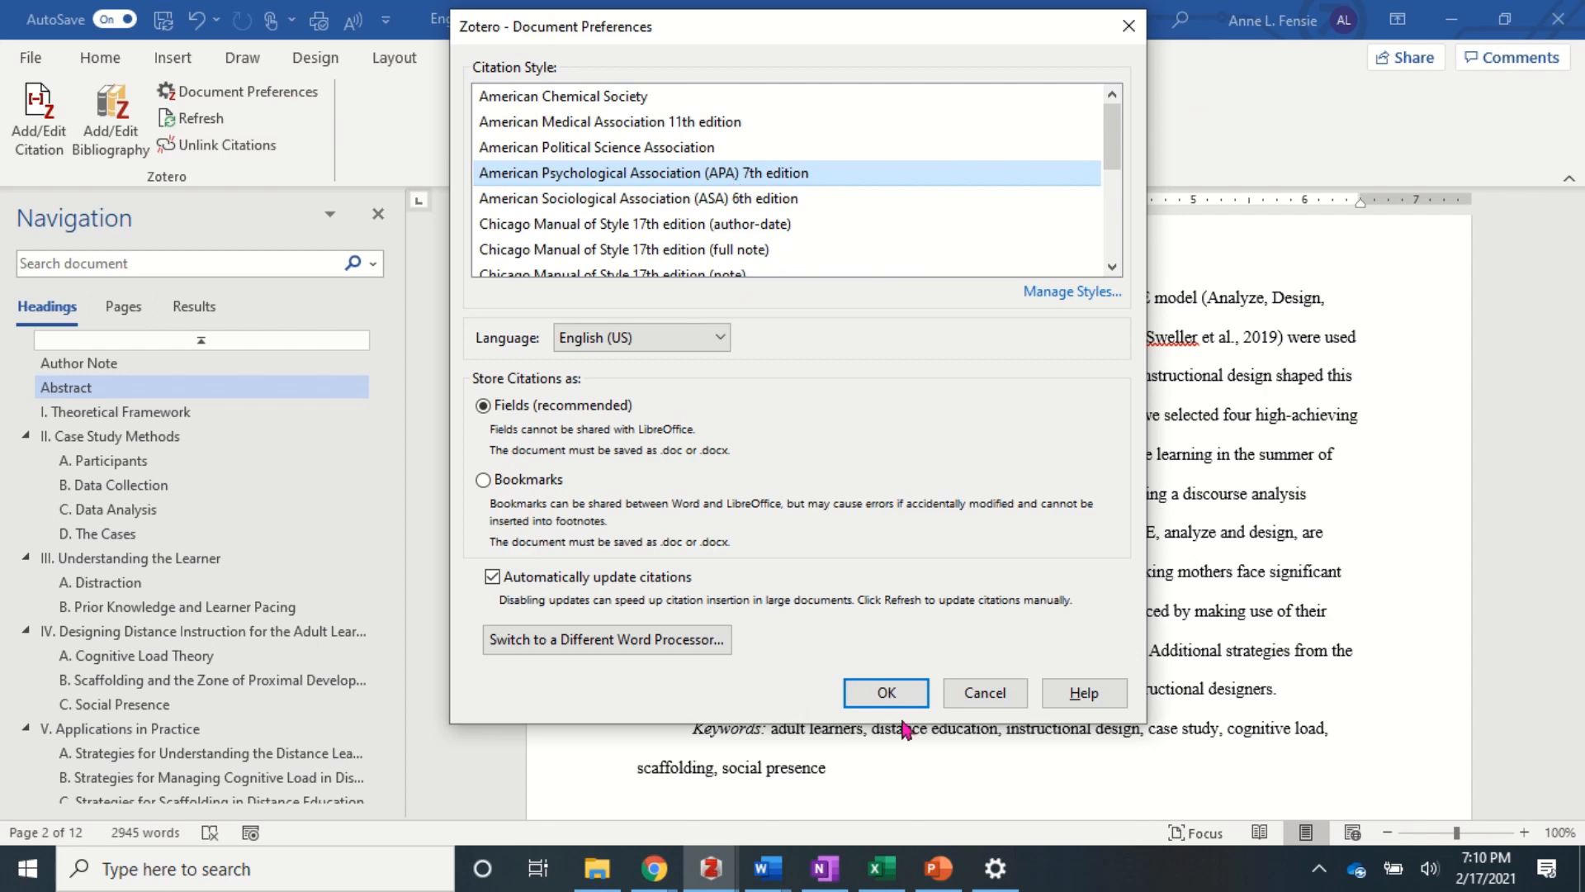
- Confirm APA 7th edition in Document Preferences and show the Zotero citation tools
click(886, 693)
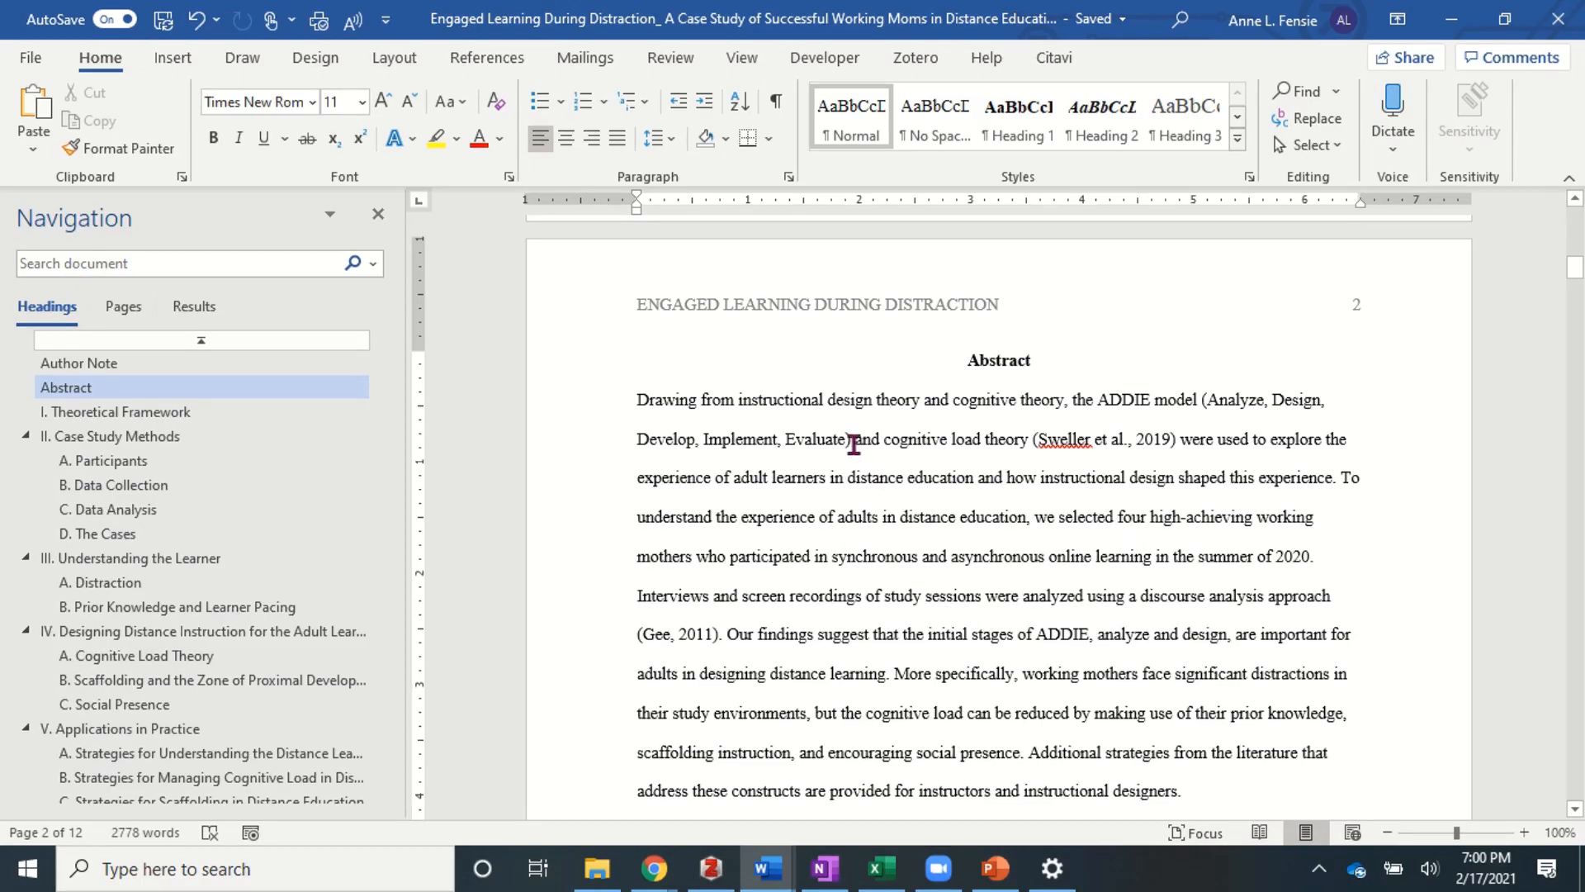
click(907, 59)
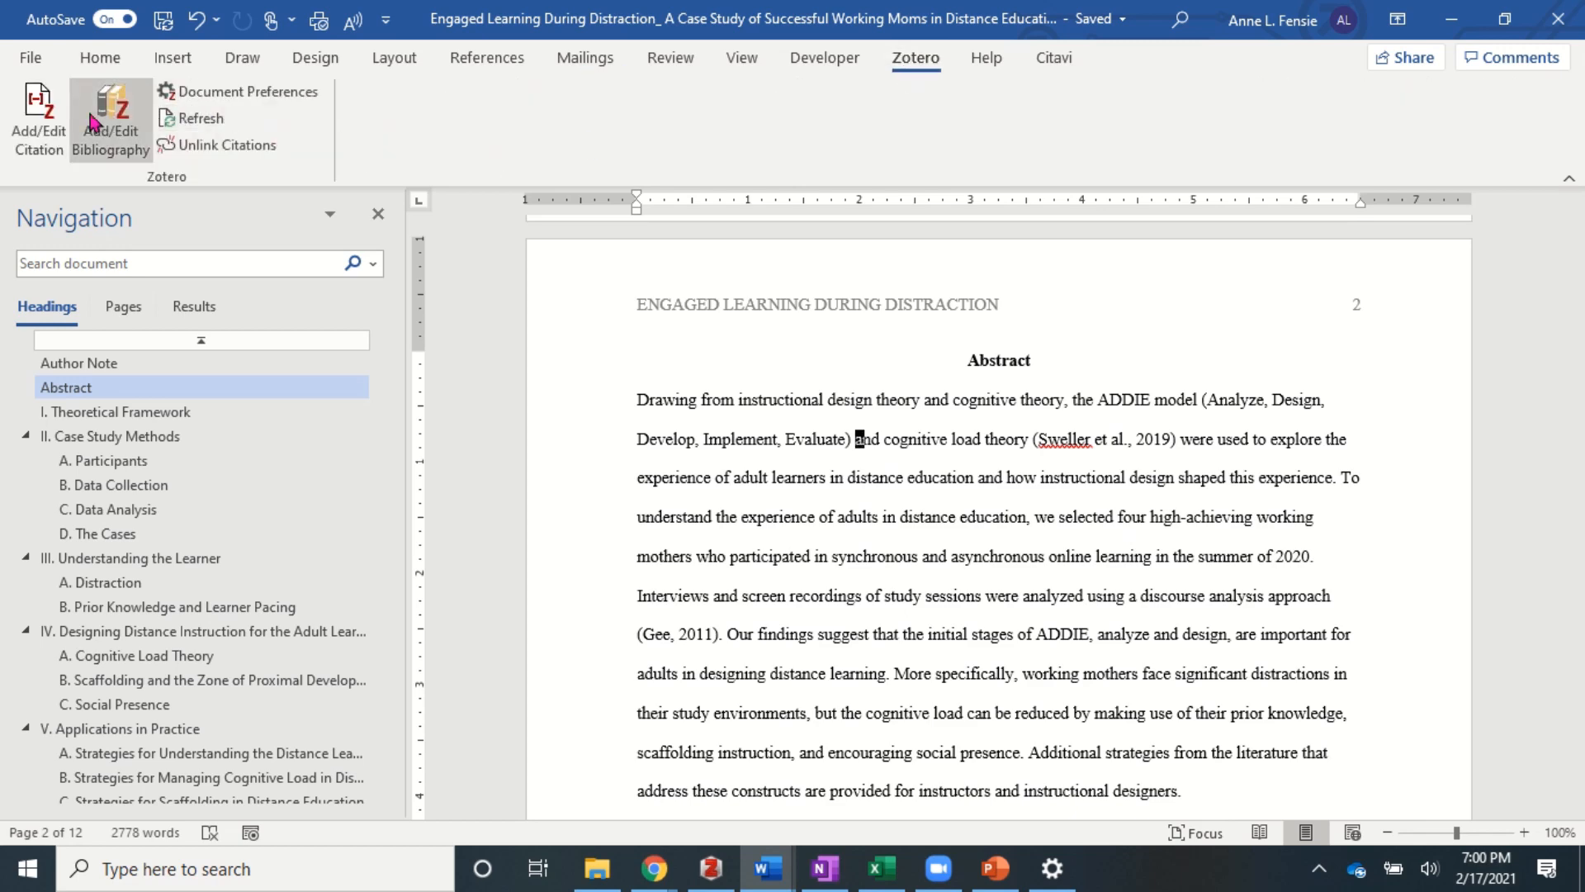
- Insert a Zotero citation for Branch (2009) after the ADDIE model's list of stages
click(41, 116)
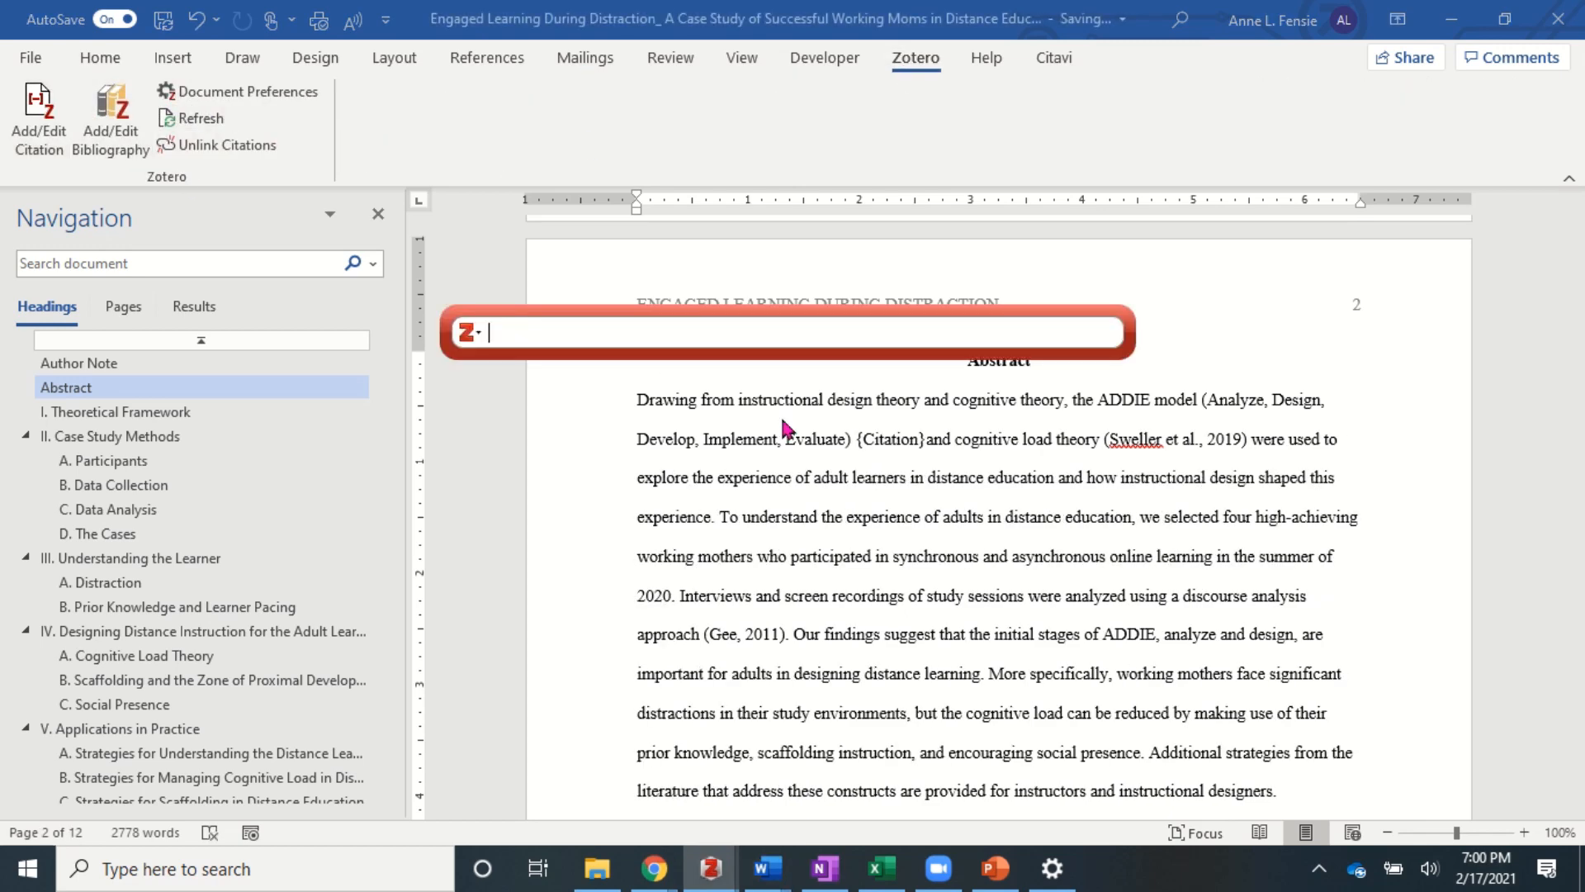
text(branch)
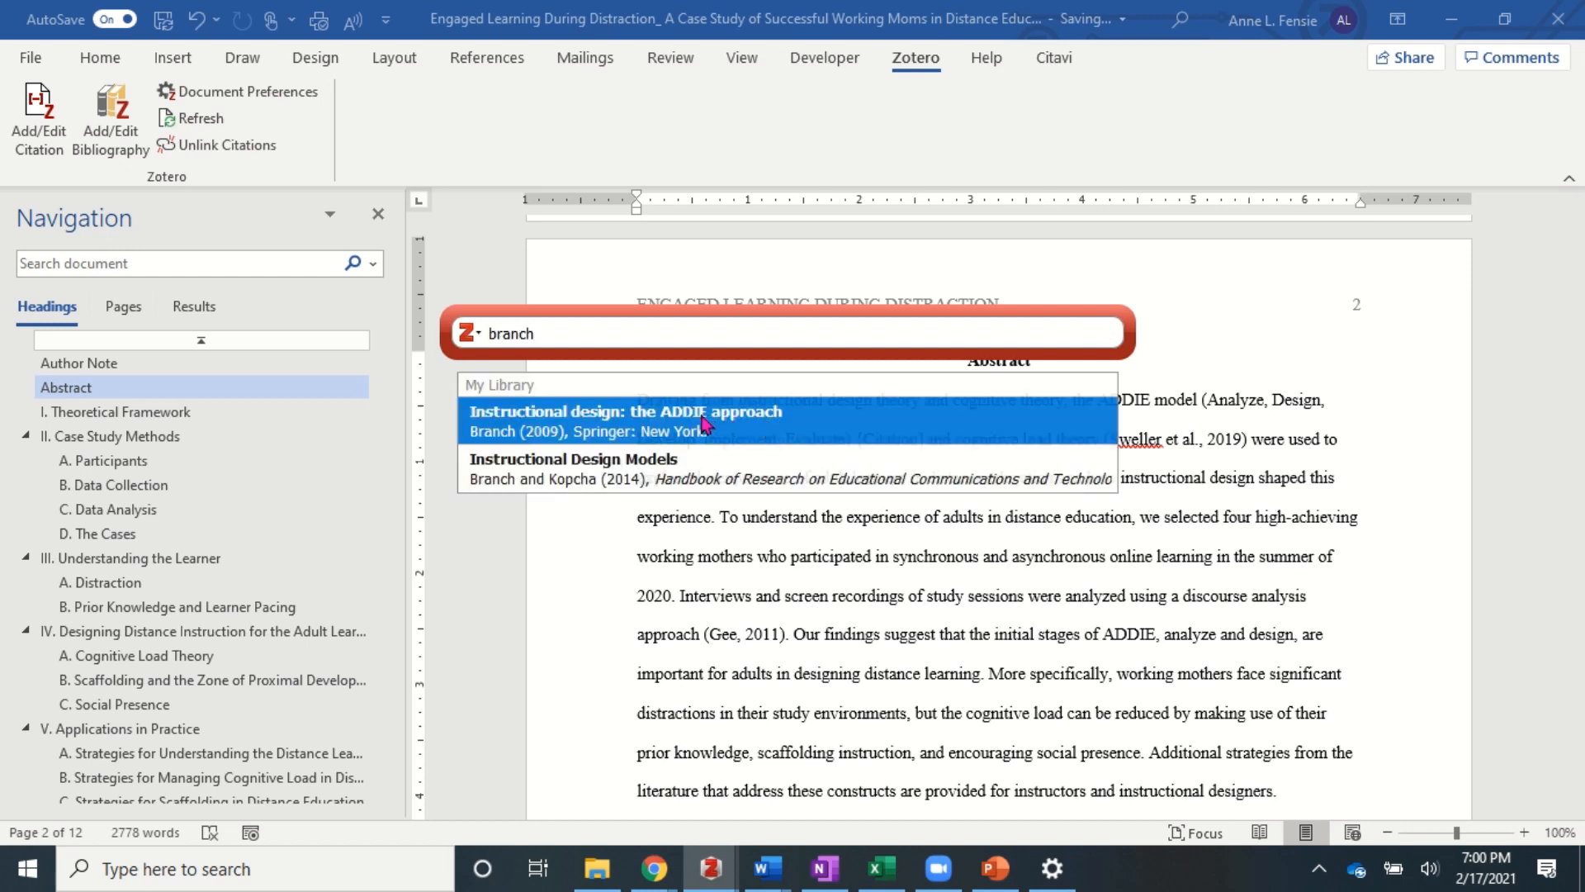
click(706, 423)
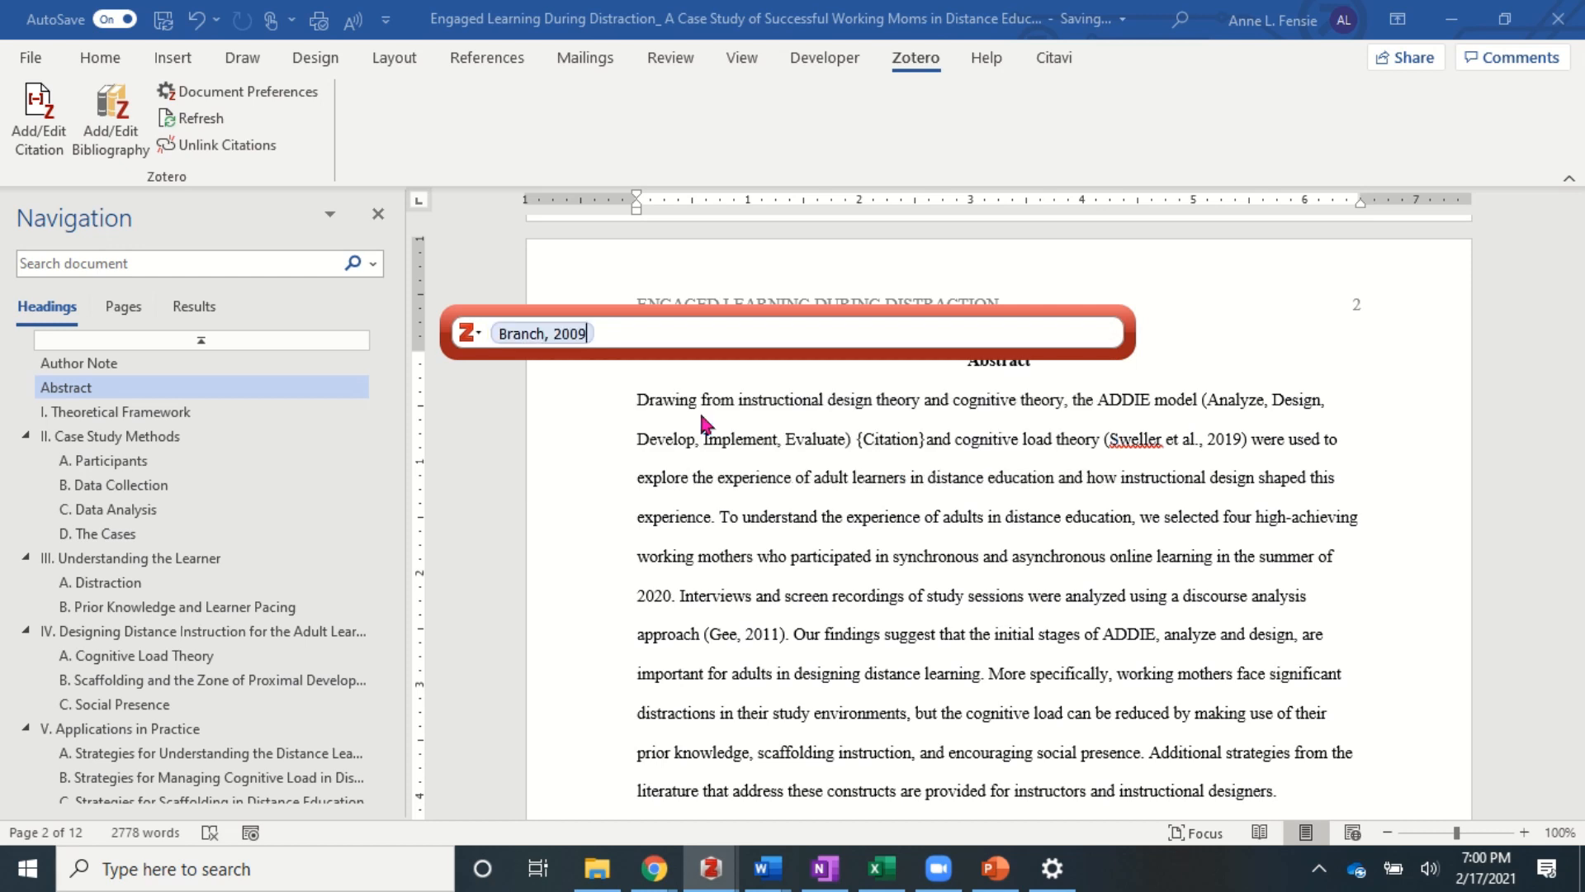
key(Return)
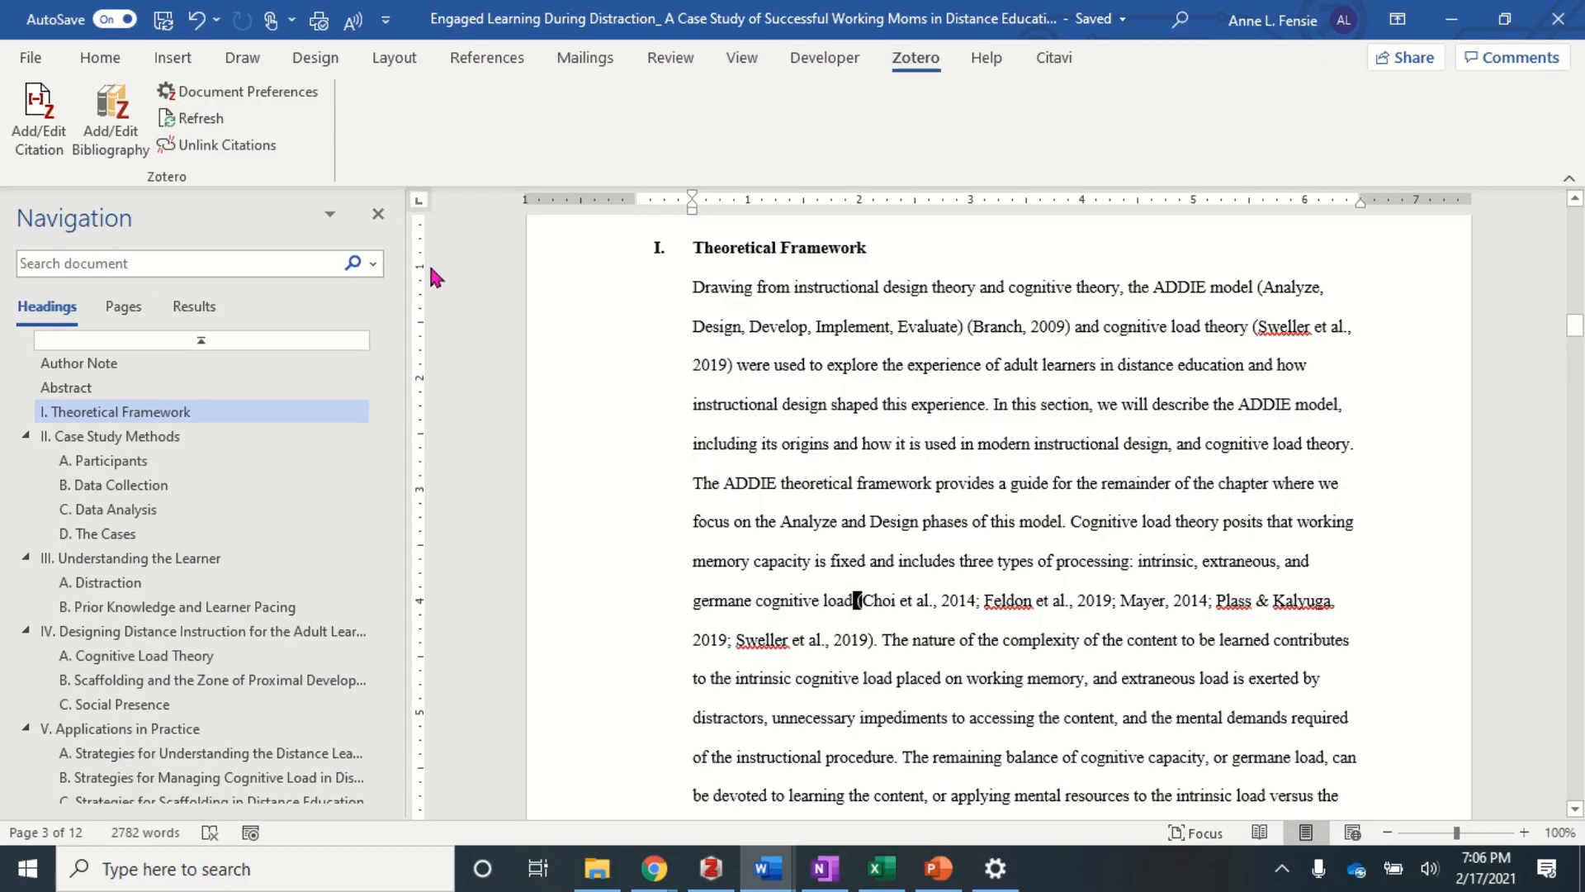
- Start a citation after 'germane cognitive load' with Choi 2014, Feldon 2019 and Mayer 2014
click(39, 120)
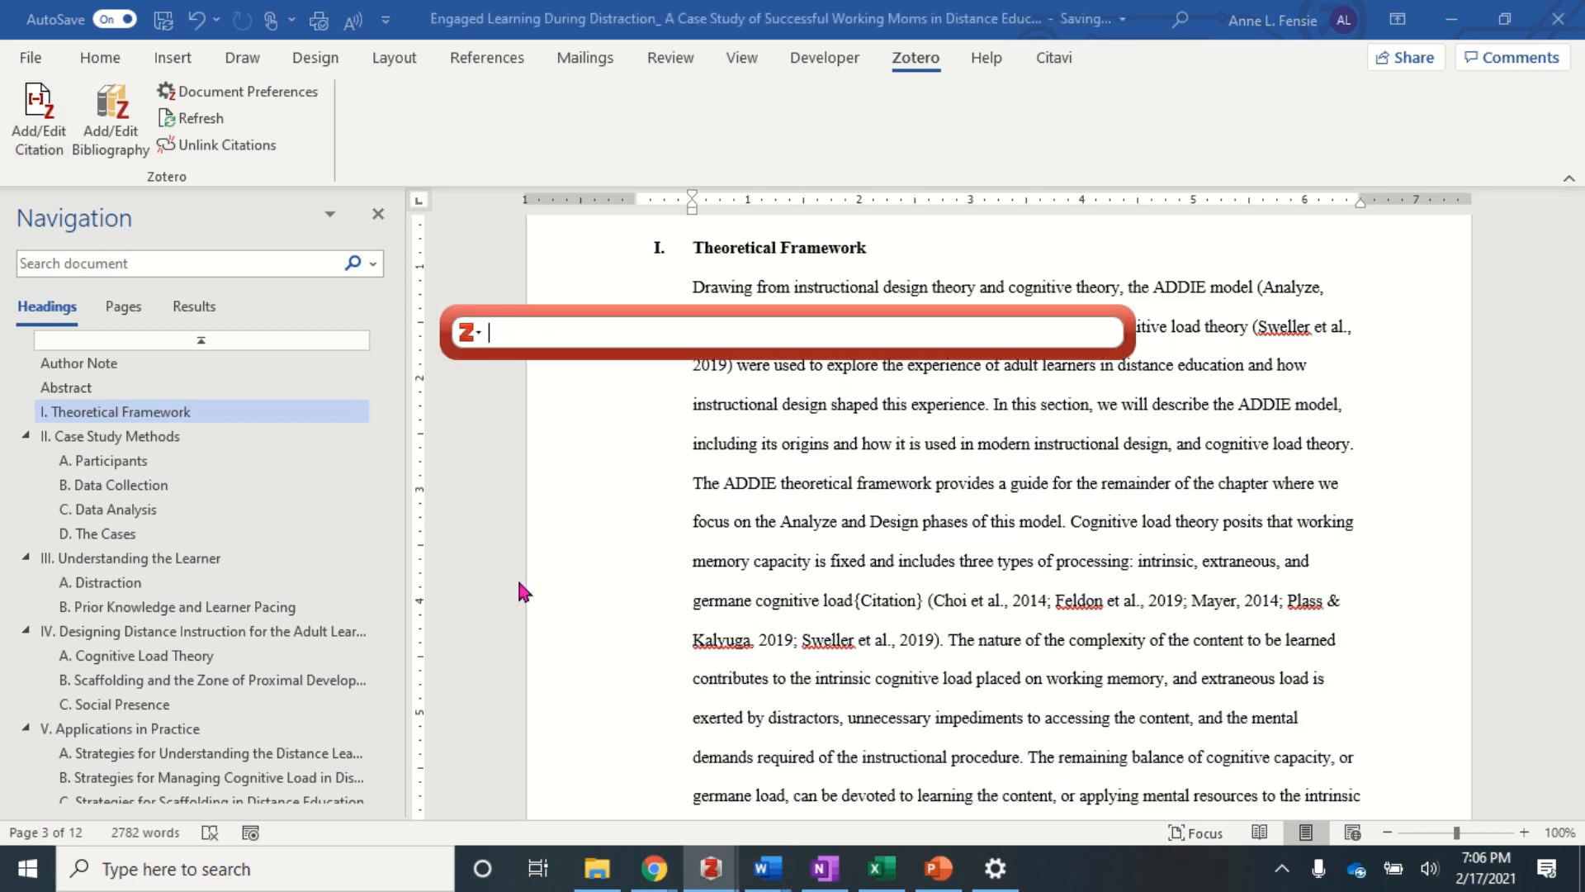
text(choi)
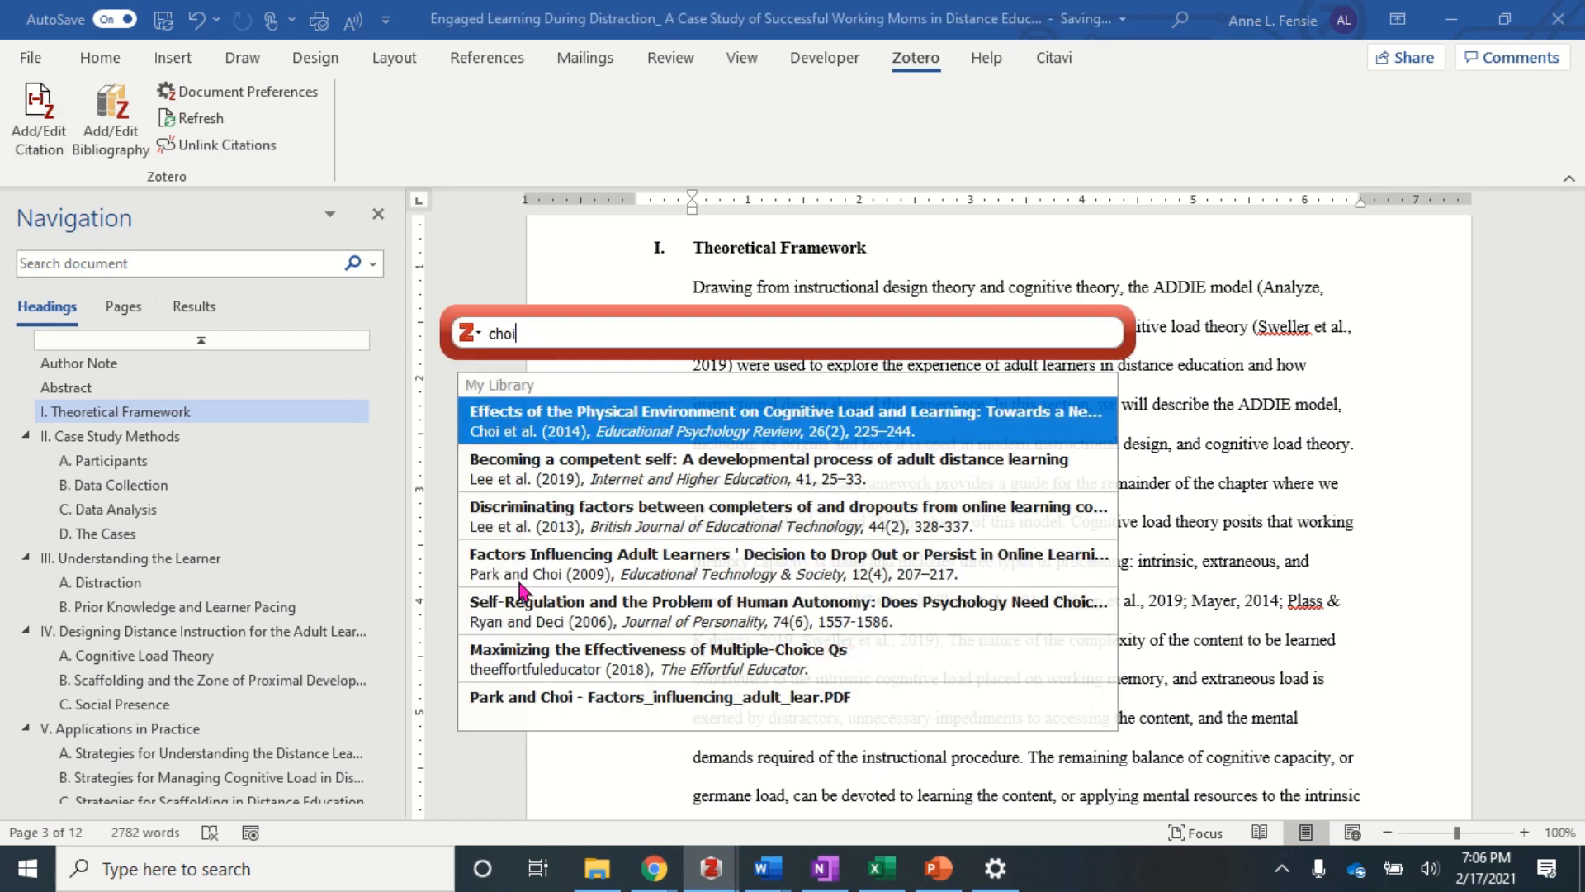
key(Return)
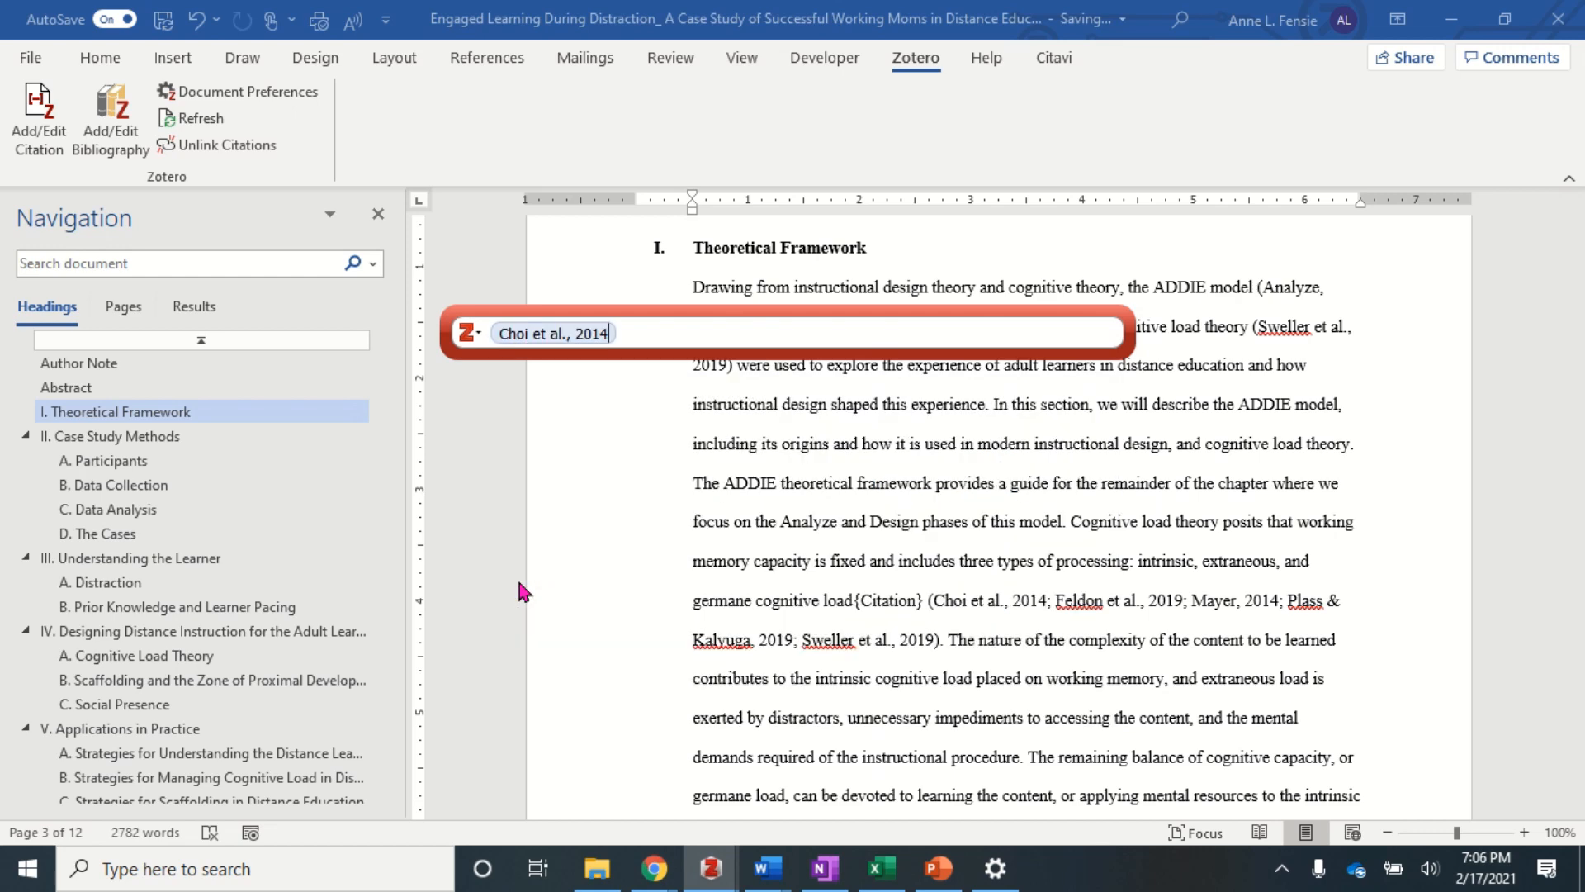
text(feldon)
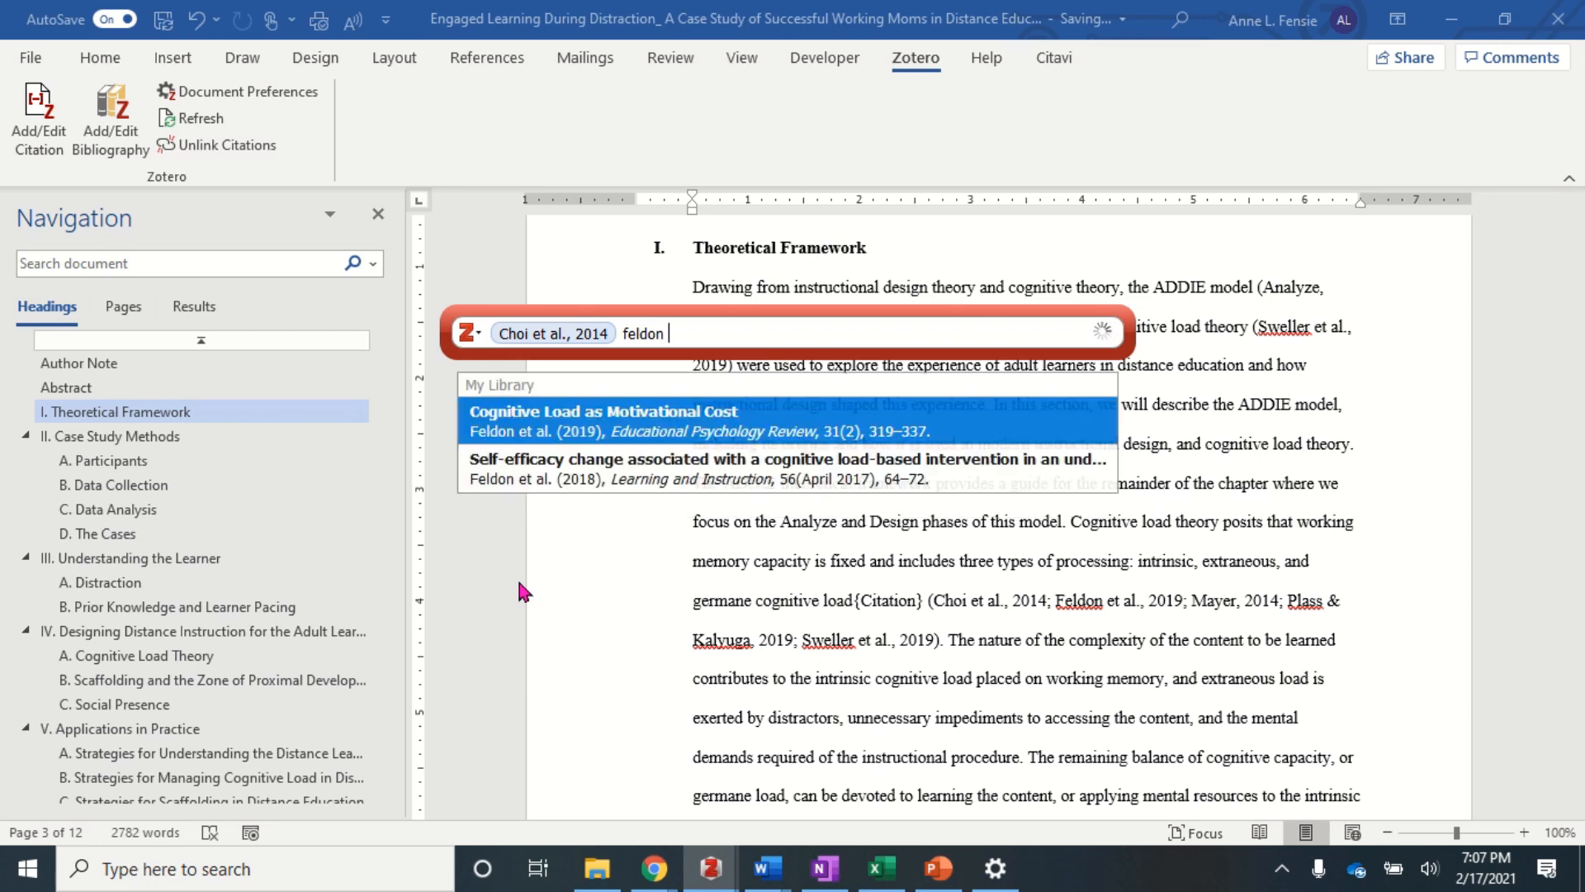
key(Return)
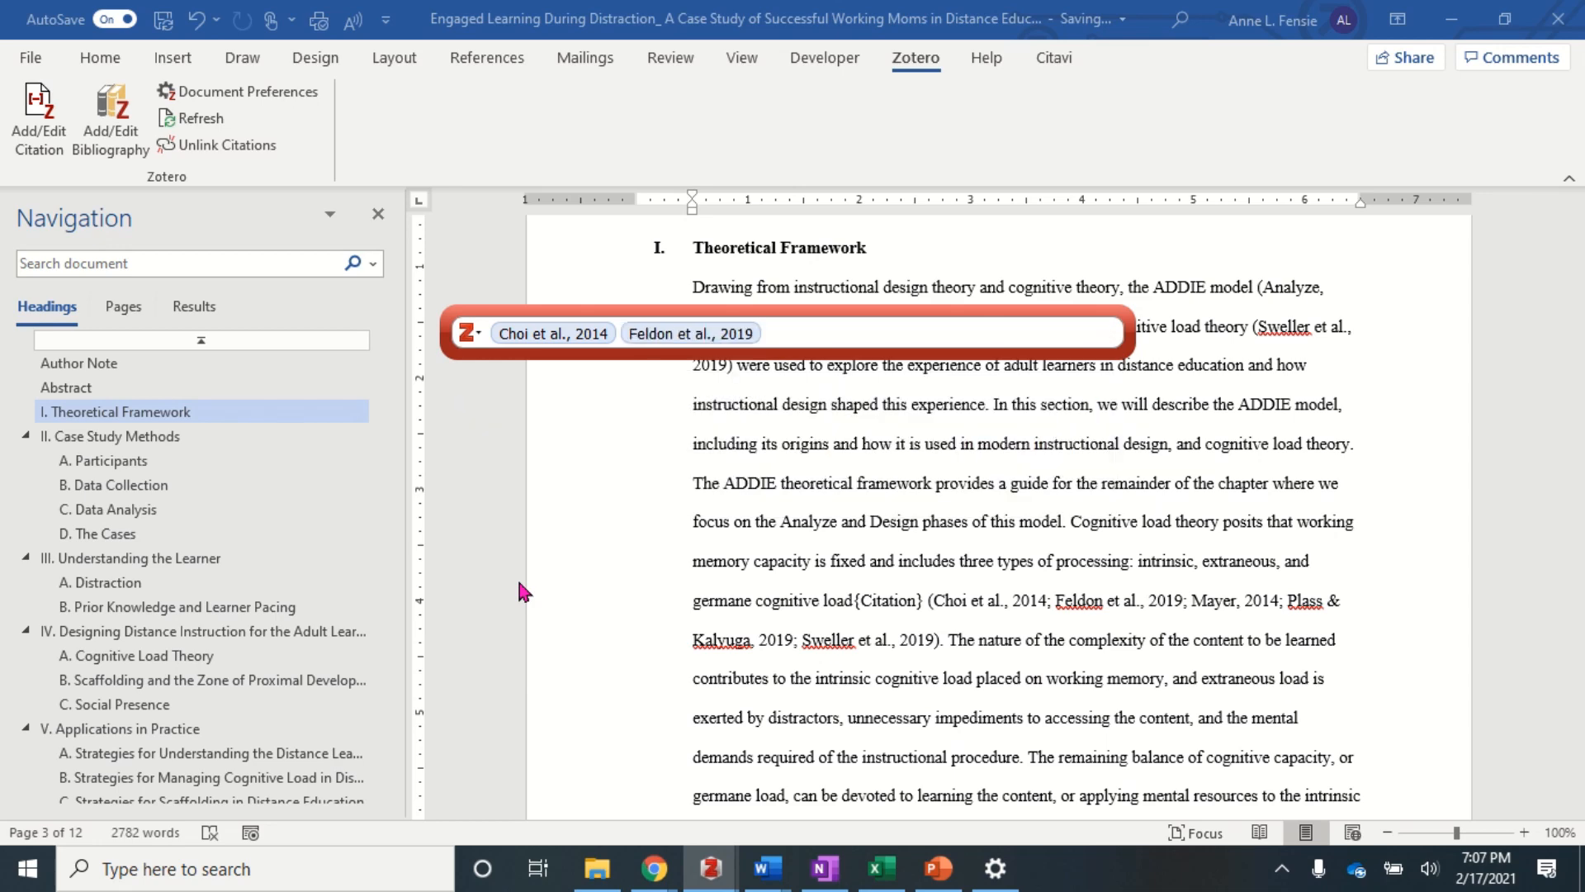
text(mayer)
key(Down)
key(Down)
key(Down)
key(Down)
key(Down)
key(Down)
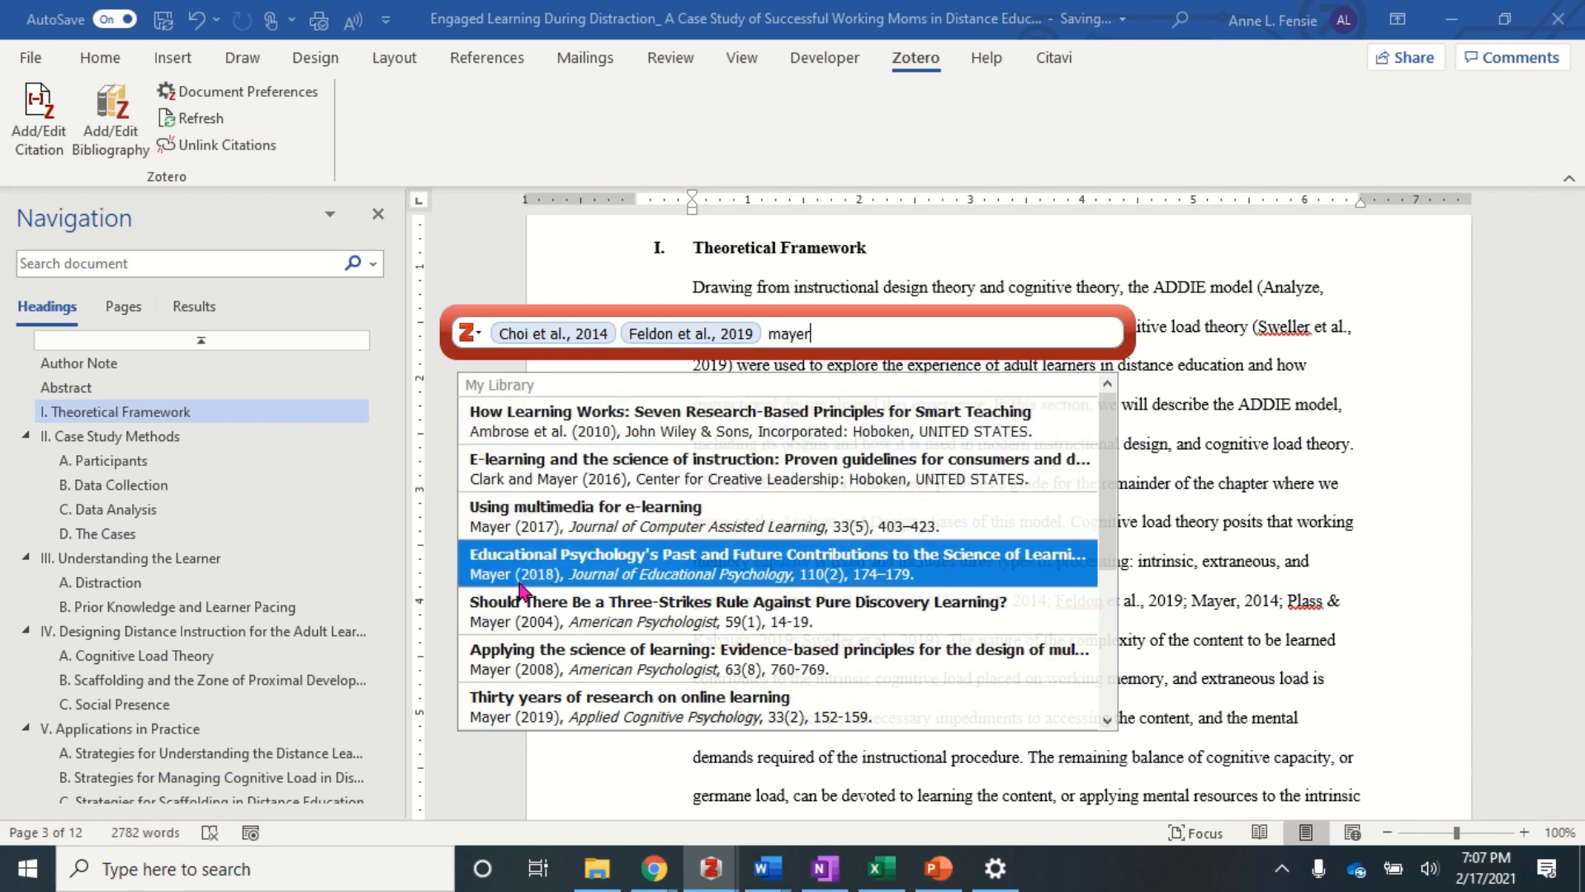
key(Down)
key(Down)
key(Down)
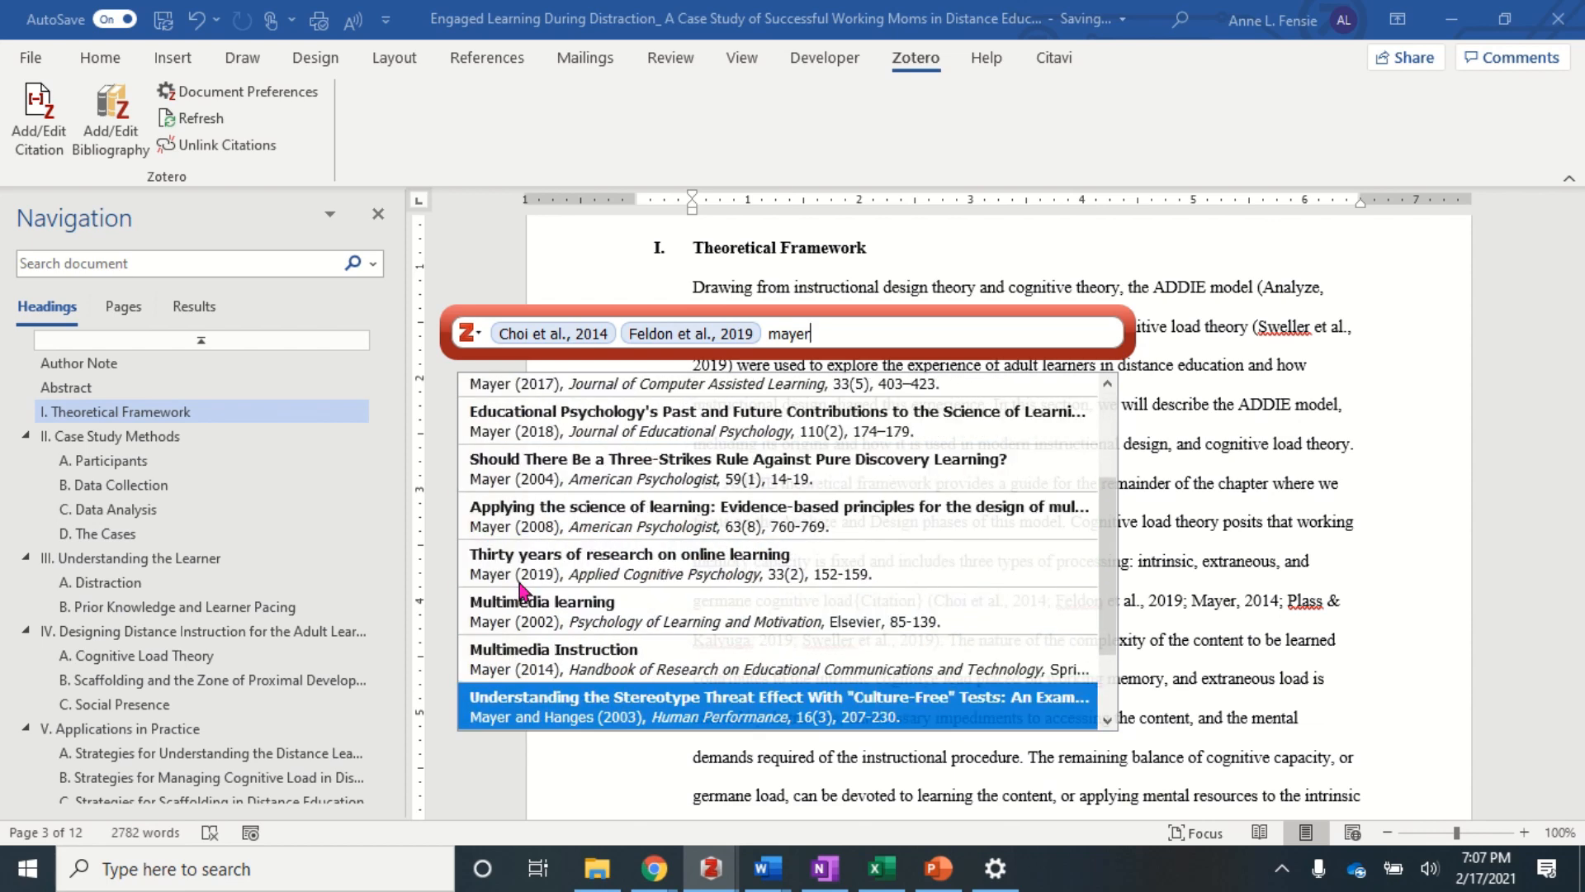
key(Up)
key(Return)
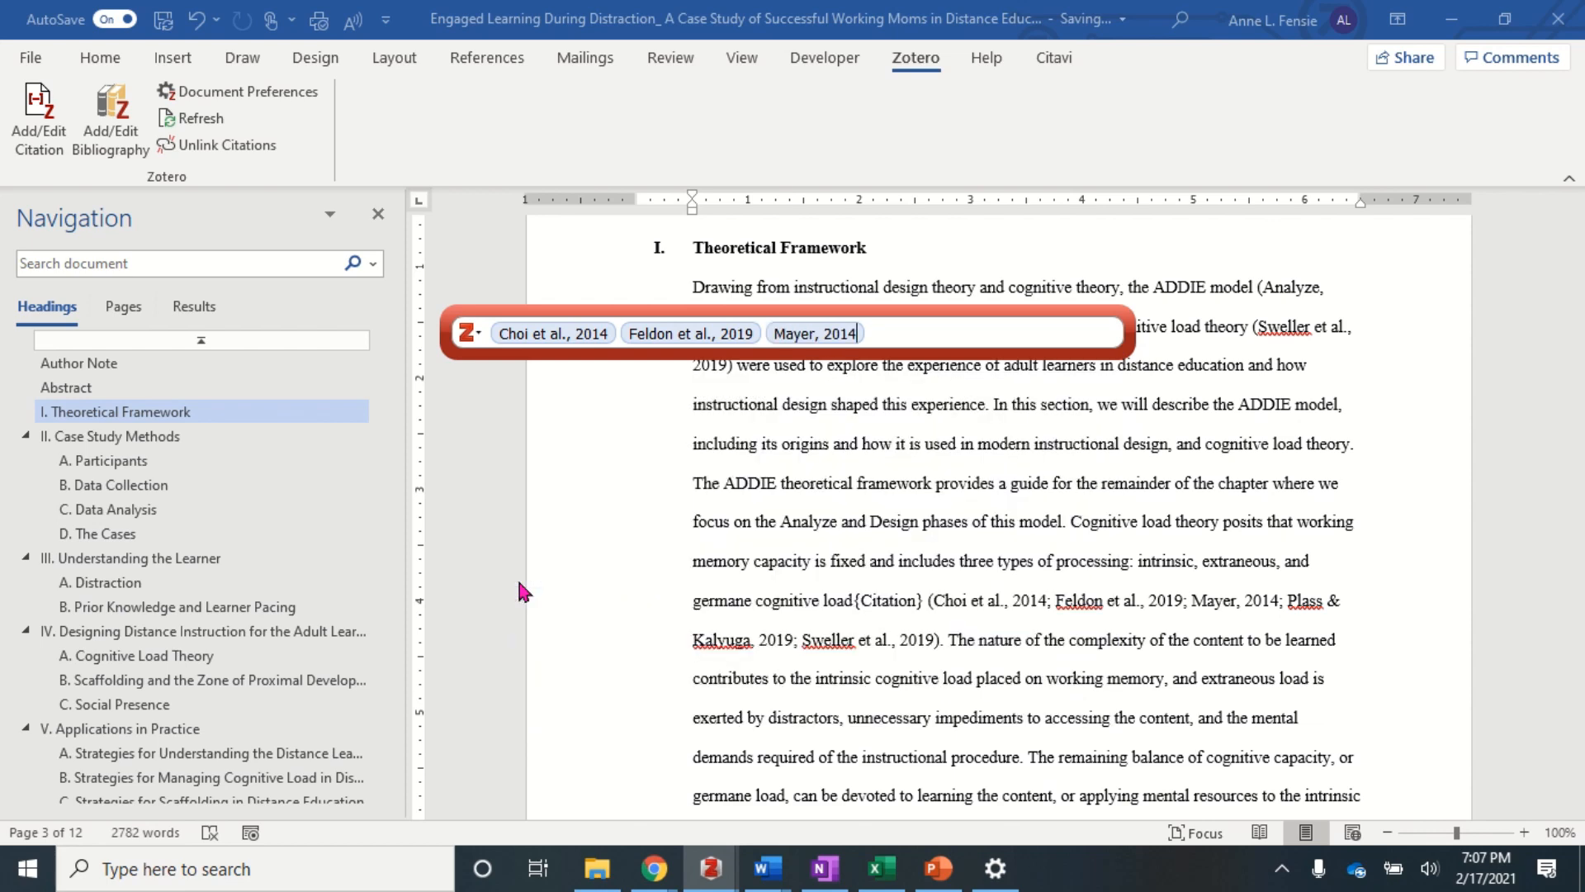
- Add Sweller 2019 and Plass & Kalyuga 2019, then insert the five-source citation
text(sweller)
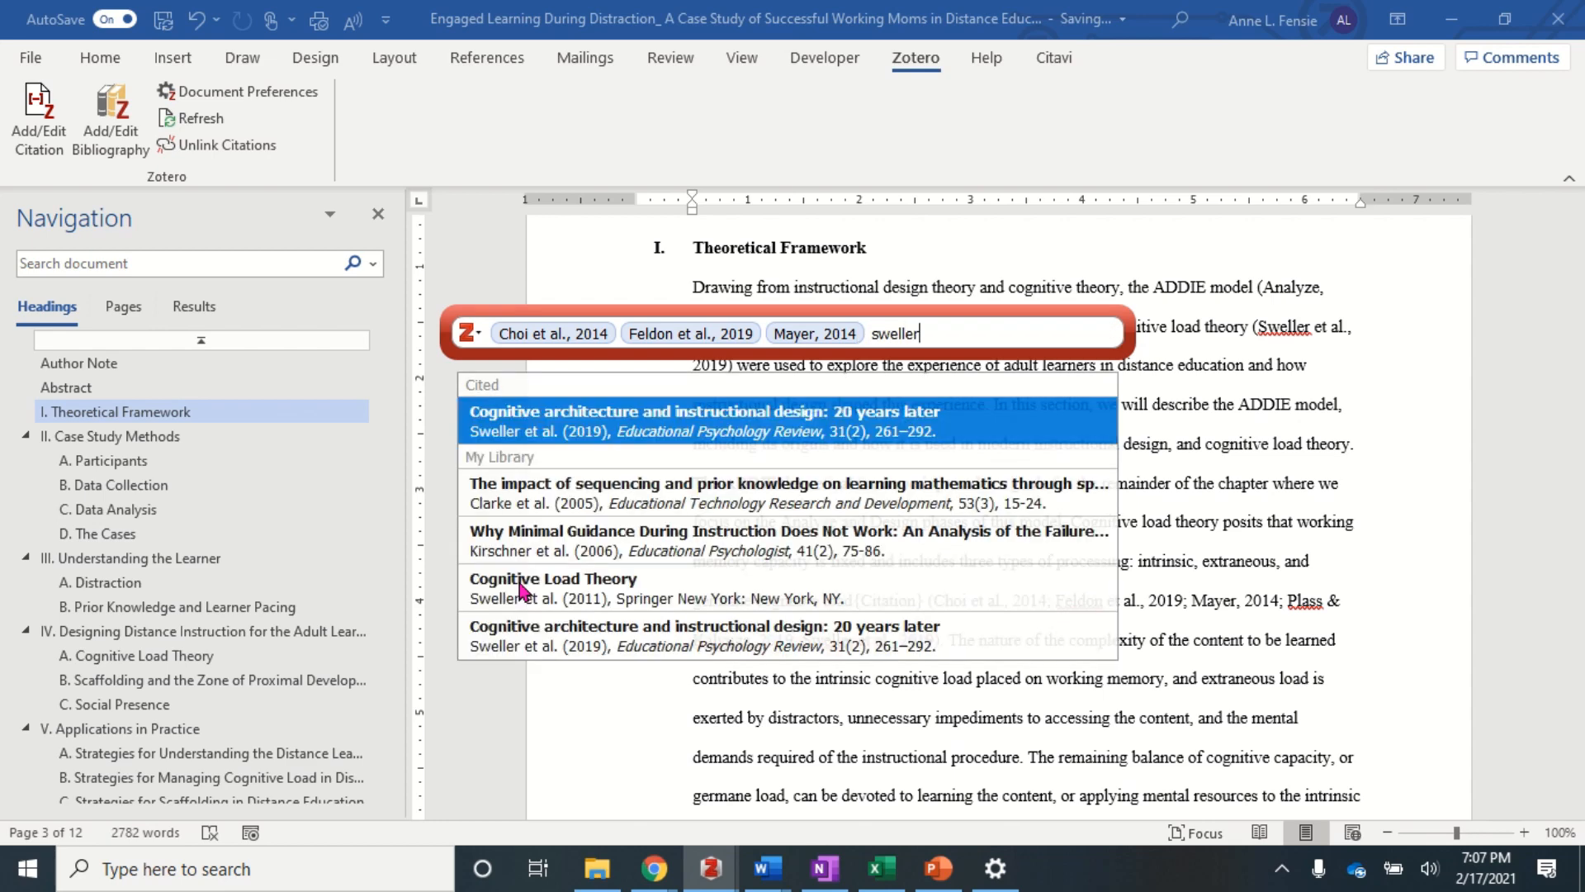
key(Return)
text(plass)
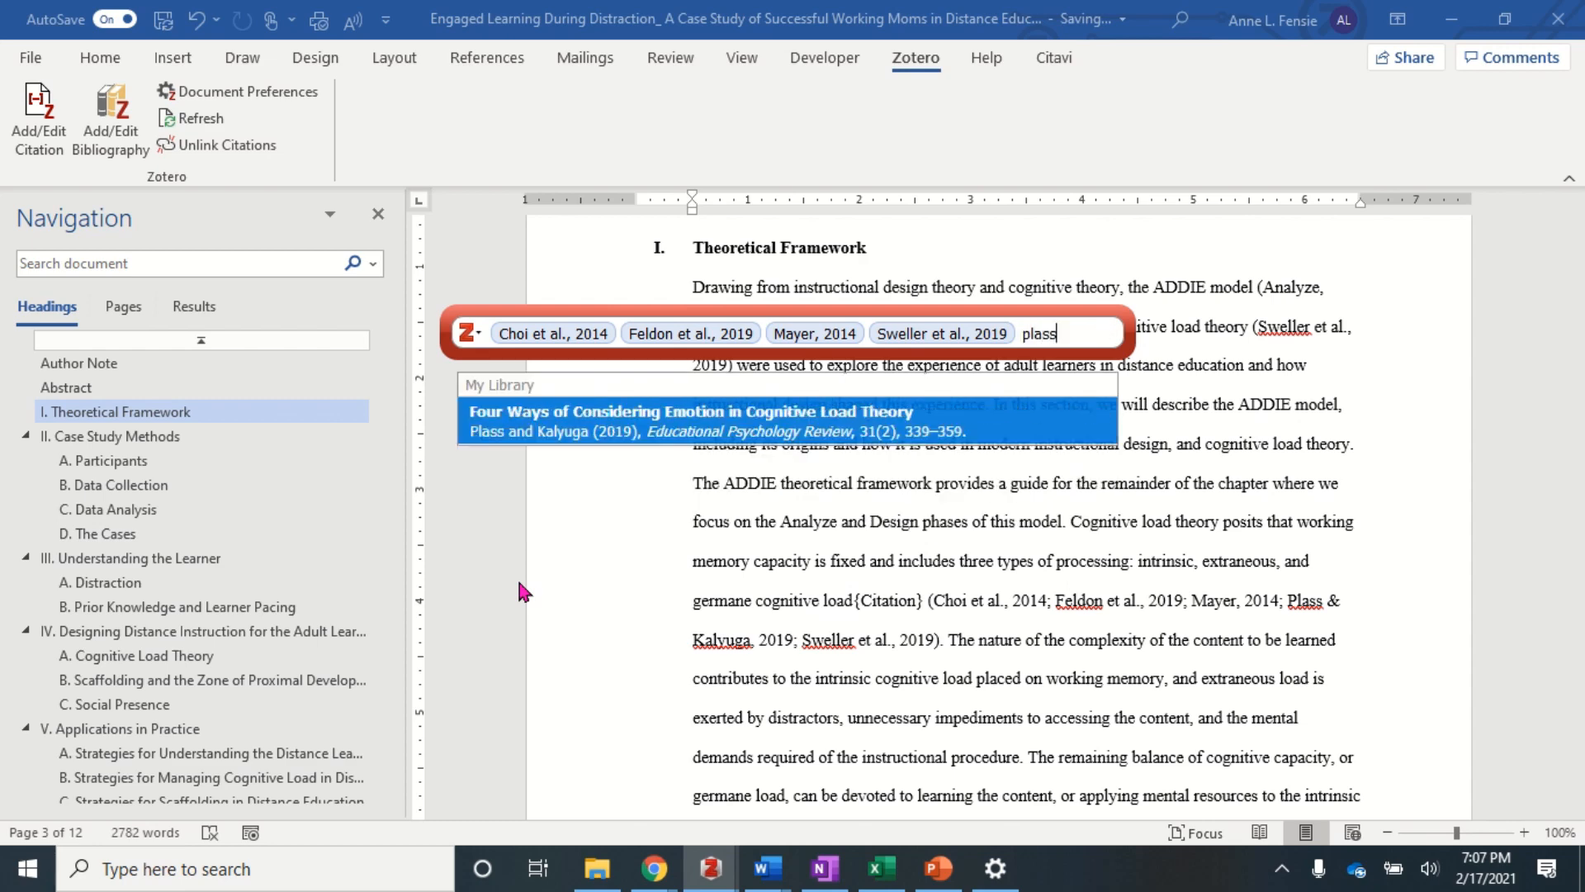
key(Return)
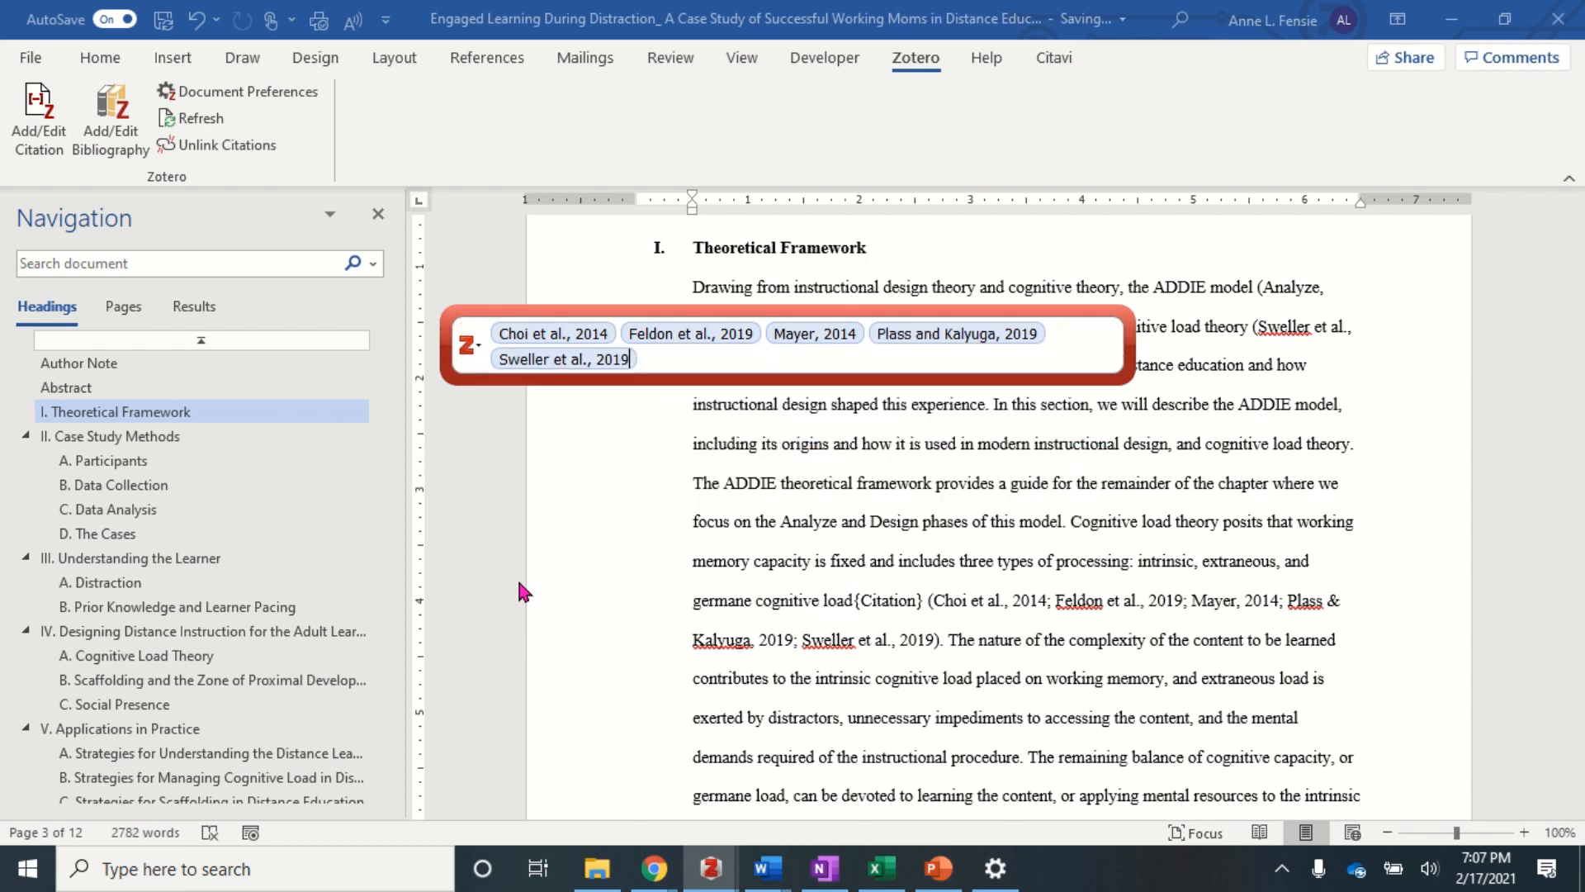
key(Return)
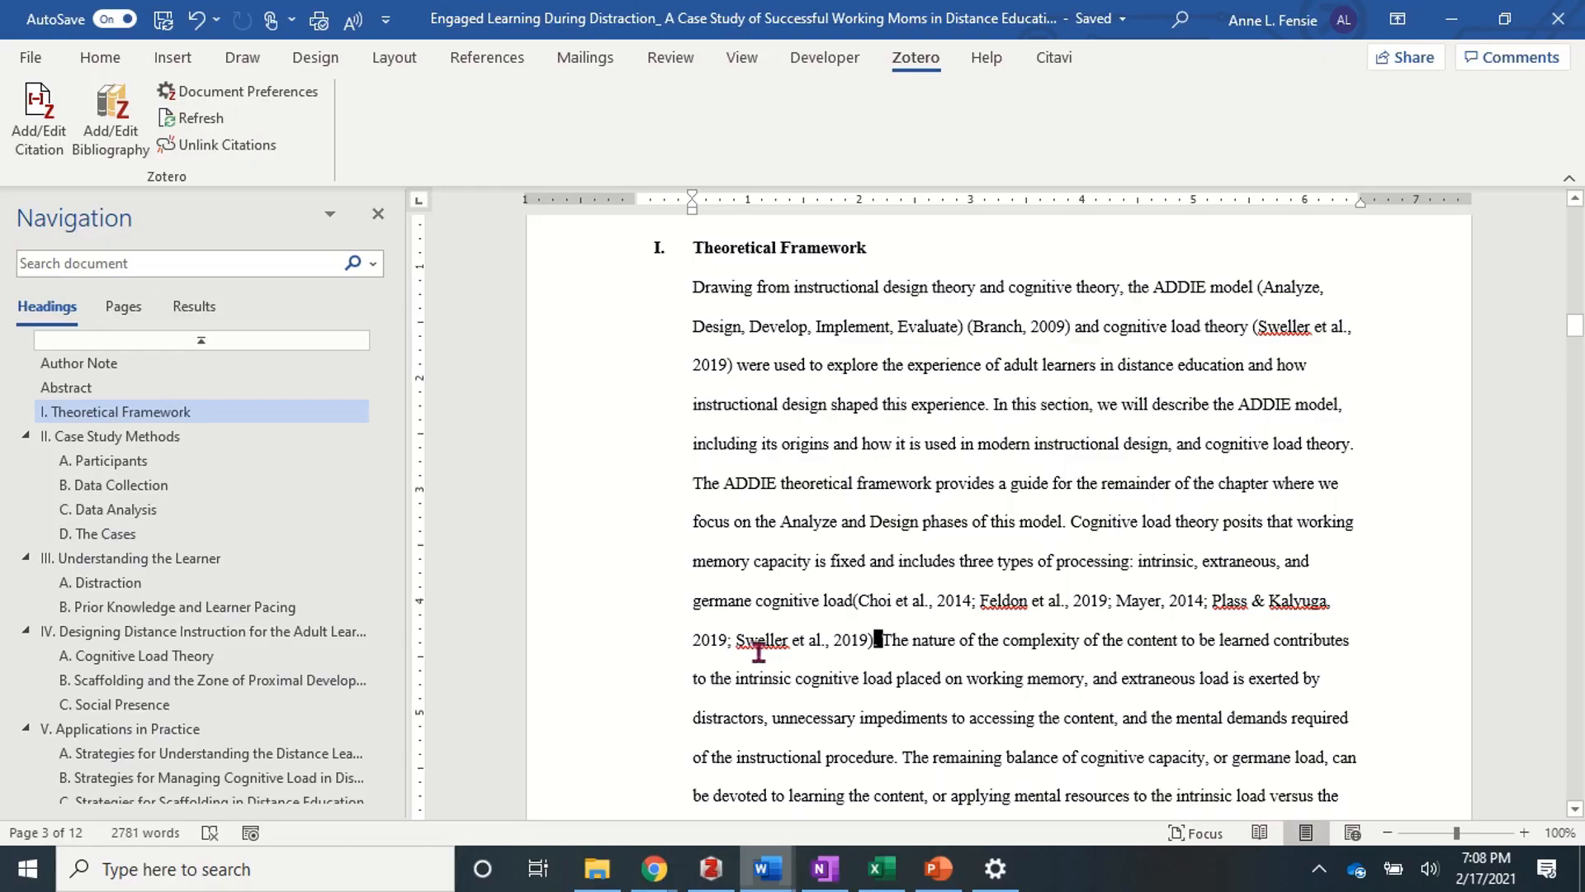
- Go to the References heading at the document's end and insert the Zotero bibliography
scroll(182, 655, down, 1)
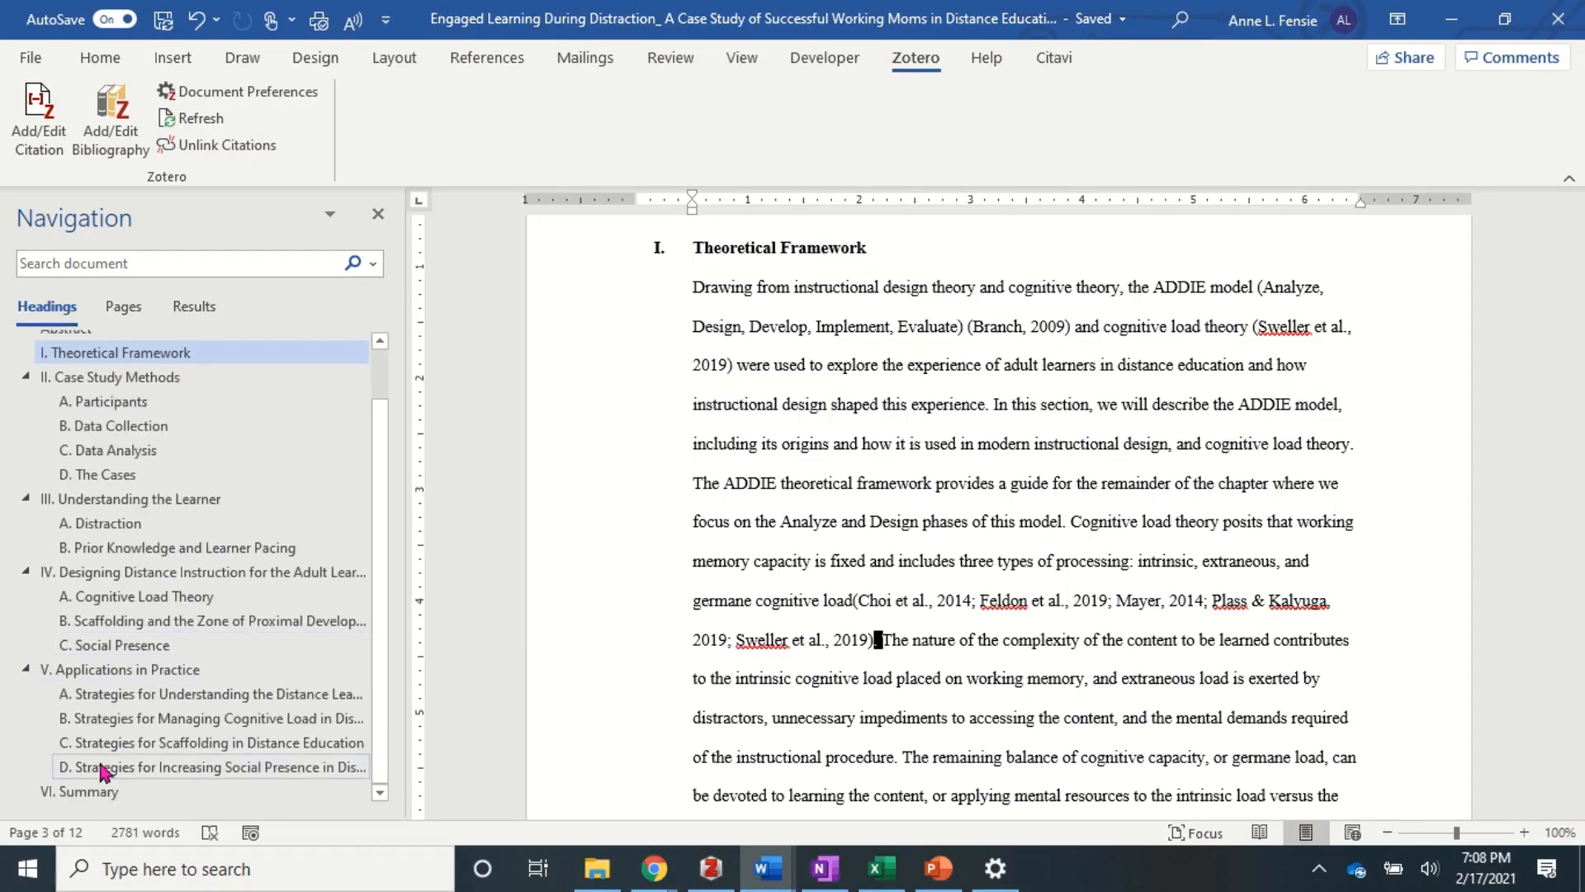
click(98, 789)
key(ctrl+End)
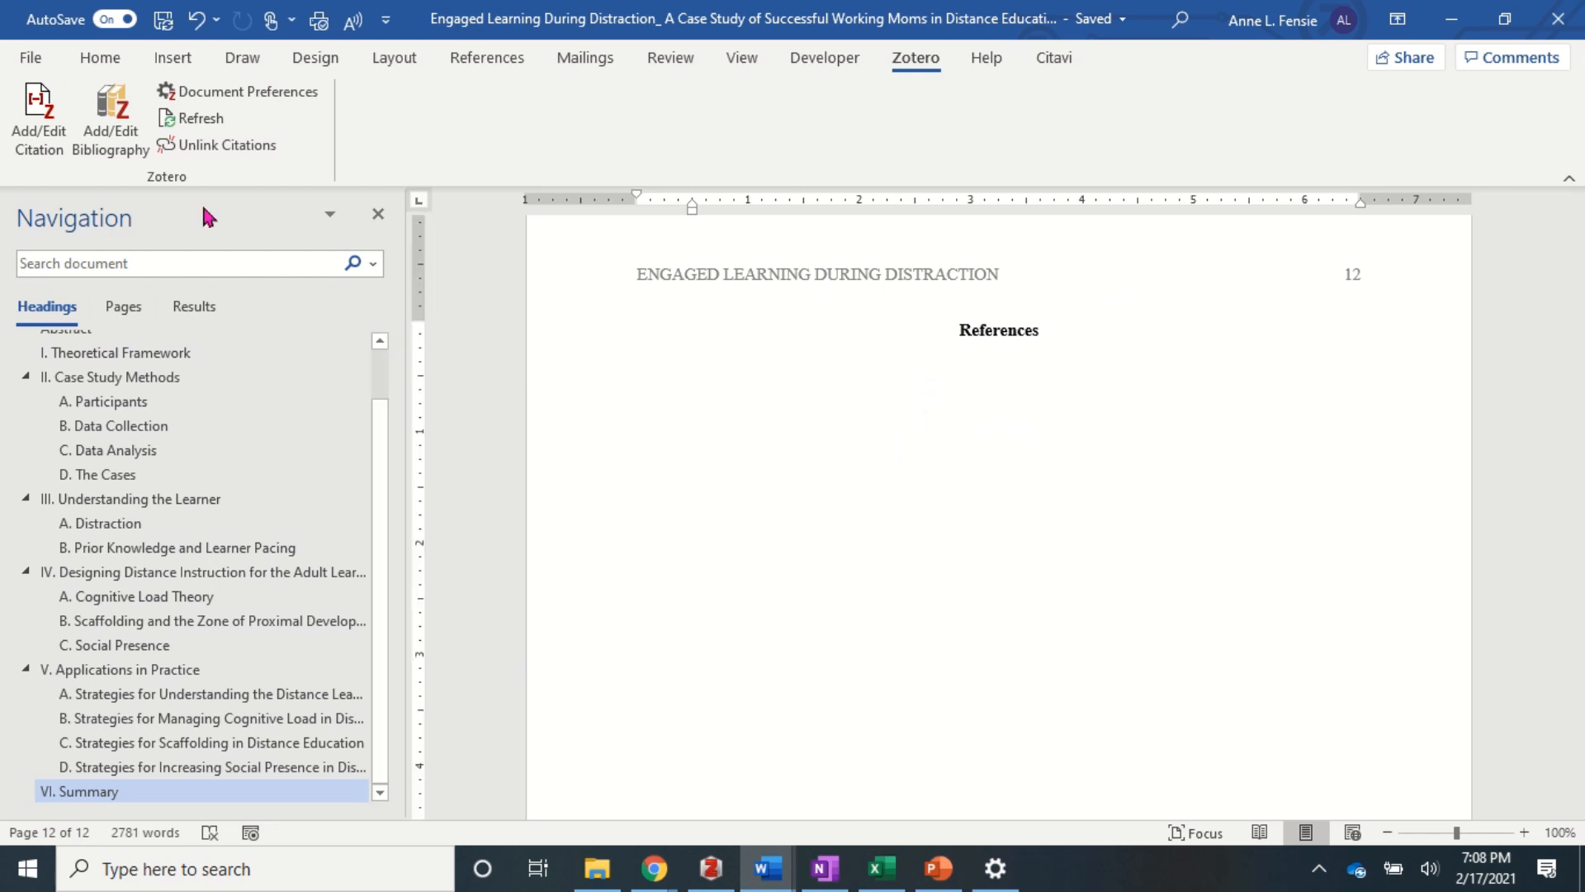
click(109, 117)
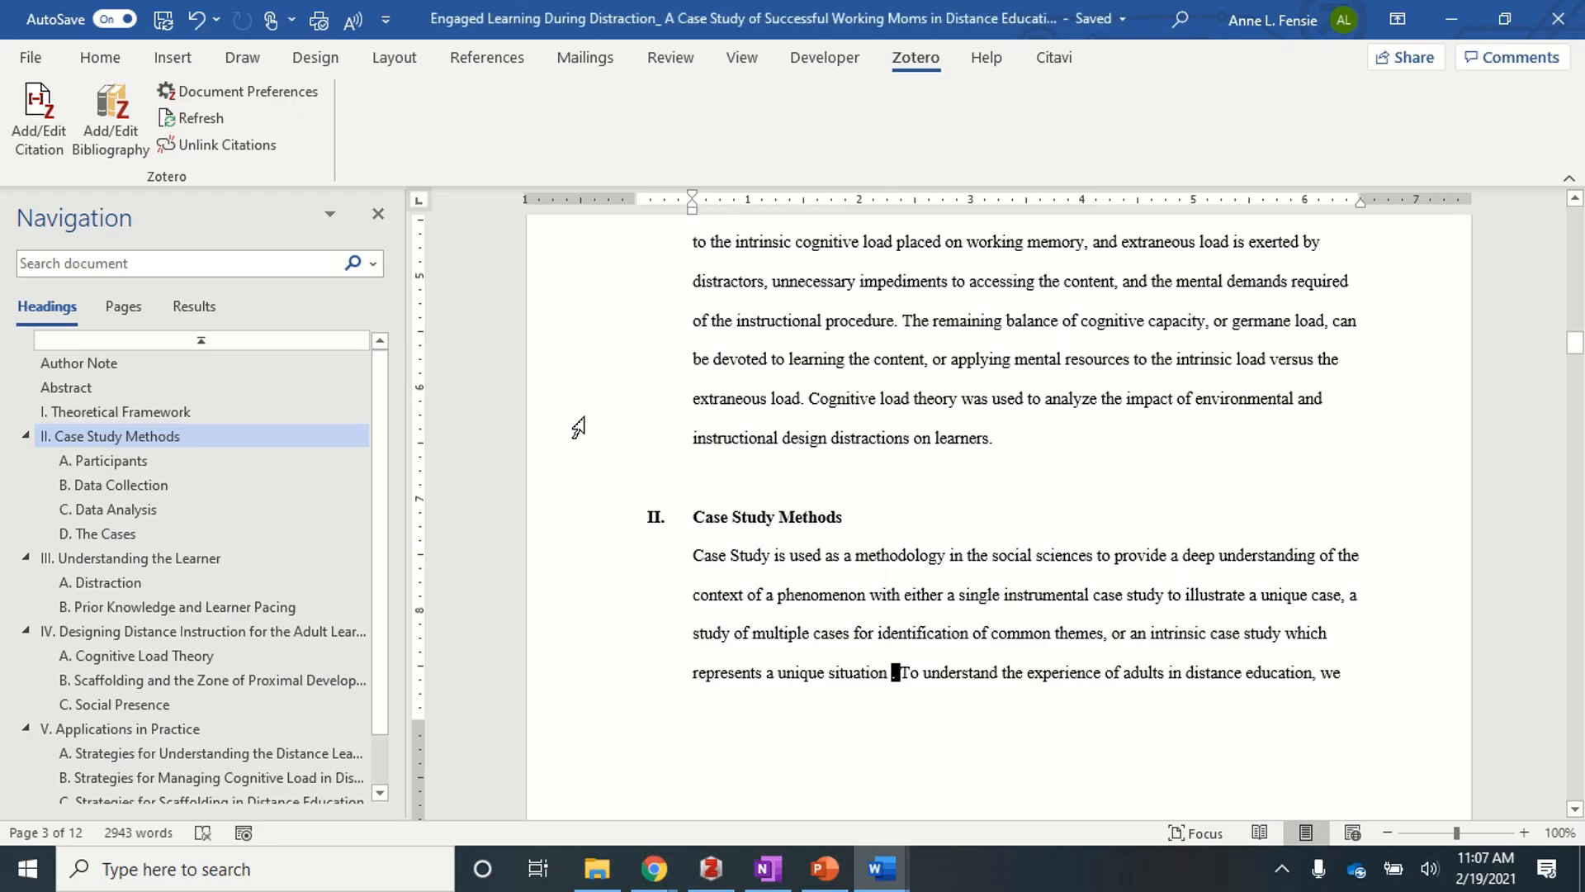
- Cite Creswell & Poth (2007) after 'represents a unique situation' in Case Study Methods
click(52, 137)
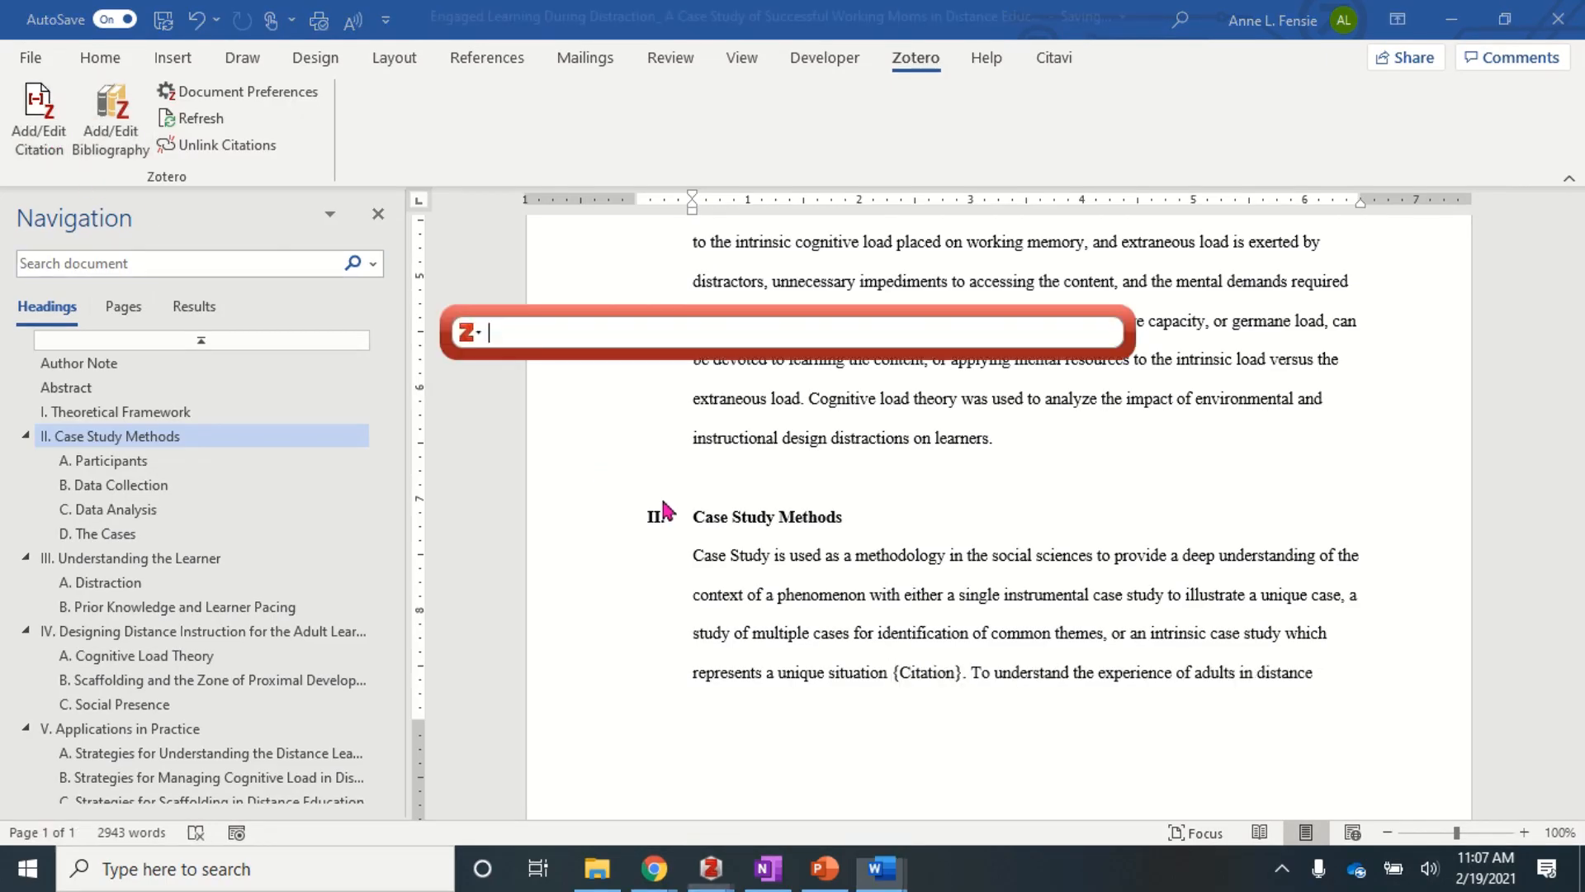
text(creswell)
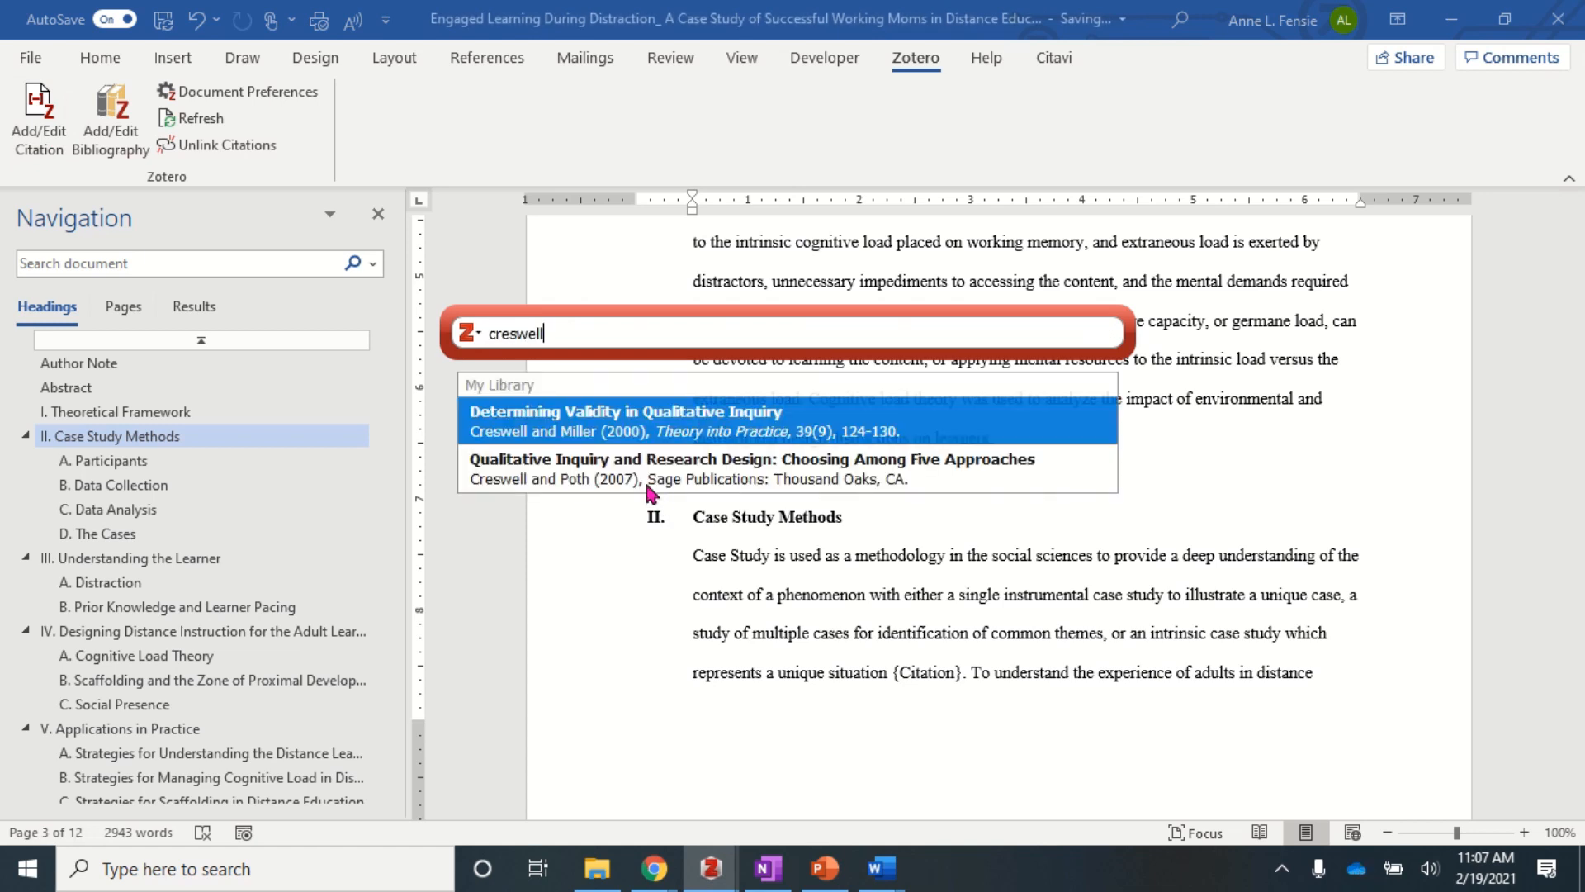
click(648, 489)
key(Return)
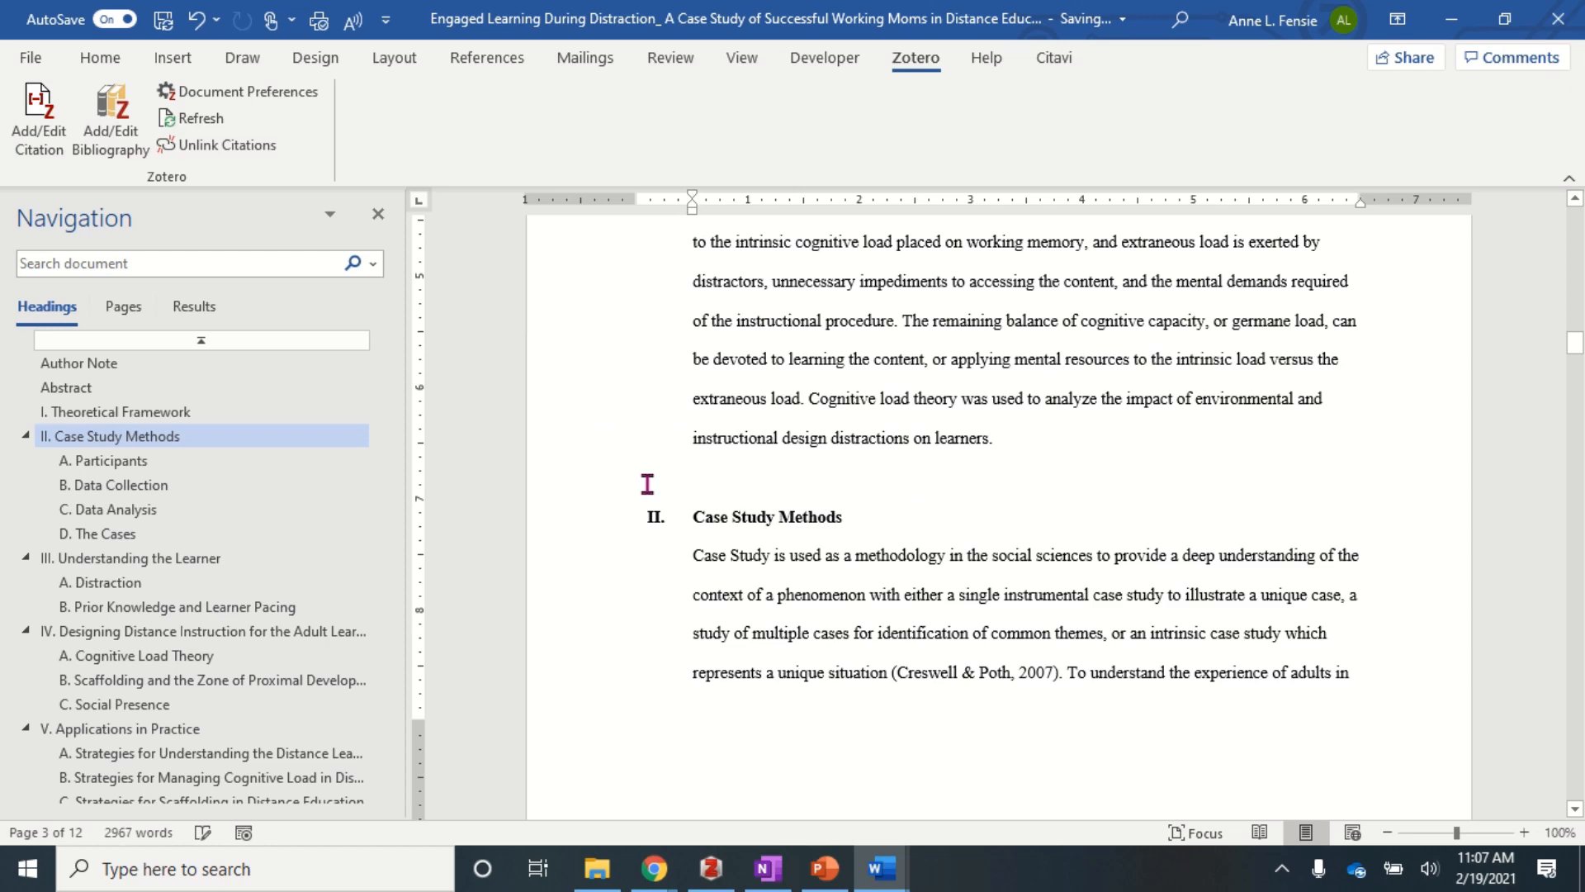
scroll(272, 661, down, 1)
- Bring up the References list and select the Creswell, Choi, Feldon and Mayer entries
click(122, 792)
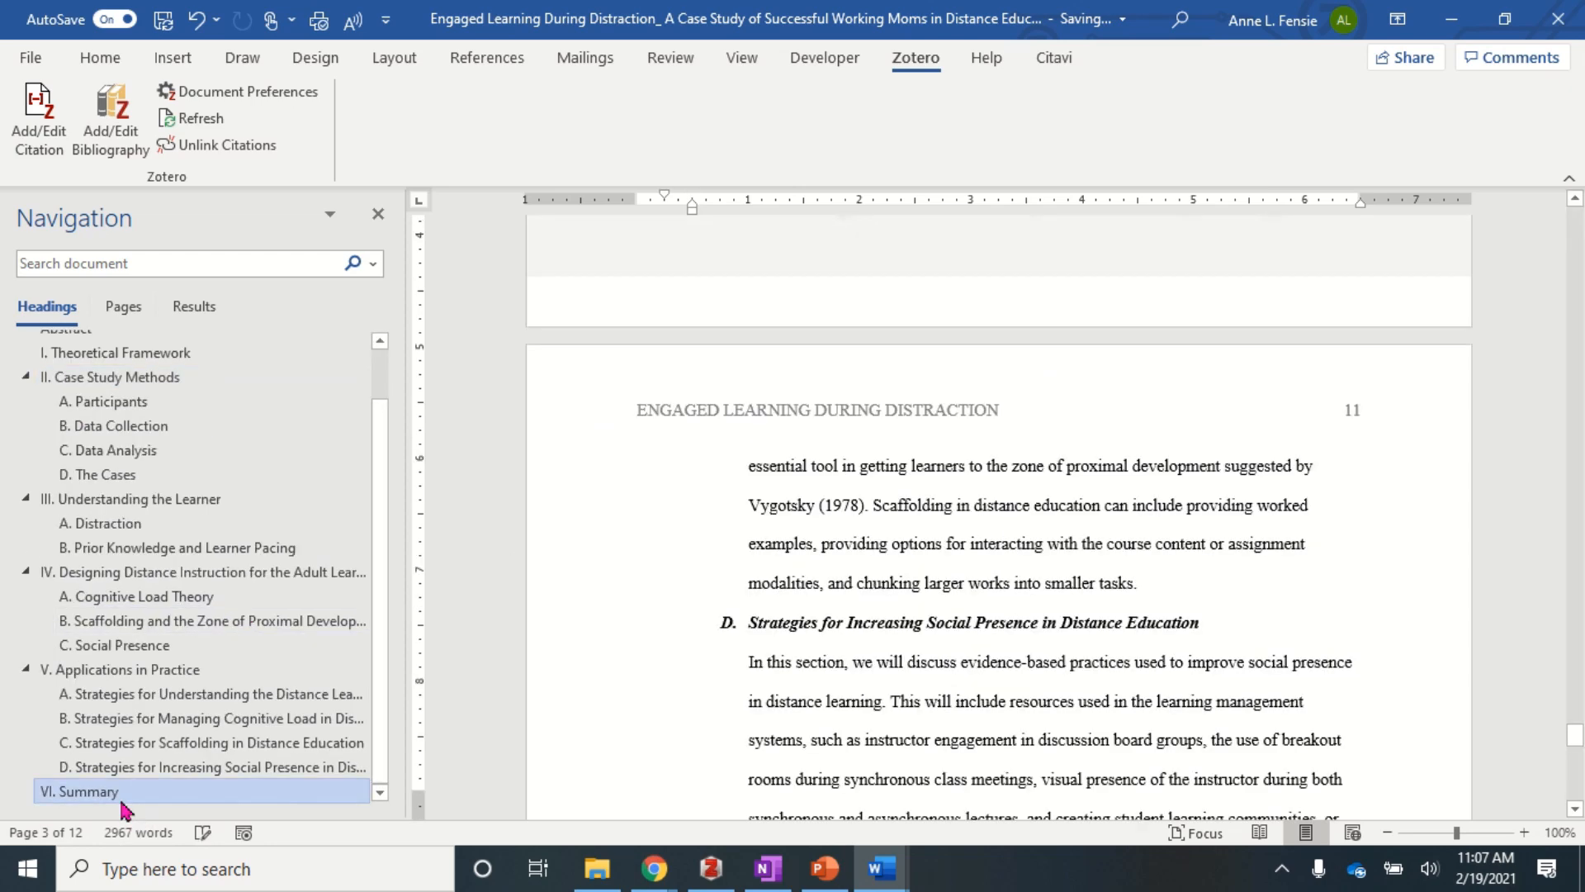
scroll(725, 745, down, 10)
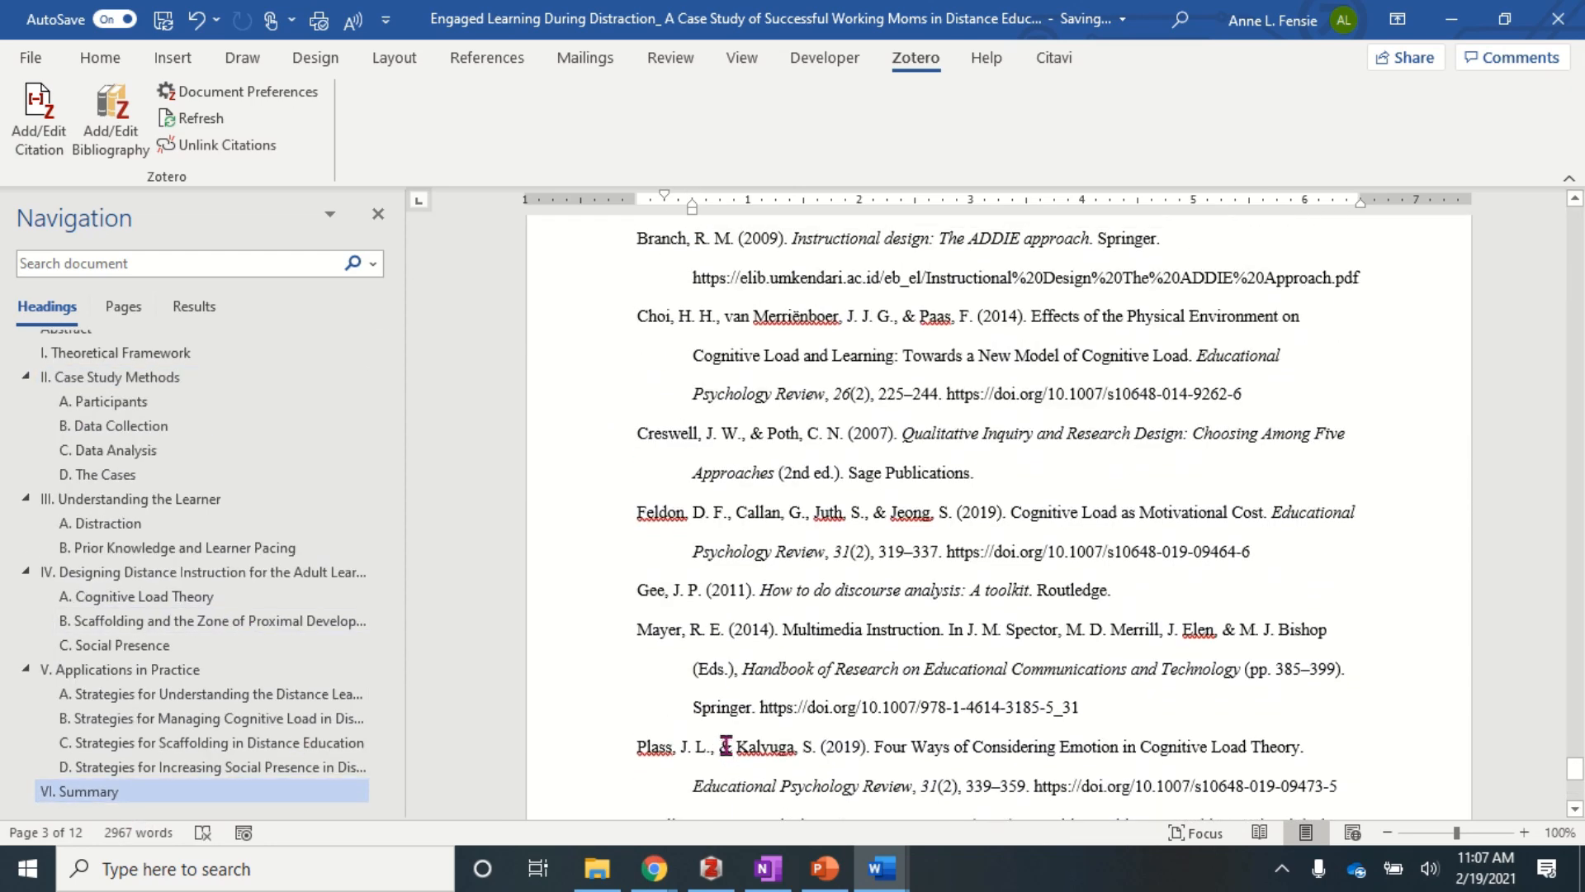
scroll(718, 743, up, 1)
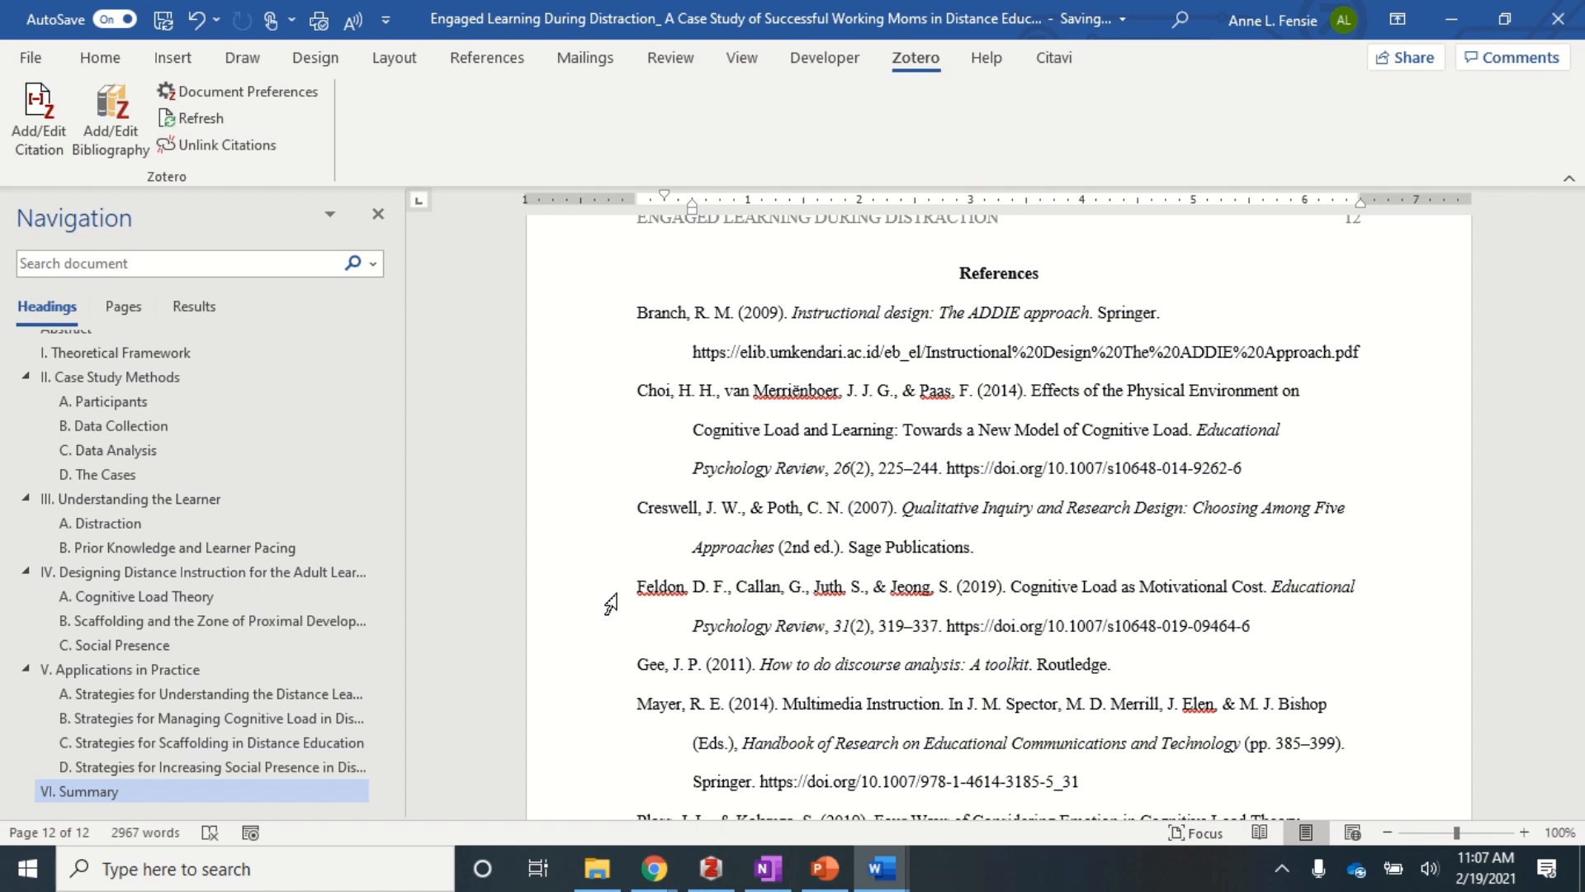
click(608, 522)
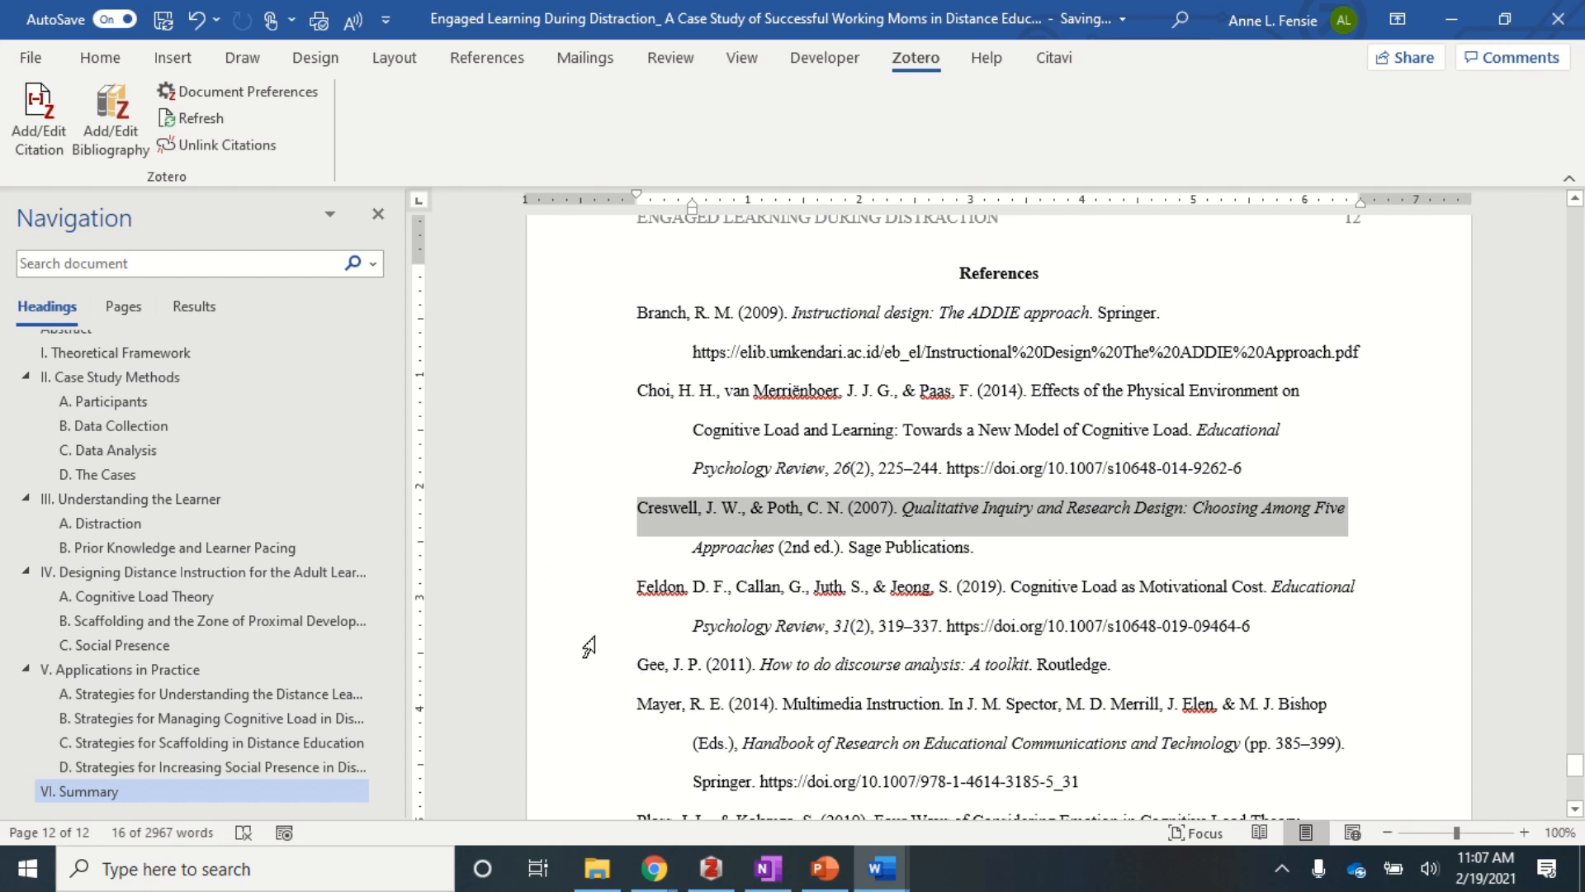
click(594, 408)
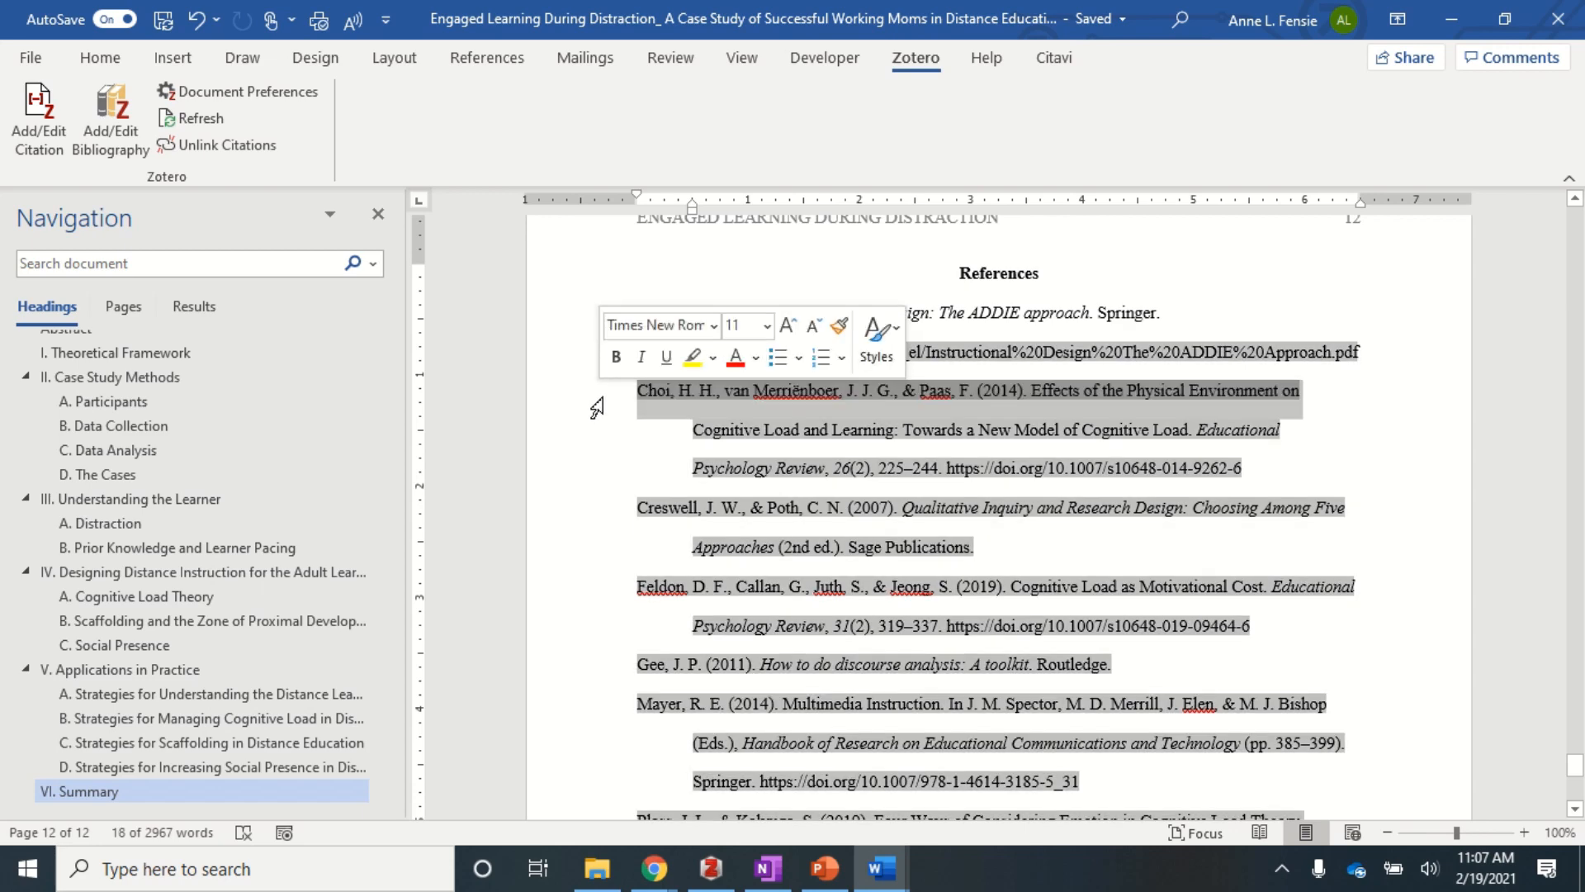
click(592, 598)
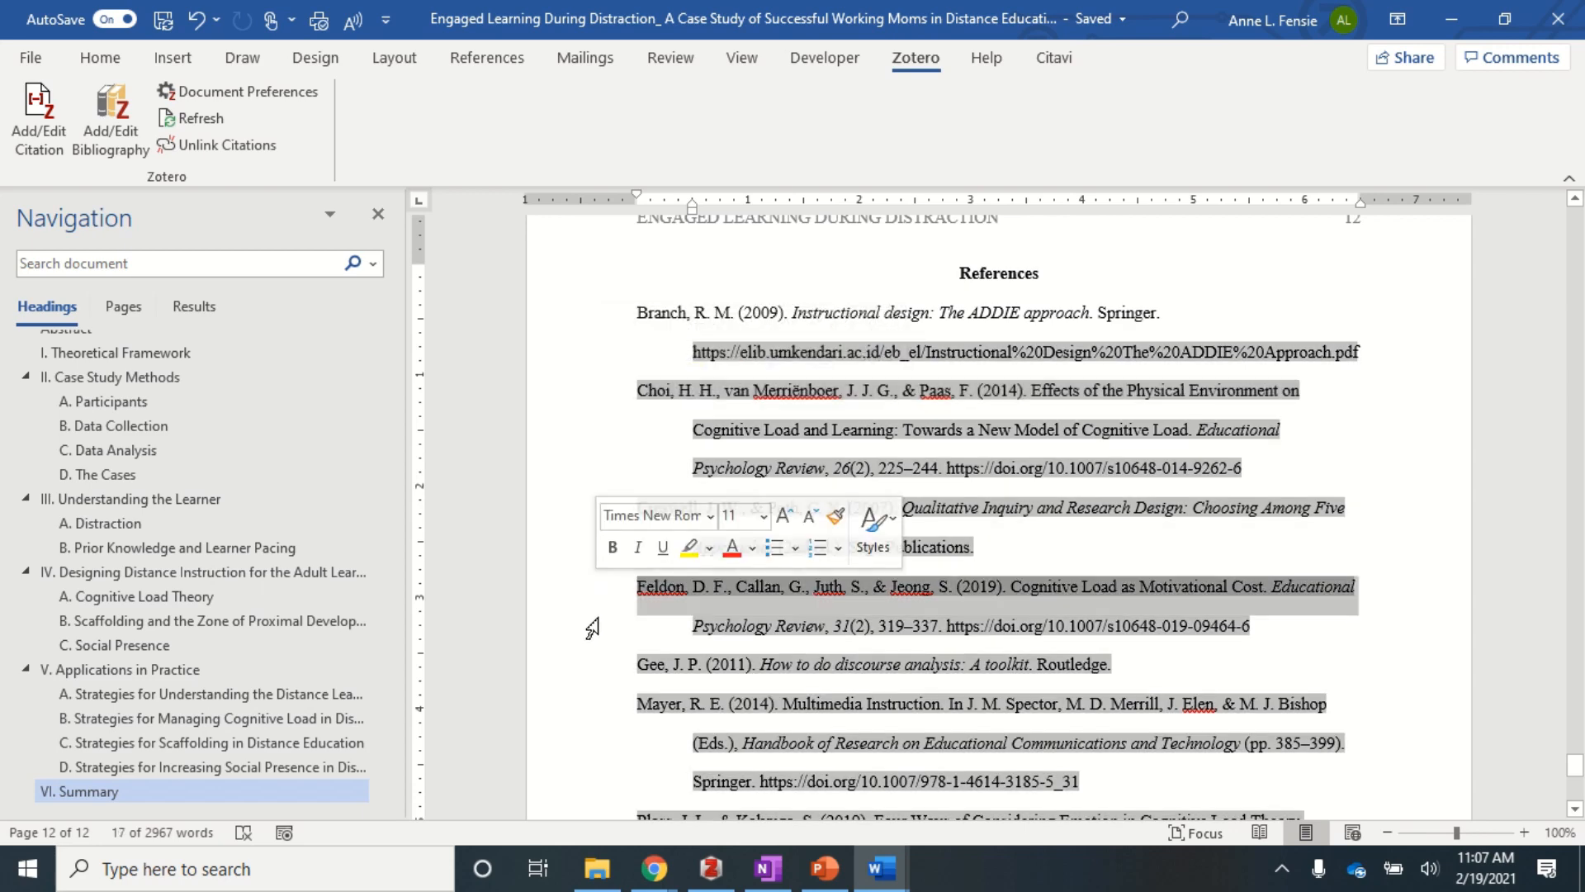
click(589, 712)
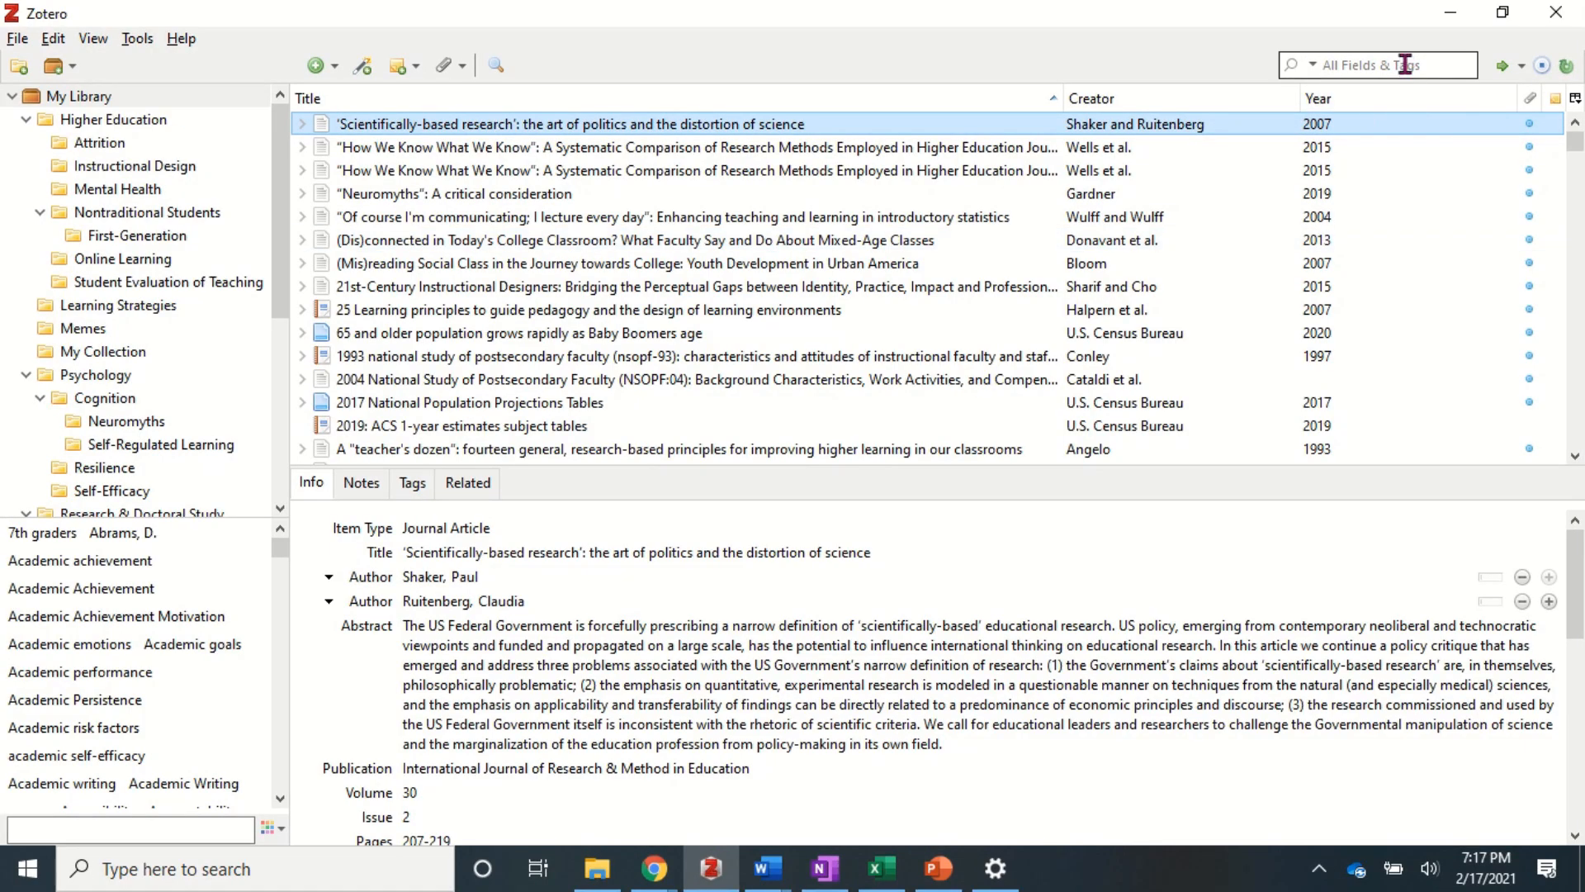
- Convert the Choi et al. 2014 title to sentence case, keeping the capital T in Towards
click(1404, 64)
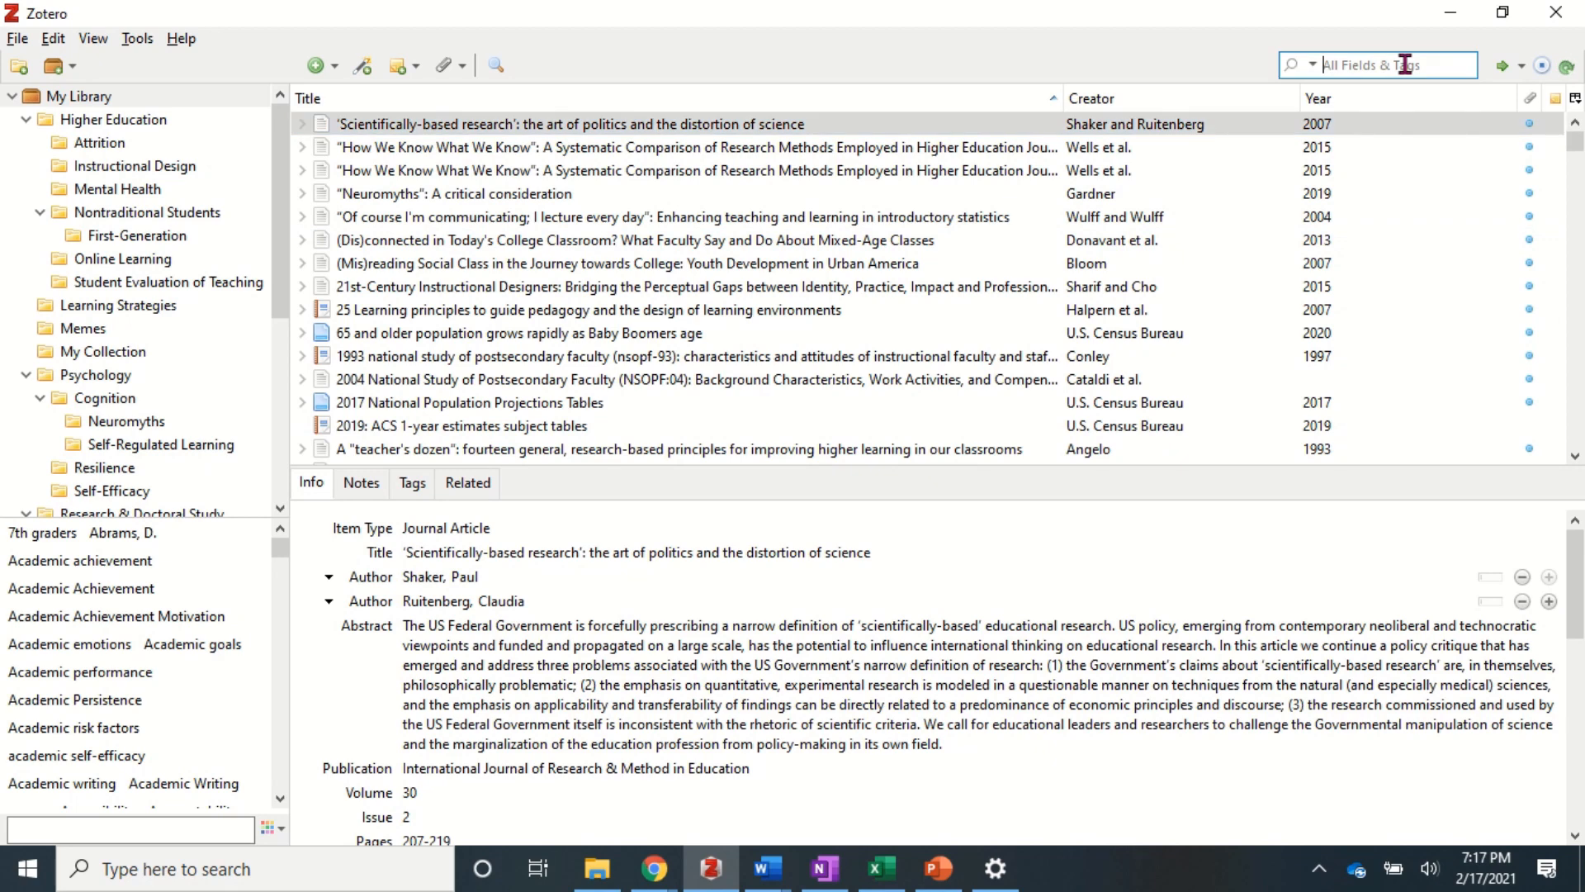
text(choi)
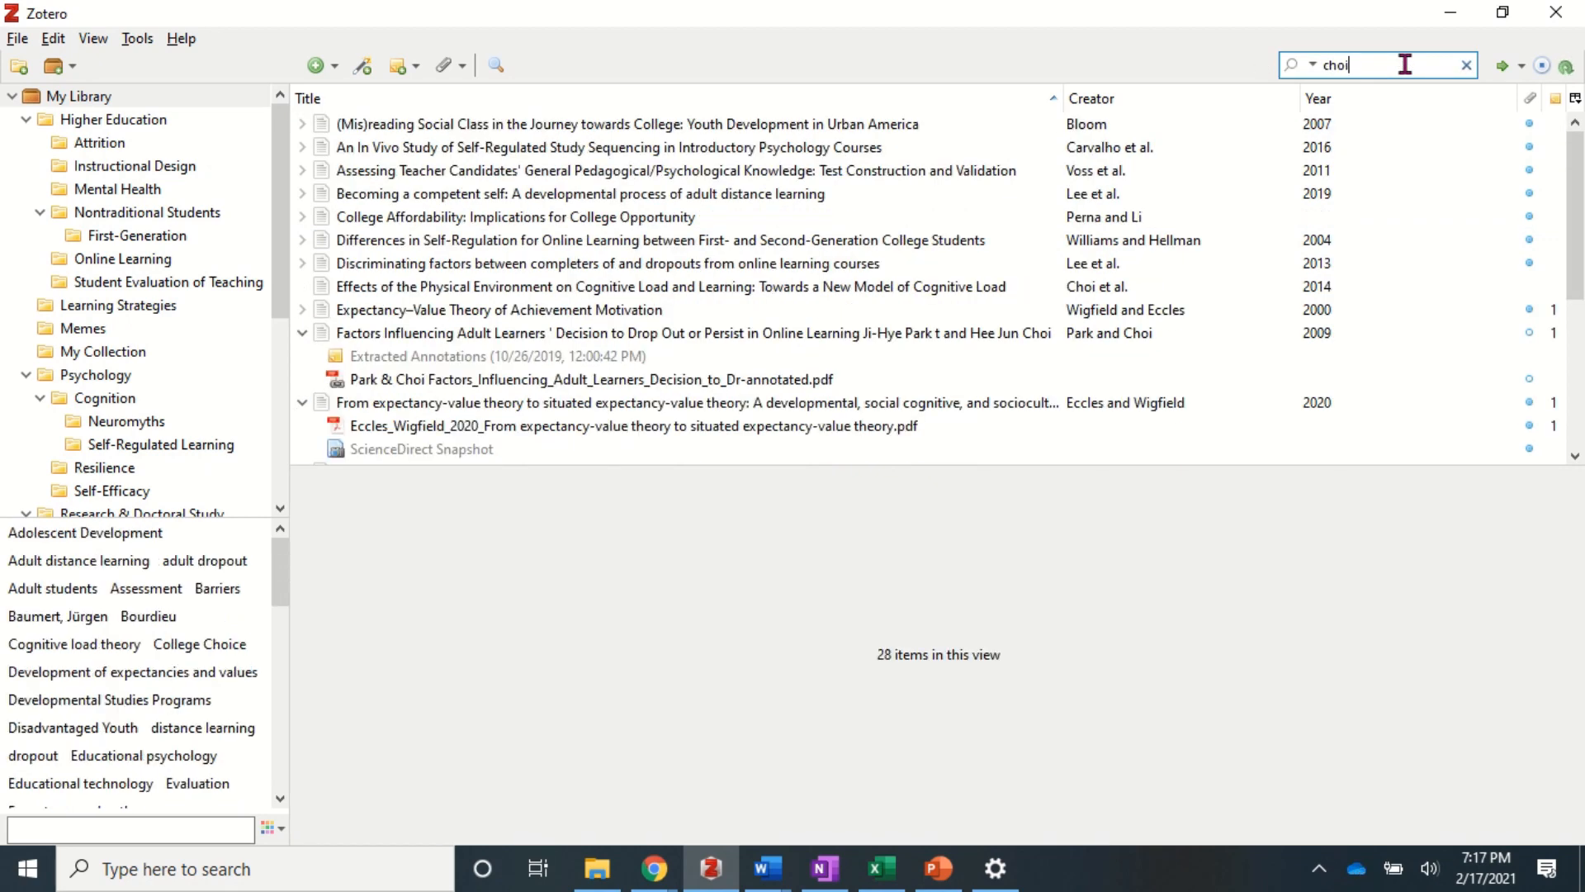
click(661, 289)
click(569, 553)
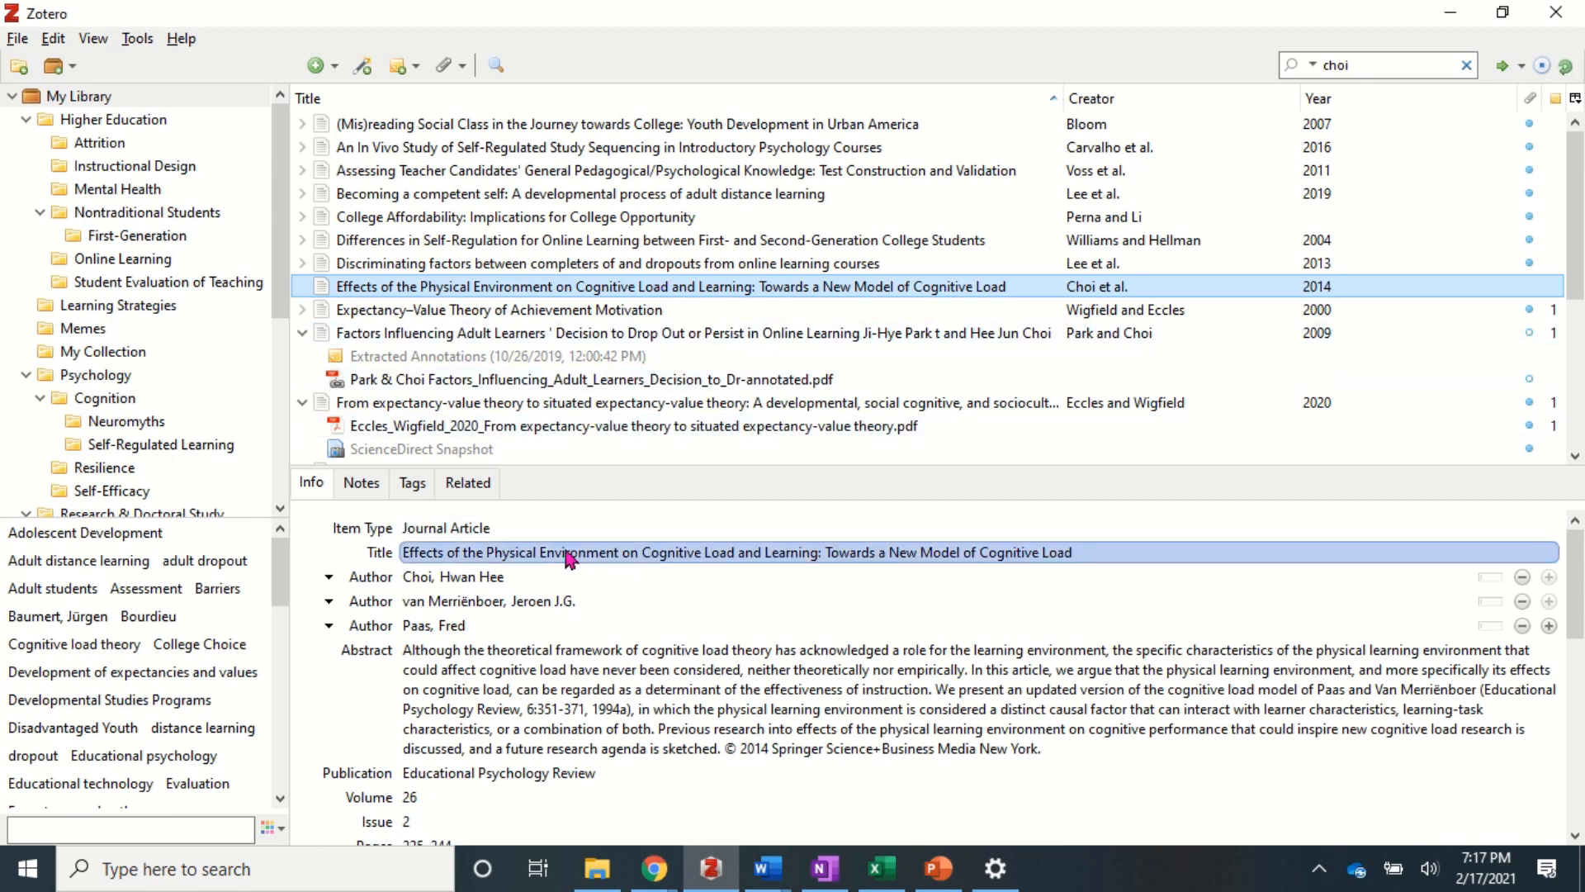
right_click(568, 558)
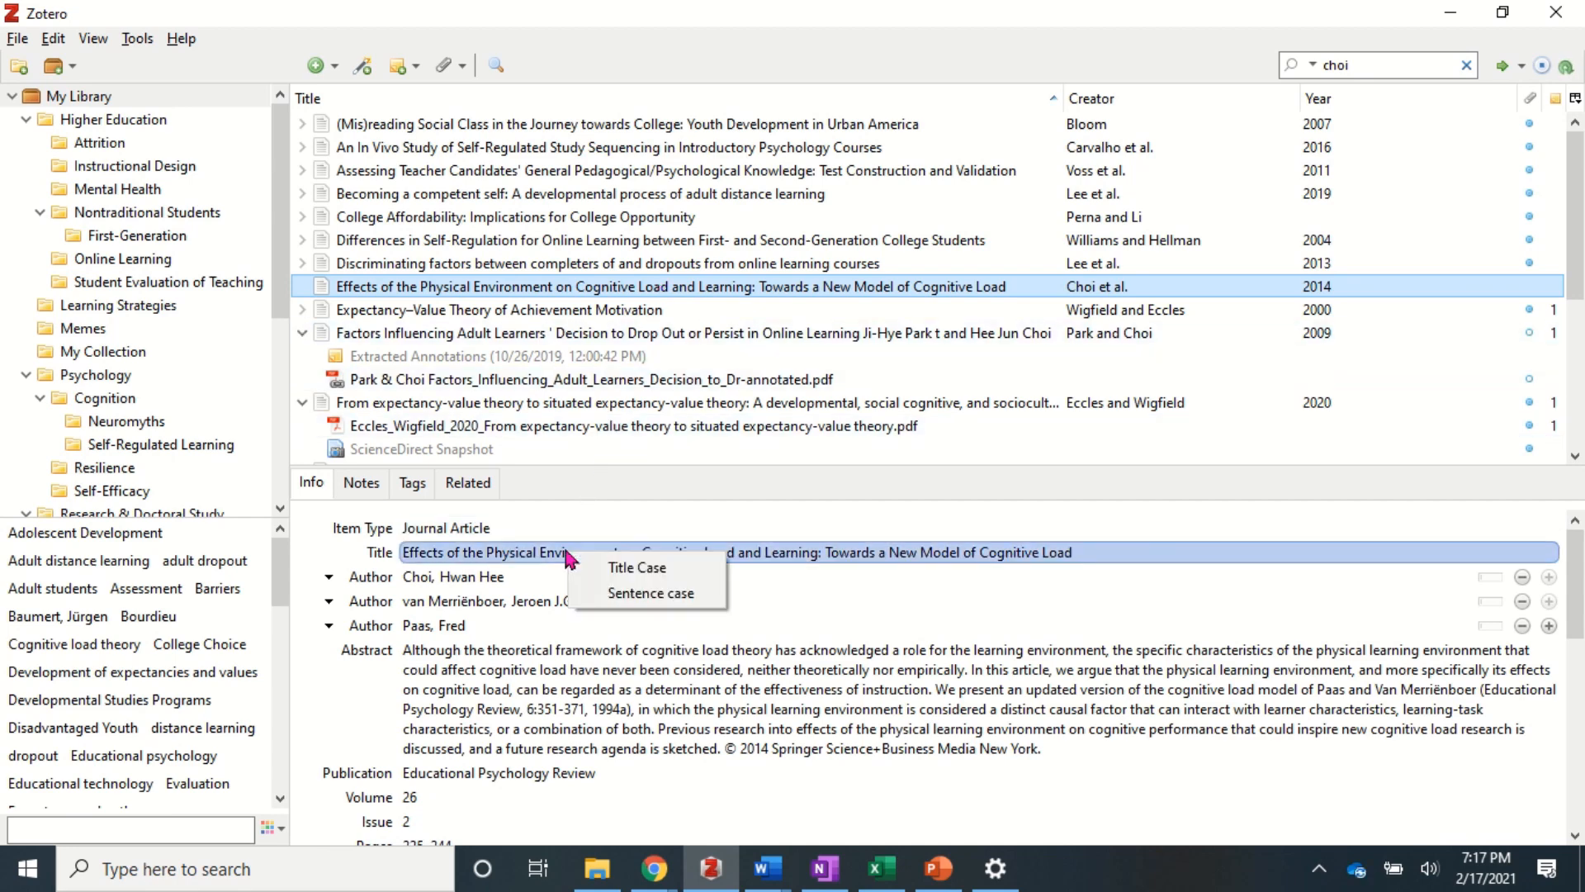
click(615, 595)
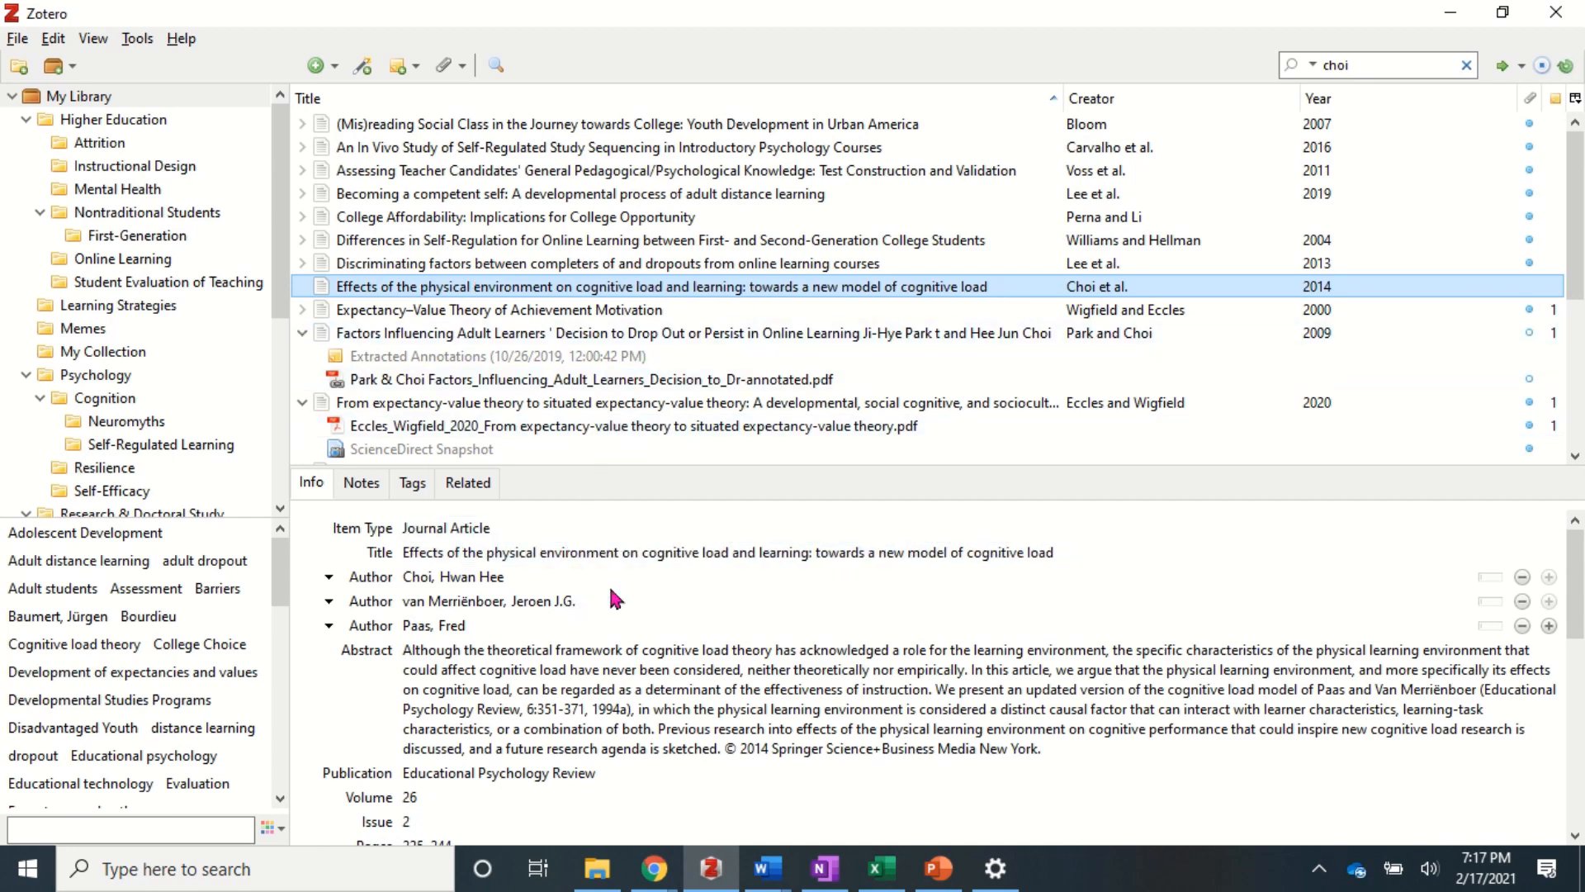
click(820, 553)
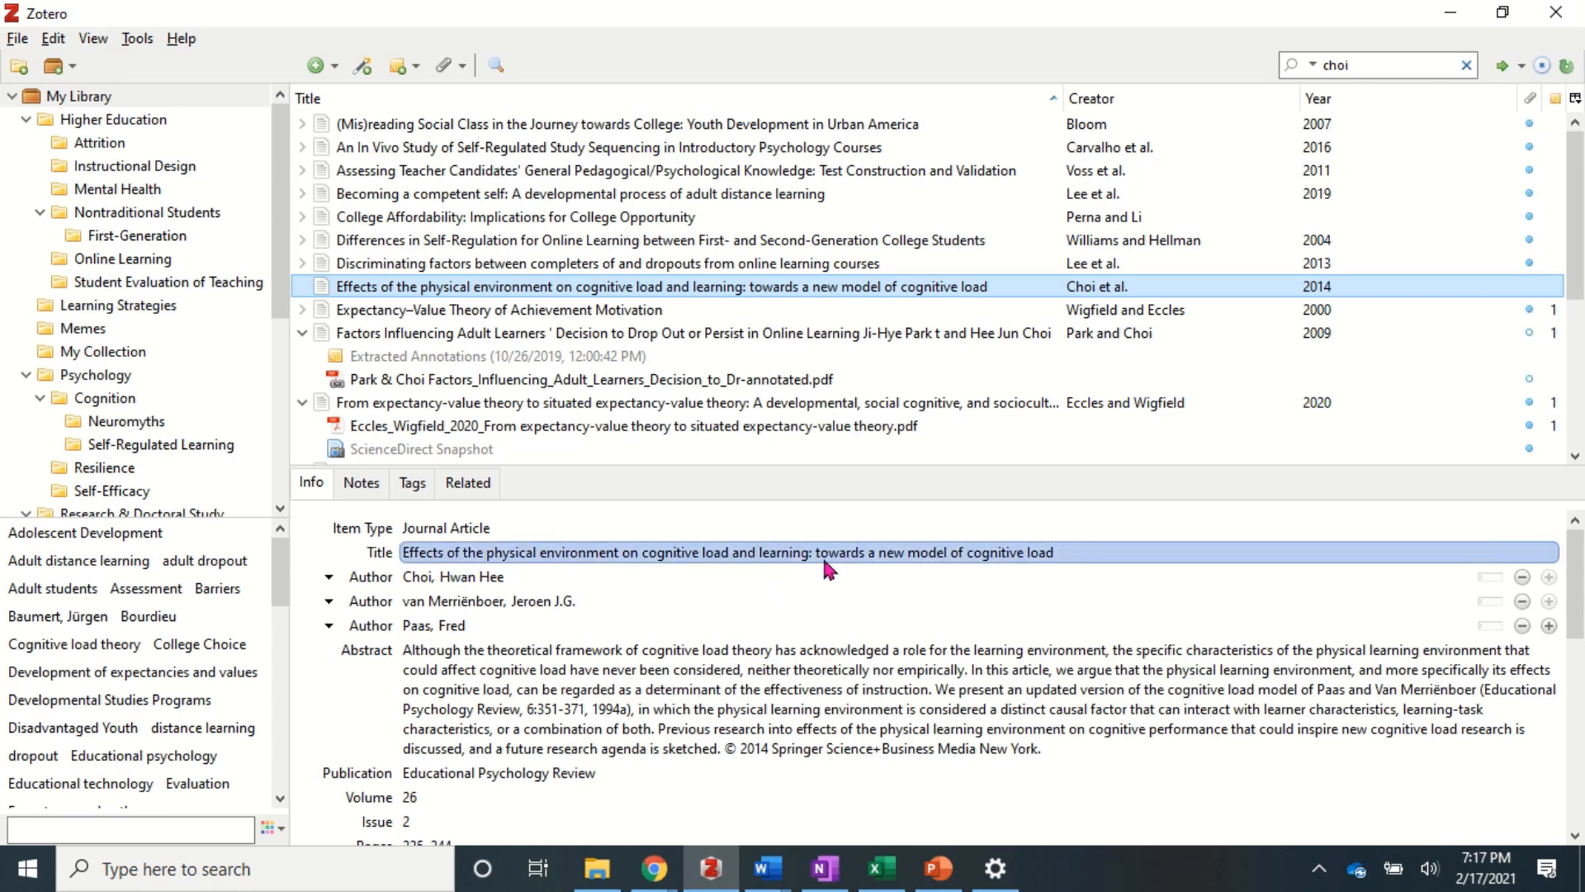
click(821, 552)
key(BackSpace)
text(T)
key(Tab)
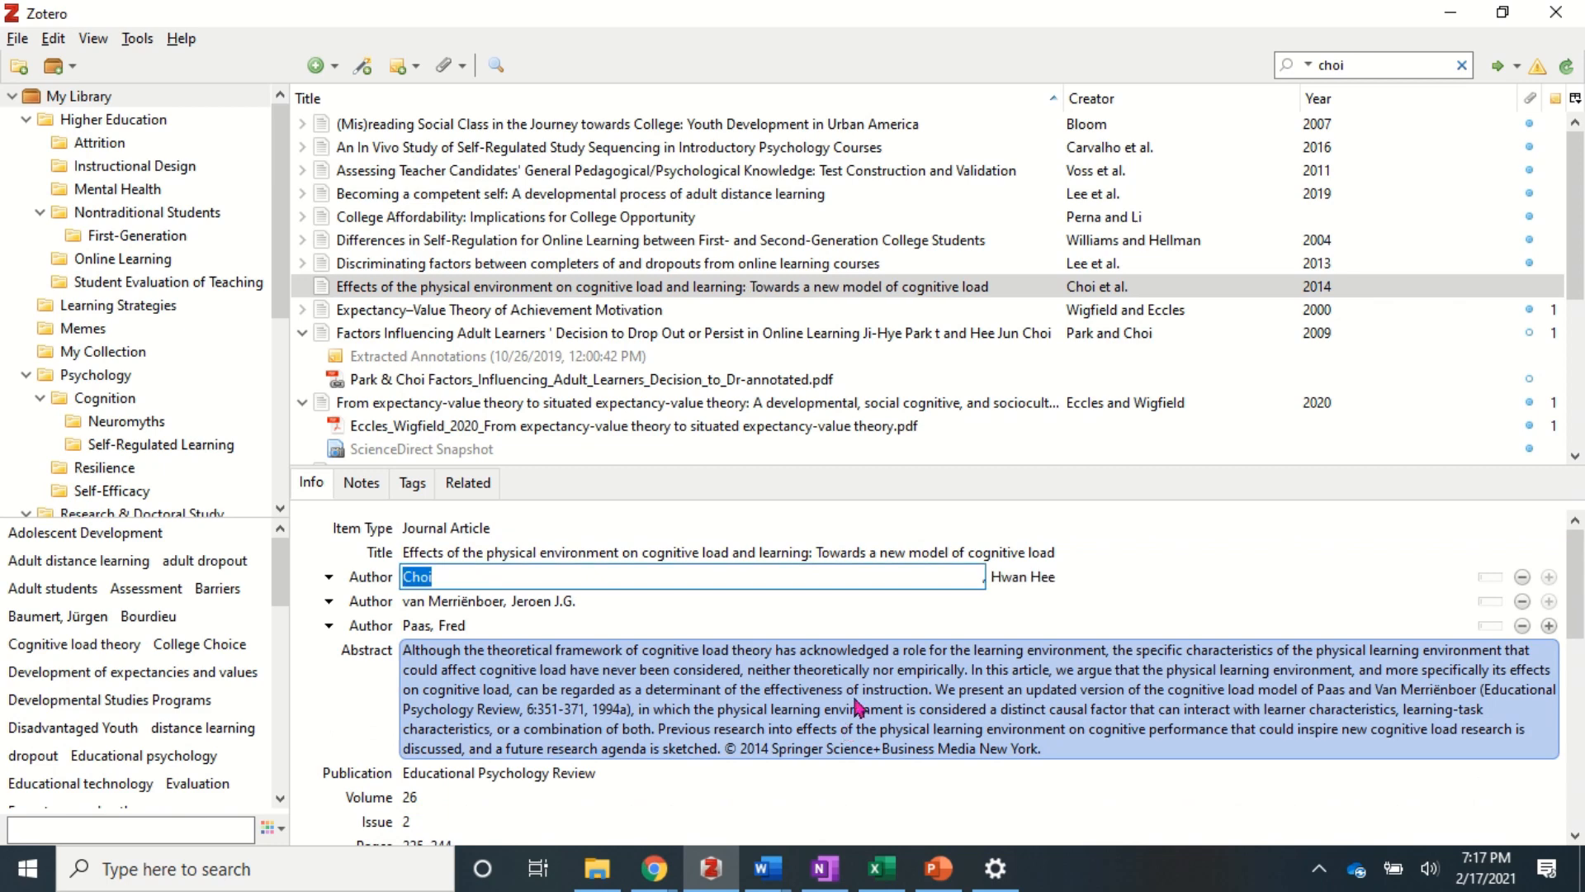
- Convert the Feldon et al. 2019 title to sentence case: 'Cognitive load as motivational cost'
click(1393, 54)
text(feldon)
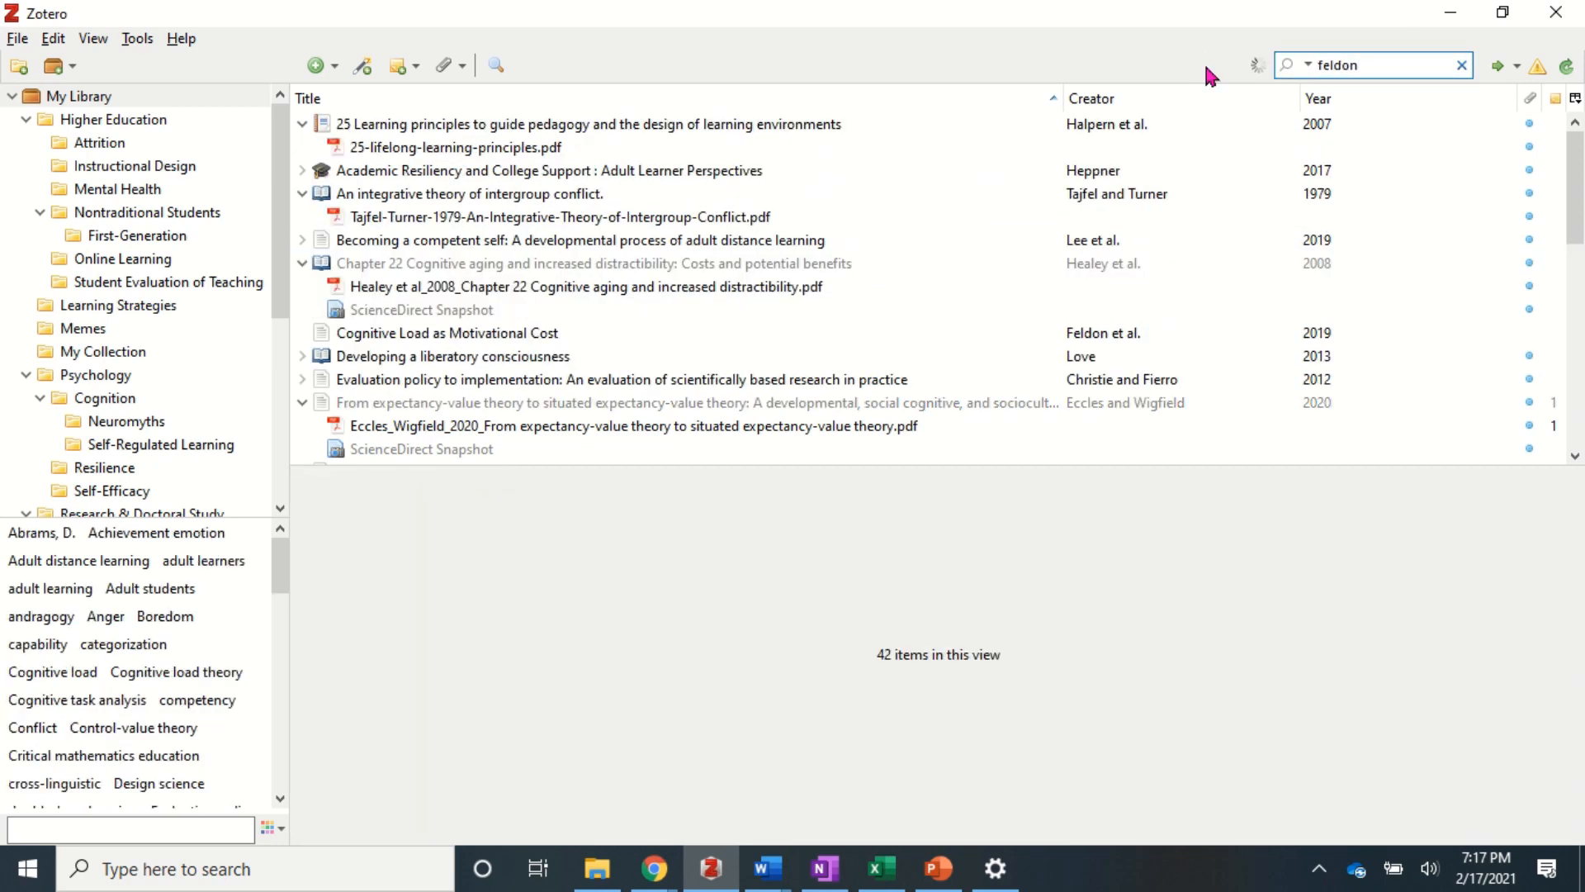
click(542, 124)
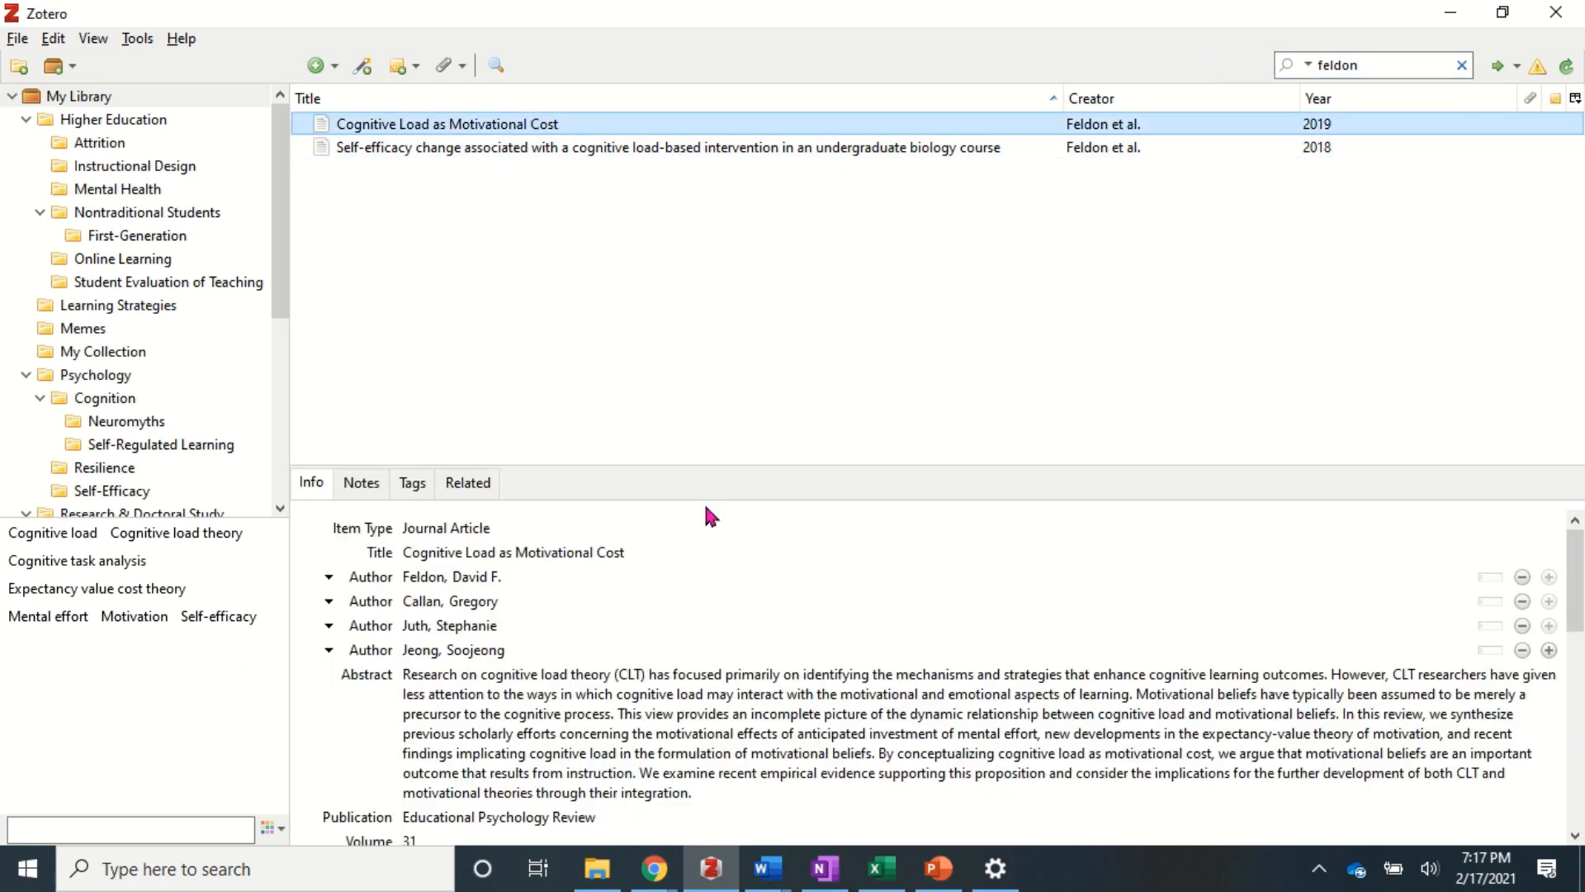
click(573, 556)
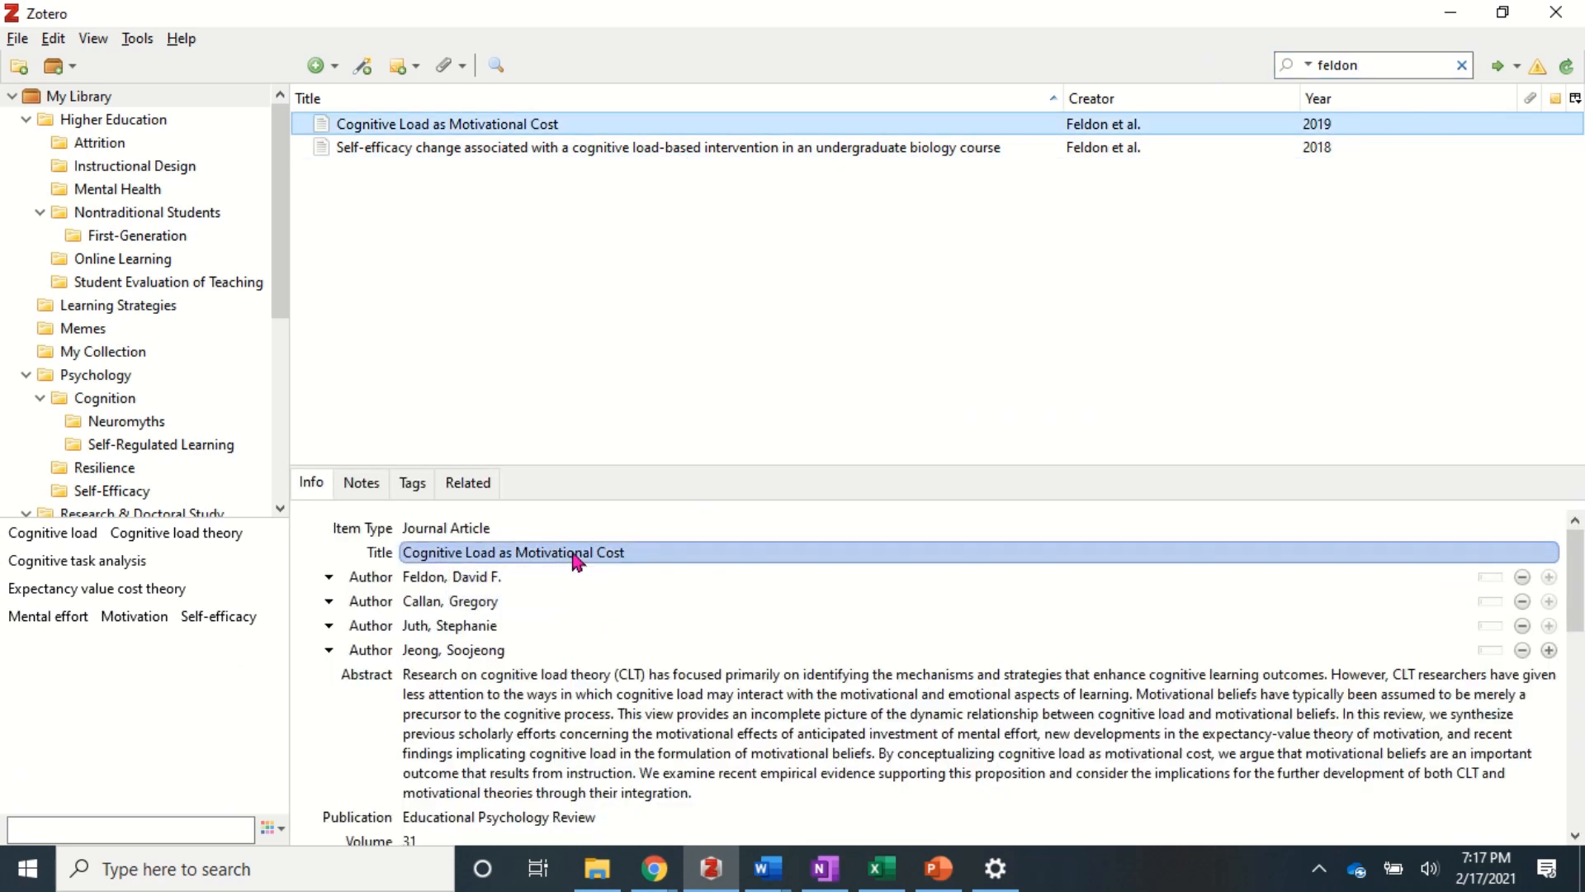
right_click(578, 558)
click(630, 597)
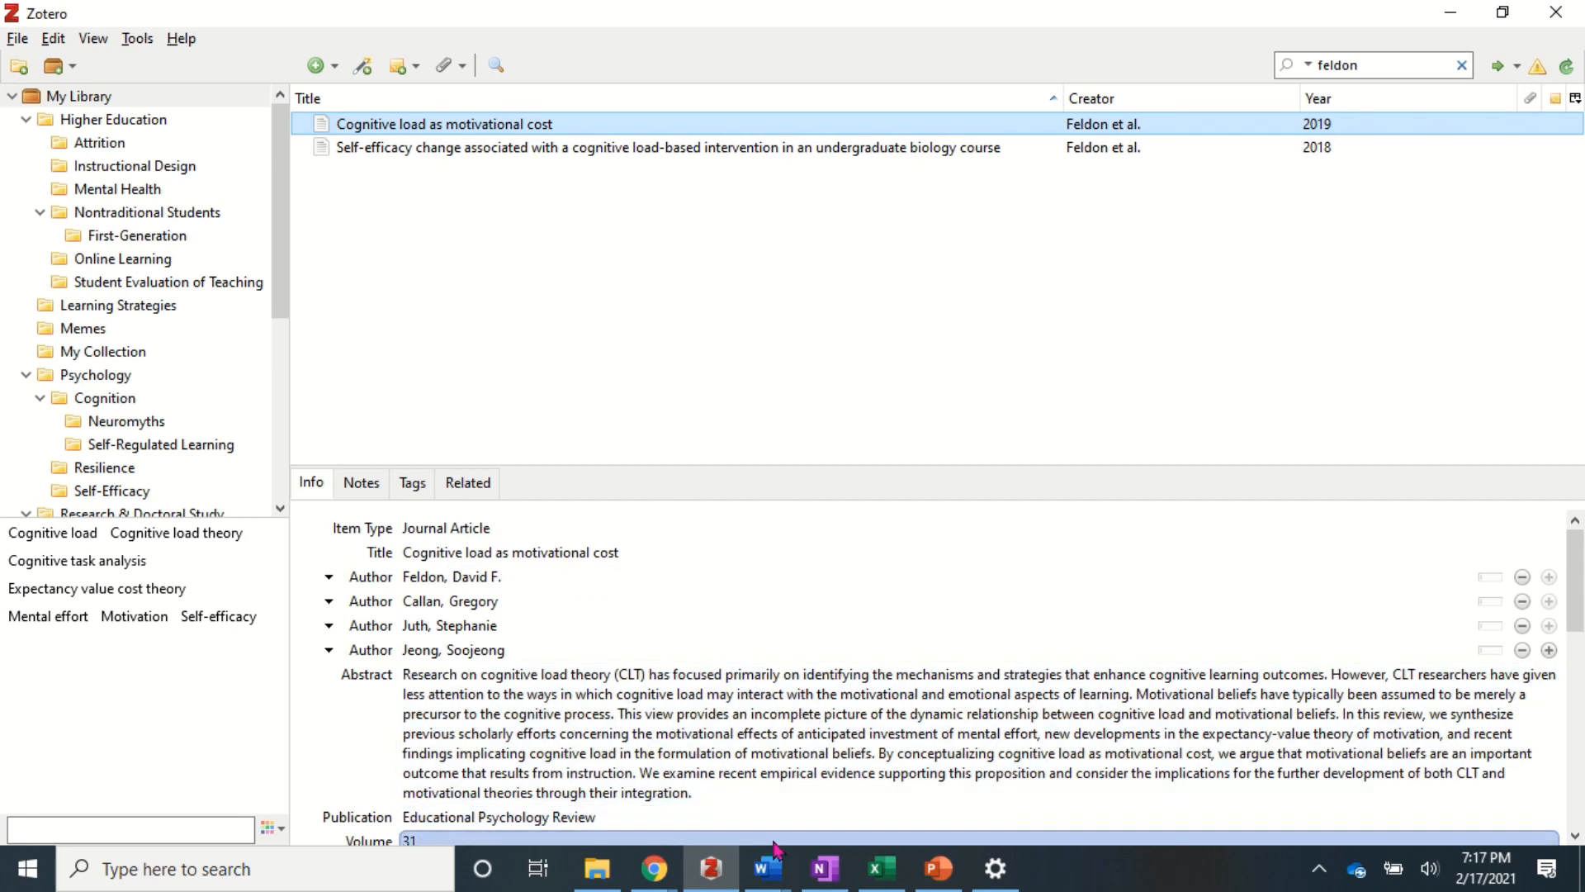
mouse_move(772, 869)
click(811, 814)
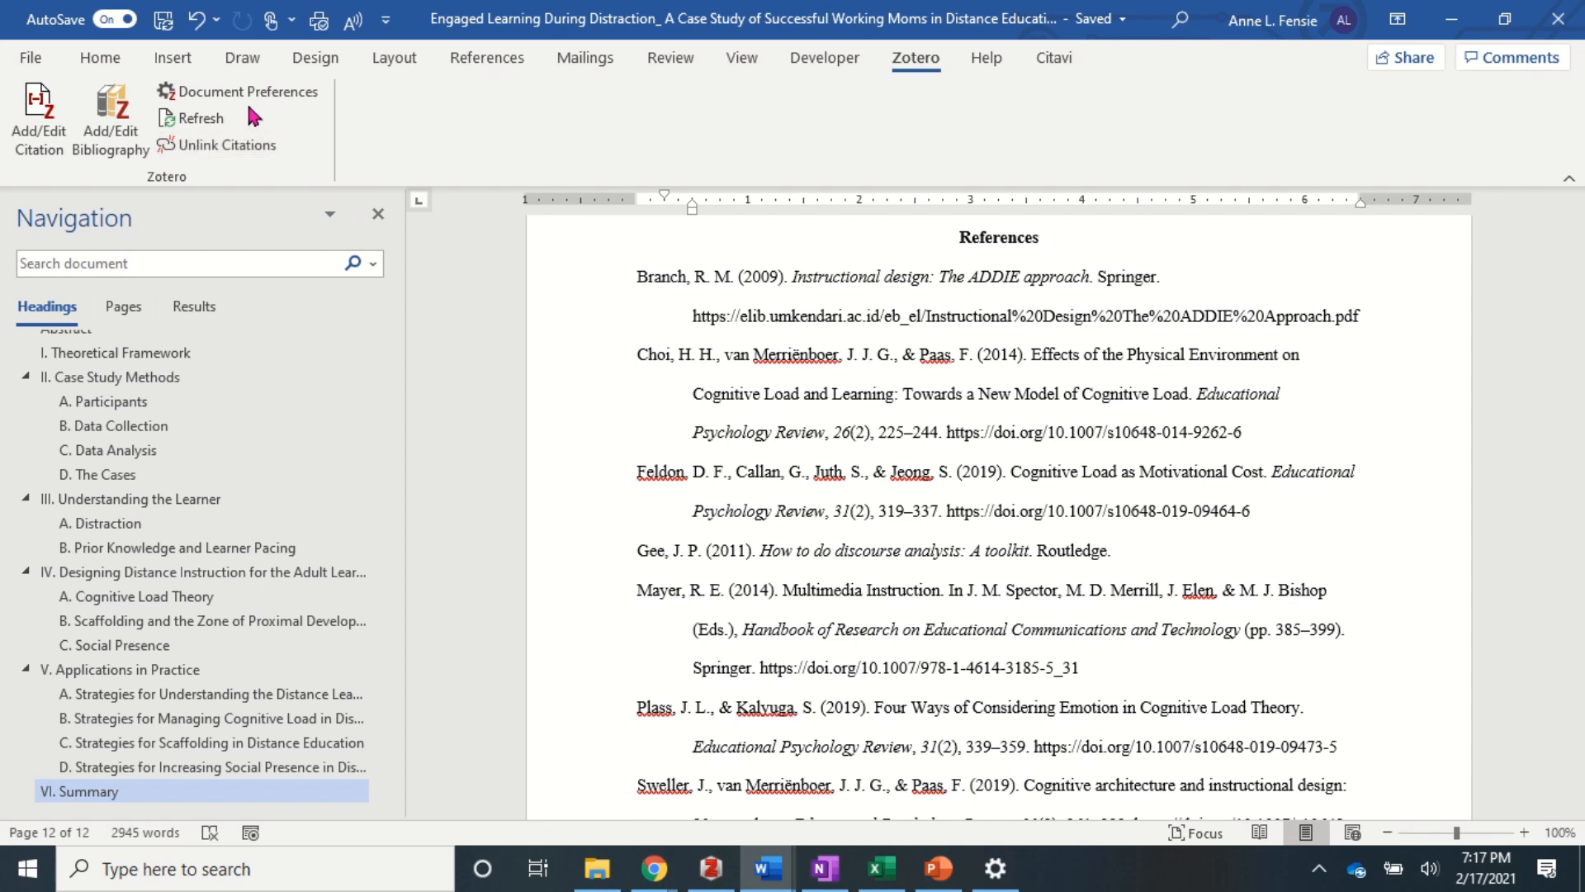
- Refresh the manuscript's Zotero citations and bibliography with the edited titles
click(195, 119)
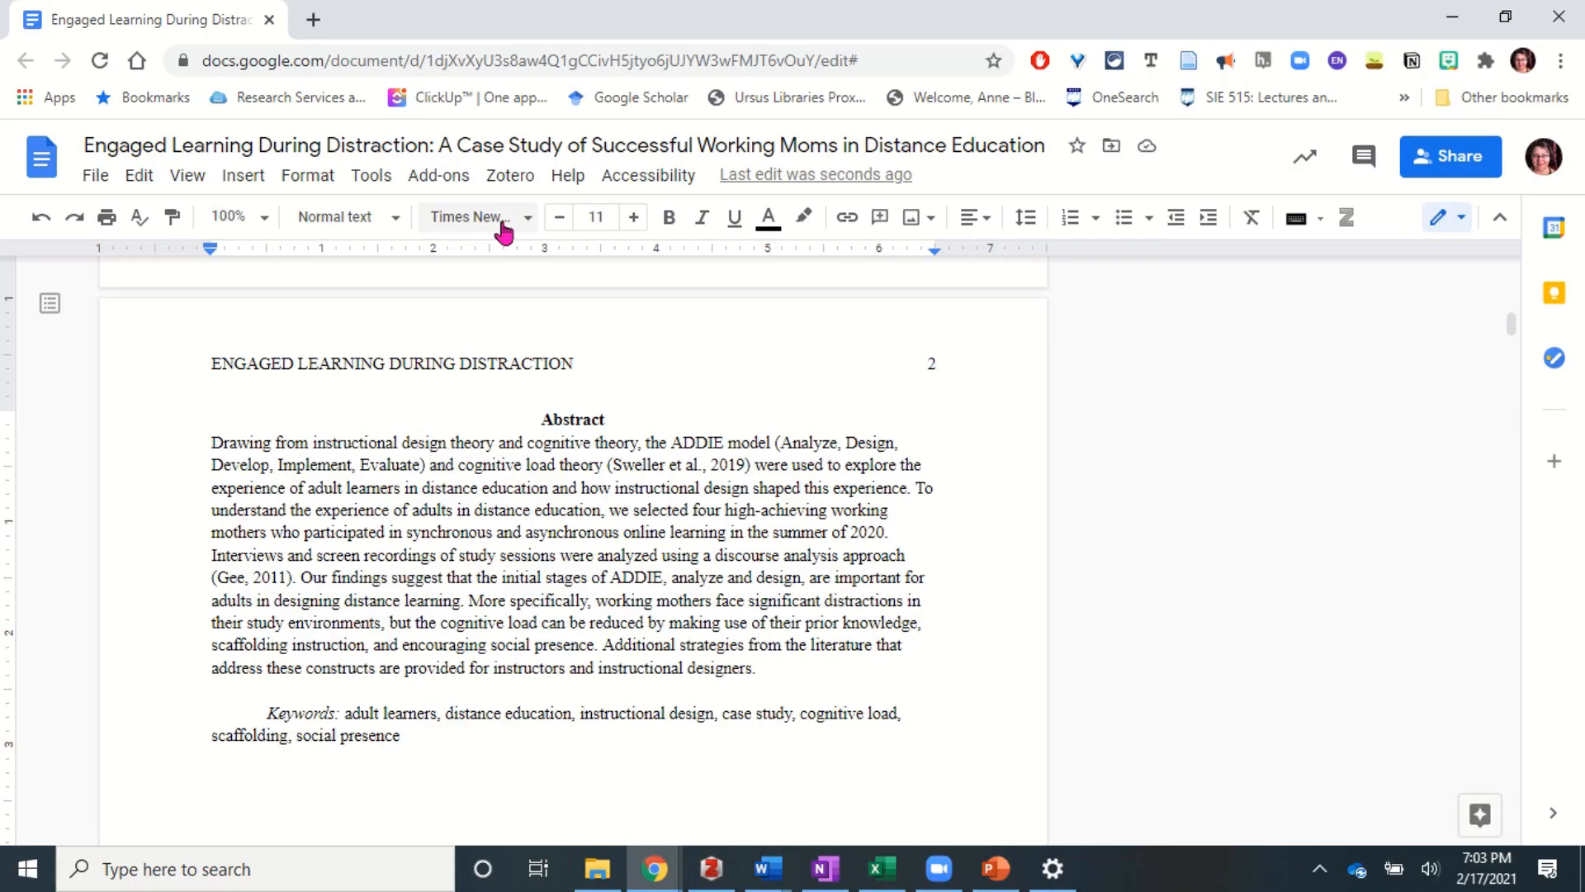
- Insert a Zotero citation for Branch, 2009 after the ADDIE model description in the Google Docs abstract
click(510, 176)
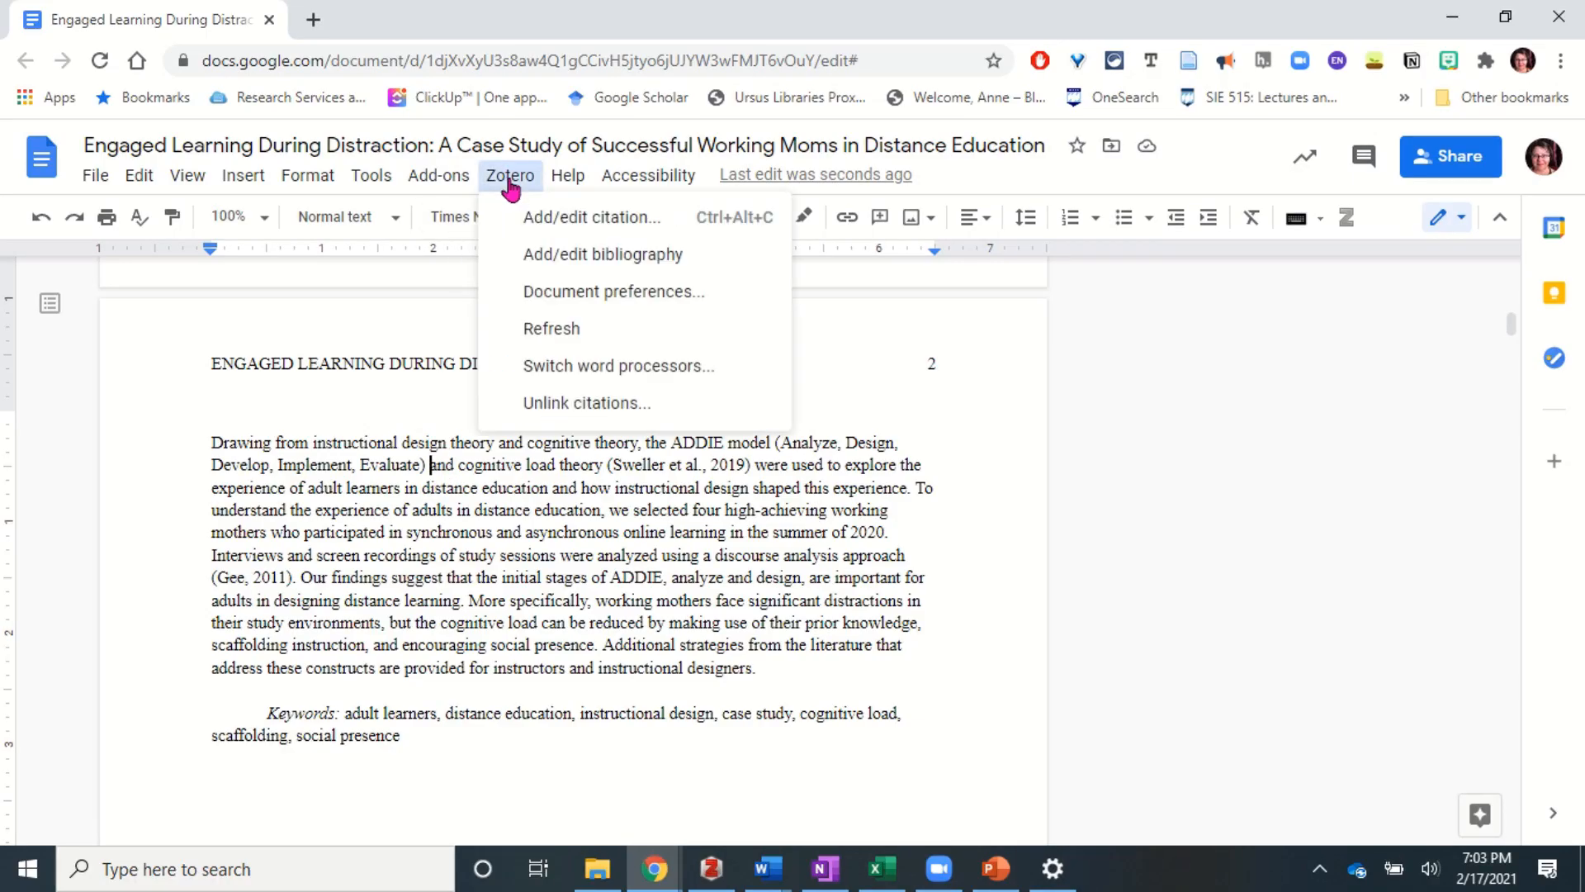
click(552, 216)
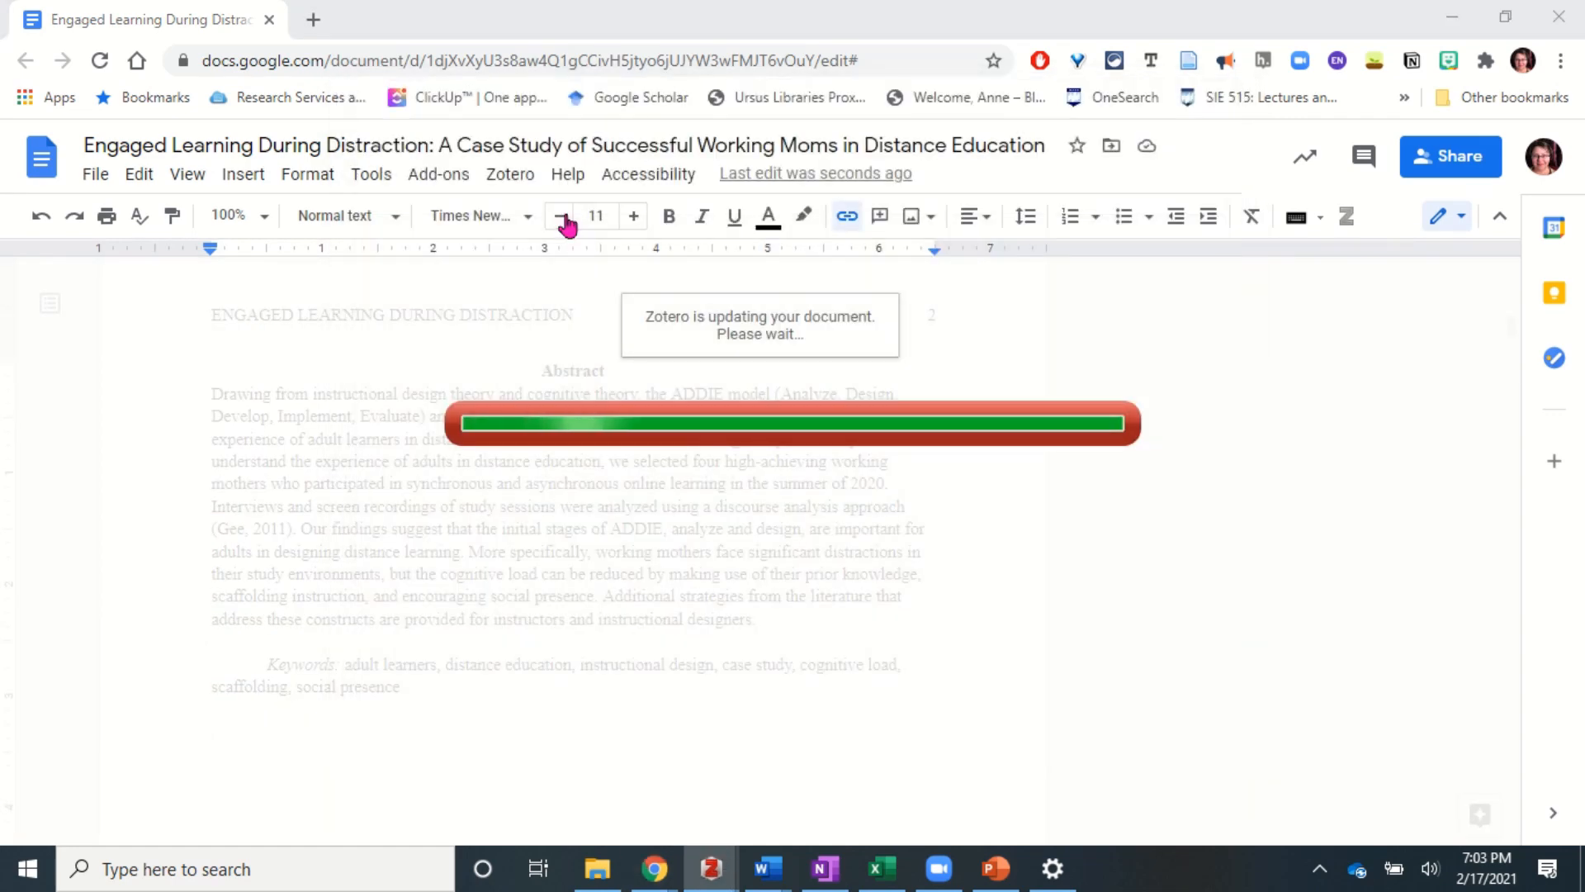
text(branch)
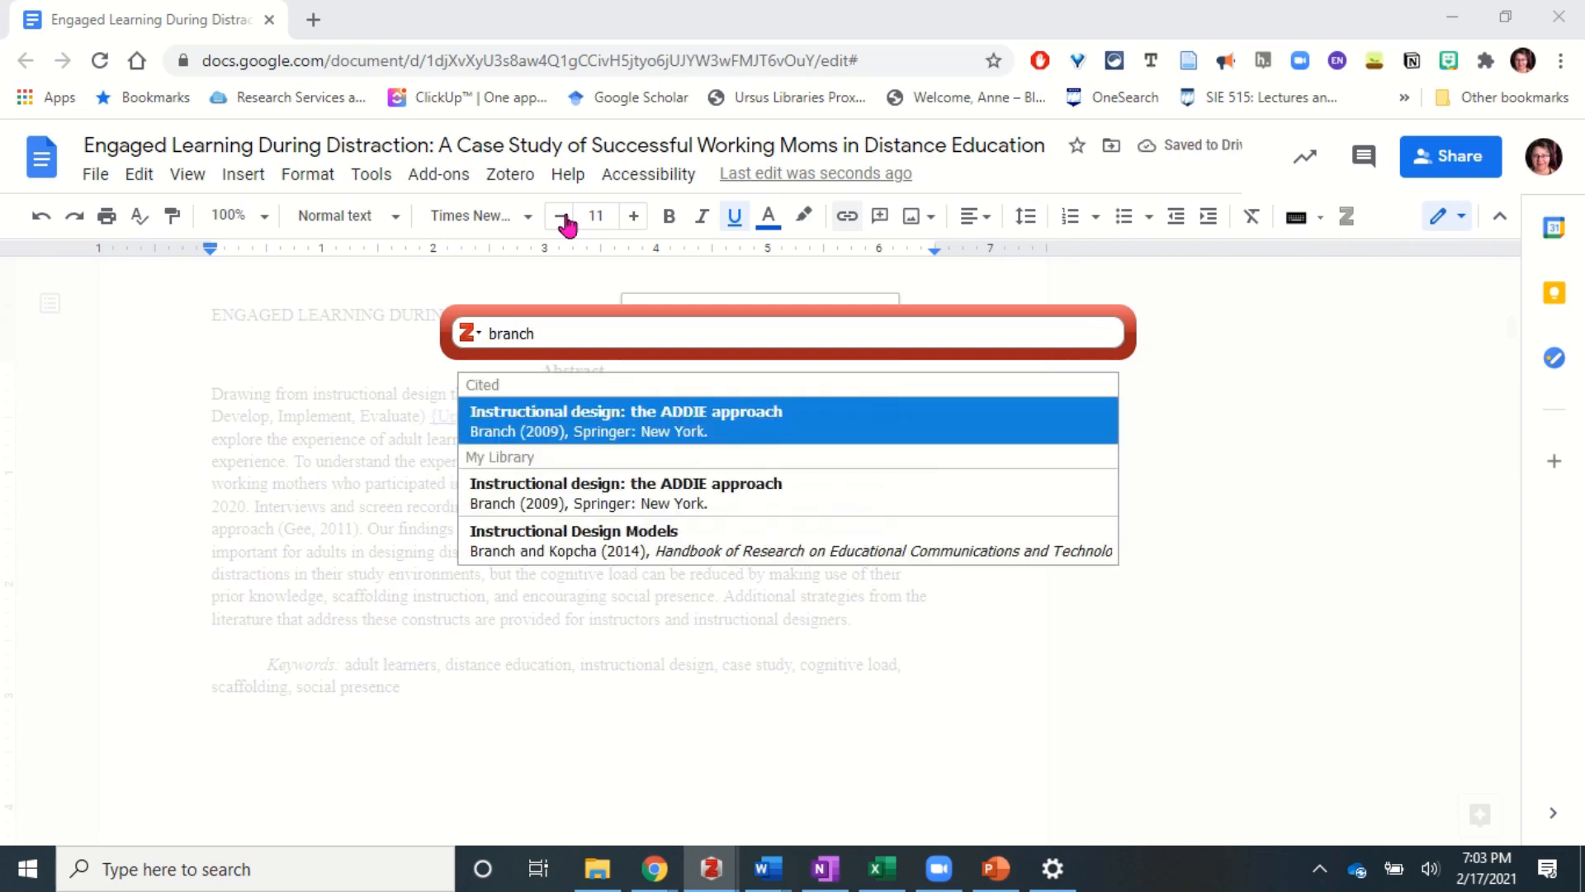
key(Return)
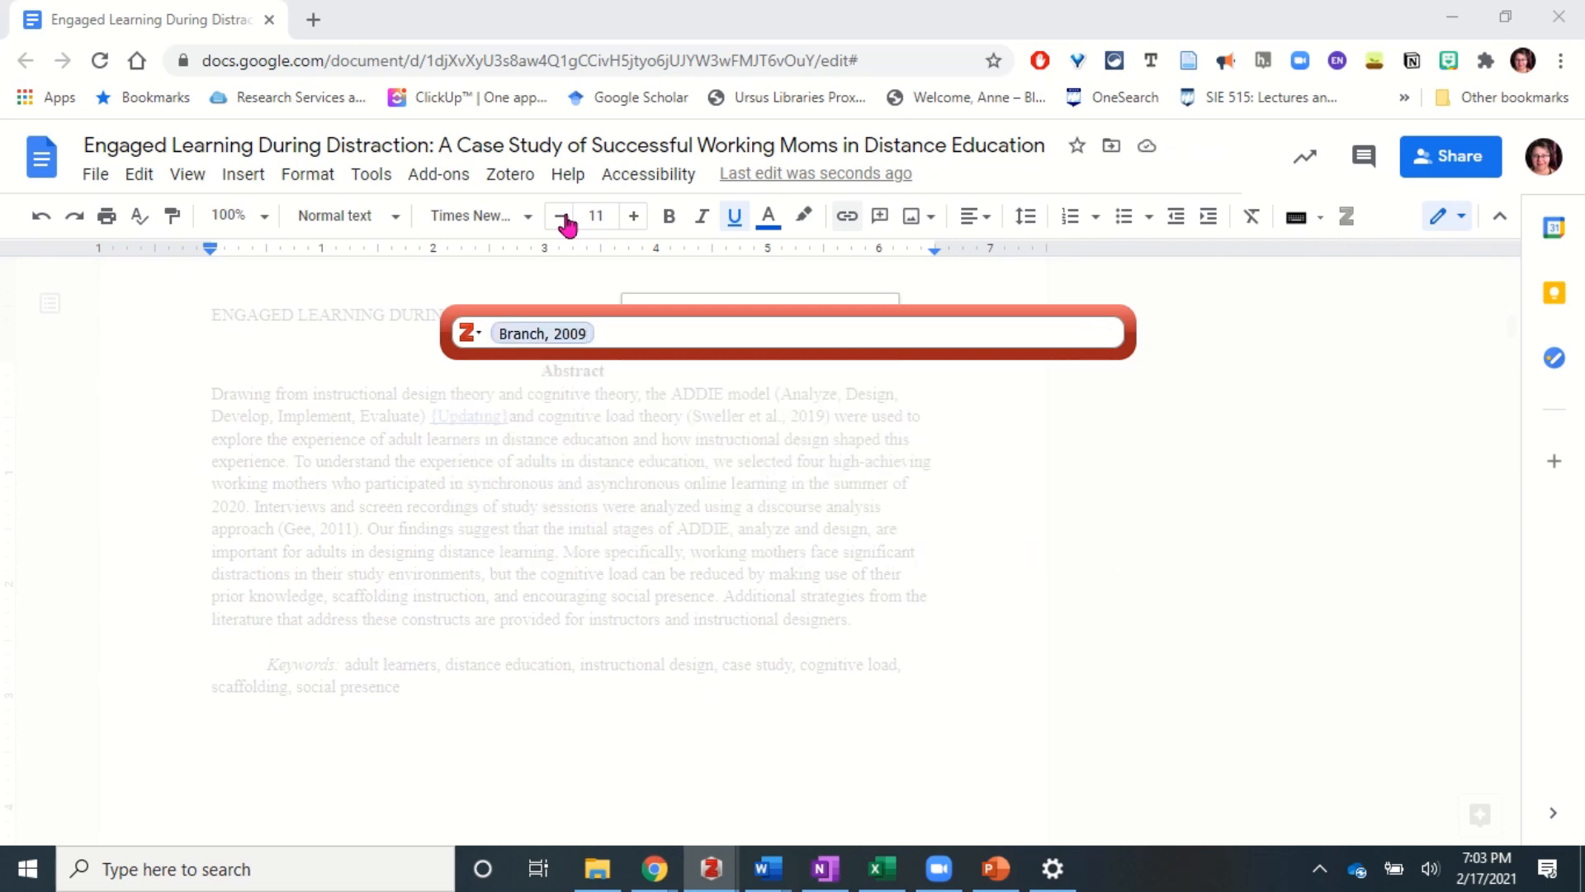
key(Return)
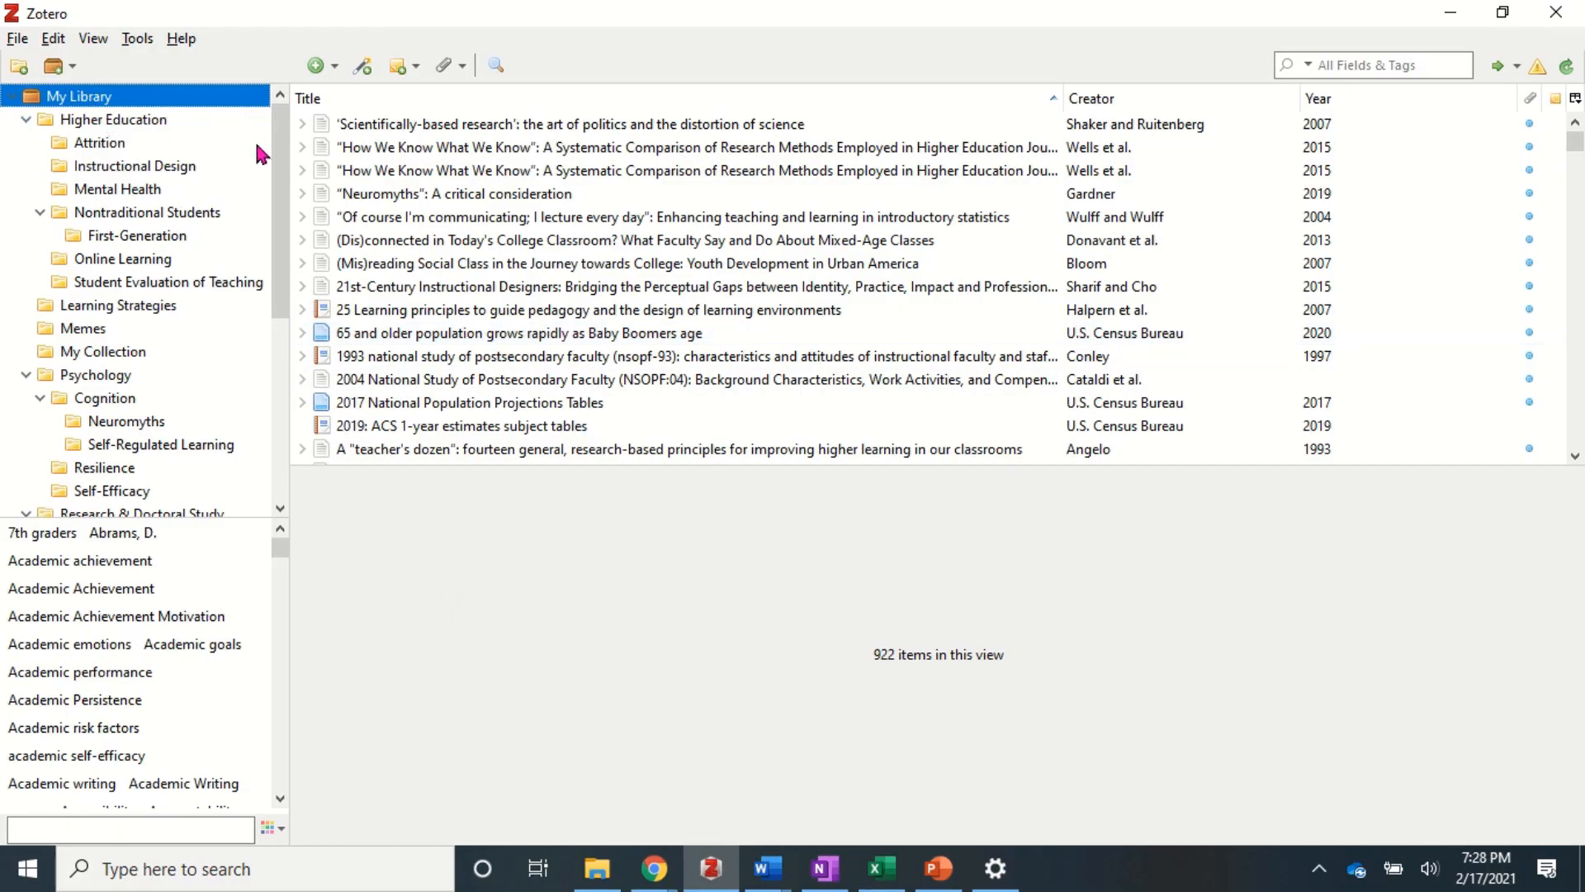
- Add an Attention subcollection under Psychology > Cognition and return to My Library
drag(281, 170, 297, 123)
right_click(113, 403)
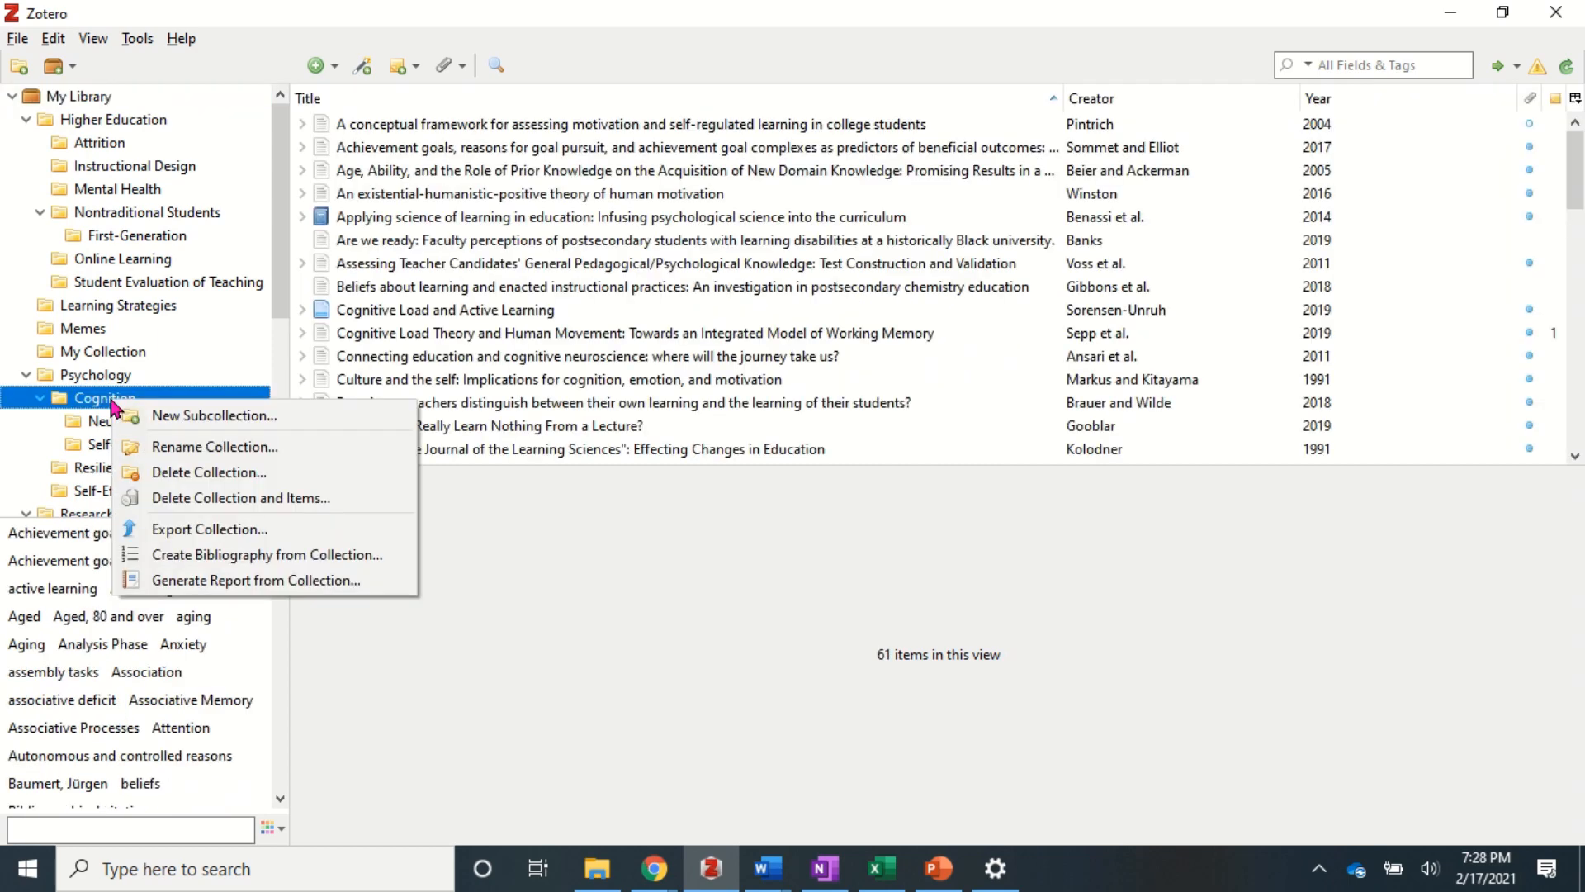
click(195, 416)
text(Attention)
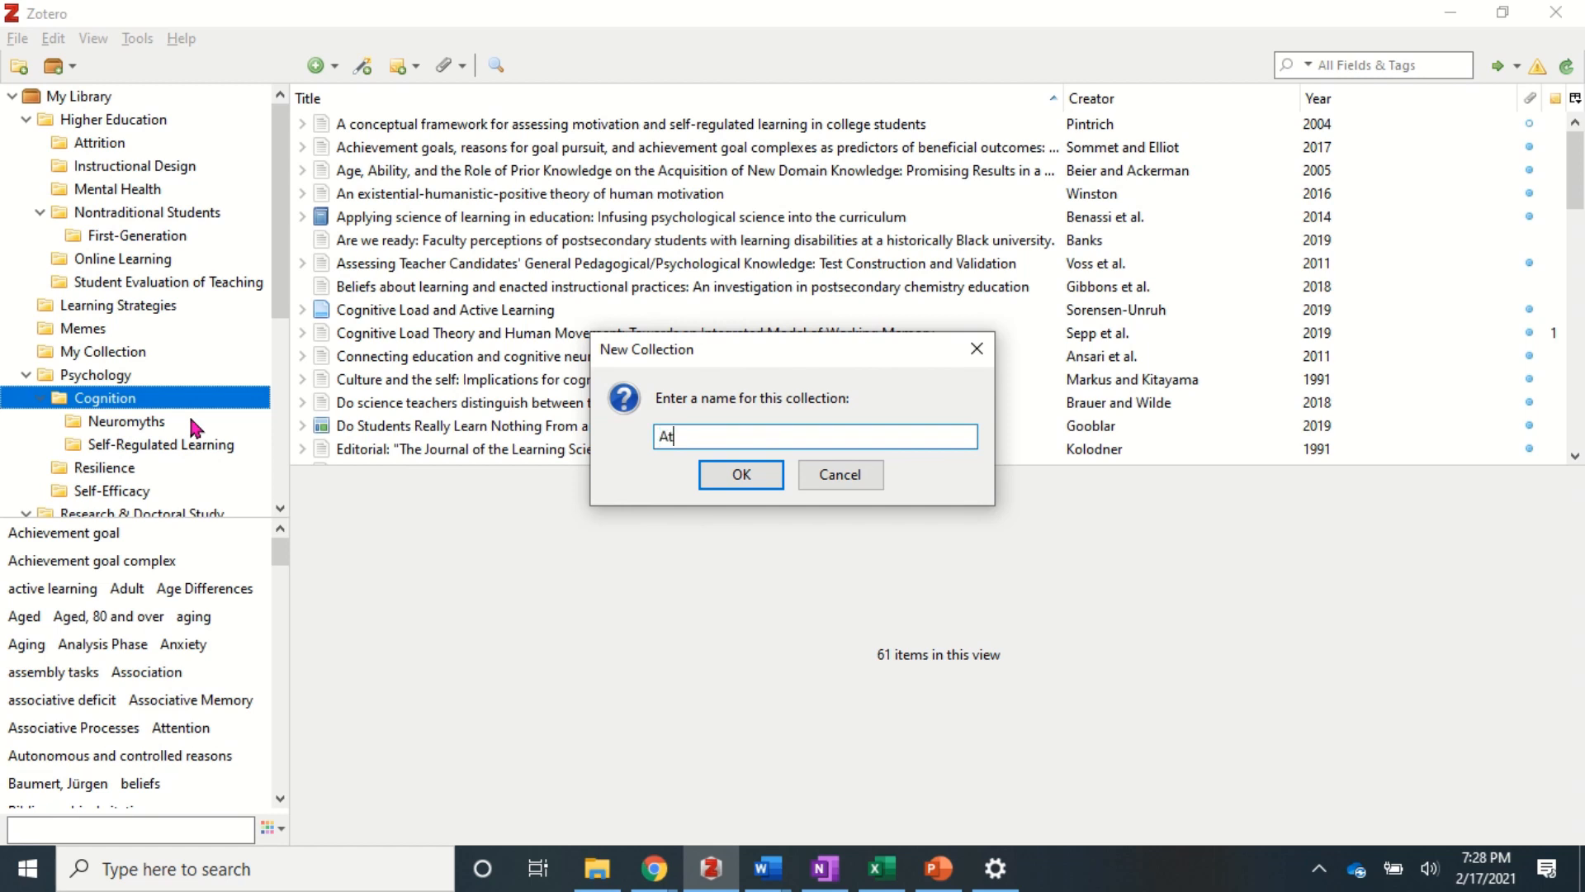
key(Return)
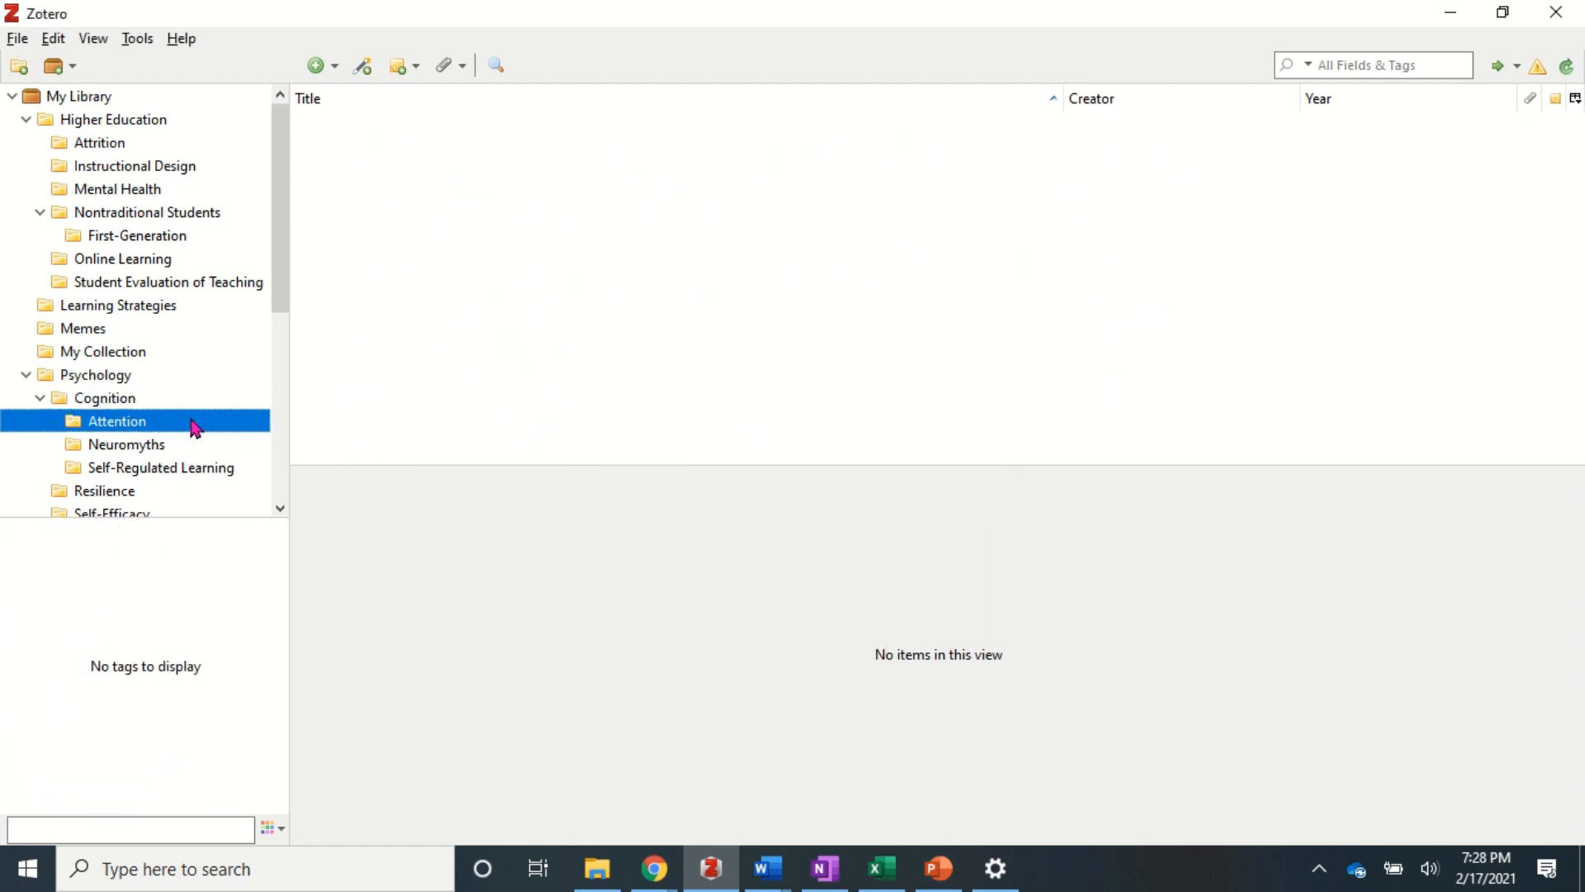
click(97, 106)
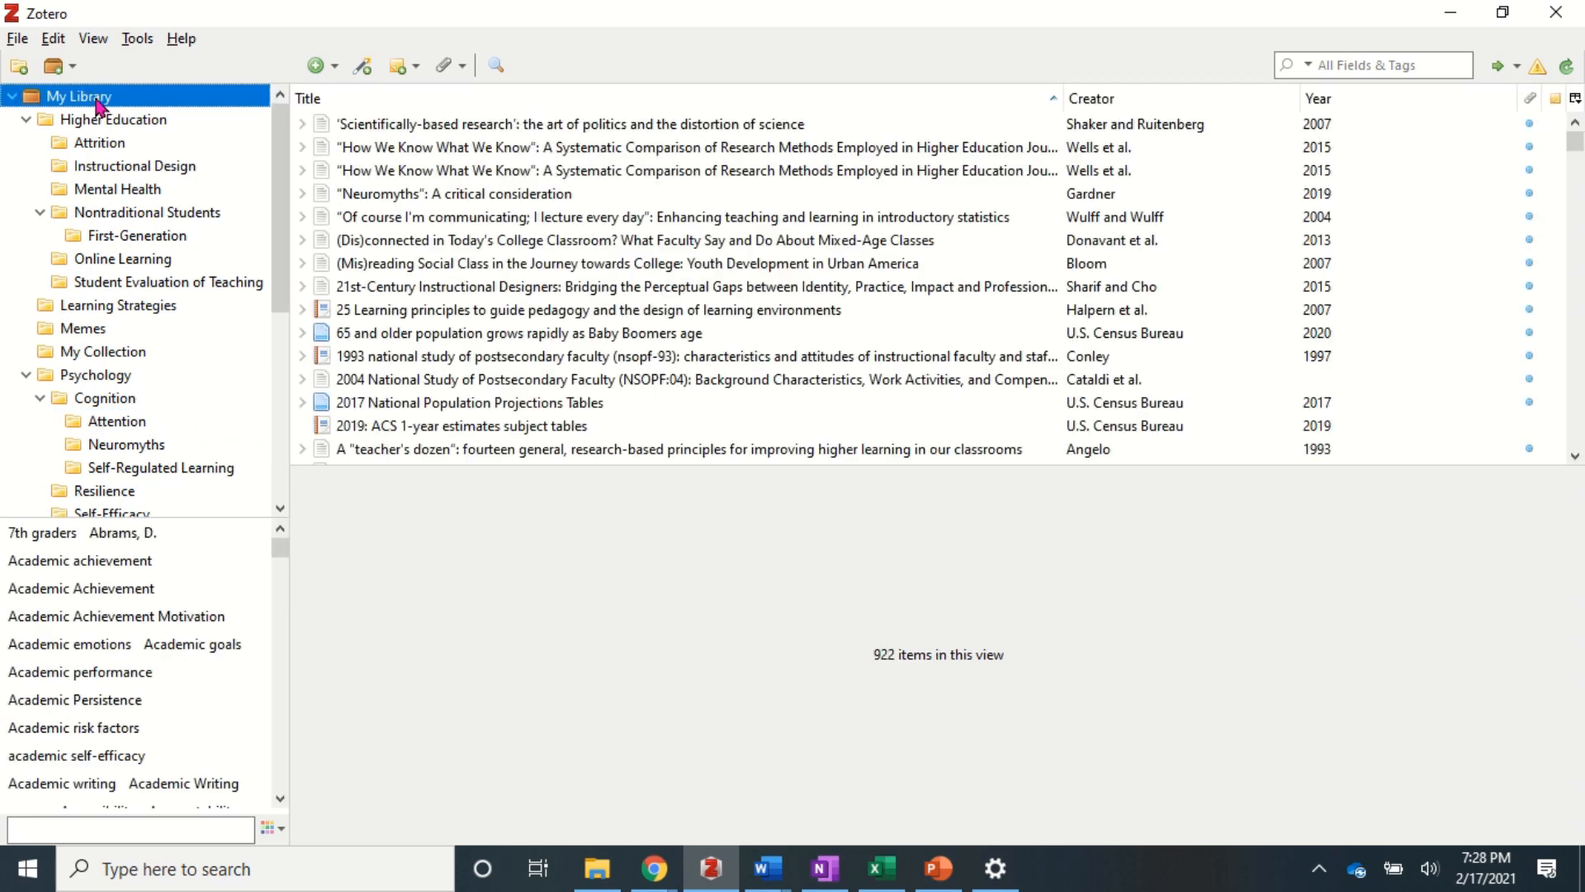
- Search the library for 'attention', file 'An Attentional Application…' into the Attention subcollection, and verify it
click(1341, 64)
text(attention)
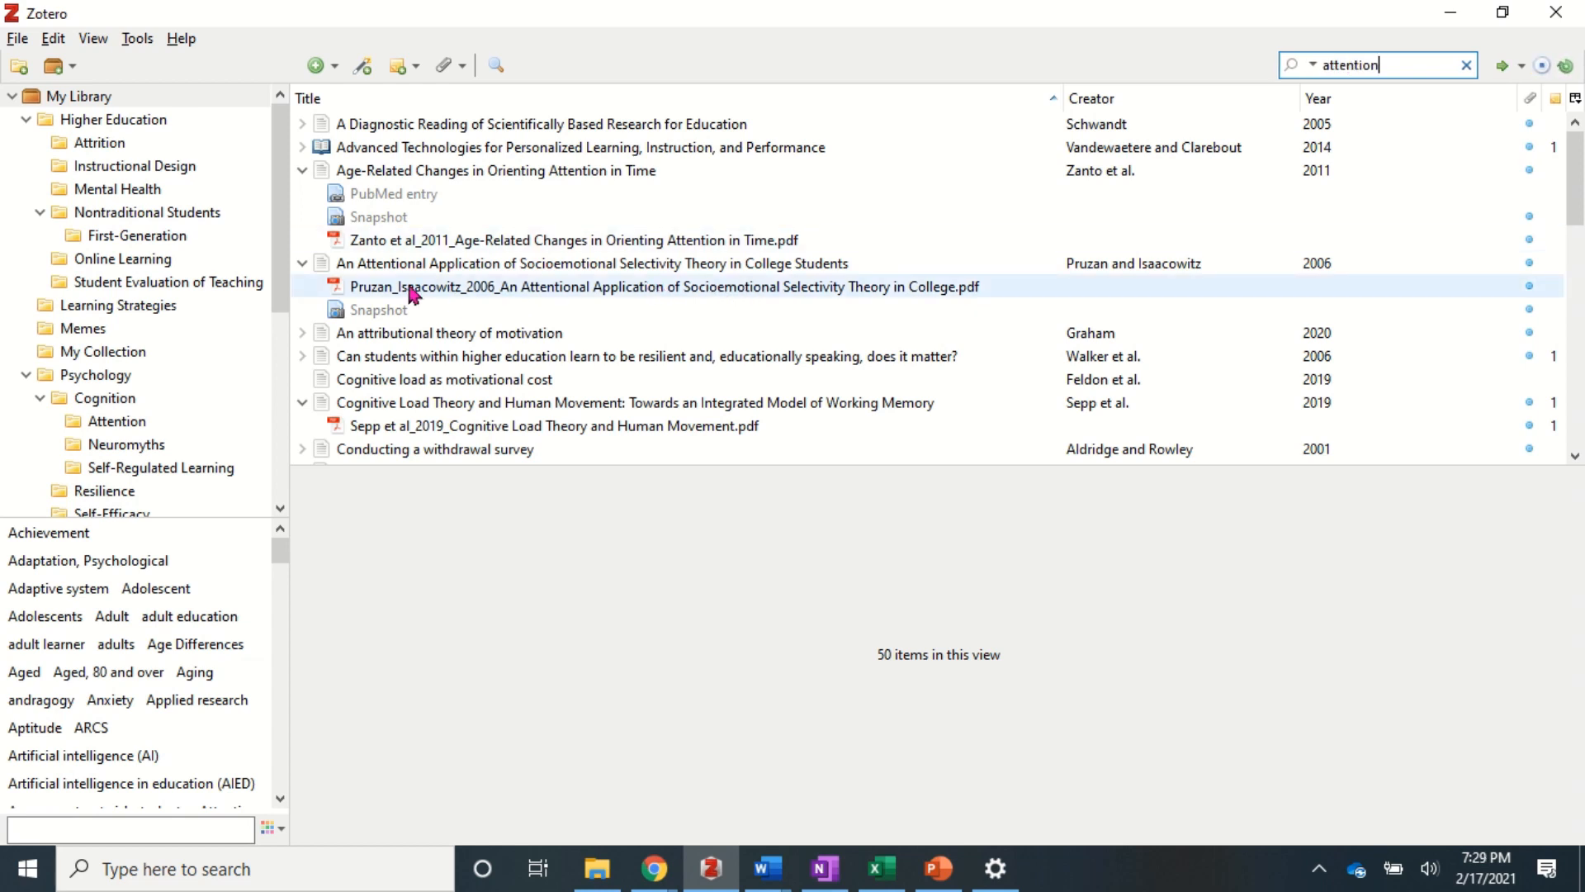
click(320, 264)
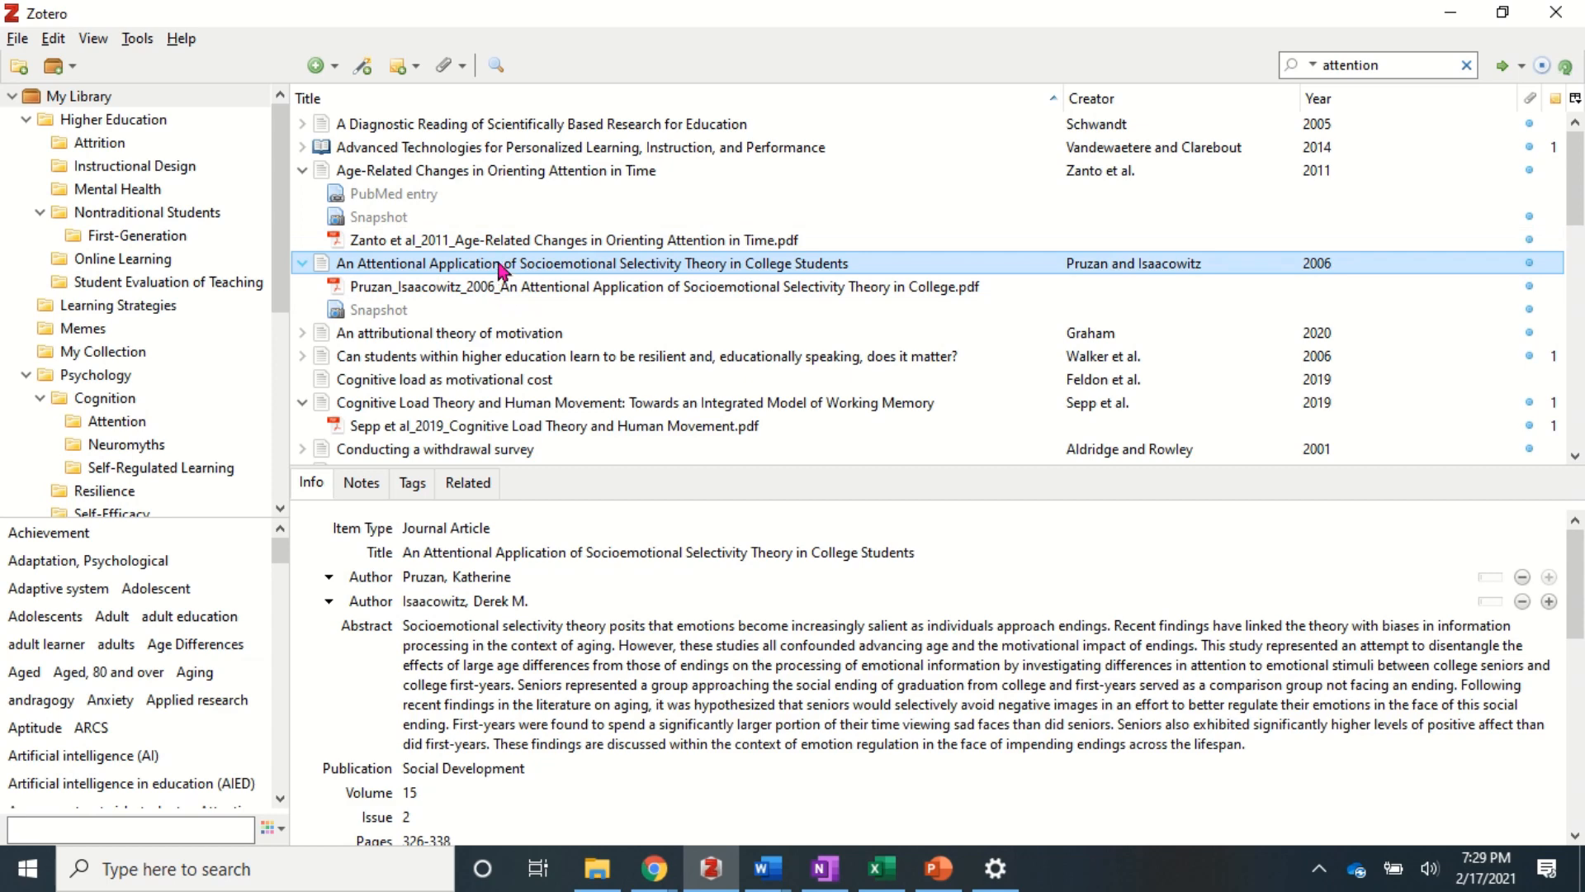
click(117, 422)
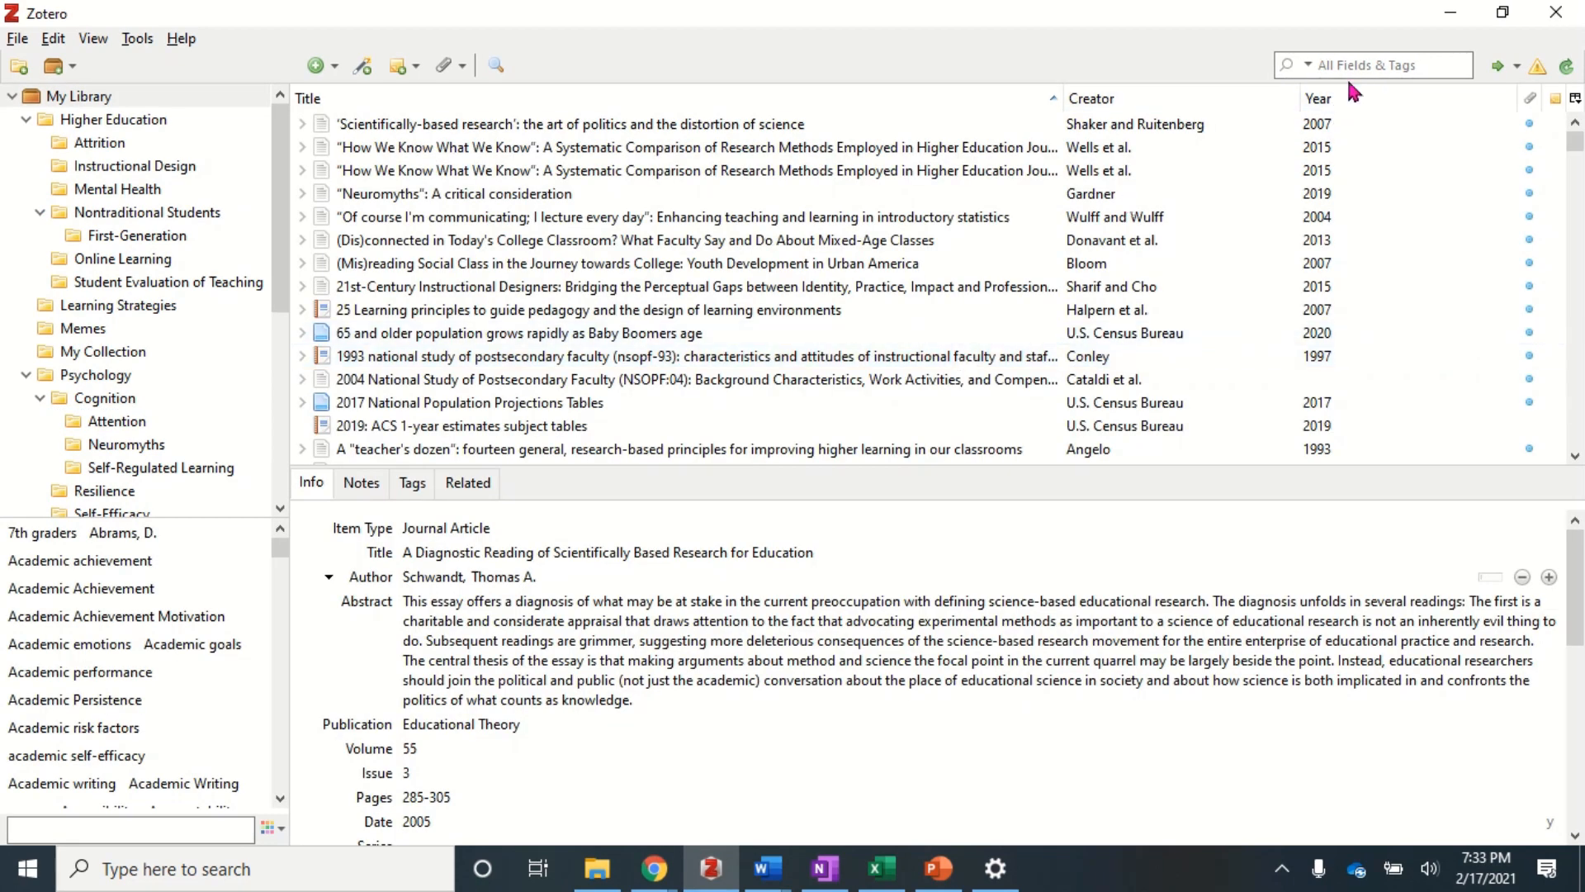
- Search the library for 'attention' and browse the results, including Distracted students and Interpolated testing
click(1355, 66)
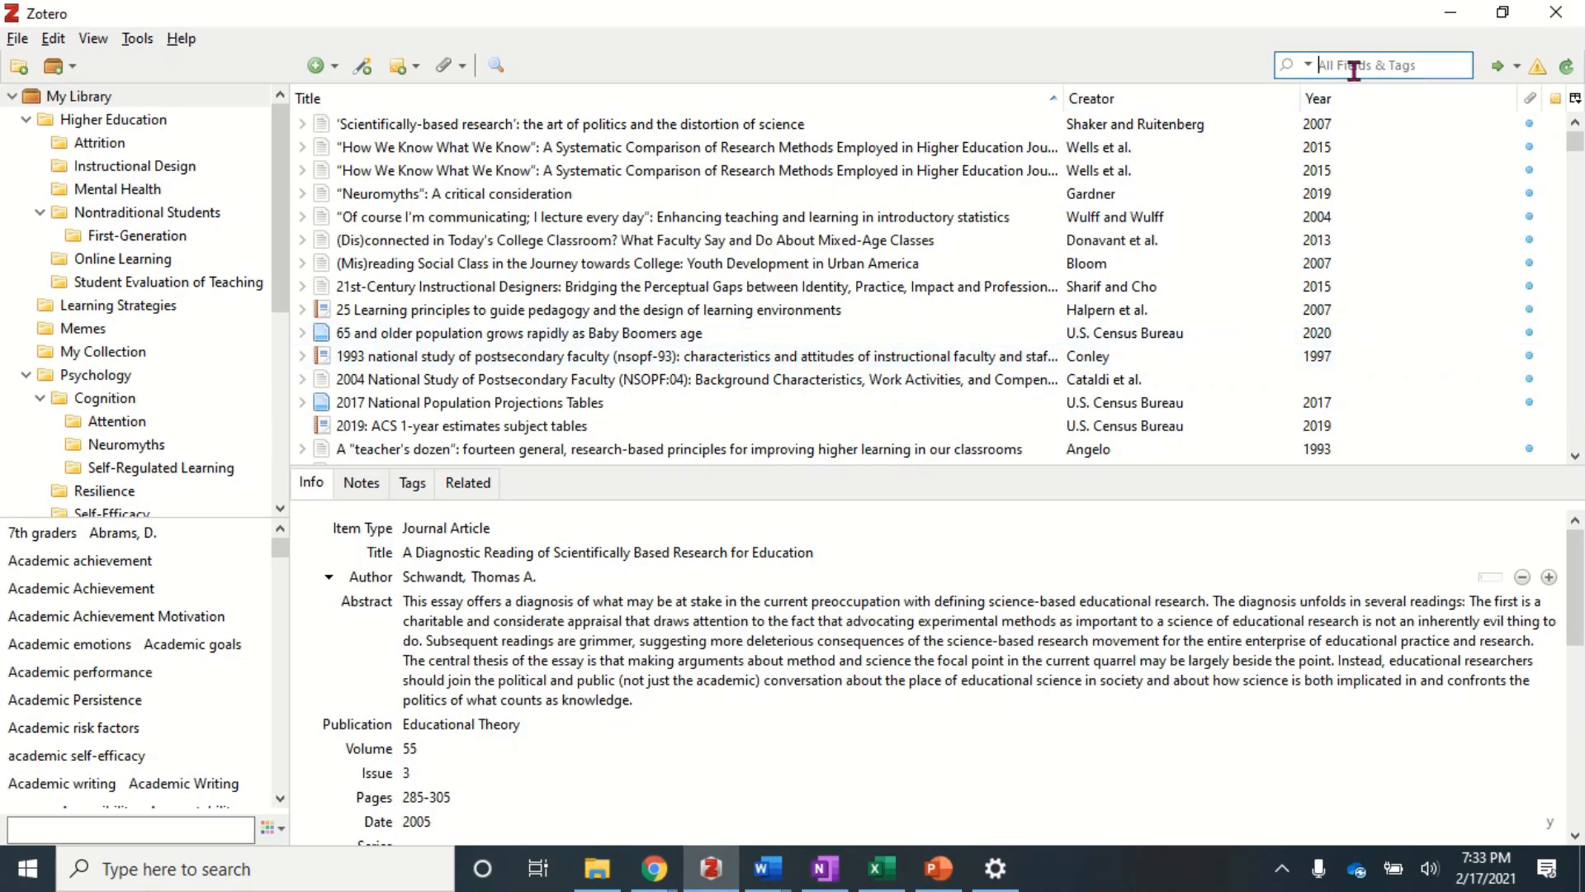
text(attention)
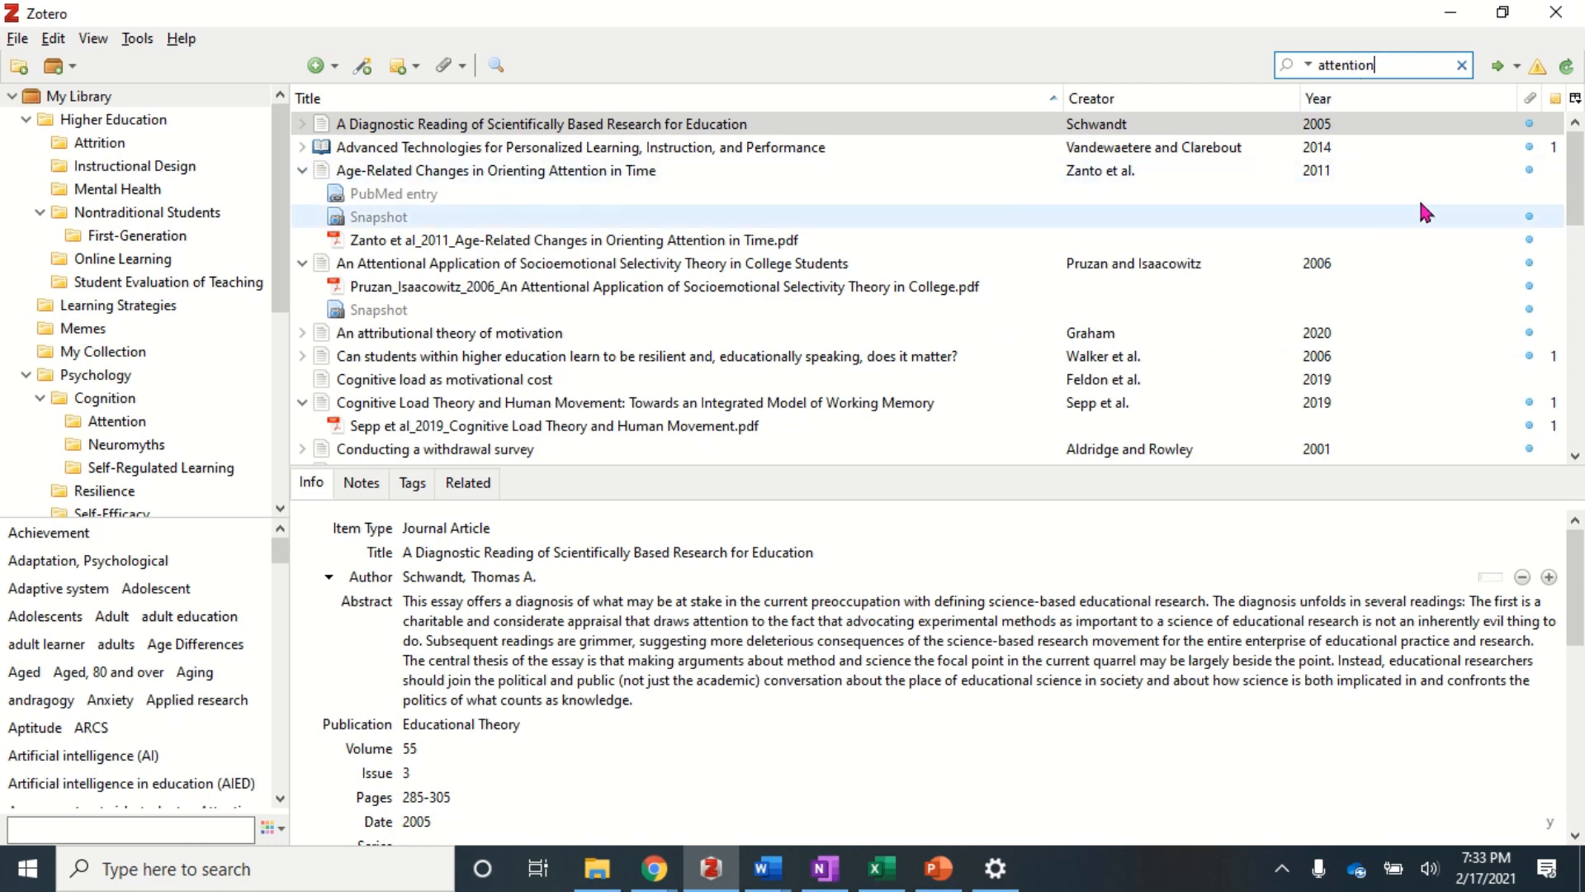
drag(1581, 185, 1583, 235)
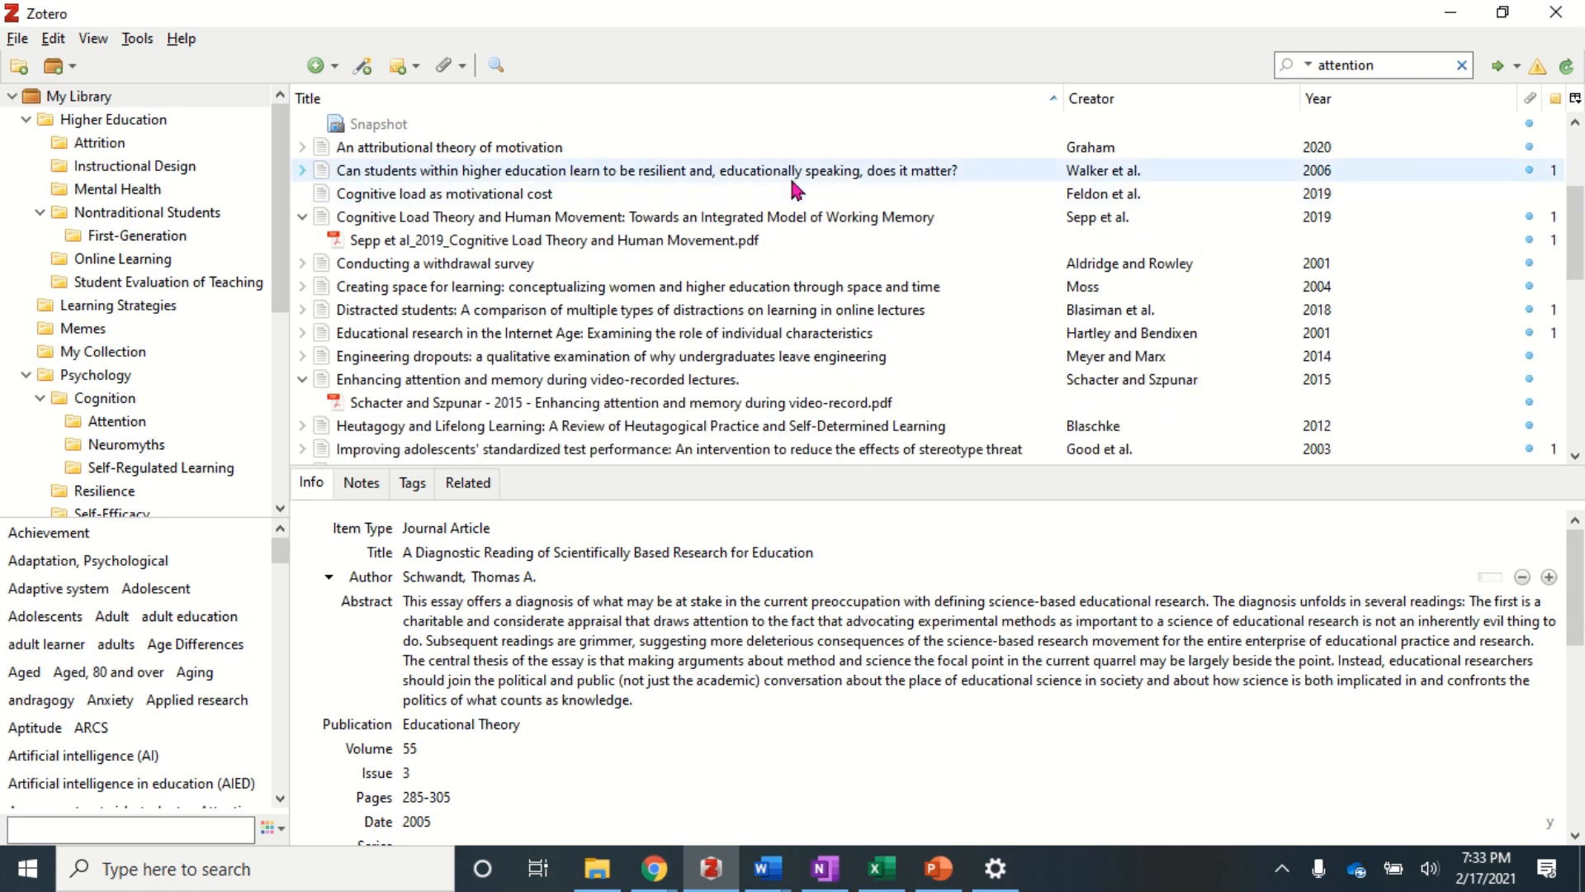
click(320, 310)
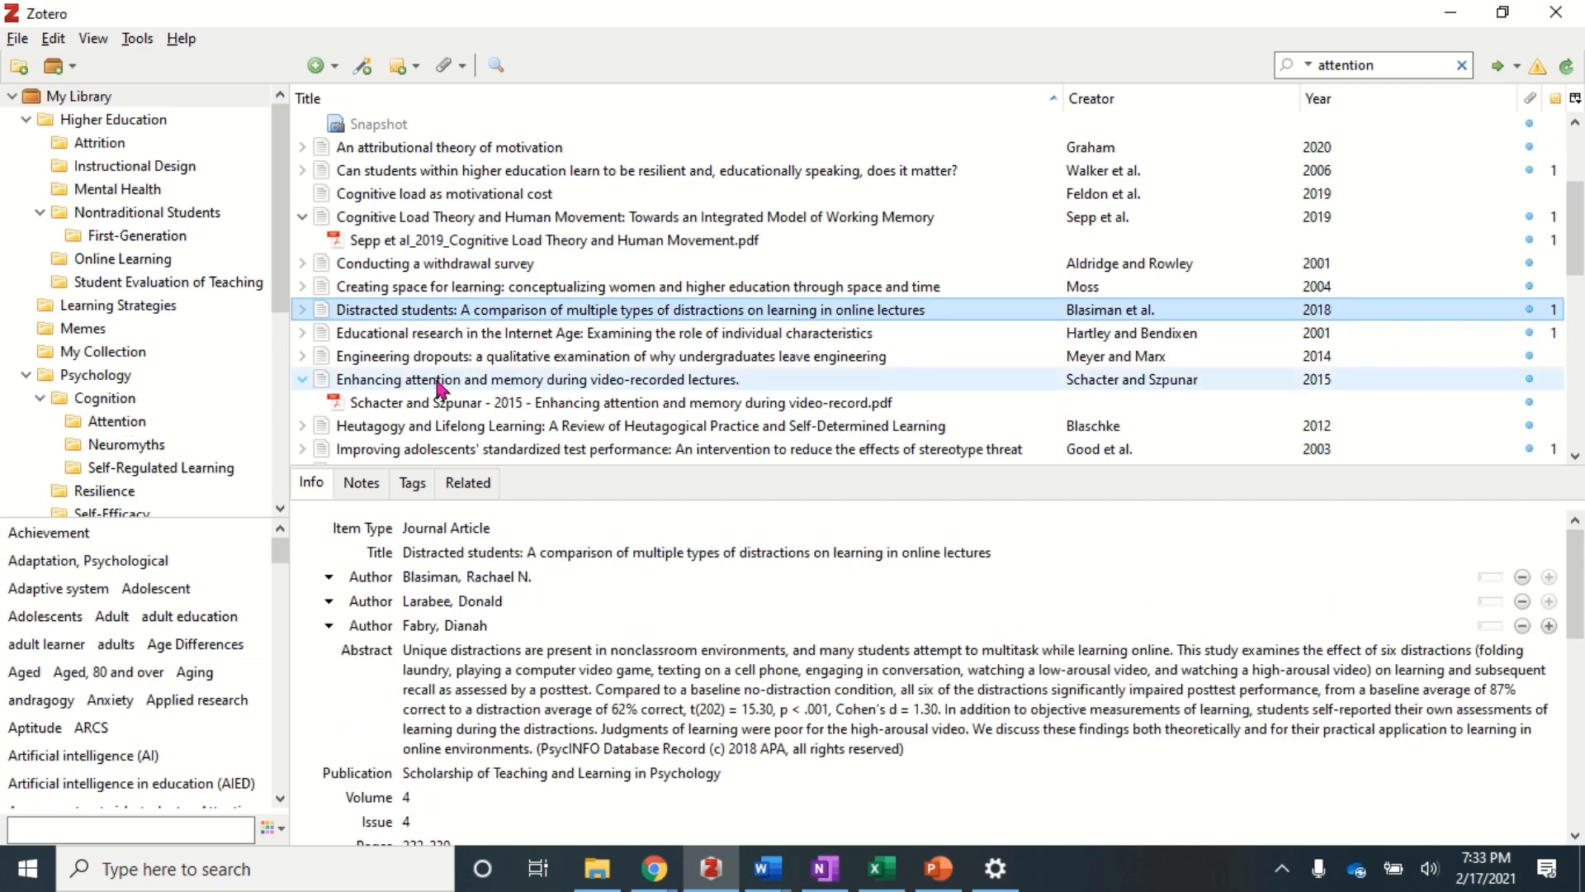
click(323, 385)
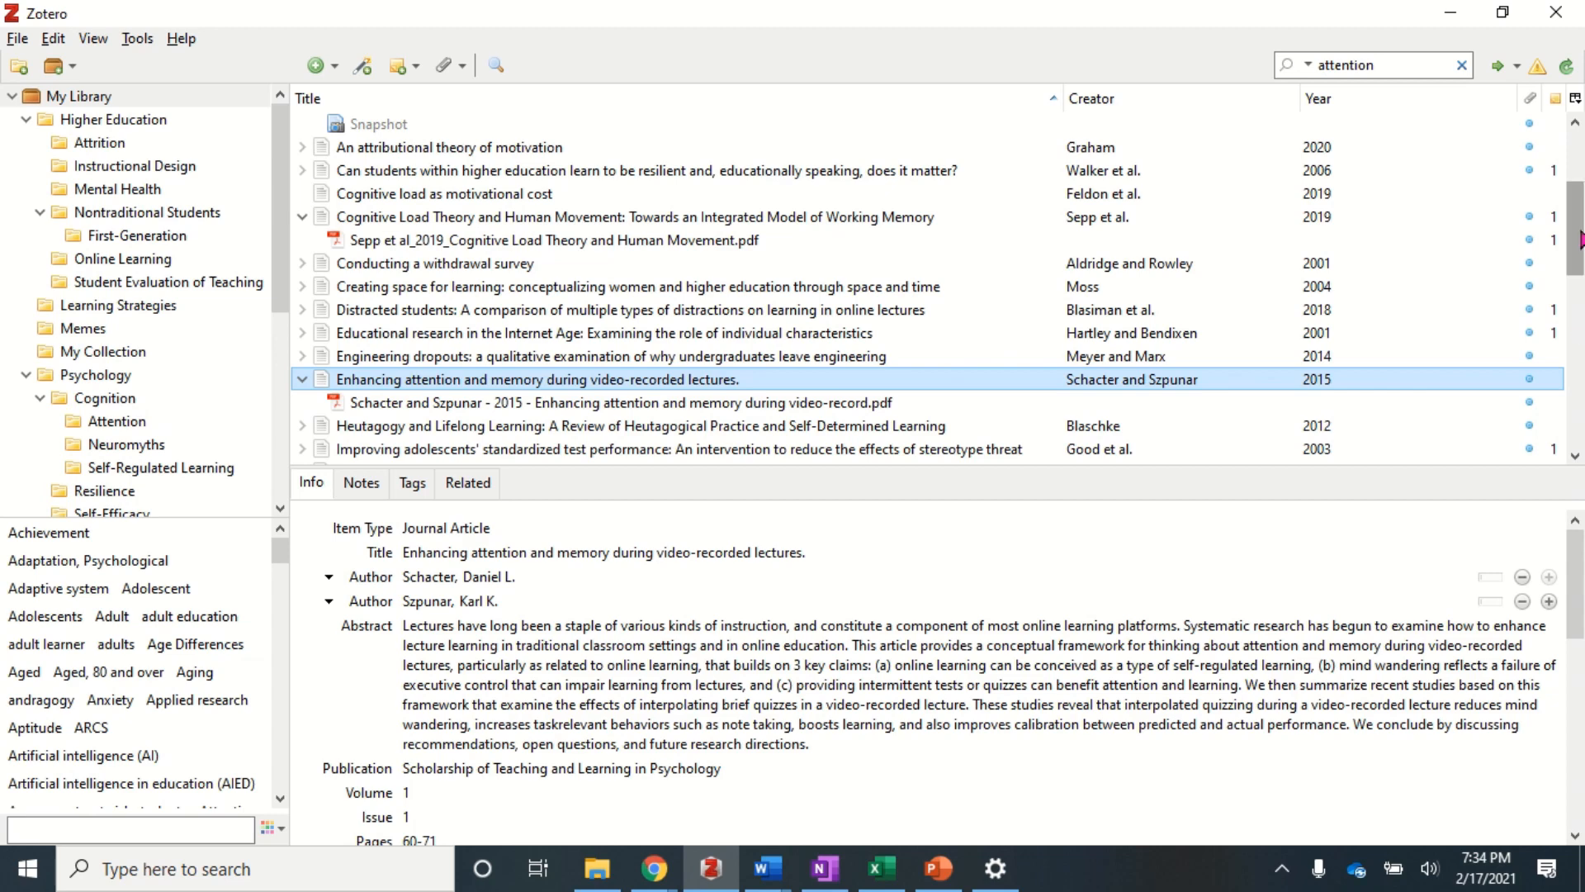
drag(1580, 244, 1582, 294)
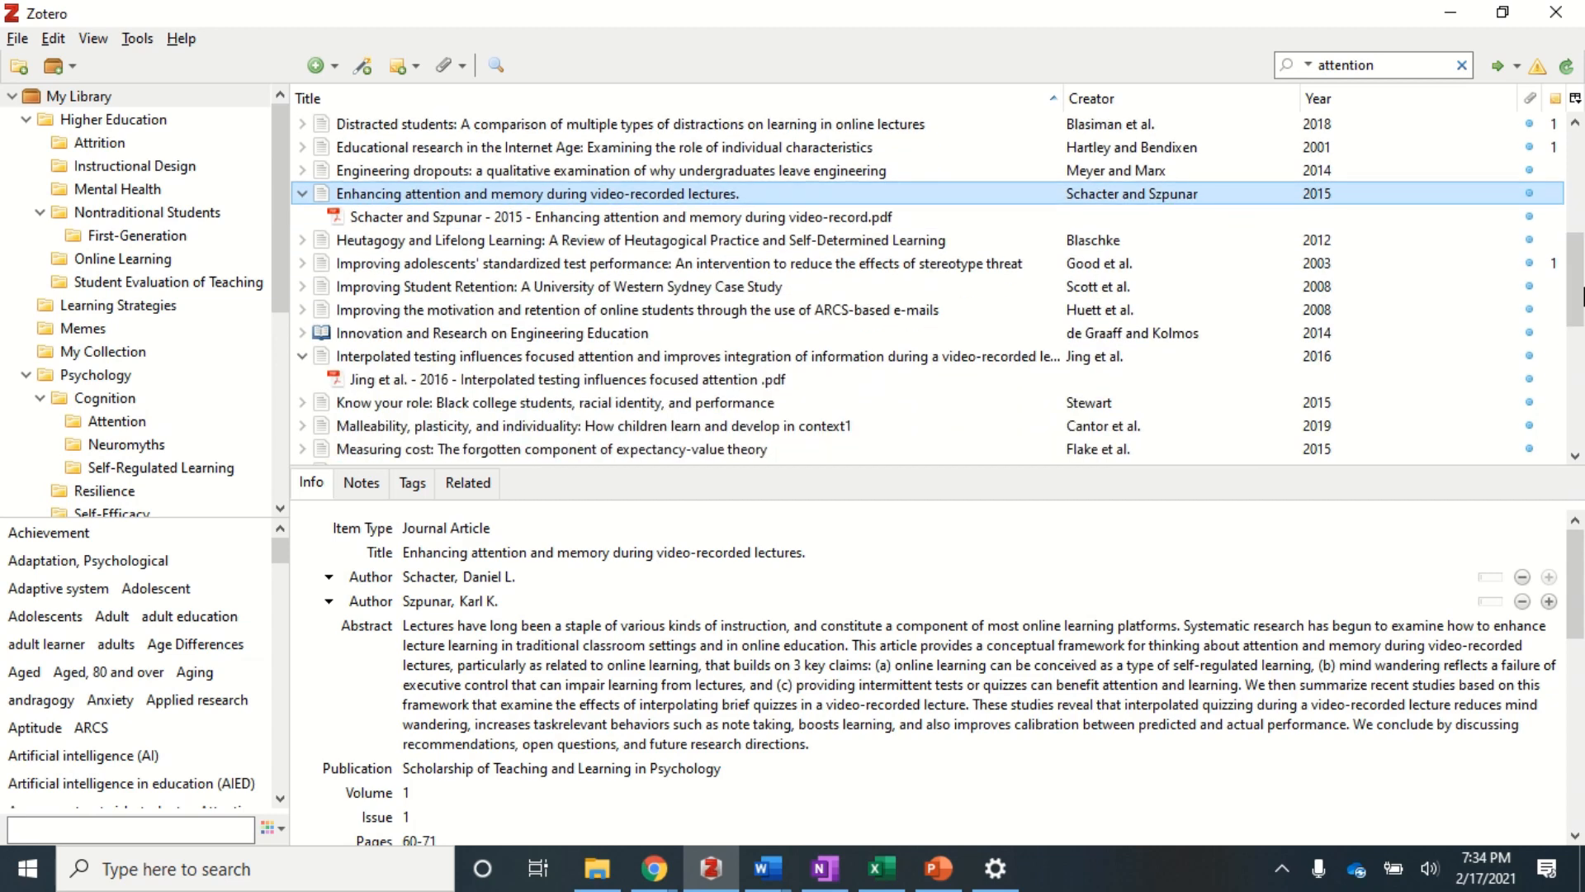
click(325, 360)
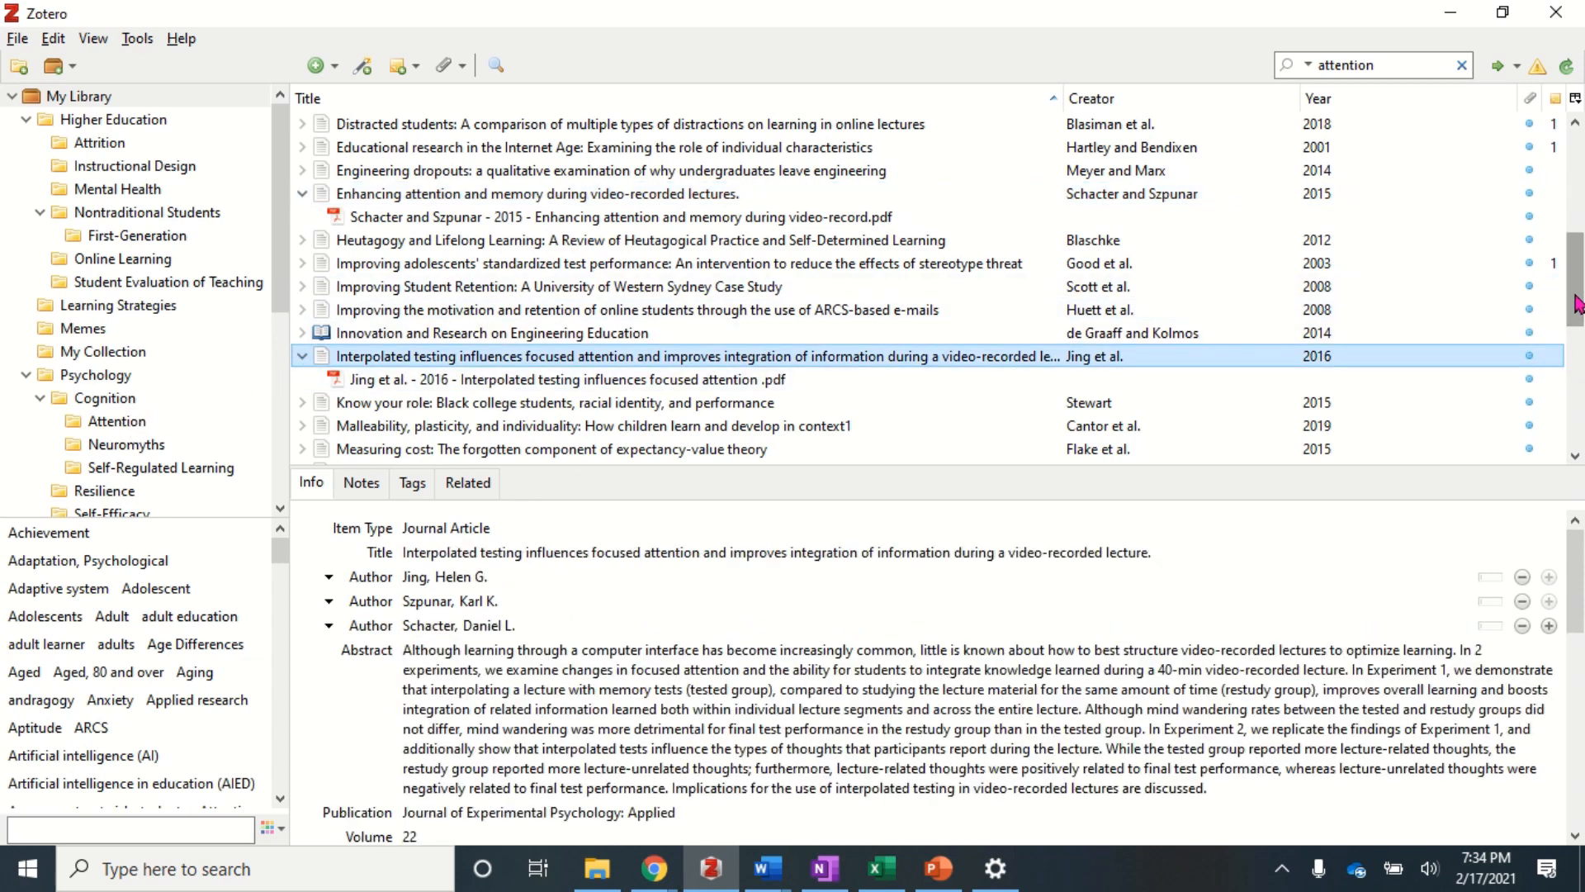
drag(1577, 305, 1583, 363)
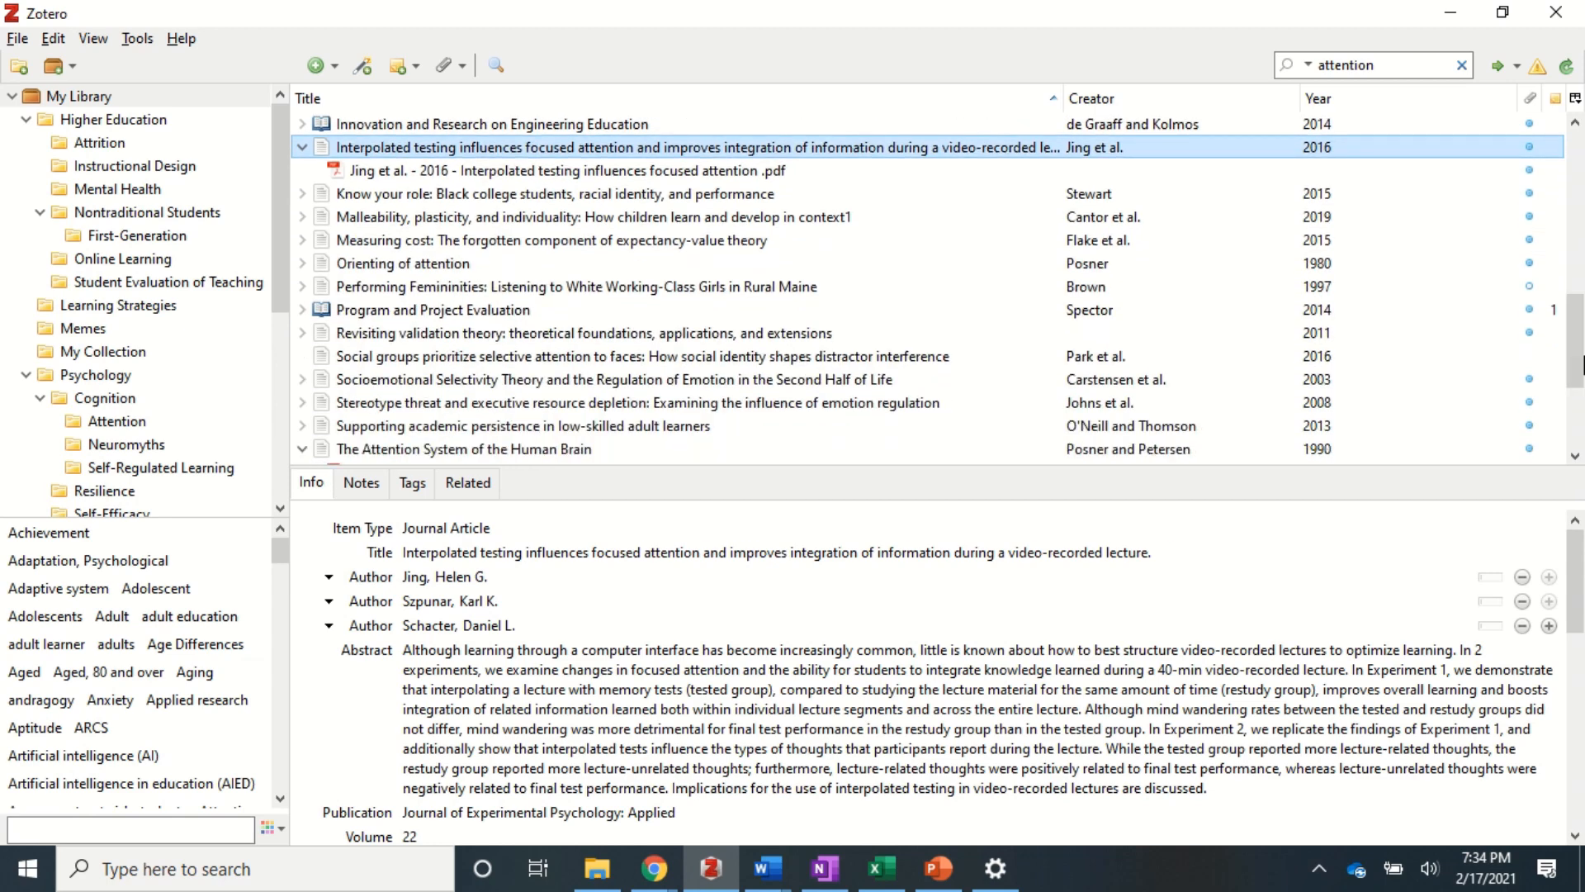
- Drag 'Orienting of attention' and 'The Attention System of the Human Brain' onto the Attention collection
click(324, 264)
drag(150, 417, 141, 424)
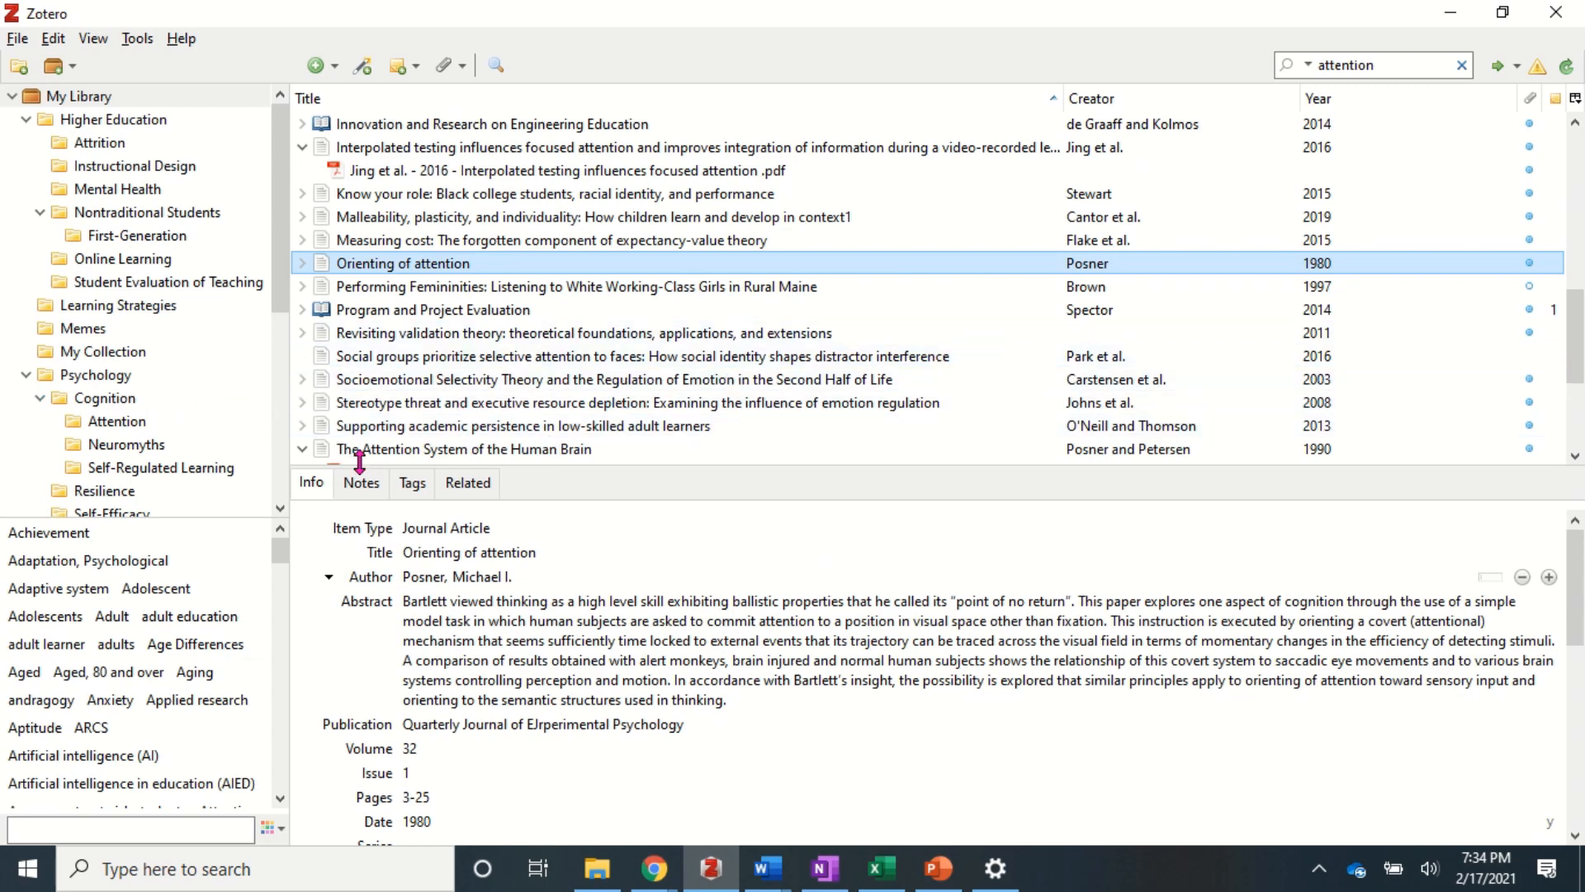
click(322, 450)
drag(322, 450, 133, 421)
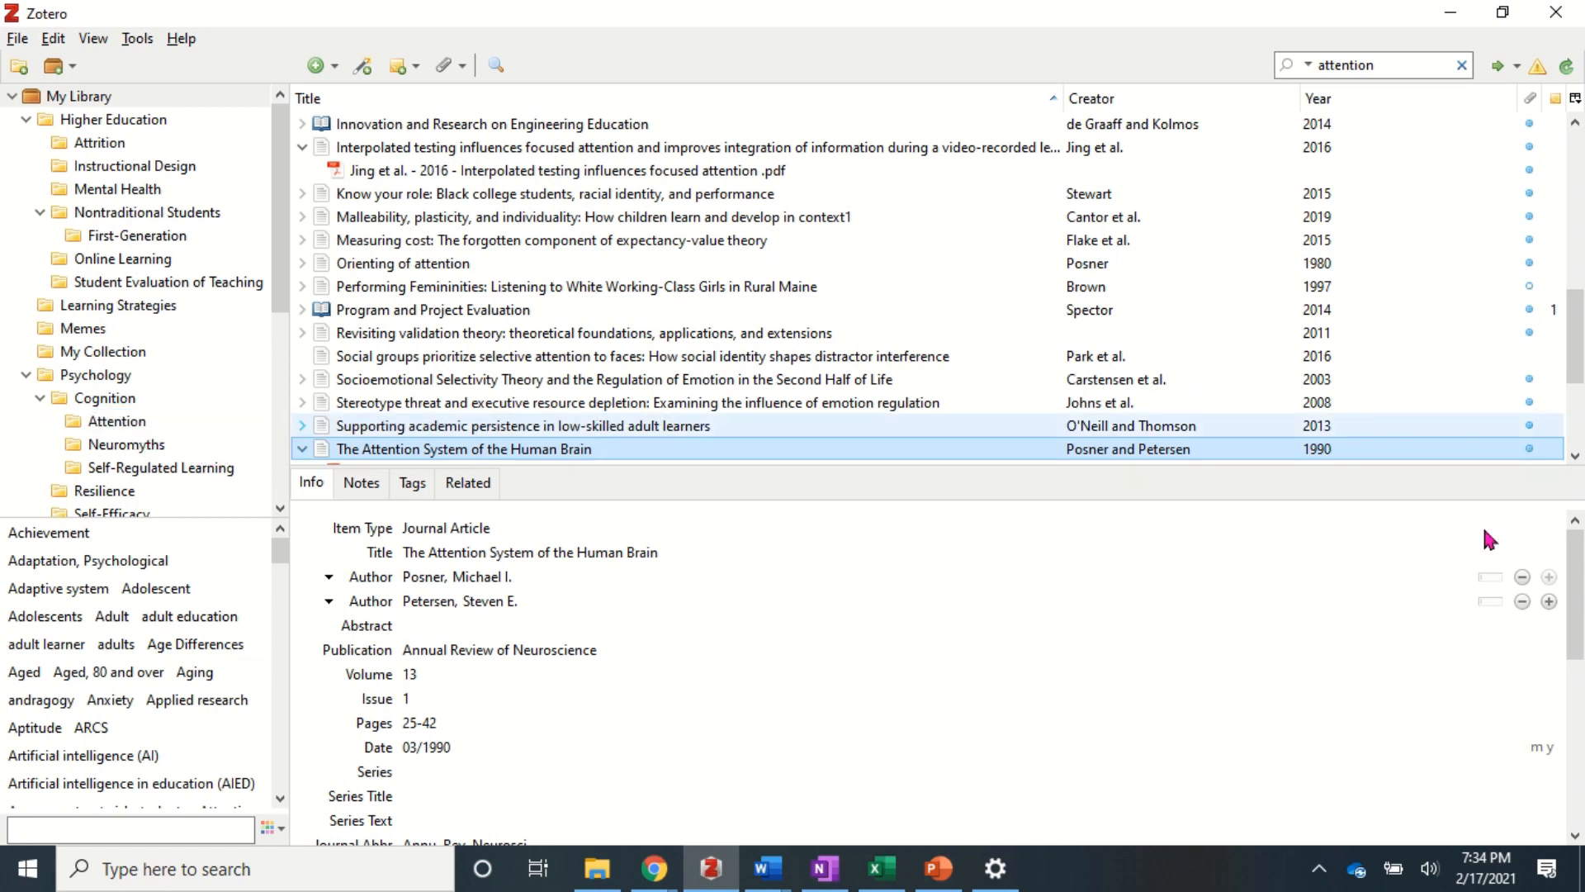
drag(1577, 321, 1581, 380)
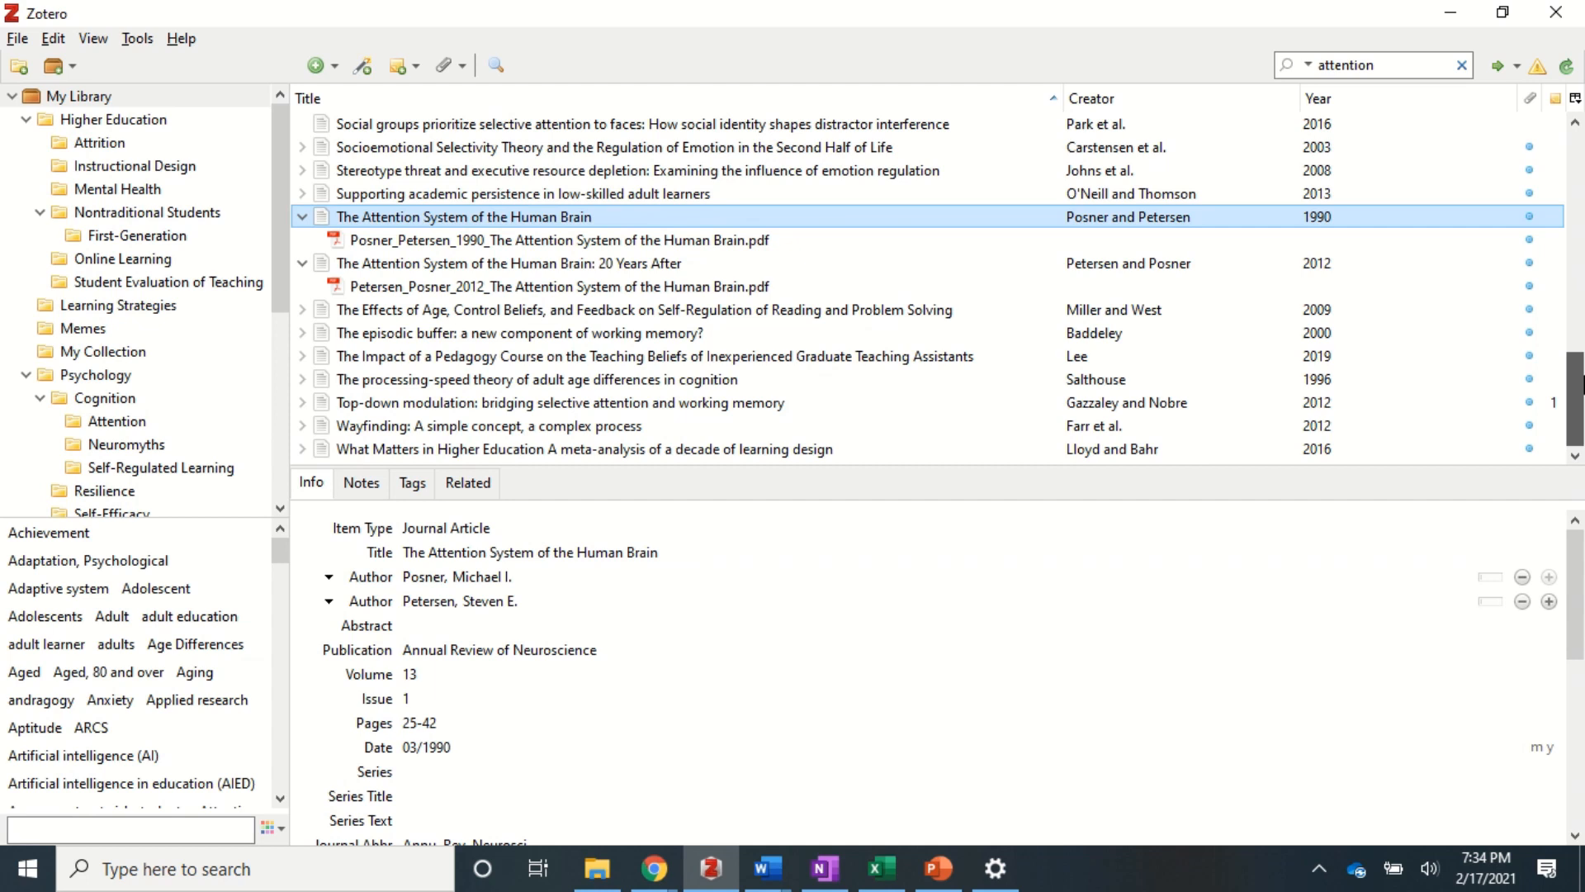
click(322, 266)
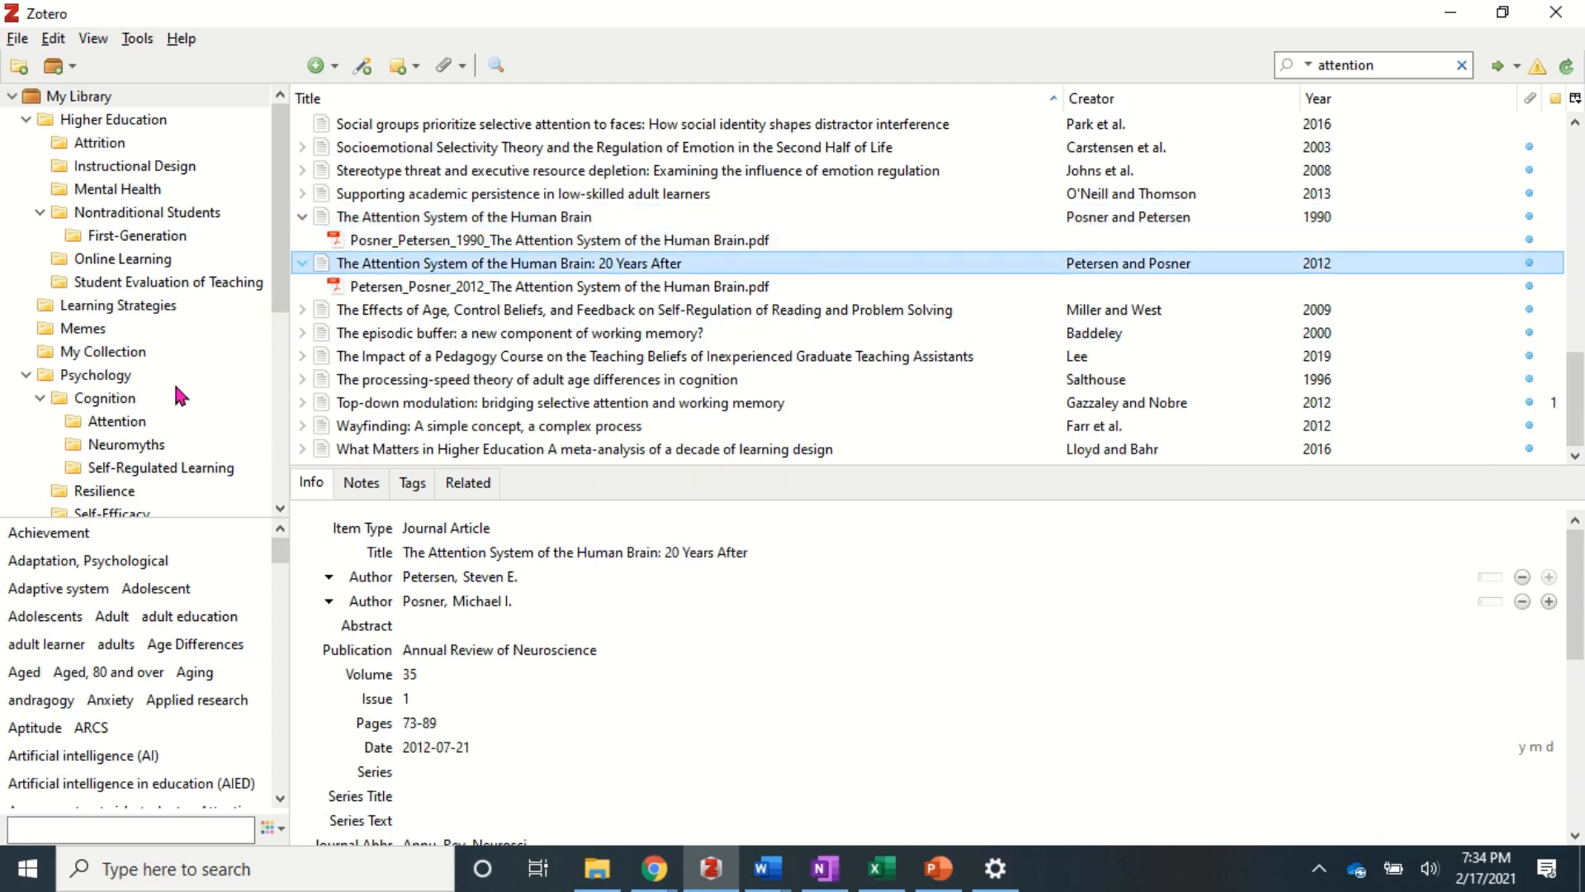
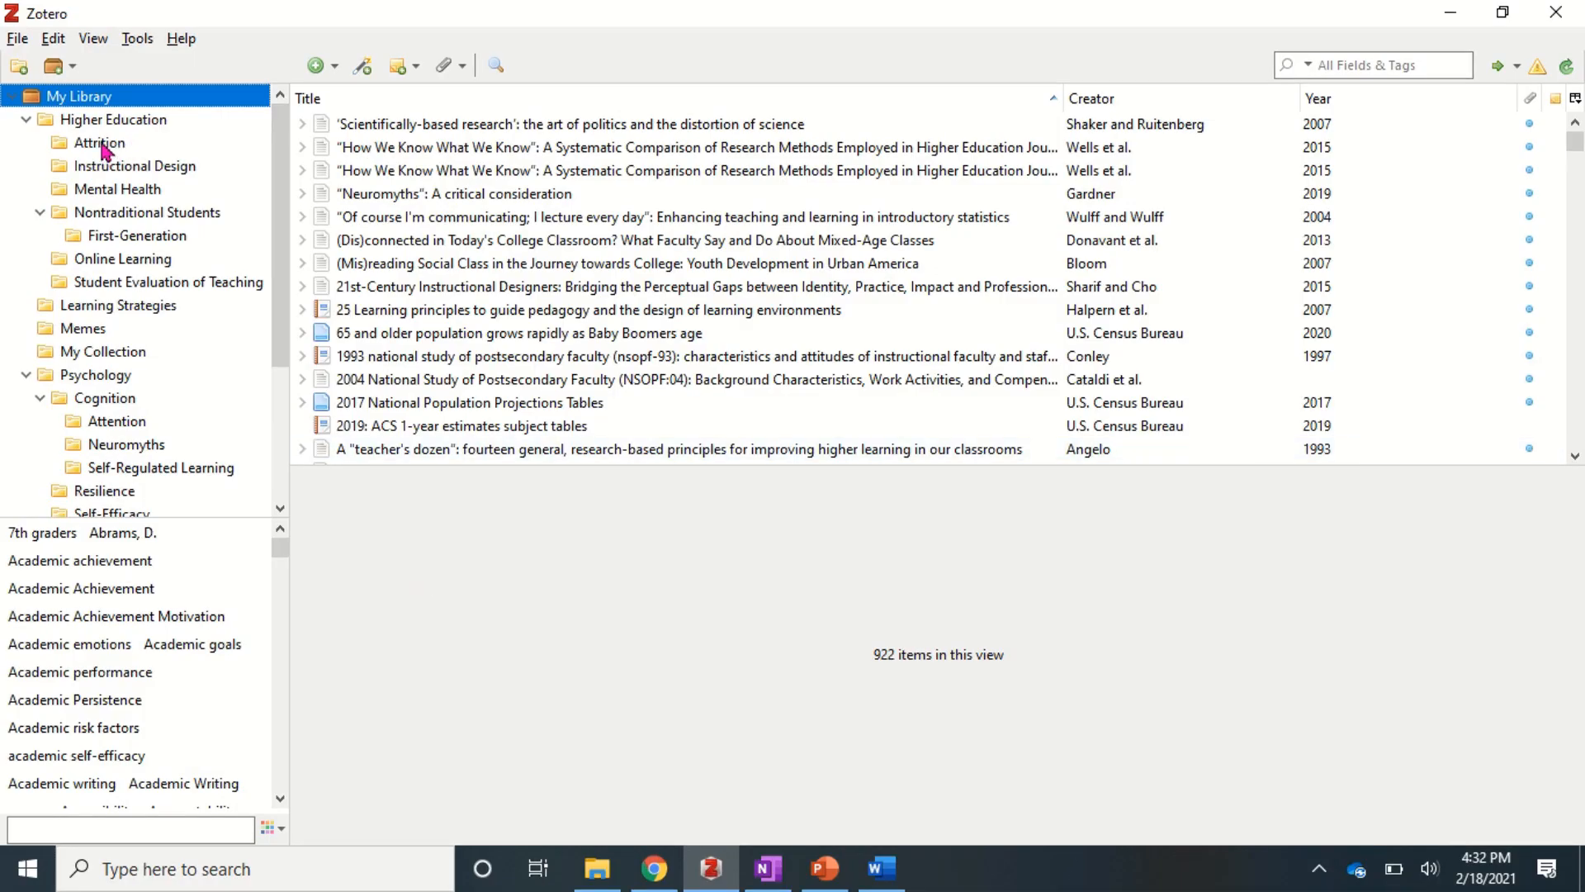
- Rename the Attrition collection to 'Attrition/Retention/Persistence' by appending to its existing name
click(102, 147)
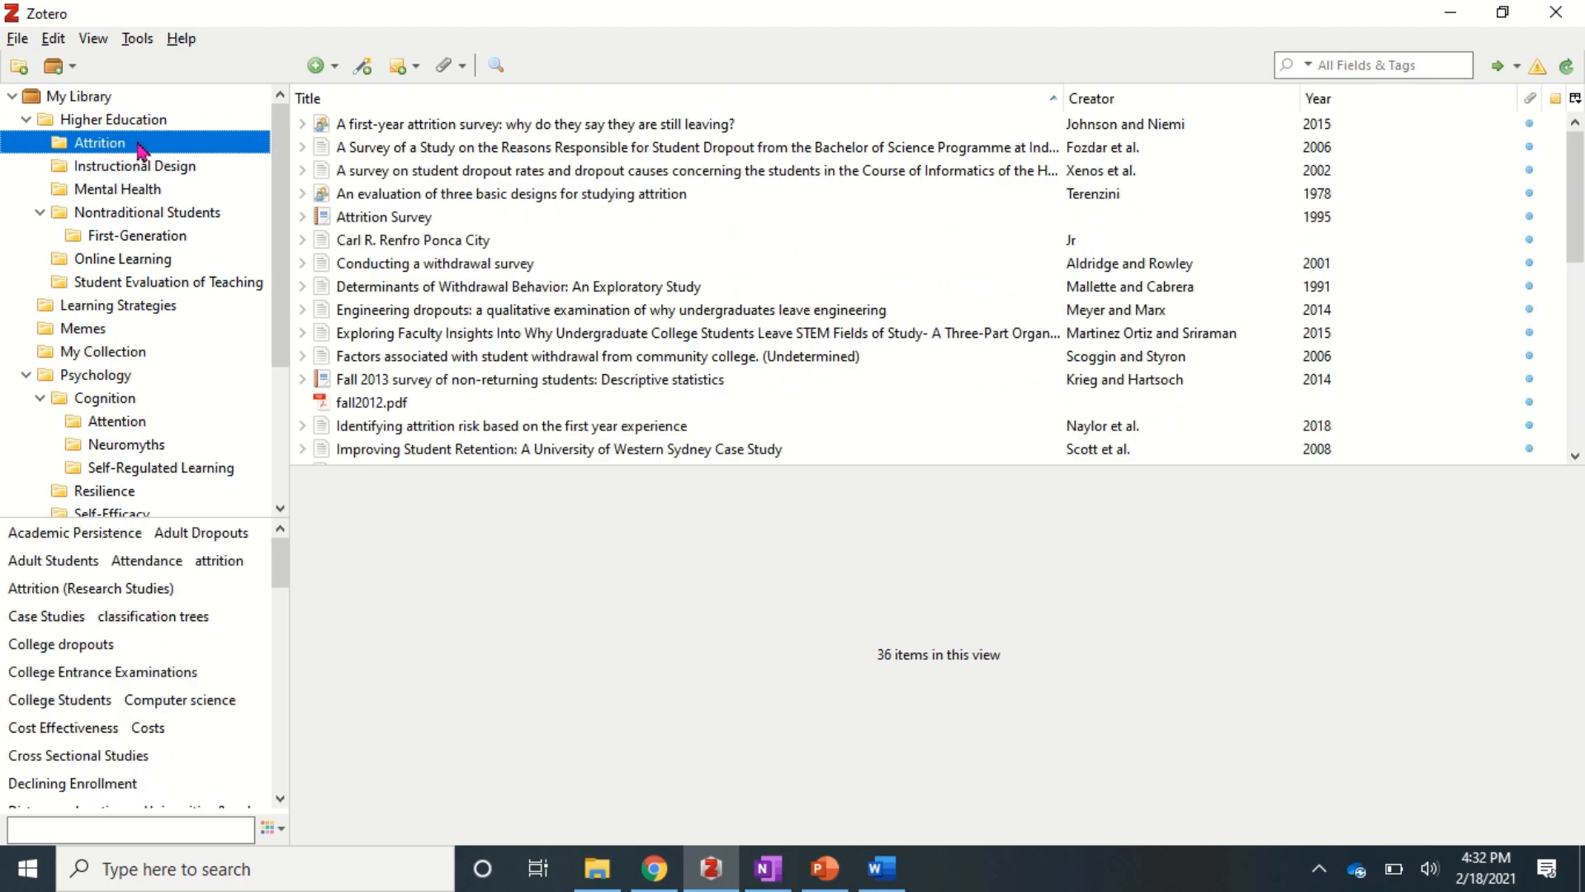
right_click(141, 148)
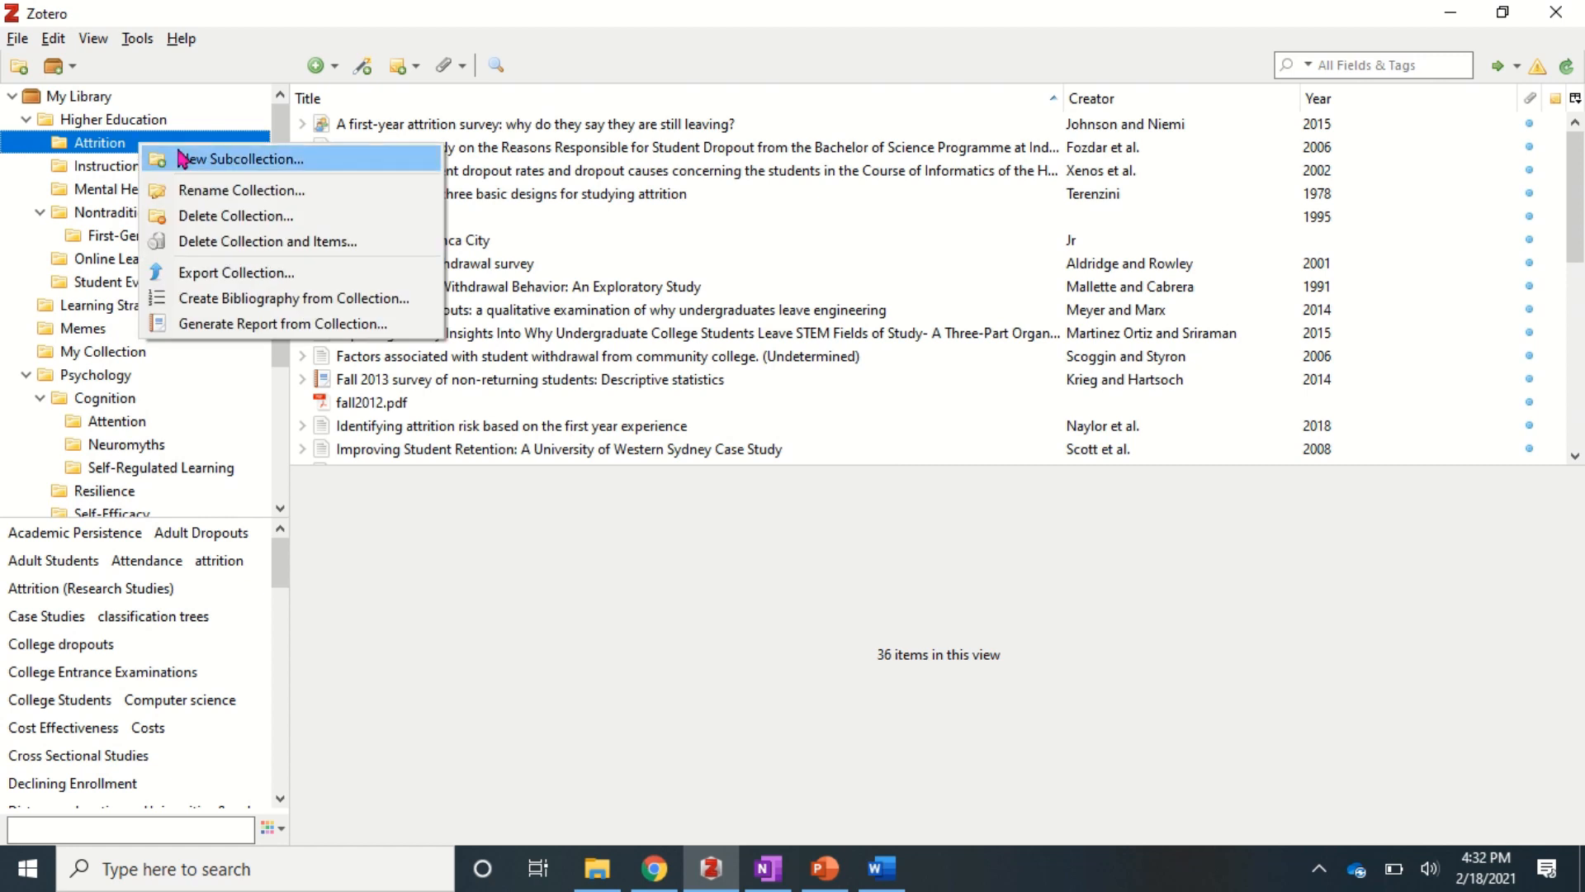
click(261, 191)
key(End)
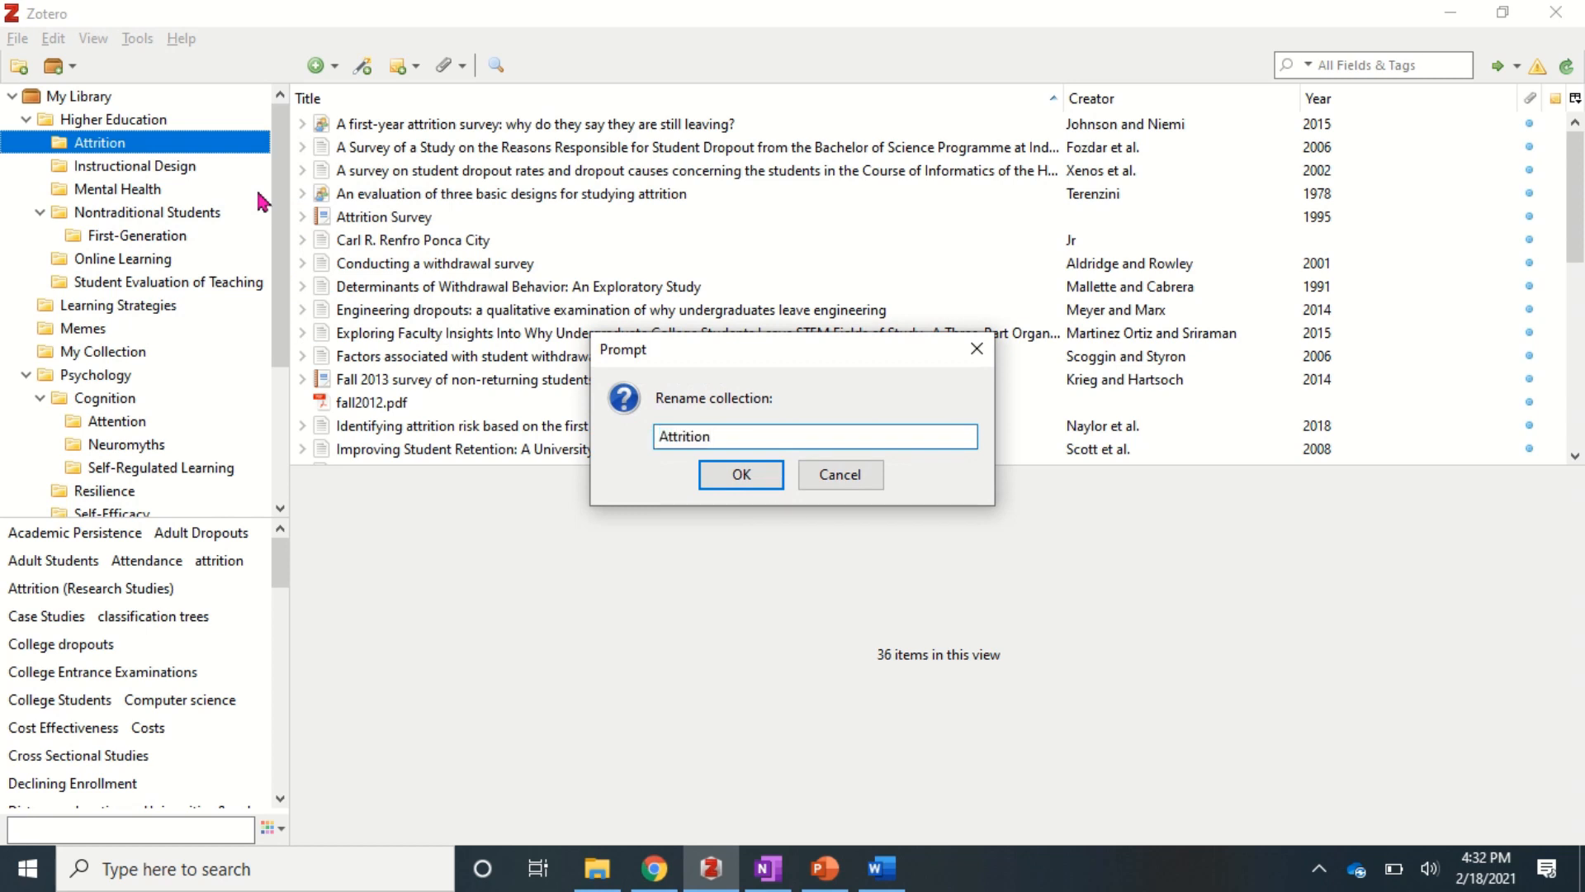
text(/Retention/Persistence)
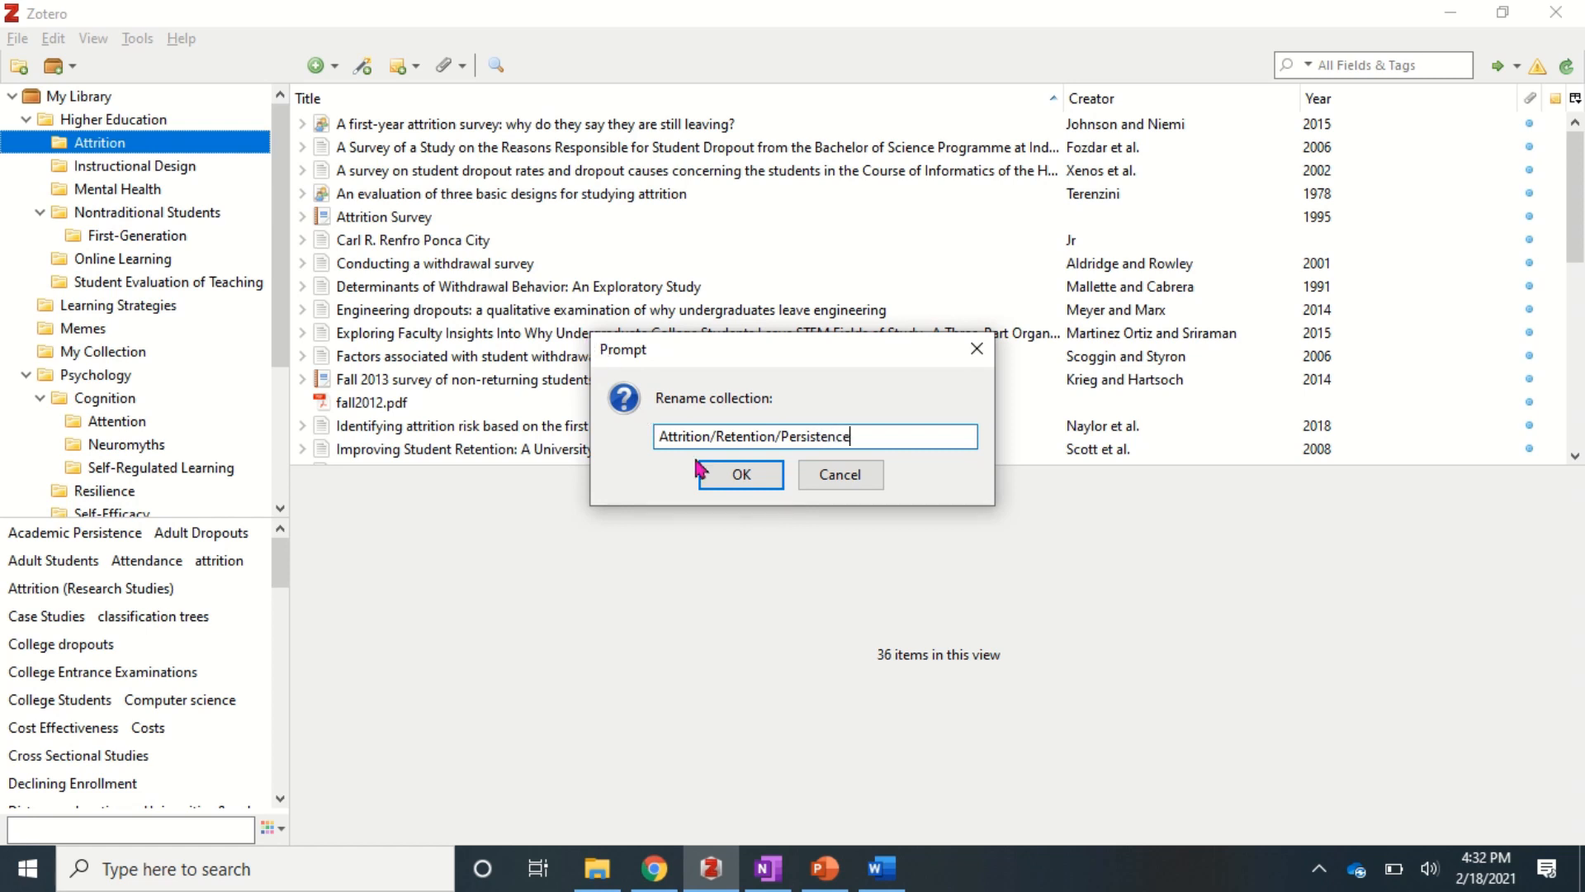
click(720, 474)
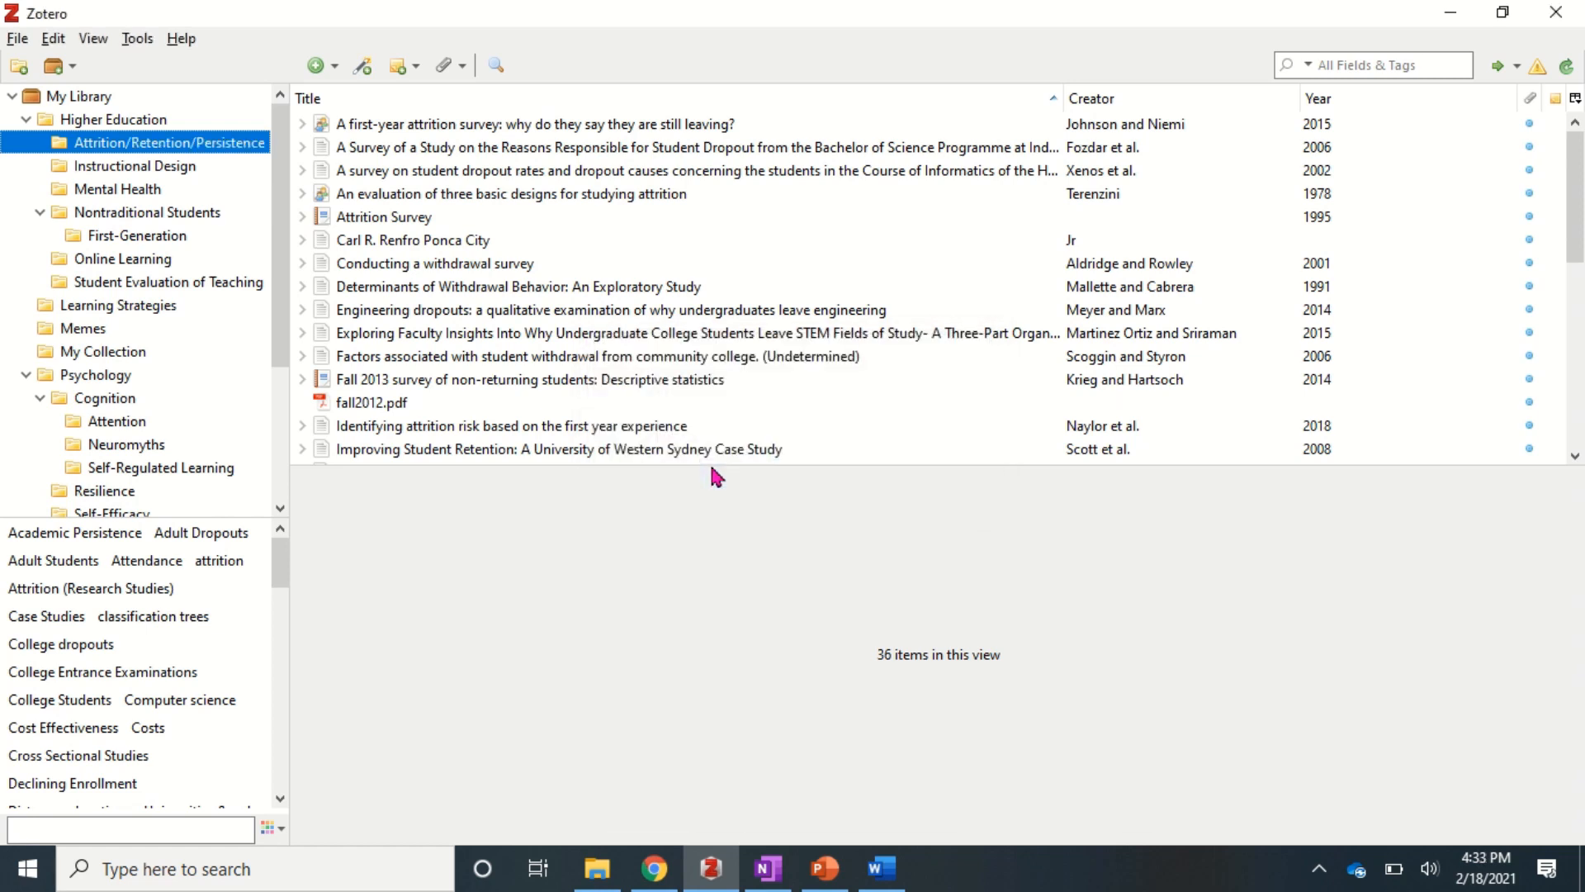
right_click(162, 149)
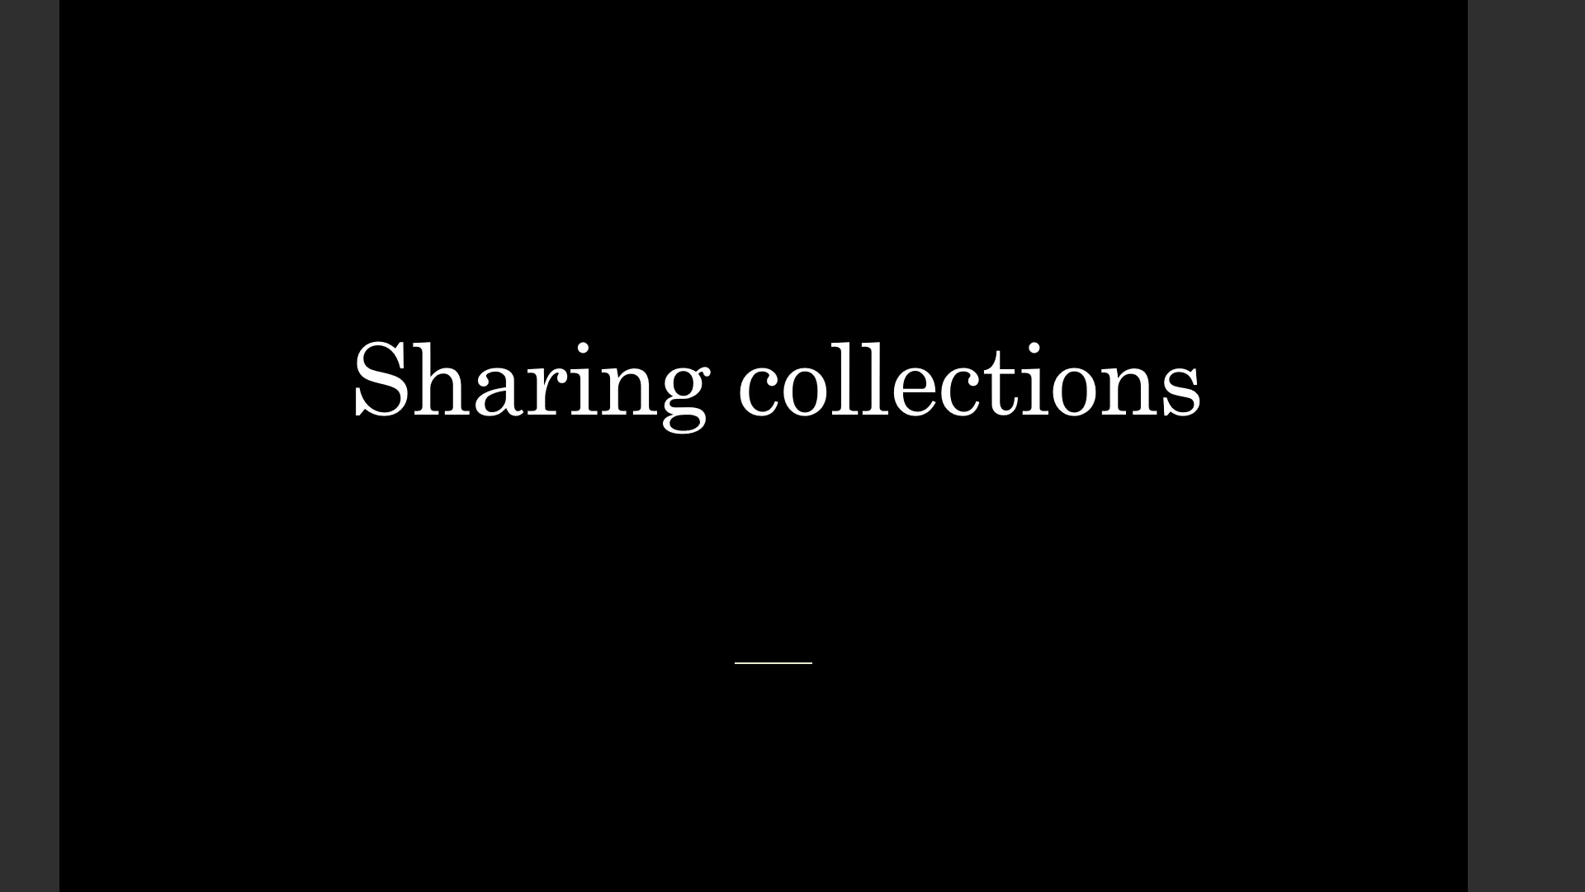
- Advance the slideshow from the Sharing collections slide to the Group libraries slide
key(Right)
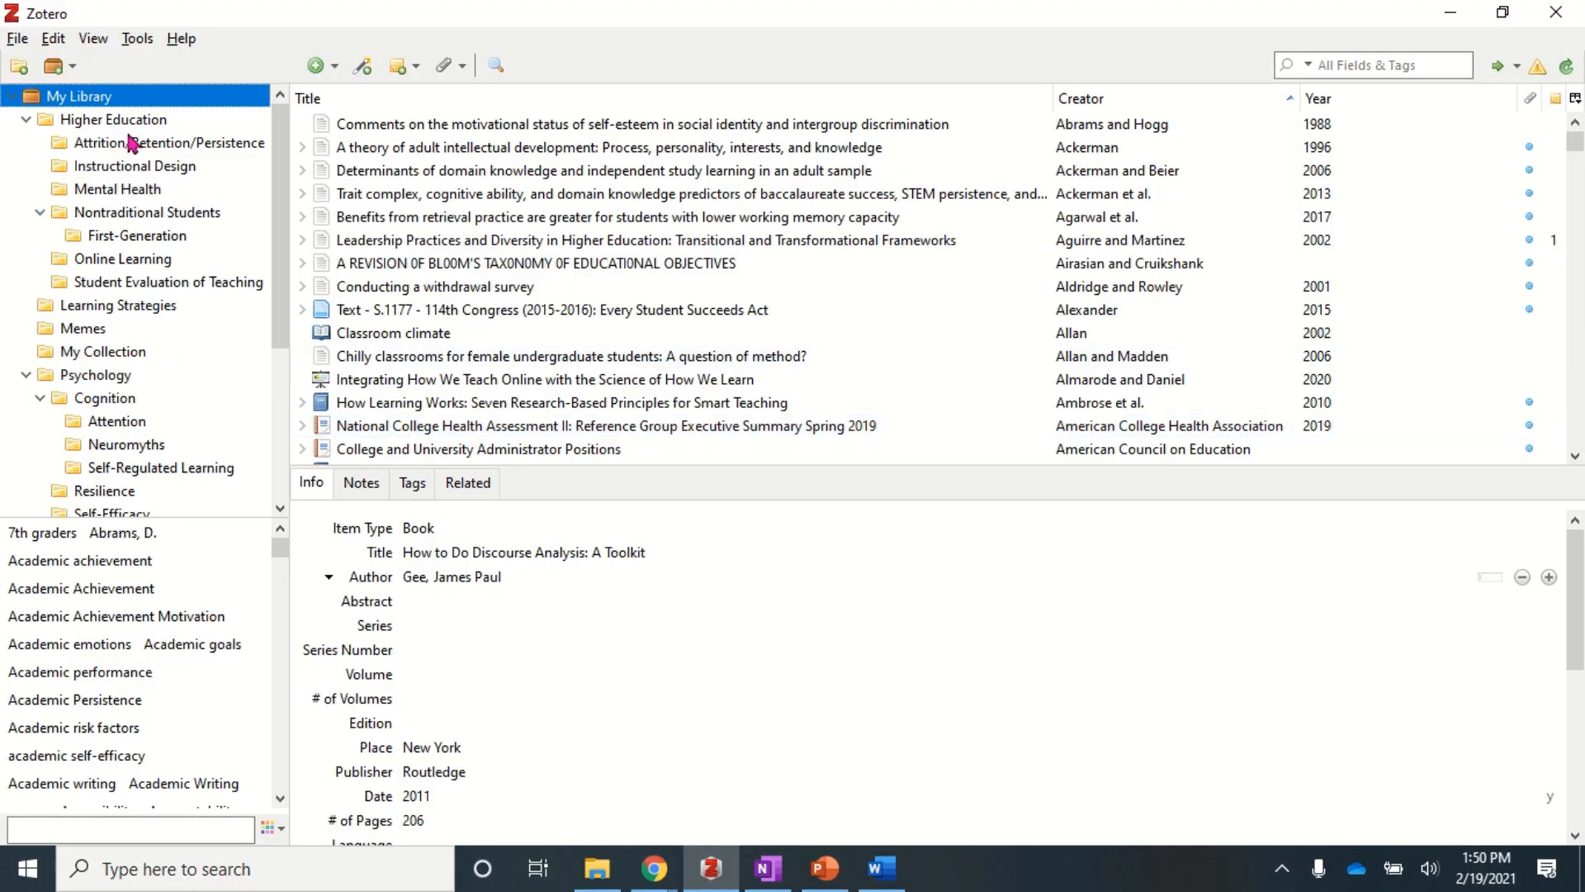
- Start a new group from Zotero's New Library menu and log in to zotero.org
click(73, 73)
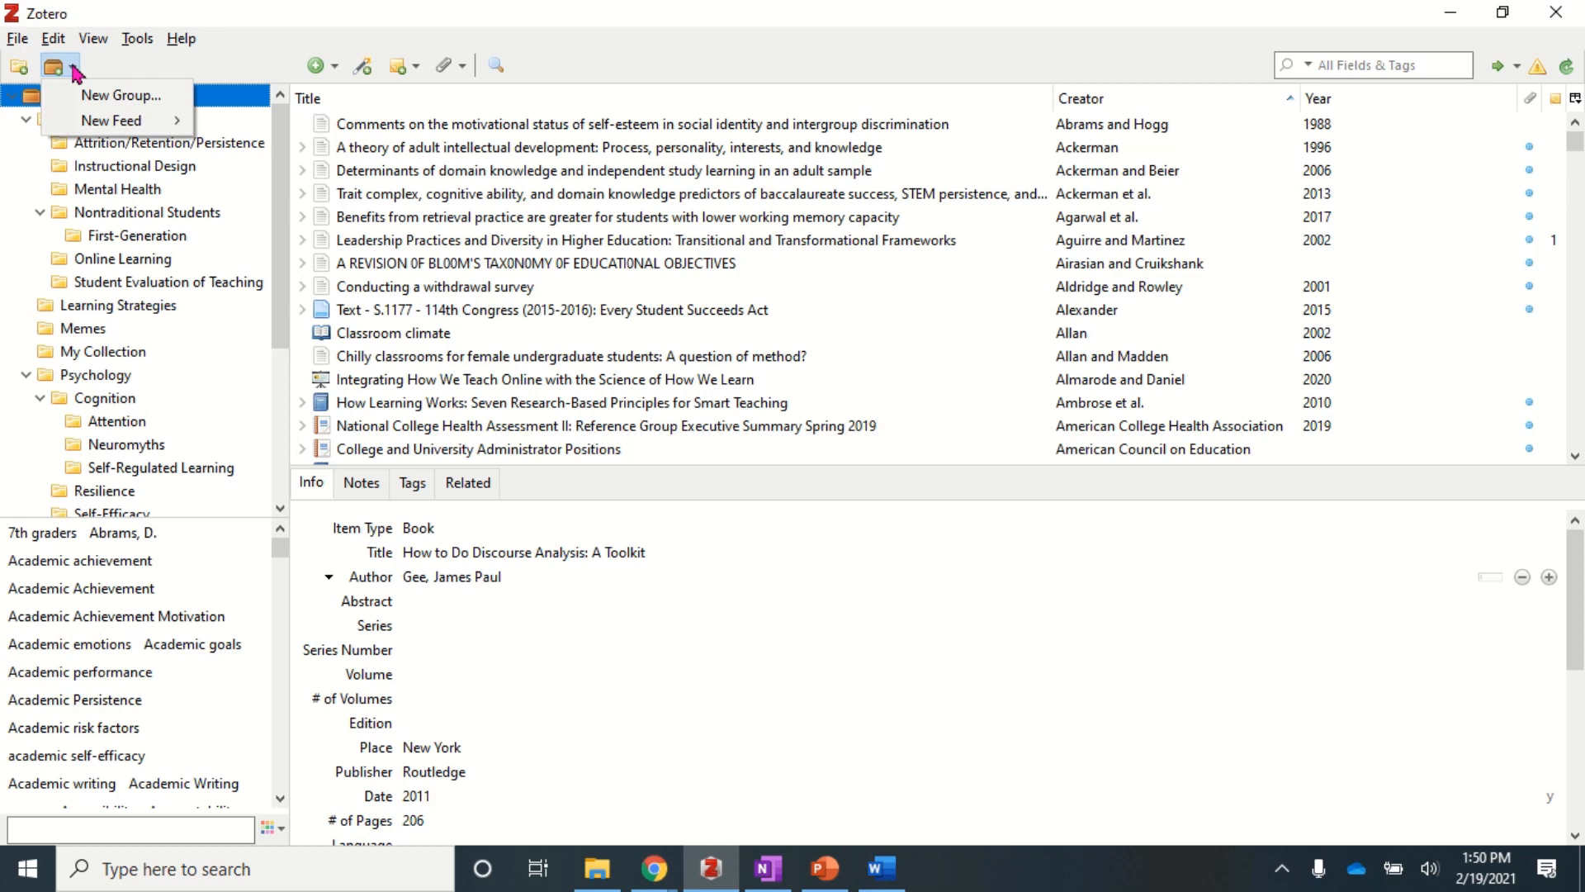
click(116, 98)
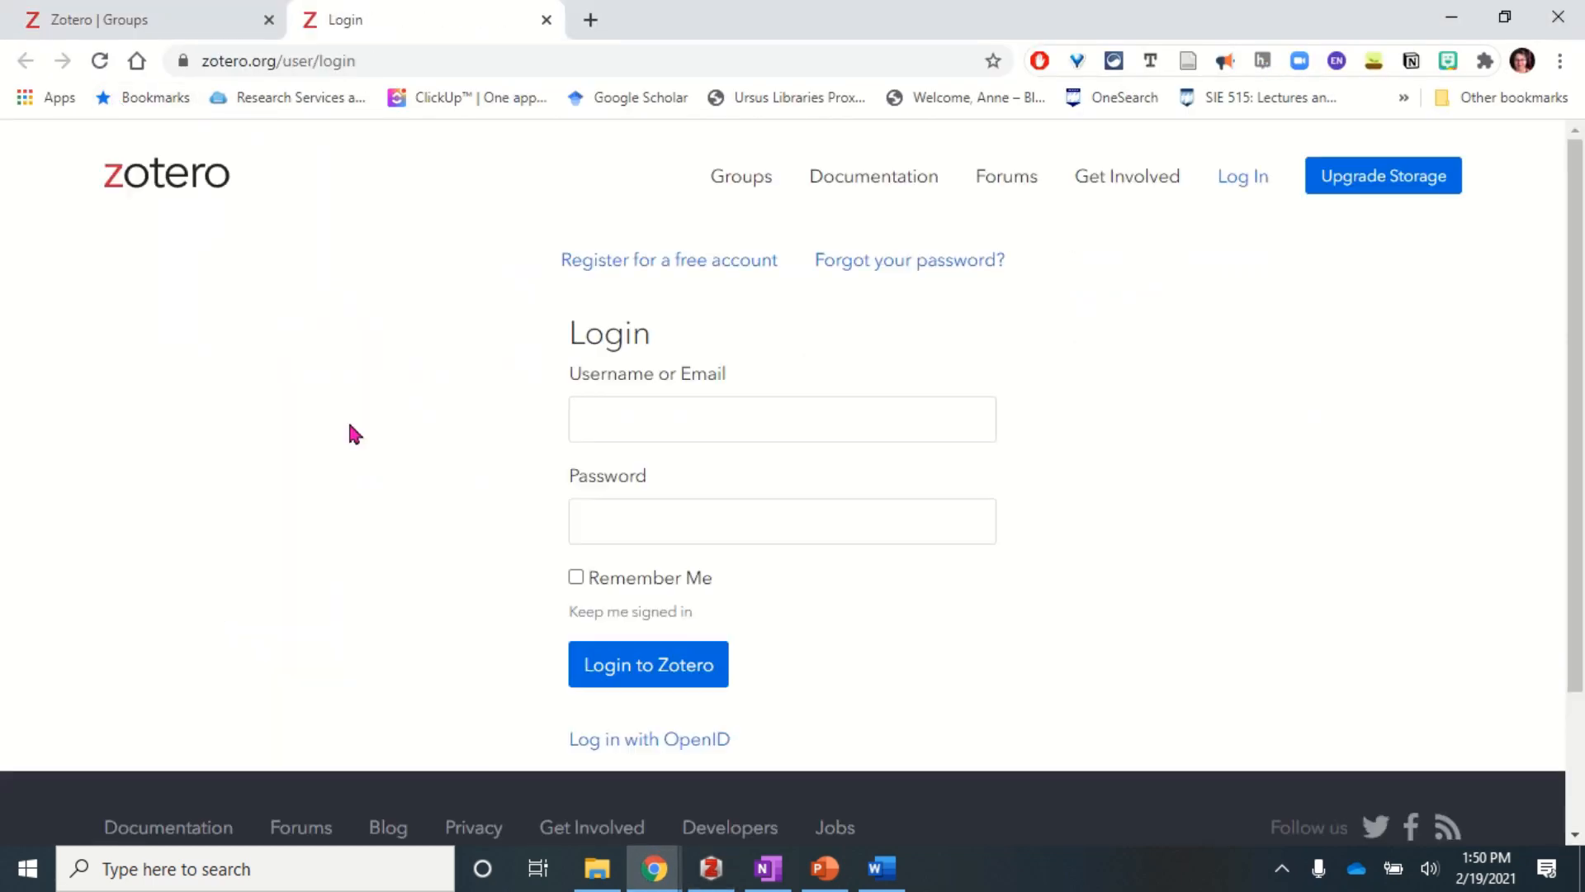
click(650, 663)
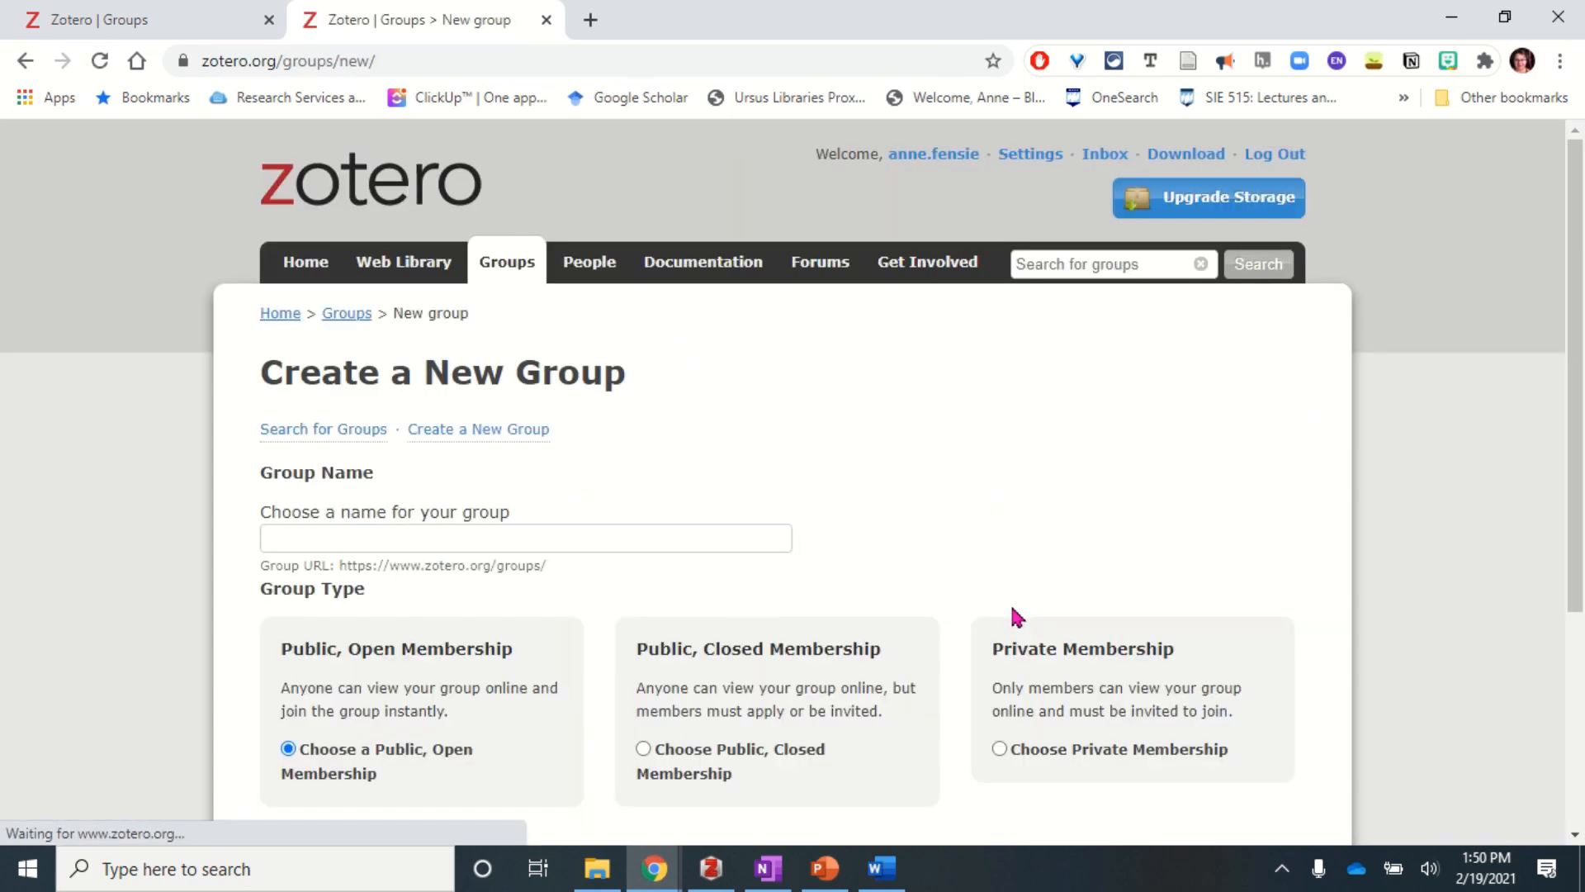
- Create a private-membership group named 'The Other Side of the Screen'
click(381, 540)
text(The )
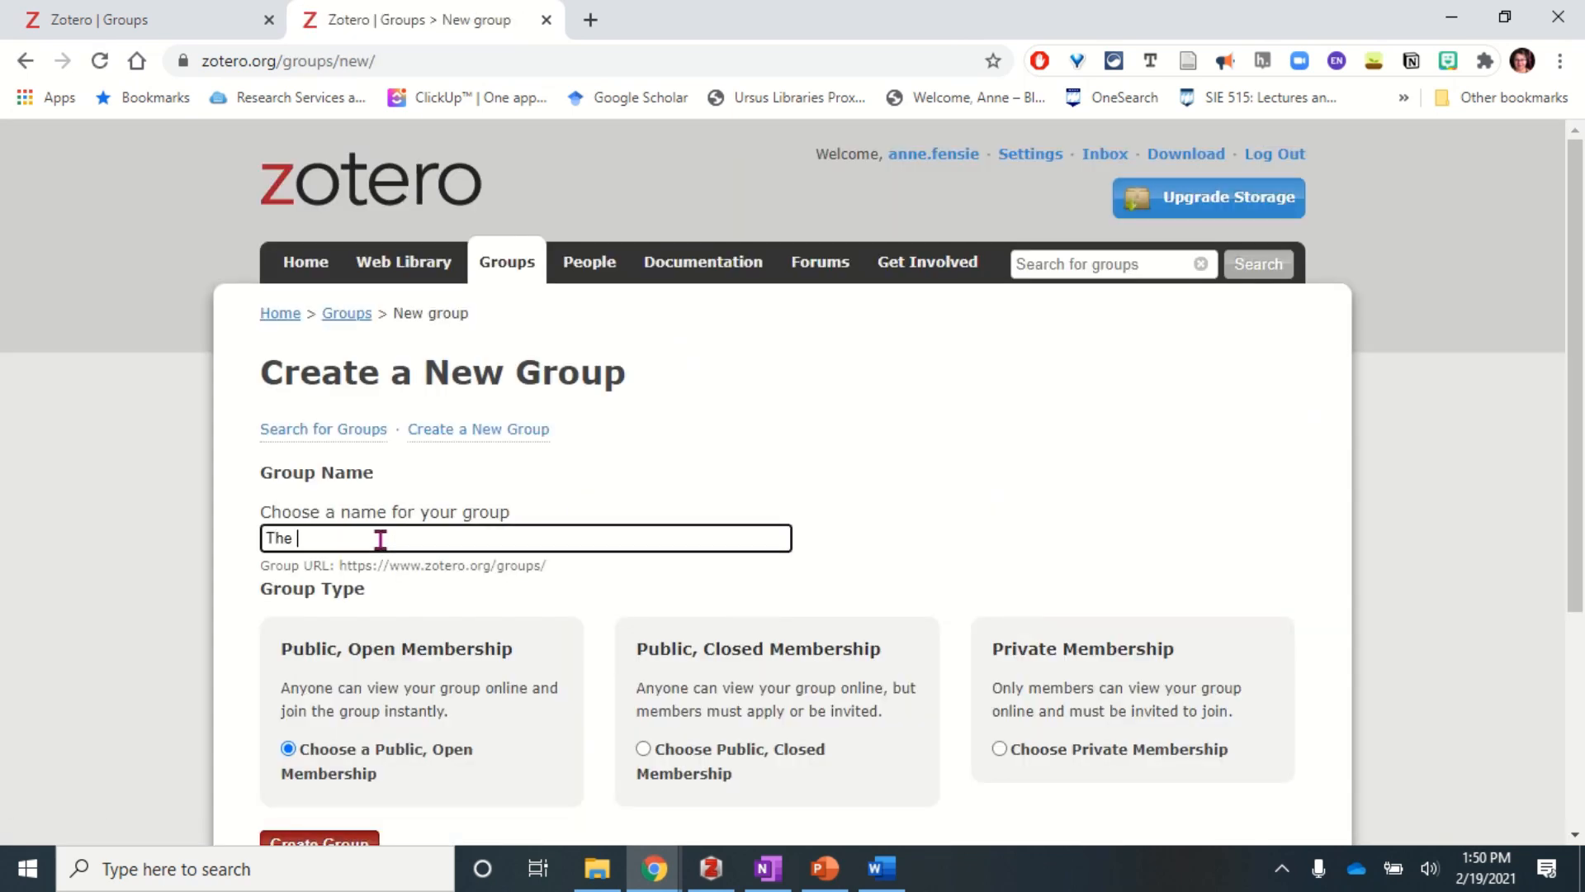
text(Screen)
key(BackSpace)
key(BackSpace)
key(BackSpace)
key(BackSpace)
key(BackSpace)
key(BackSpace)
key(BackSpace)
text(Other Side of thre)
key(BackSpace)
key(BackSpace)
key(BackSpace)
key(BackSpace)
text(he Screen)
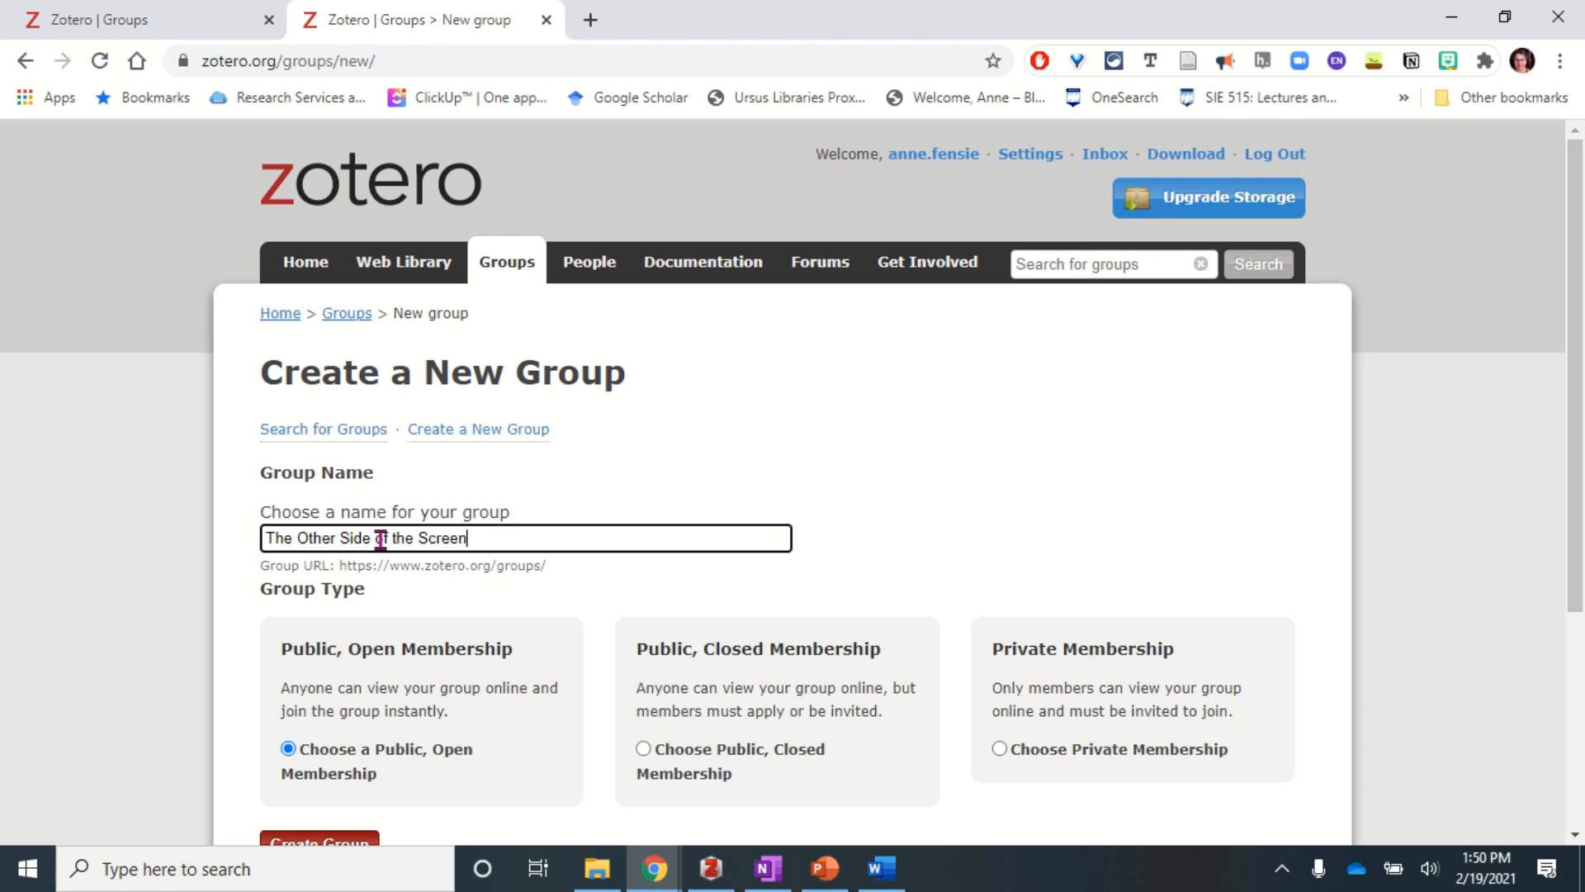
scroll(380, 539, down, 4)
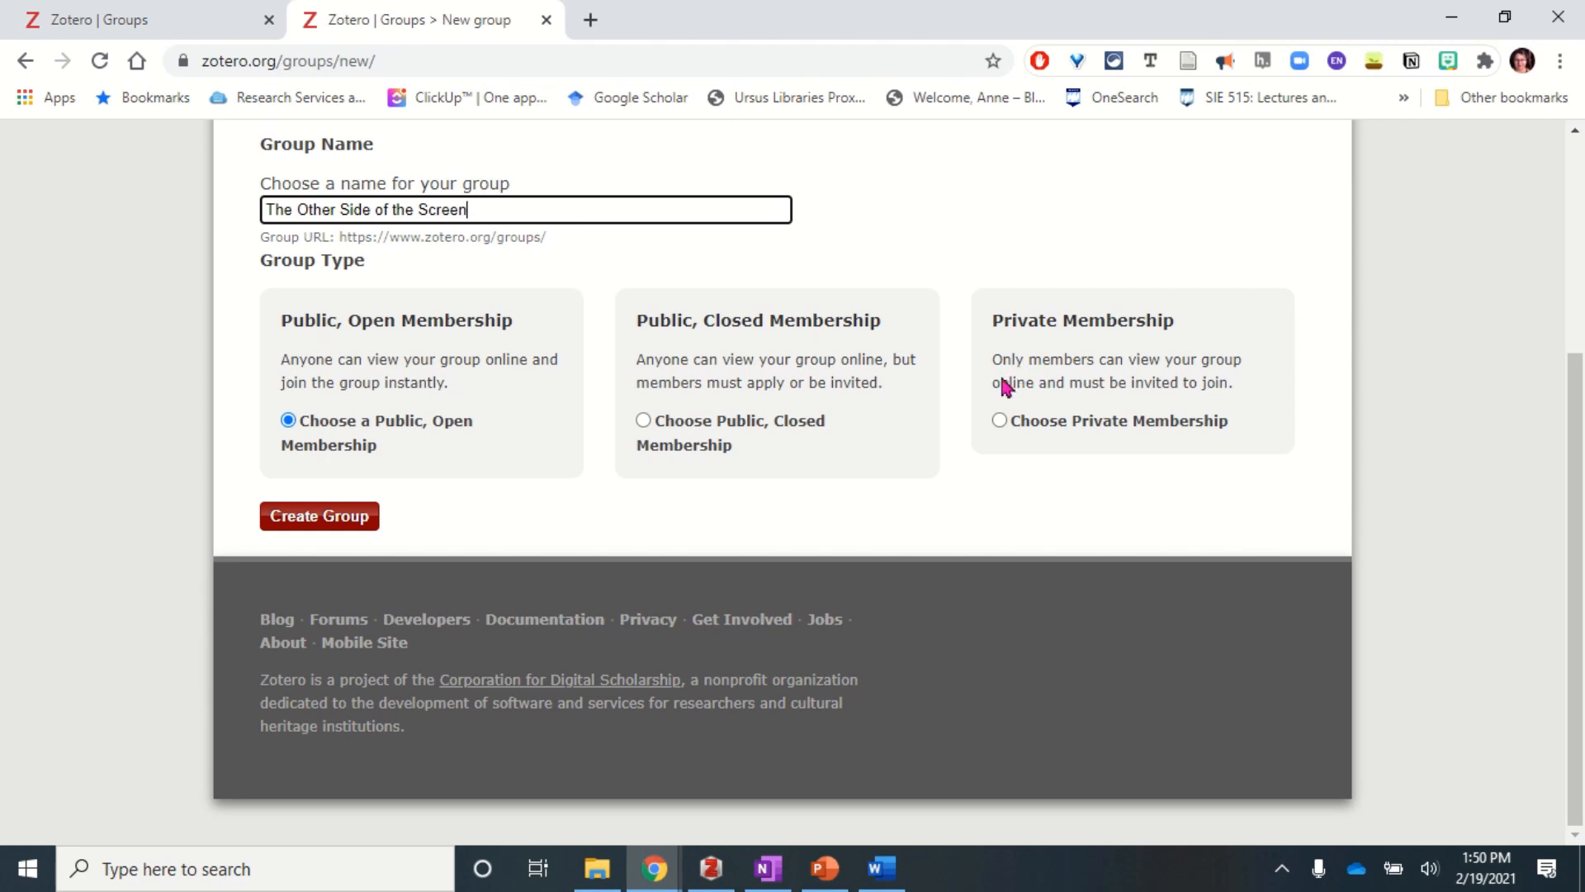
click(1000, 422)
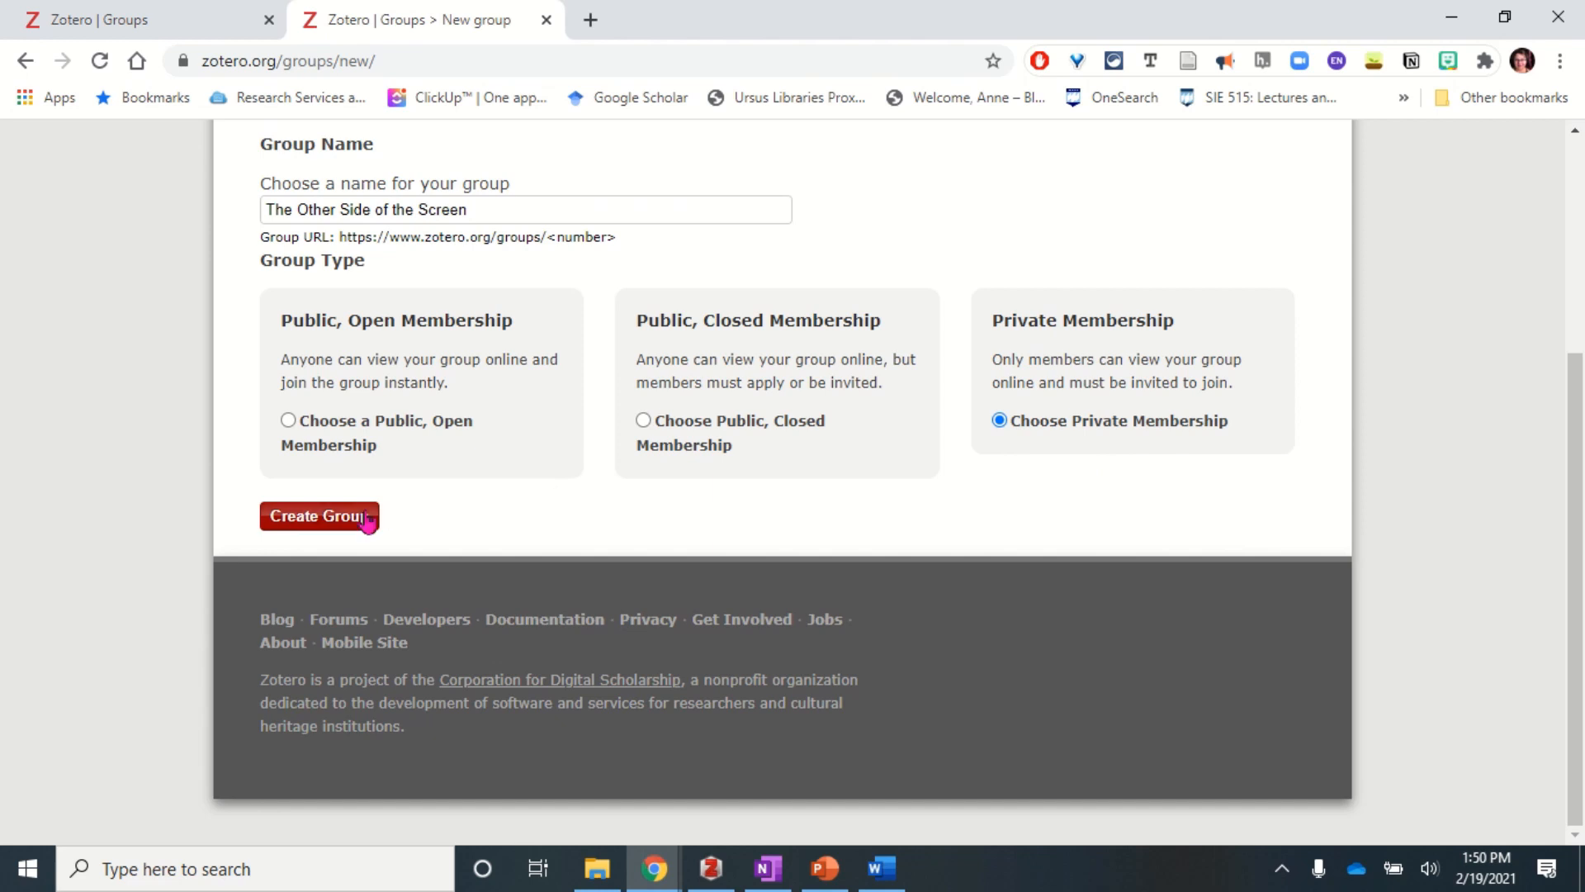
click(319, 518)
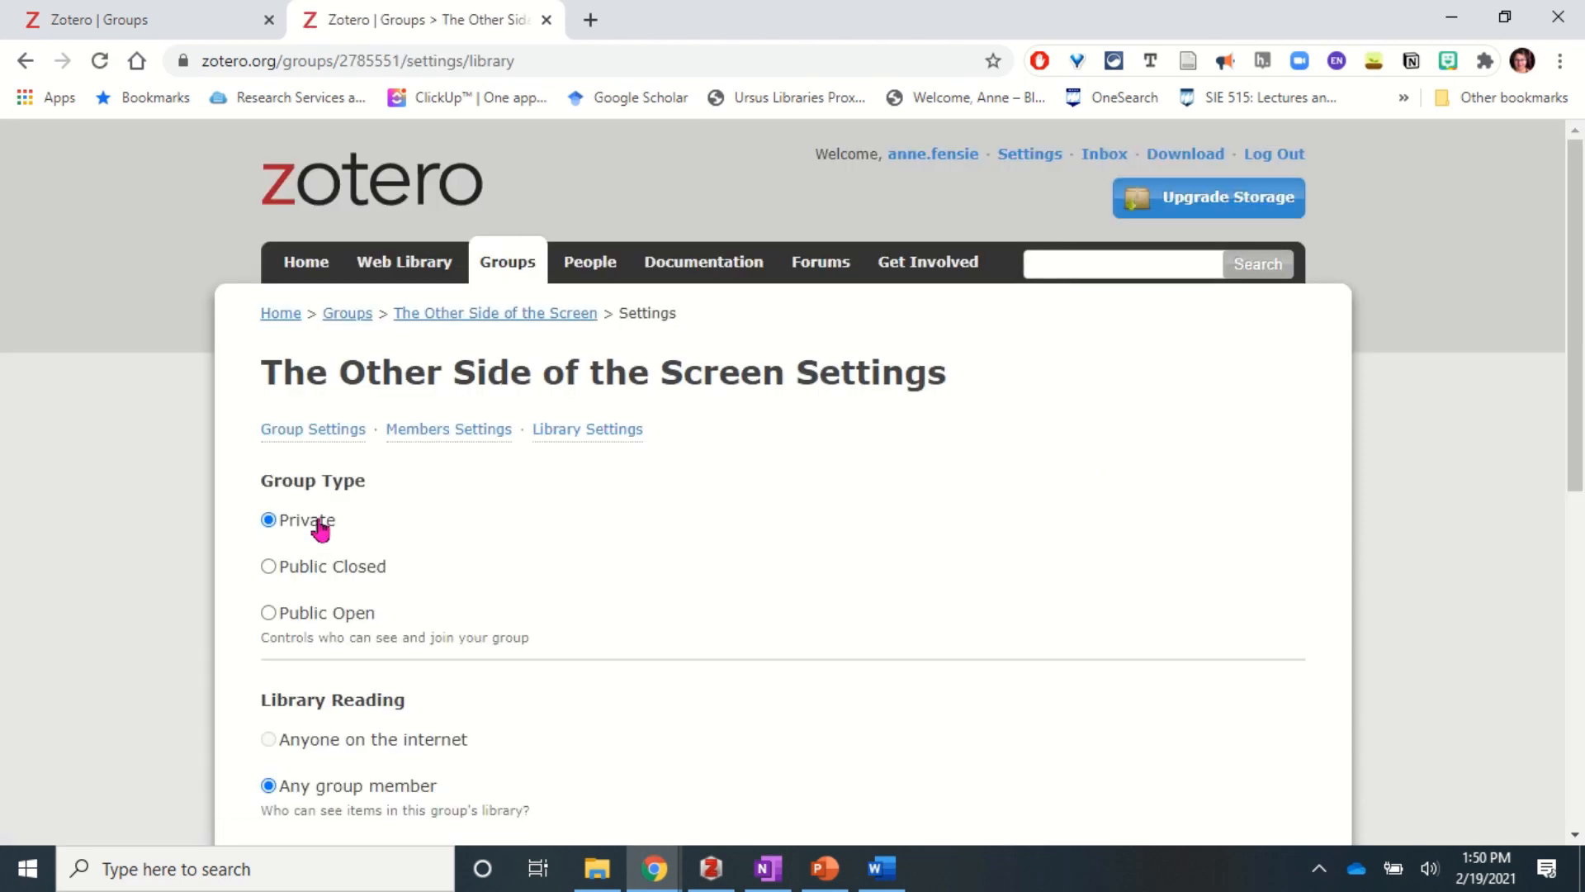
- Save the group settings so any group member can read, edit and work with files
scroll(631, 594, down, 2)
scroll(633, 597, down, 4)
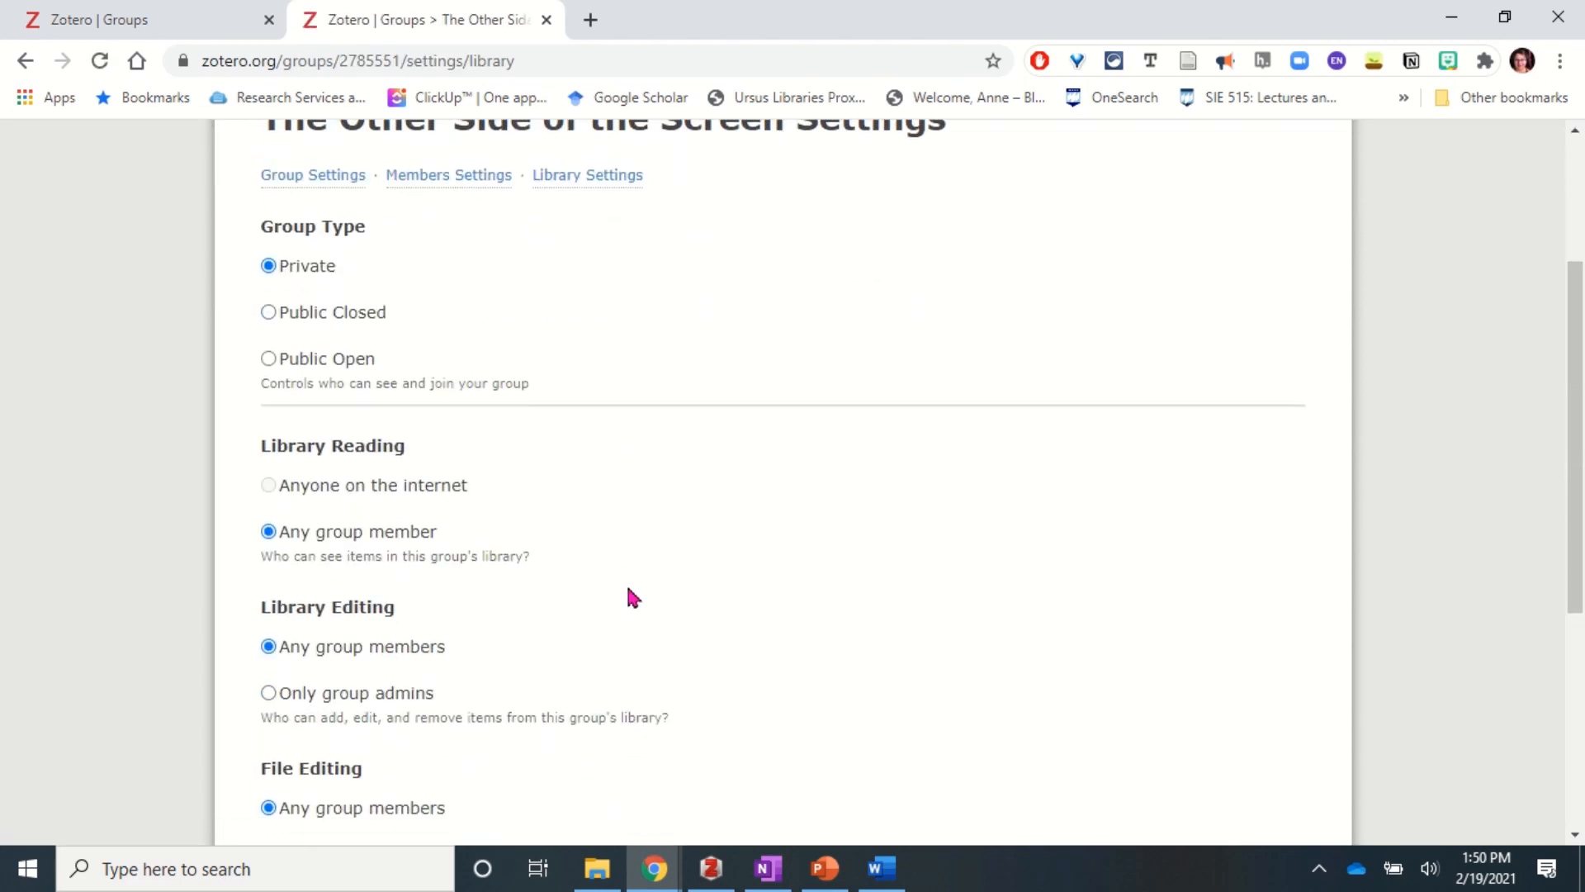
scroll(633, 596, down, 1)
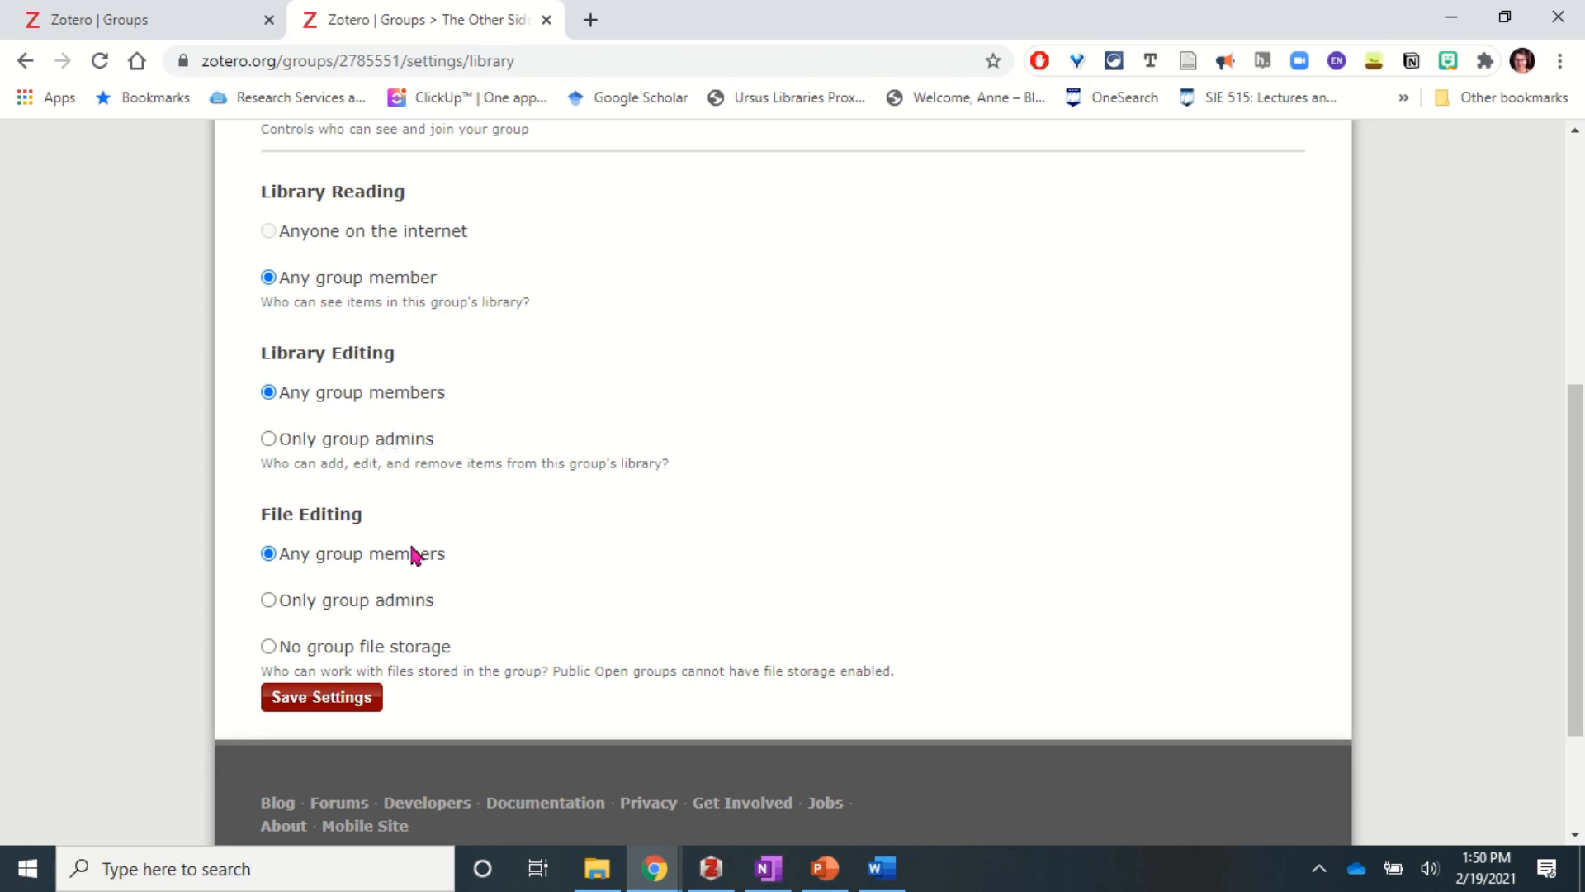
scroll(416, 555, down, 2)
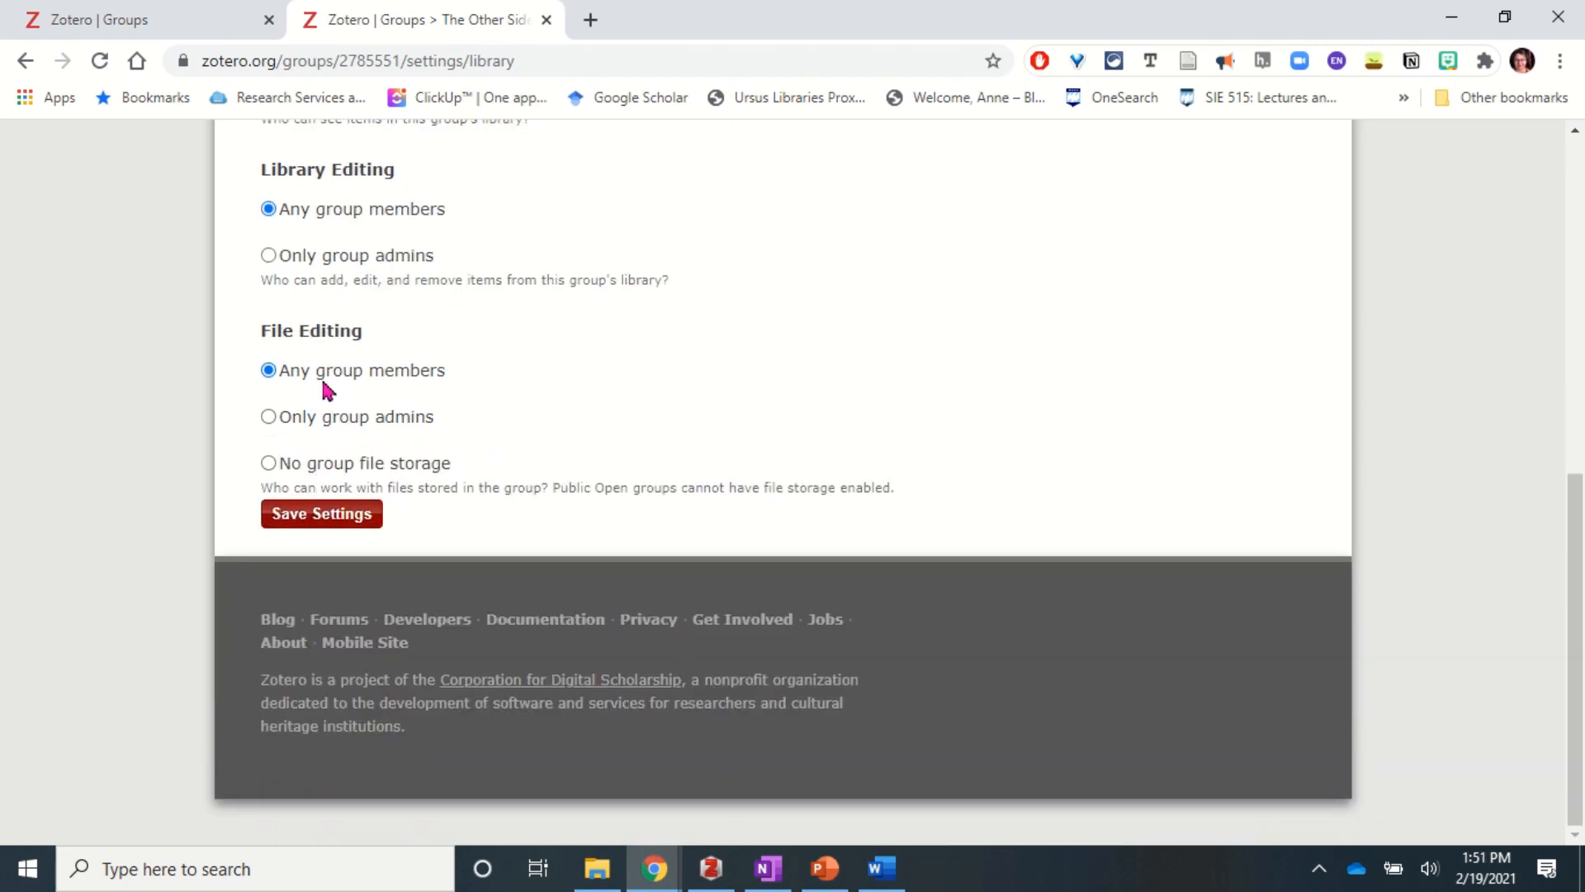
click(311, 520)
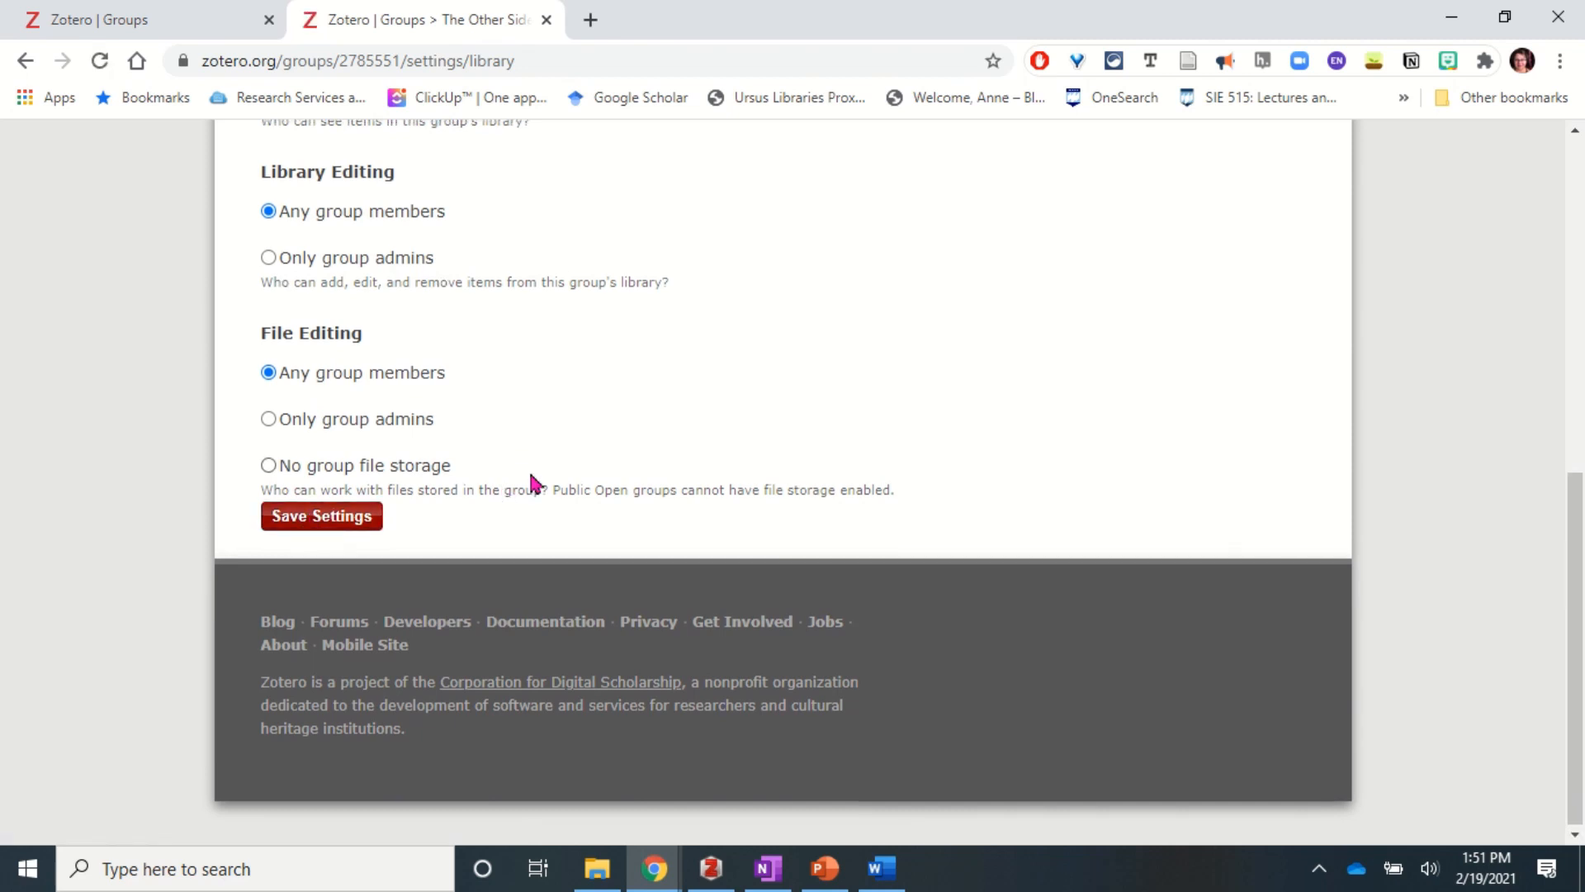
click(434, 431)
- Invite two colleagues to the group by entering their comma-separated e-mail addresses
scroll(434, 439, down, 2)
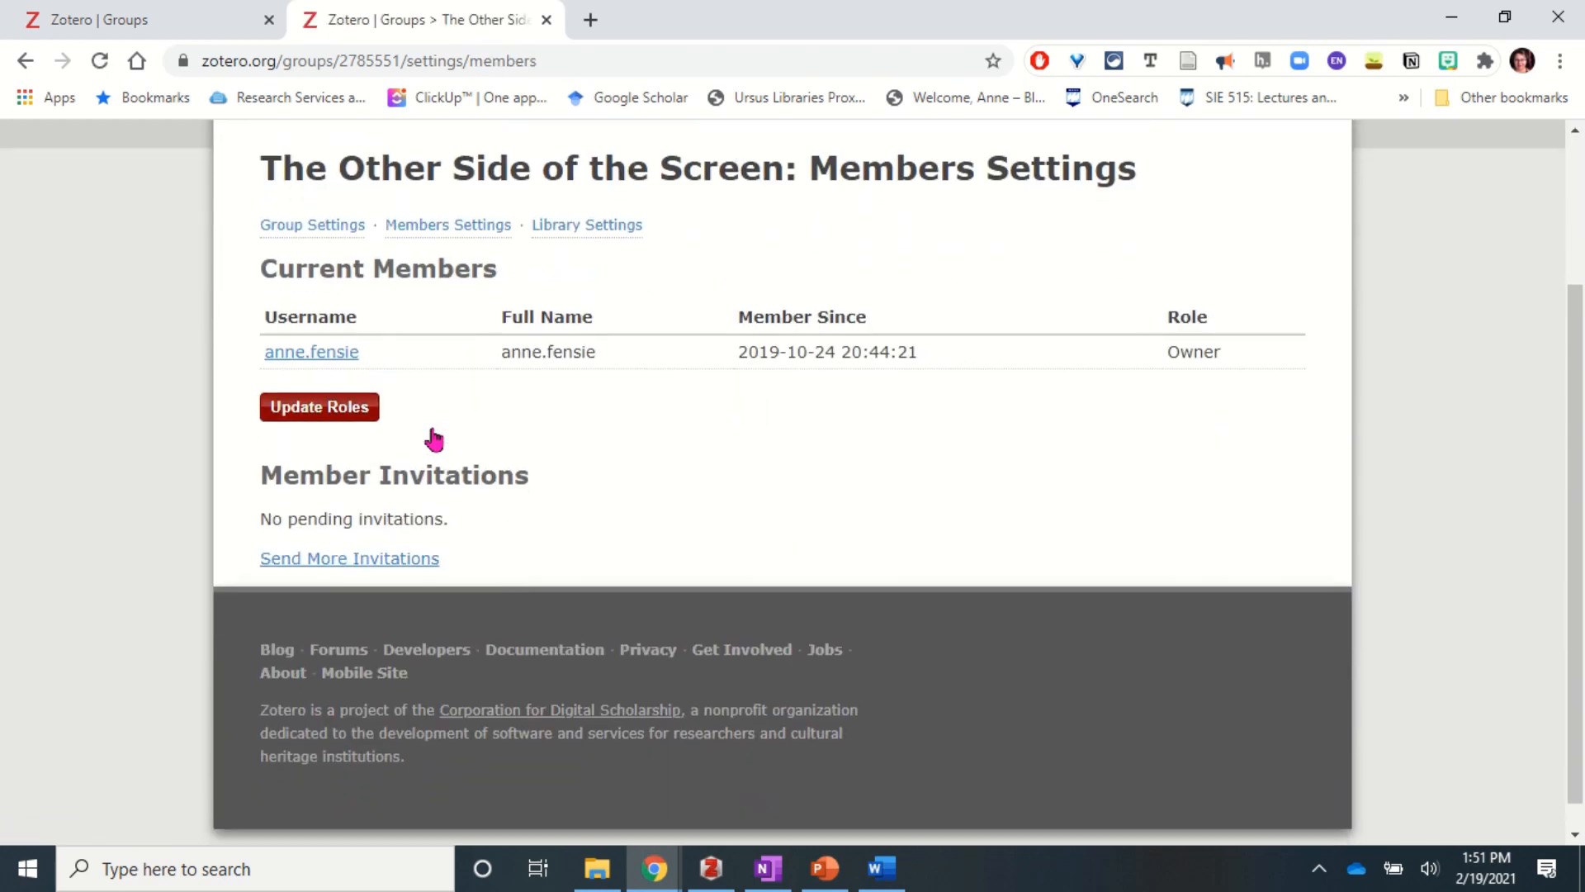
click(361, 561)
click(344, 506)
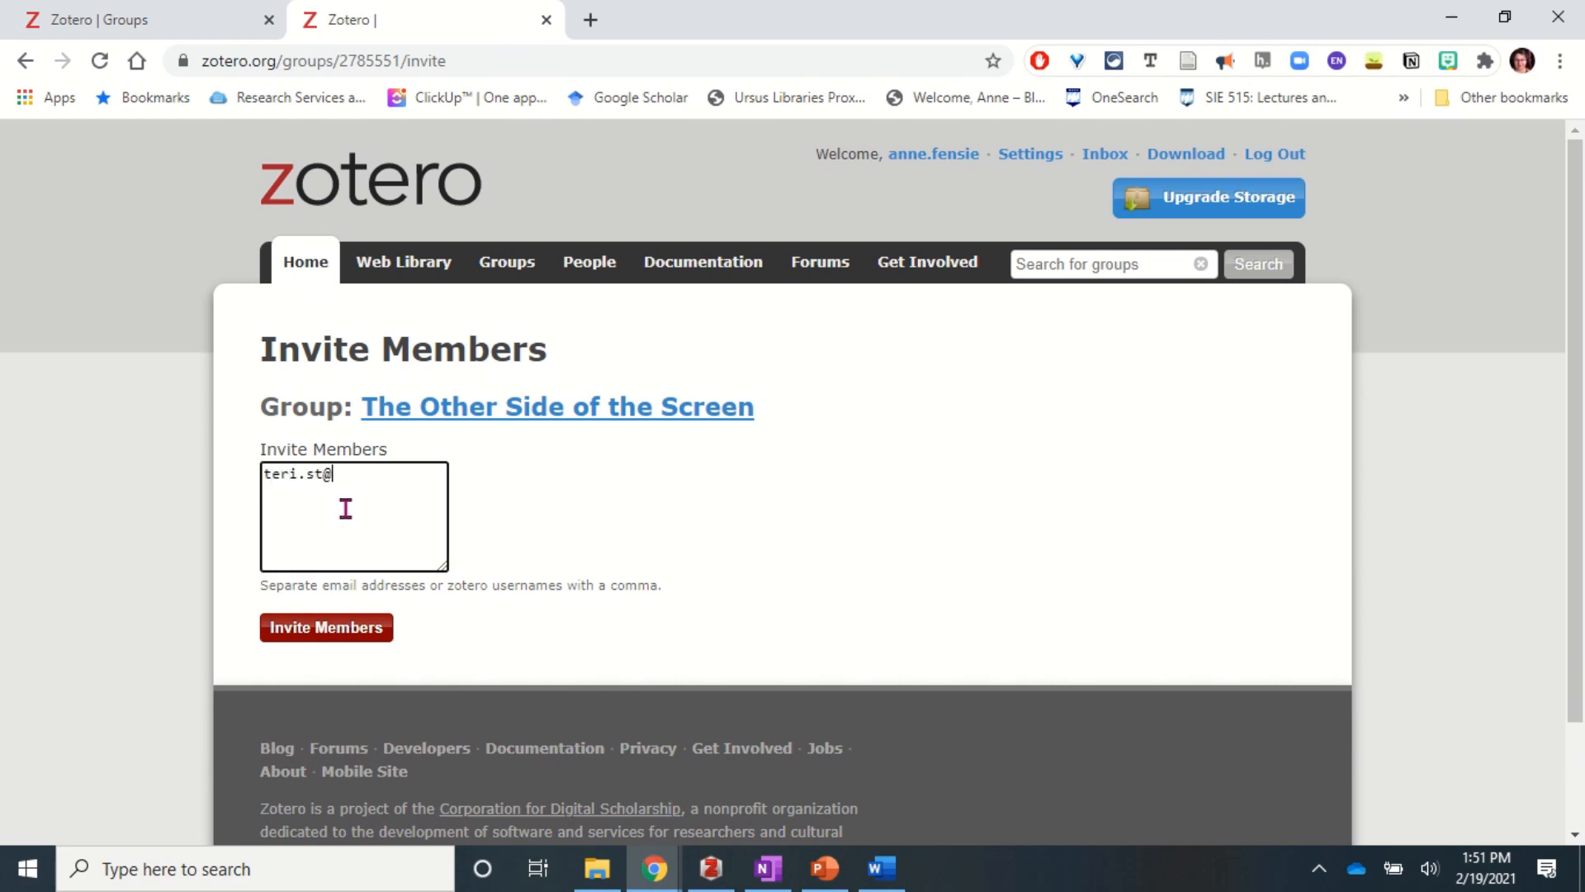
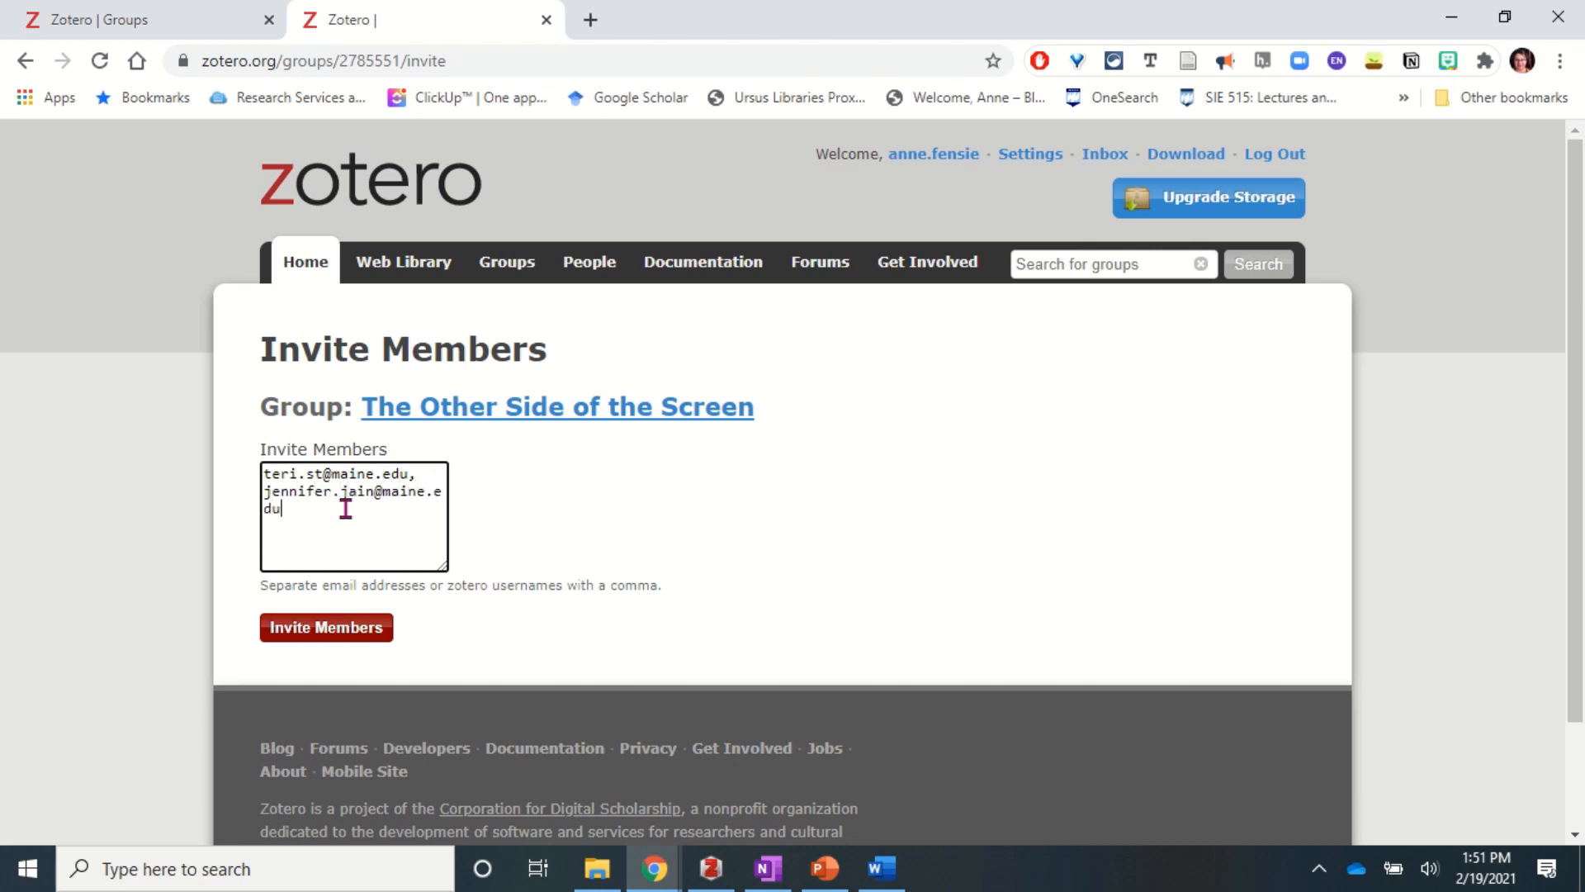
click(326, 629)
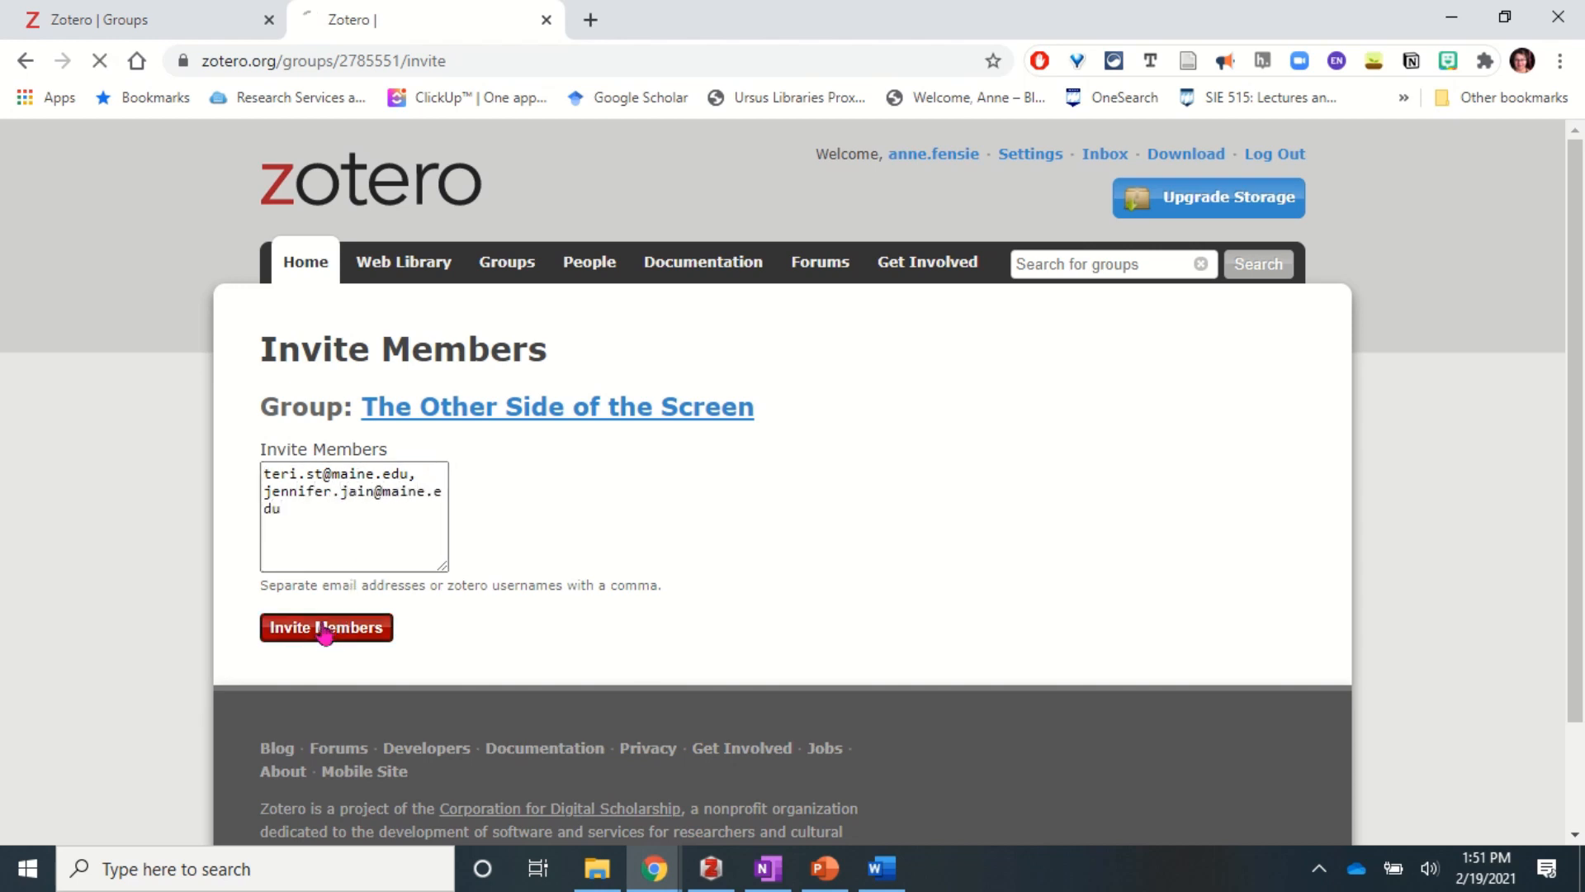
scroll(708, 605, down, 3)
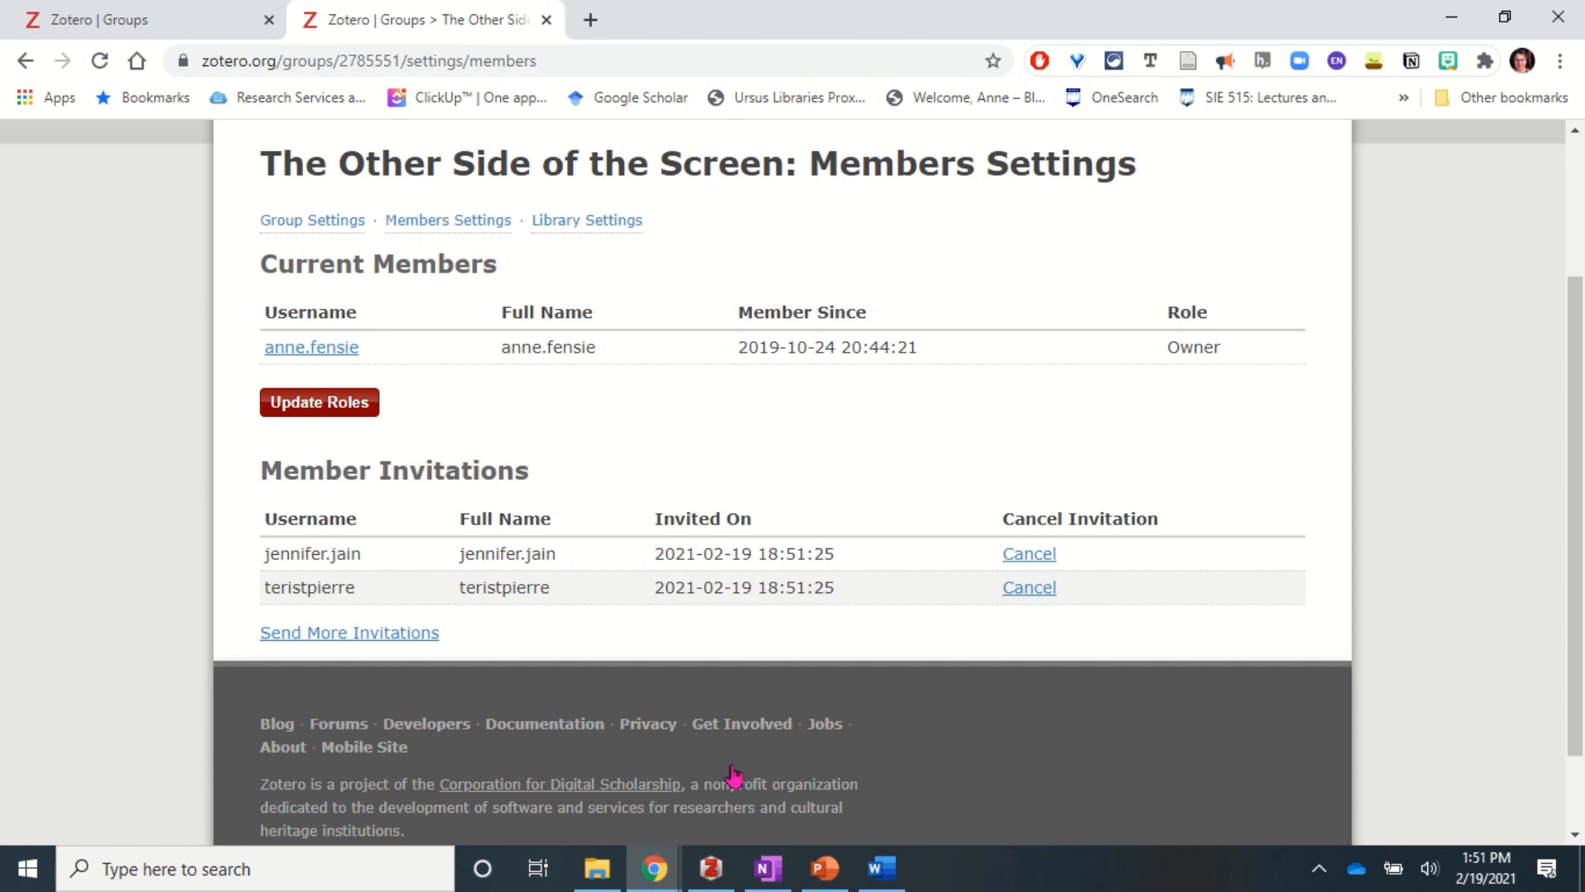
click(711, 868)
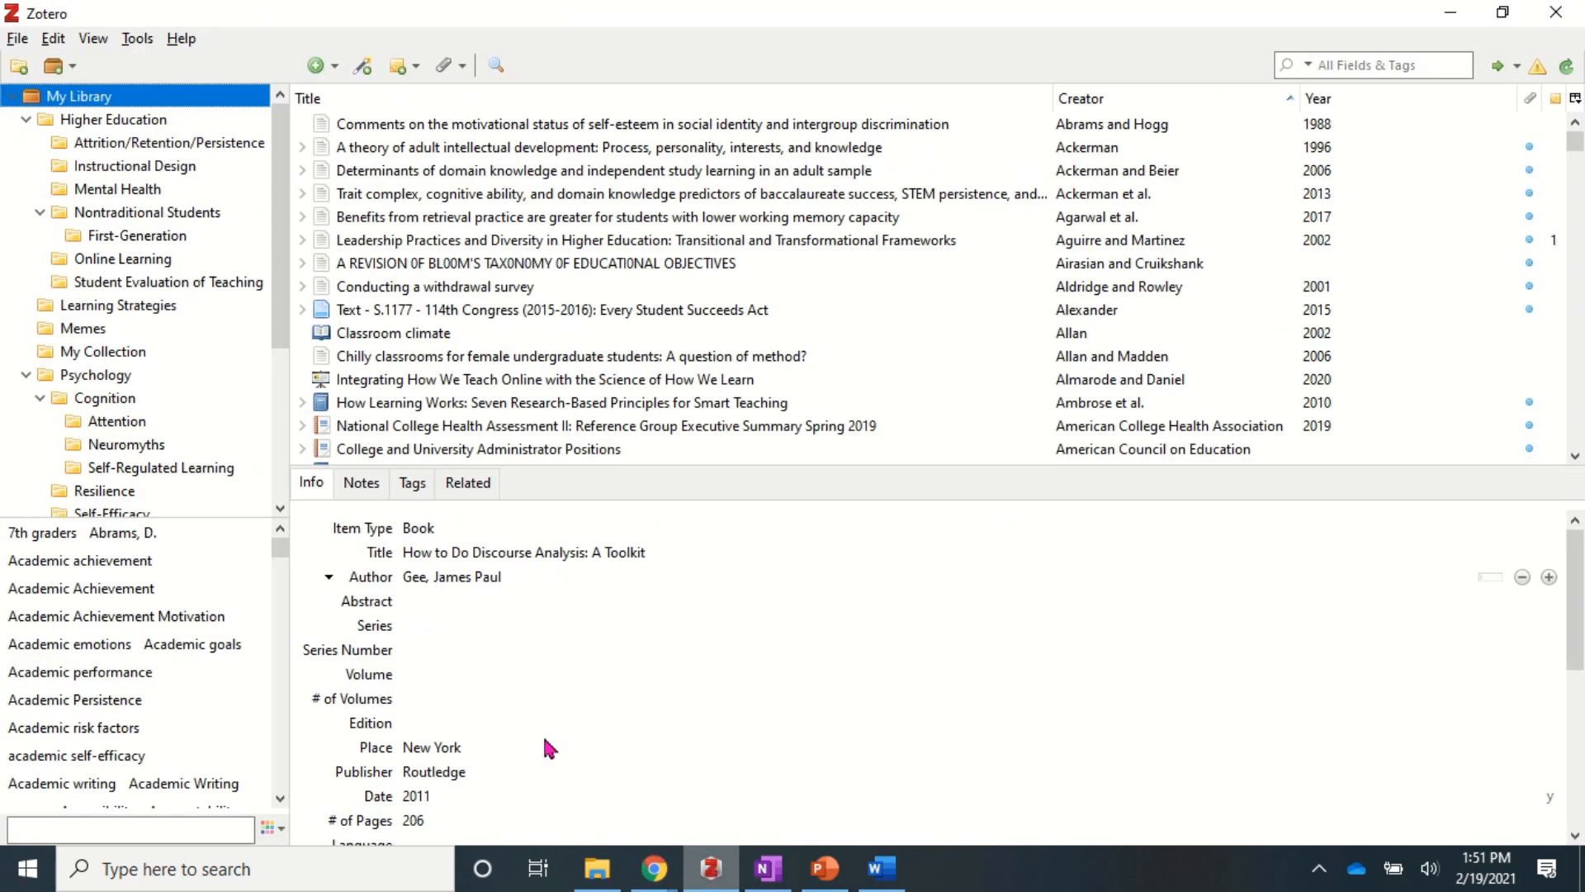
- Sync Zotero with the server and open The Other Side of the Screen group library
scroll(97, 384, down, 4)
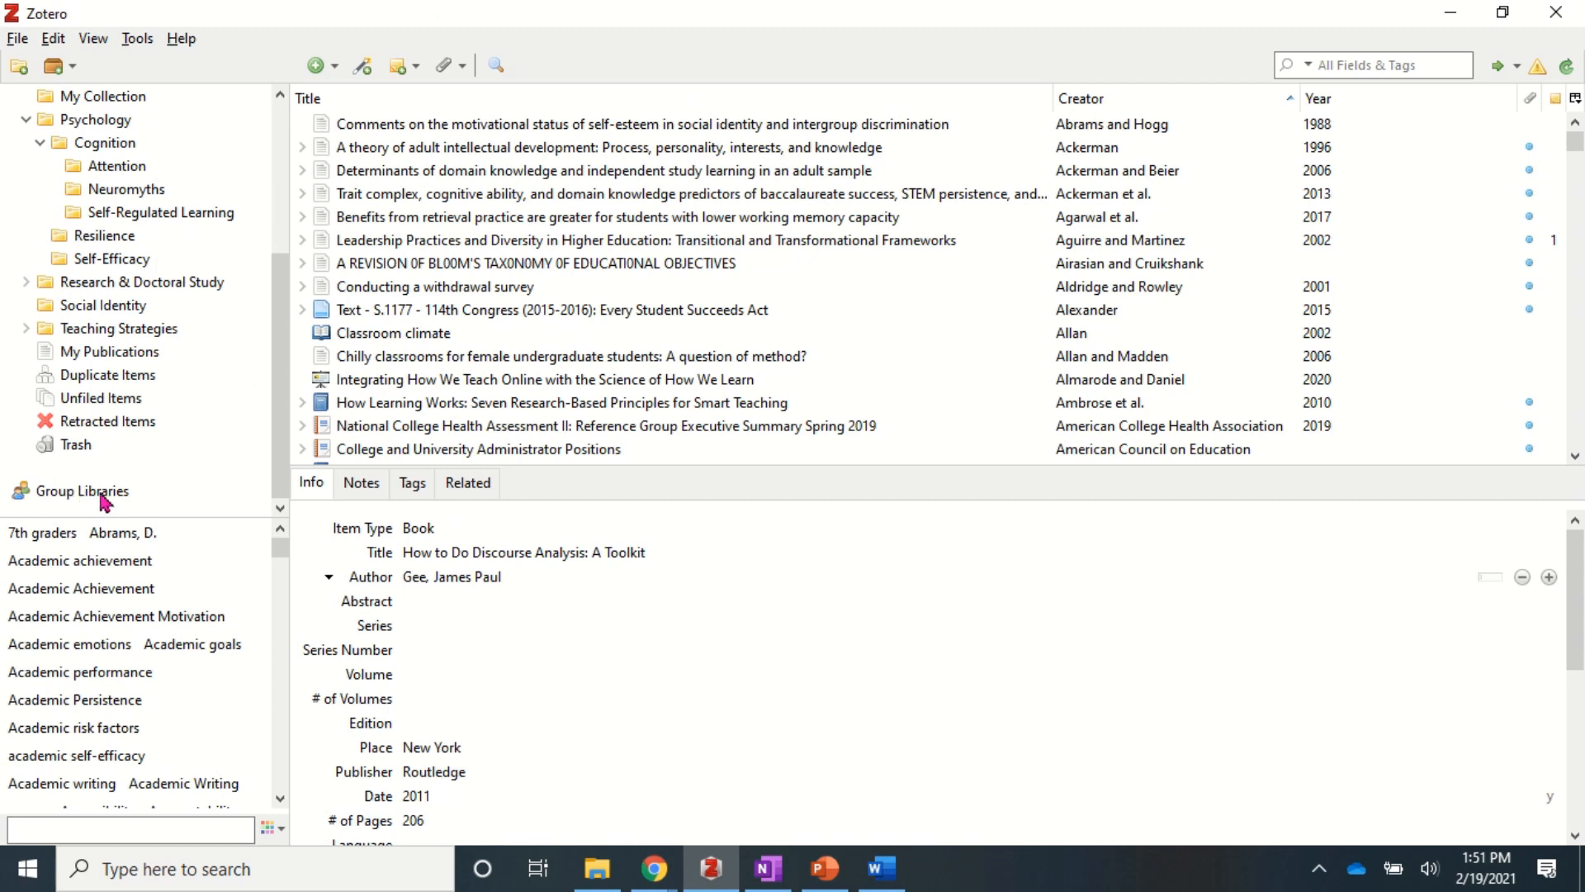
click(1567, 68)
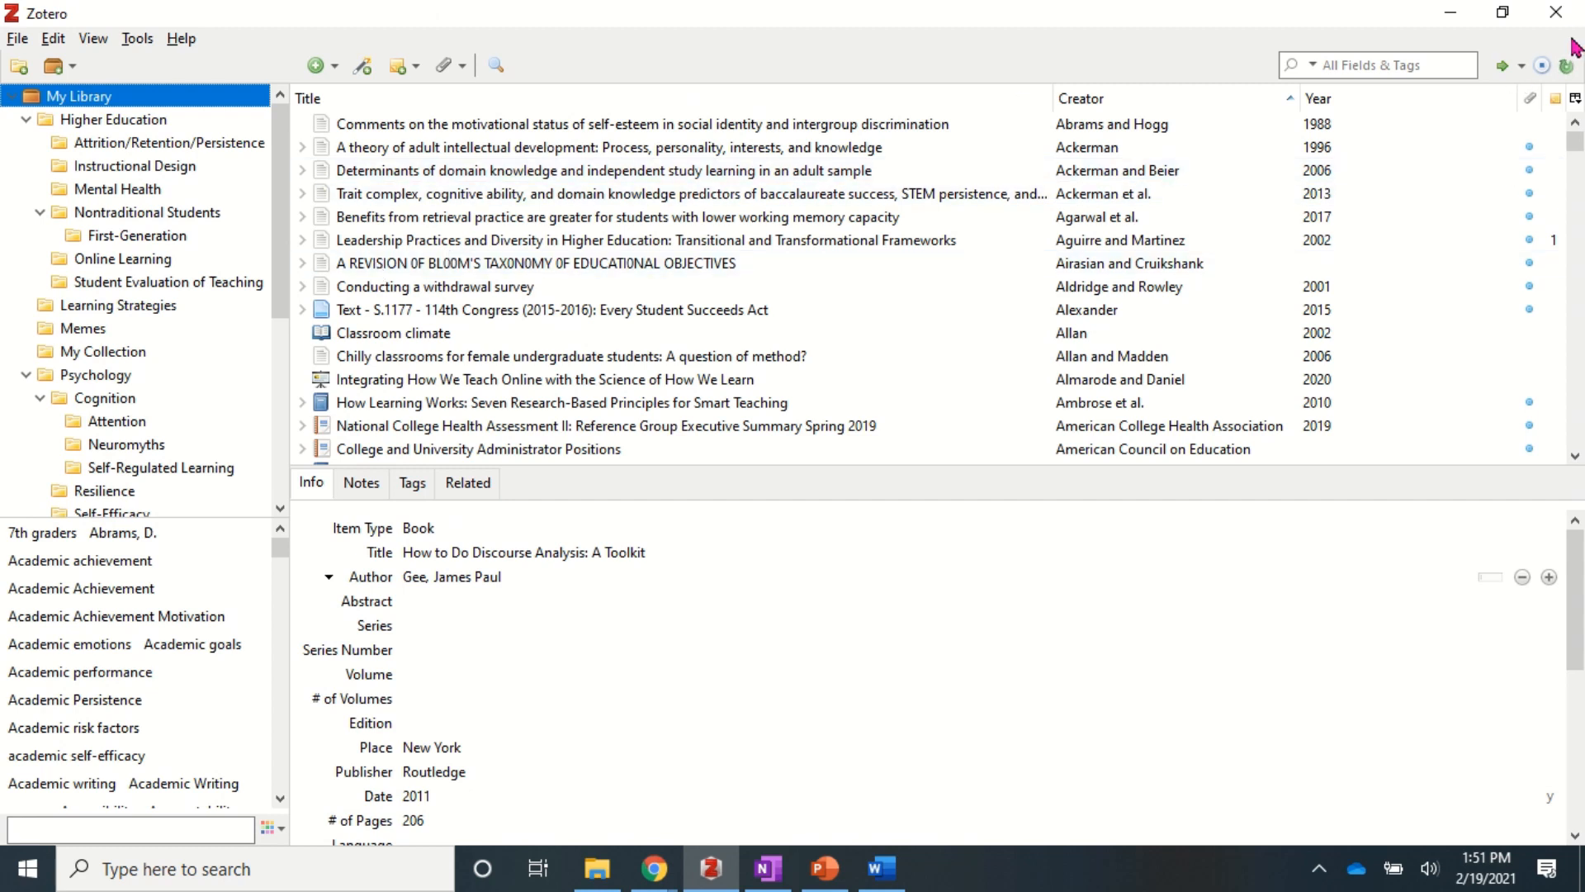
scroll(123, 425, down, 5)
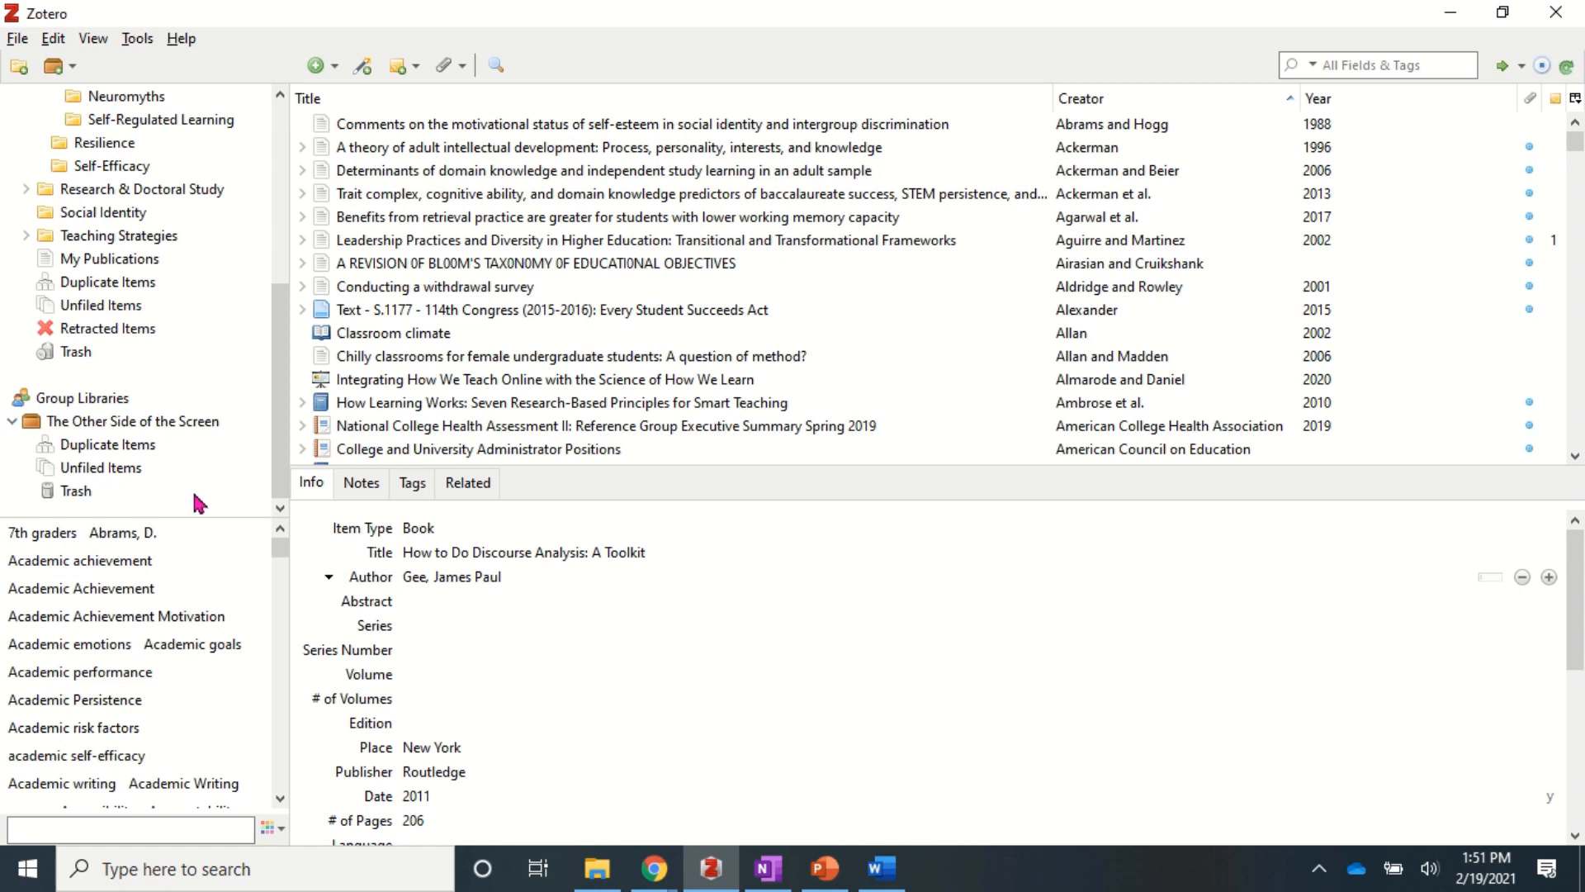
click(108, 423)
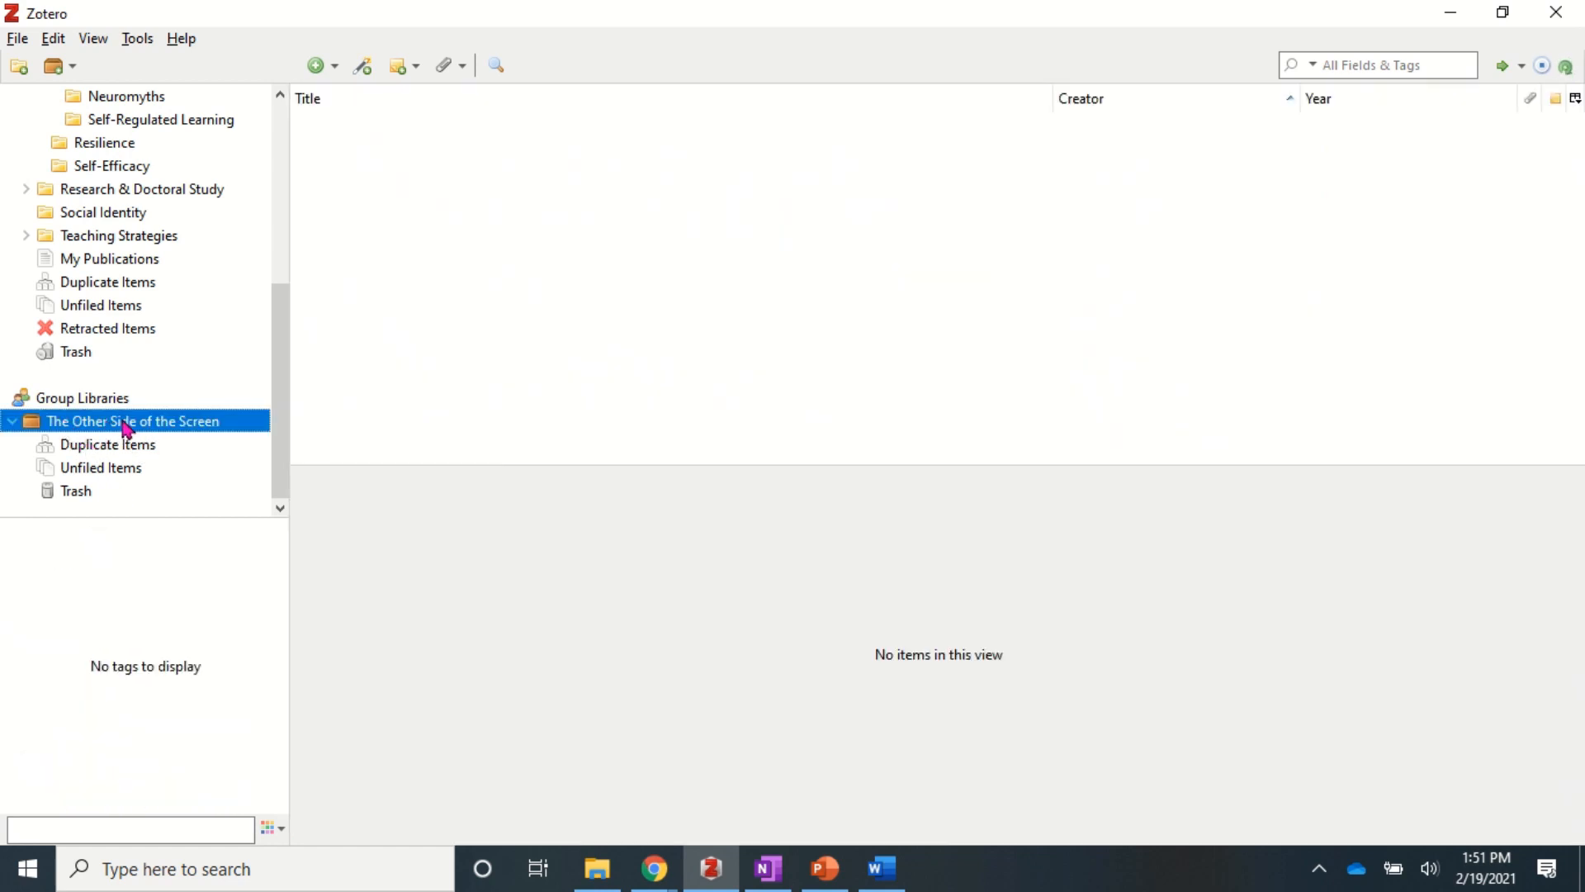
- Drag How Learning Works from My Library into the group and view the group's contents
scroll(121, 213, up, 5)
click(82, 98)
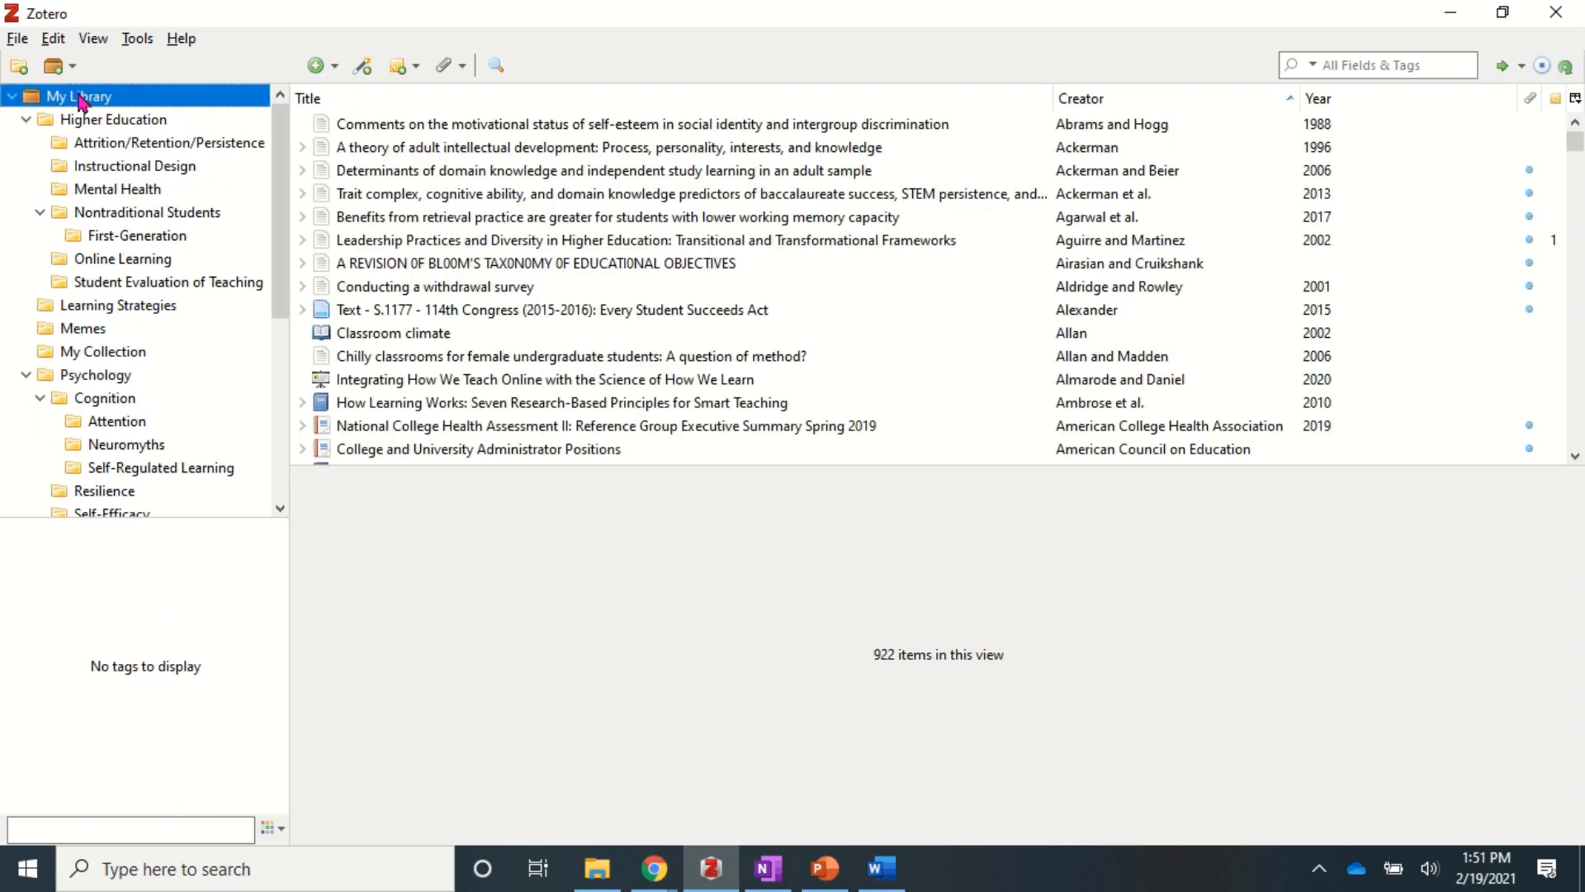
scroll(140, 435, down, 5)
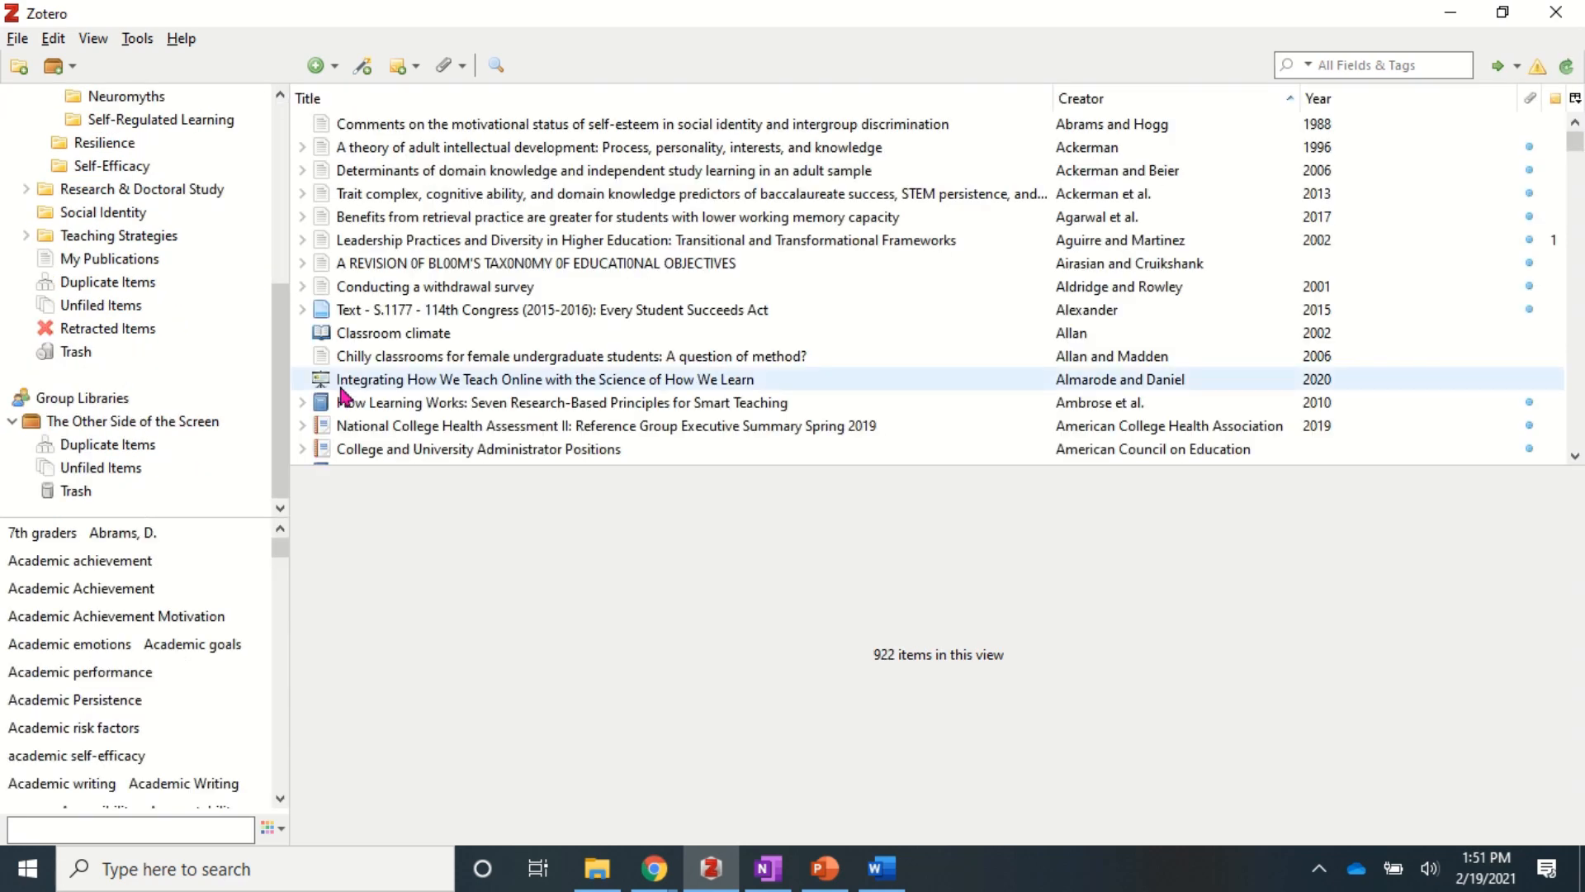
drag(324, 410, 166, 421)
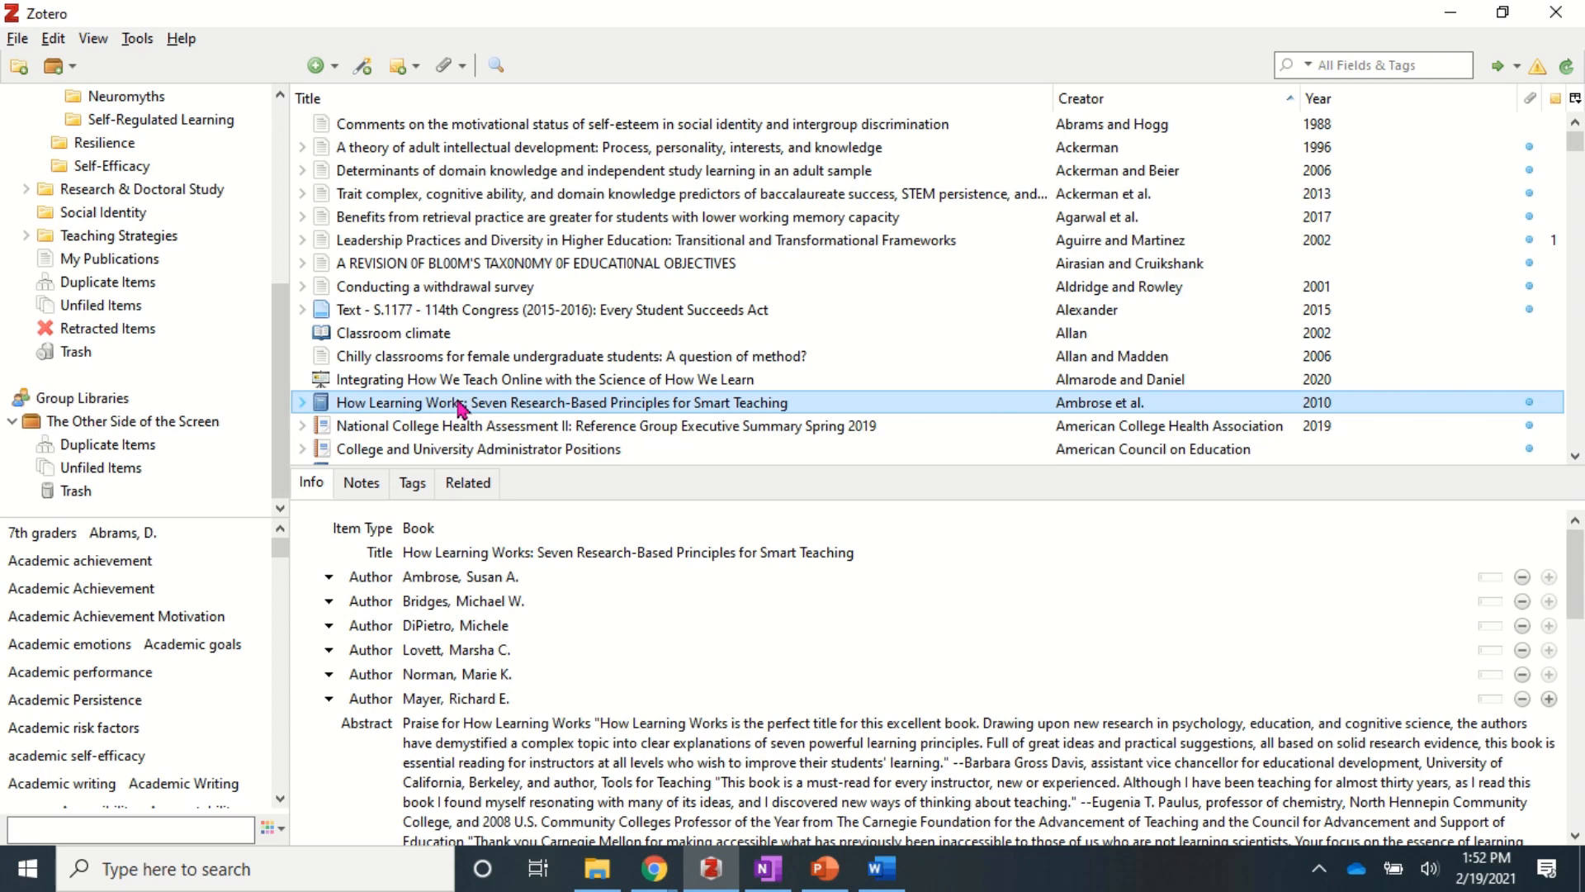
click(175, 428)
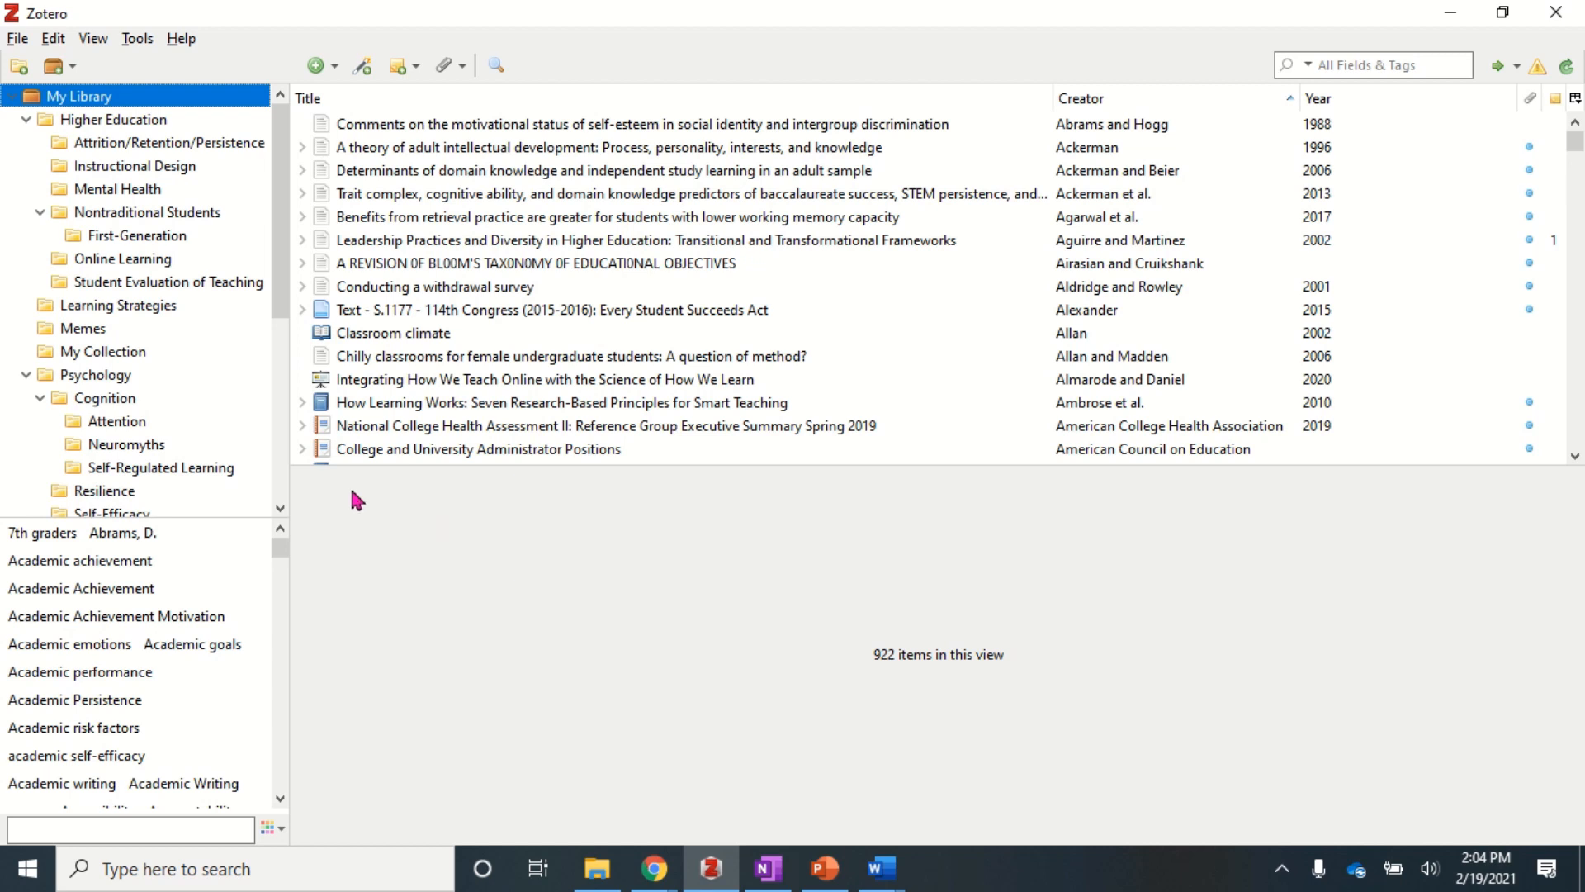
- Export the Attention collection as RIS, including notes and files, saved as 'Attention'
right_click(118, 427)
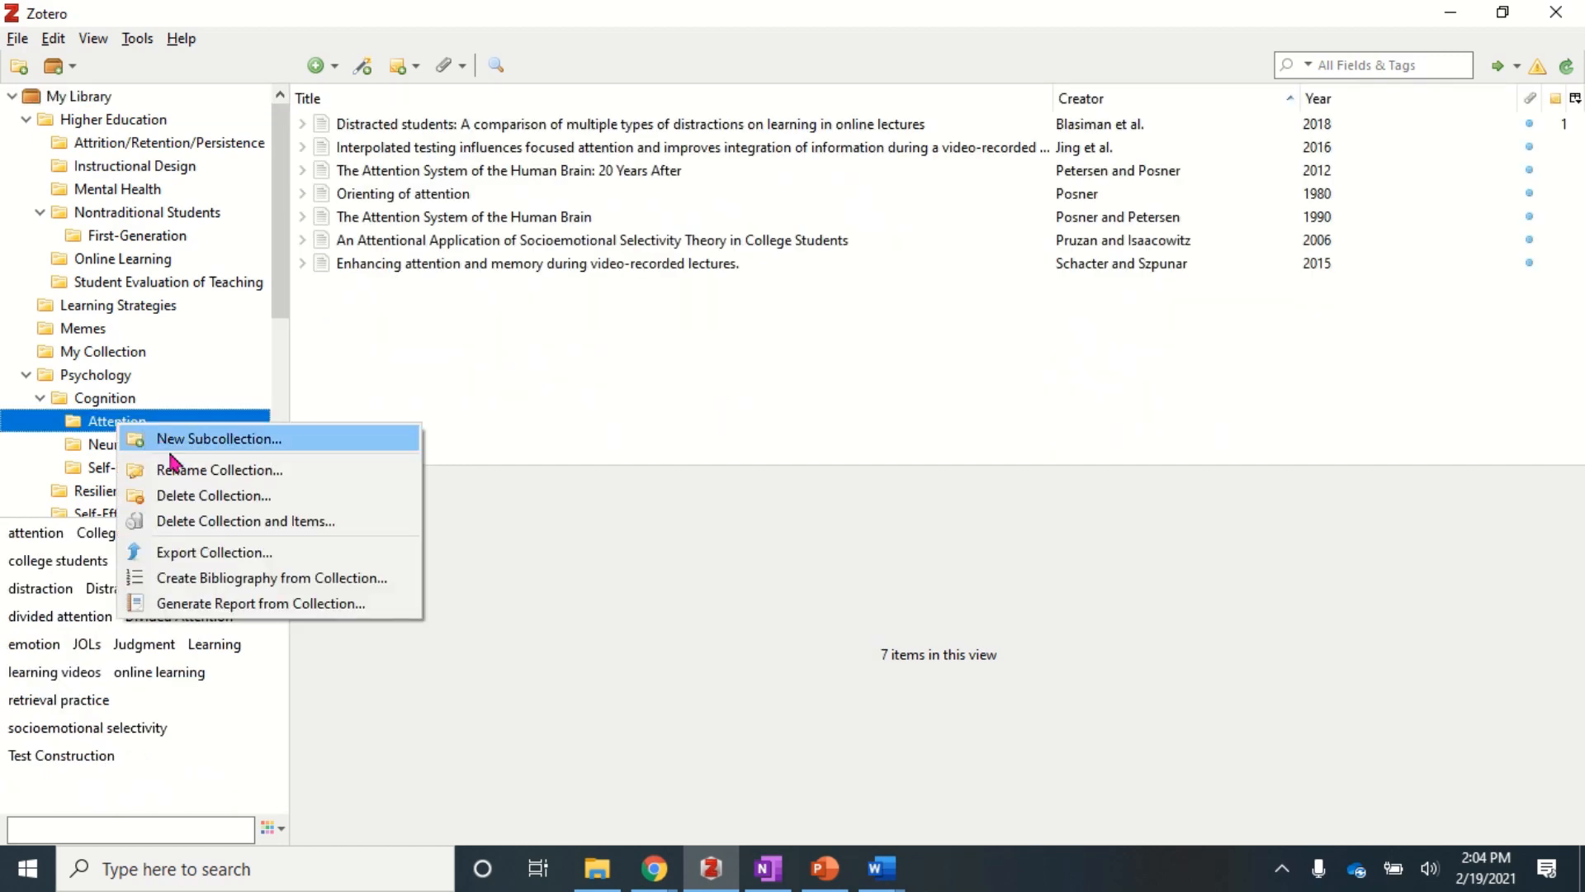
click(249, 564)
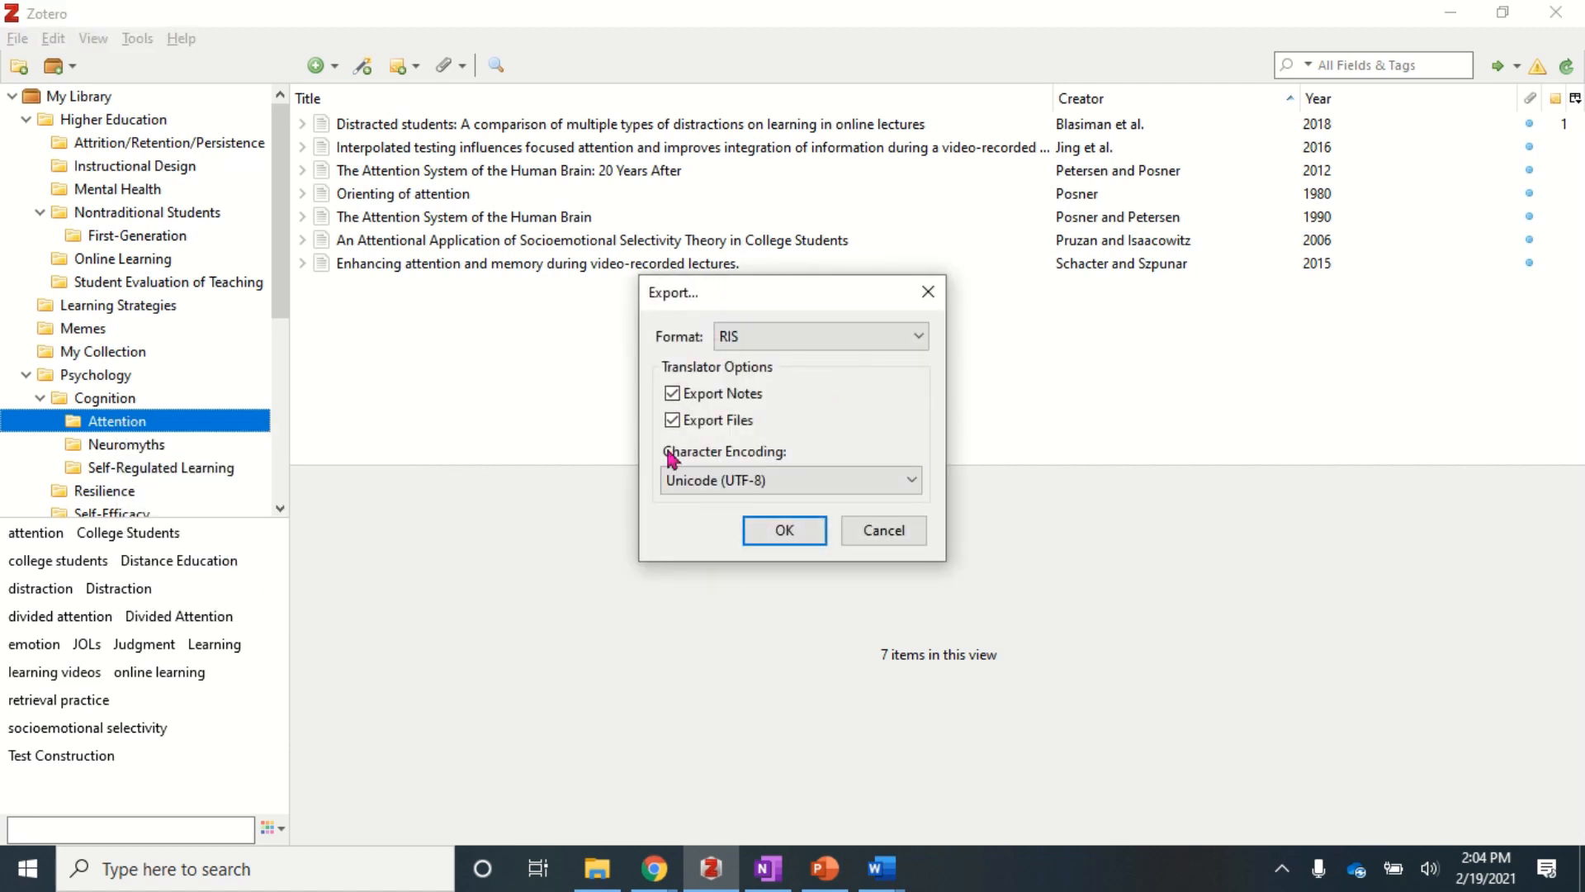
click(807, 346)
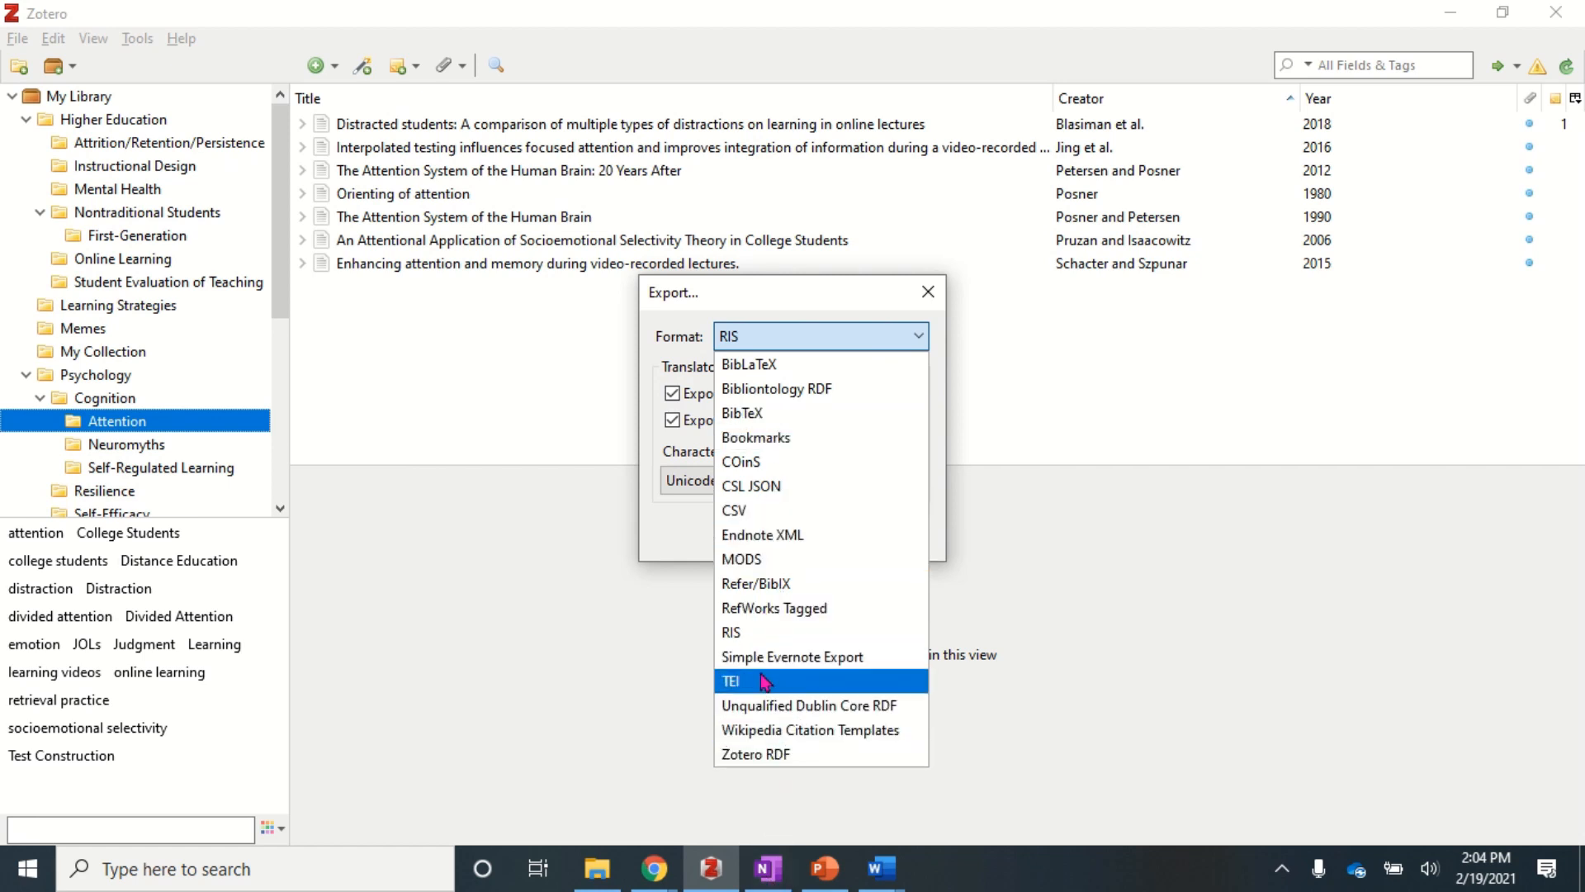
click(743, 634)
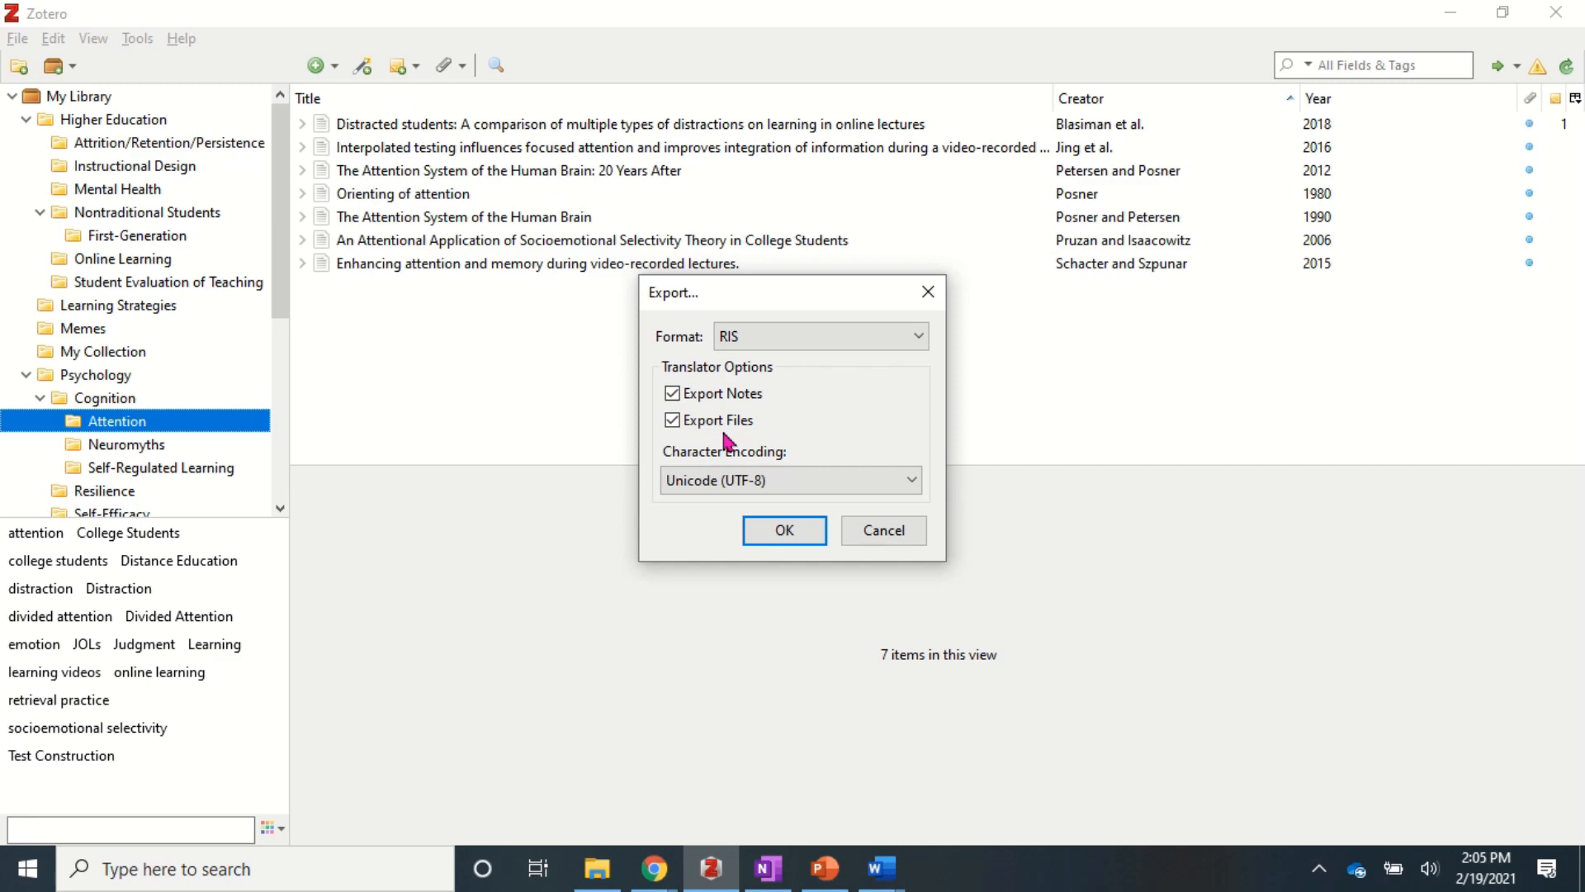
click(785, 533)
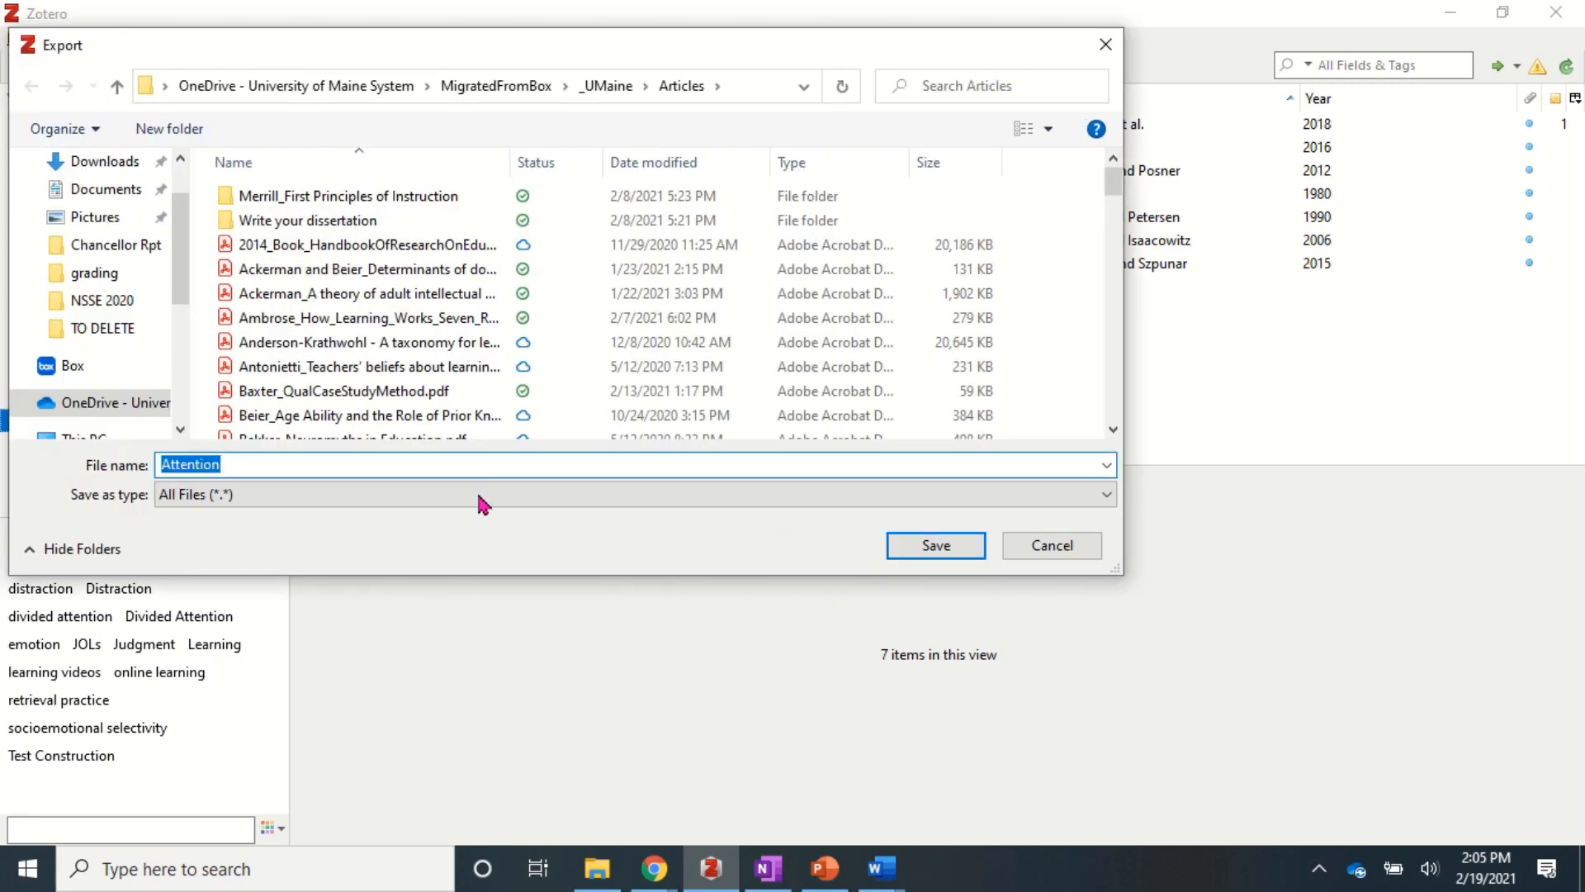
click(927, 552)
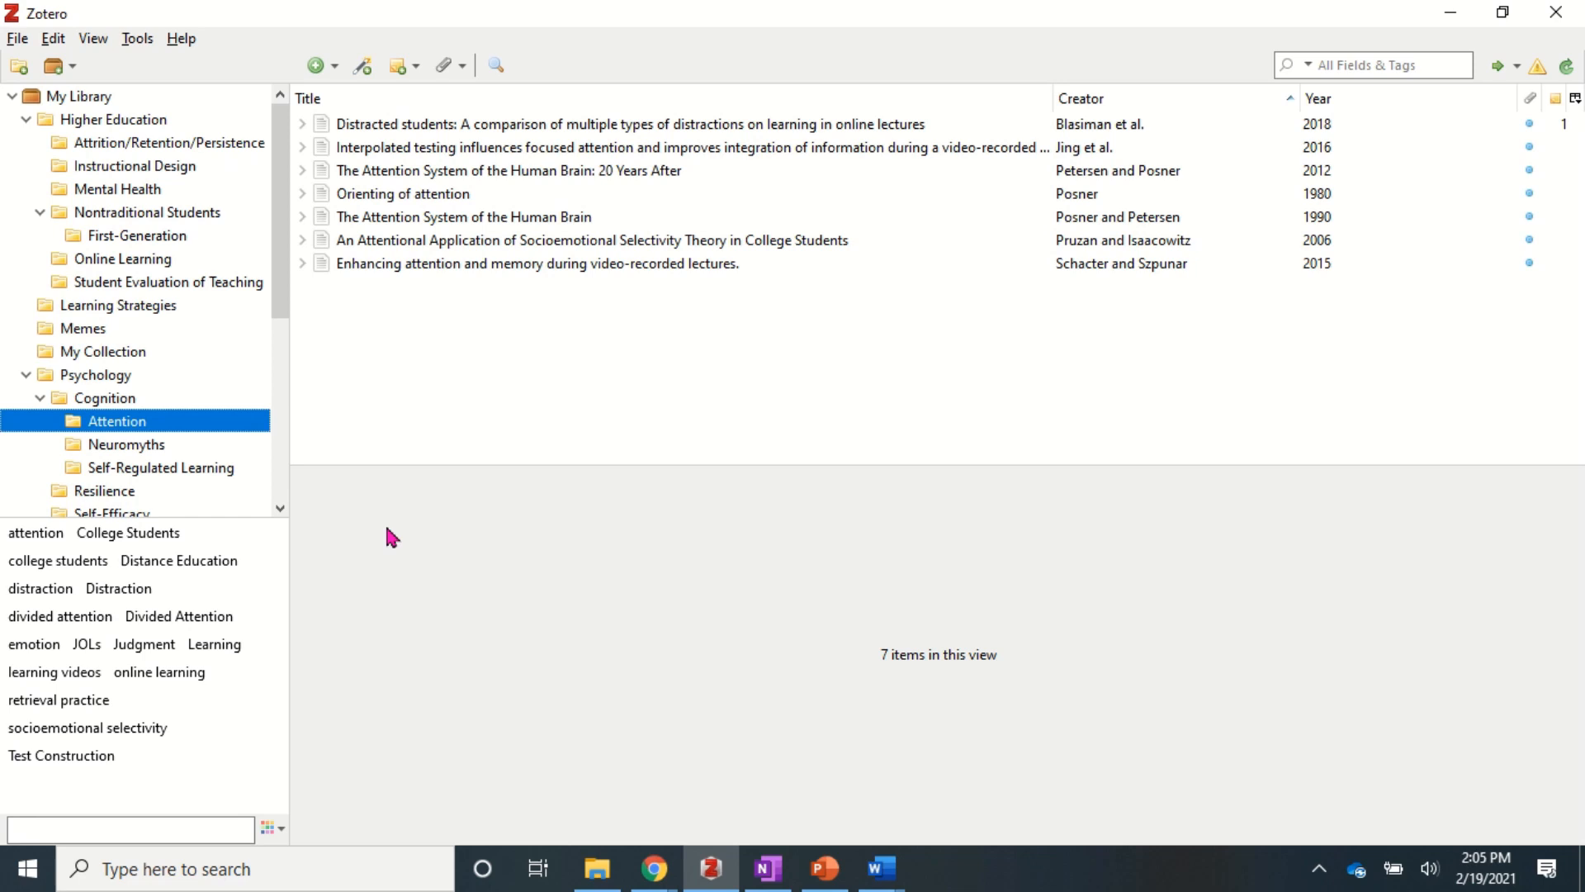
- Copy an APA 7th edition bibliography of the Attention collection's 7 items to the clipboard
right_click(120, 426)
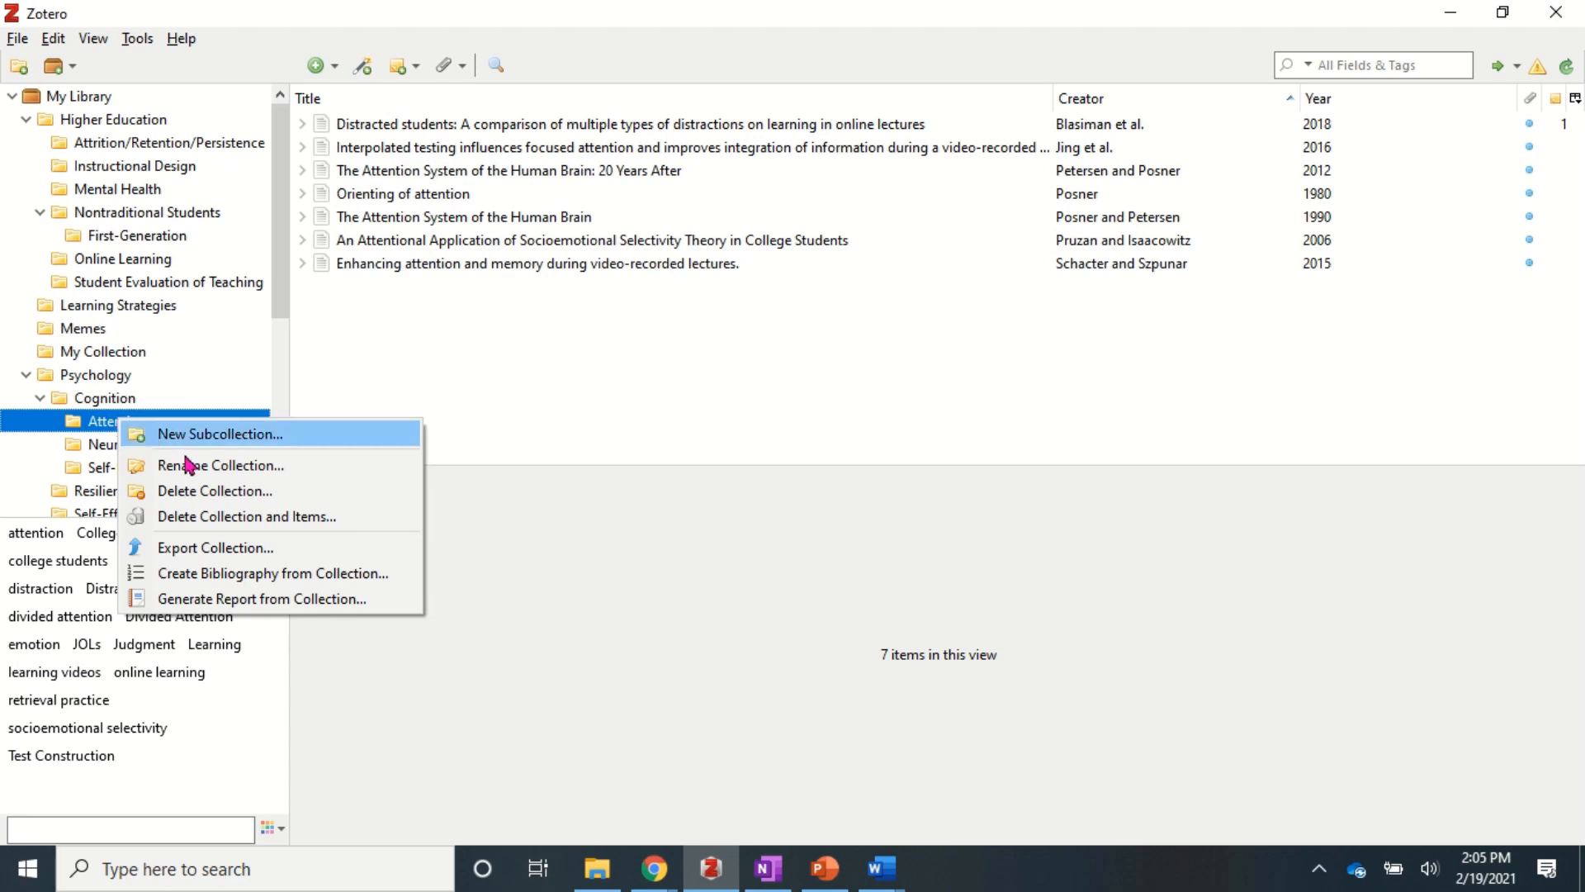
click(246, 582)
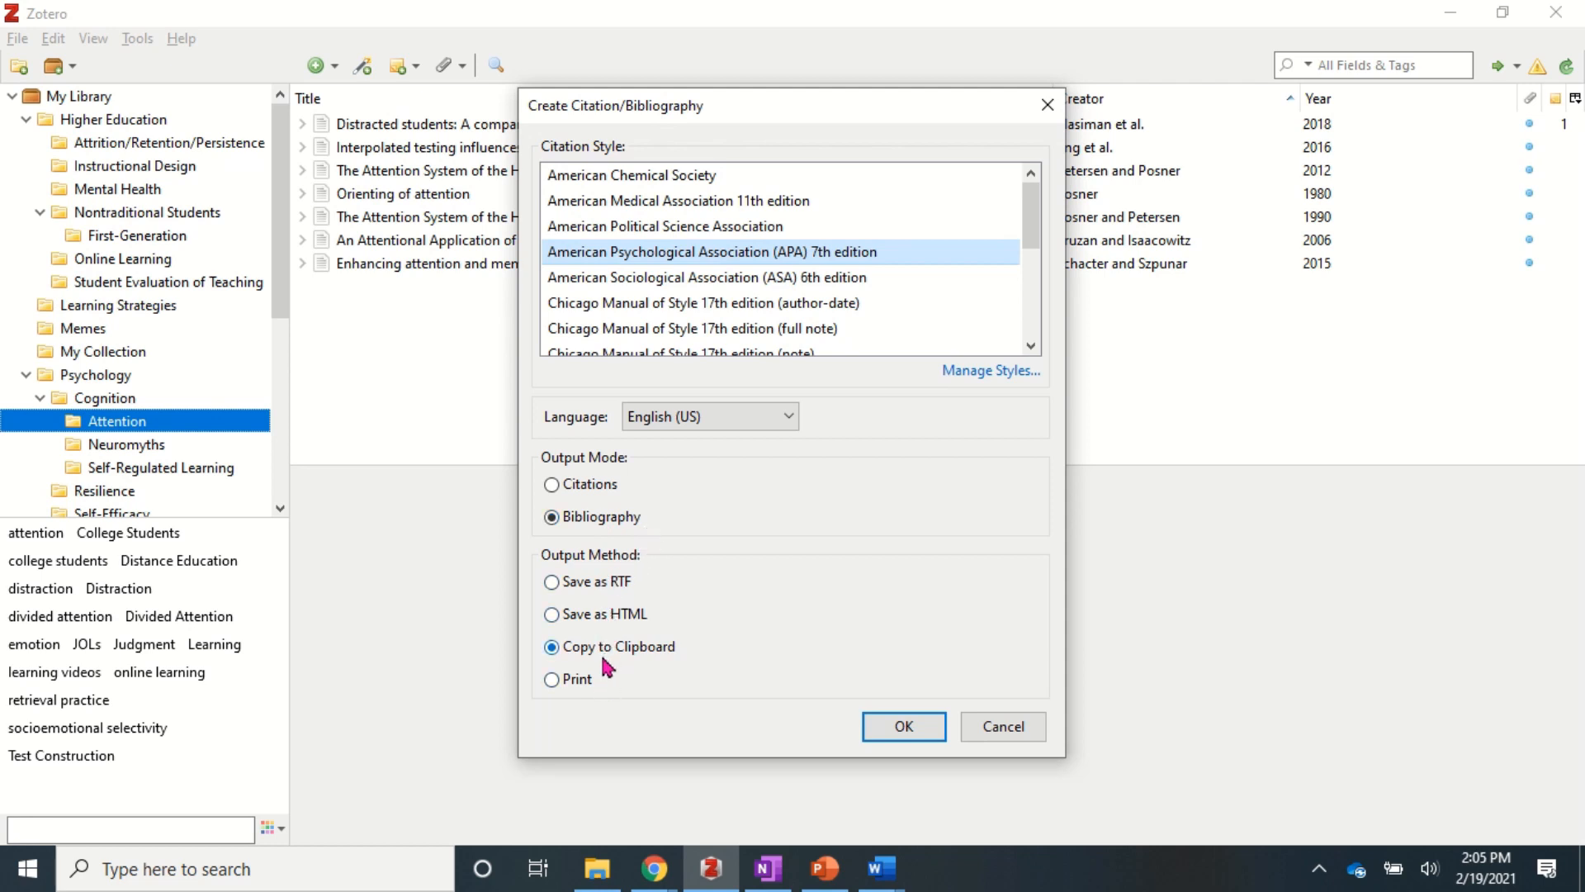
click(902, 725)
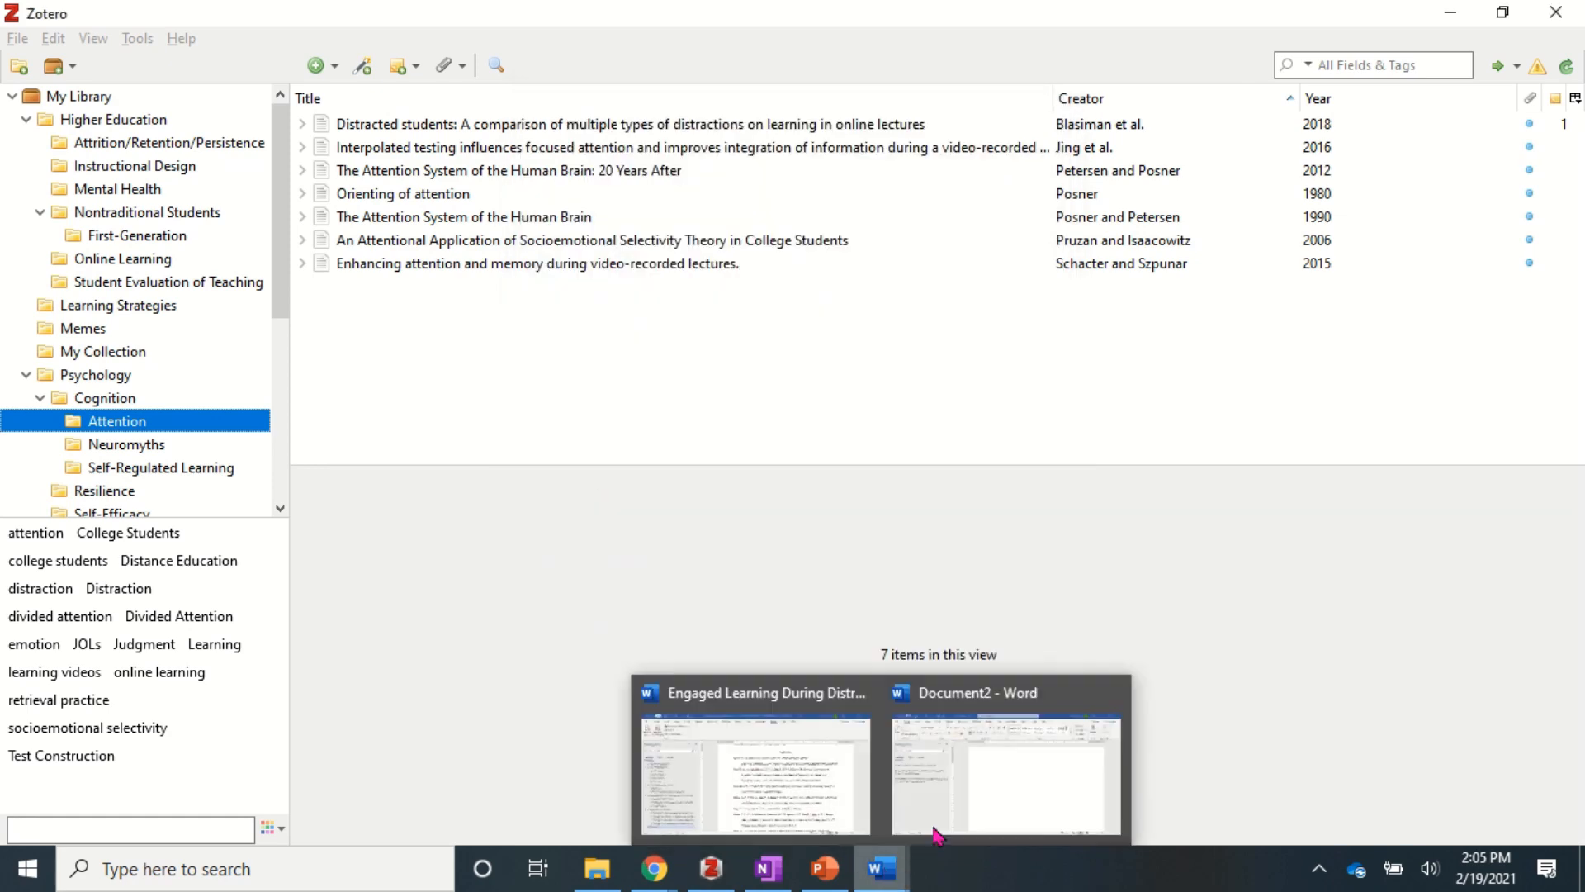
- Paste the APA reference list into Word's Document2 and scroll through the references
click(962, 797)
click(29, 109)
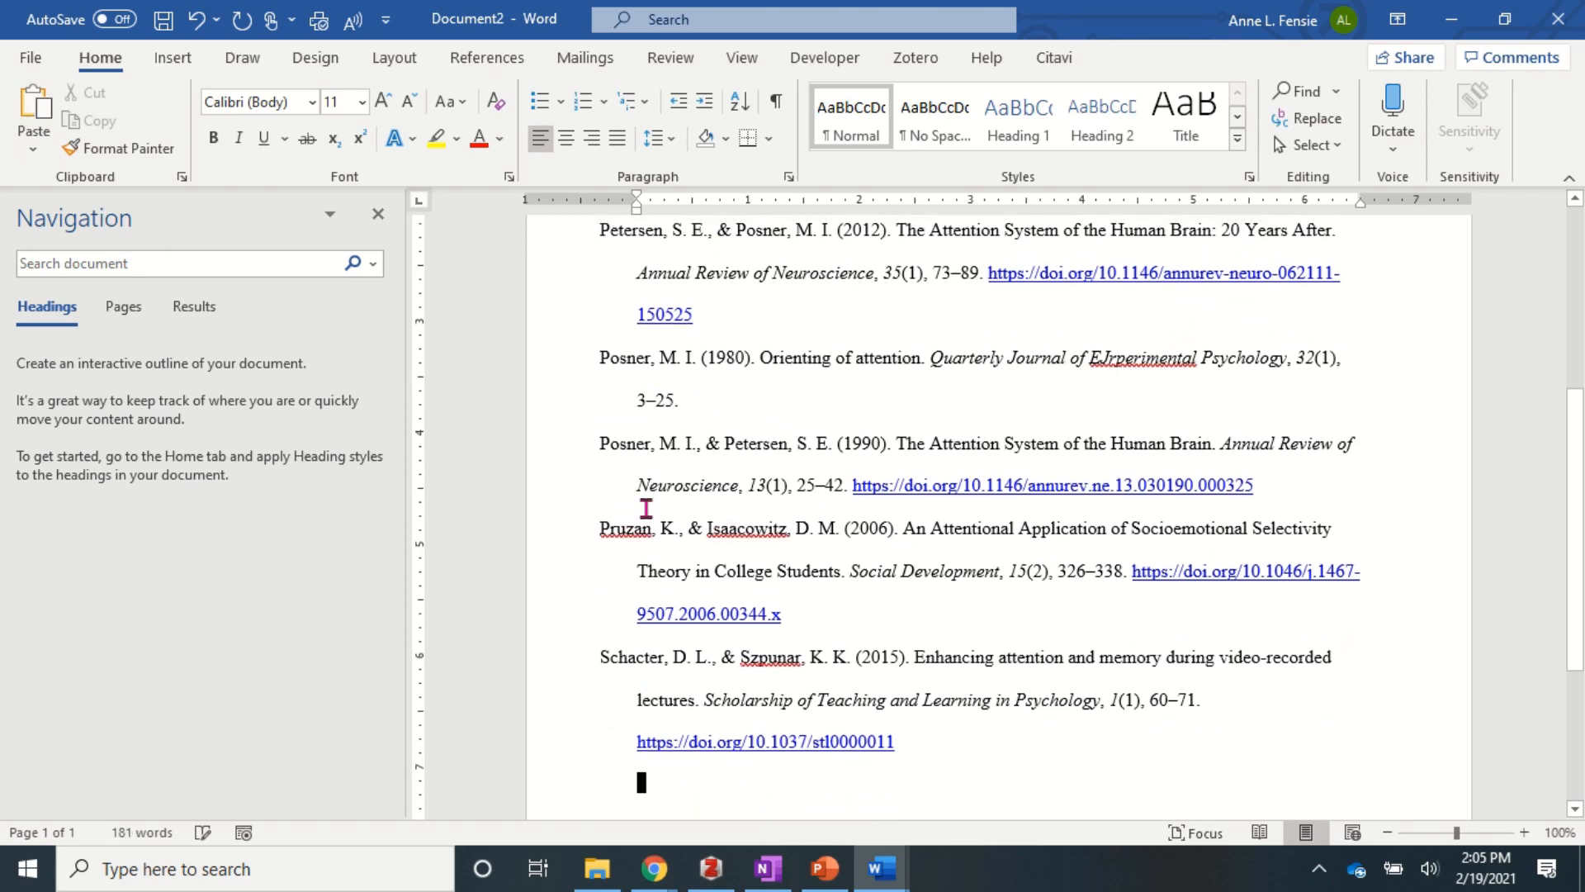
scroll(644, 510, up, 8)
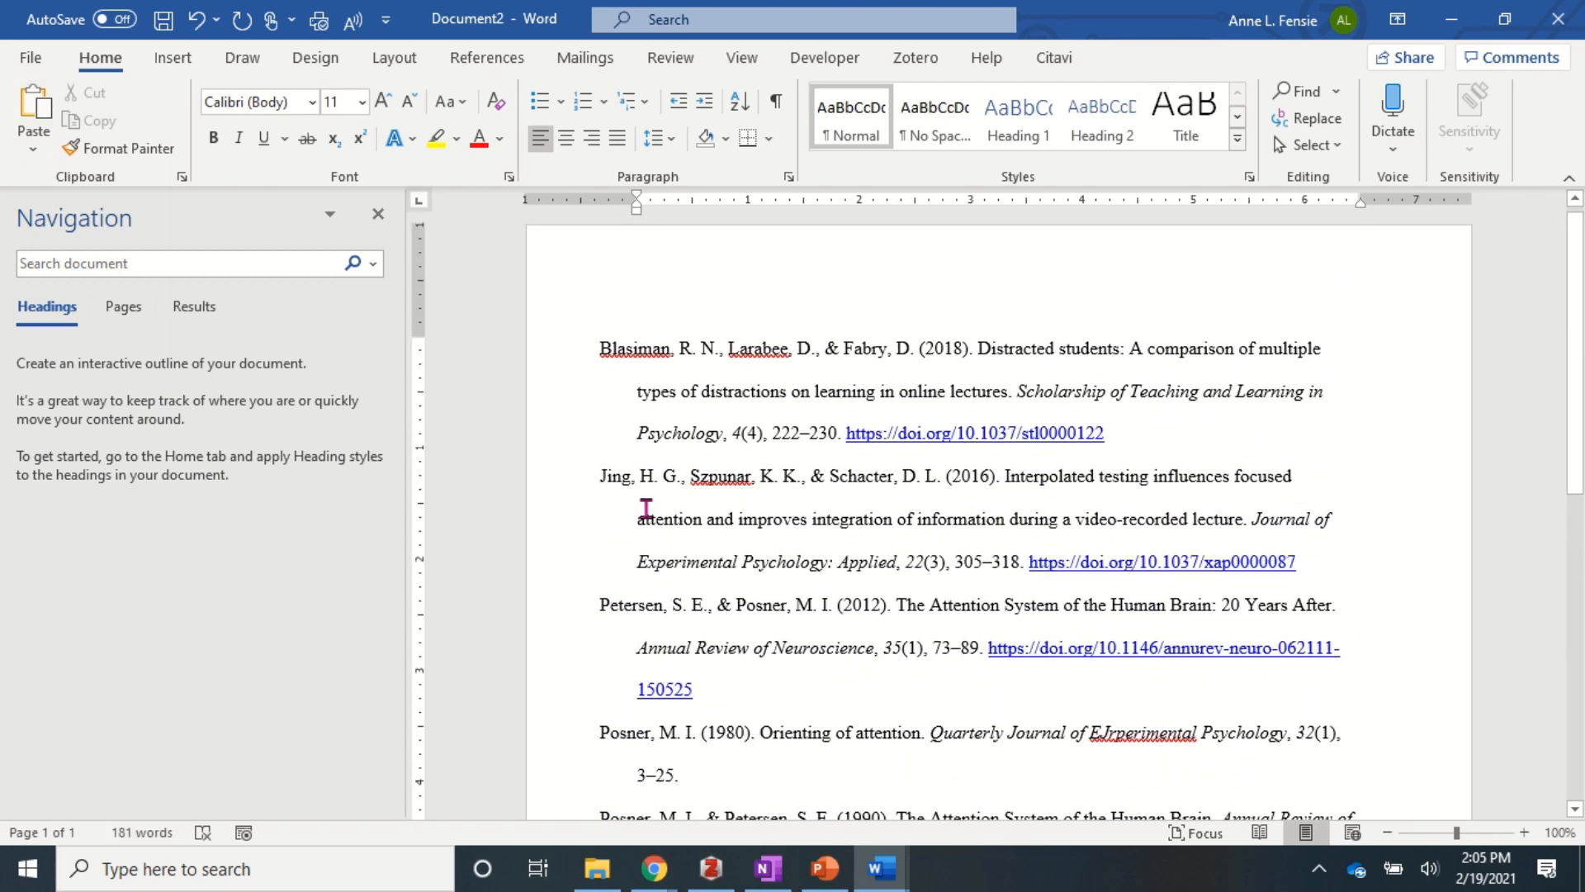
scroll(647, 508, down, 2)
scroll(645, 507, down, 4)
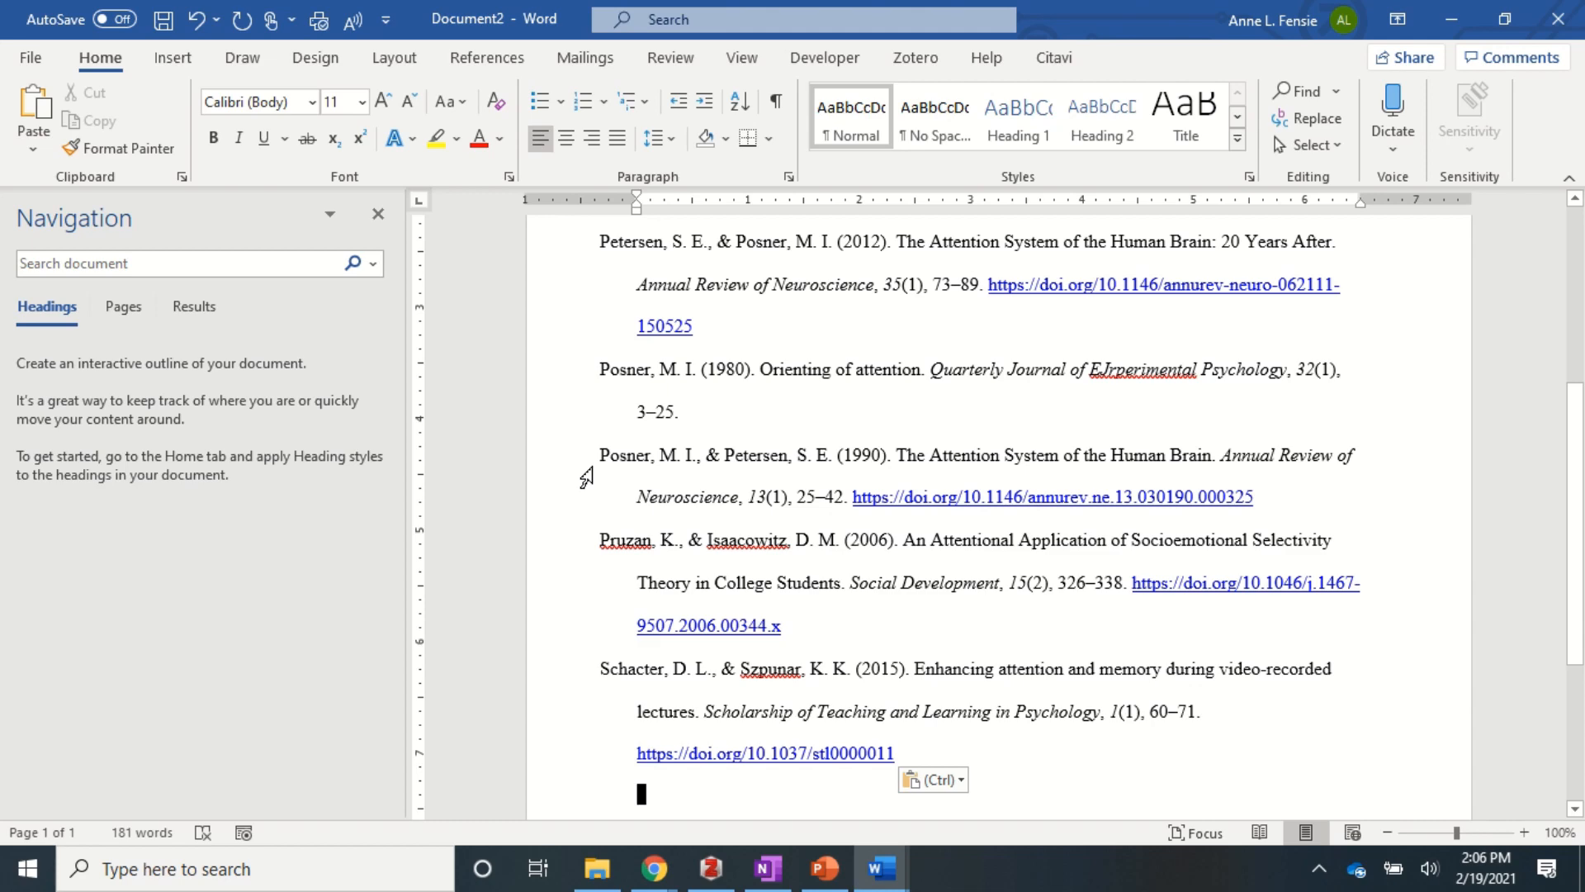
scroll(586, 477, up, 8)
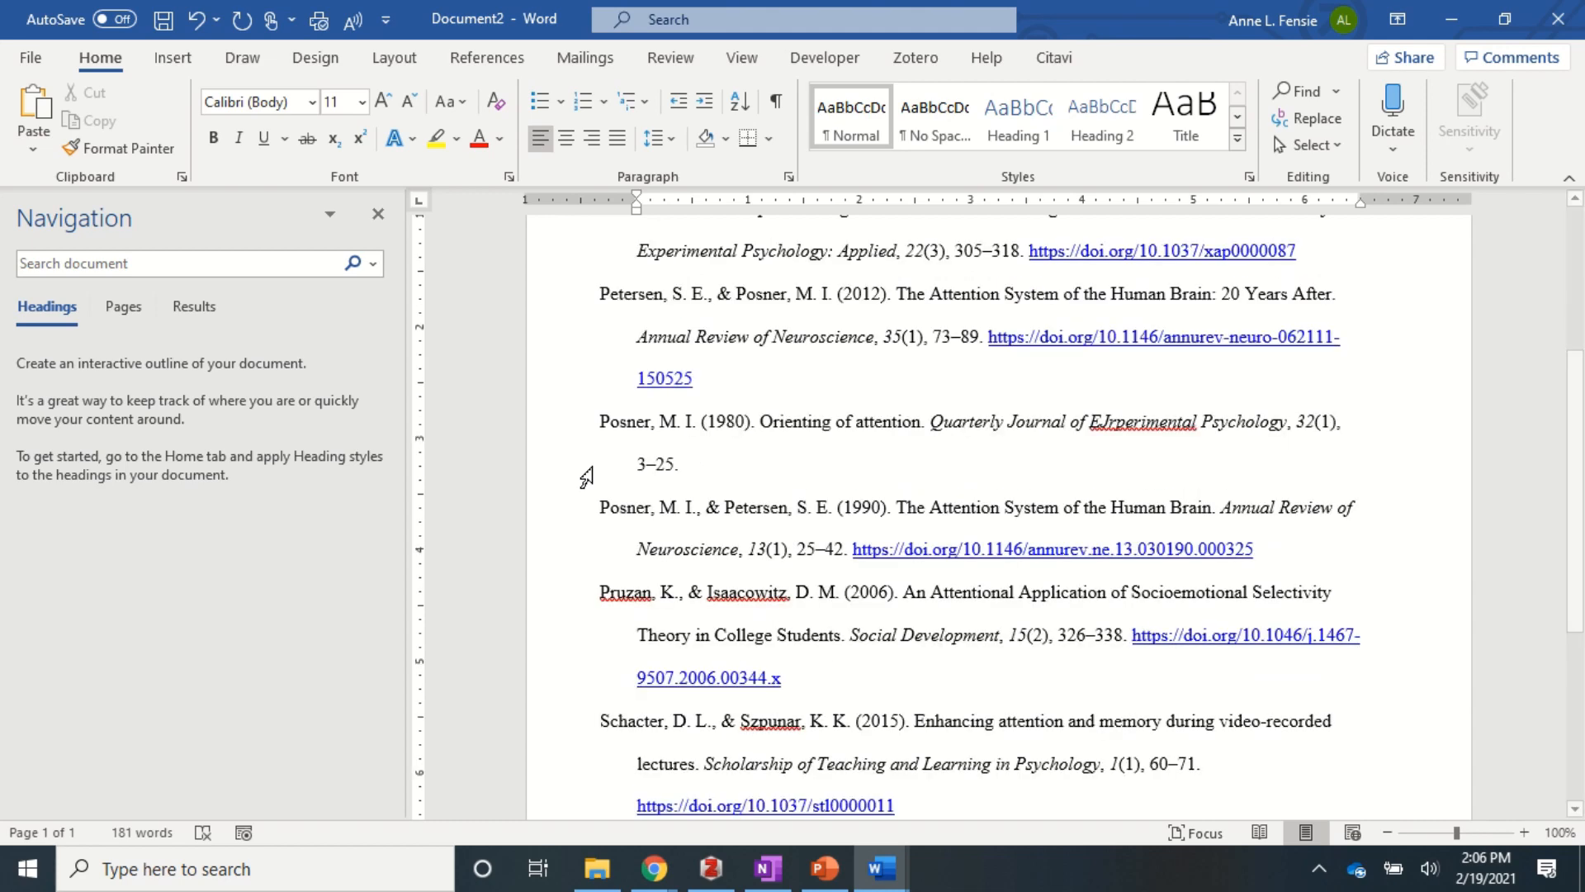
scroll(586, 477, up, 1)
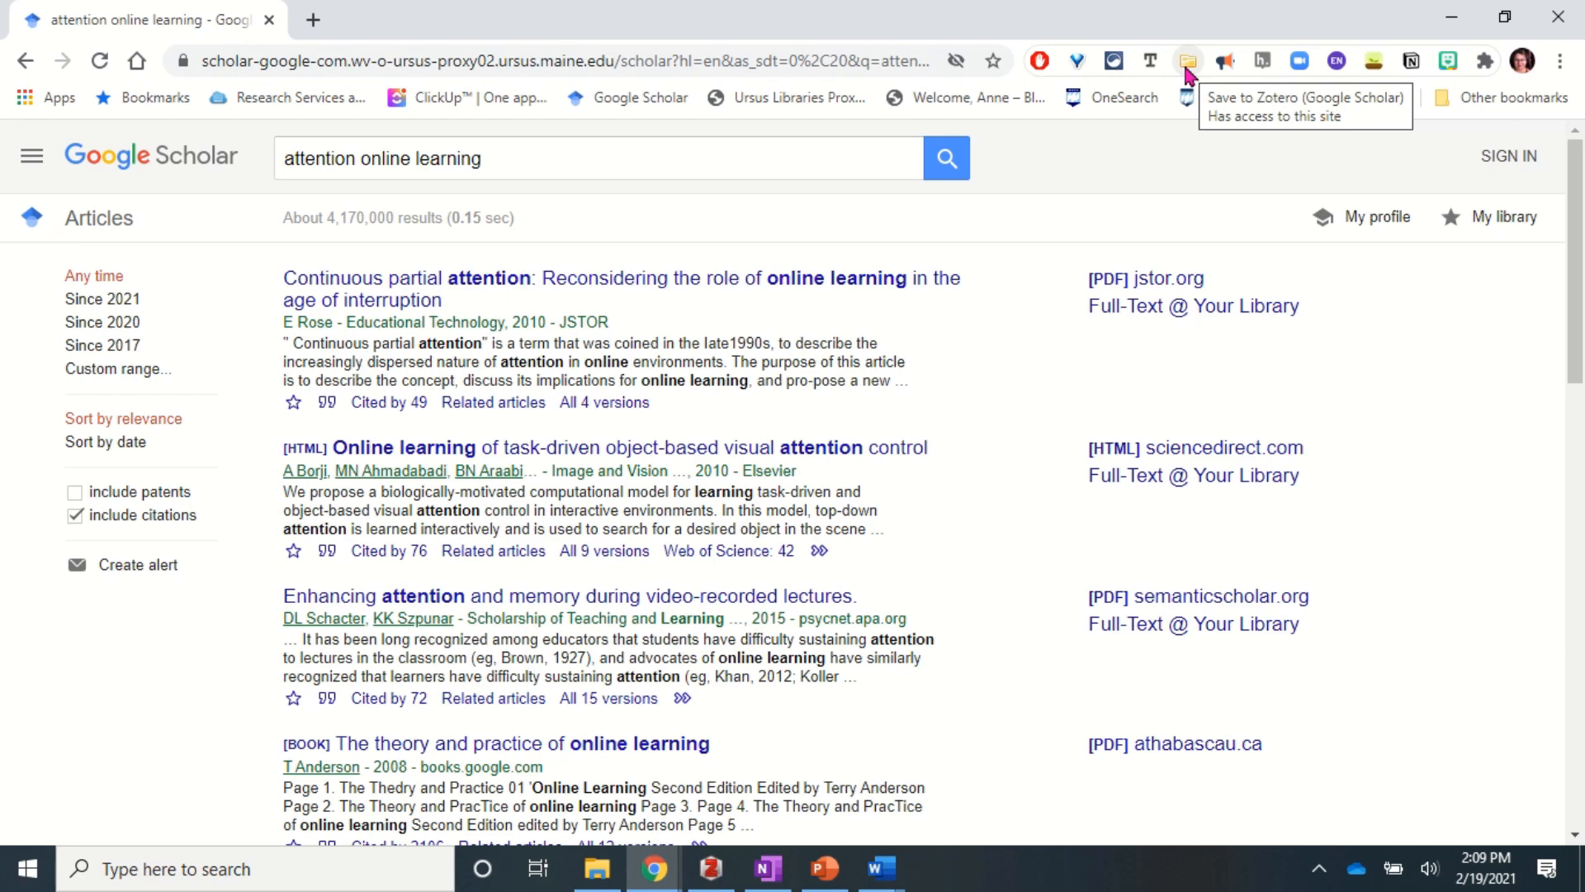
- Check results in the Zotero connector without saving, then open the Continuous partial attention article
click(1187, 71)
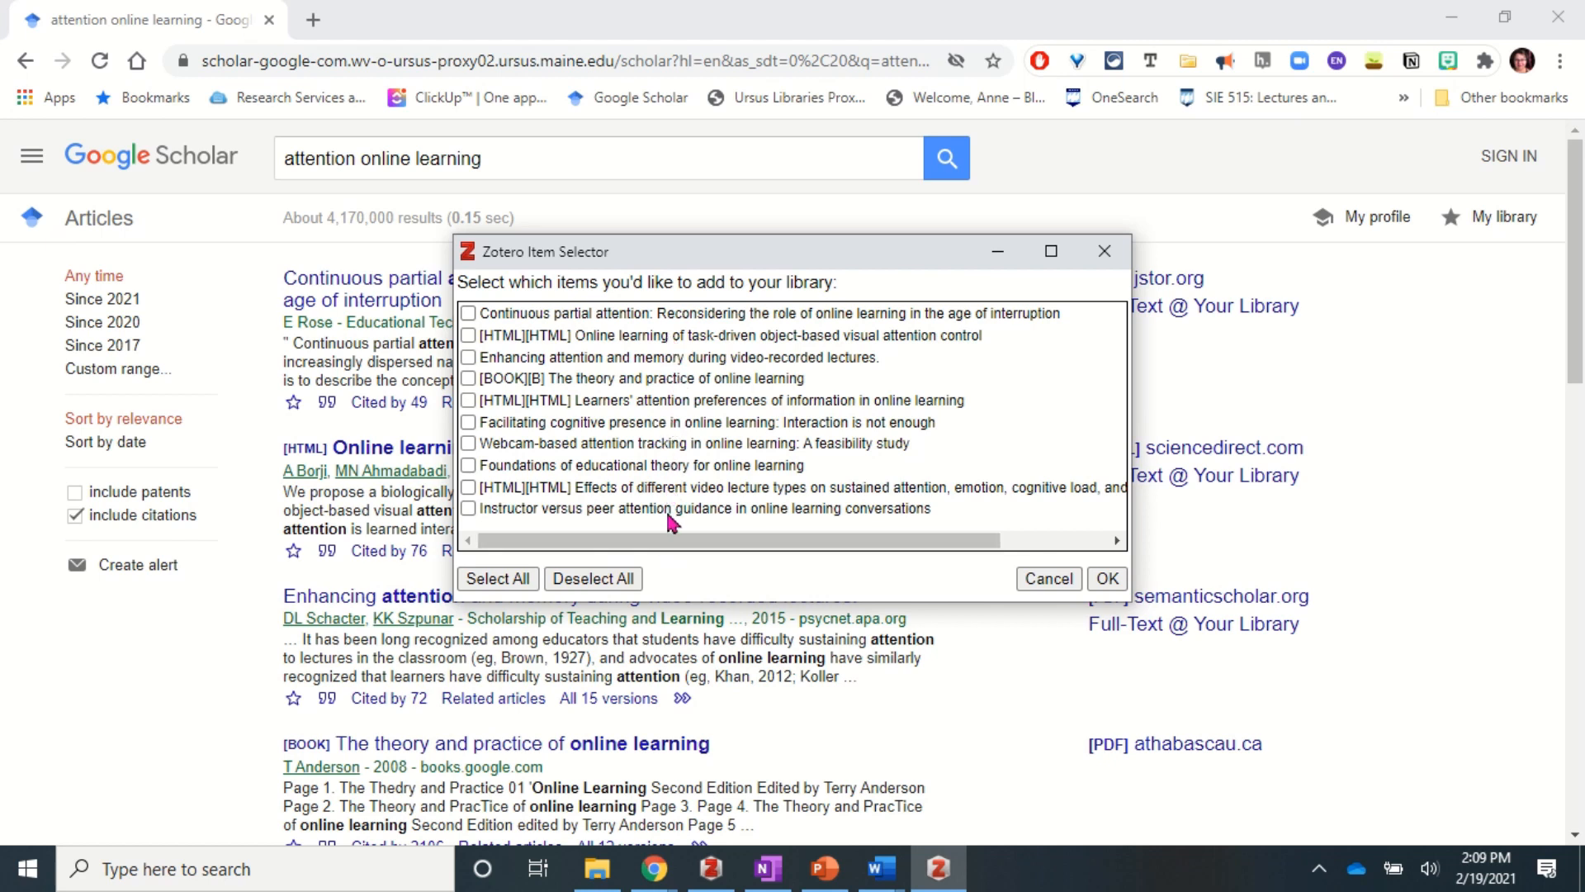
click(468, 313)
click(468, 357)
click(468, 312)
click(468, 357)
click(1105, 252)
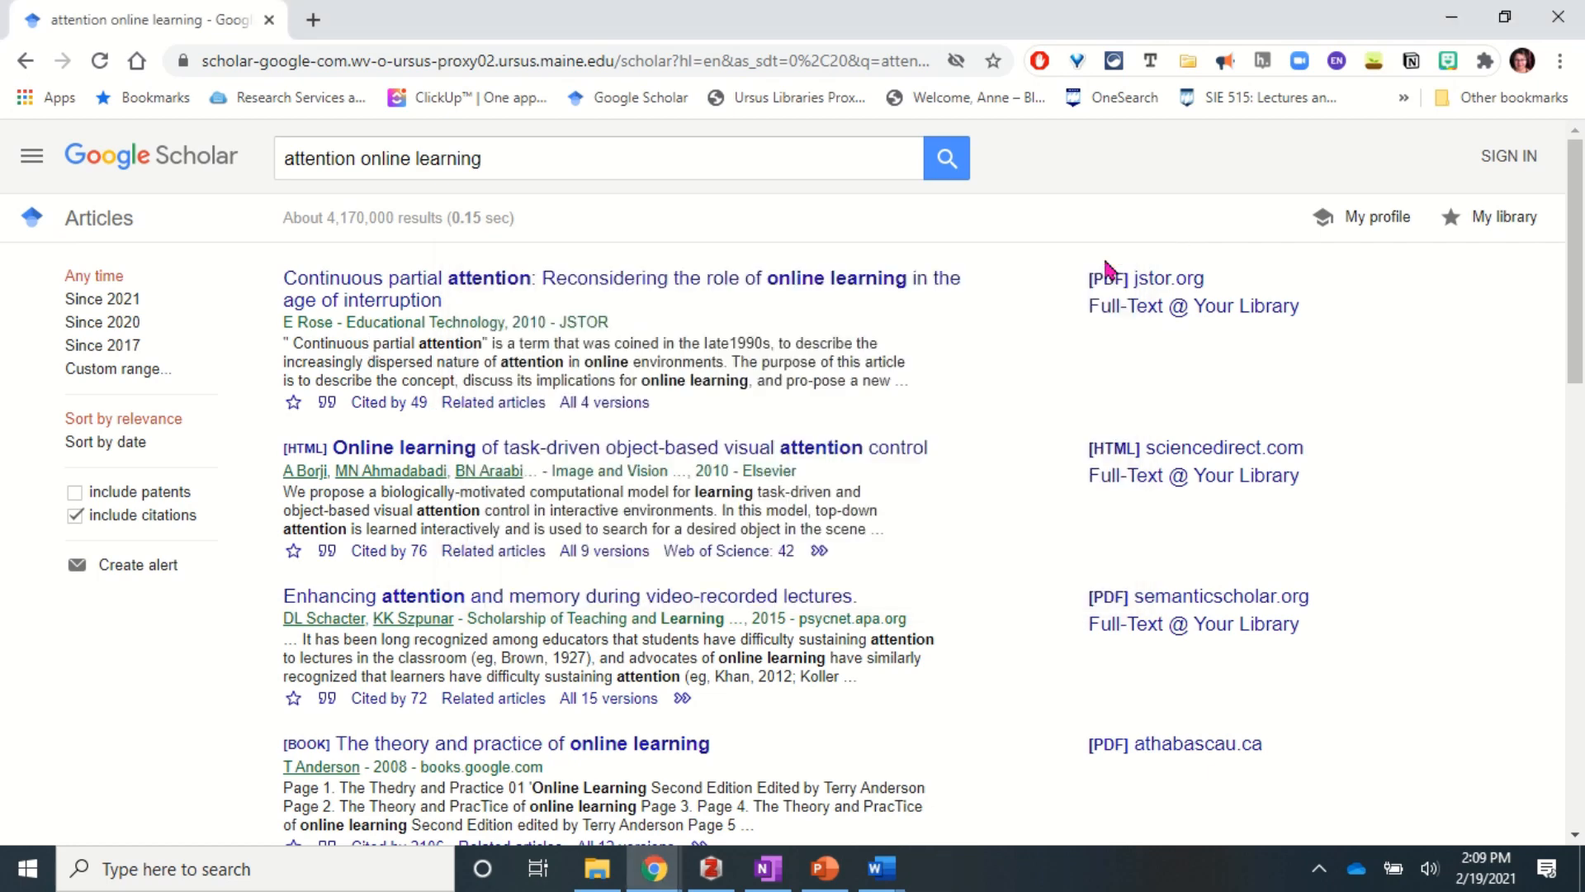
click(549, 284)
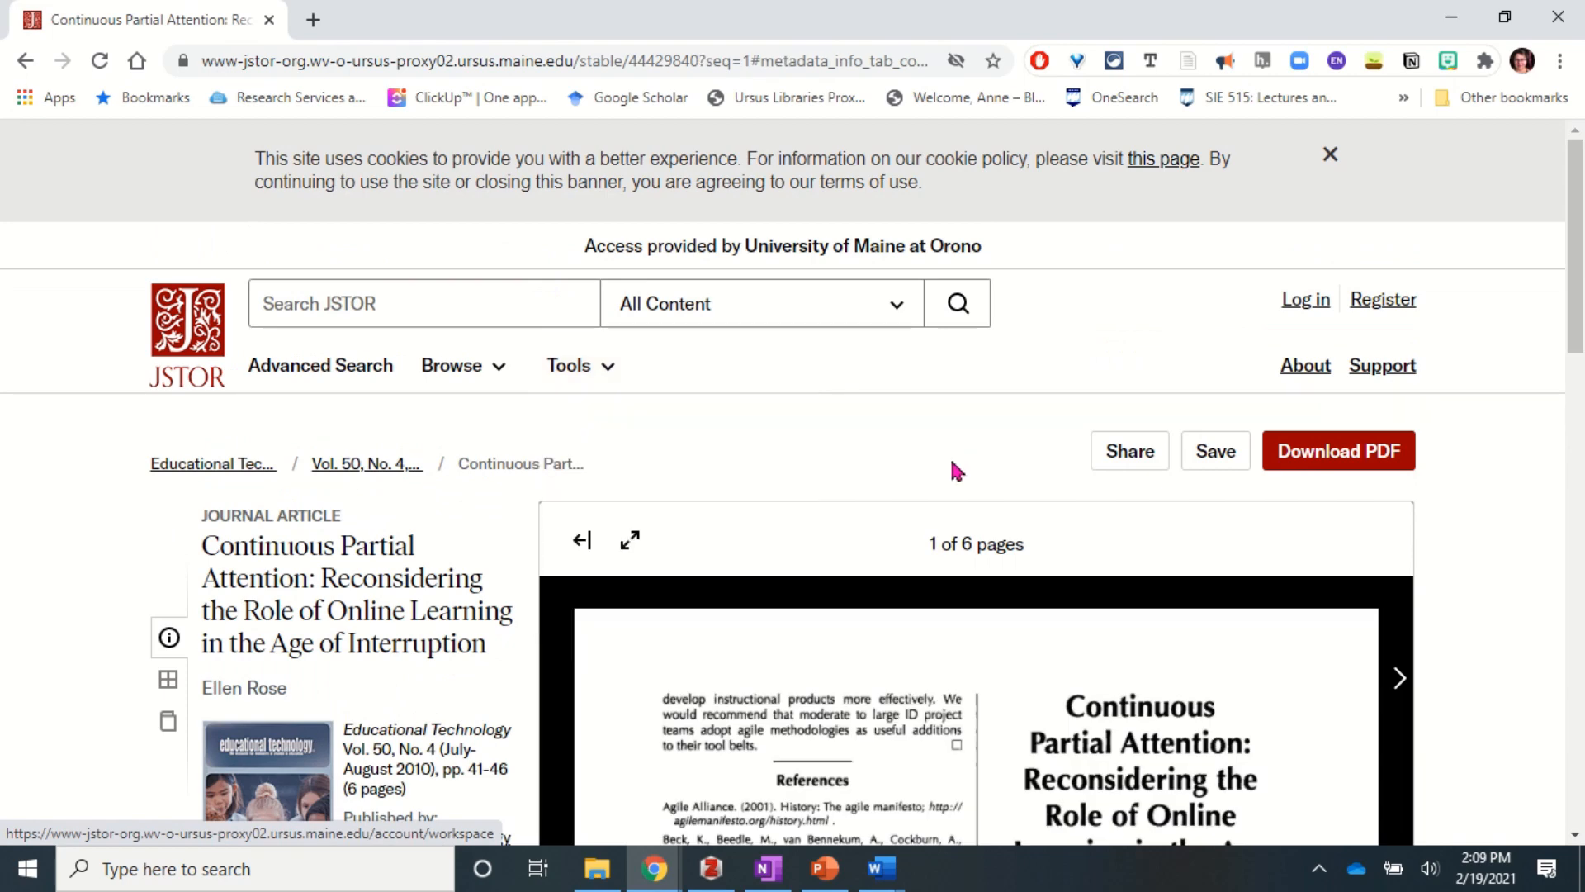
scroll(1522, 556, down, 2)
scroll(1521, 556, down, 4)
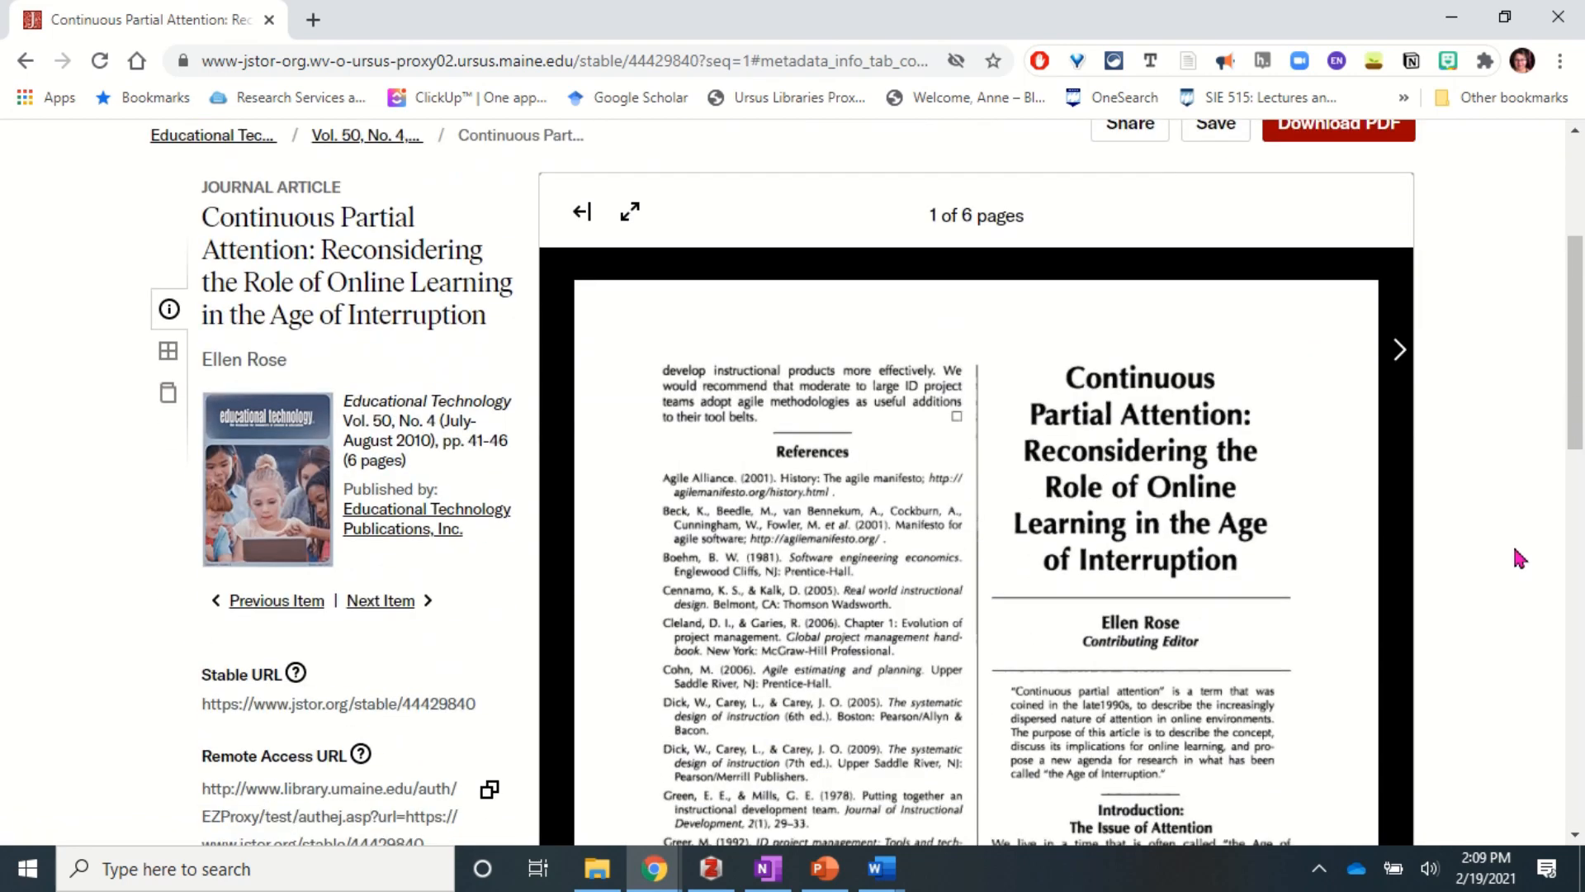
scroll(1207, 582, down, 5)
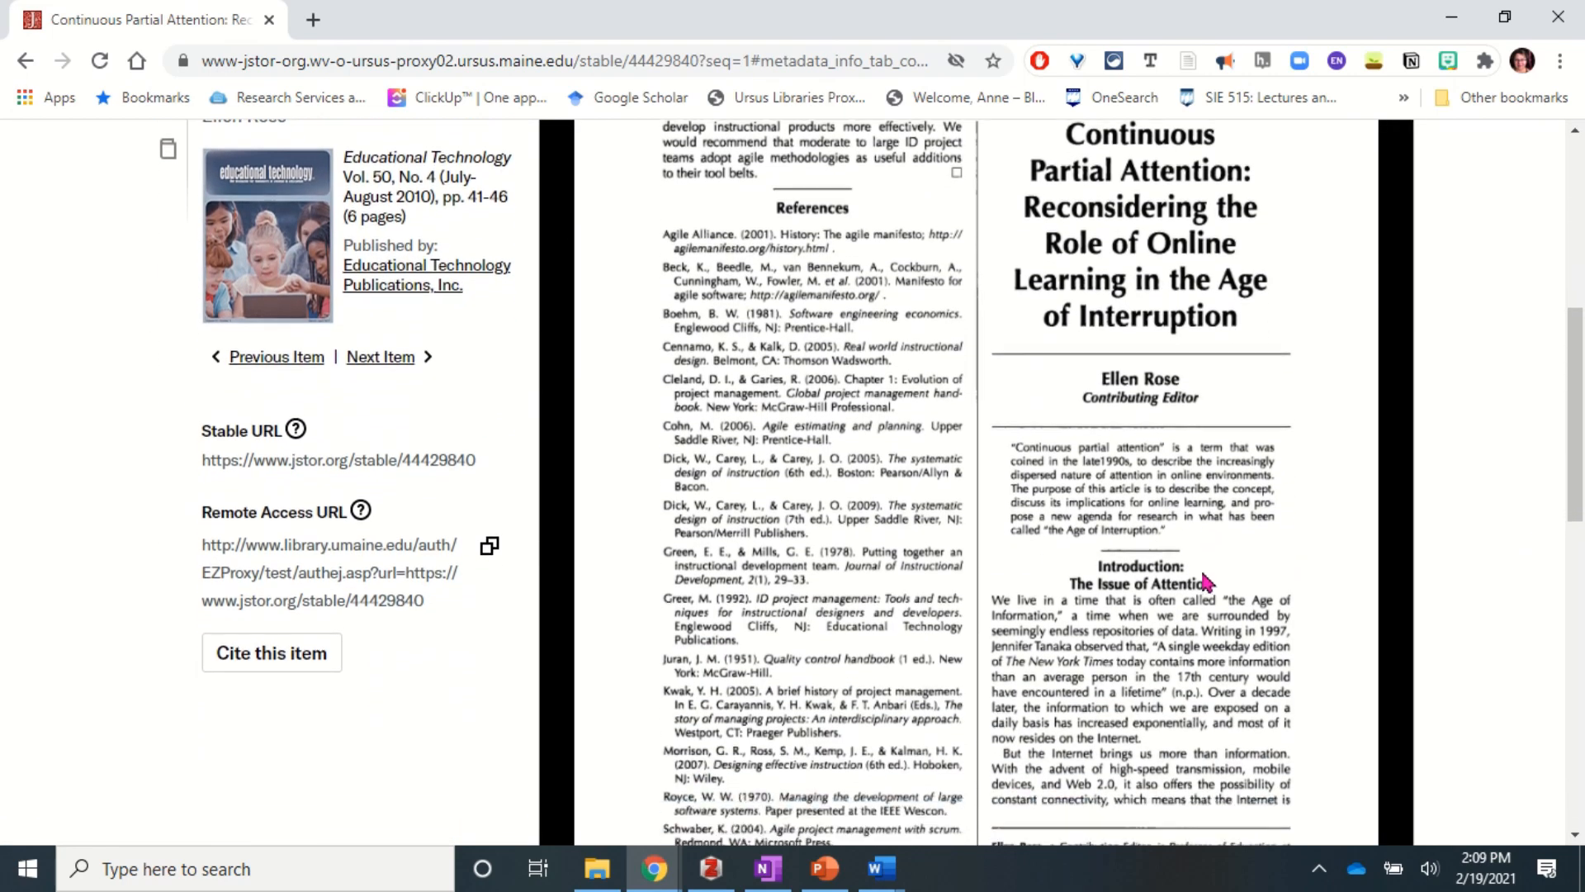
scroll(1207, 582, up, 11)
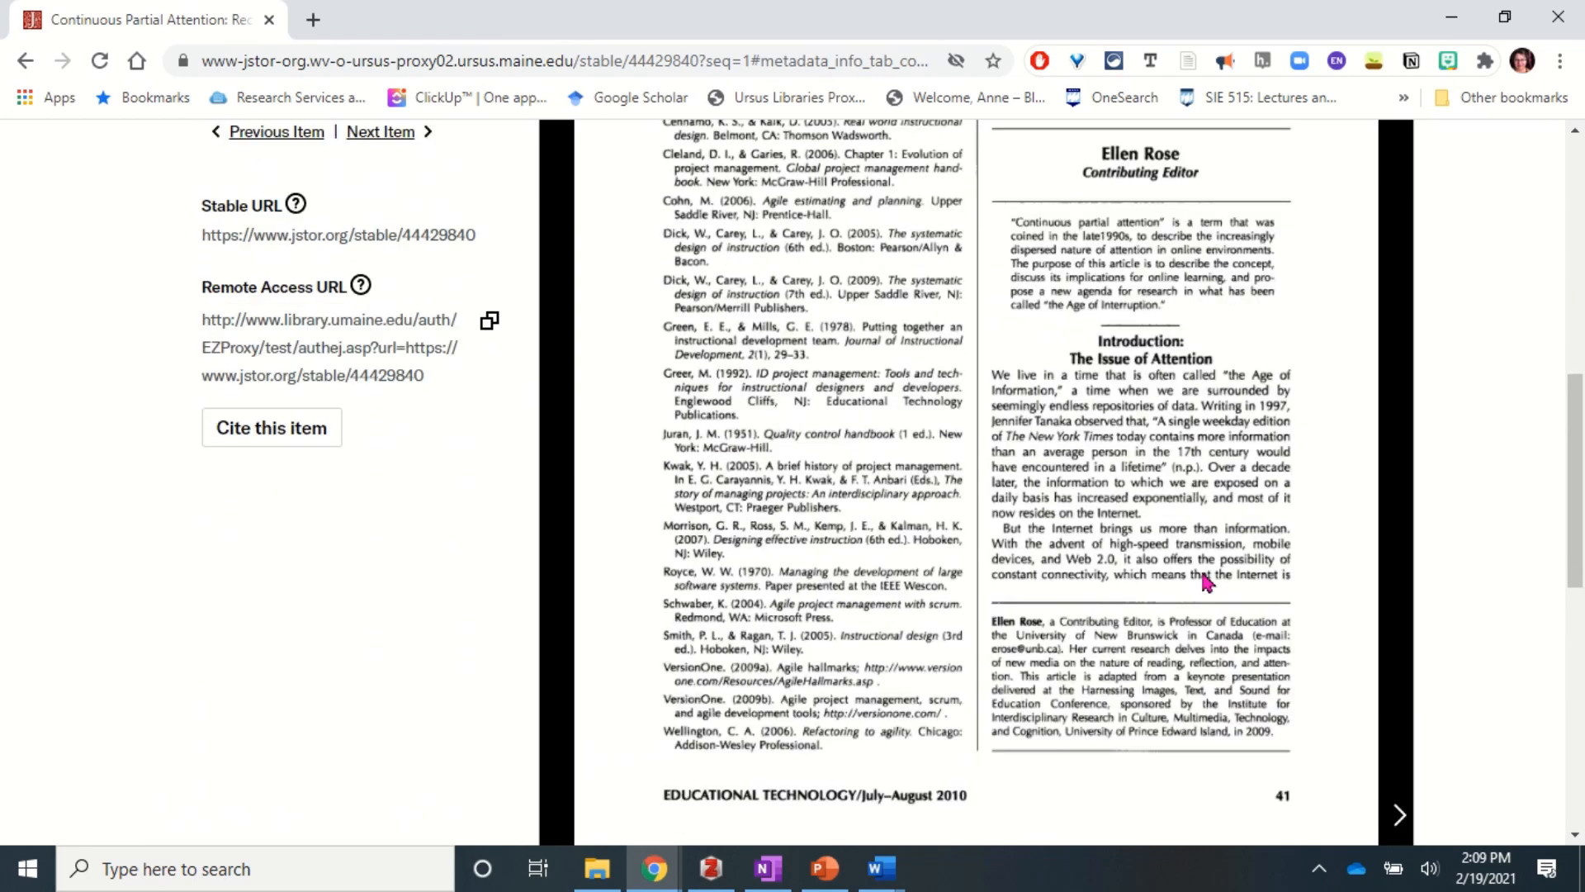
scroll(1207, 582, up, 1)
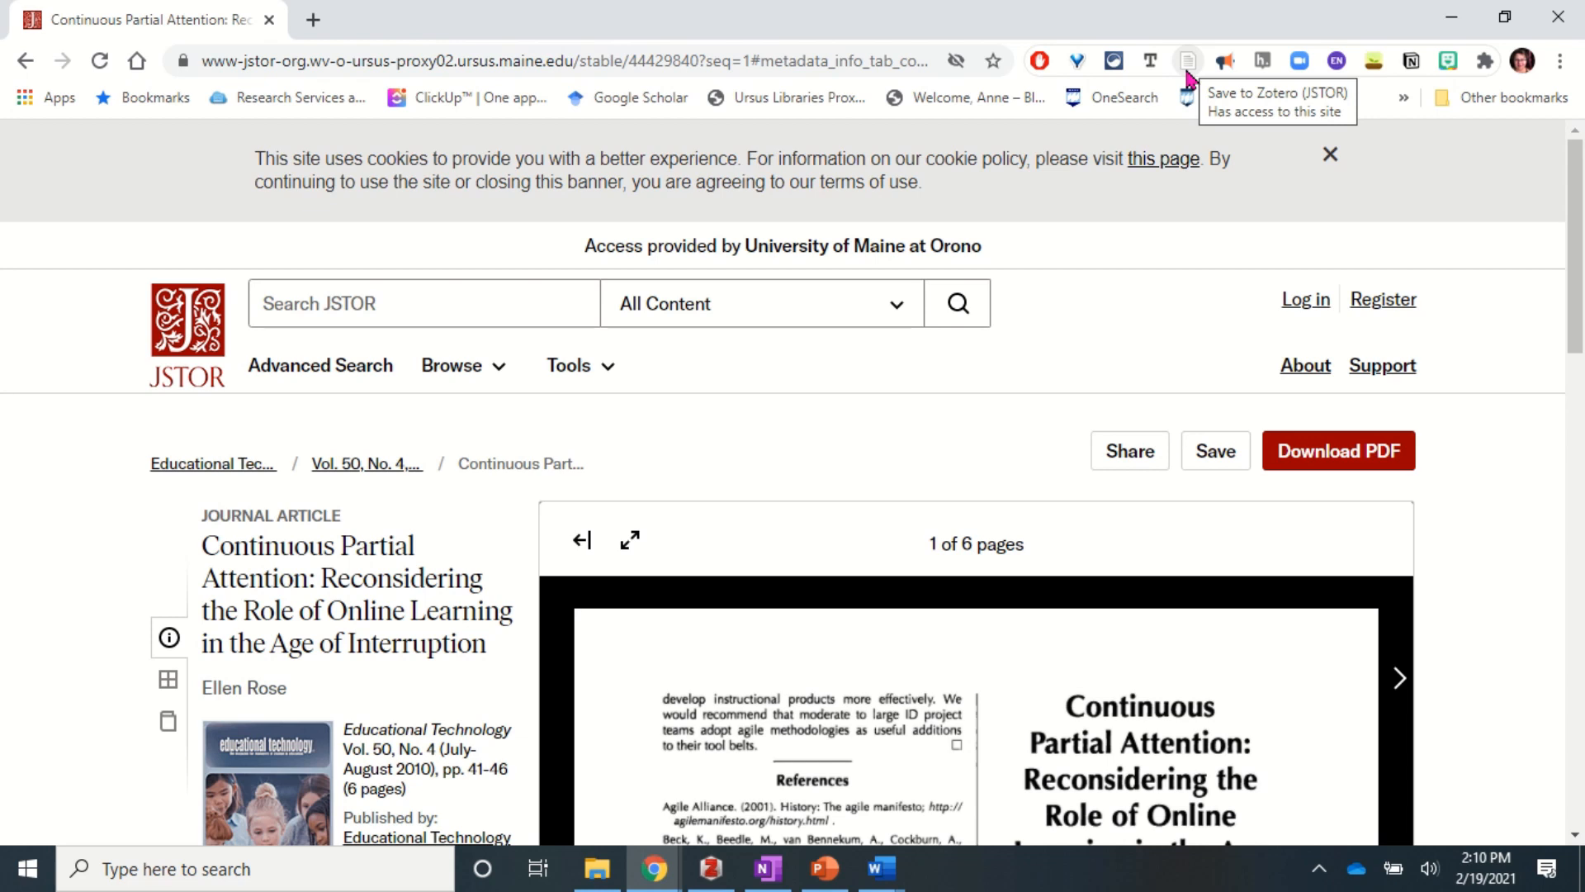
- Accept JSTOR's terms and open the Continuous Partial Attention full-text PDF
click(1303, 454)
click(867, 568)
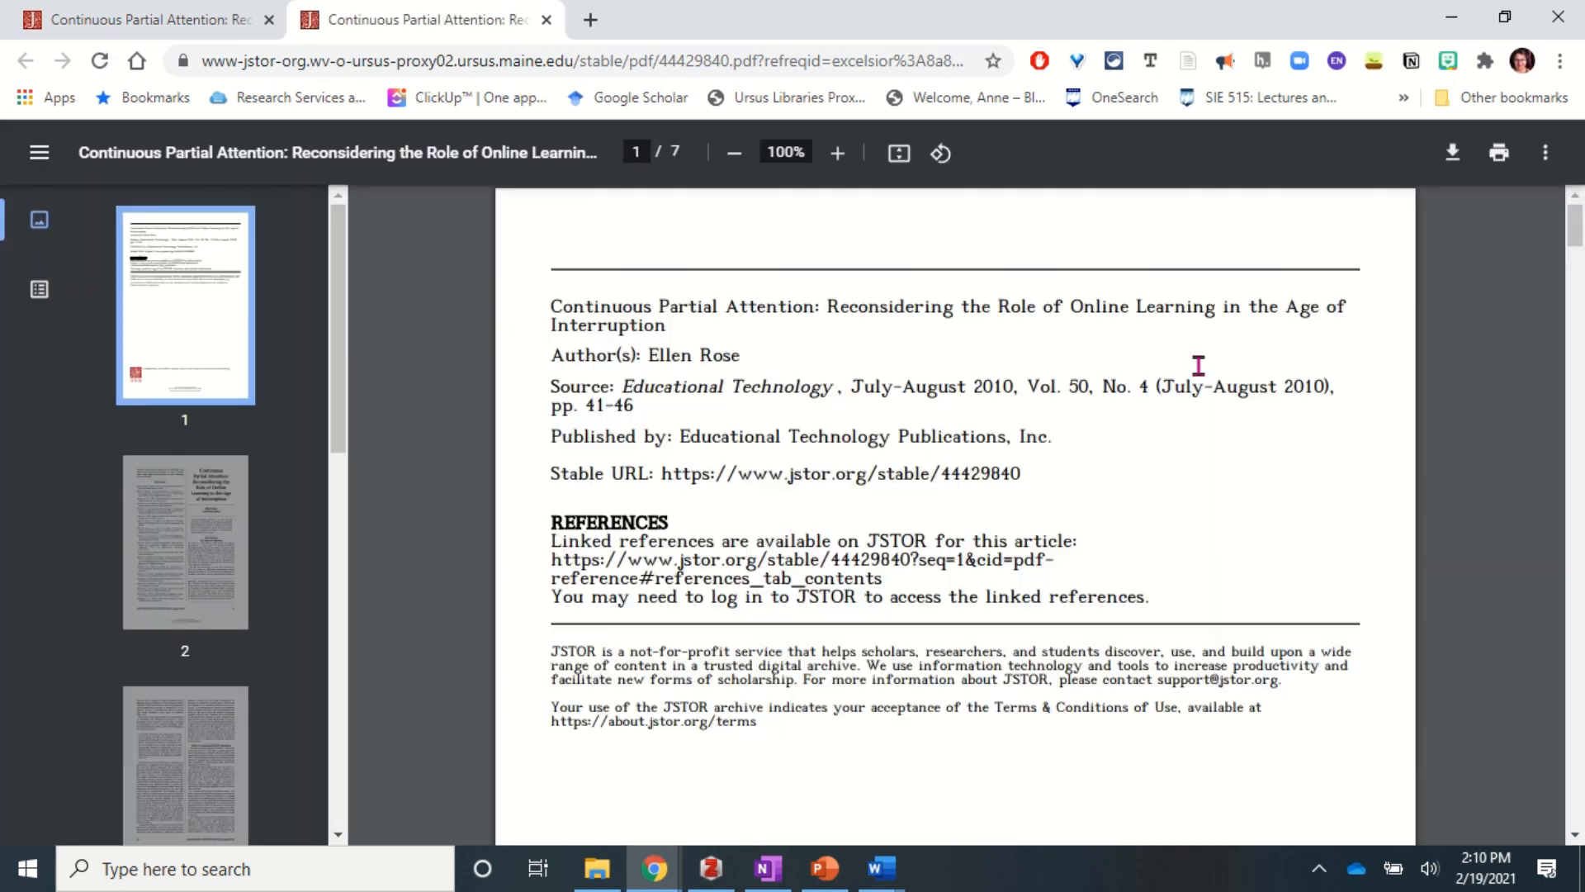
scroll(1097, 424, down, 3)
scroll(1098, 425, up, 3)
- Save the article and its PDF to Zotero, filed in My Library instead of Attention
click(1189, 64)
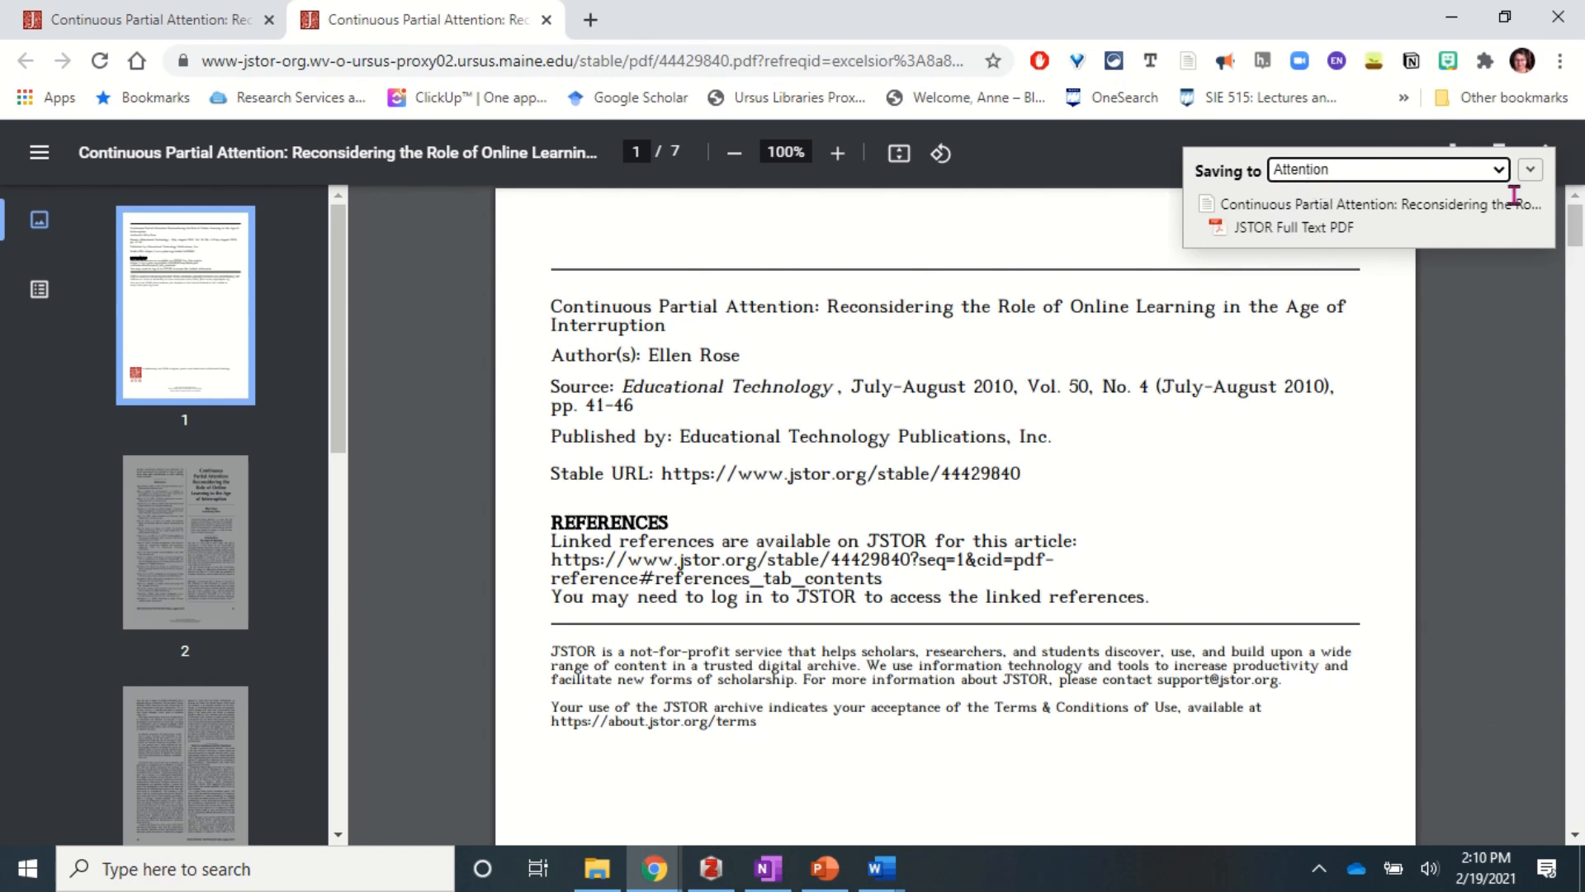
click(1499, 171)
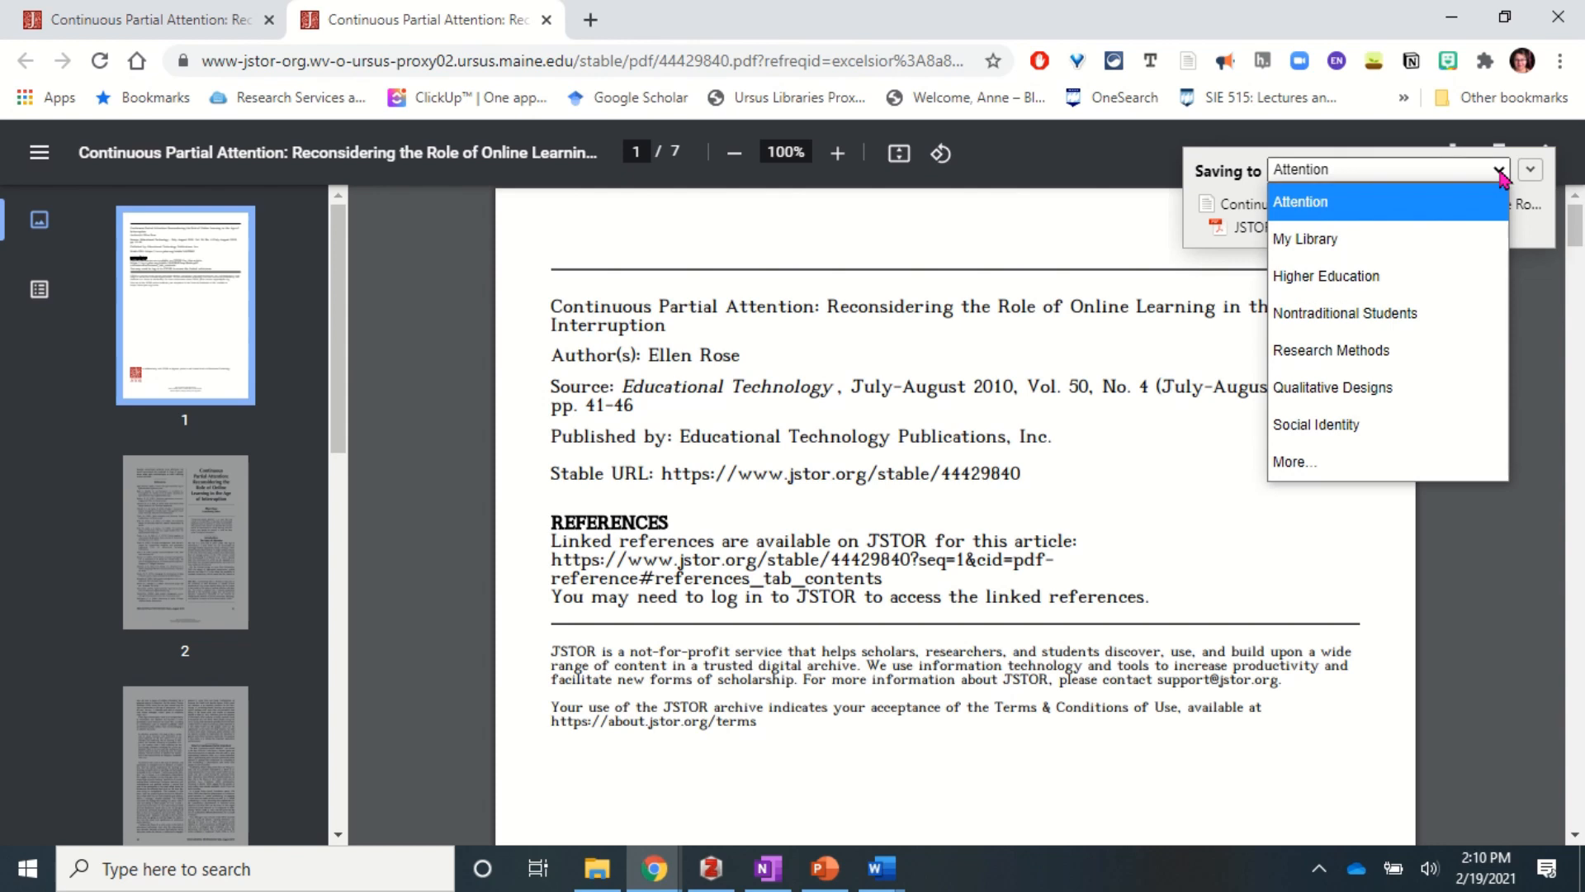
click(1293, 239)
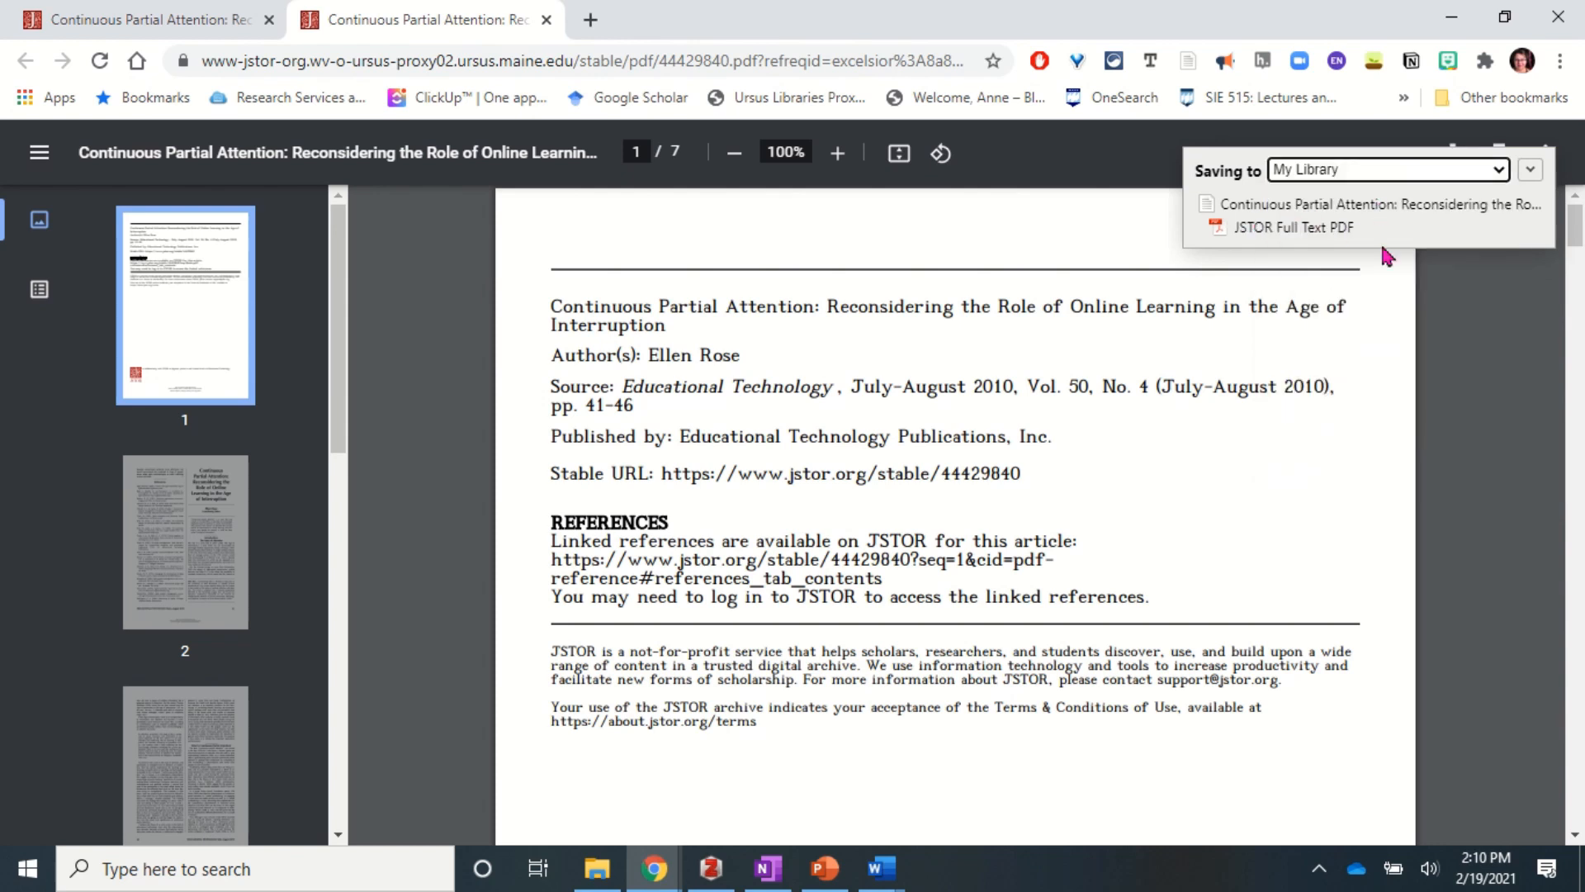
click(715, 877)
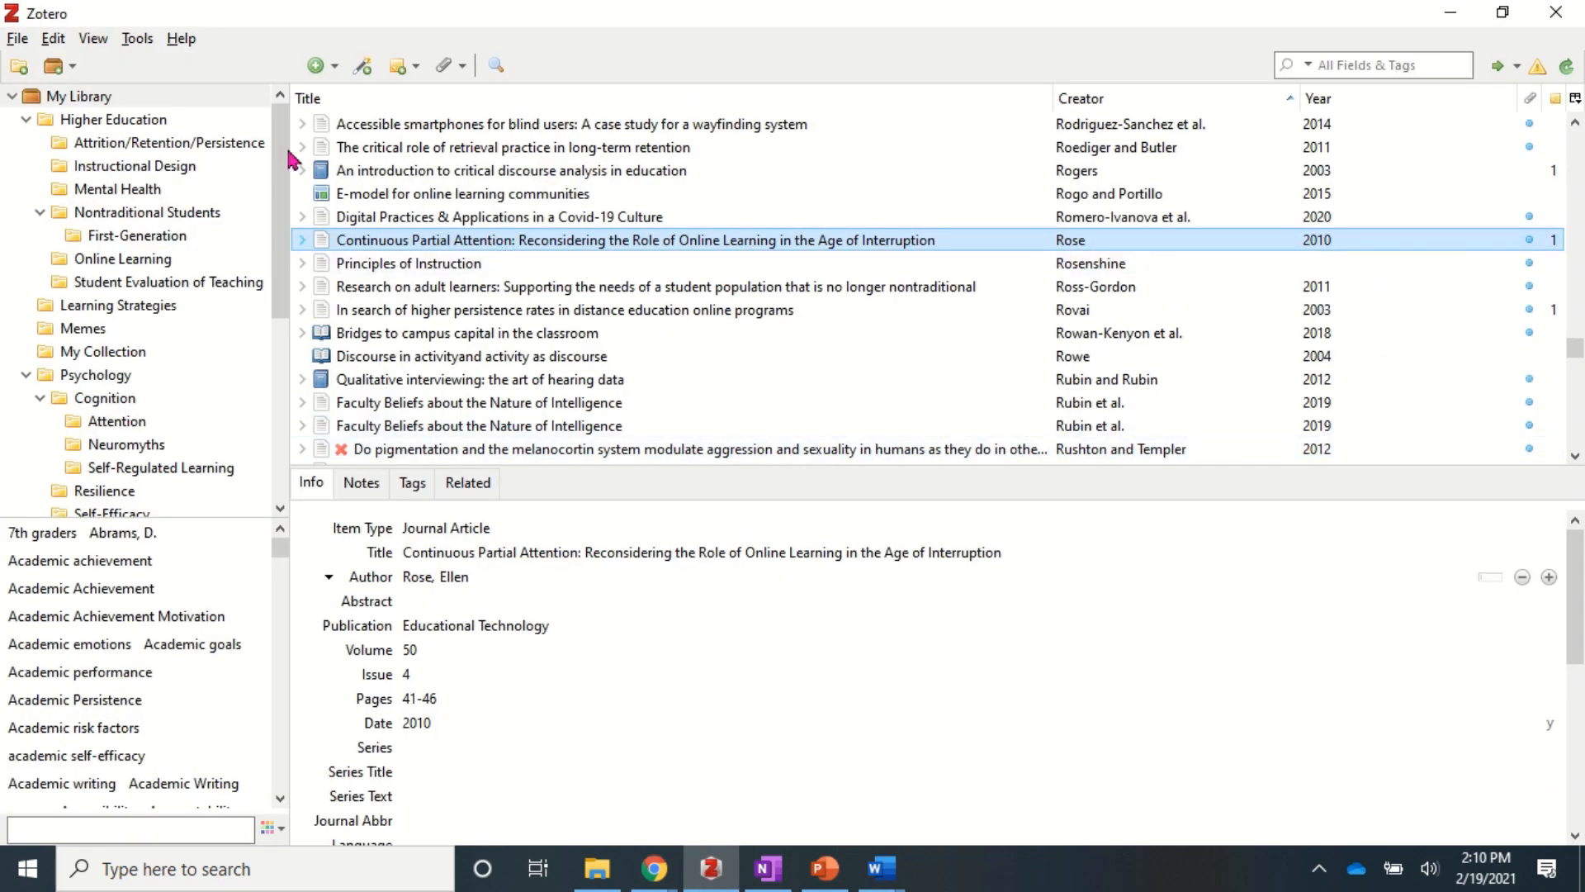
- View the Attention collection's 7 articles, then return to the Continuous Partial Attention PDF
click(115, 429)
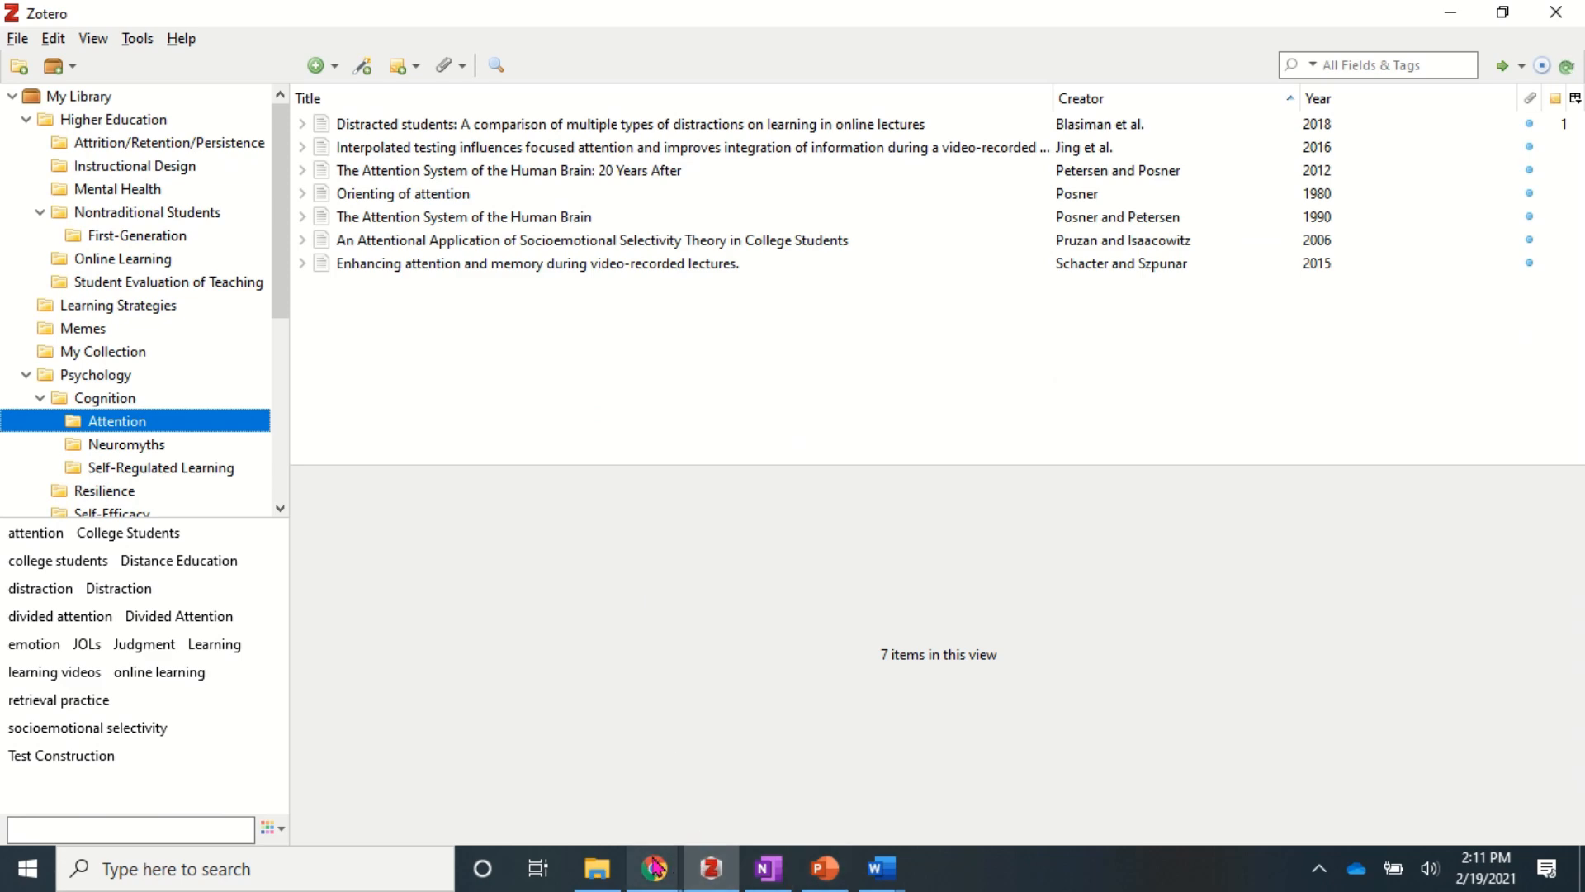
mouse_move(655, 867)
click(746, 825)
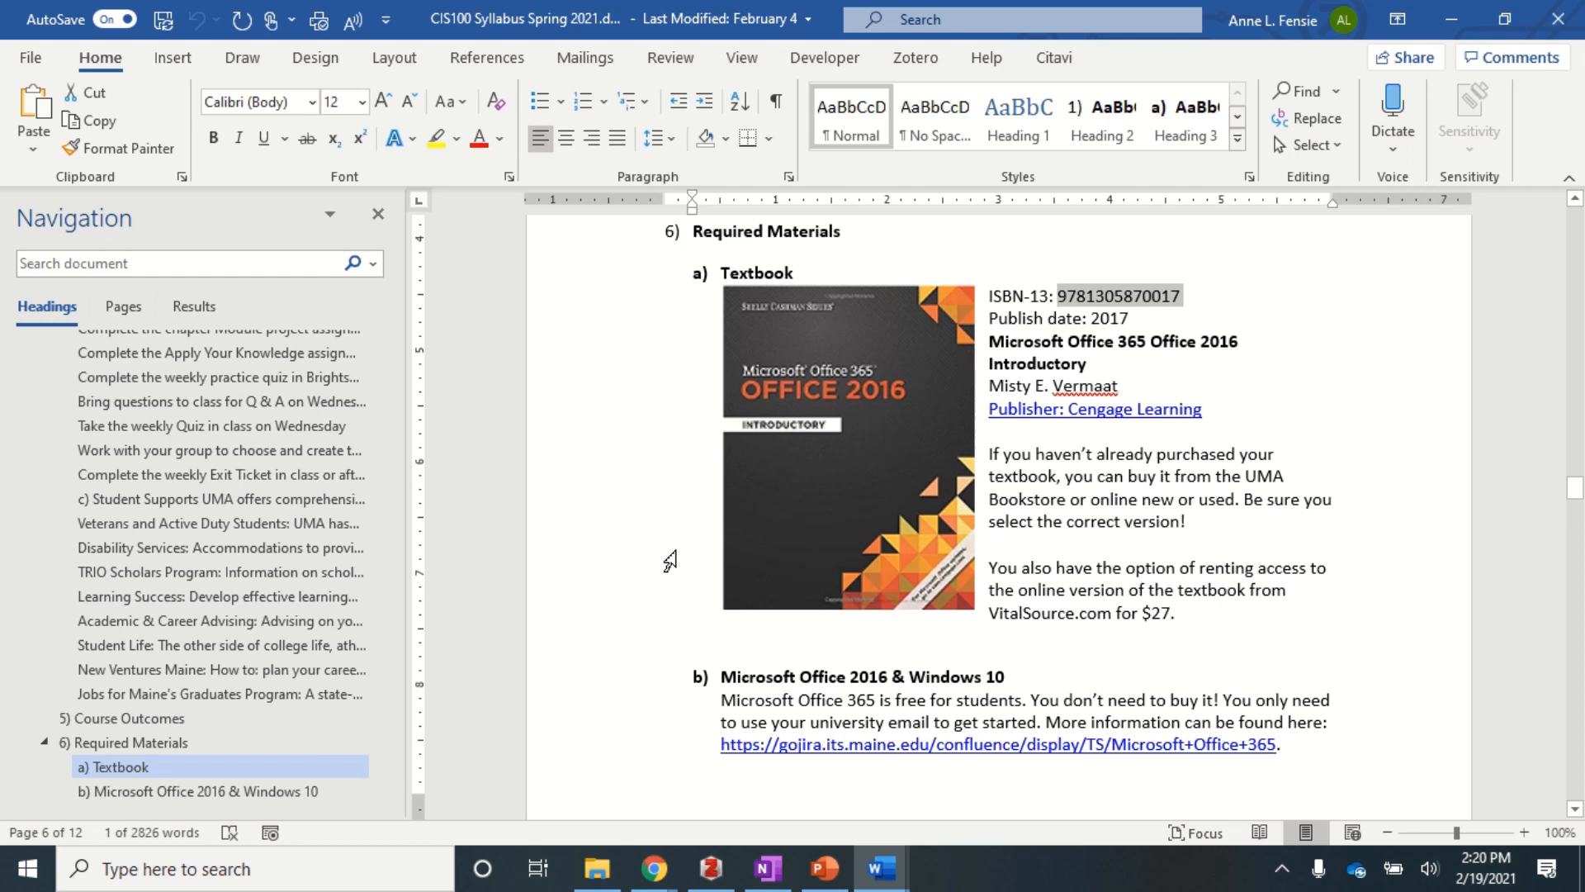
triple_click(1098, 299)
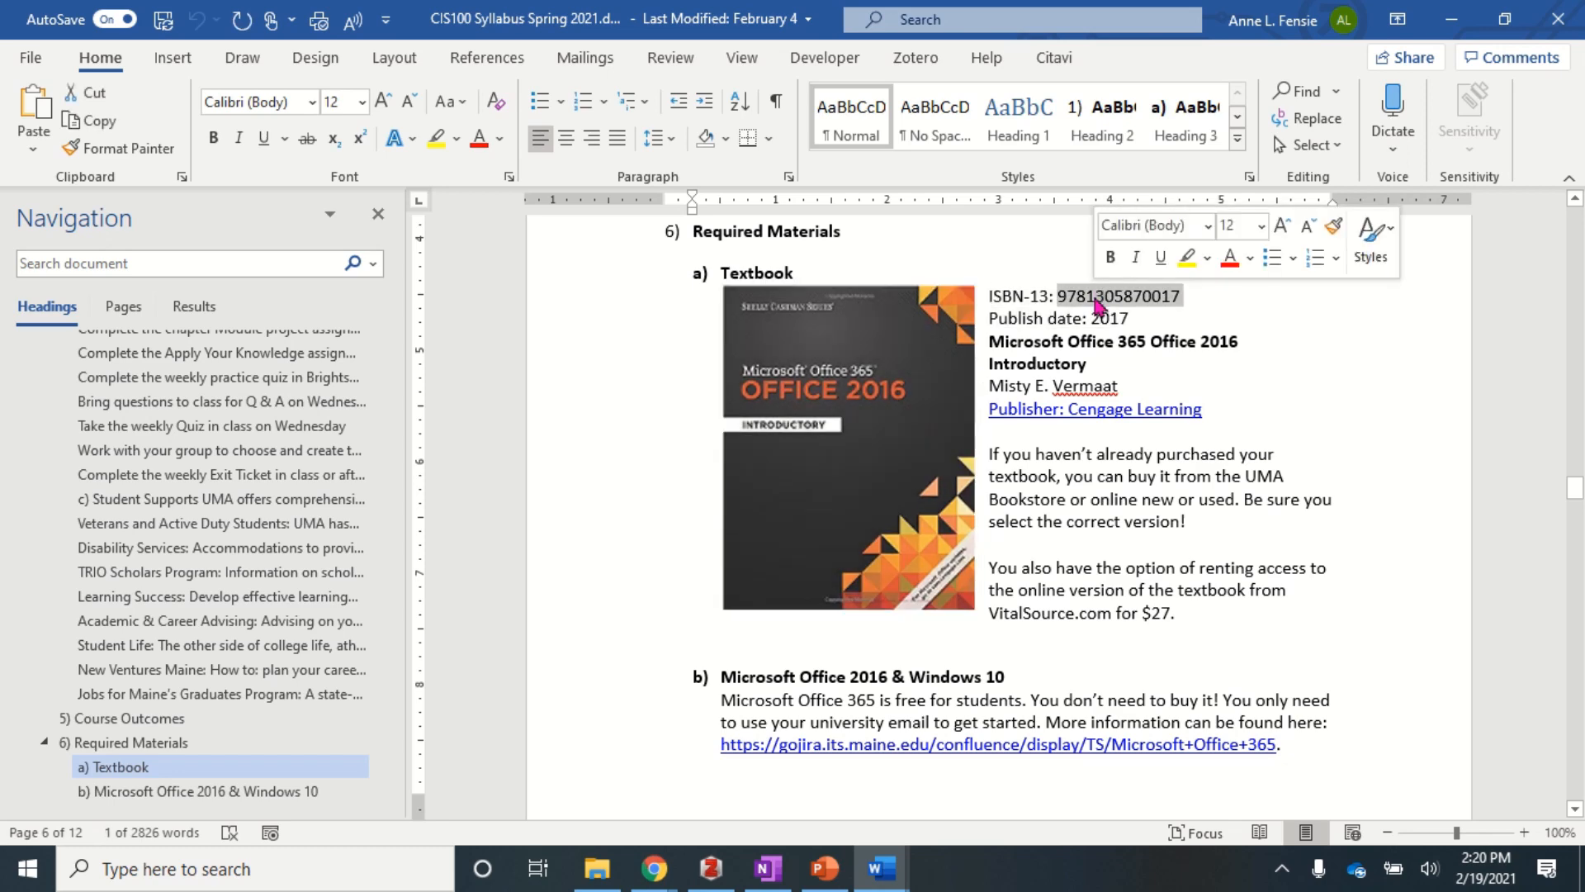
click(1098, 304)
double_click(1098, 304)
key(ctrl+c)
click(713, 877)
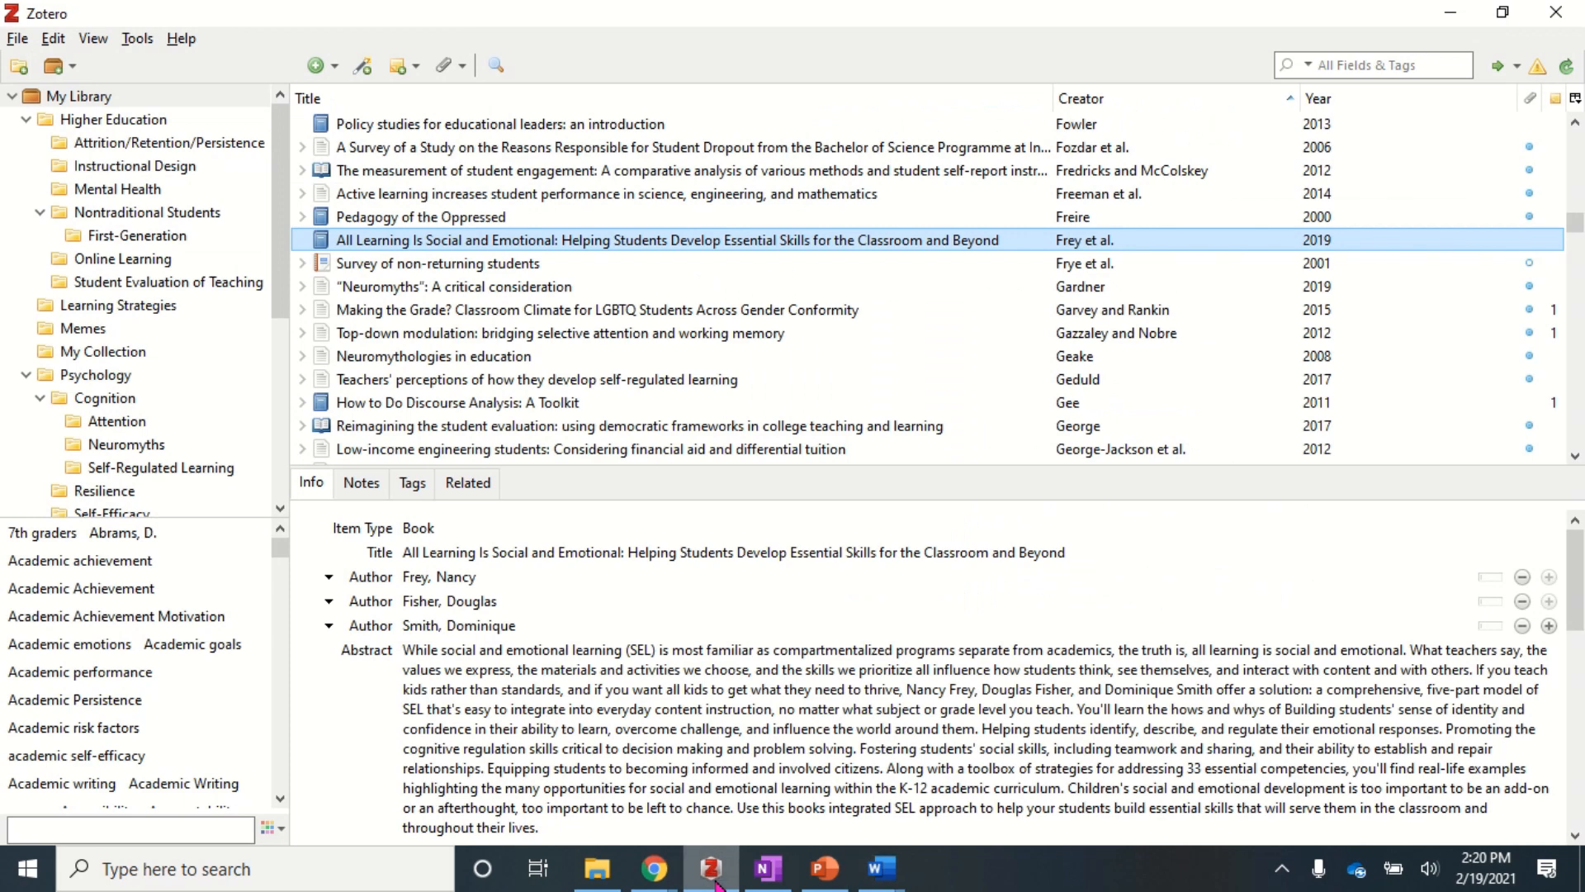
click(363, 67)
key(ctrl+v)
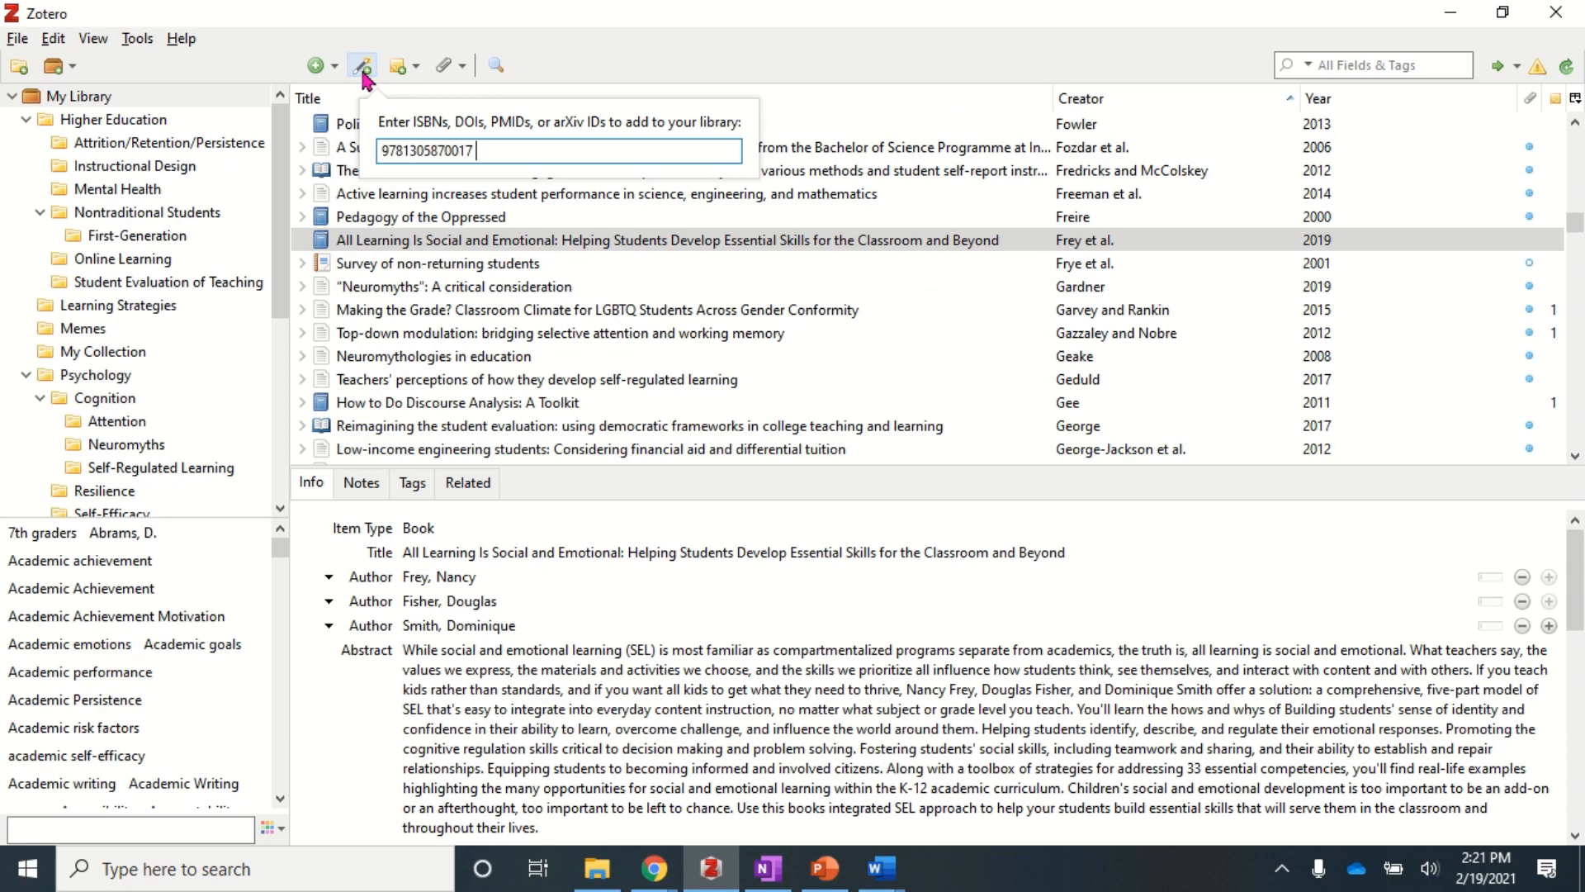
key(Return)
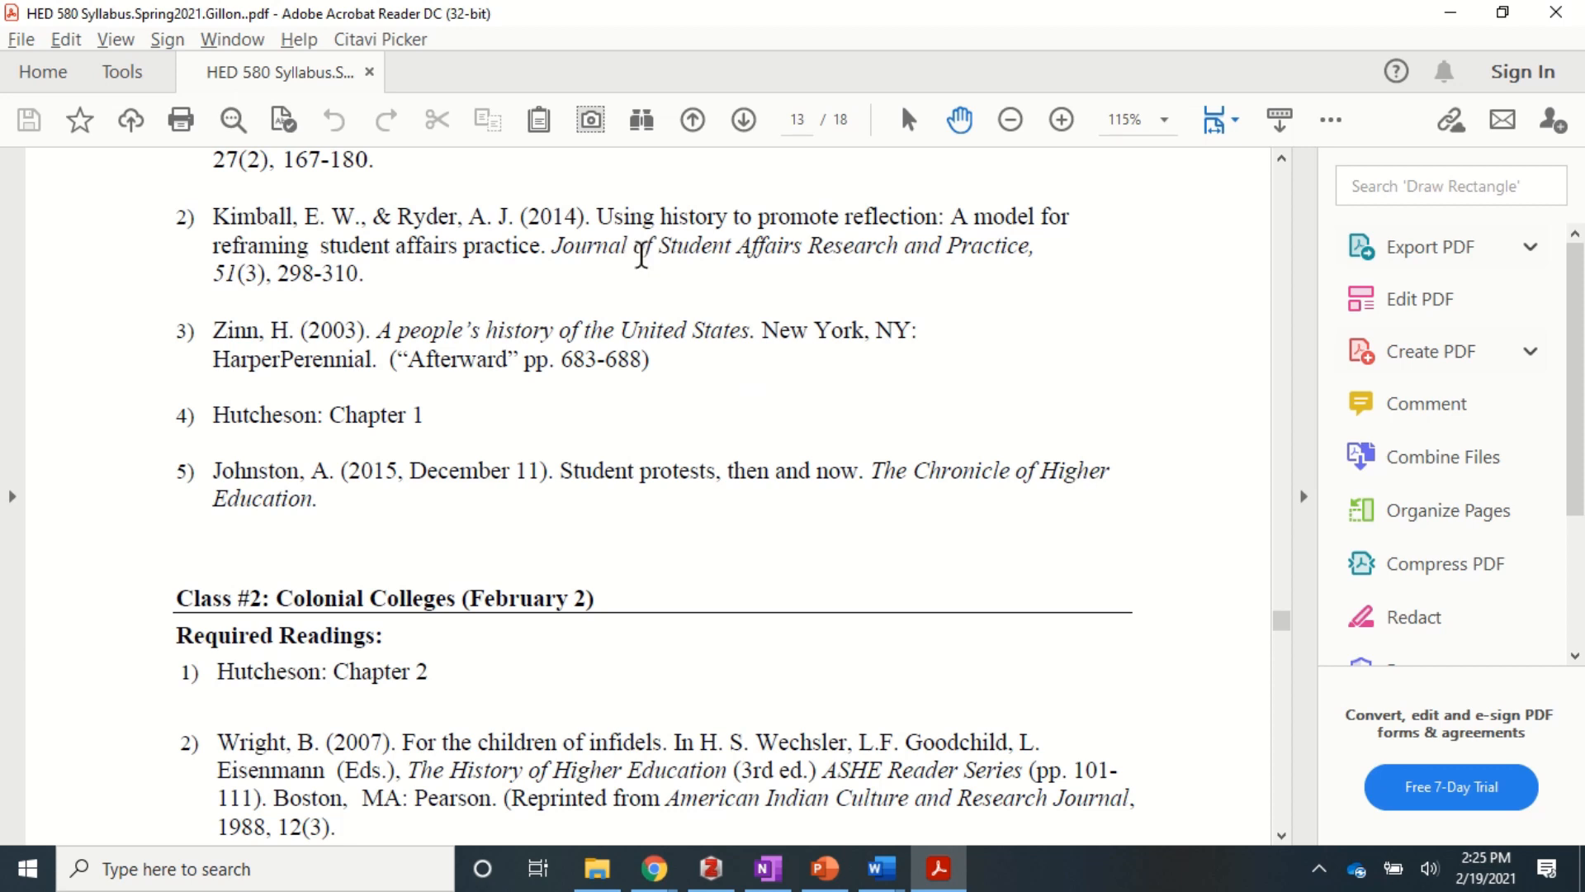
- Copy the 2014 reflection article's title from the syllabus PDF and open Zotero's new item types
drag(595, 218, 537, 249)
key(ctrl+c)
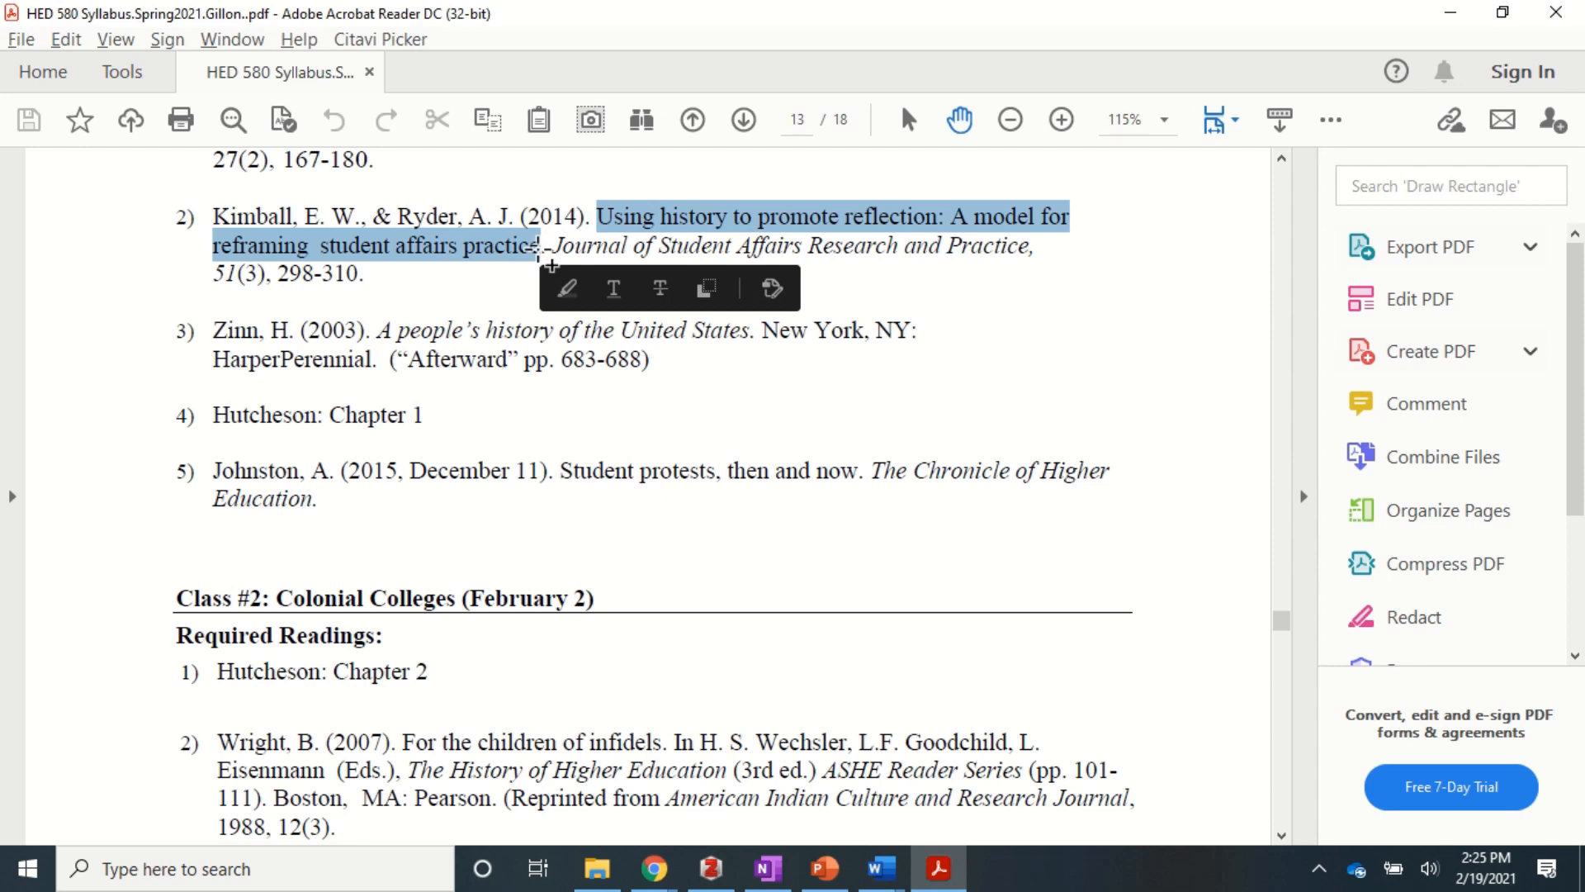
click(725, 880)
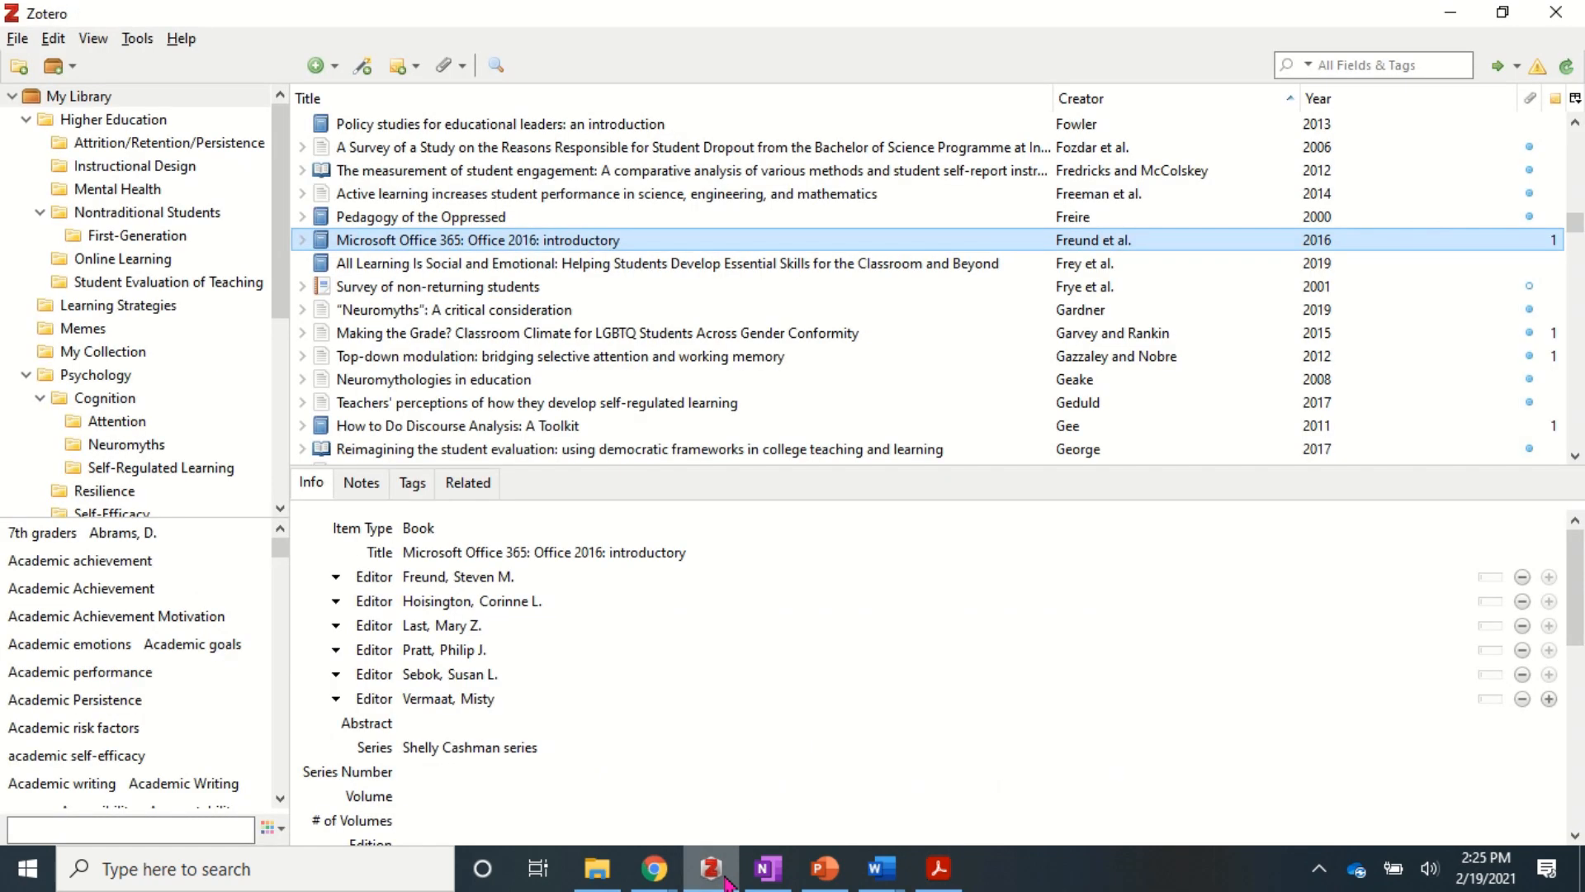
click(322, 73)
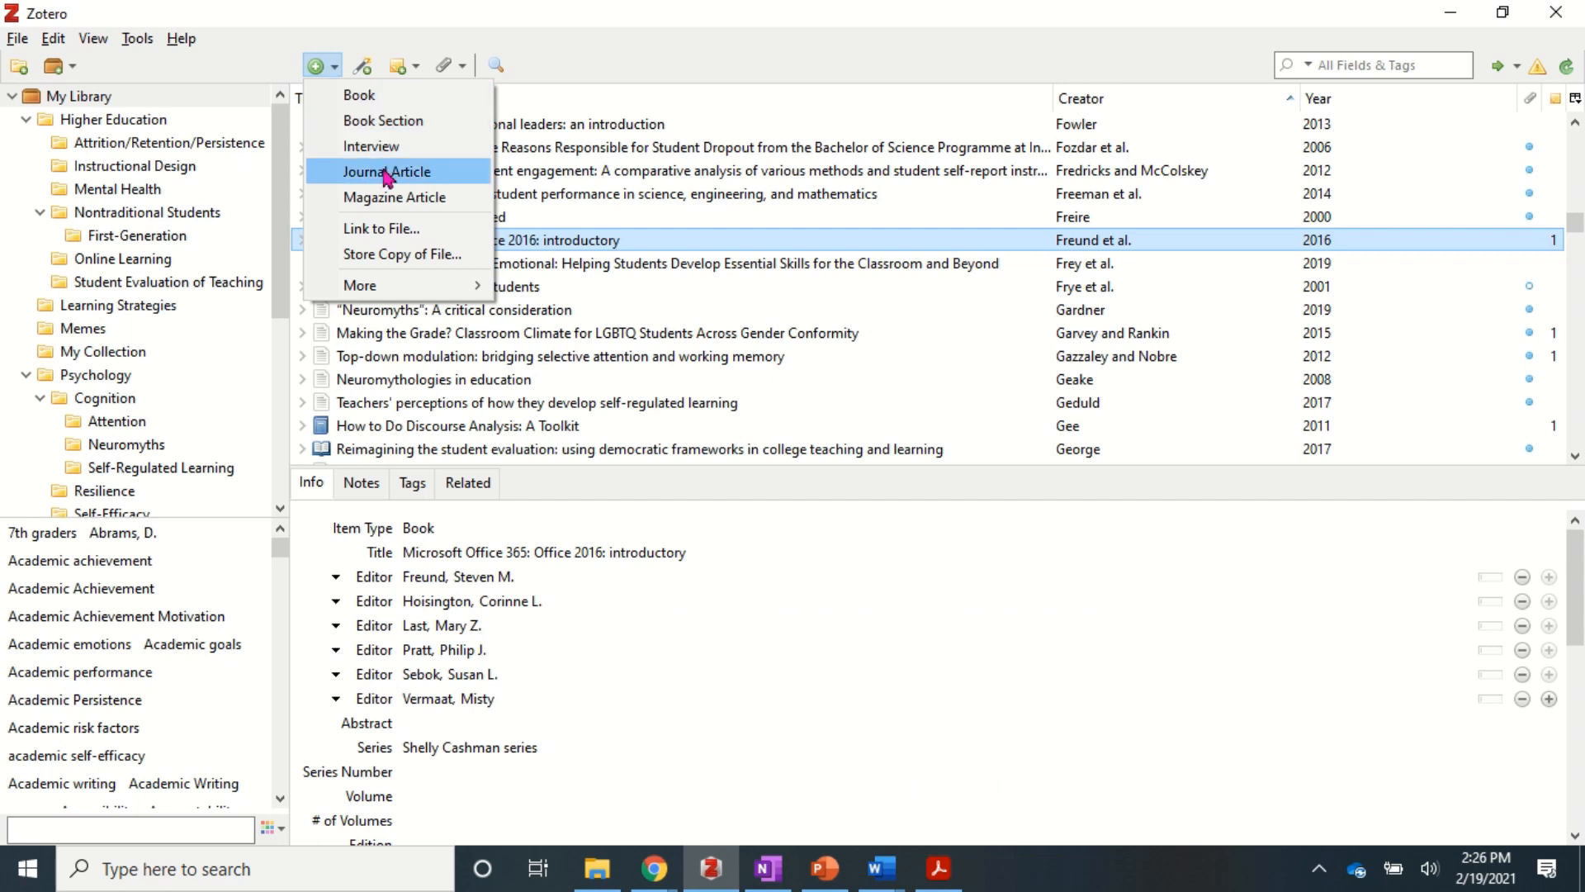
mouse_move(392, 296)
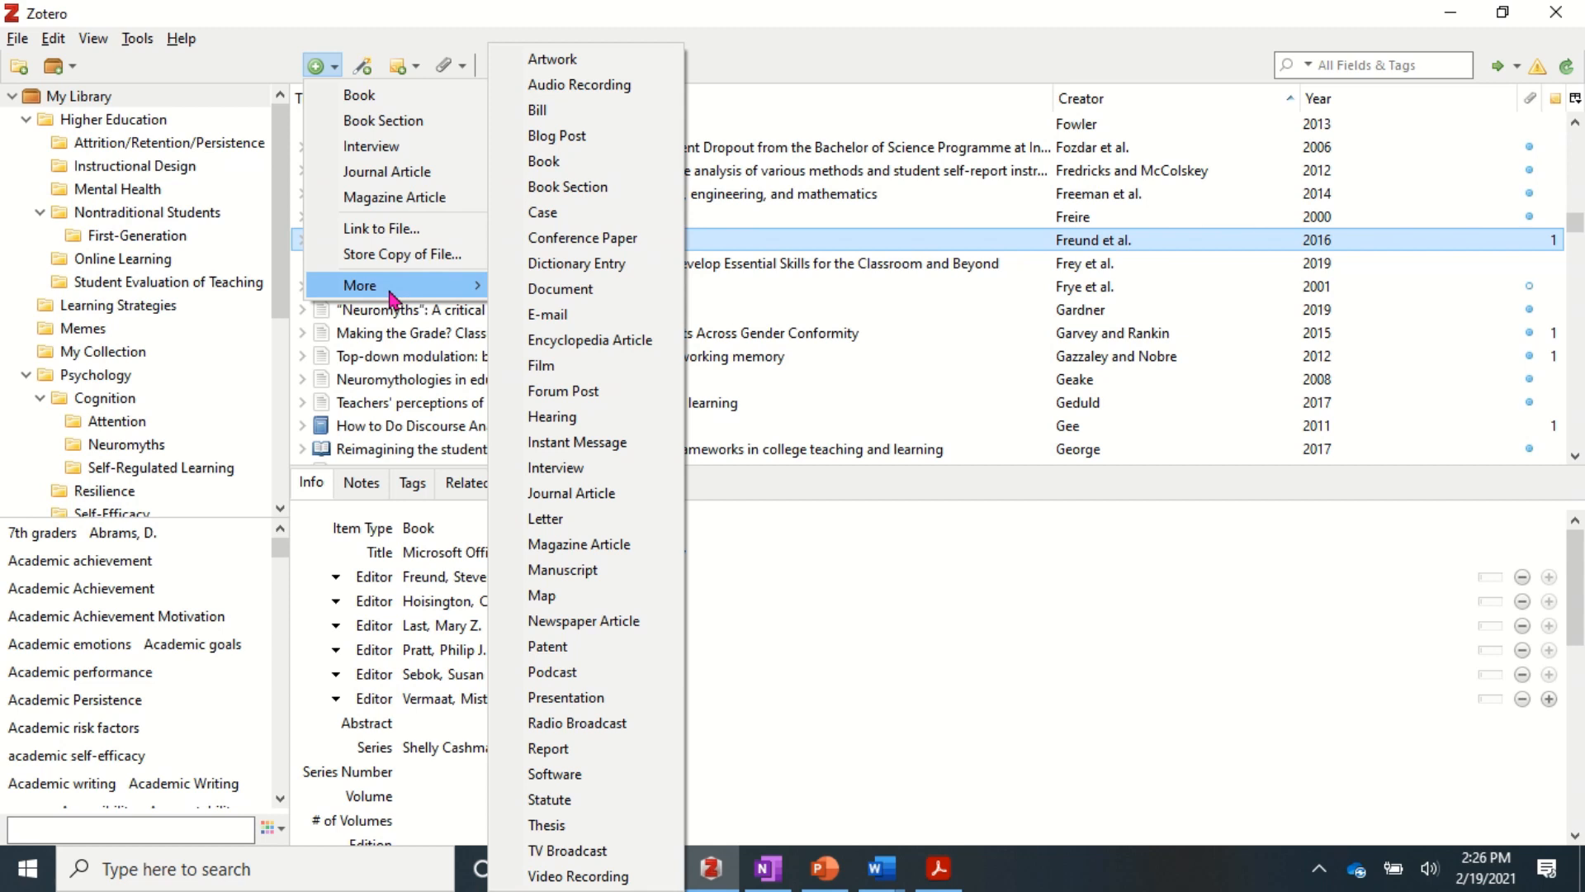
- Create a Journal Article with the pasted title 'Using history to promote reflection' on one line
click(387, 173)
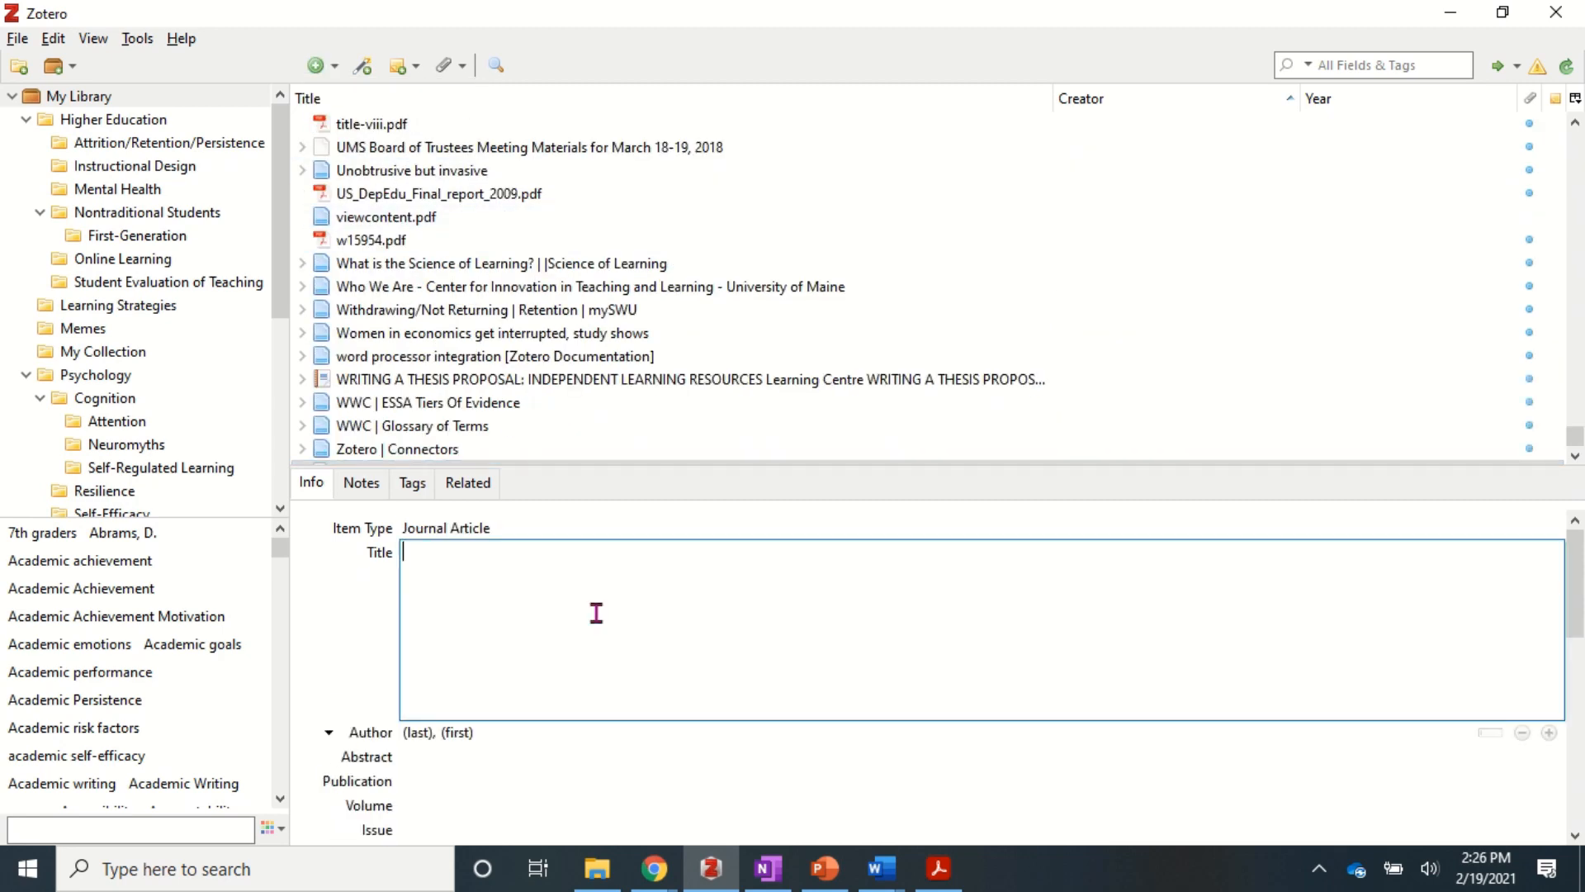
key(ctrl+v)
click(748, 555)
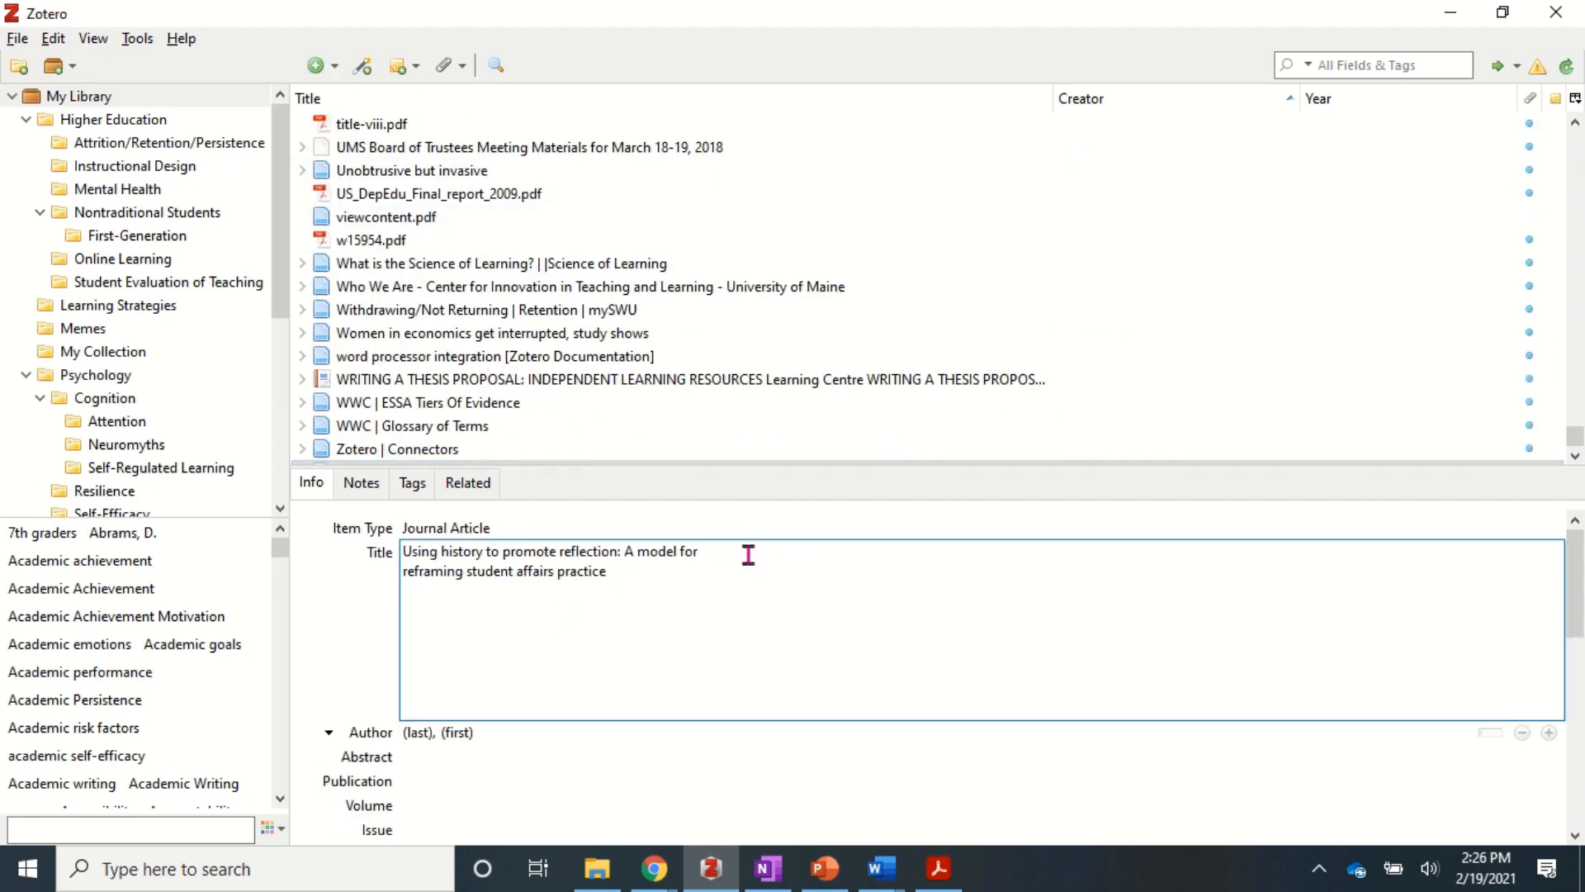
key(Delete)
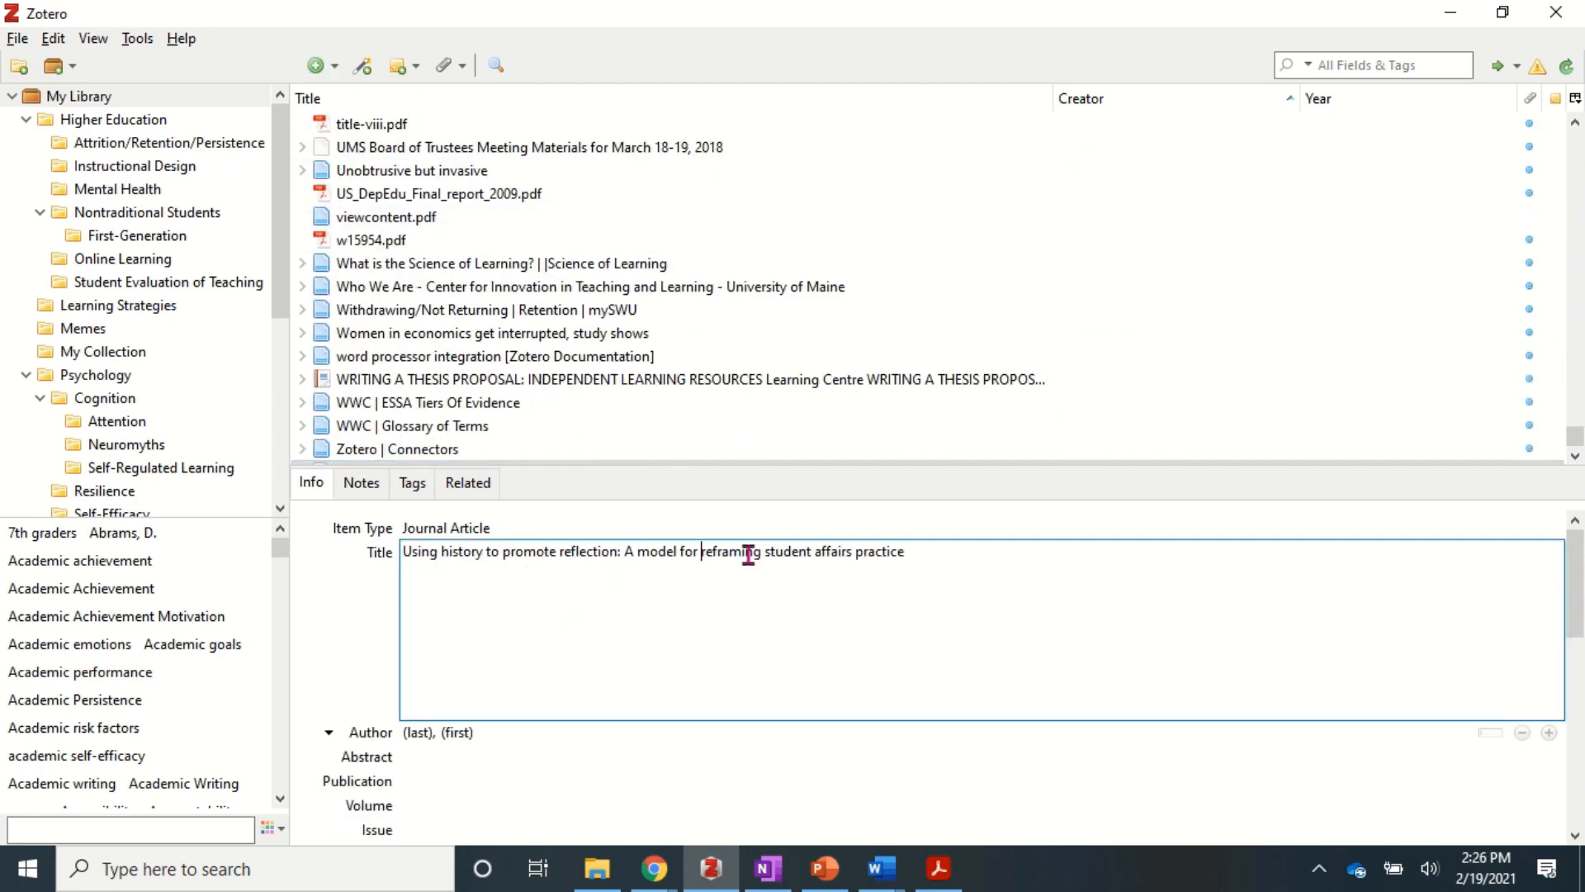
click(340, 570)
- Enter the first author's surname copied from the syllabus and their initials
key(alt+Tab)
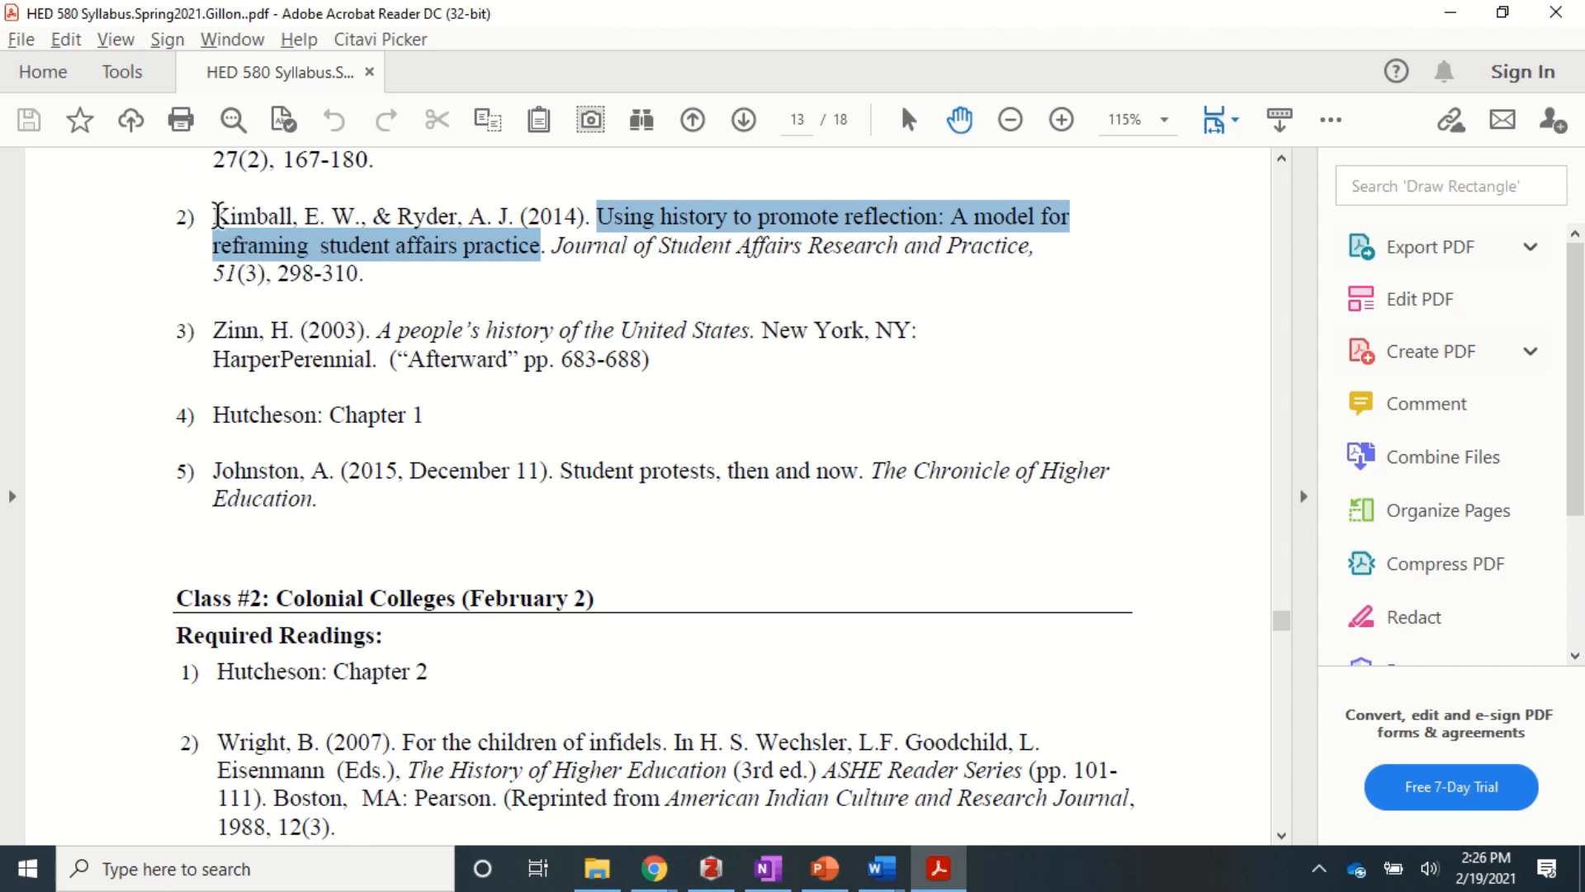
drag(217, 217, 262, 220)
drag(285, 222, 298, 220)
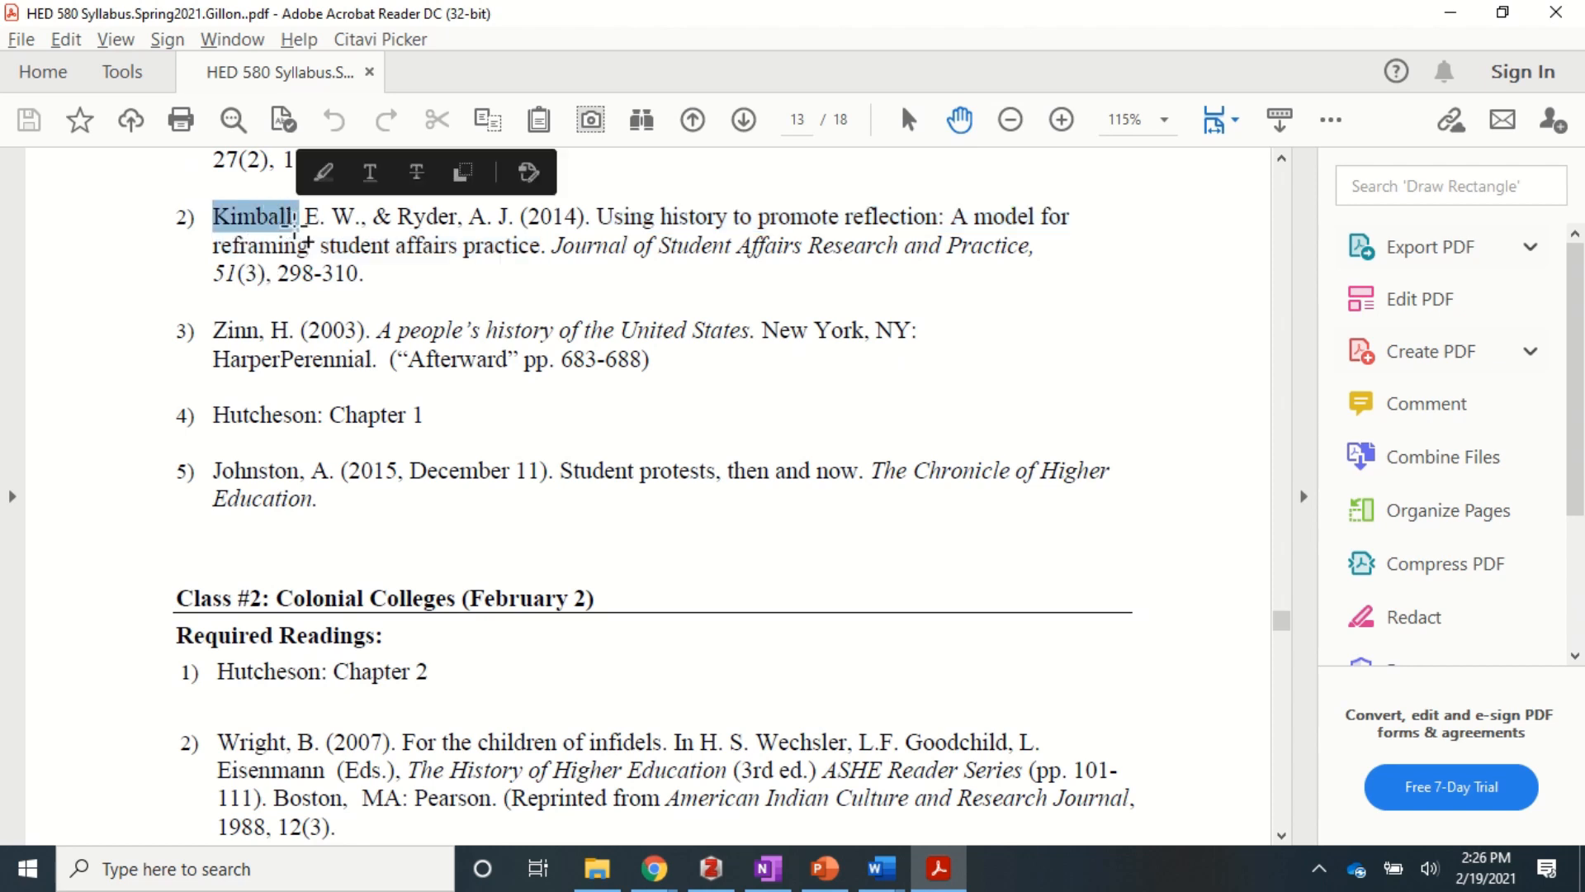
key(shift+Left)
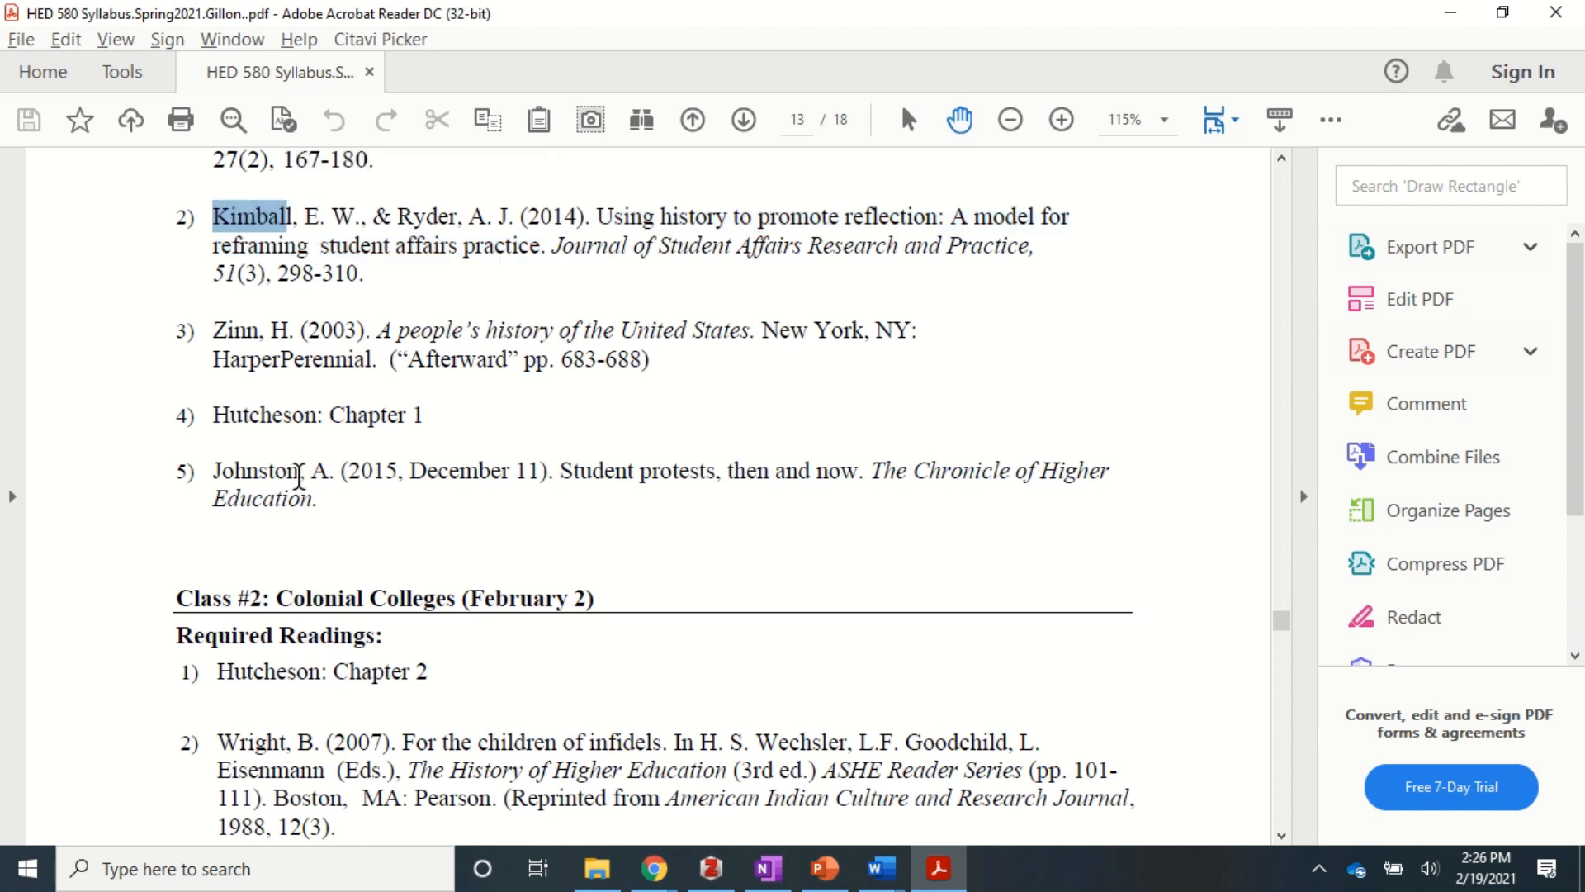
key(shift+Right)
key(ctrl+c)
key(alt+Tab)
key(alt+Tab)
key(alt+Tab)
click(470, 625)
click(425, 578)
key(ctrl+v)
key(Tab)
text(E.)
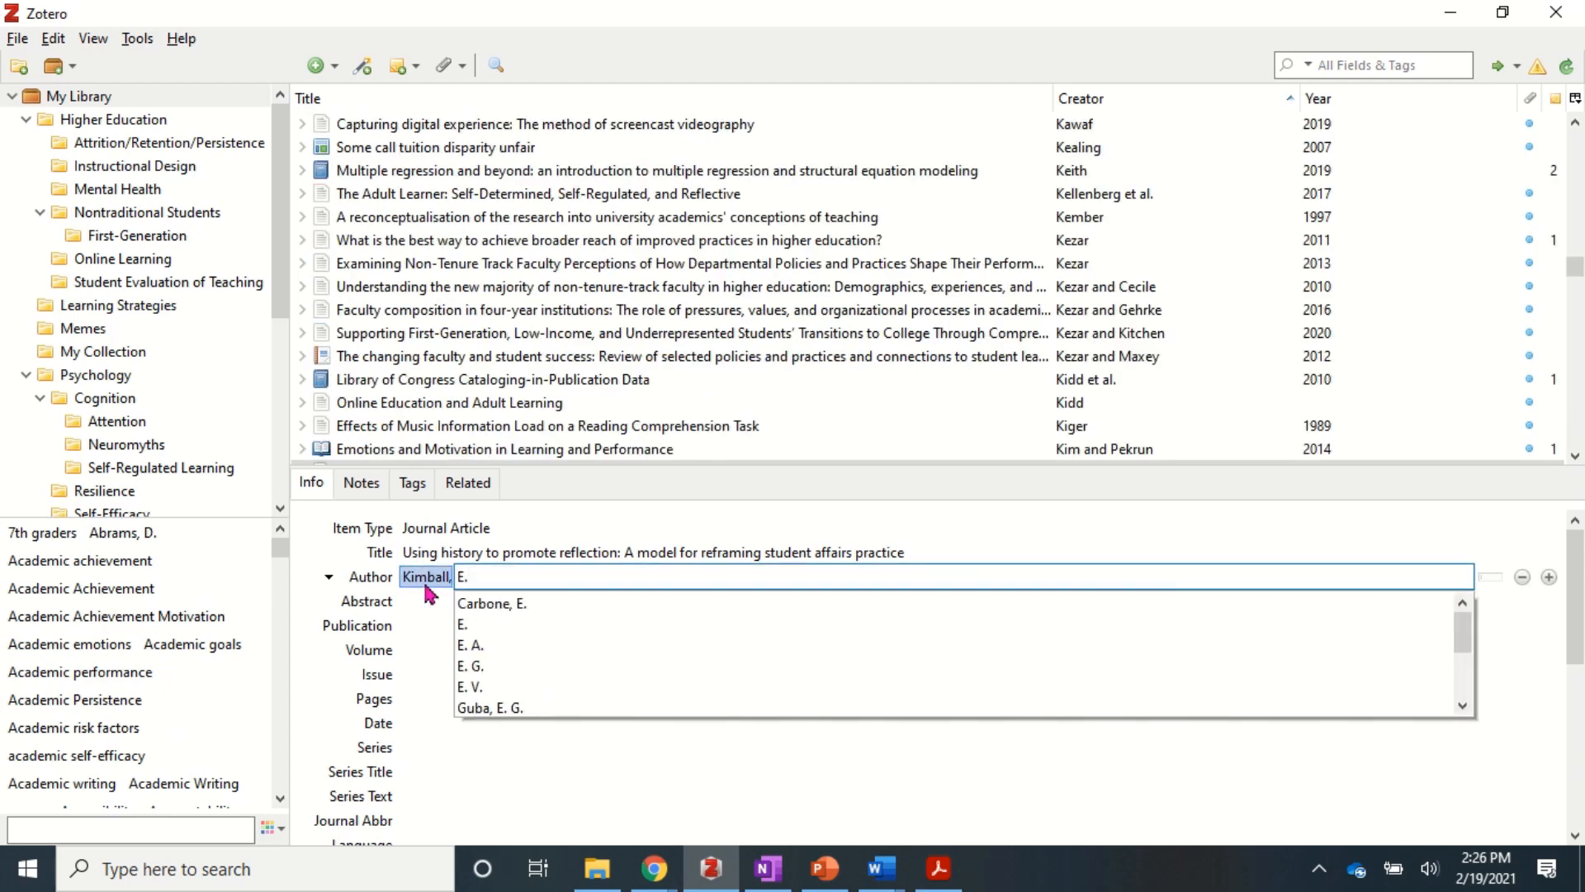
text(W.)
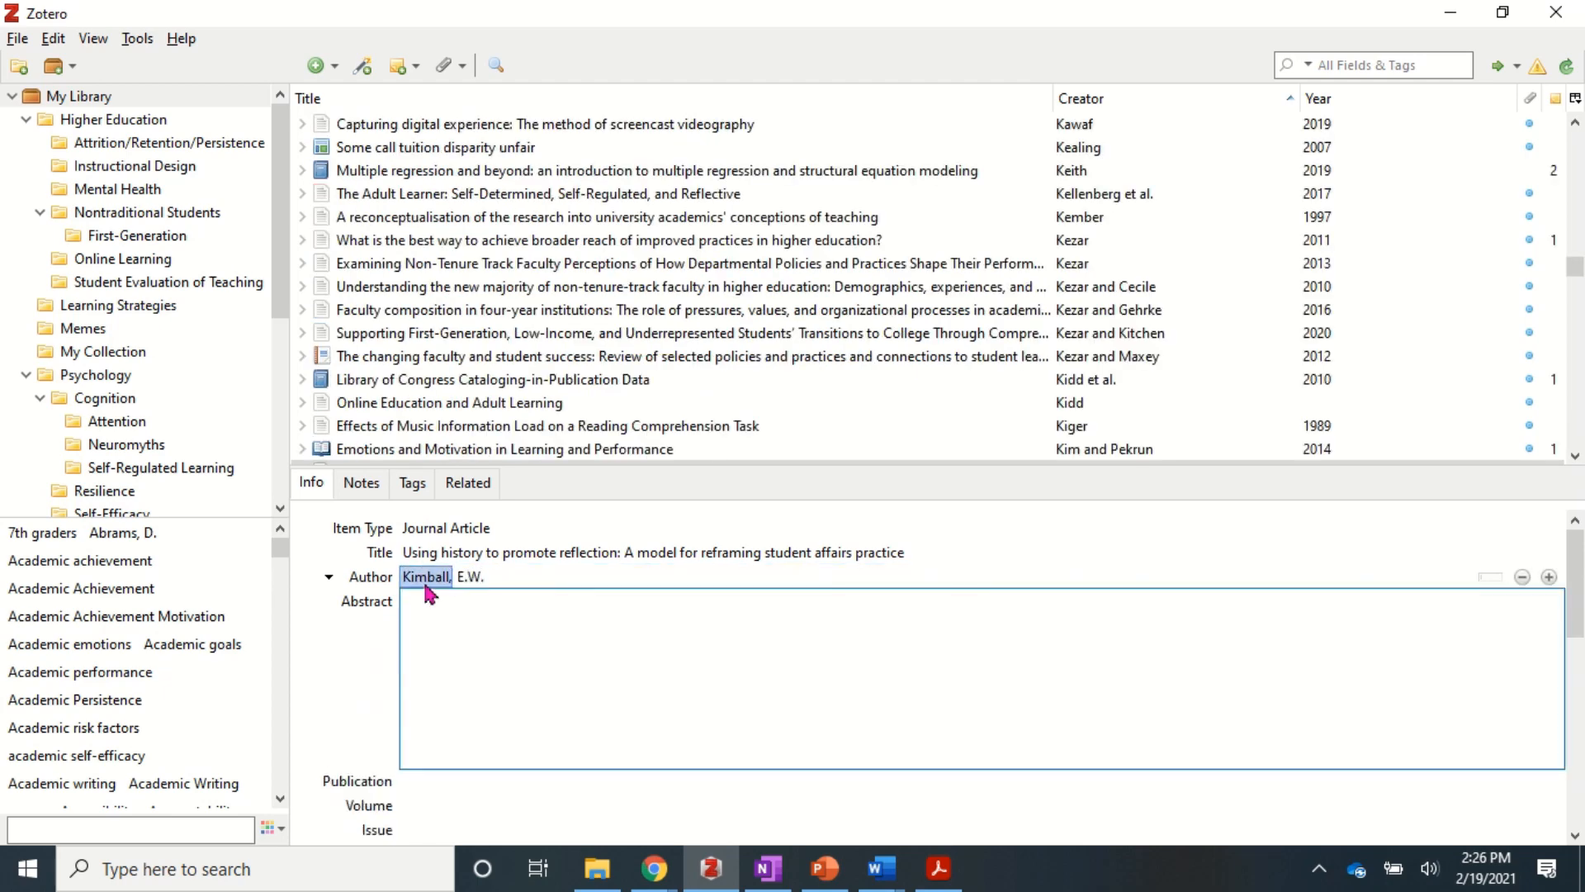
- Add the second author on a new creator line with surname and initials
key(alt+Tab)
double_click(415, 218)
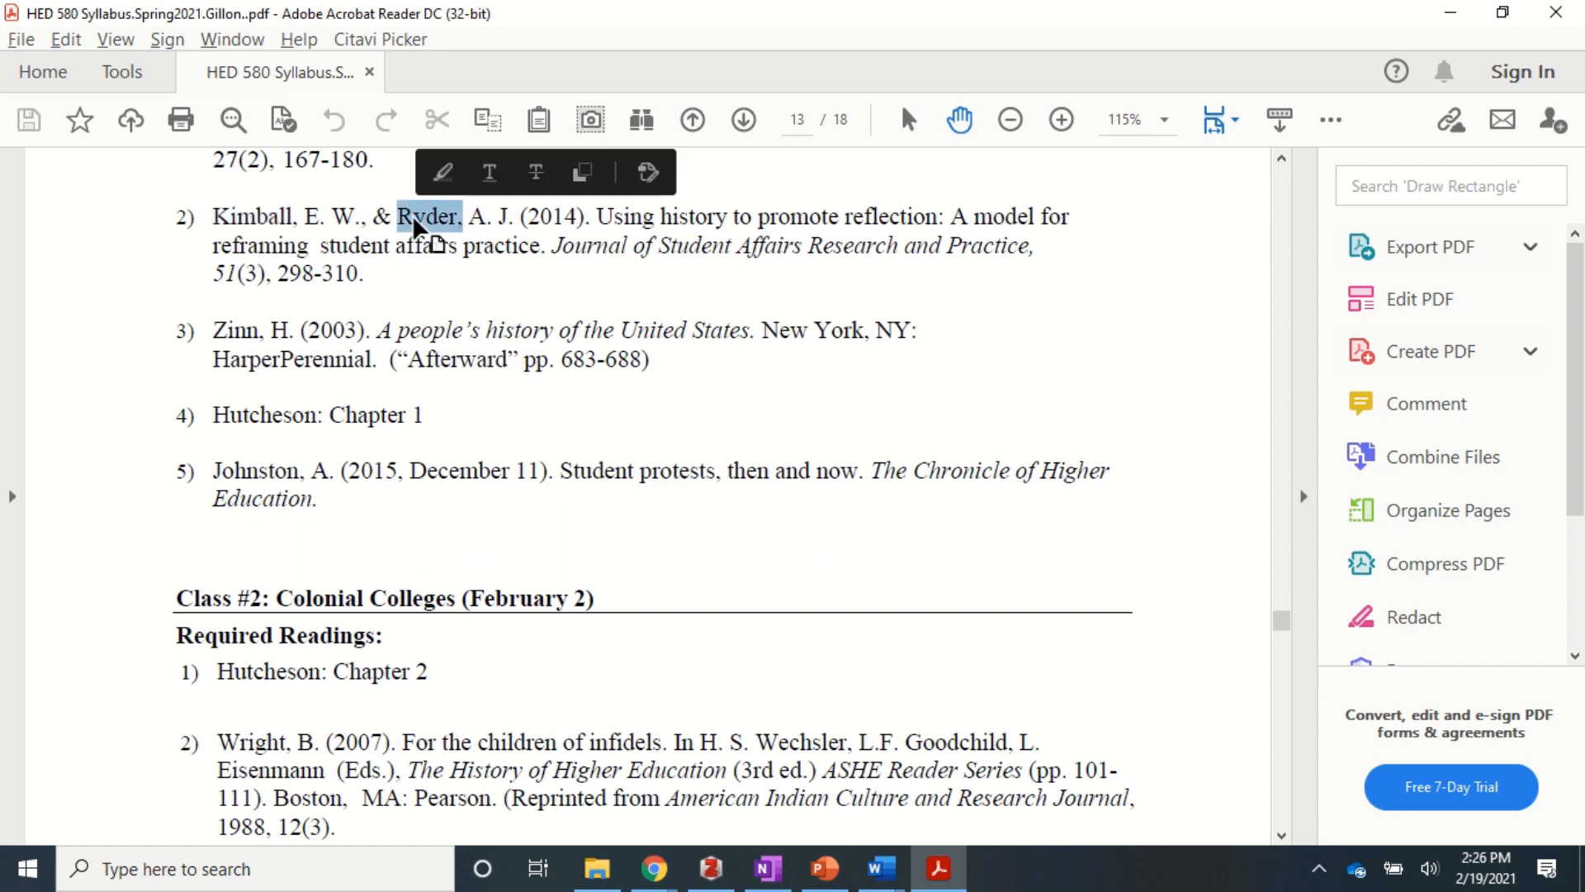
key(alt+Tab)
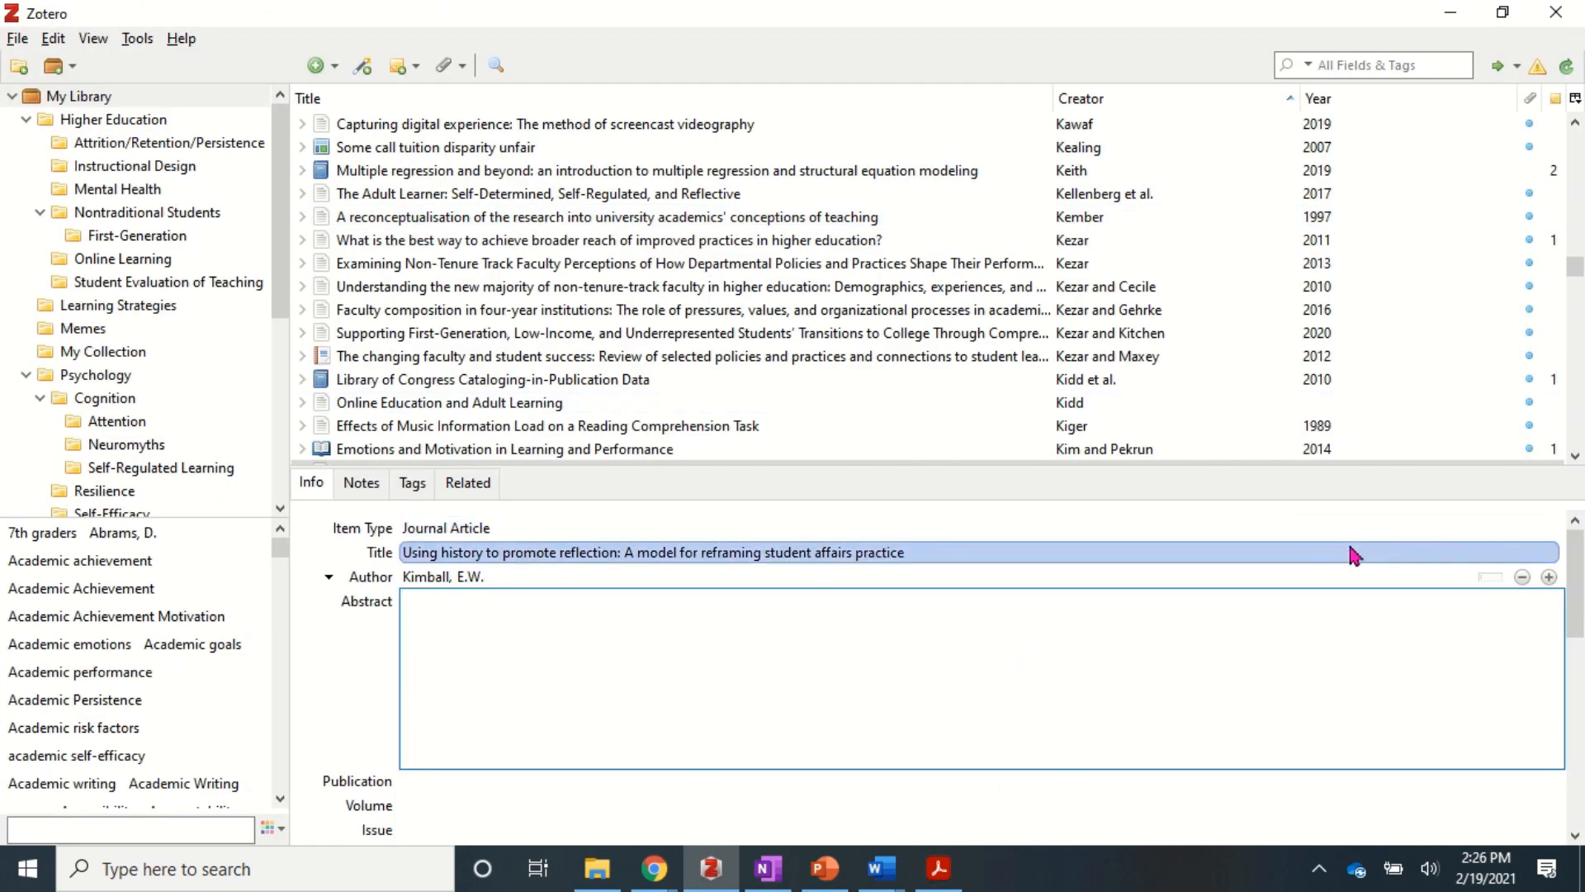
click(1548, 577)
text(Ryder,A)
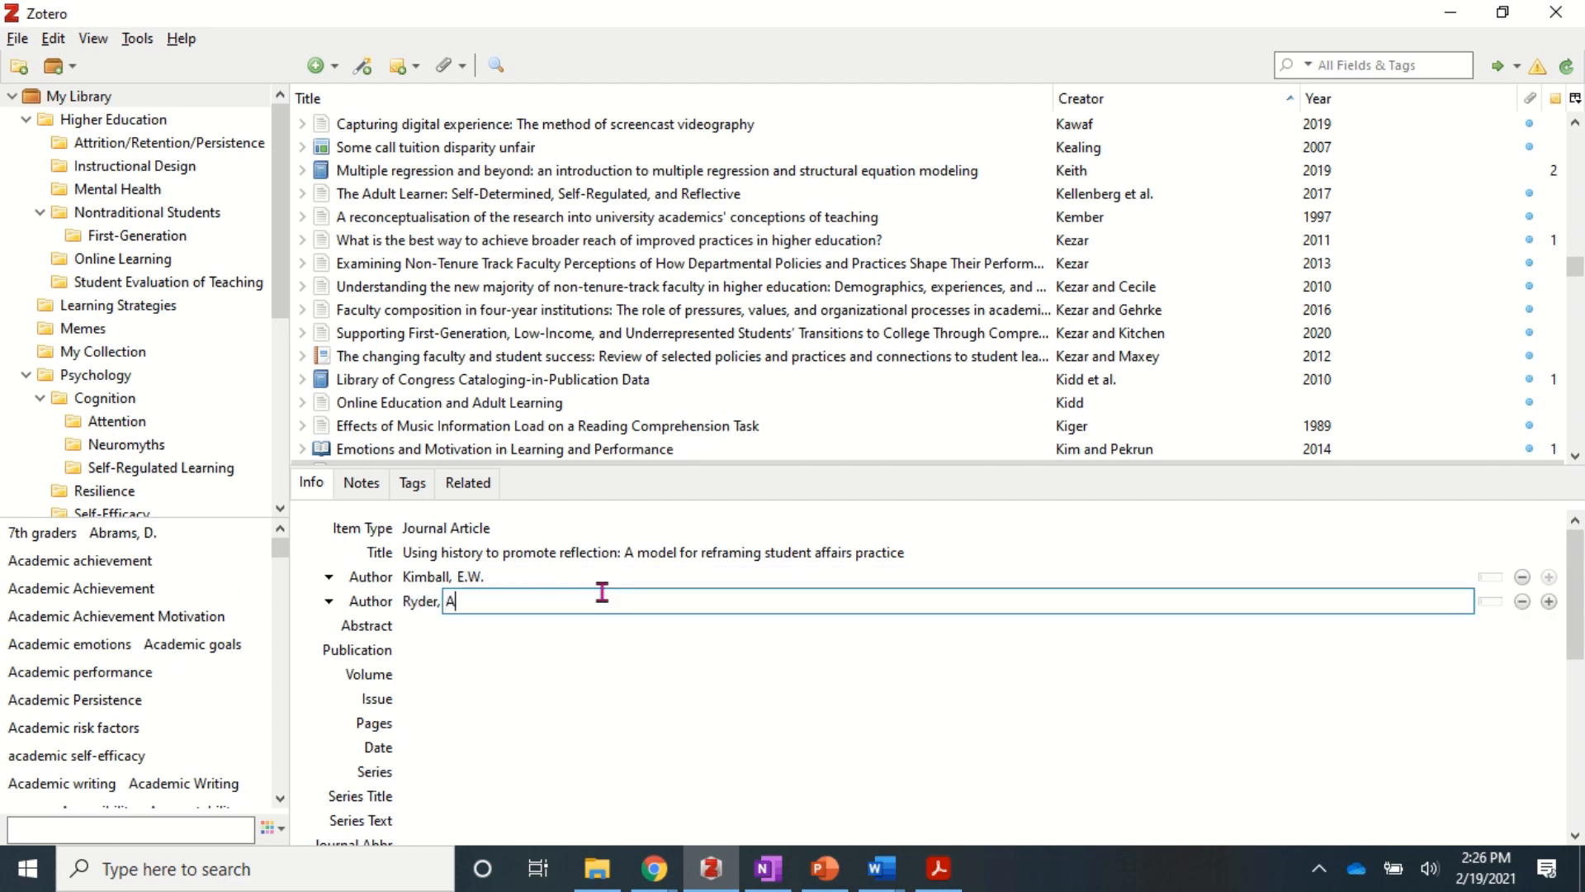
text(.J.)
- Set the Publication to Journal of Student Affairs Research and Practice, copied from the PDF
key(alt+Tab)
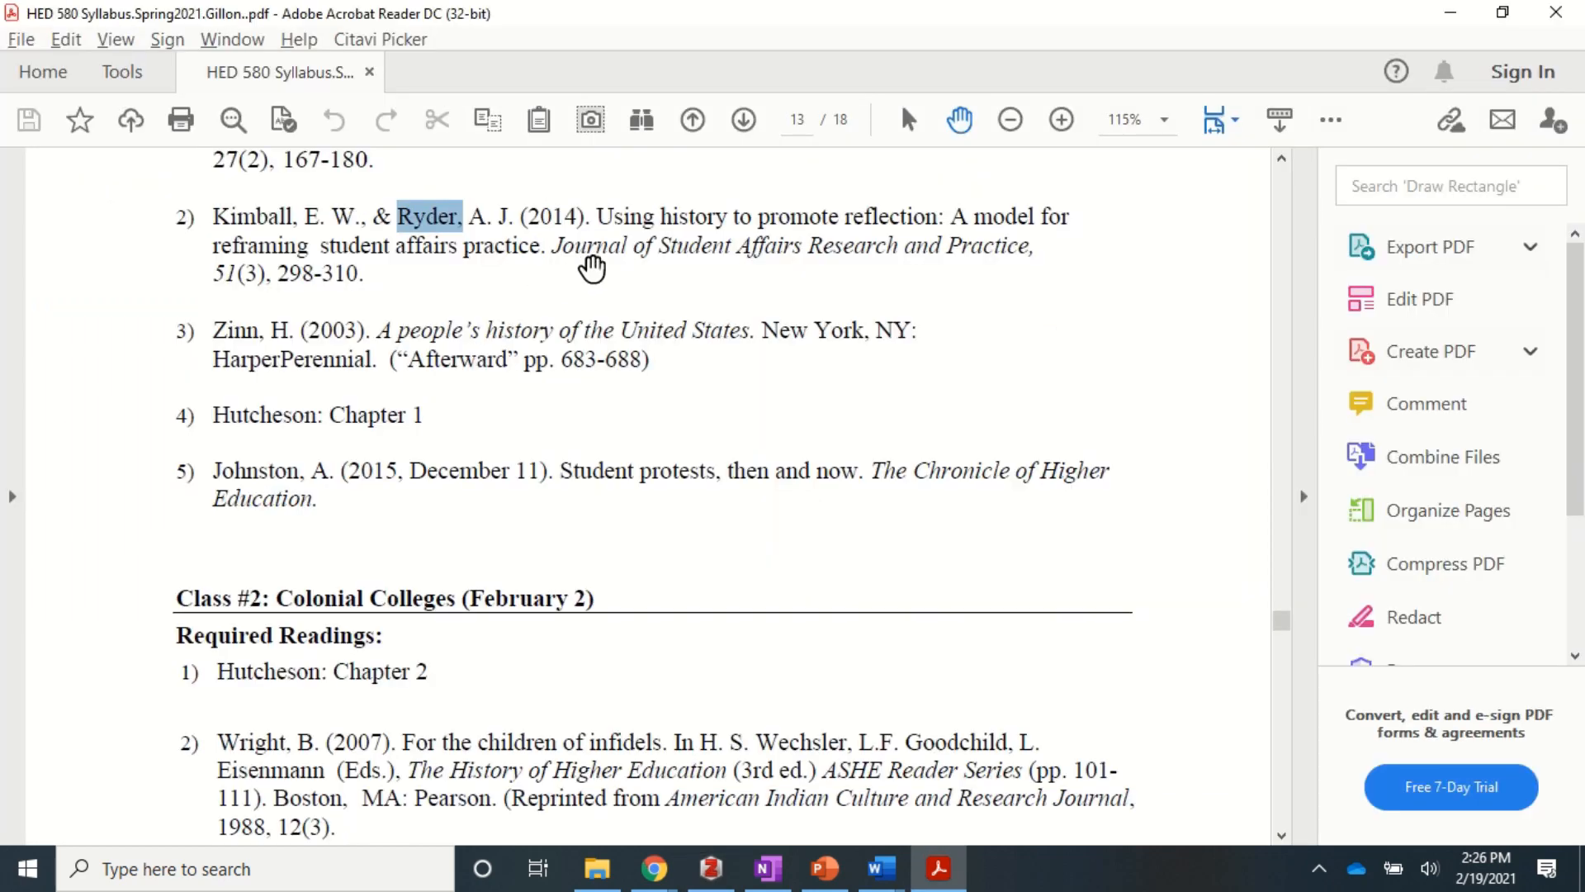
drag(550, 245, 991, 258)
key(ctrl+c)
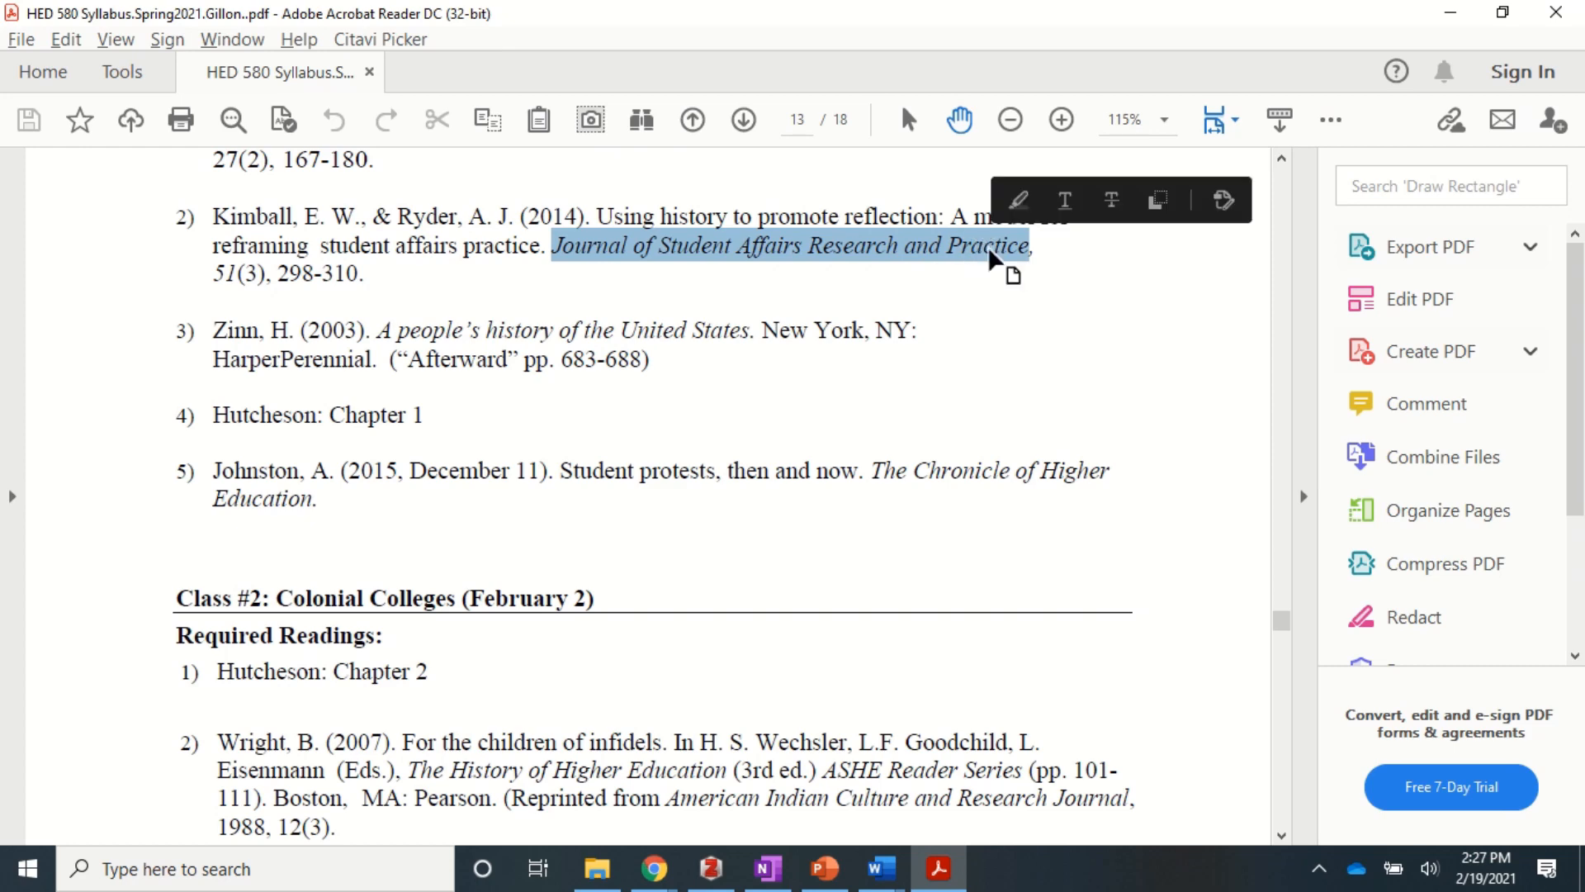
key(alt+Tab)
scroll(784, 632, down, 5)
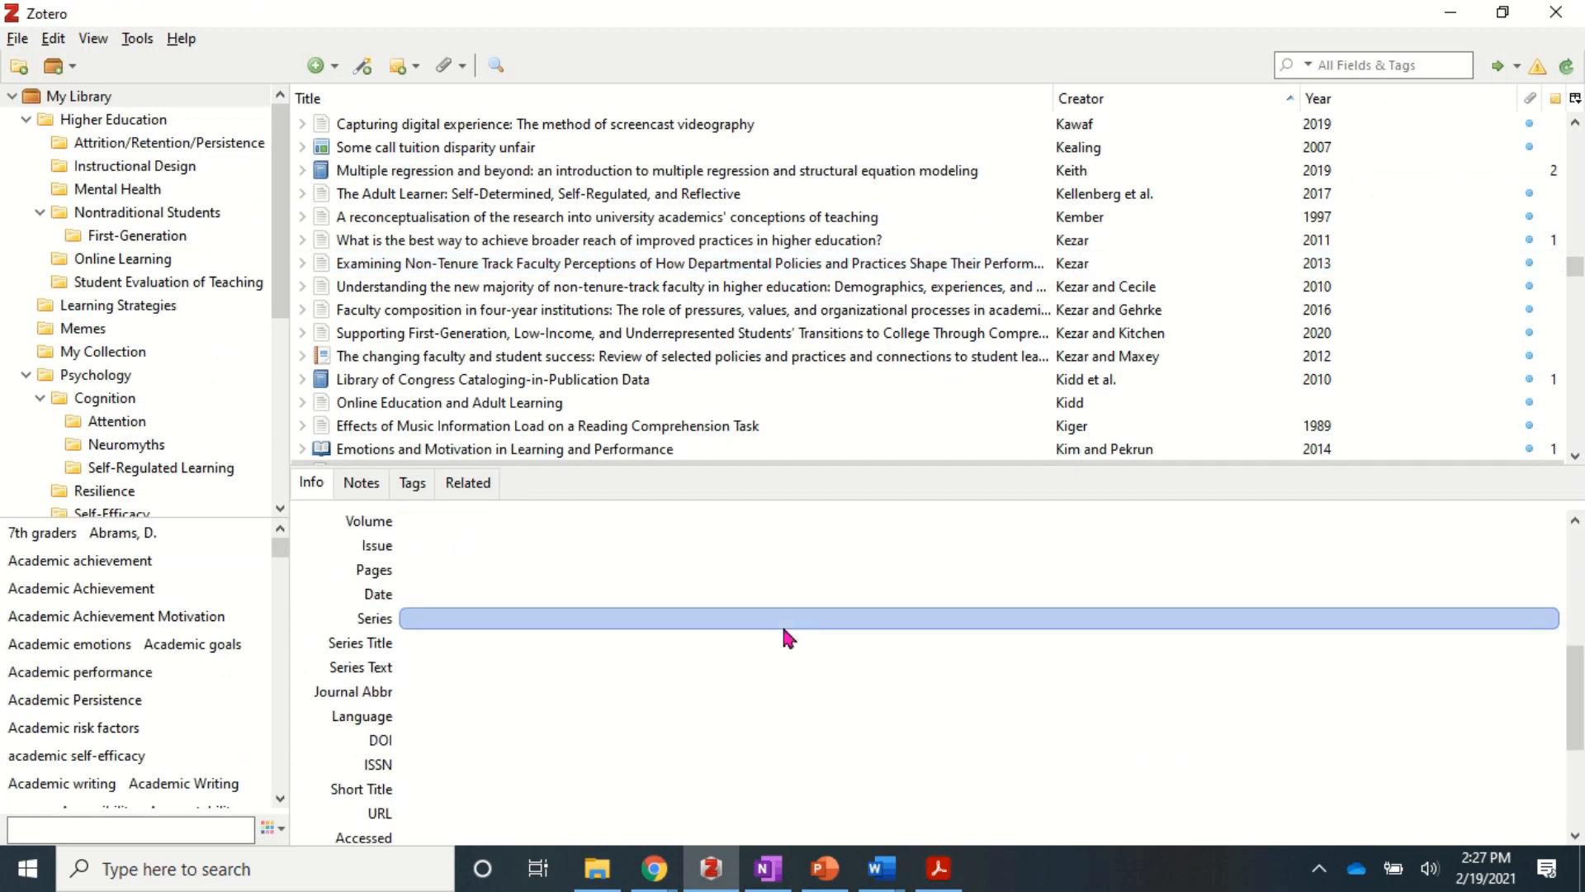
scroll(517, 533, up, 3)
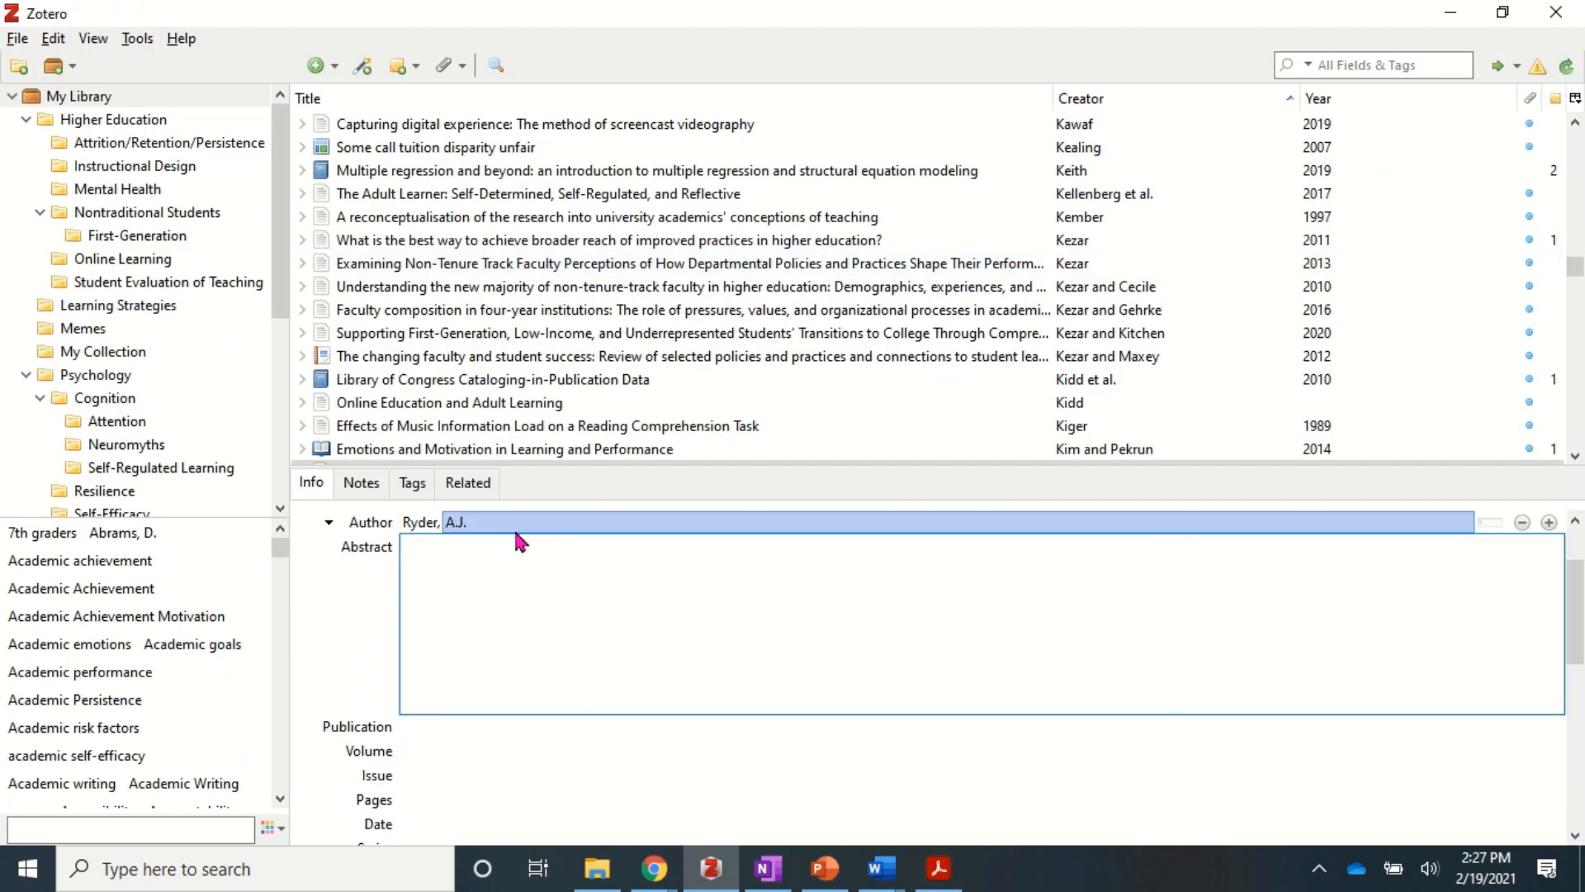
click(433, 727)
key(ctrl+v)
key(Return)
- Fill in volume 51, issue 3, pages 298-310 and date 2014
key(alt+Tab)
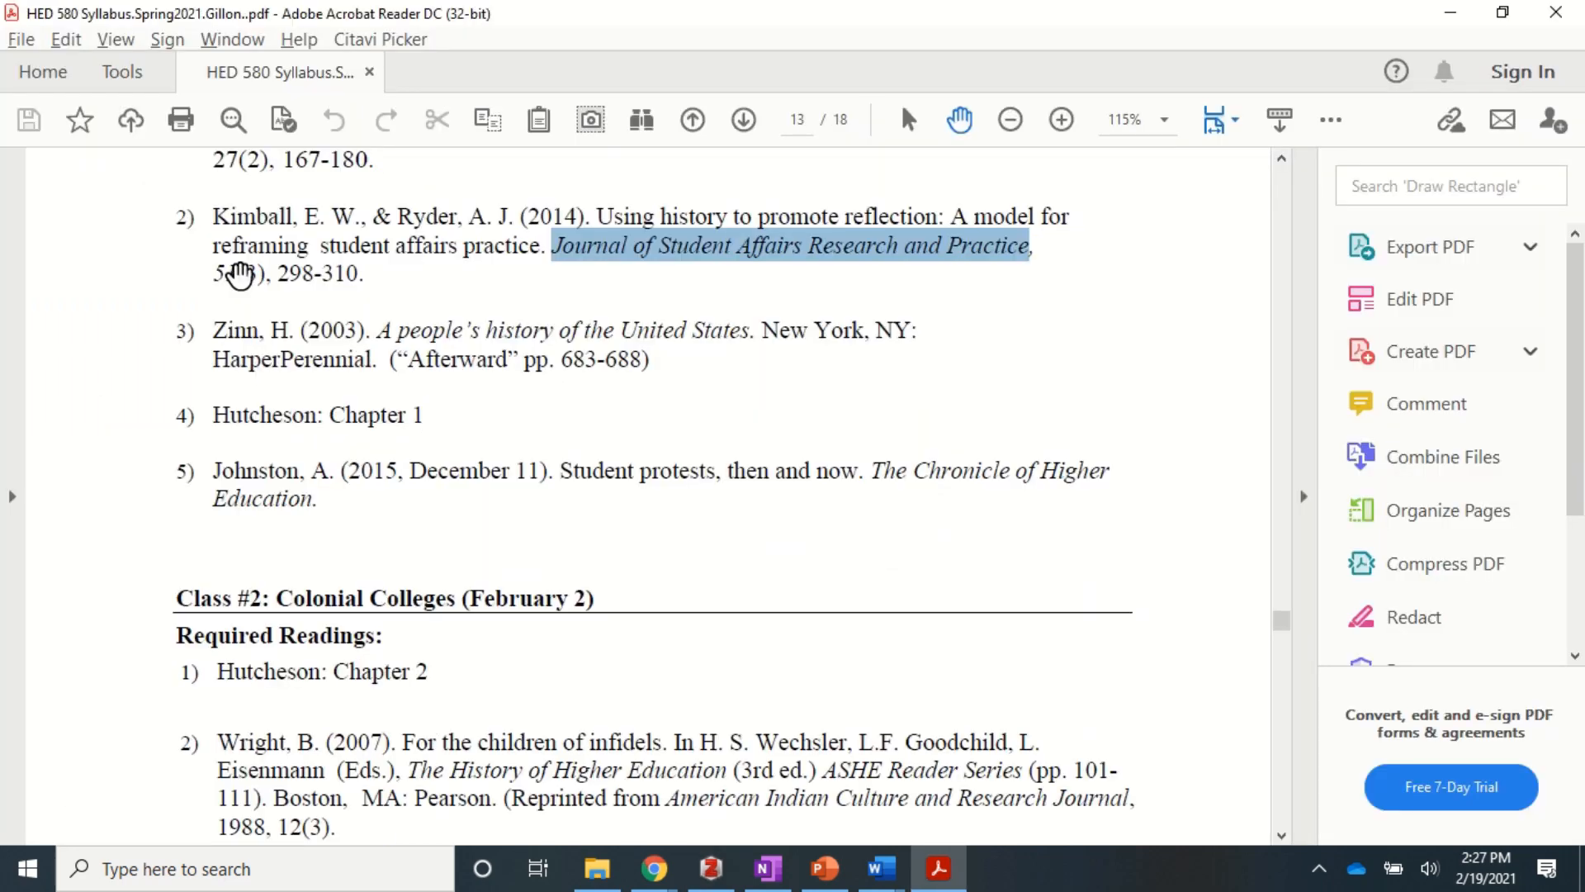
key(alt+Tab)
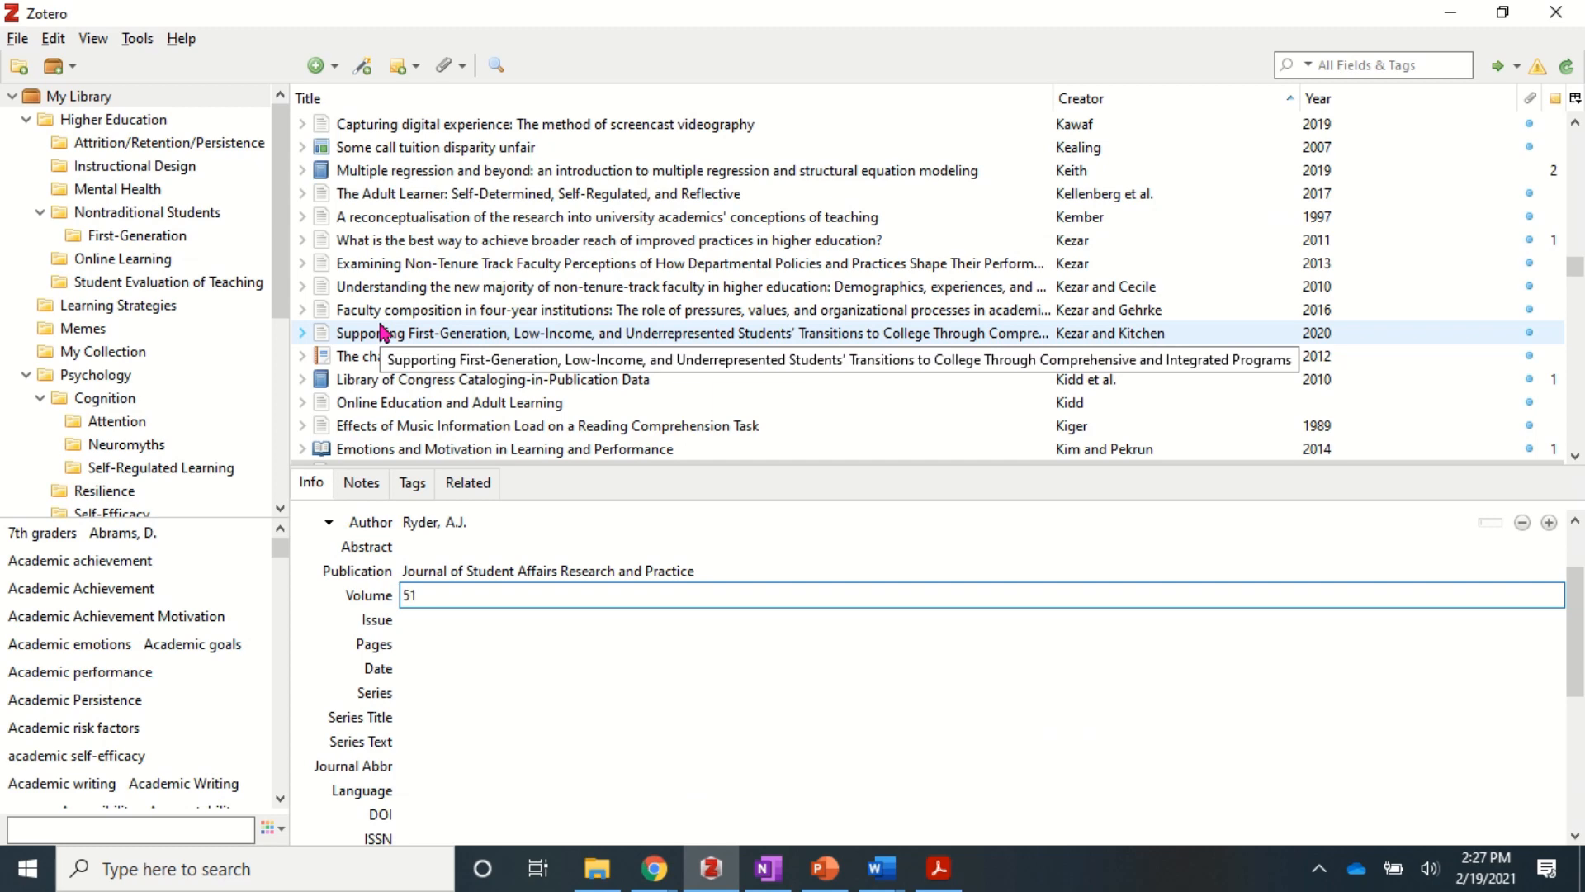
key(Tab)
key(Tab)
key(alt+Tab)
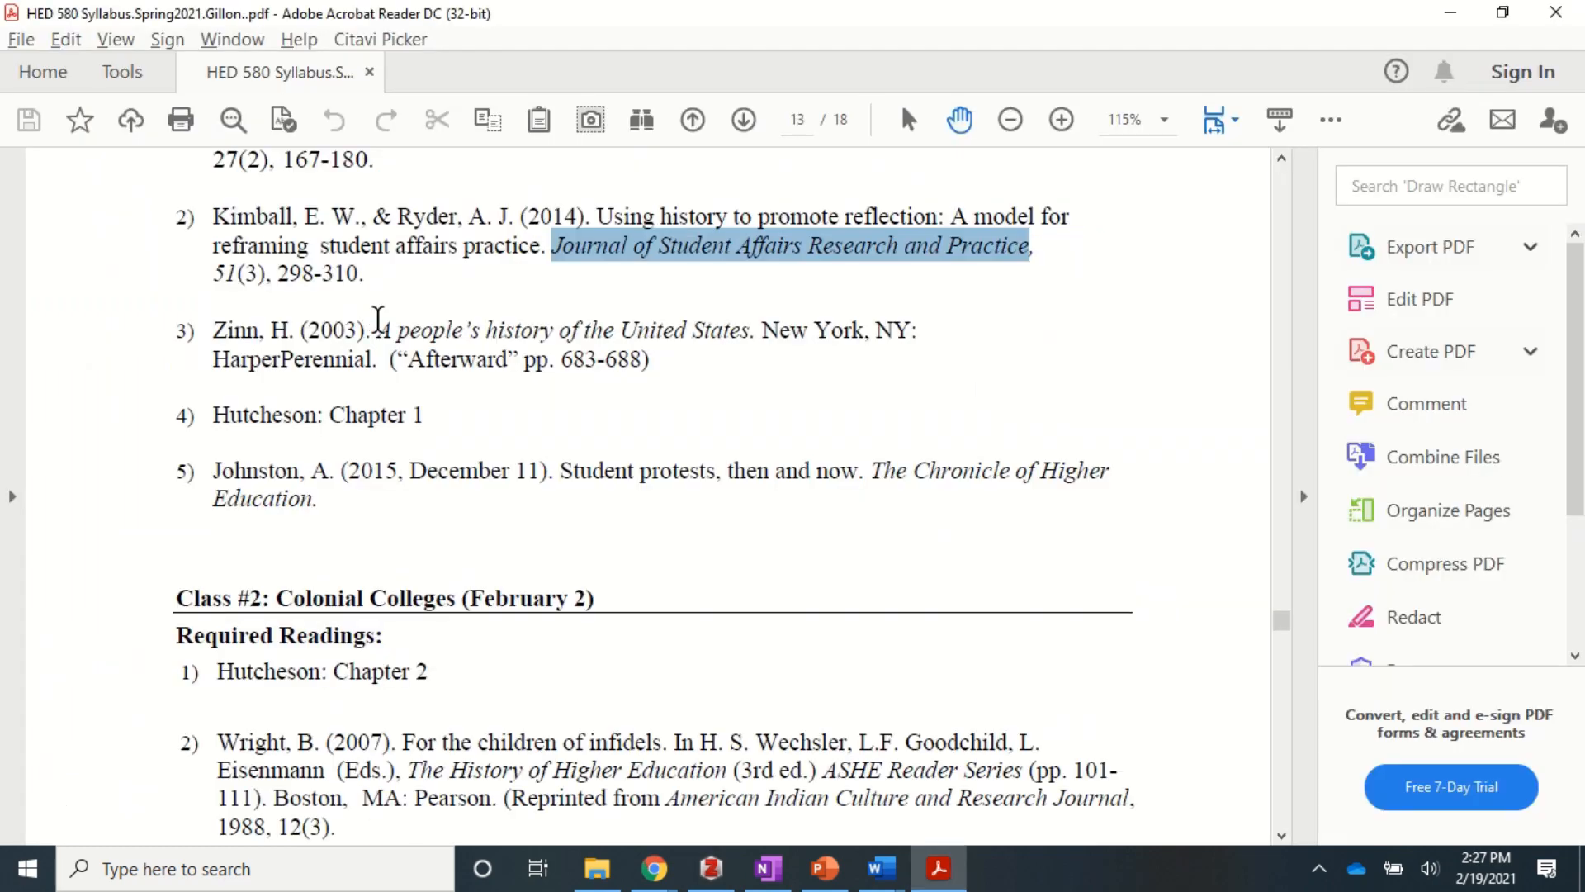
drag(277, 272, 360, 274)
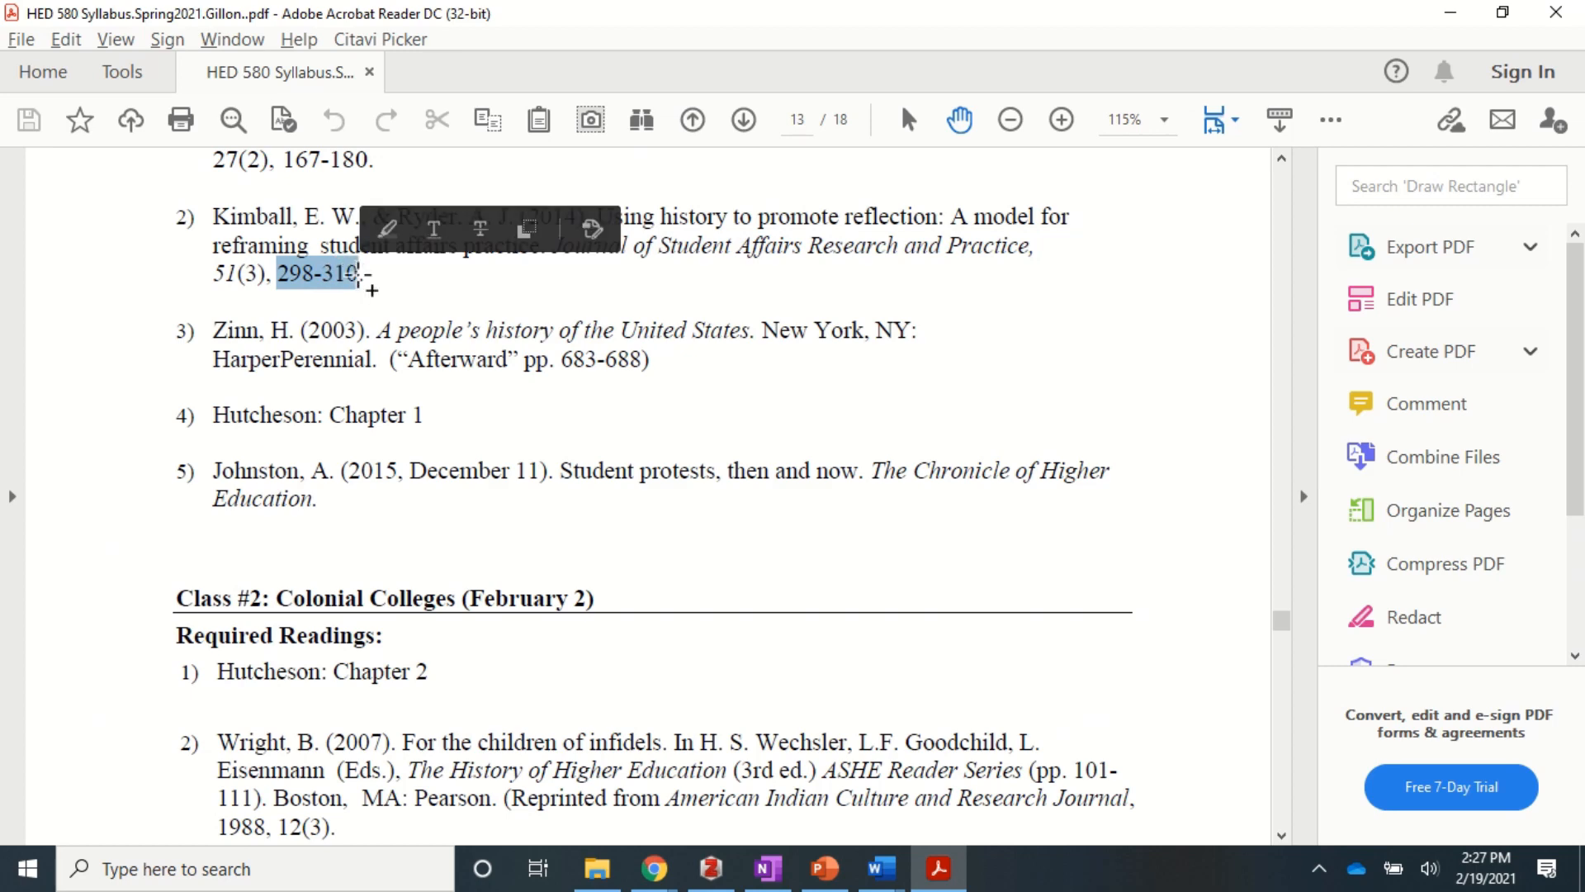
key(ctrl+c)
key(alt+Tab)
key(ctrl+v)
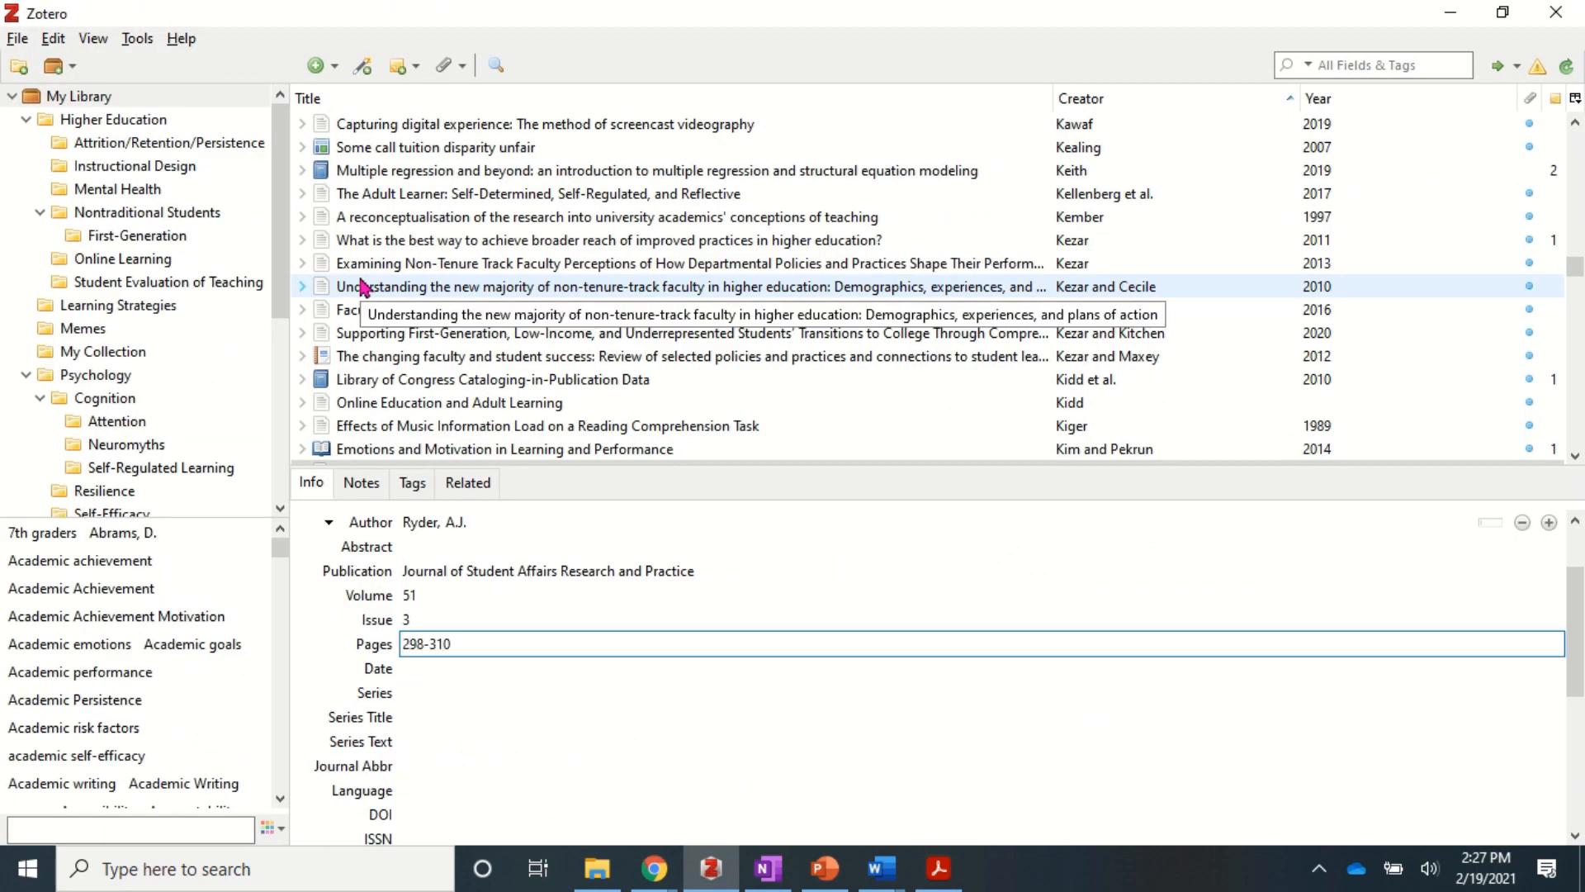
key(Tab)
key(alt+Tab)
key(alt+Tab)
text(201)
key(Tab)
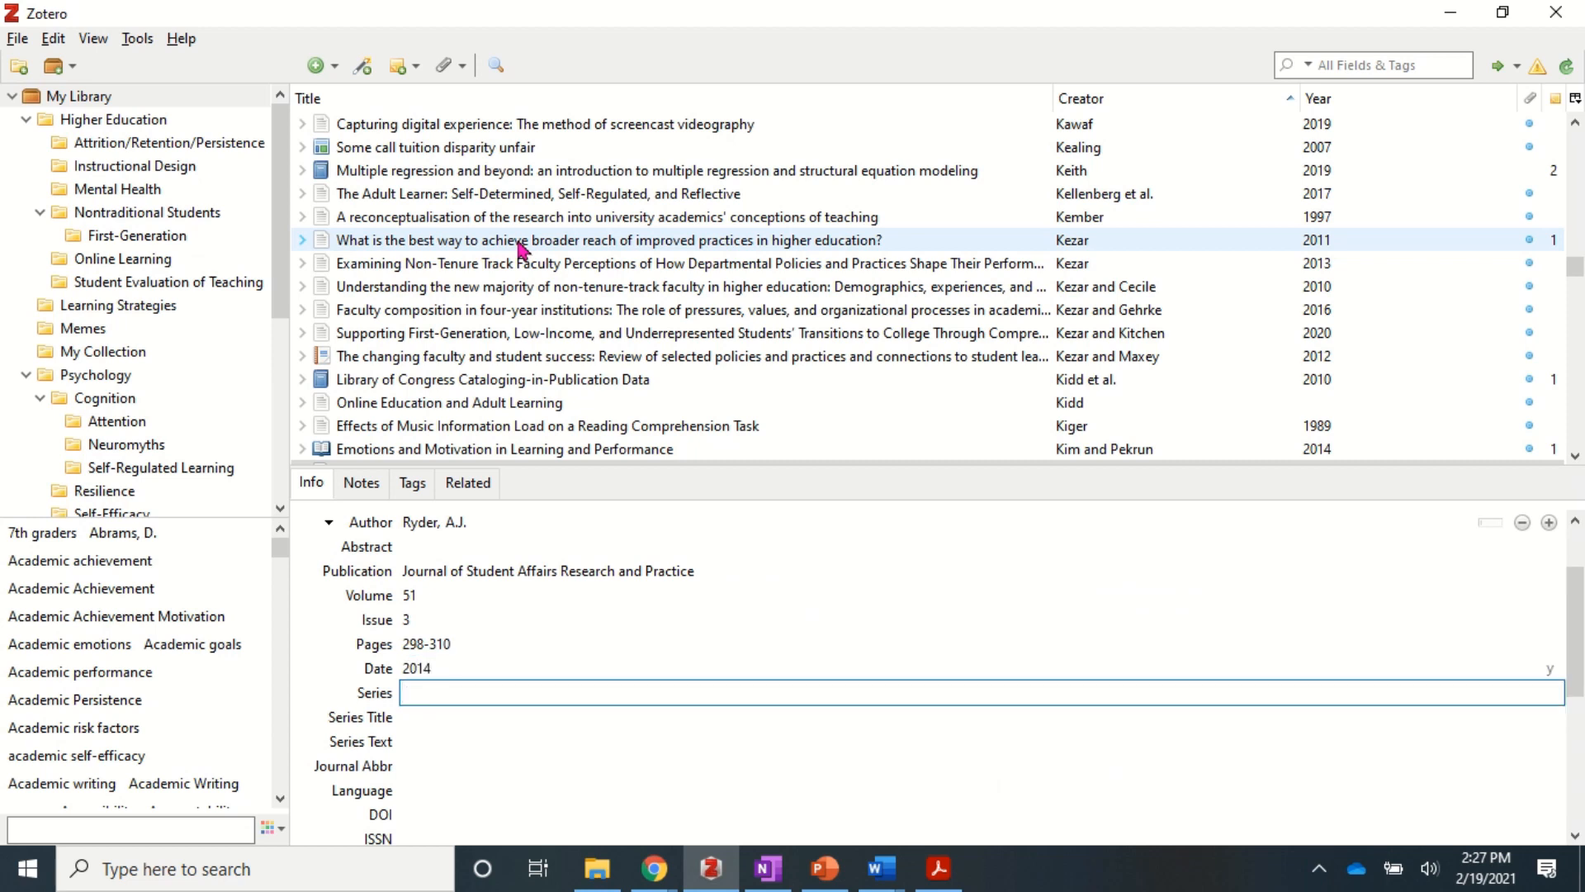
scroll(692, 654, up, 1)
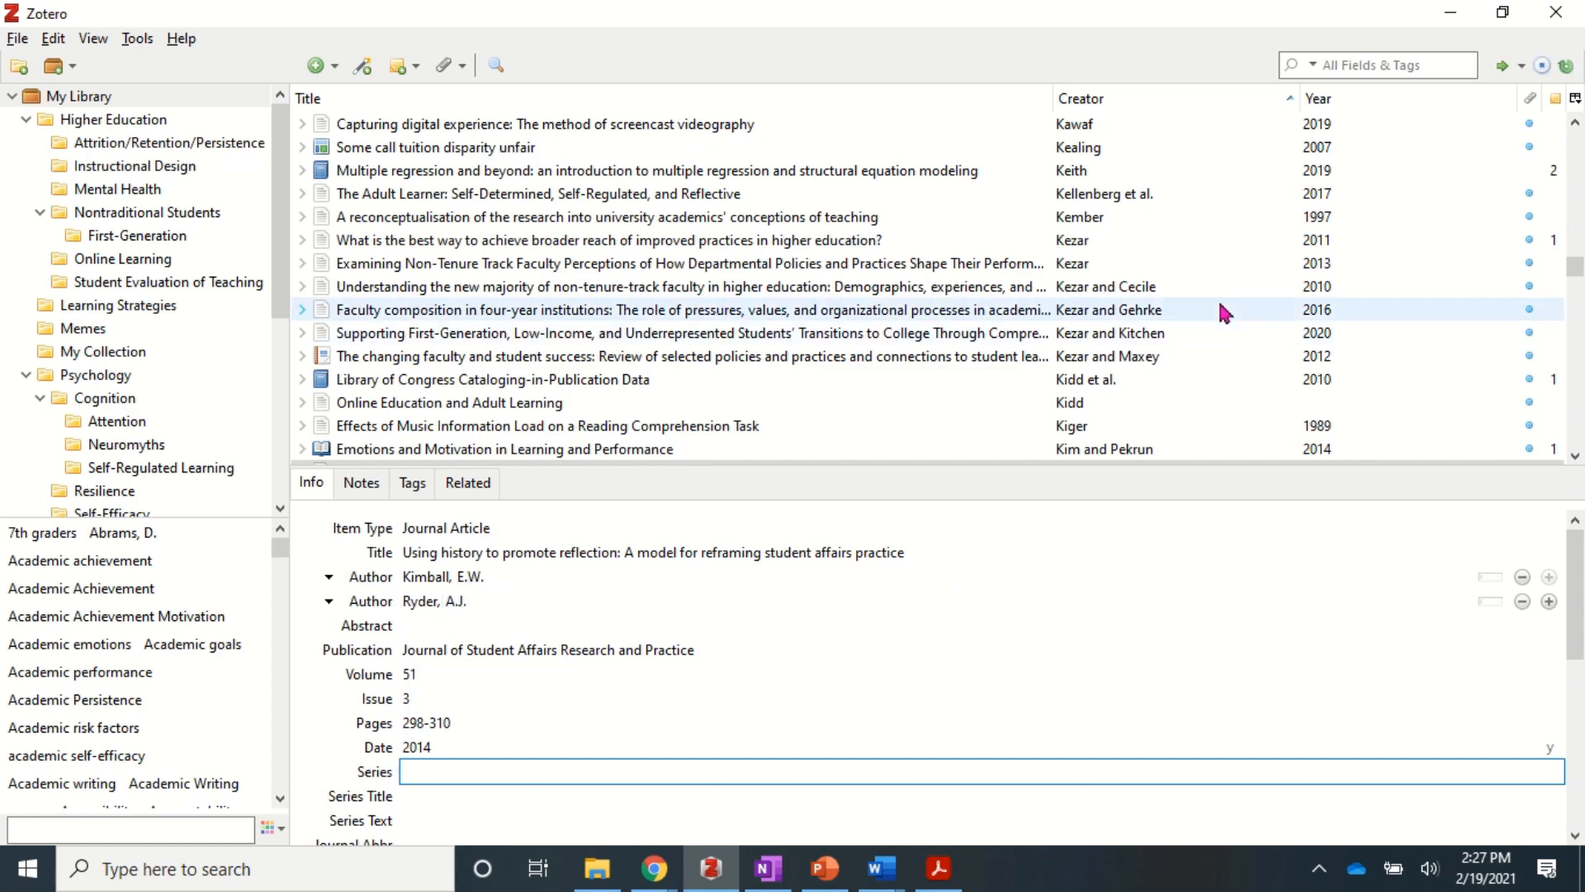
- Select the first 'Using history to promote reflection' entry and bring up its Add Attachment menu
scroll(1220, 304, down, 3)
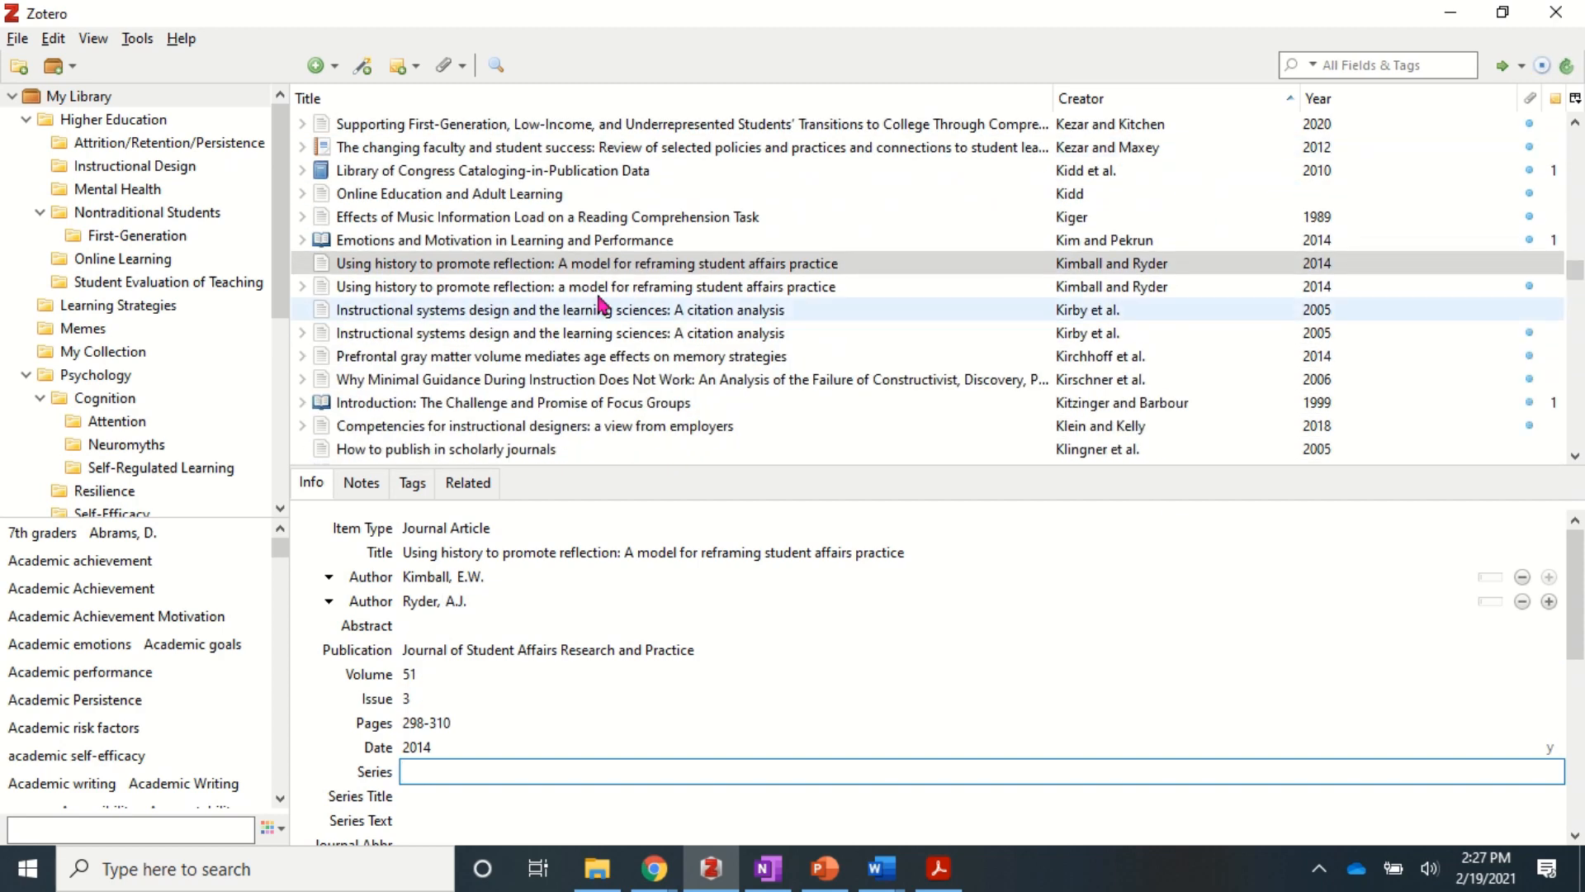
click(376, 271)
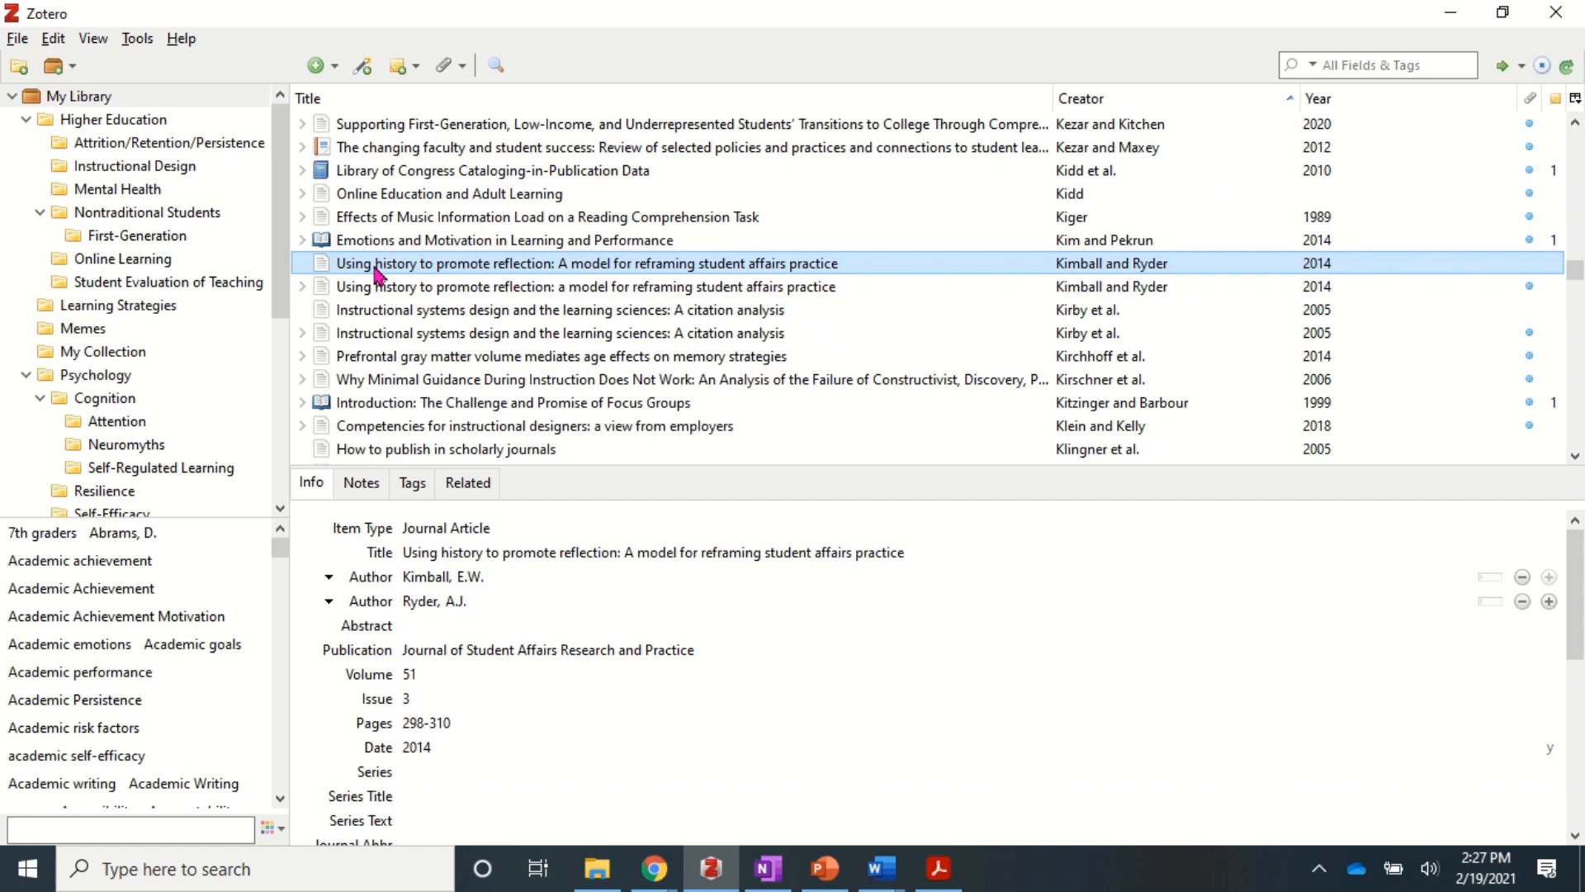
right_click(376, 271)
mouse_move(494, 318)
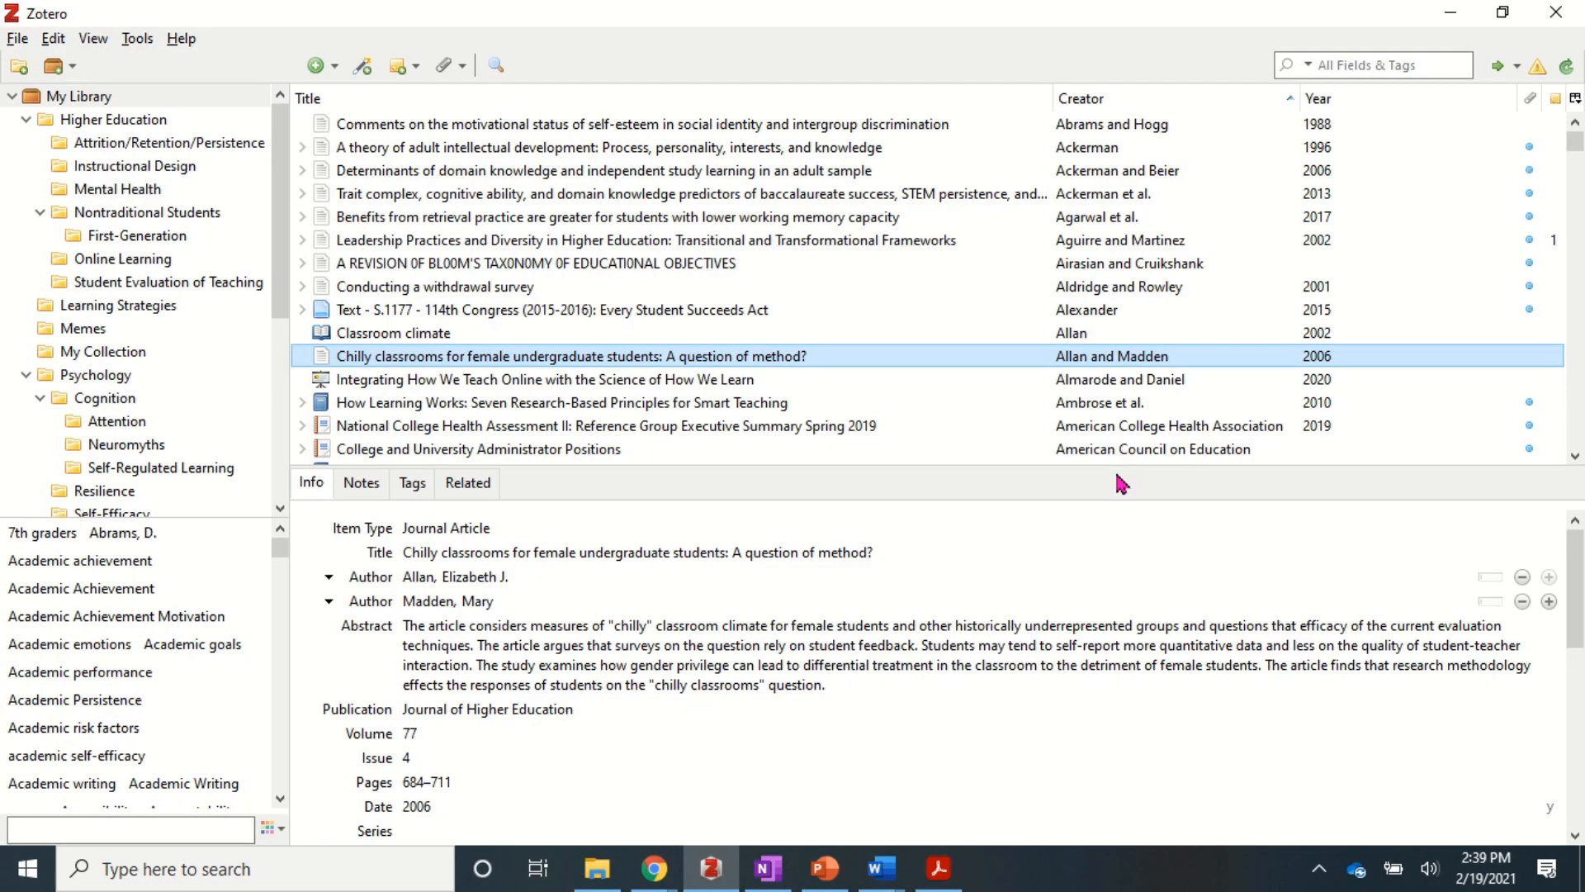
- Quick-search the library for 'attention' in Title, Creator, Year mode
click(1351, 65)
text(attention)
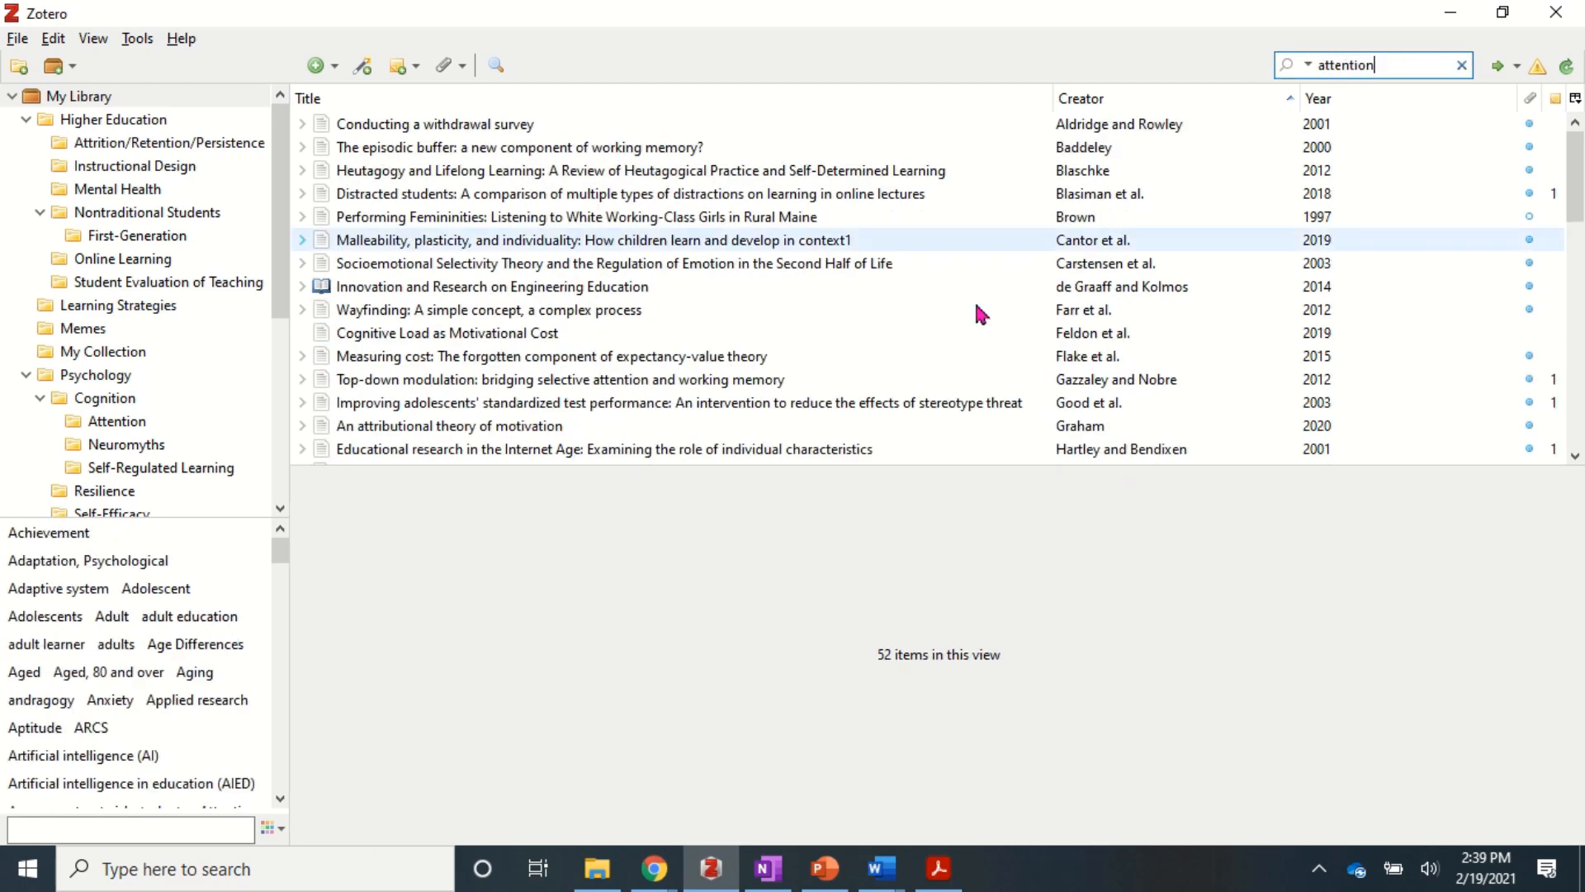
click(1310, 66)
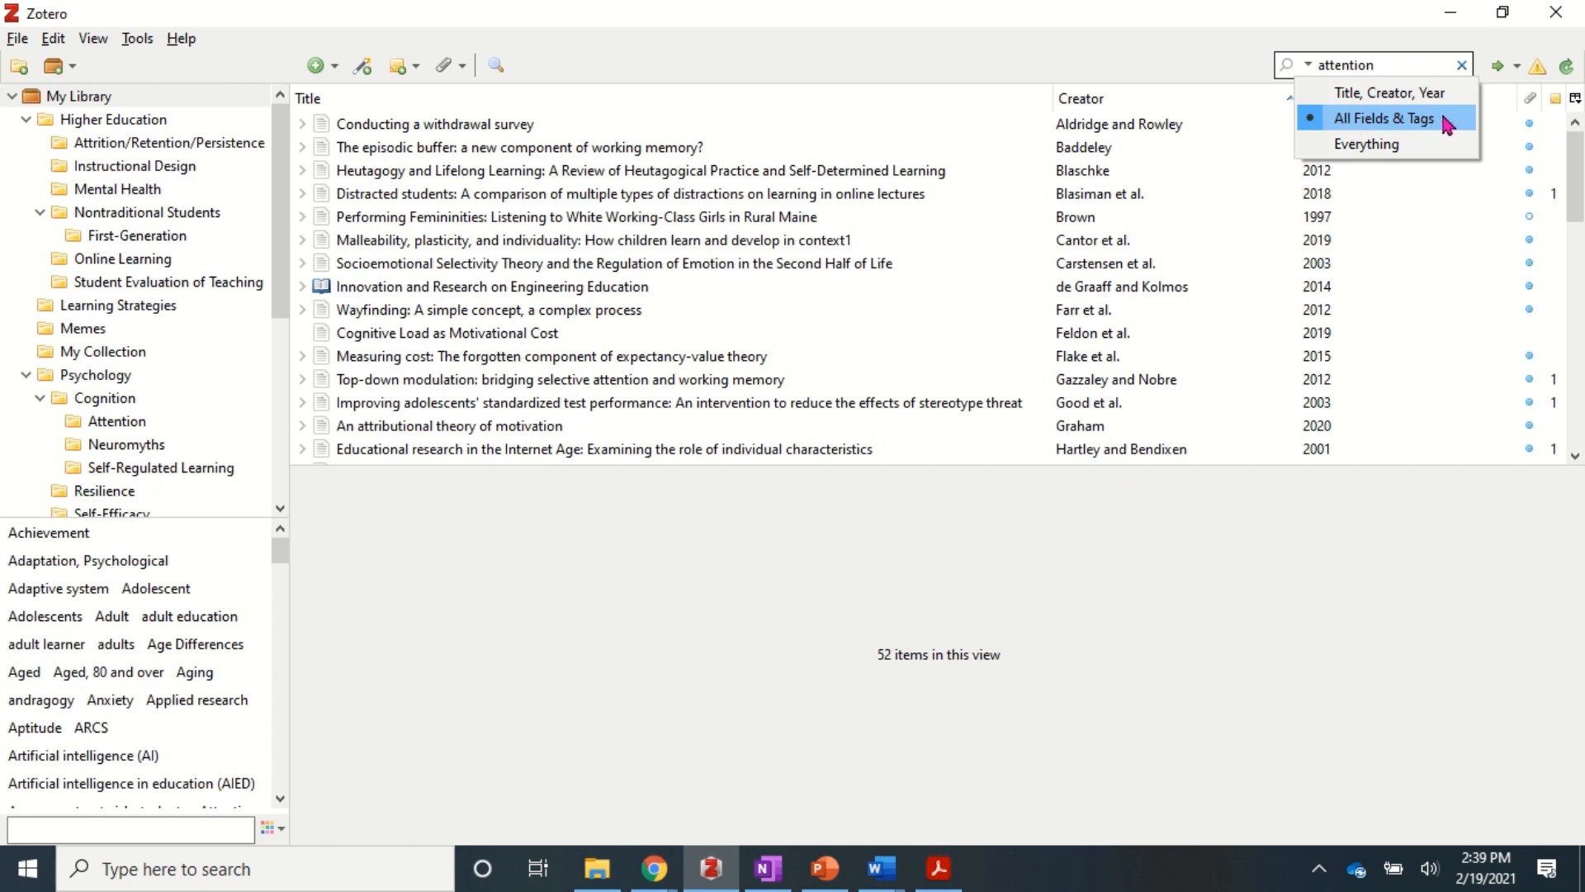
click(1390, 93)
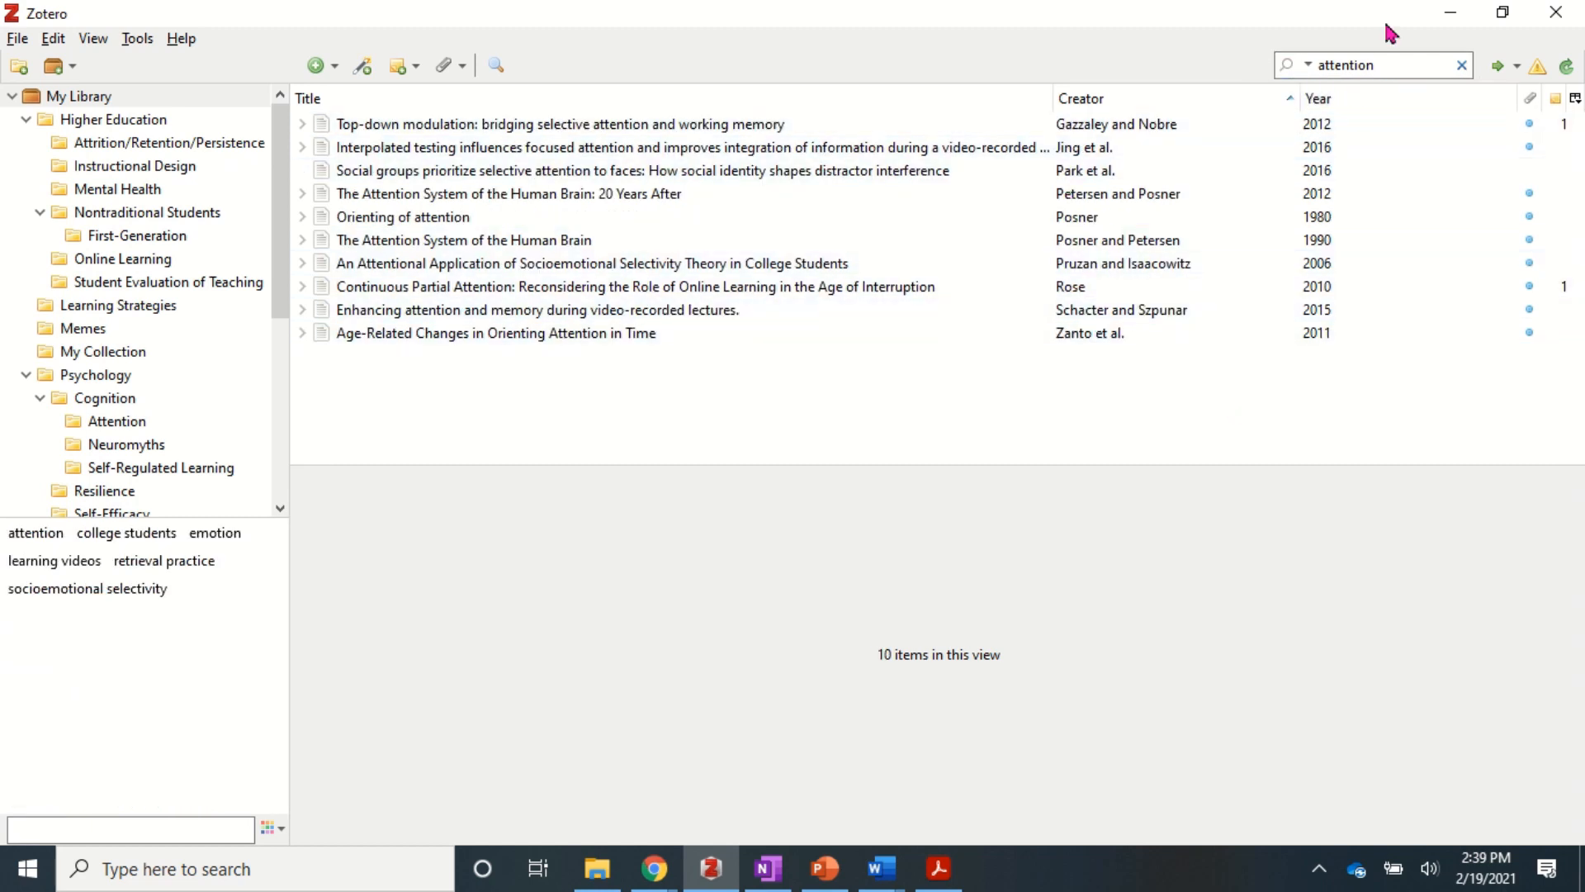
- Try Everything mode, settle on All Fields & Tags, and show the Top-down modulation article
click(1308, 64)
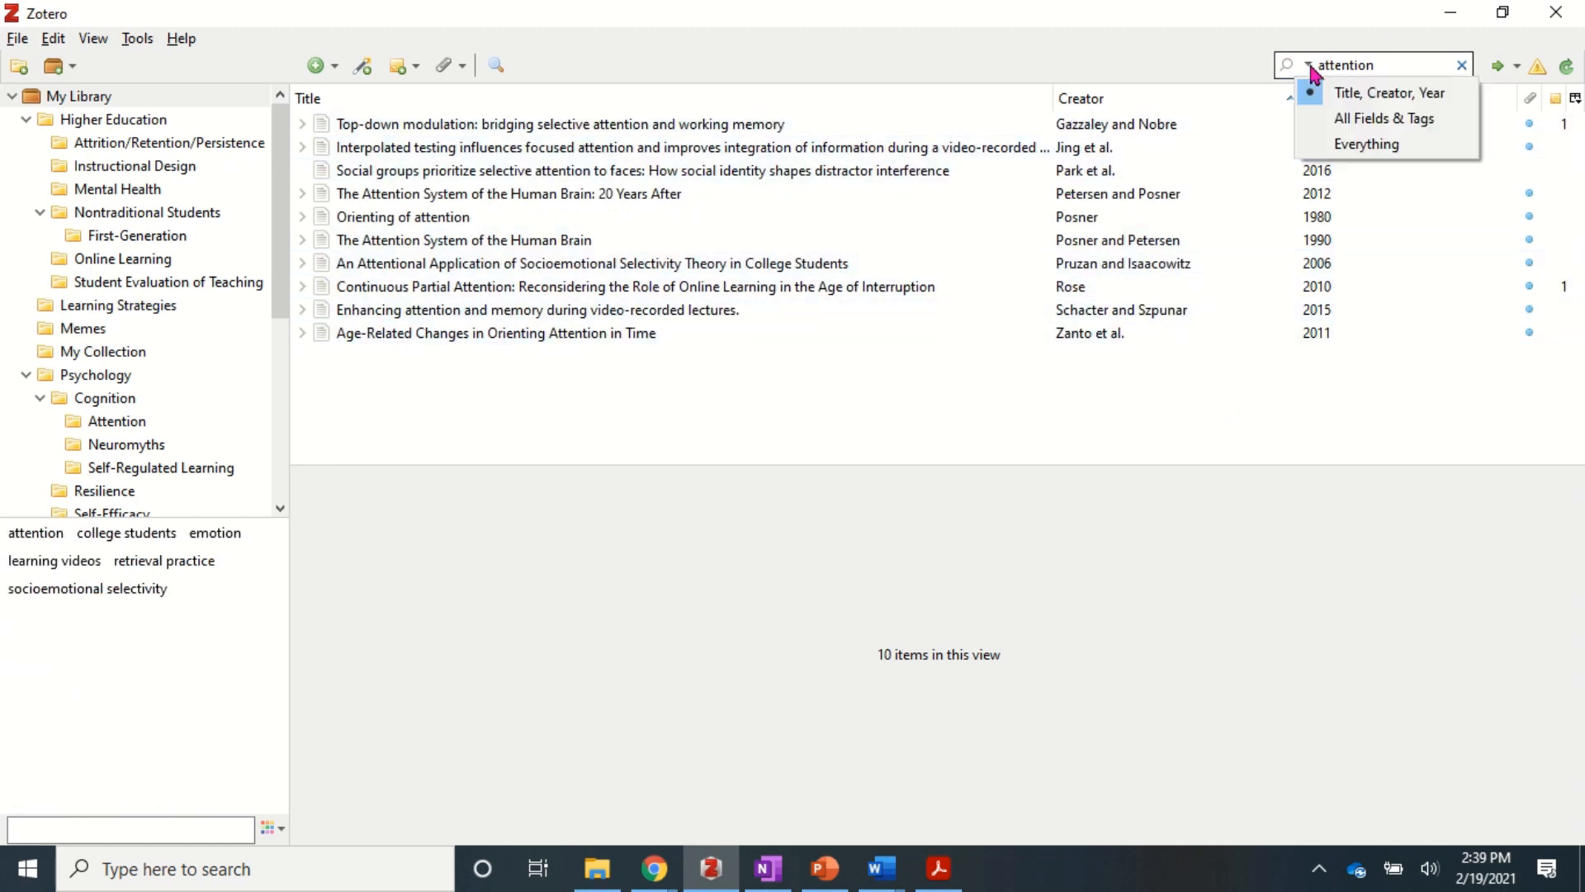
click(1366, 144)
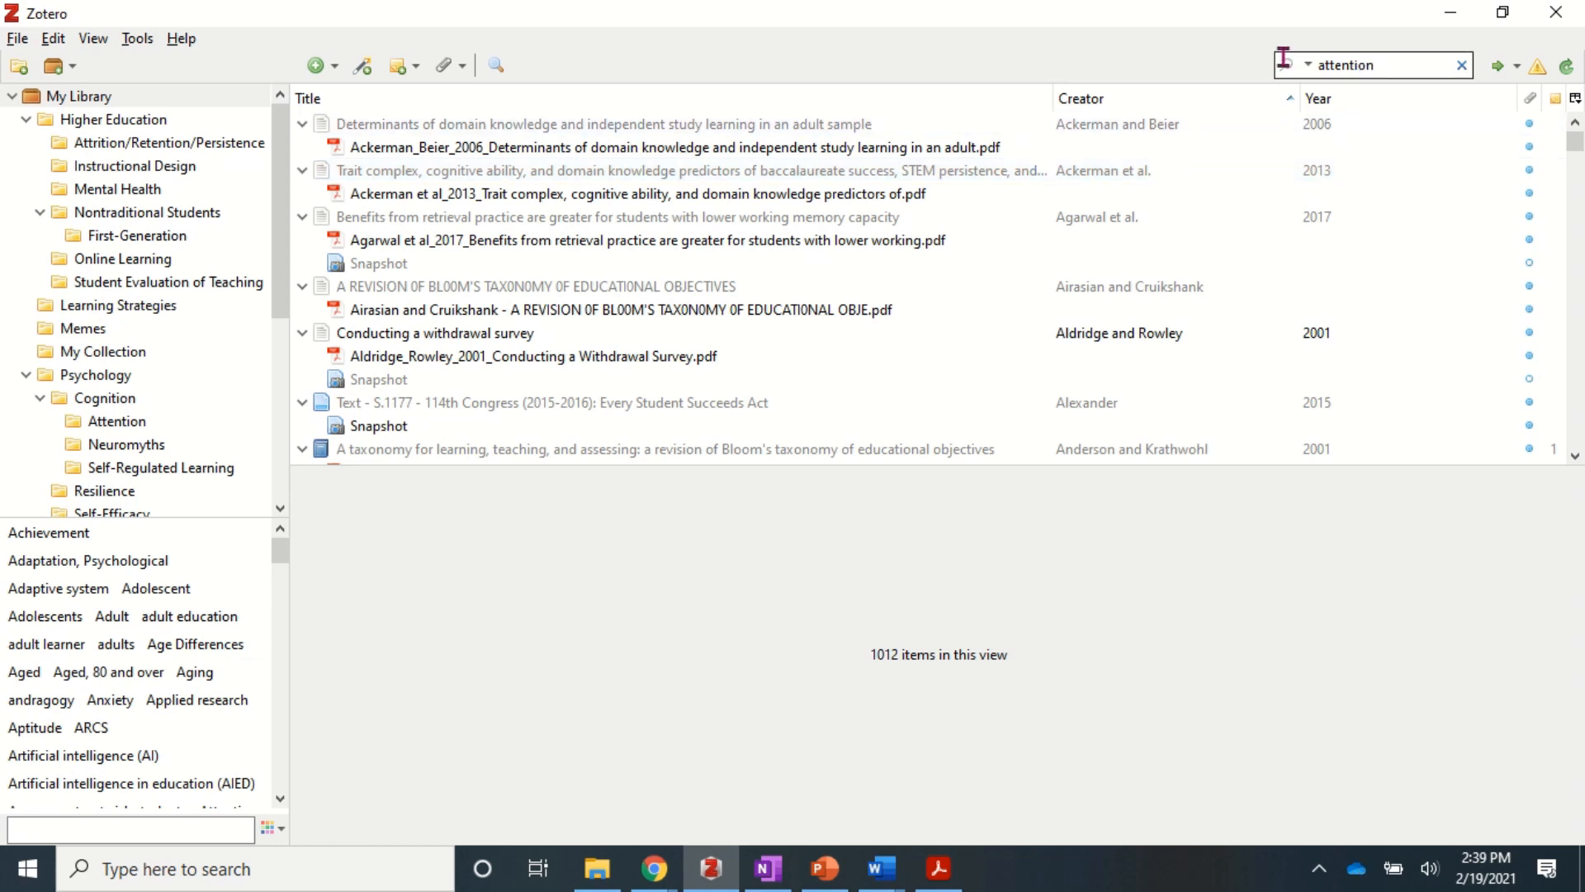
click(1308, 65)
click(1325, 118)
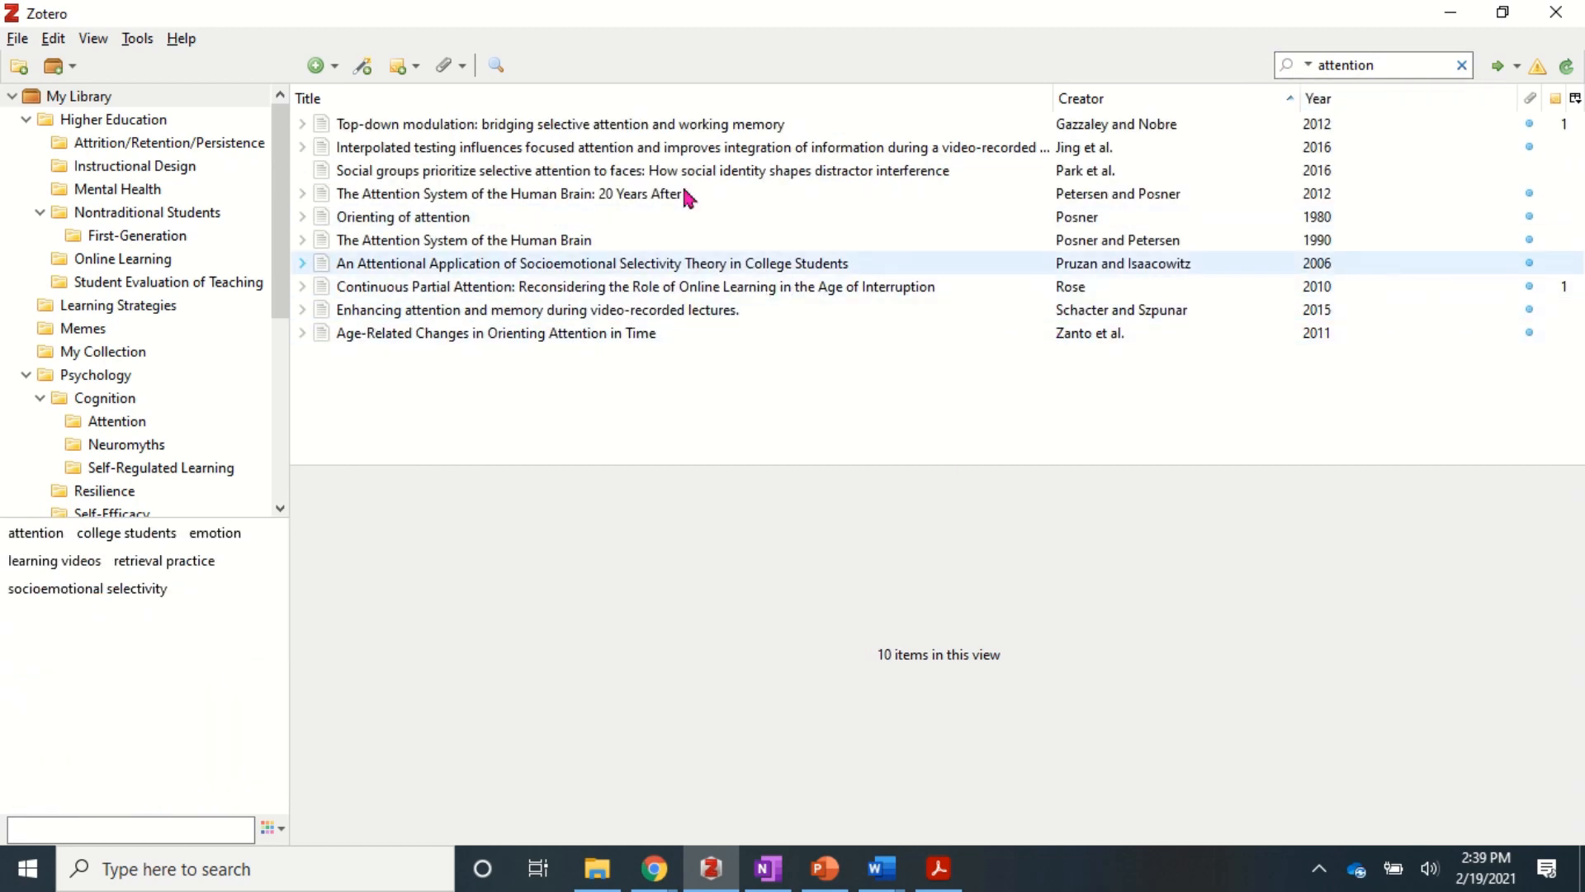
click(667, 129)
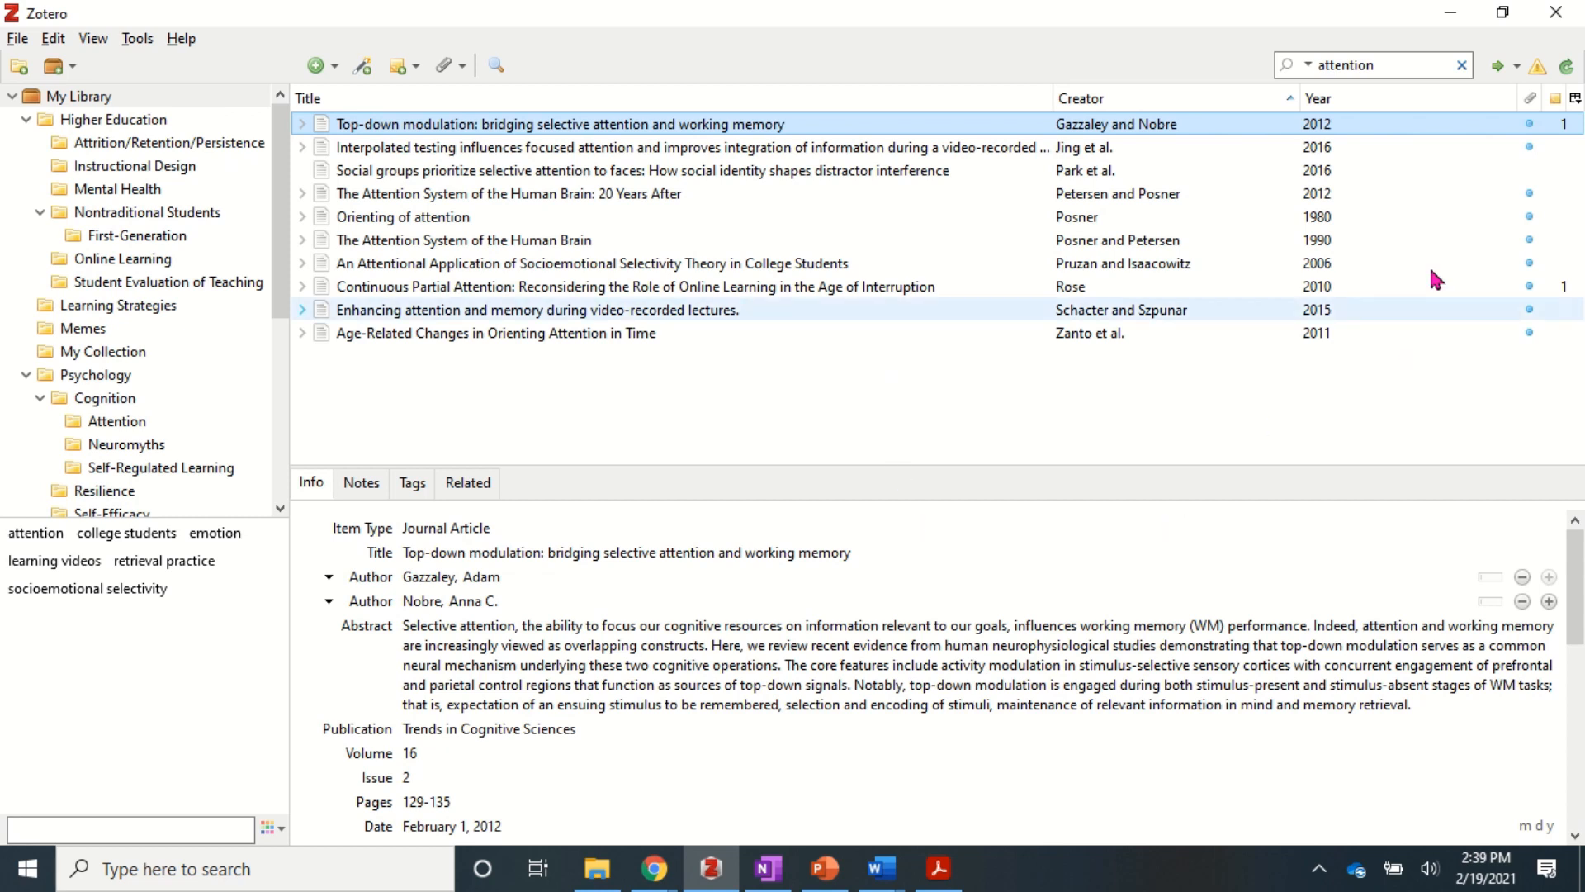
- Run Locate's Google Scholar Search on the Top-down modulation article
click(1513, 71)
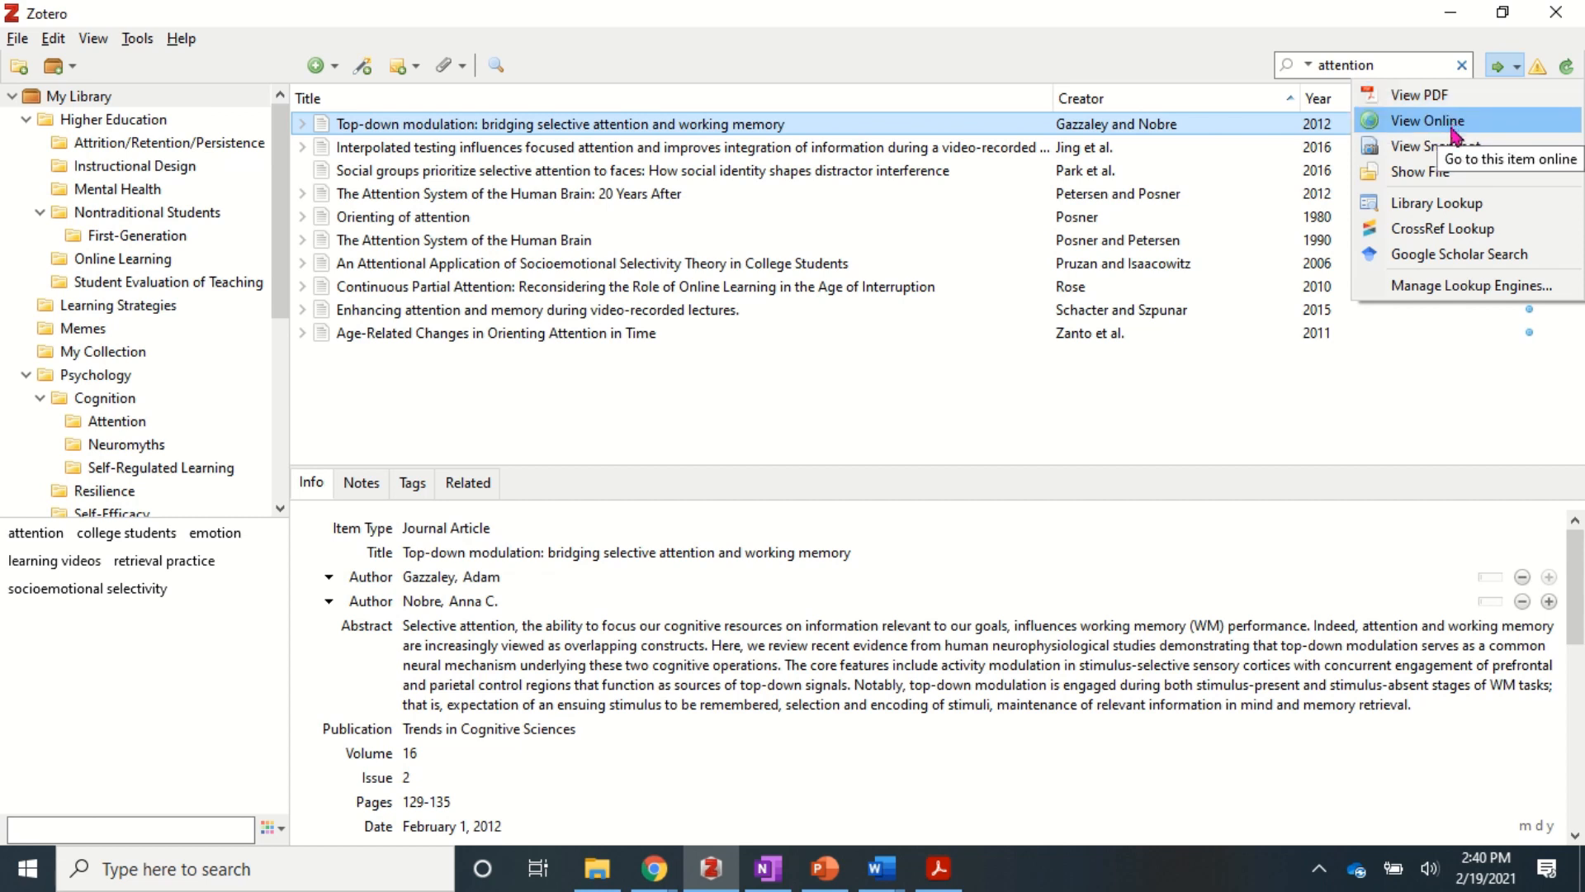
click(1437, 266)
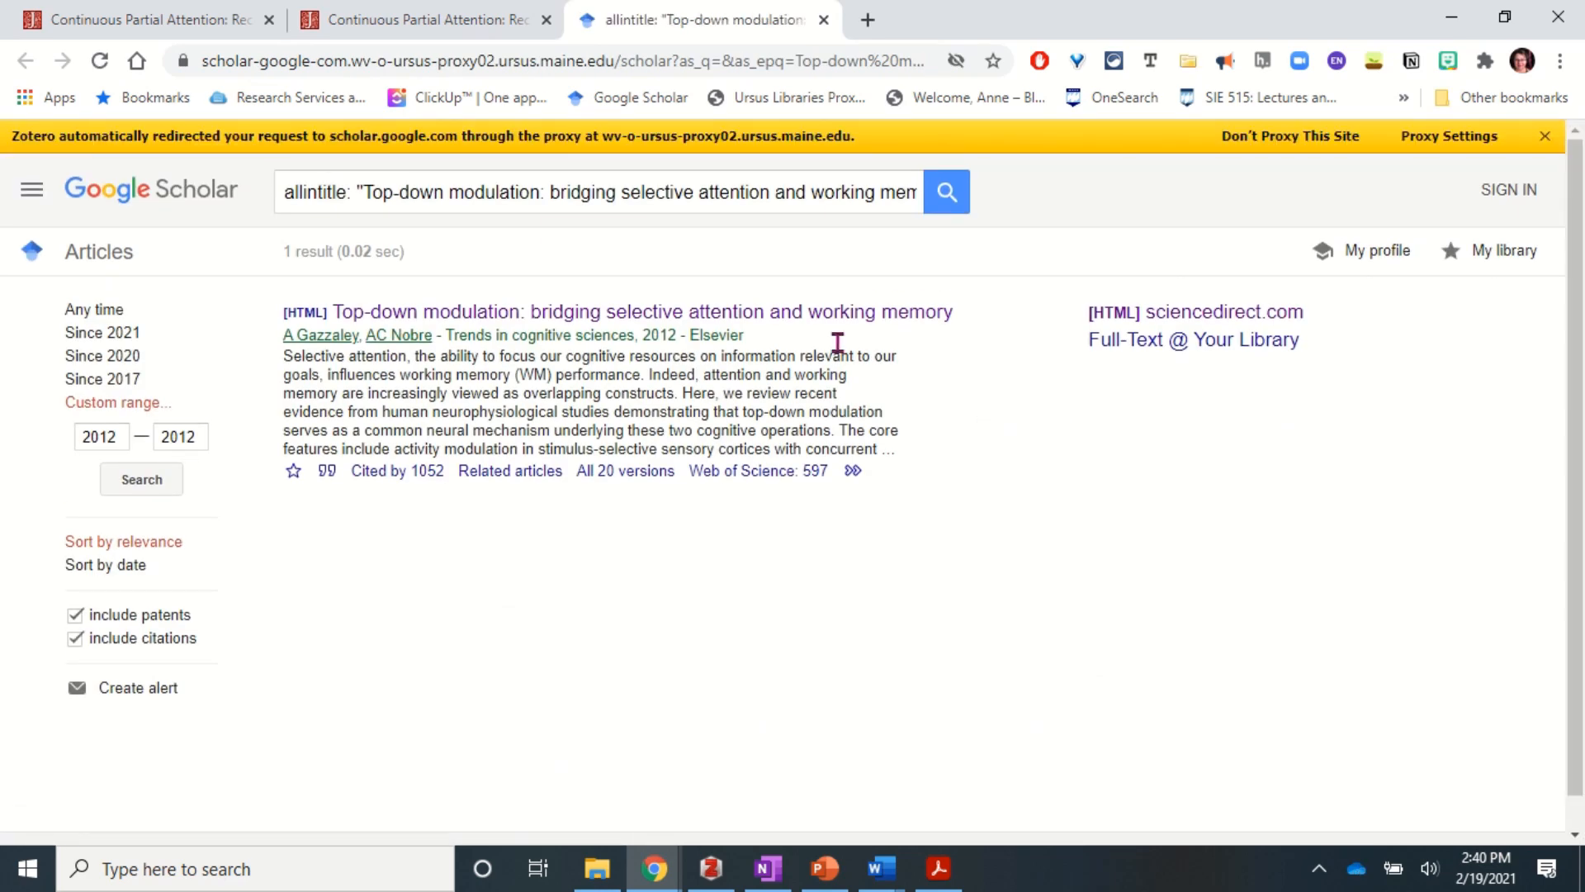
- Open the Top-down modulation article on ScienceDirect from the Scholar result, then return to Zotero
click(566, 319)
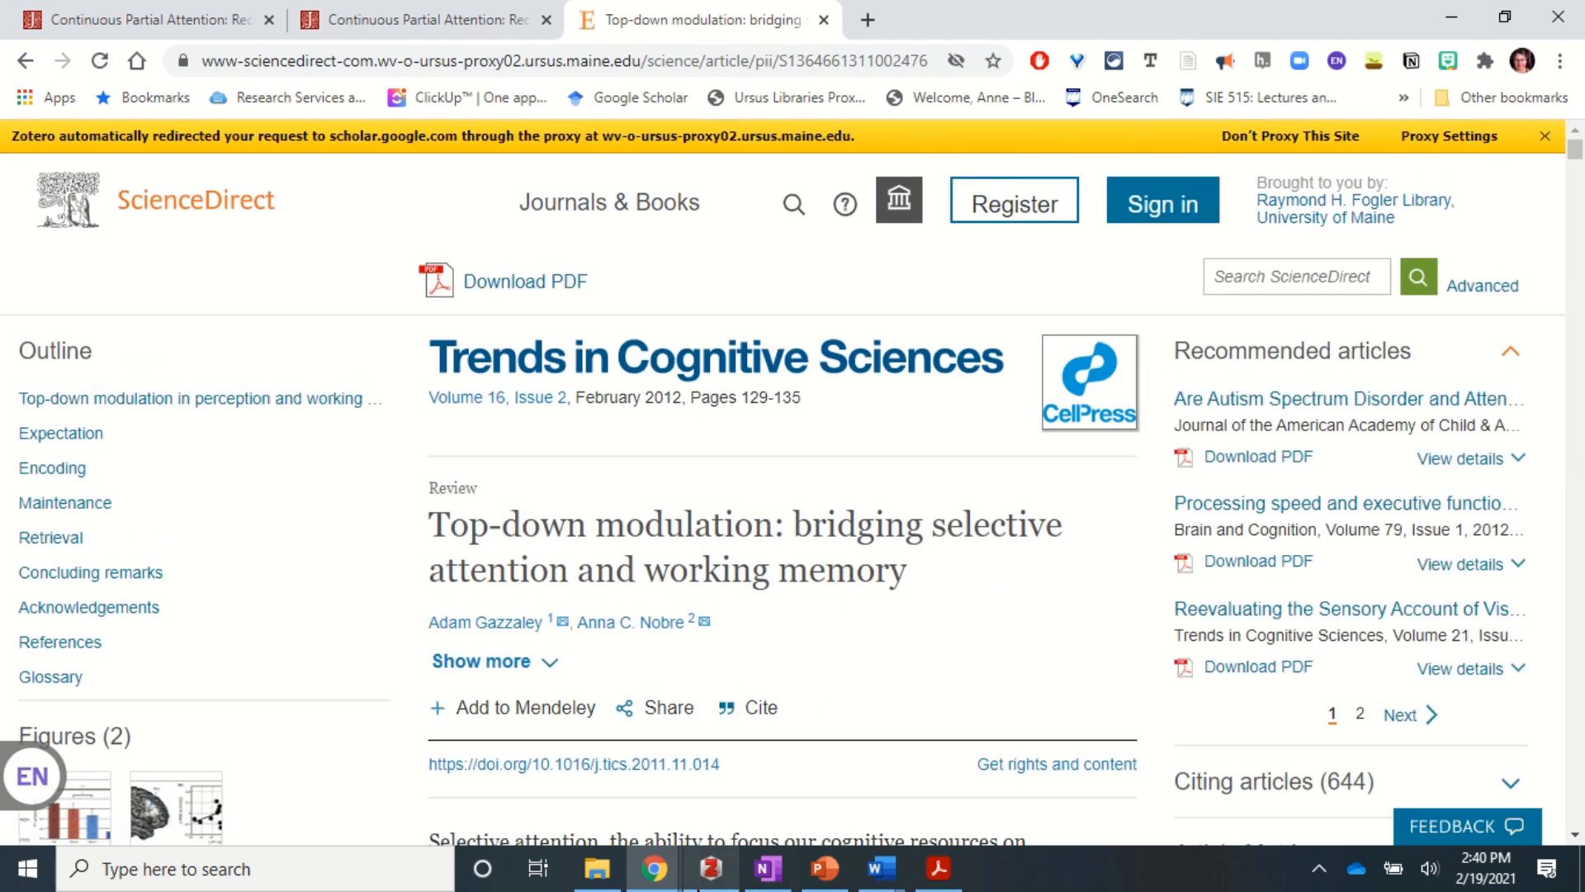
click(711, 868)
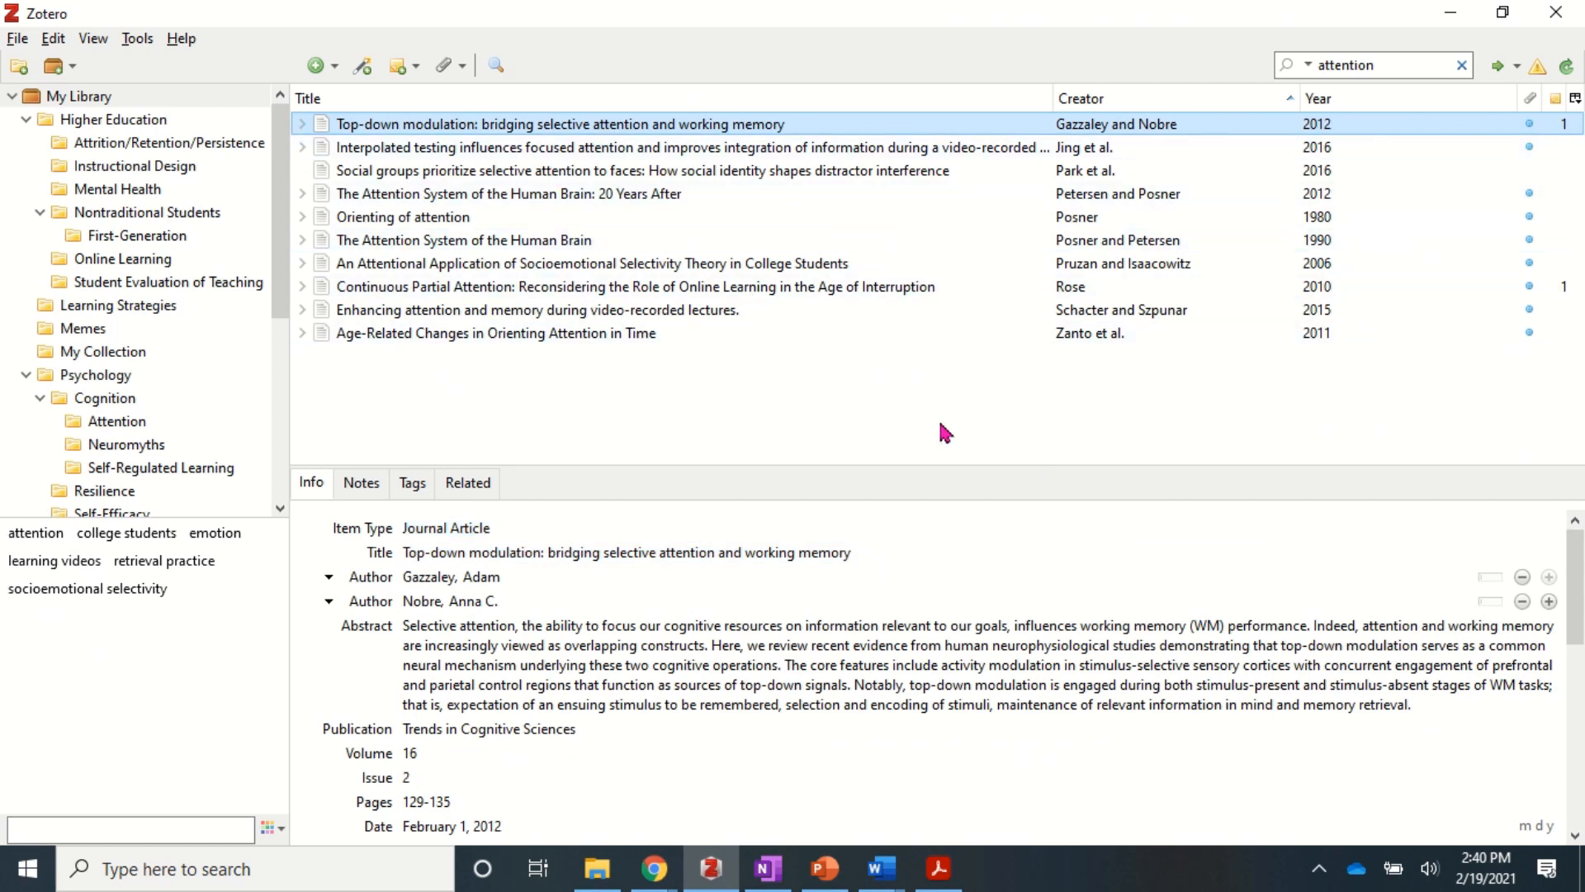
- Close the Locate menu and open Advanced Search, keeping My Library as the scope
click(1501, 74)
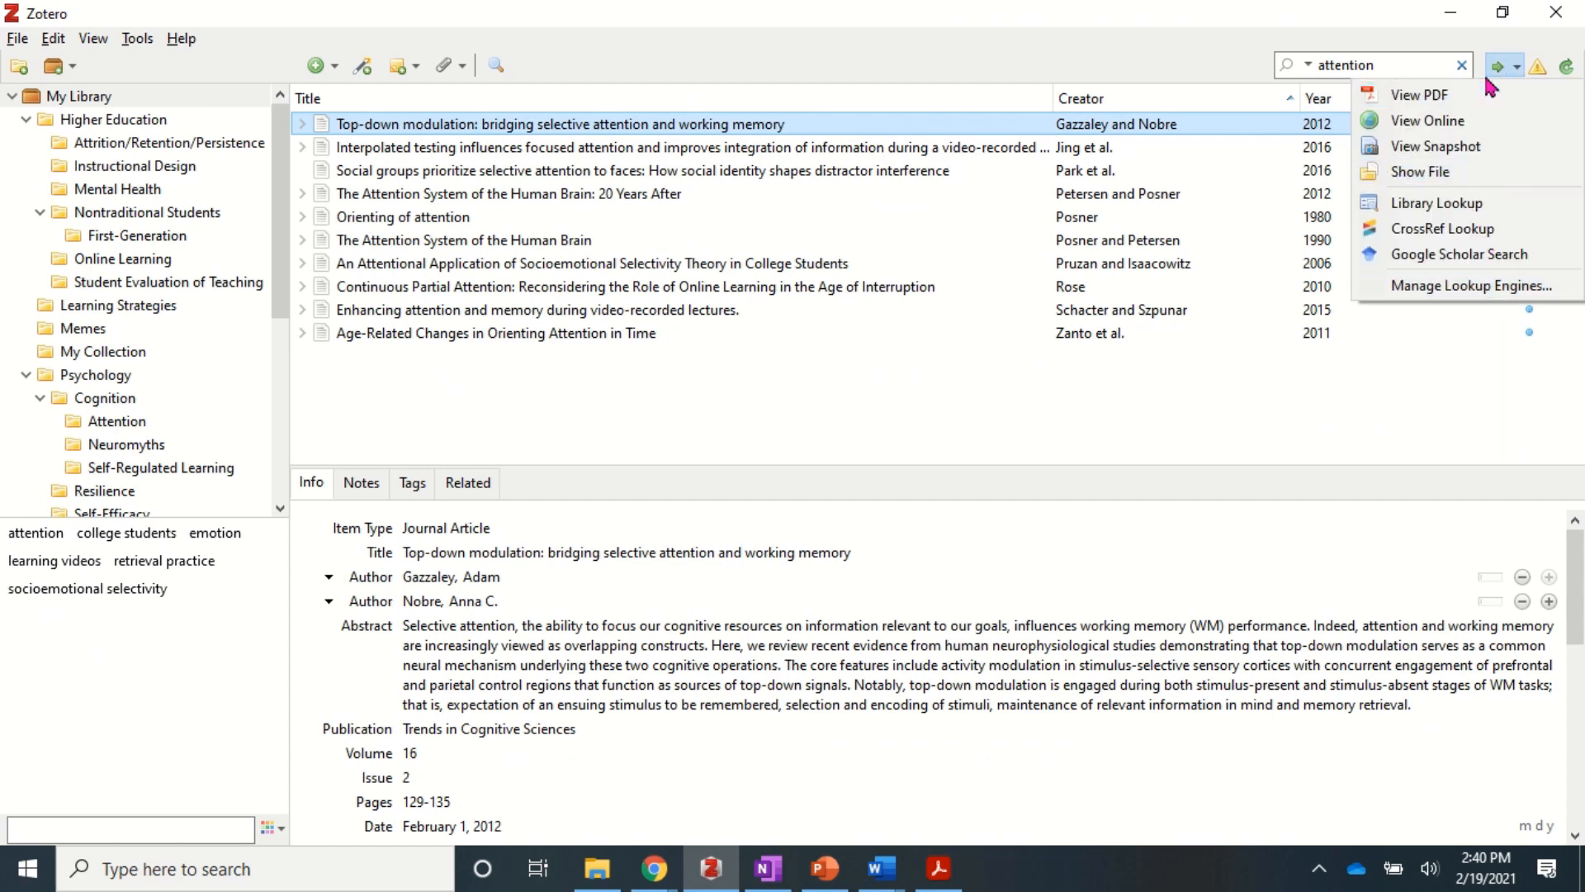
click(1065, 68)
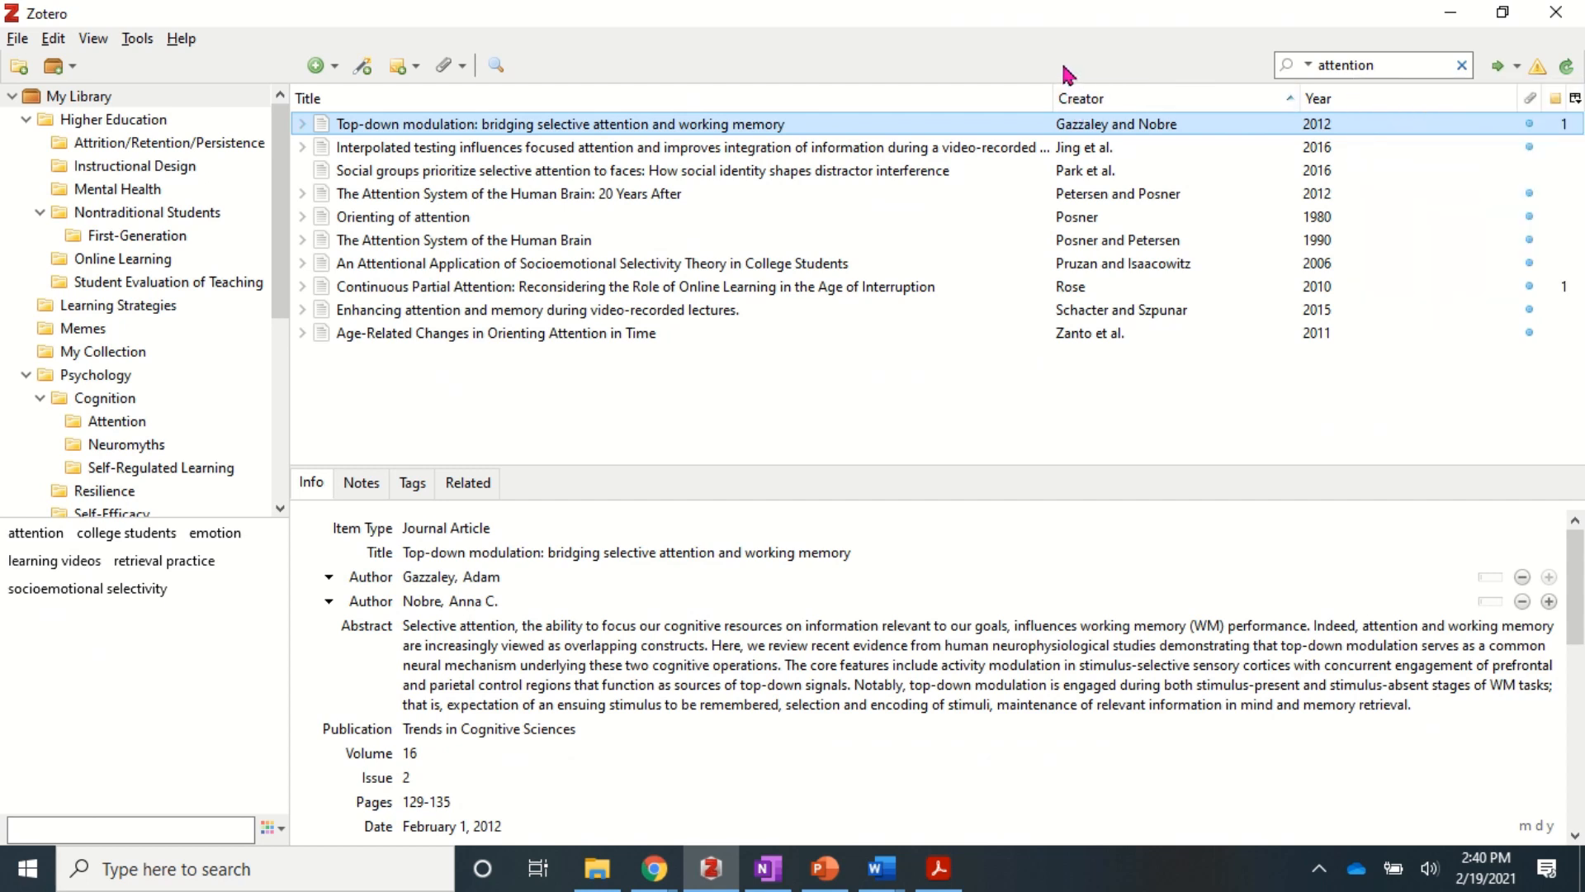
click(497, 72)
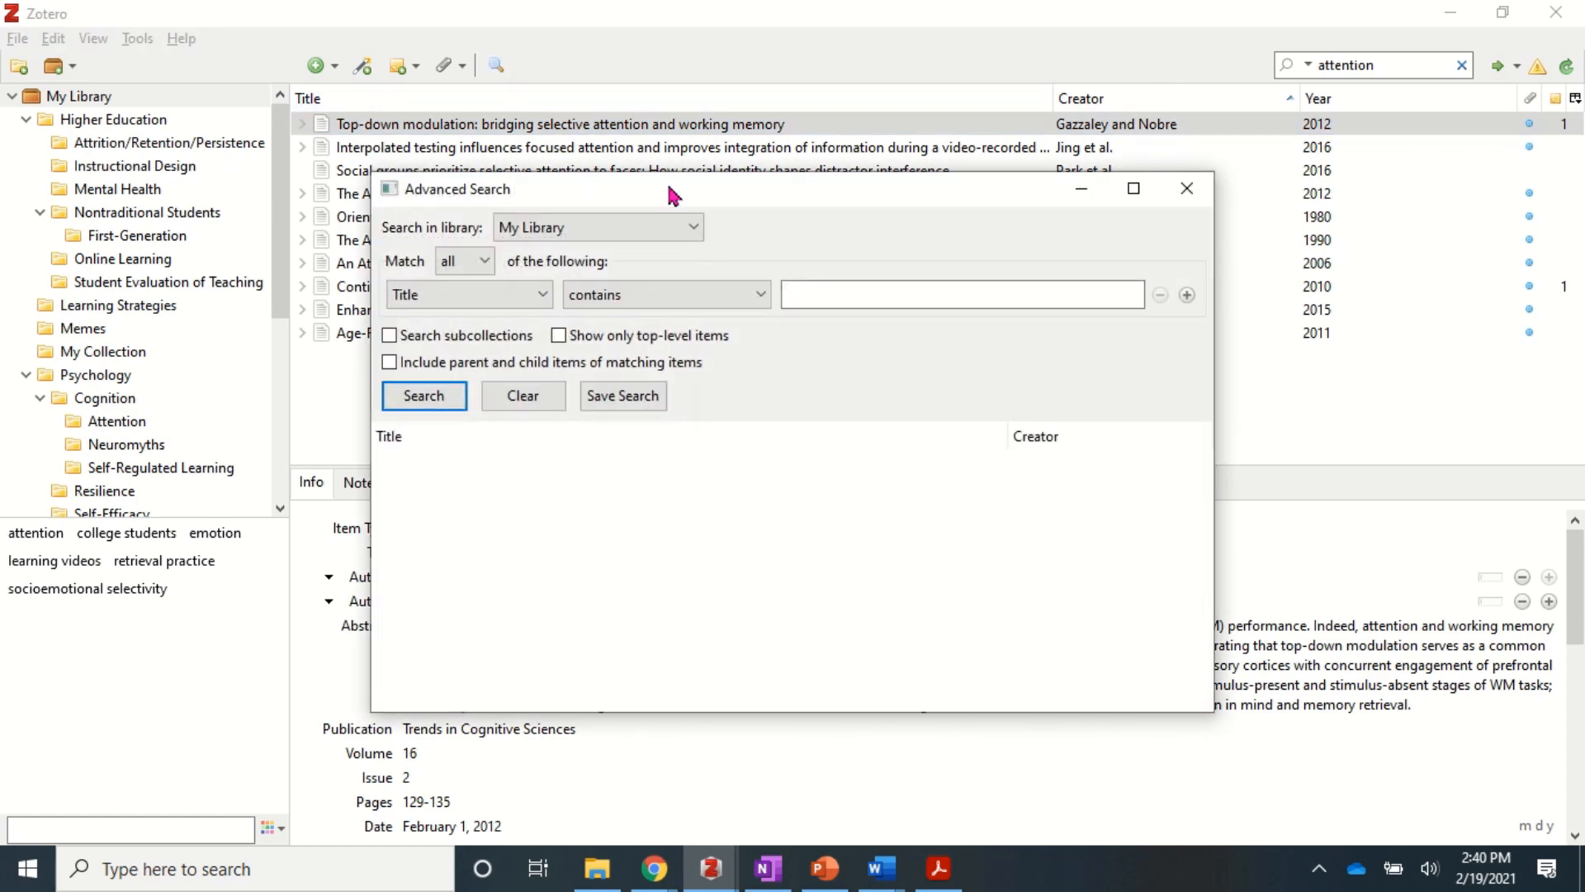
click(694, 230)
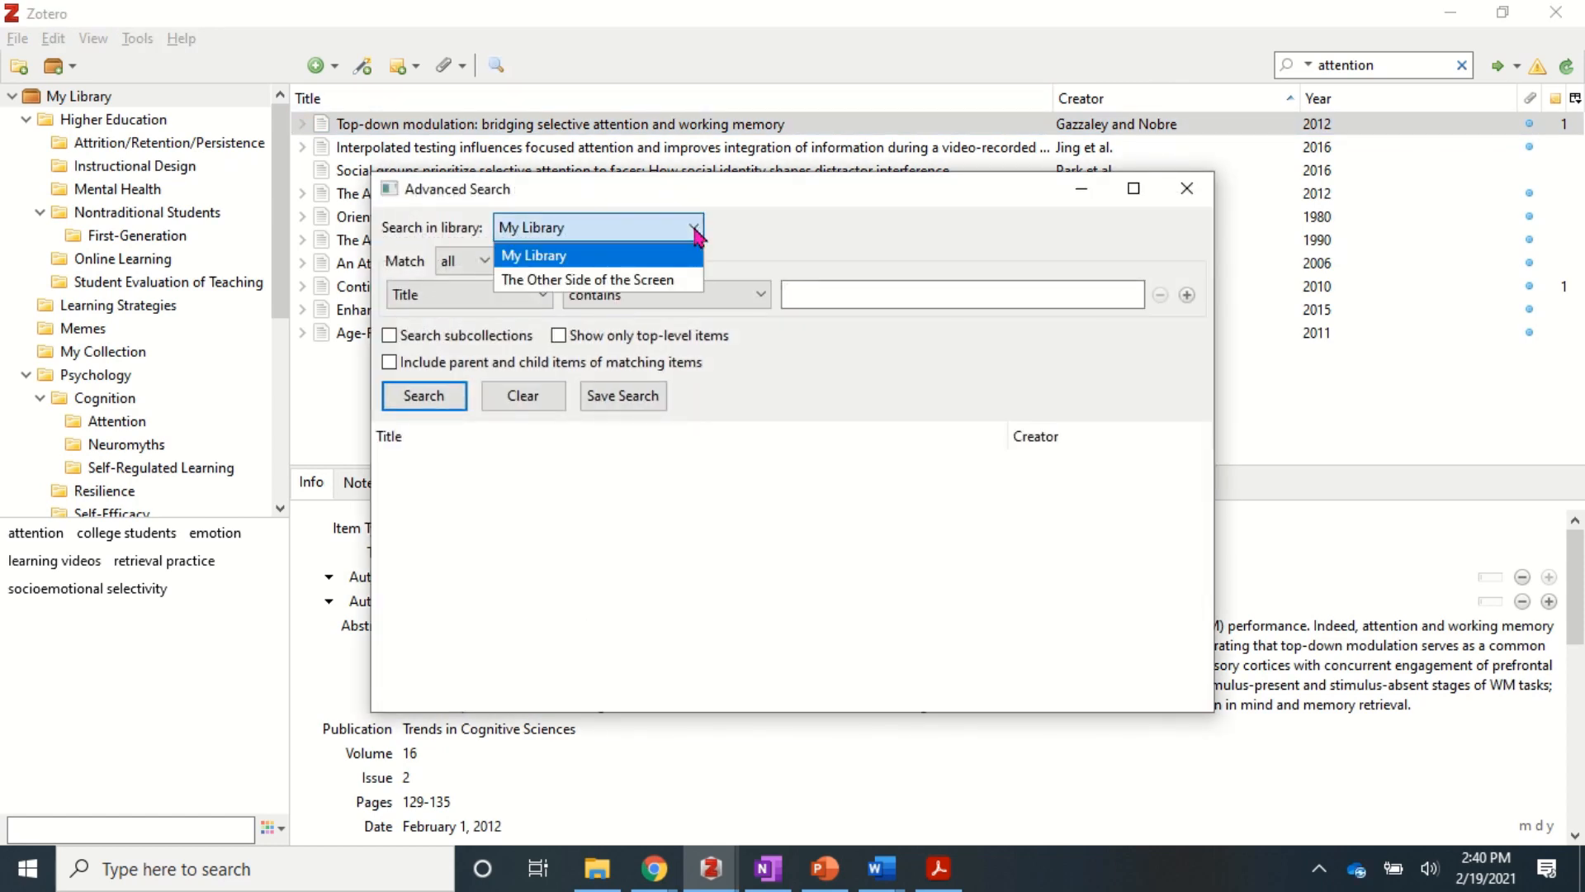
click(720, 239)
- Keep matching all conditions on Title and add a second condition
click(484, 263)
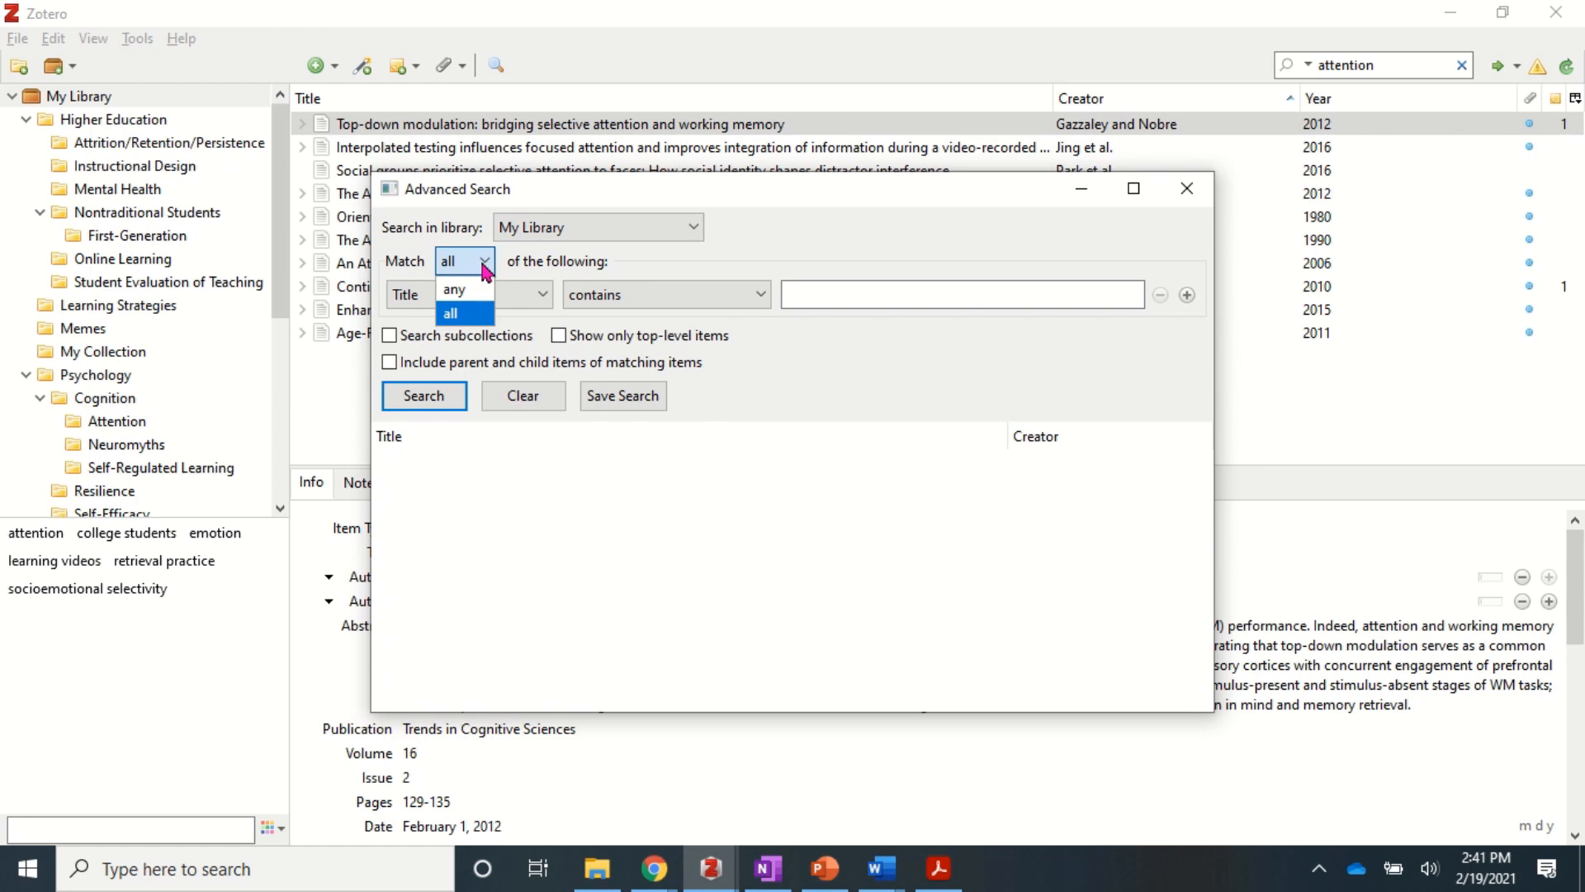
click(895, 296)
click(543, 295)
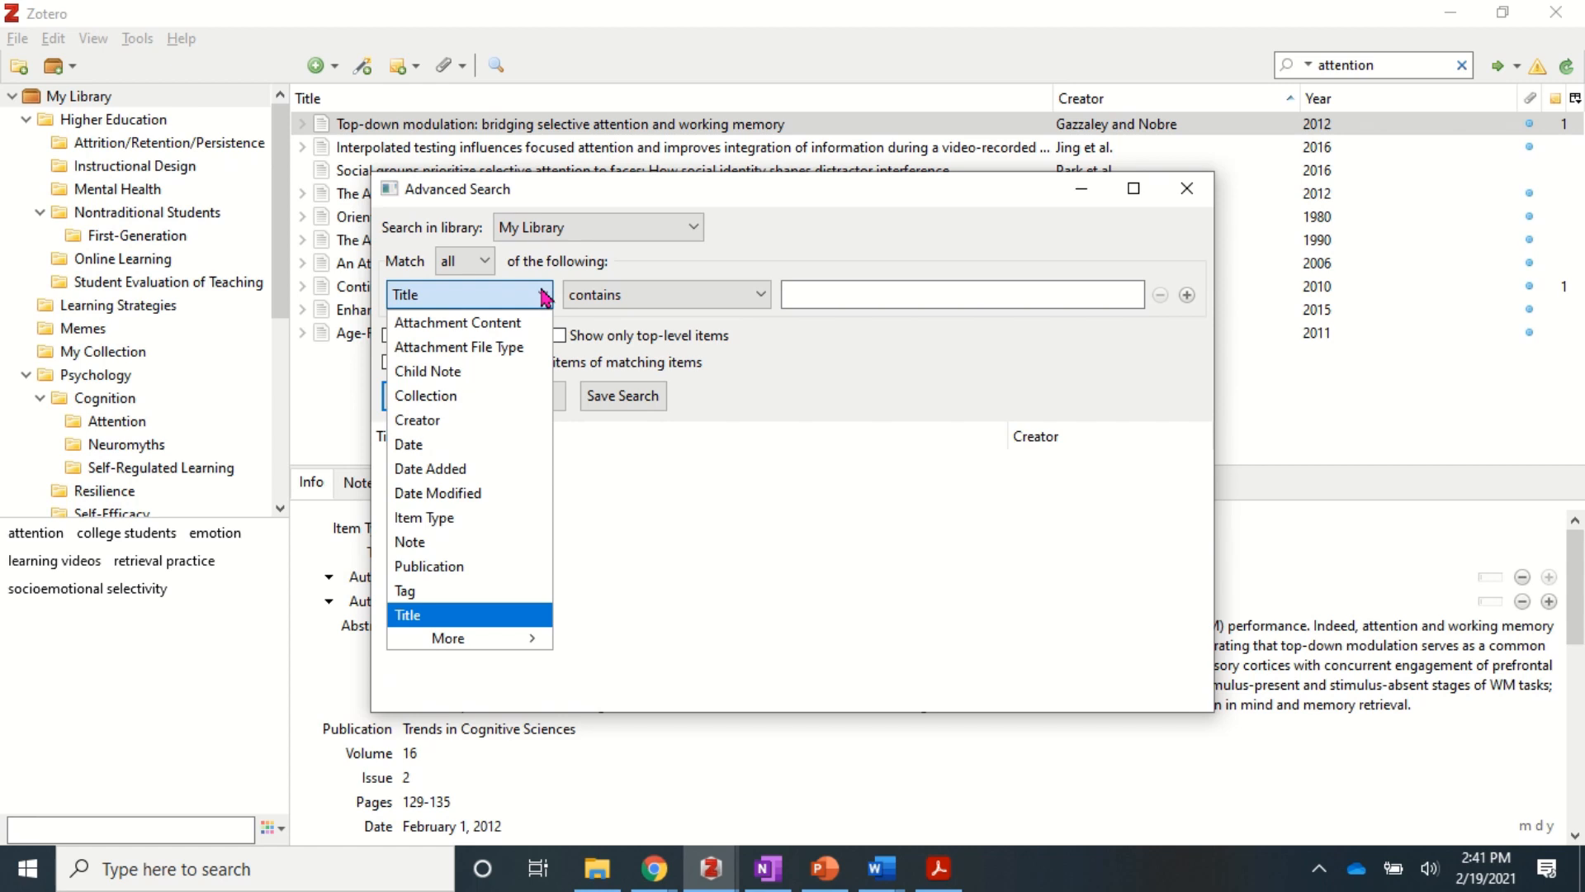
click(1003, 295)
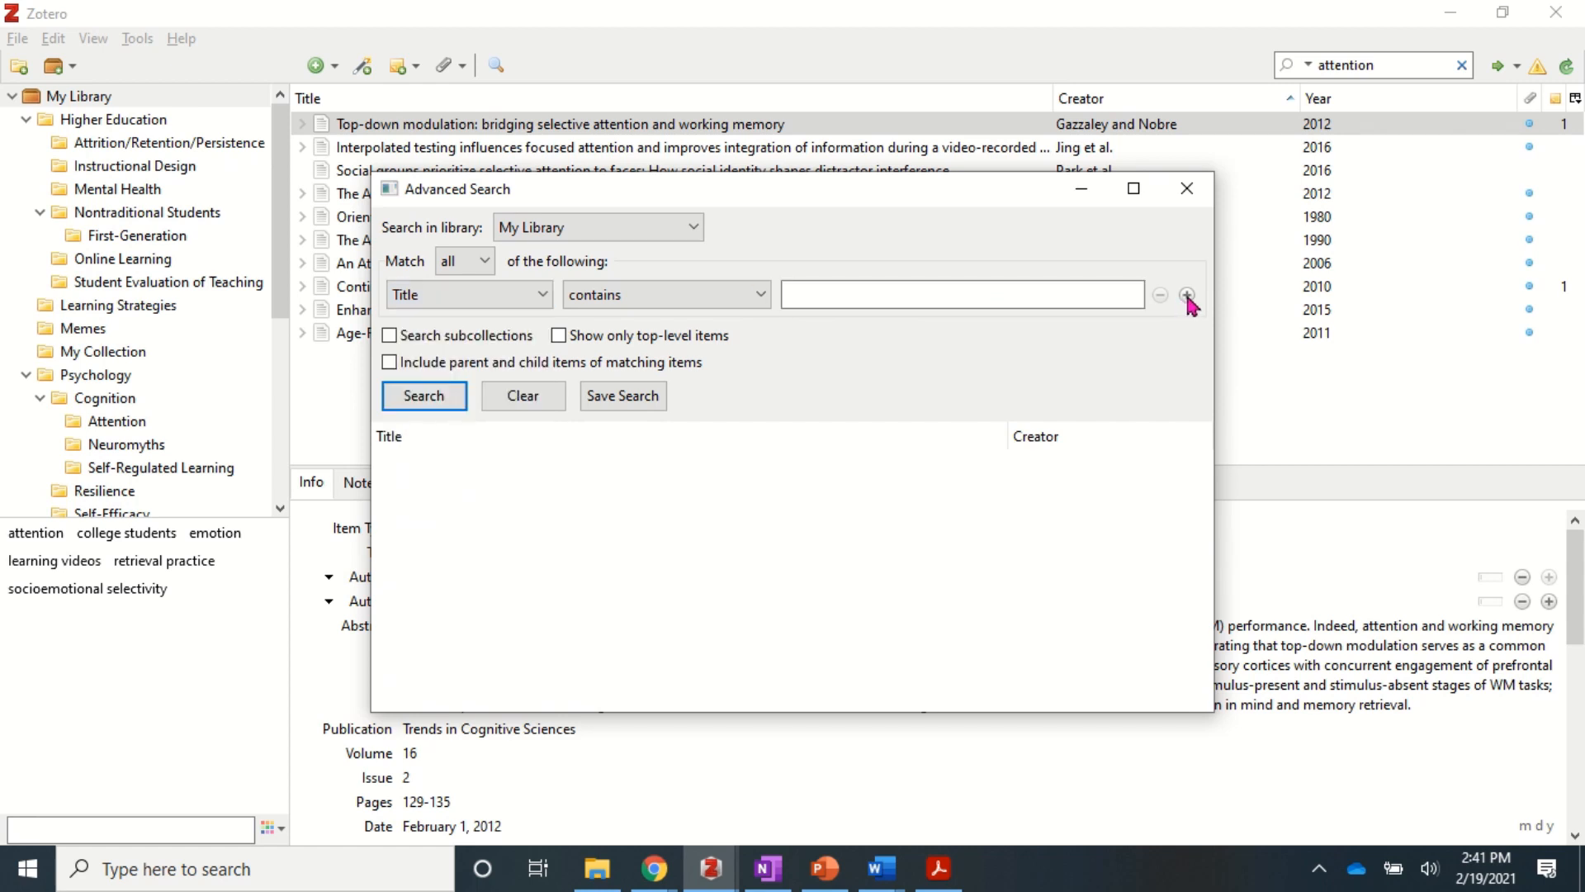
click(1187, 296)
click(853, 331)
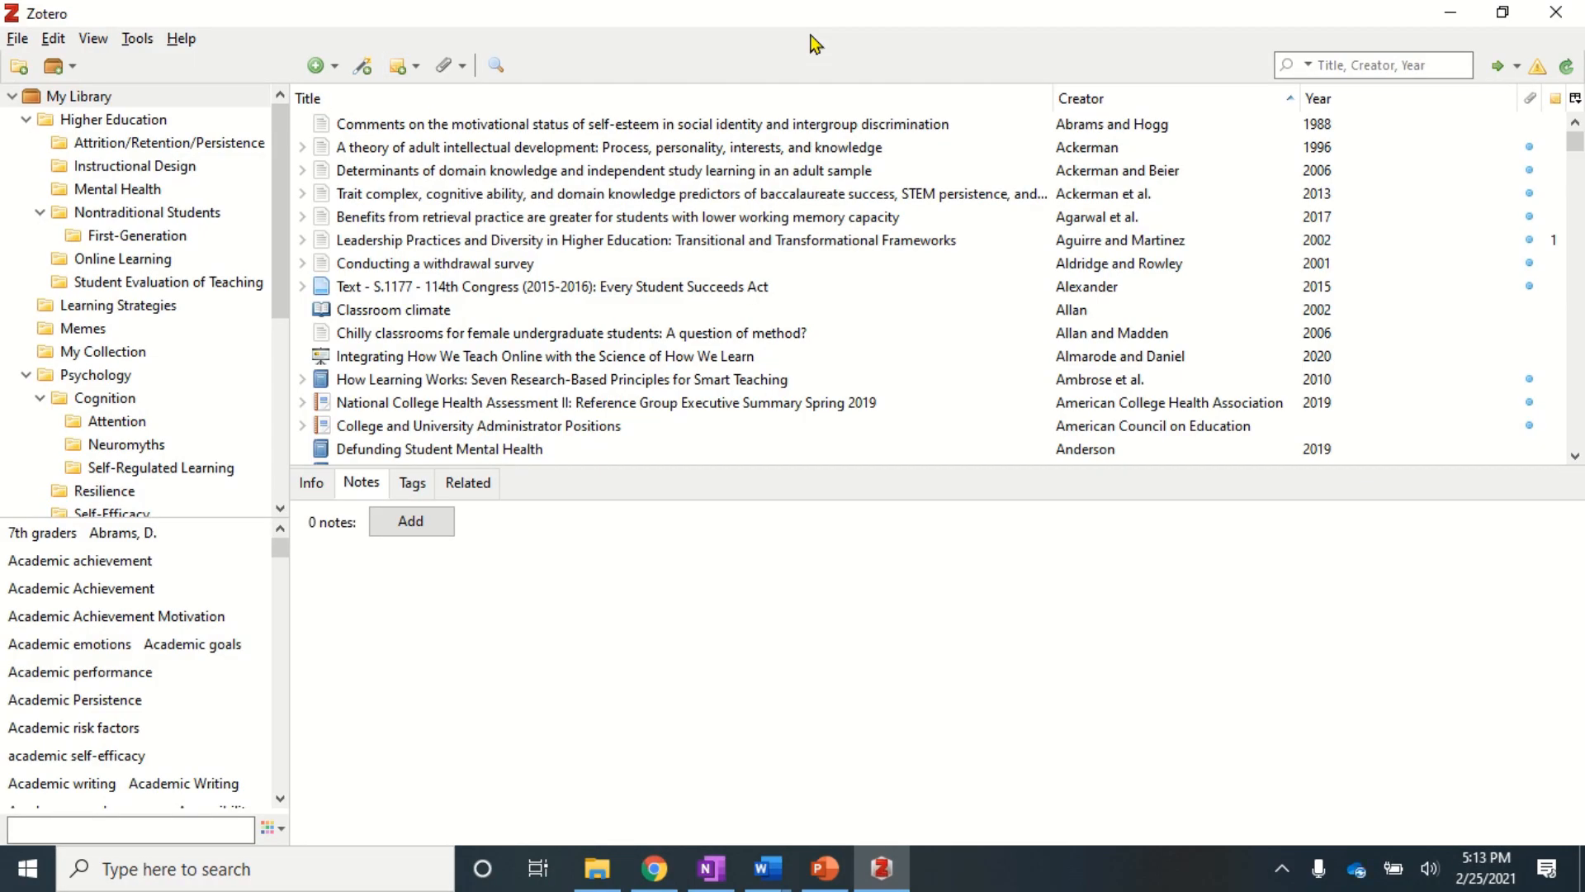
- Select the Conducting a withdrawal survey article and show its full Info metadata
click(638, 131)
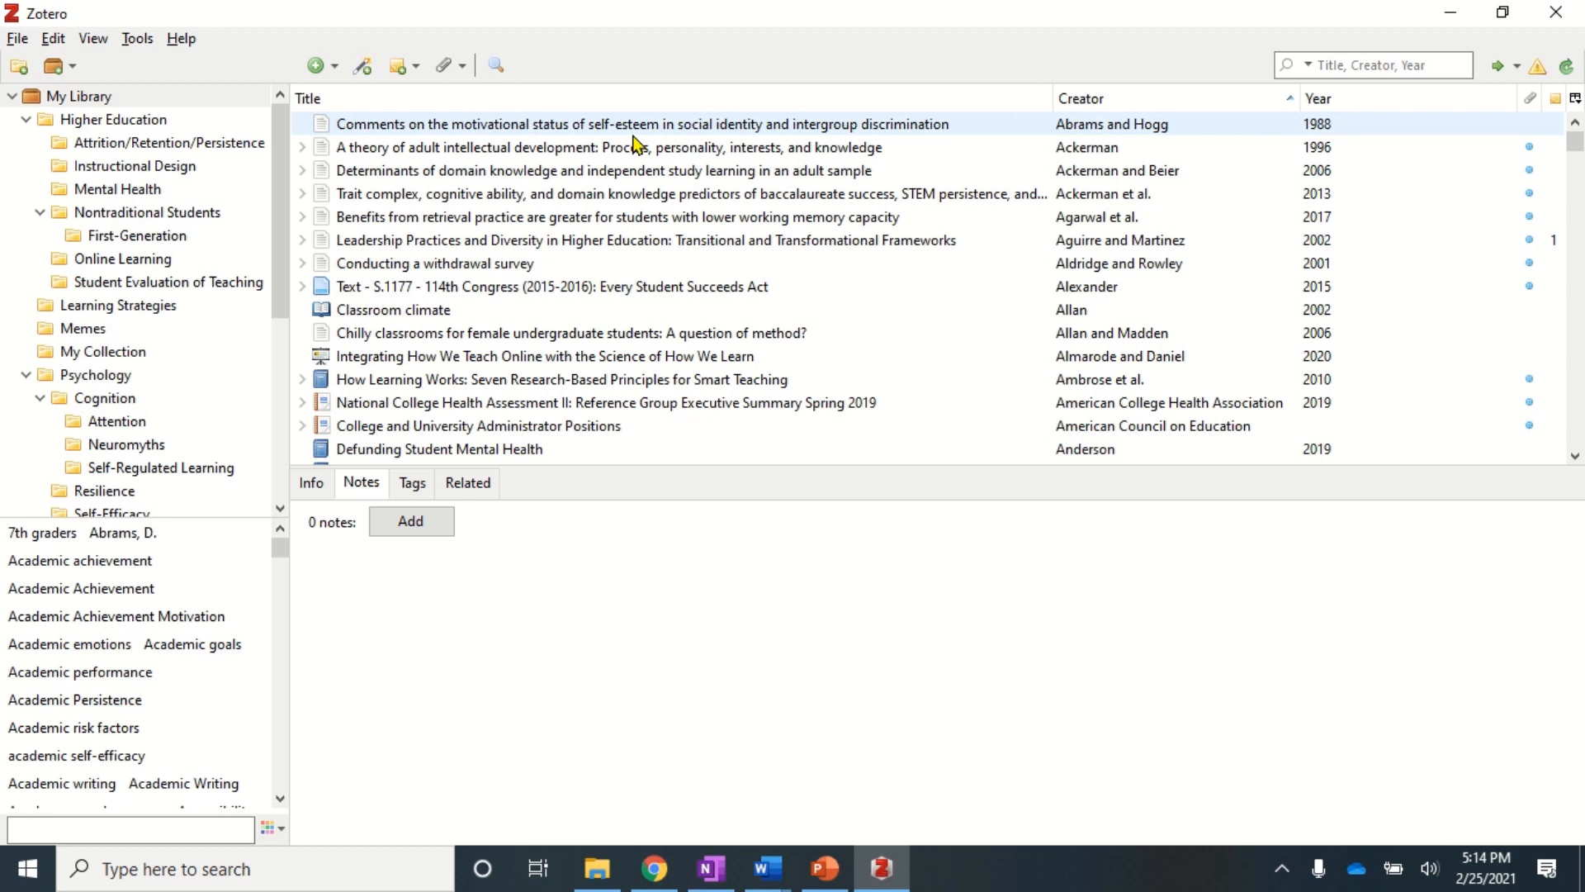
click(484, 266)
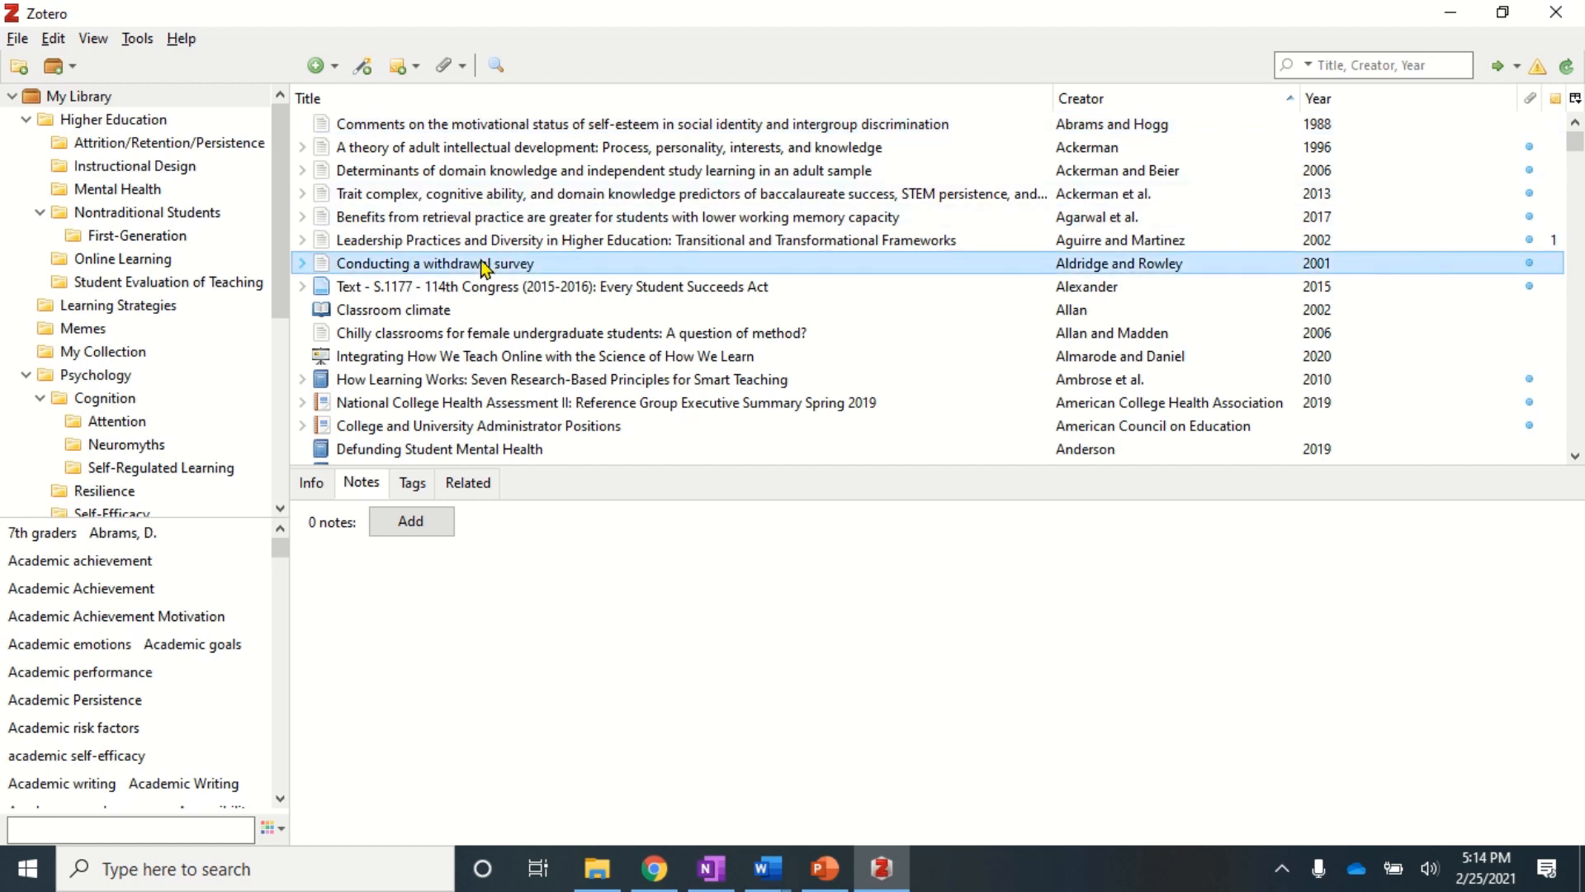
click(311, 483)
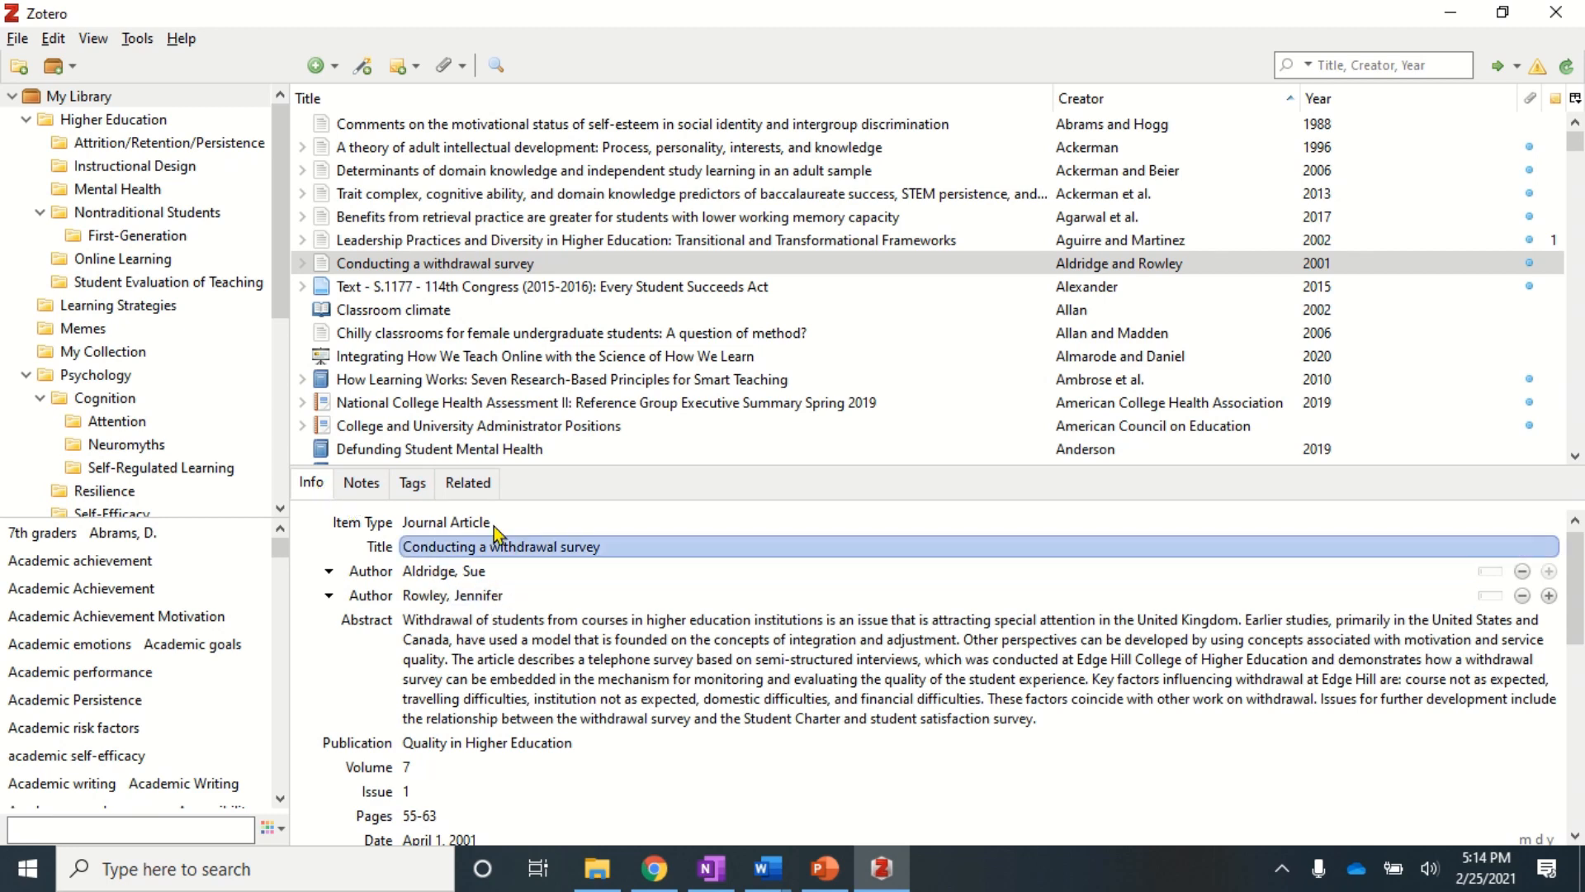
scroll(473, 692, down, 6)
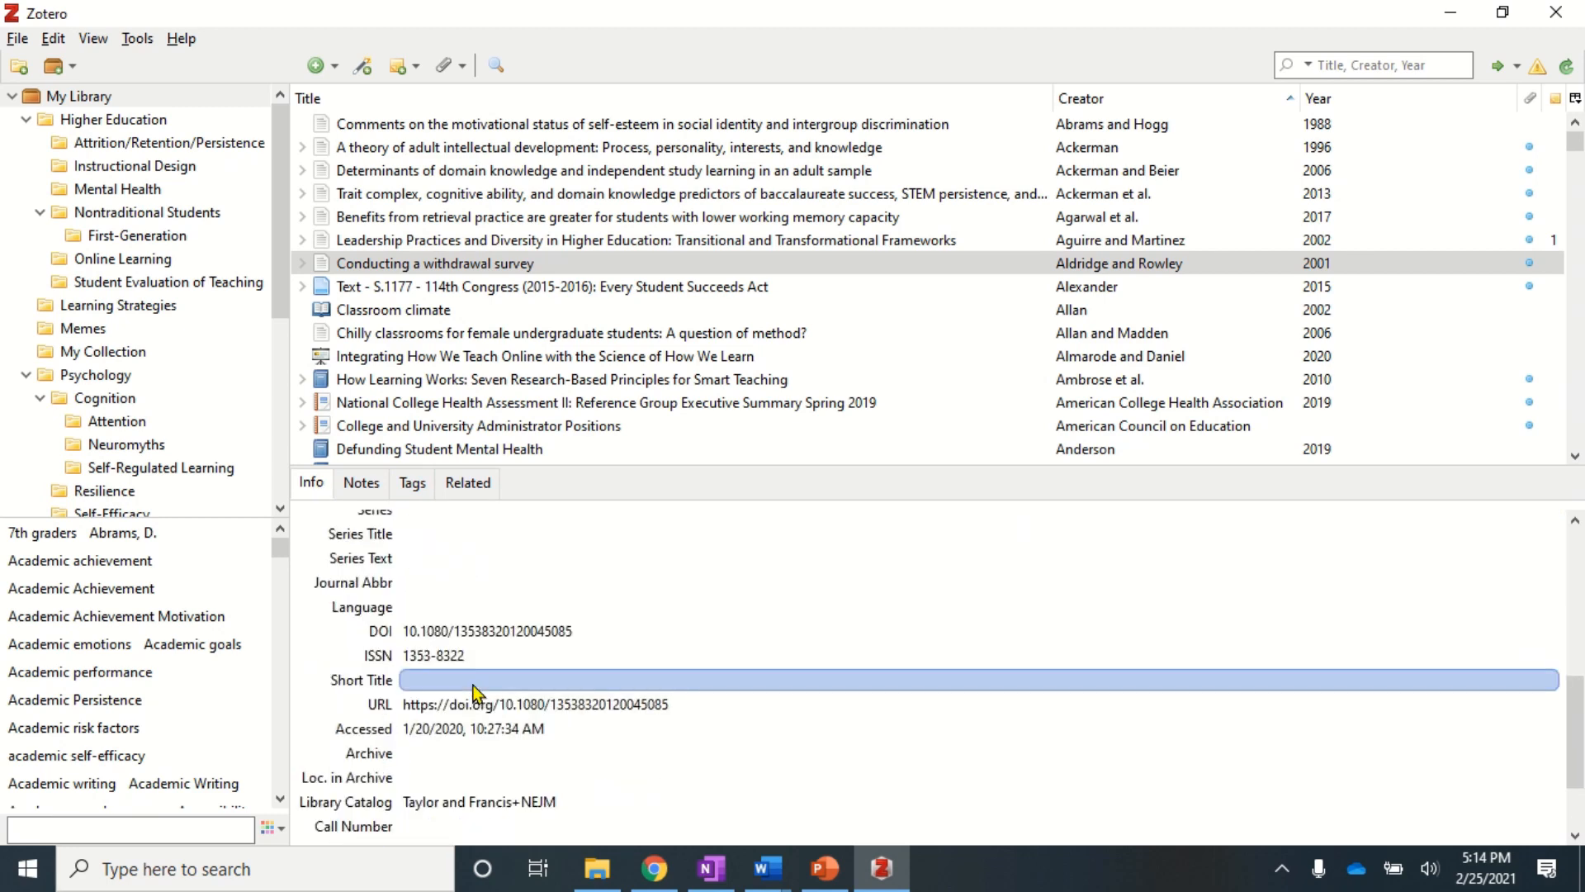
scroll(473, 692, up, 6)
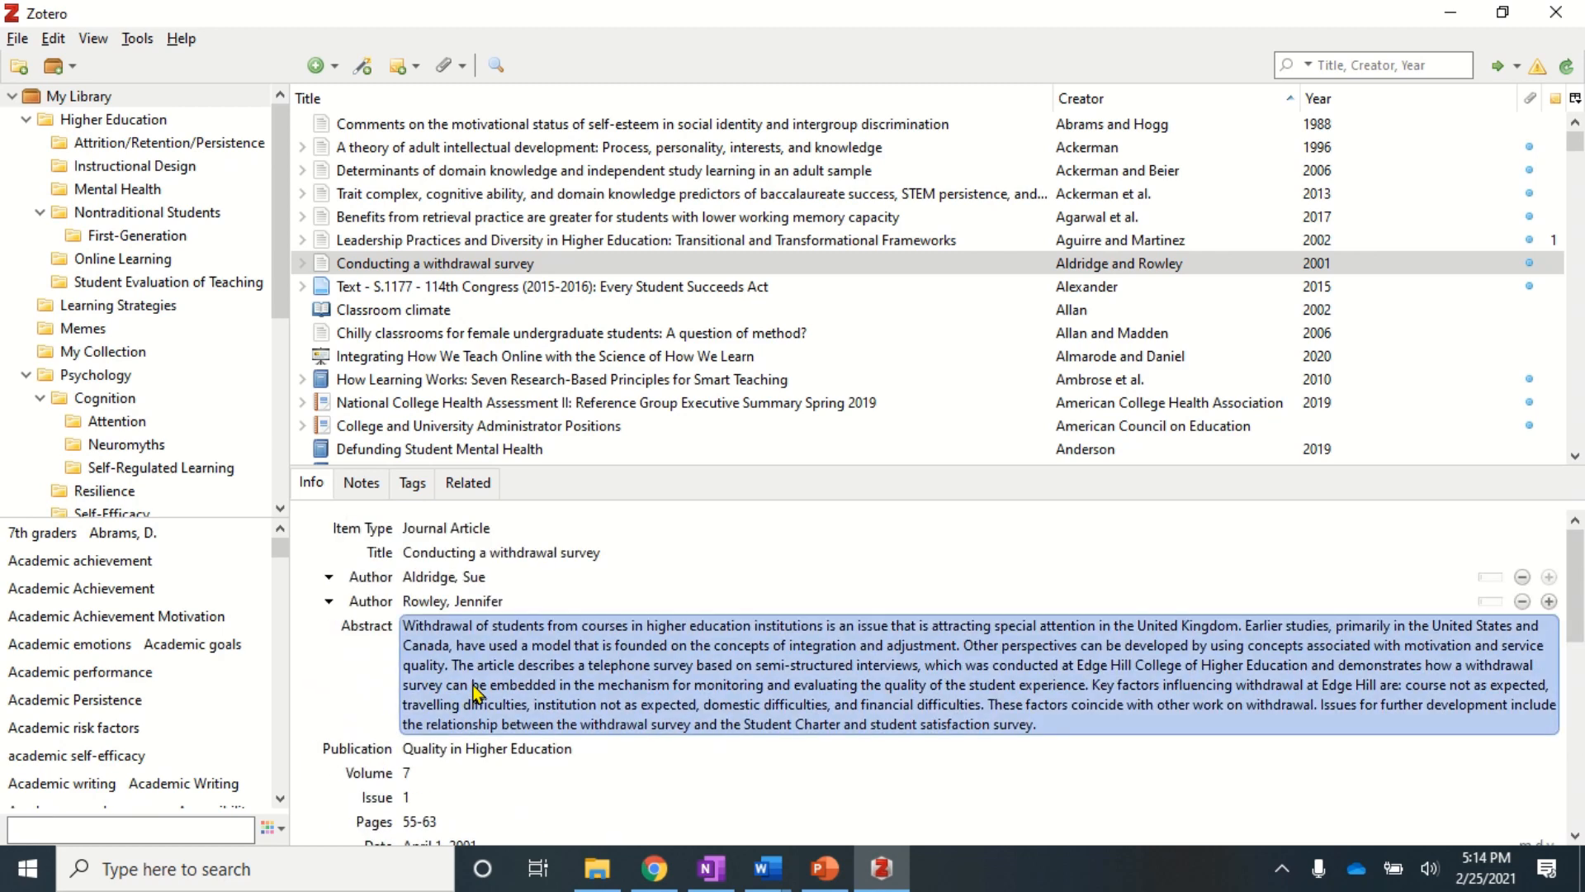
- Move through the Info fields to set Issue to 1 and check the page range
click(465, 601)
key(Tab)
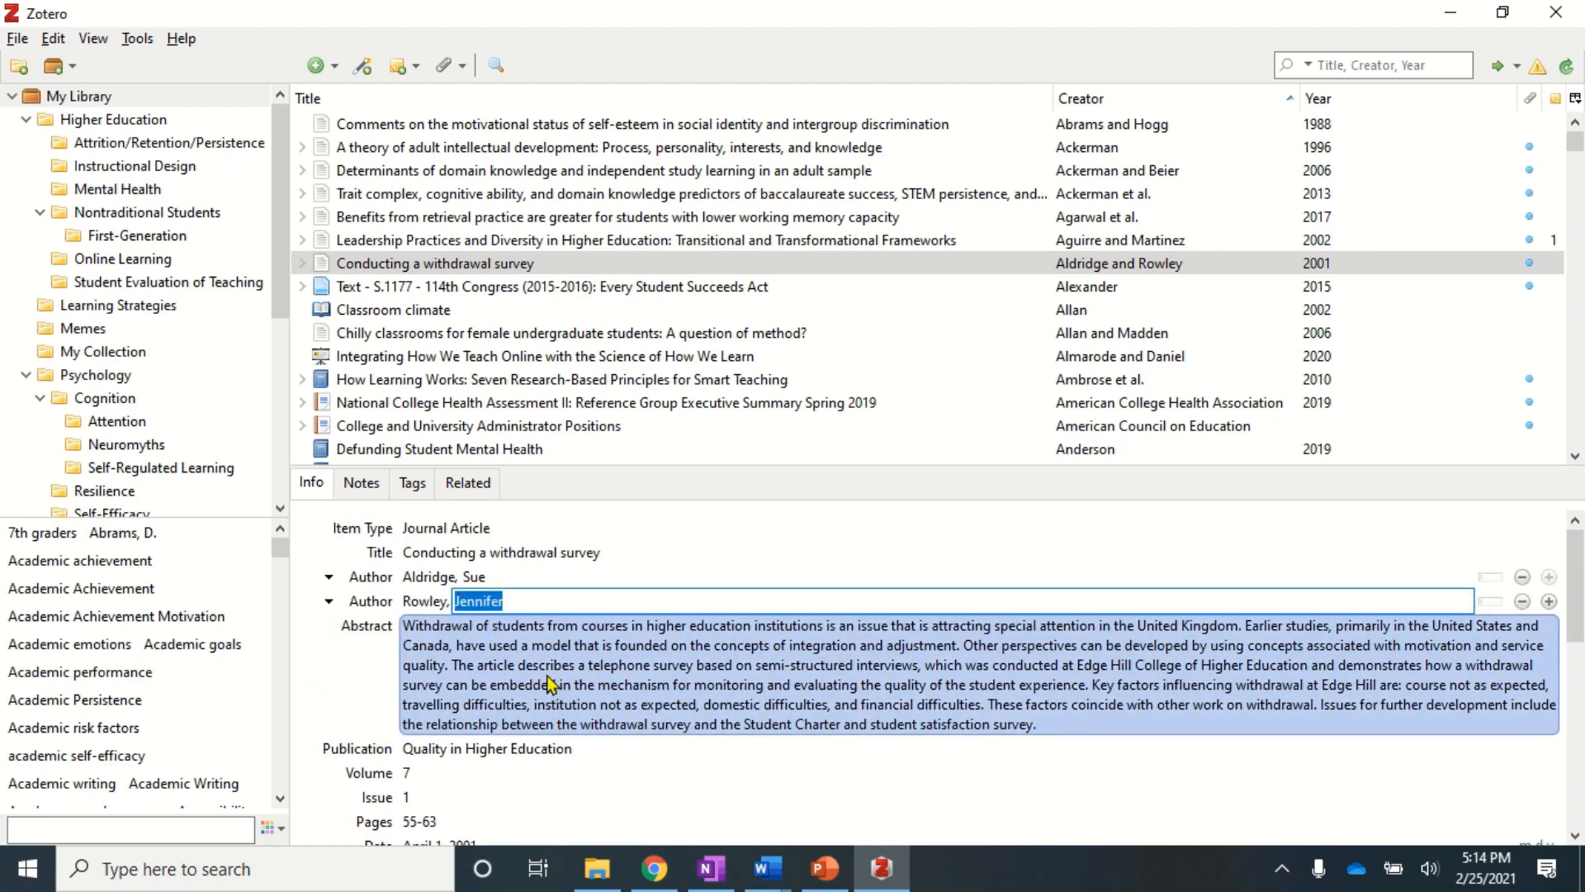
key(BackSpace)
key(Tab)
key(Tab)
key(Tab)
key(Tab)
key(Tab)
key(Tab)
key(Tab)
key(Tab)
key(Tab)
key(Tab)
key(Tab)
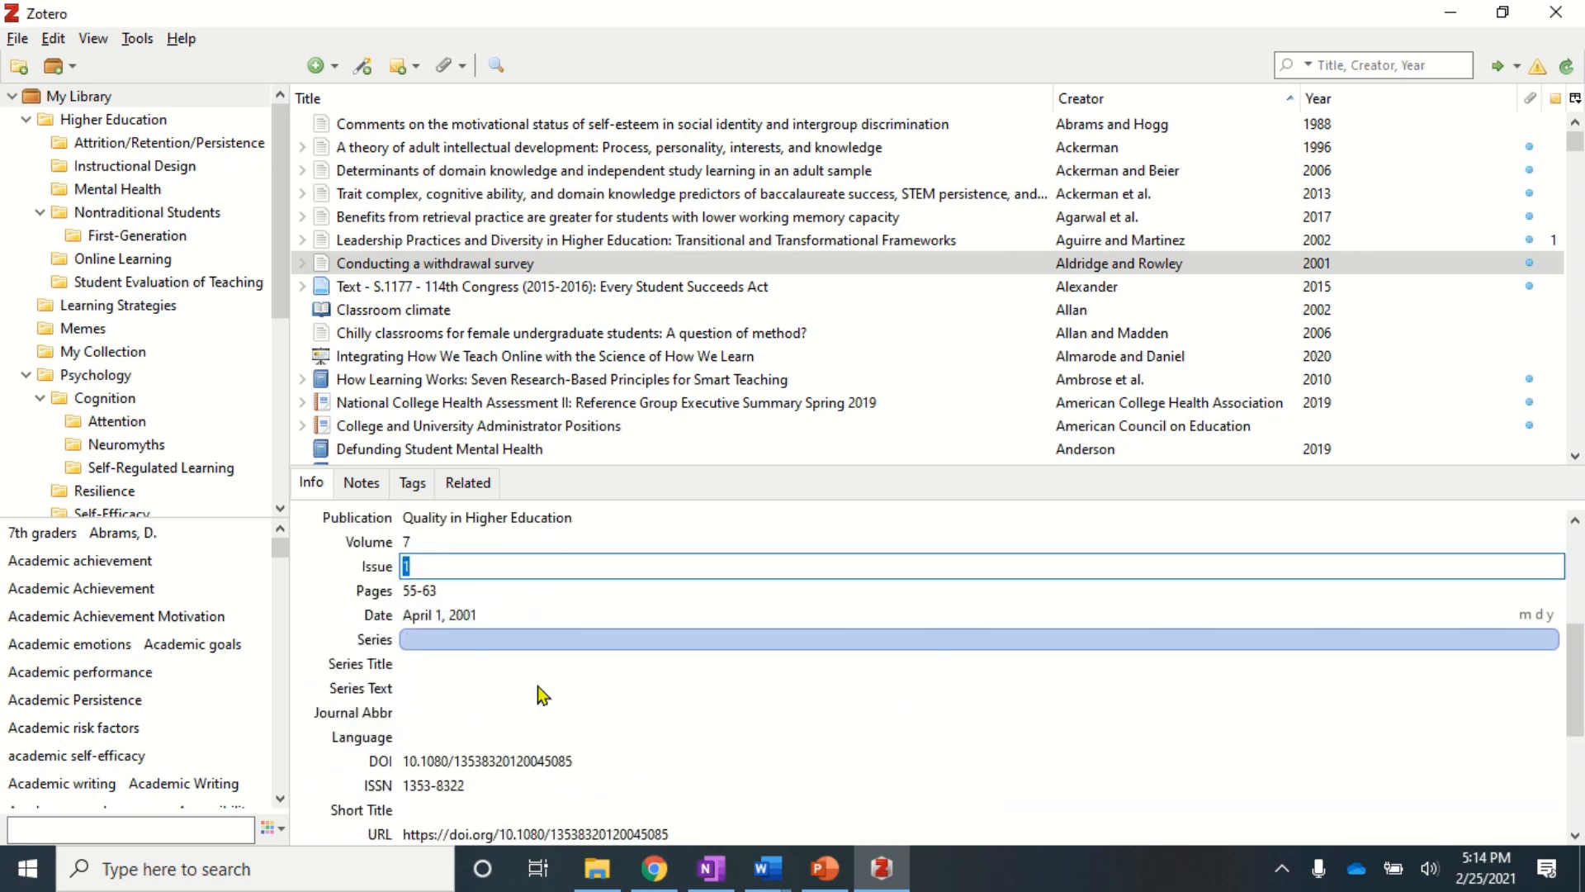
scroll(549, 621, down, 2)
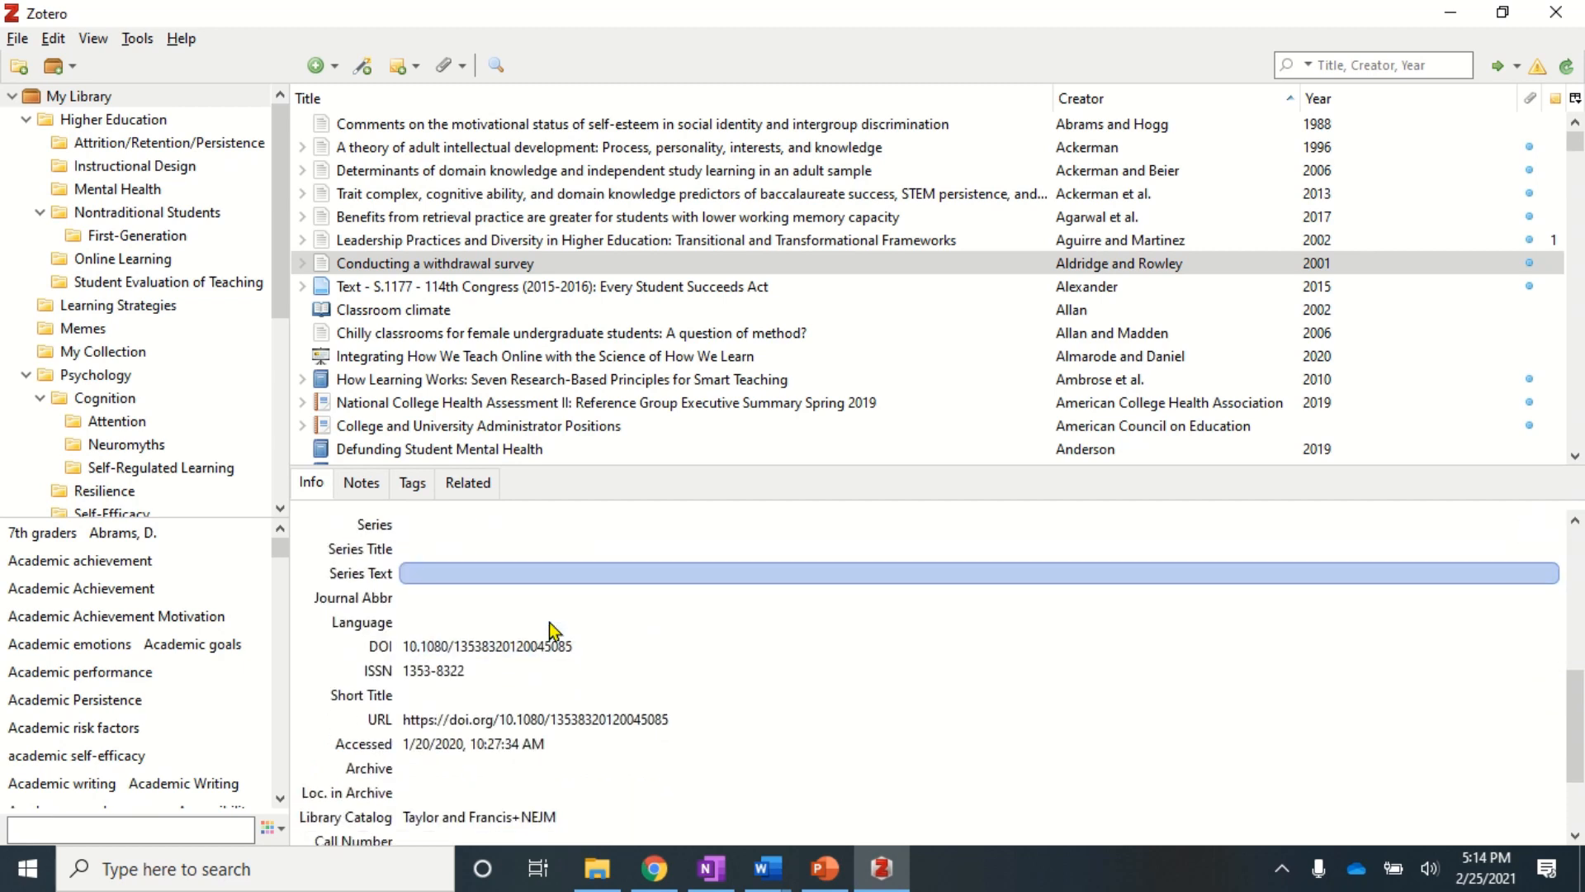
scroll(549, 632, down, 2)
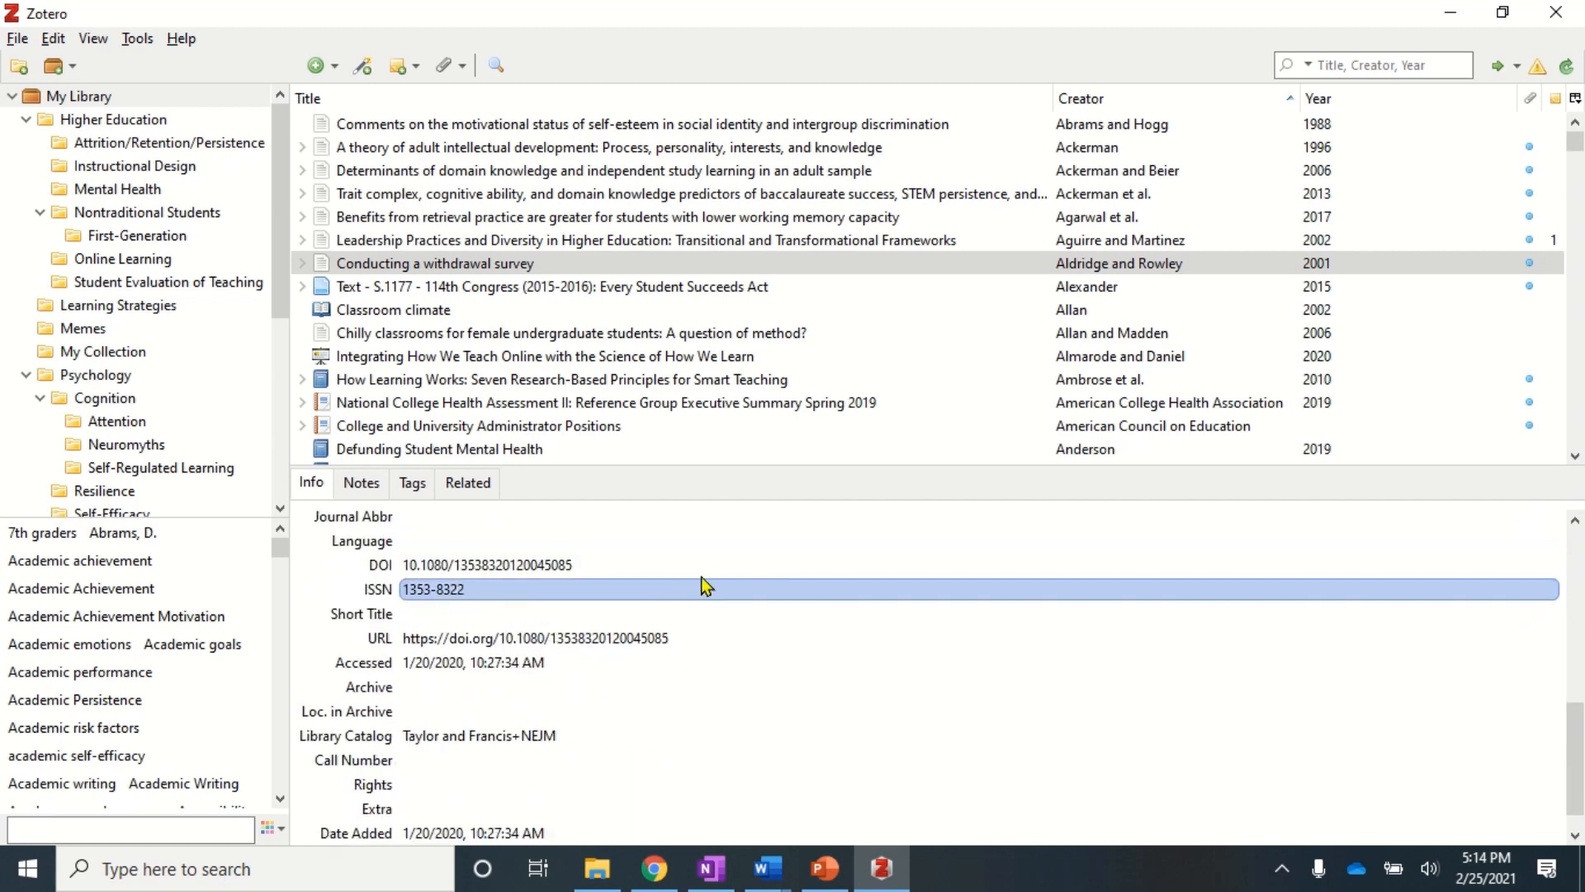
scroll(704, 586, up, 5)
scroll(704, 586, up, 5)
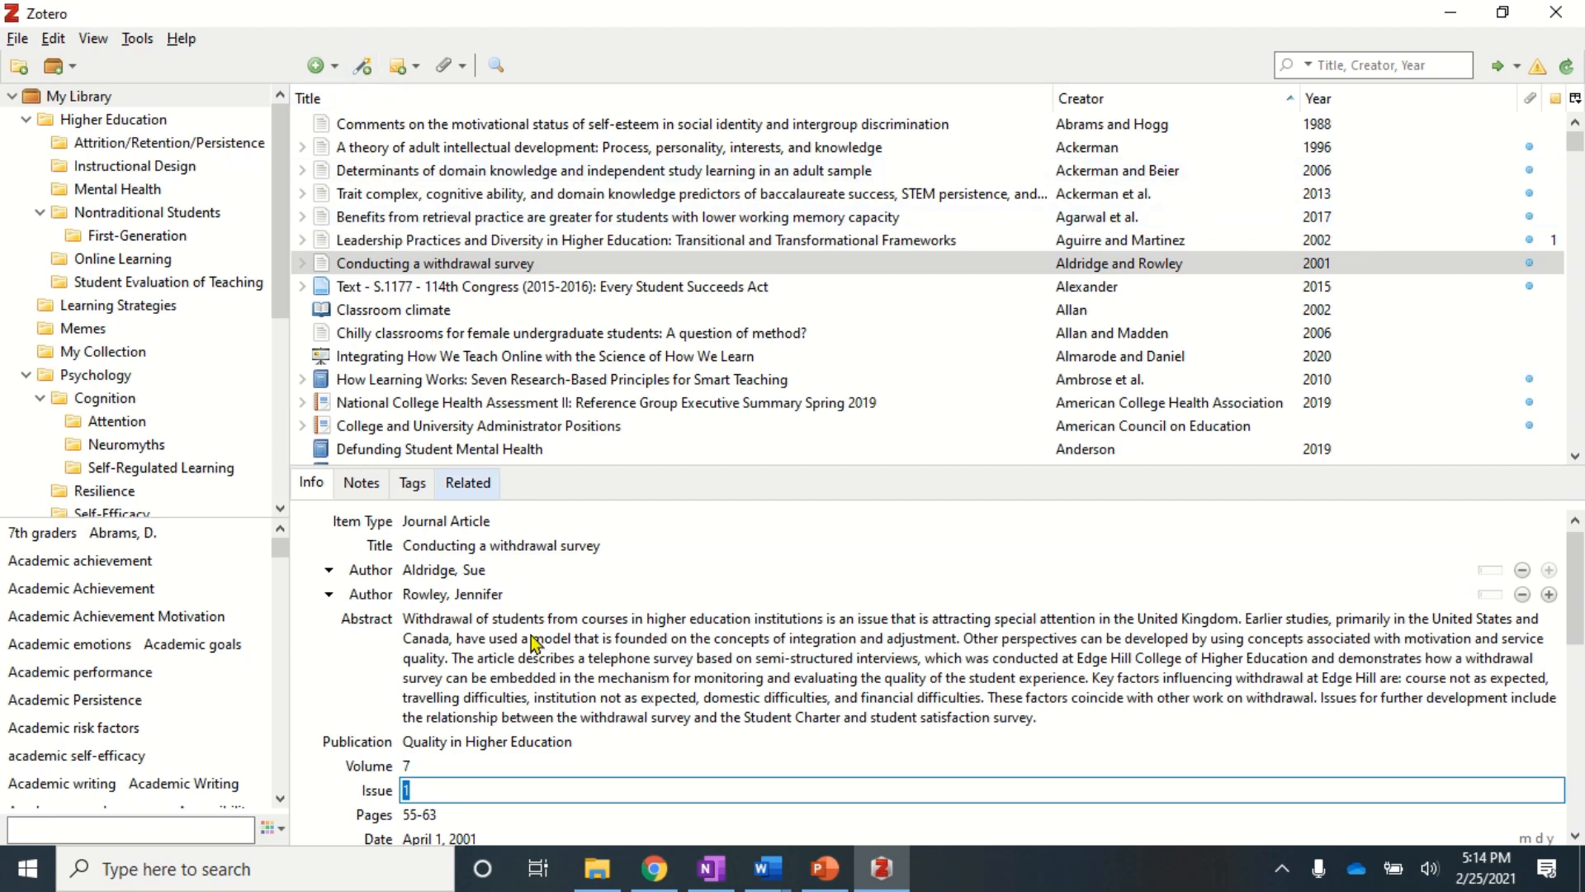
scroll(541, 719, down, 2)
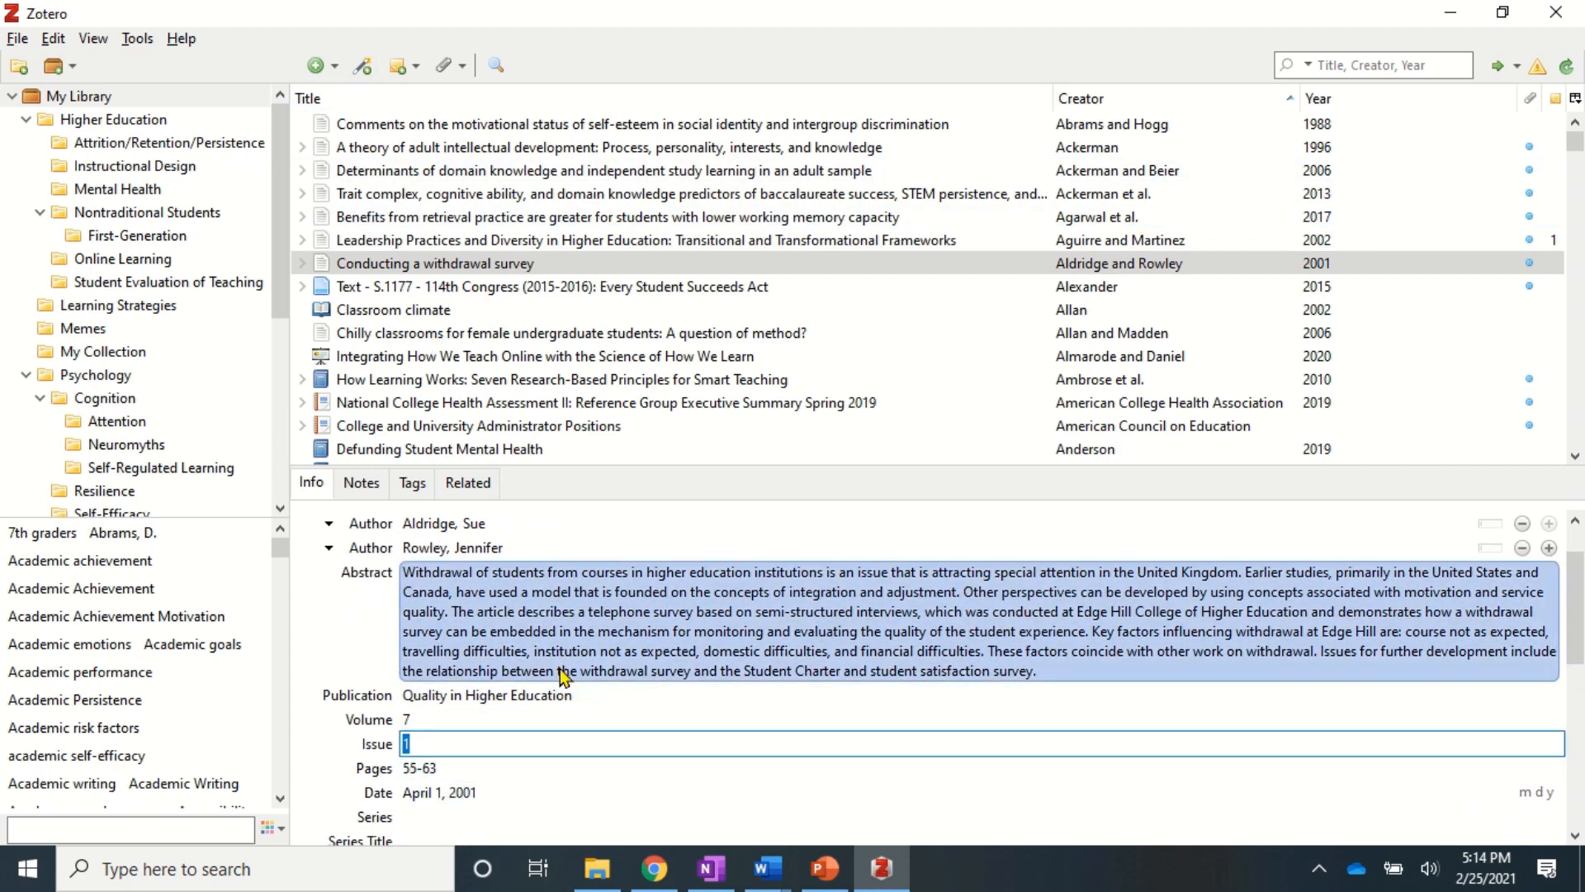
scroll(559, 668, down, 5)
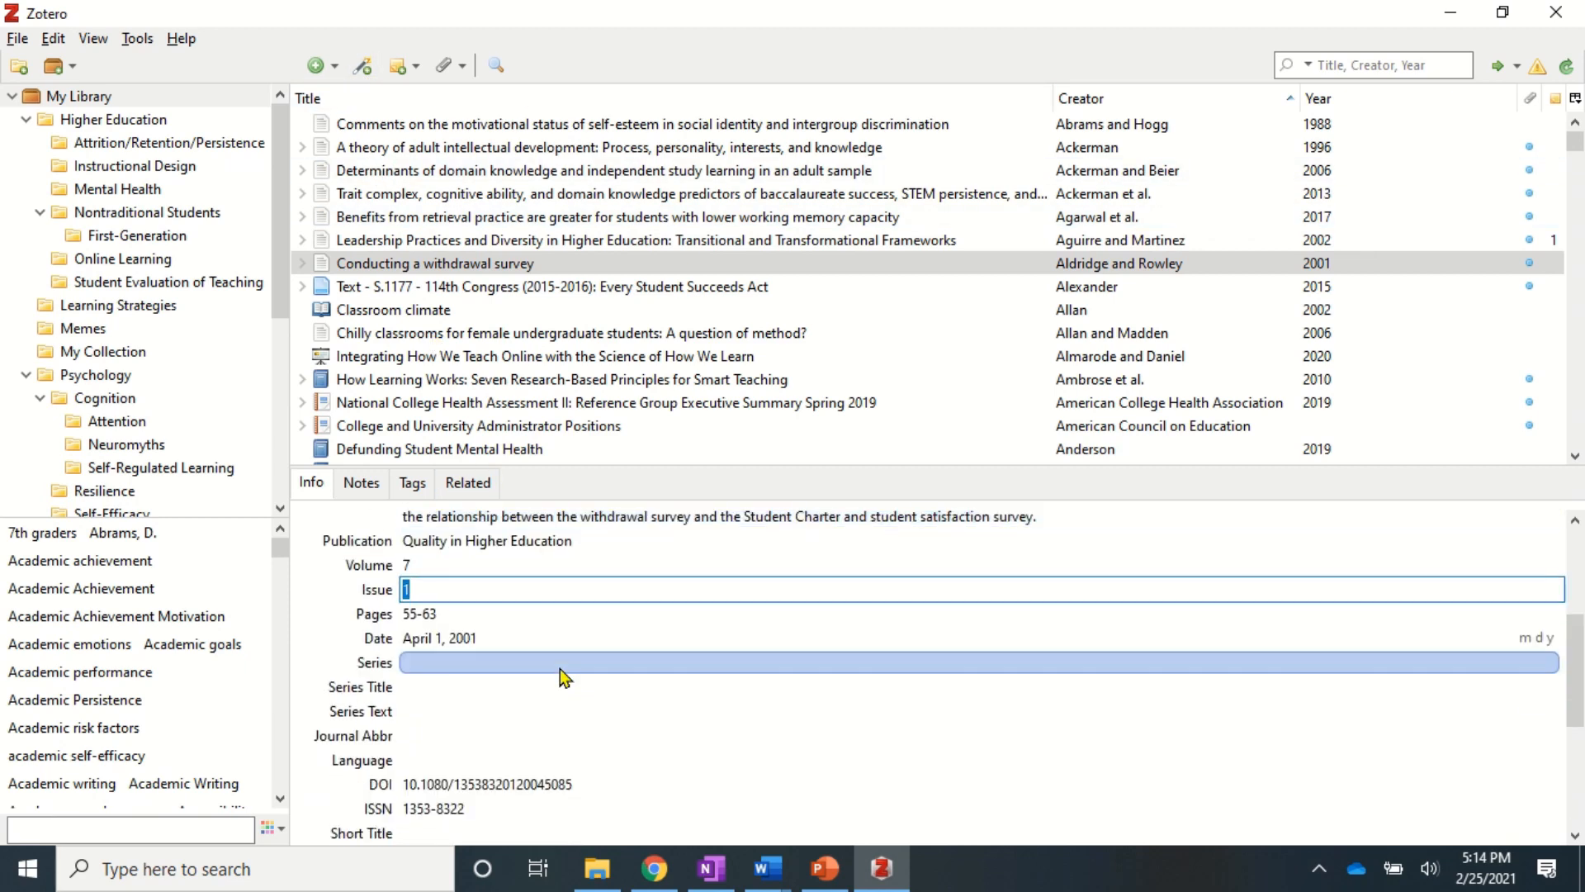
click(494, 612)
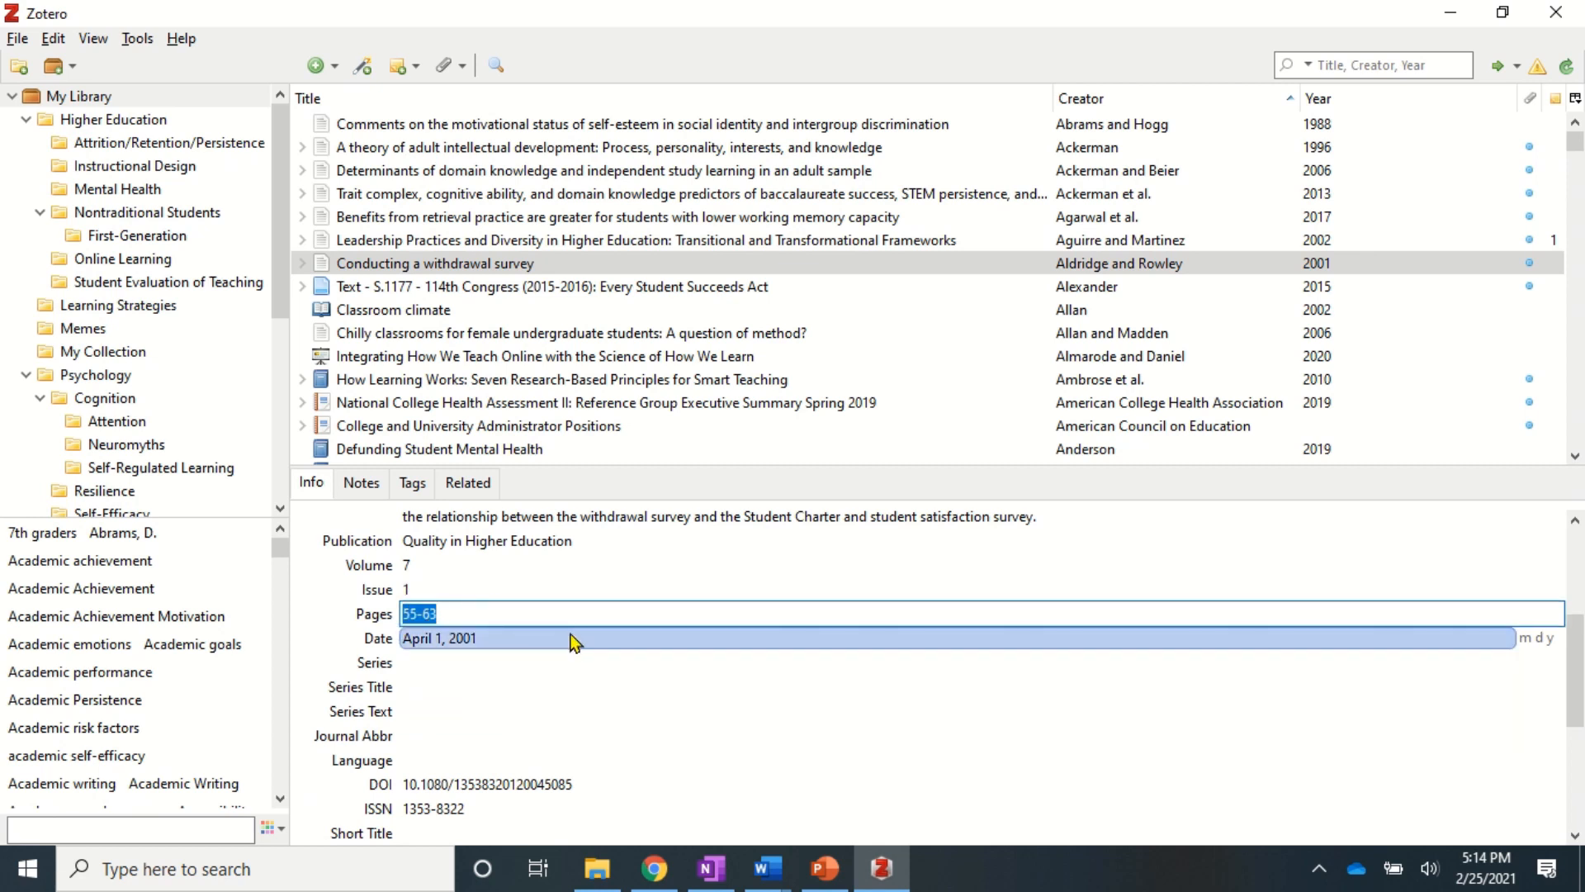
click(502, 667)
- Leave the Series field empty and advance the slideshow to the Adding notes slide
click(325, 661)
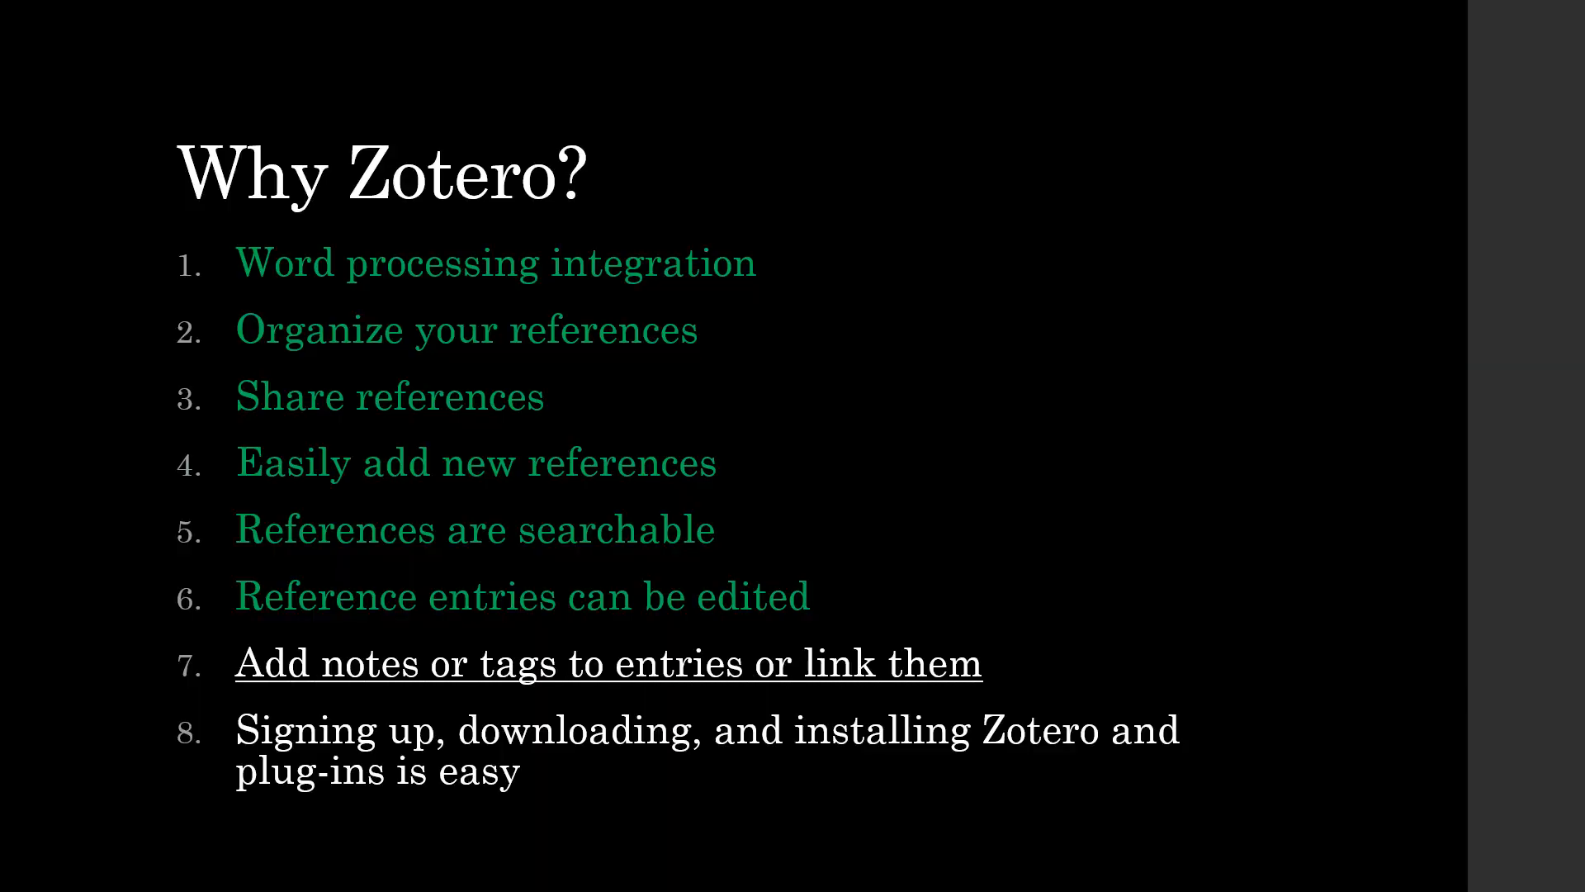
key(Right)
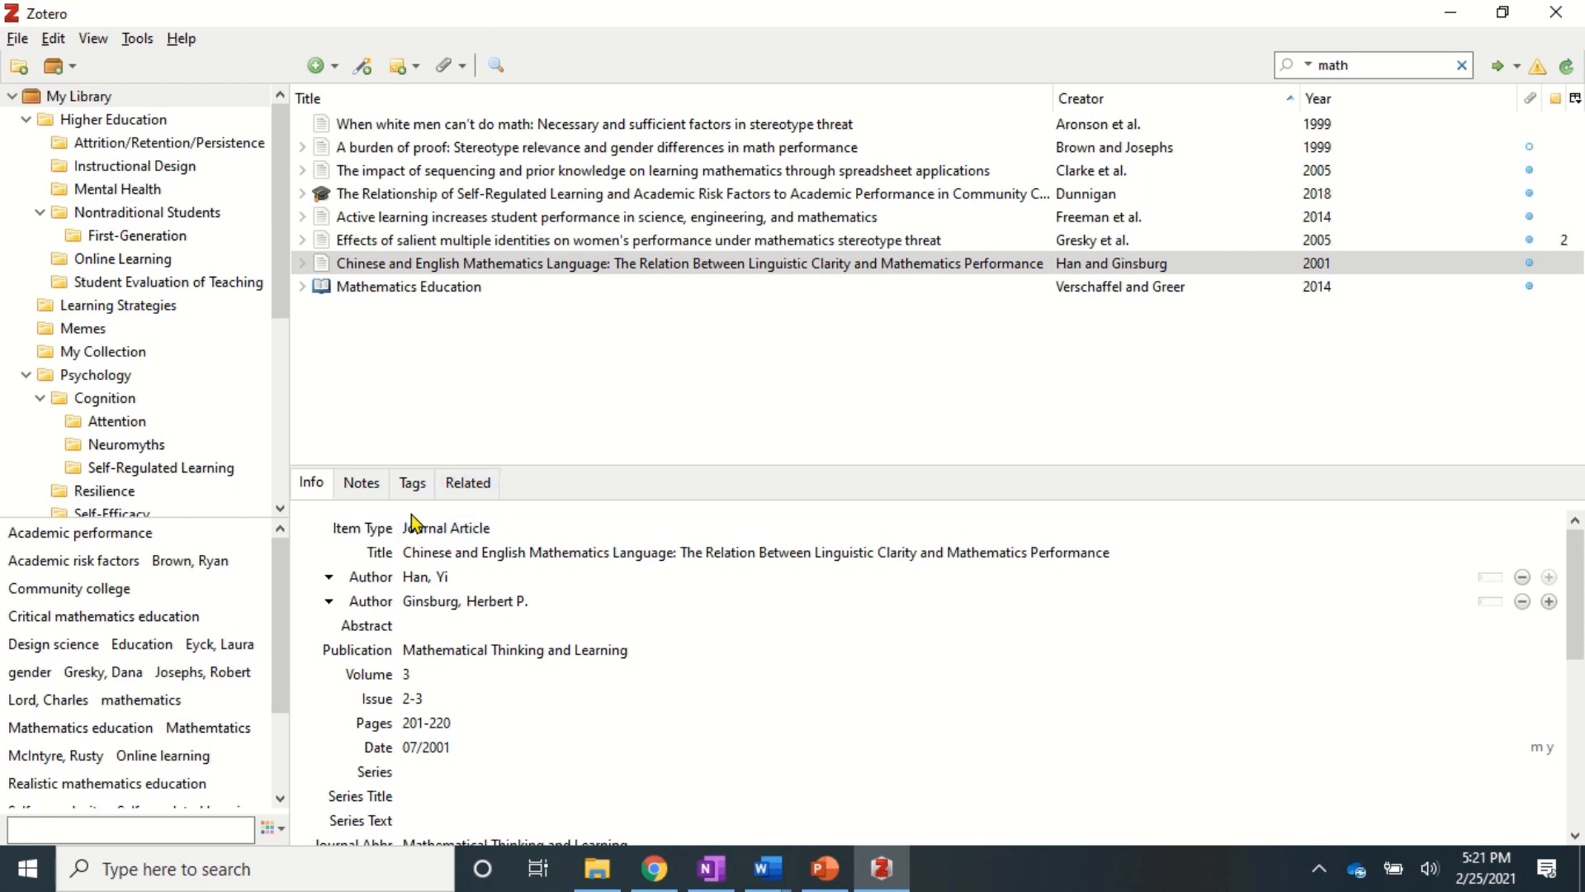
- Add a note to the Chinese and English Mathematics Language article with a Heading 1 'Summary' and pasted summary paragraphs
click(361, 487)
click(399, 270)
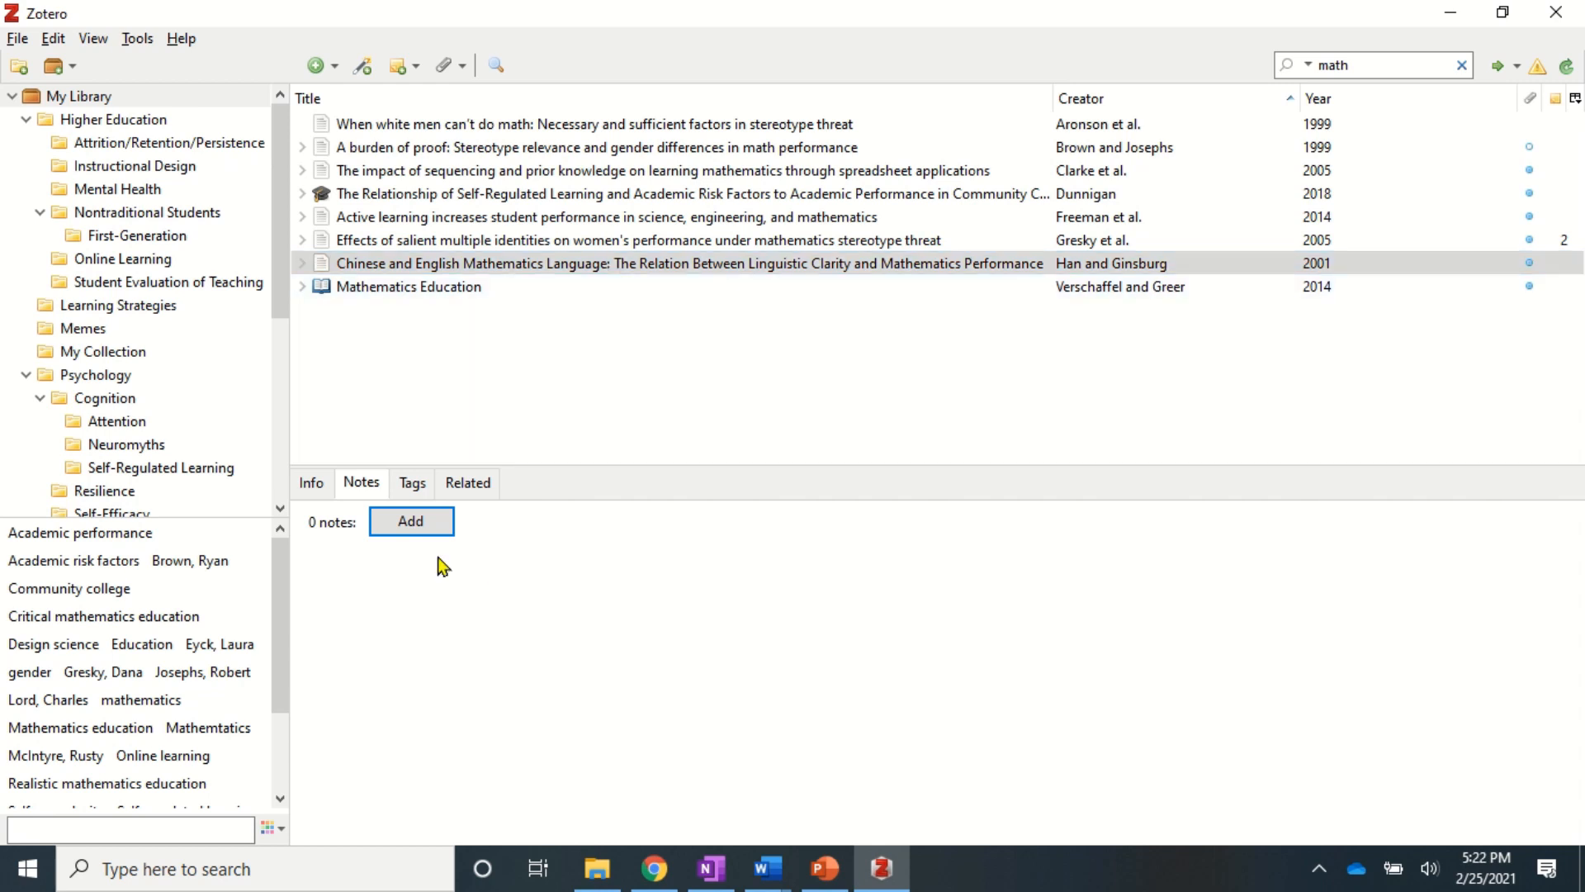
click(414, 534)
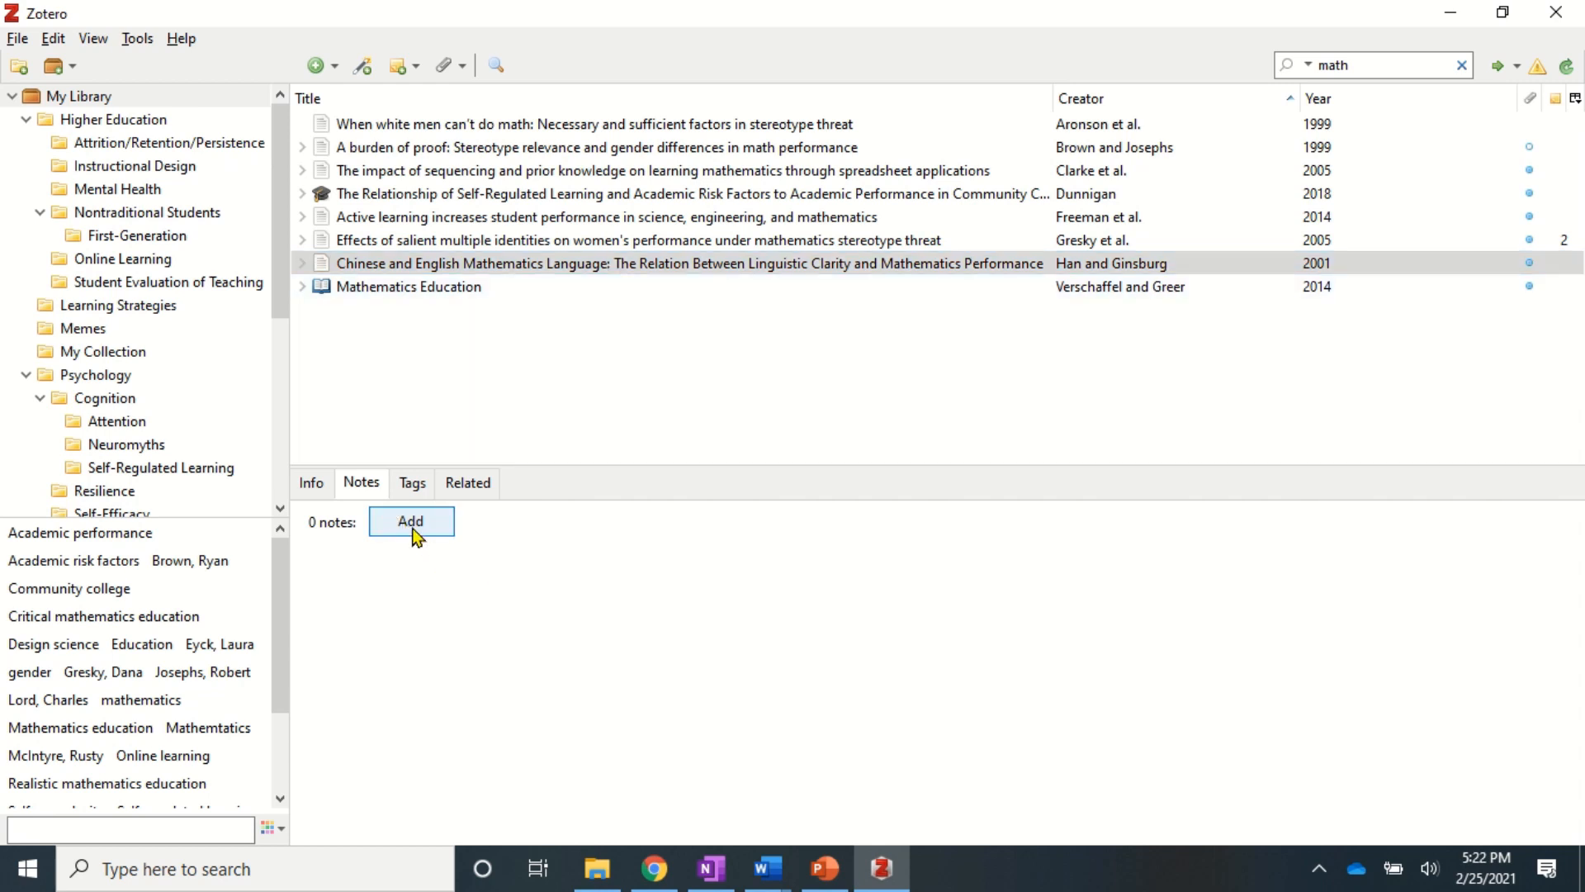
text(Summary)
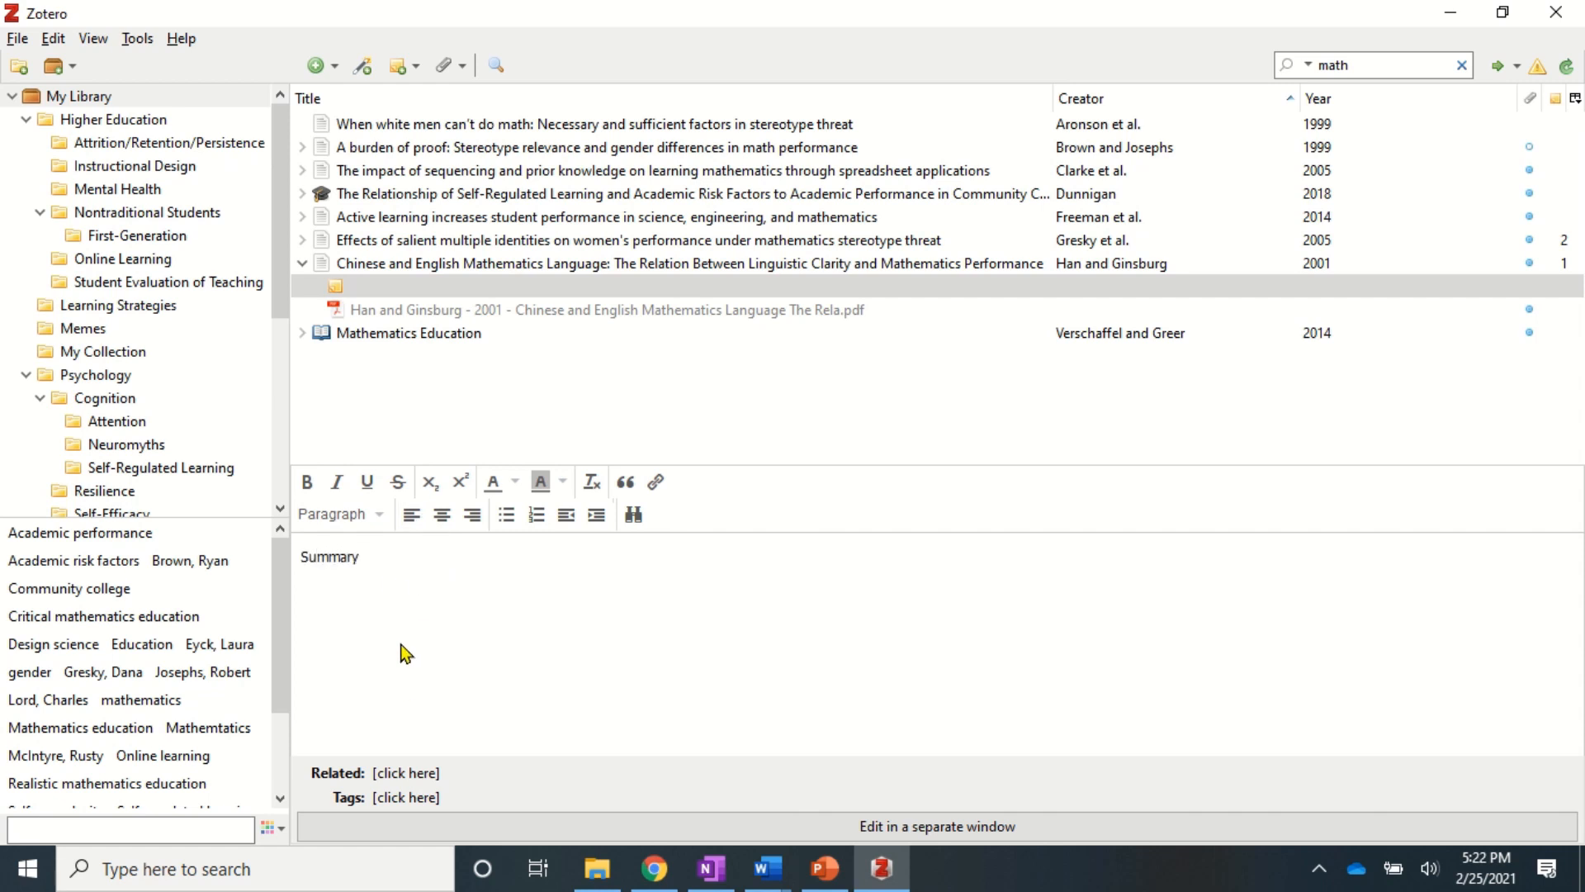
click(375, 518)
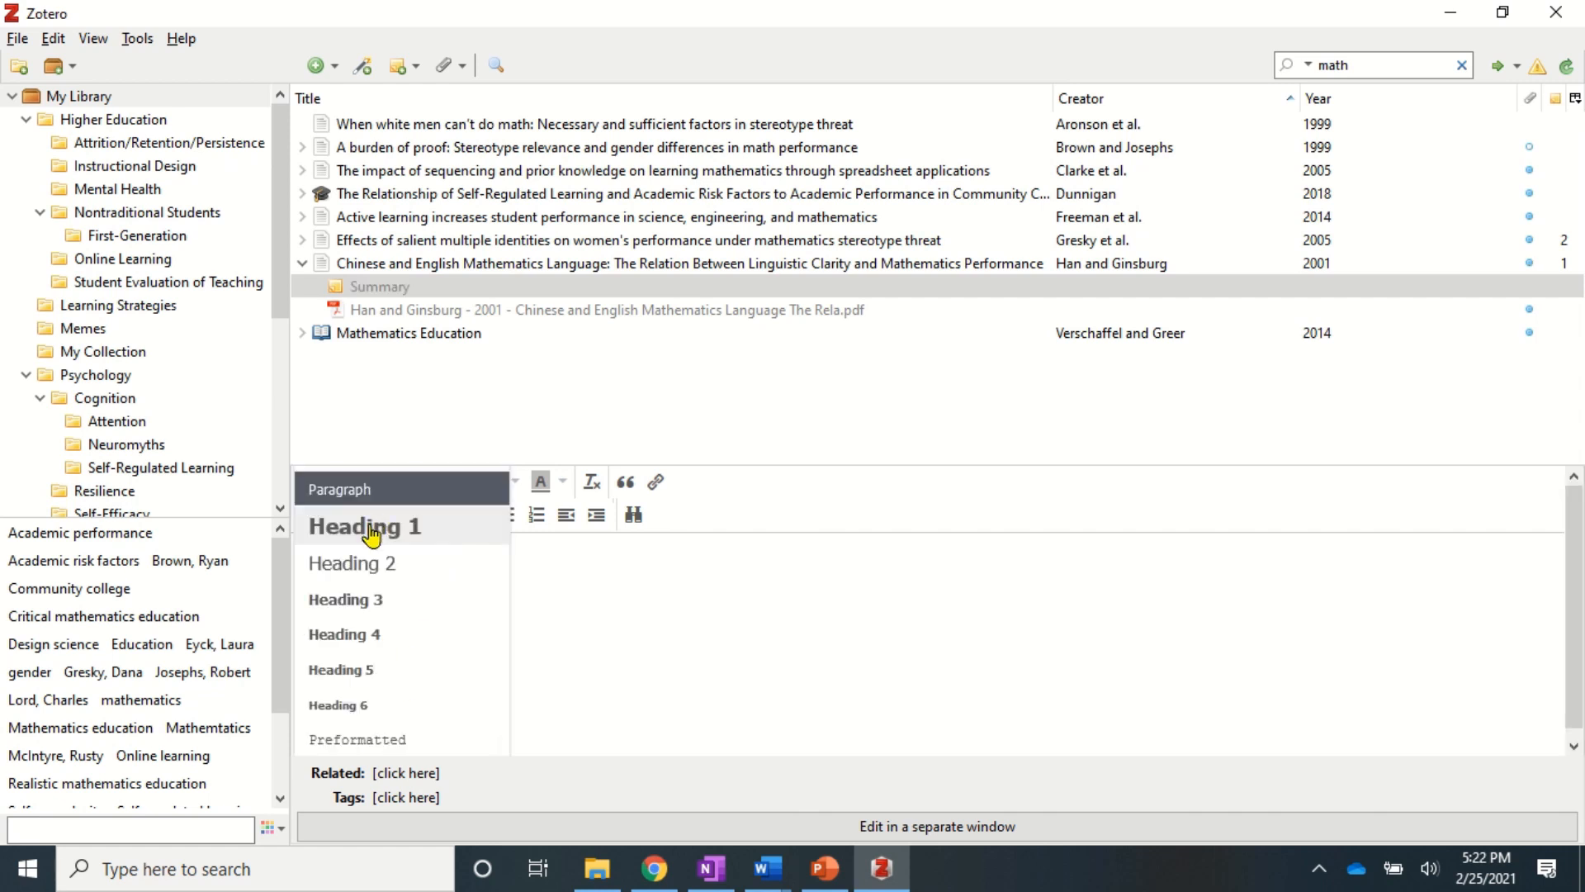
click(366, 538)
key(Return)
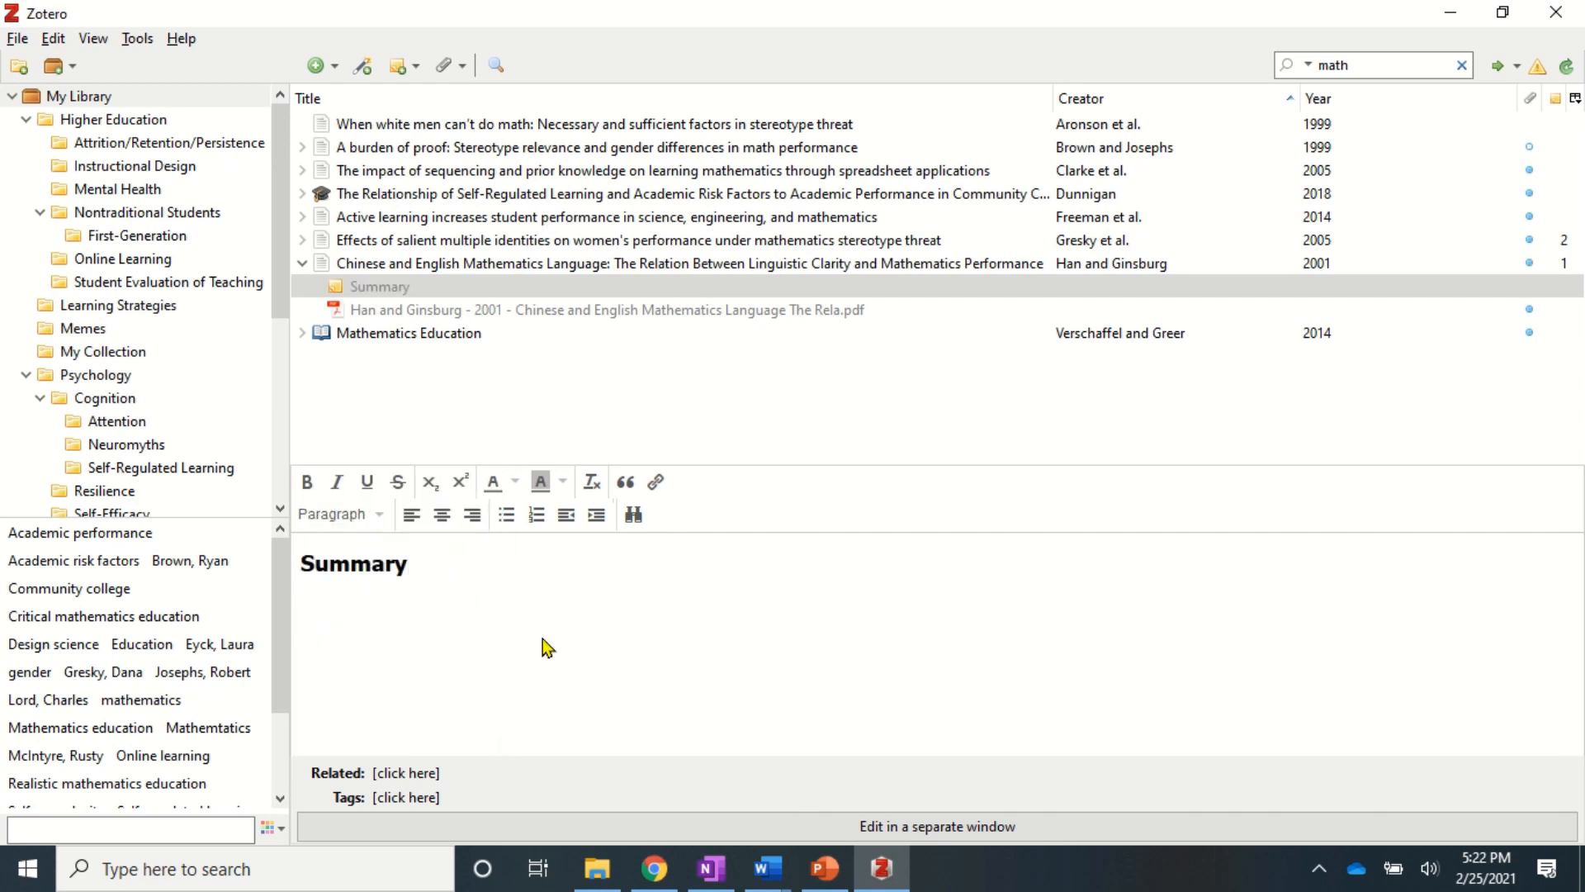
key(ctrl+v)
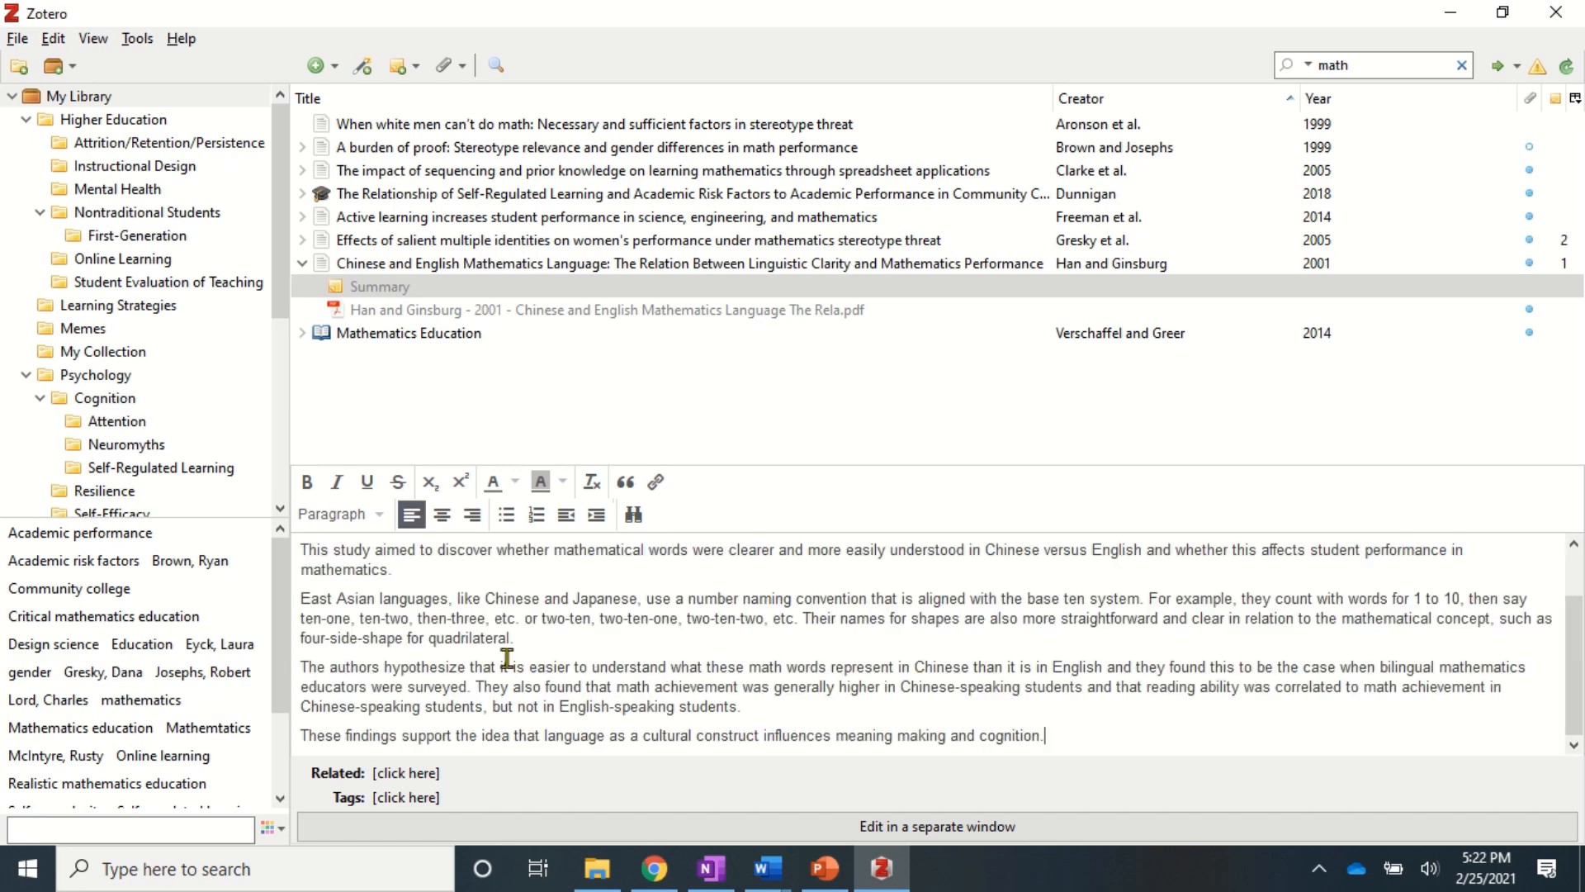
scroll(569, 661, up, 1)
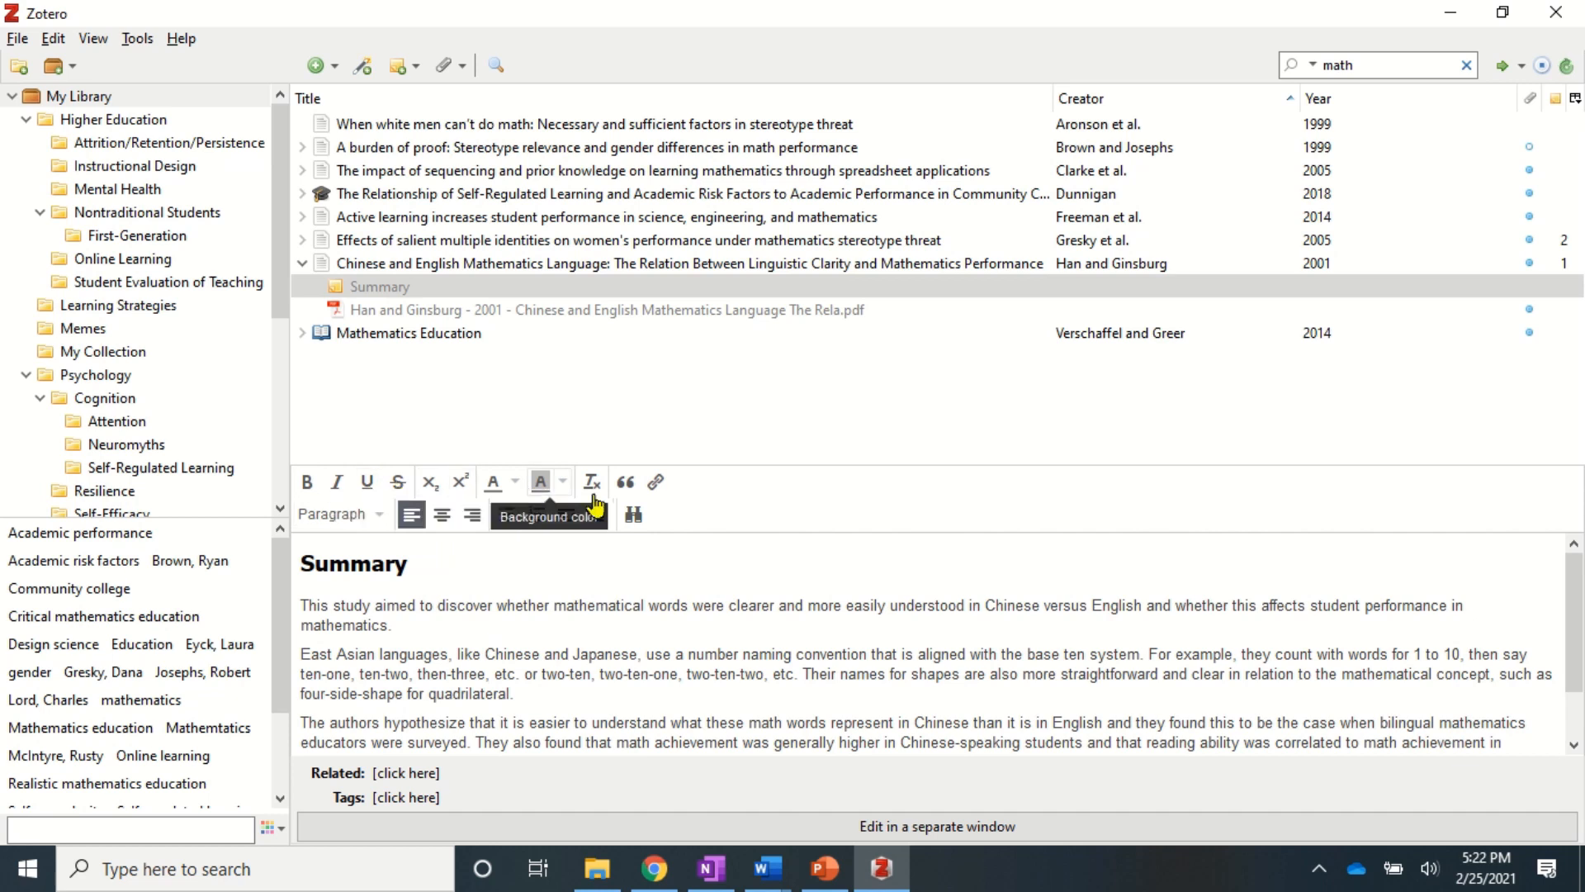
click(349, 559)
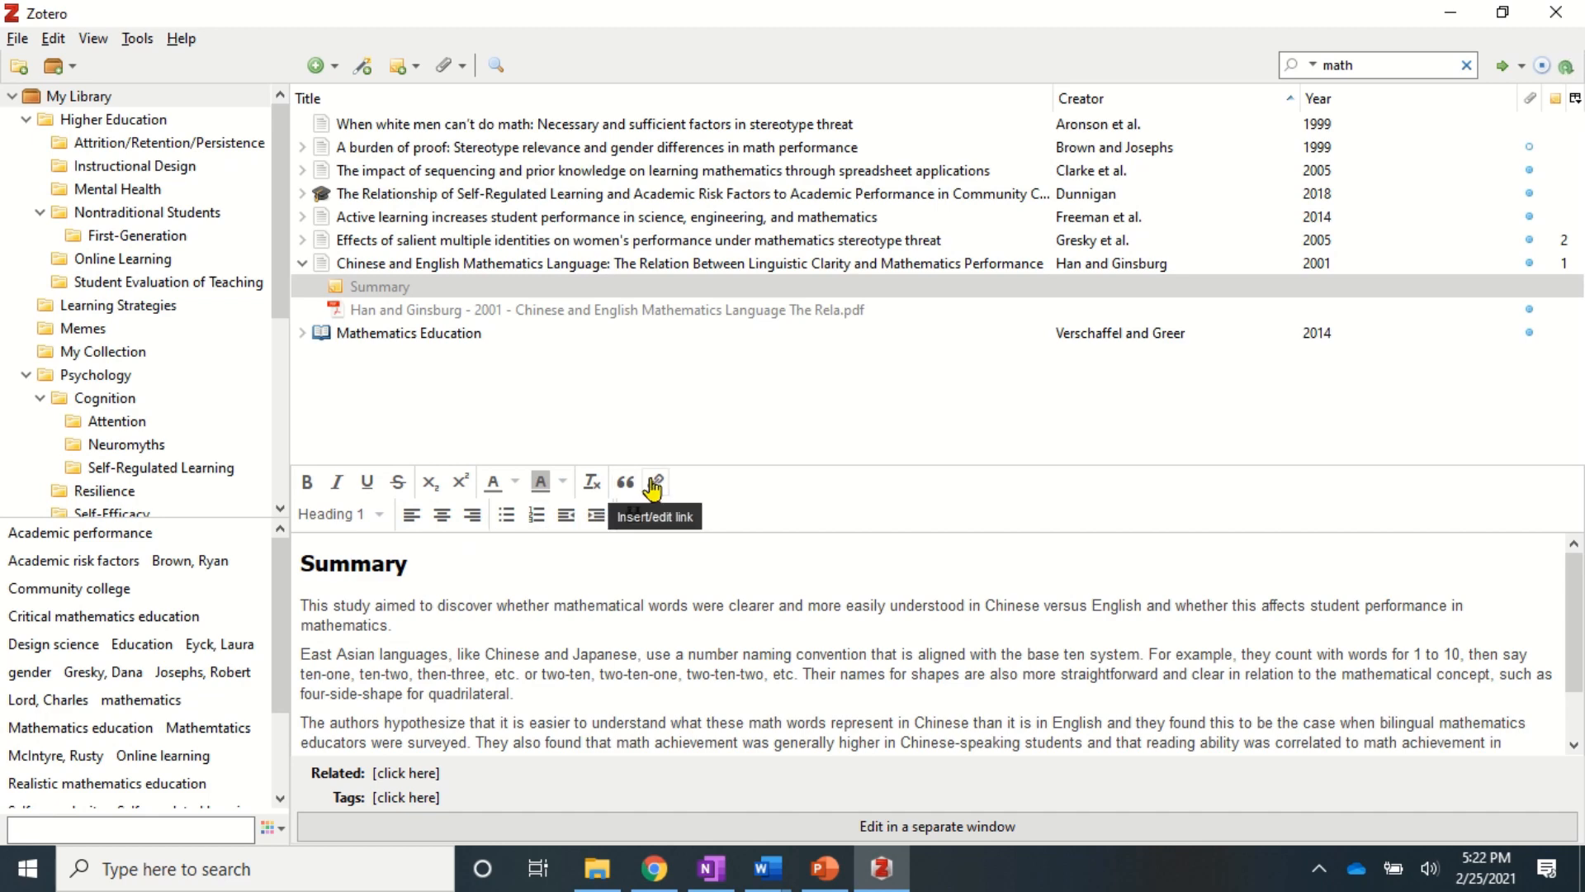
- Open the Summary note in a separate window, enlarge it to read, then close it
click(923, 828)
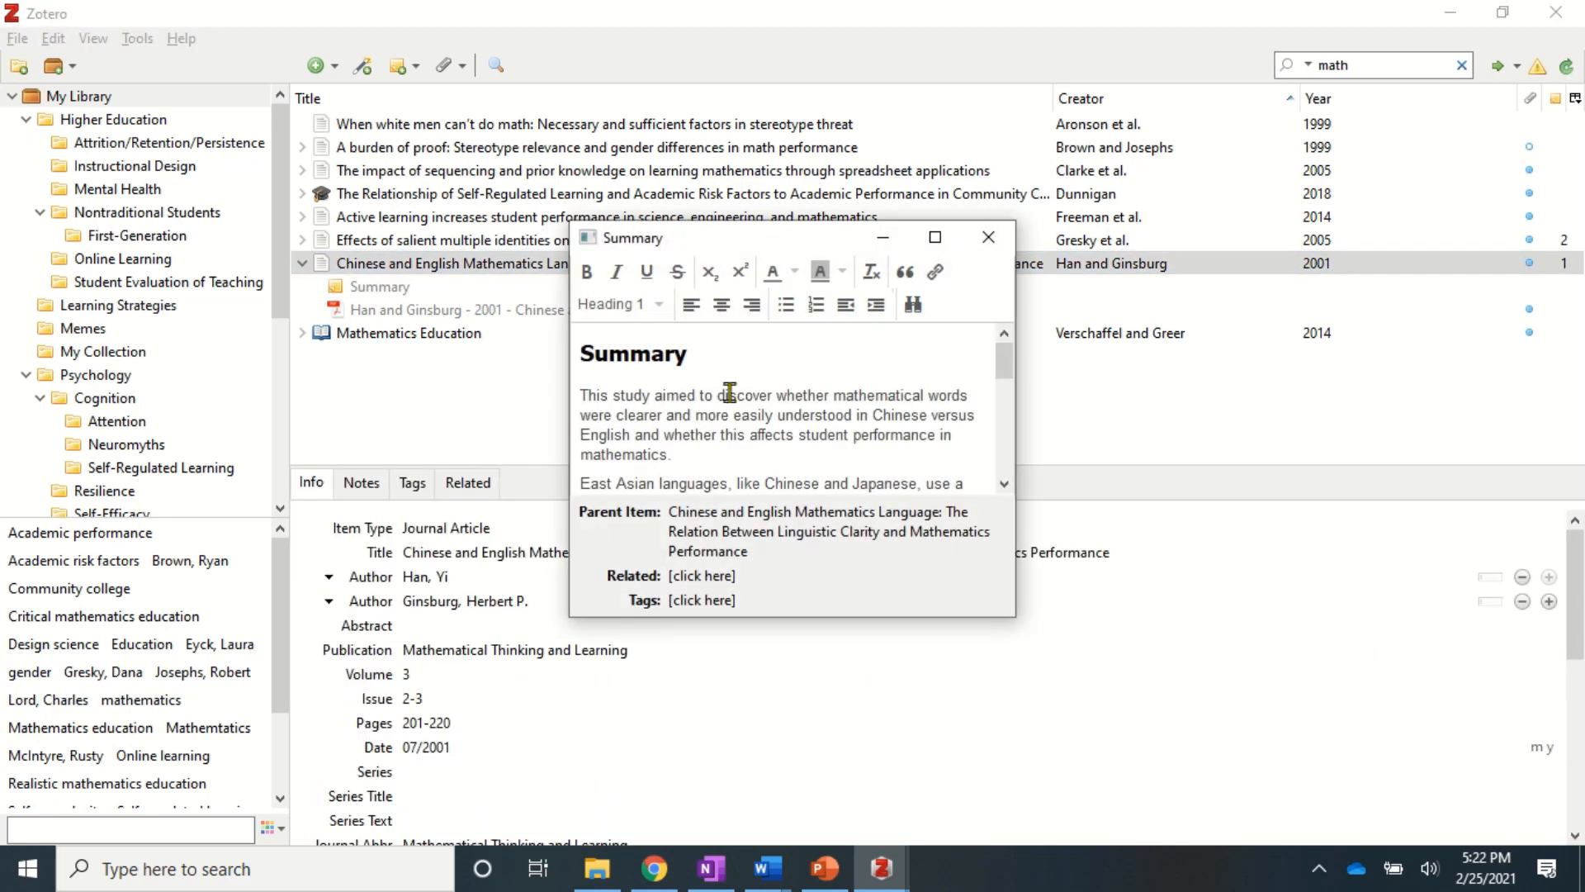
drag(1015, 578, 1245, 702)
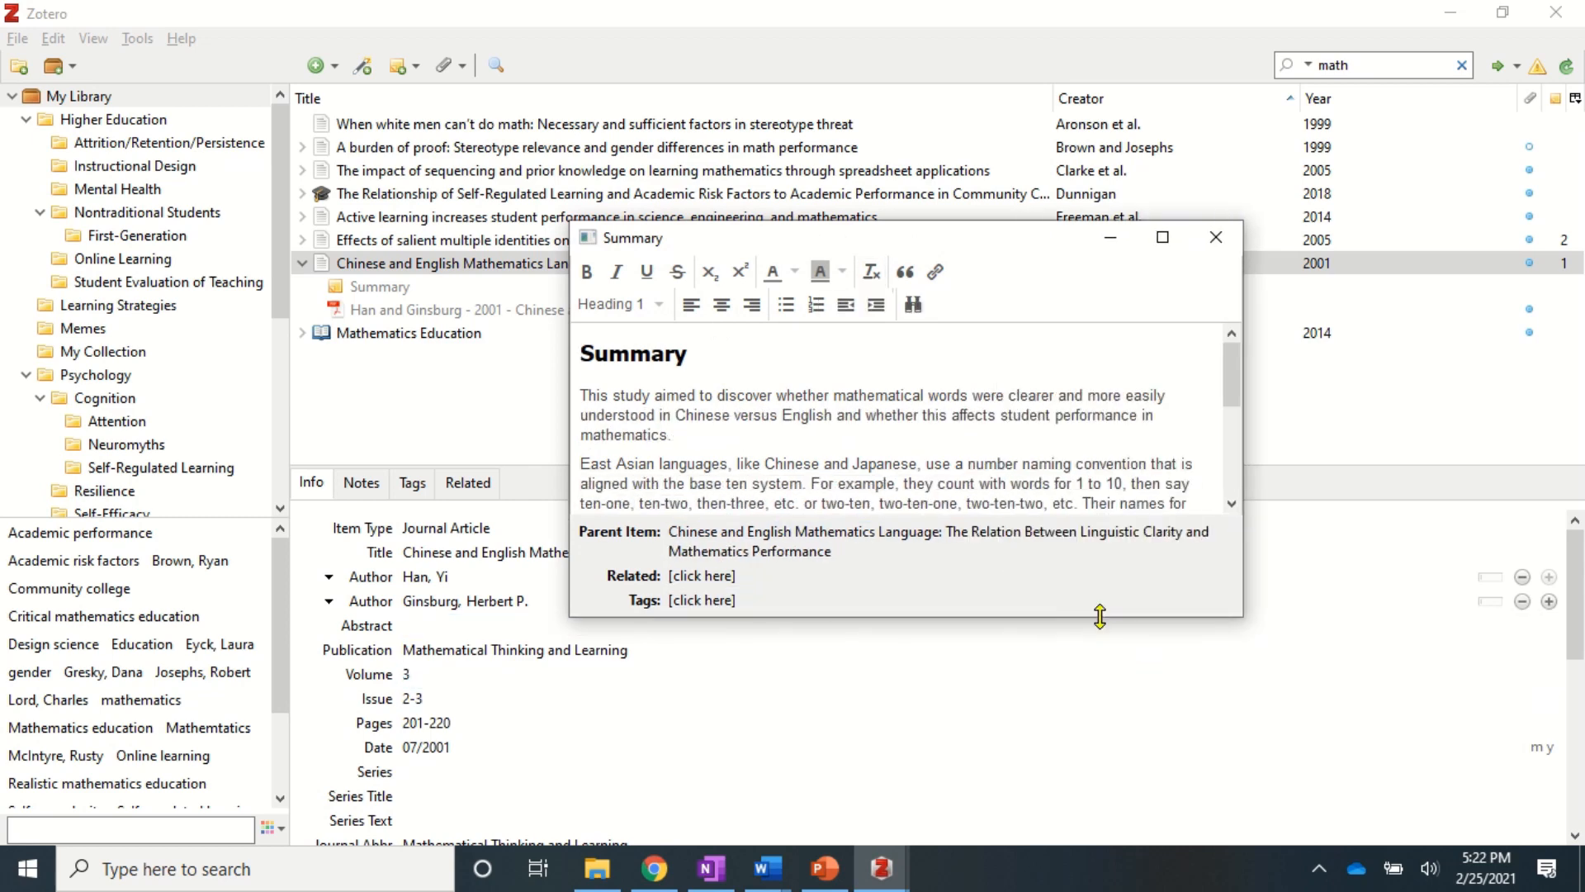
drag(1104, 617, 1106, 730)
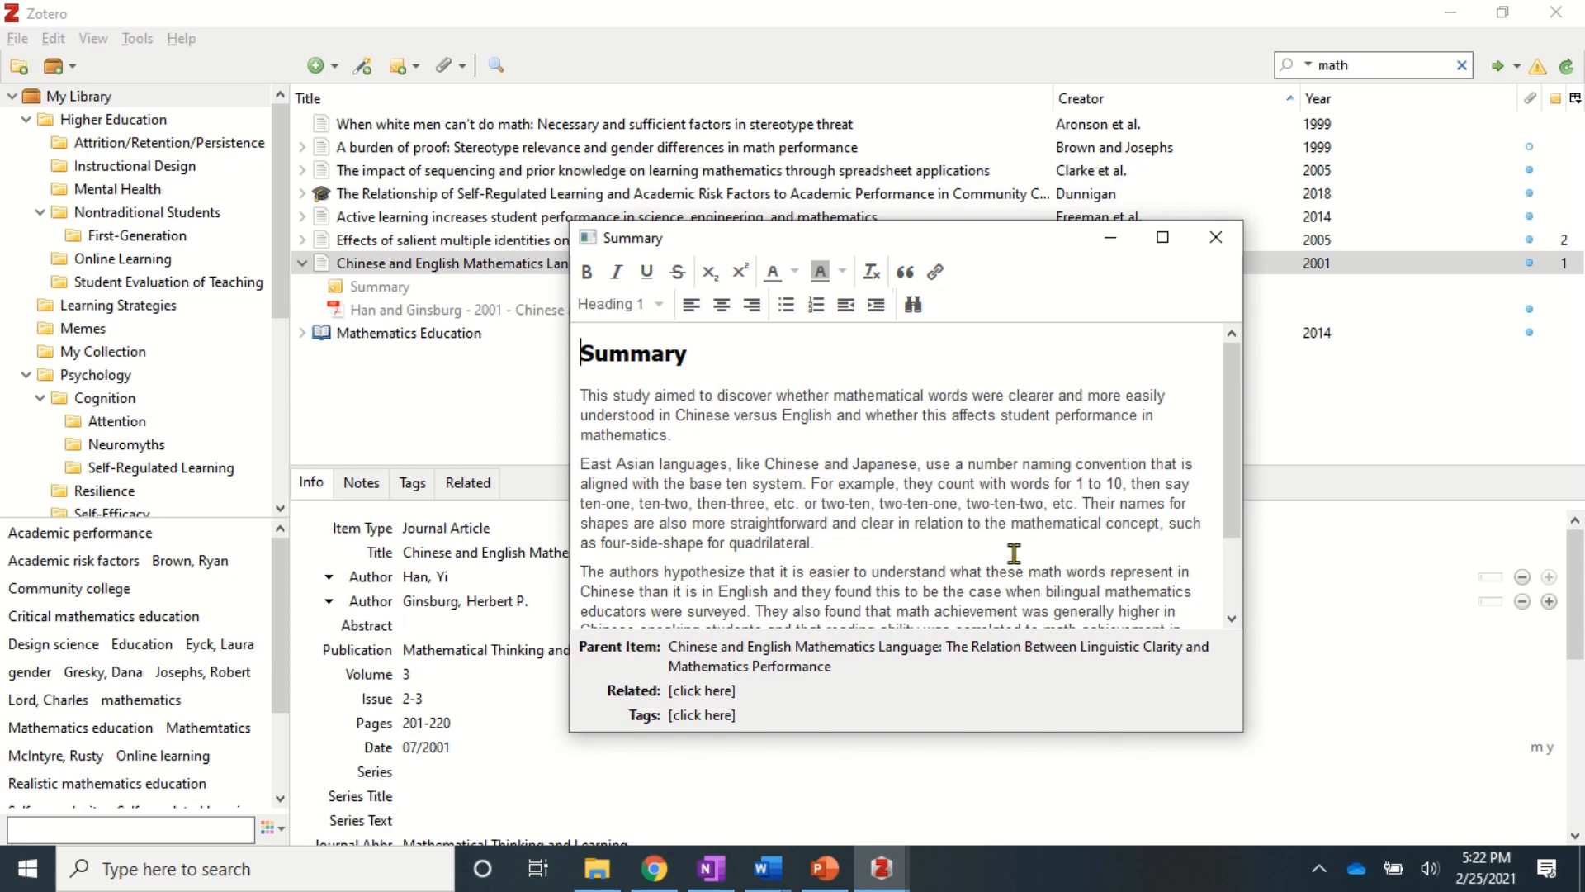
click(1217, 234)
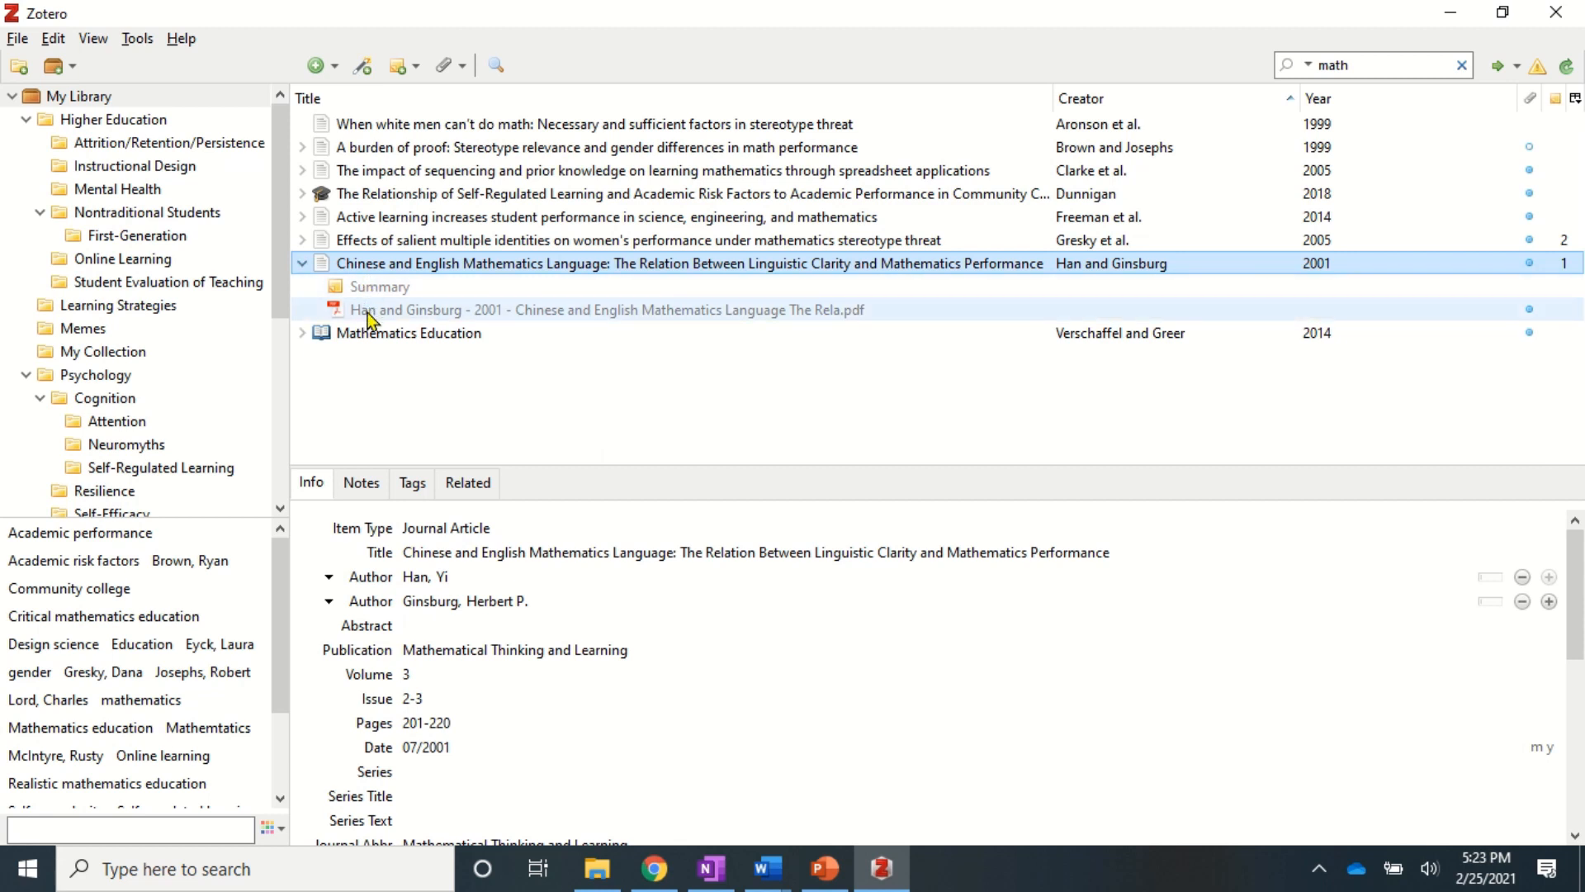
- Collapse the item rows and show the article's Notes and Tags lists
click(299, 263)
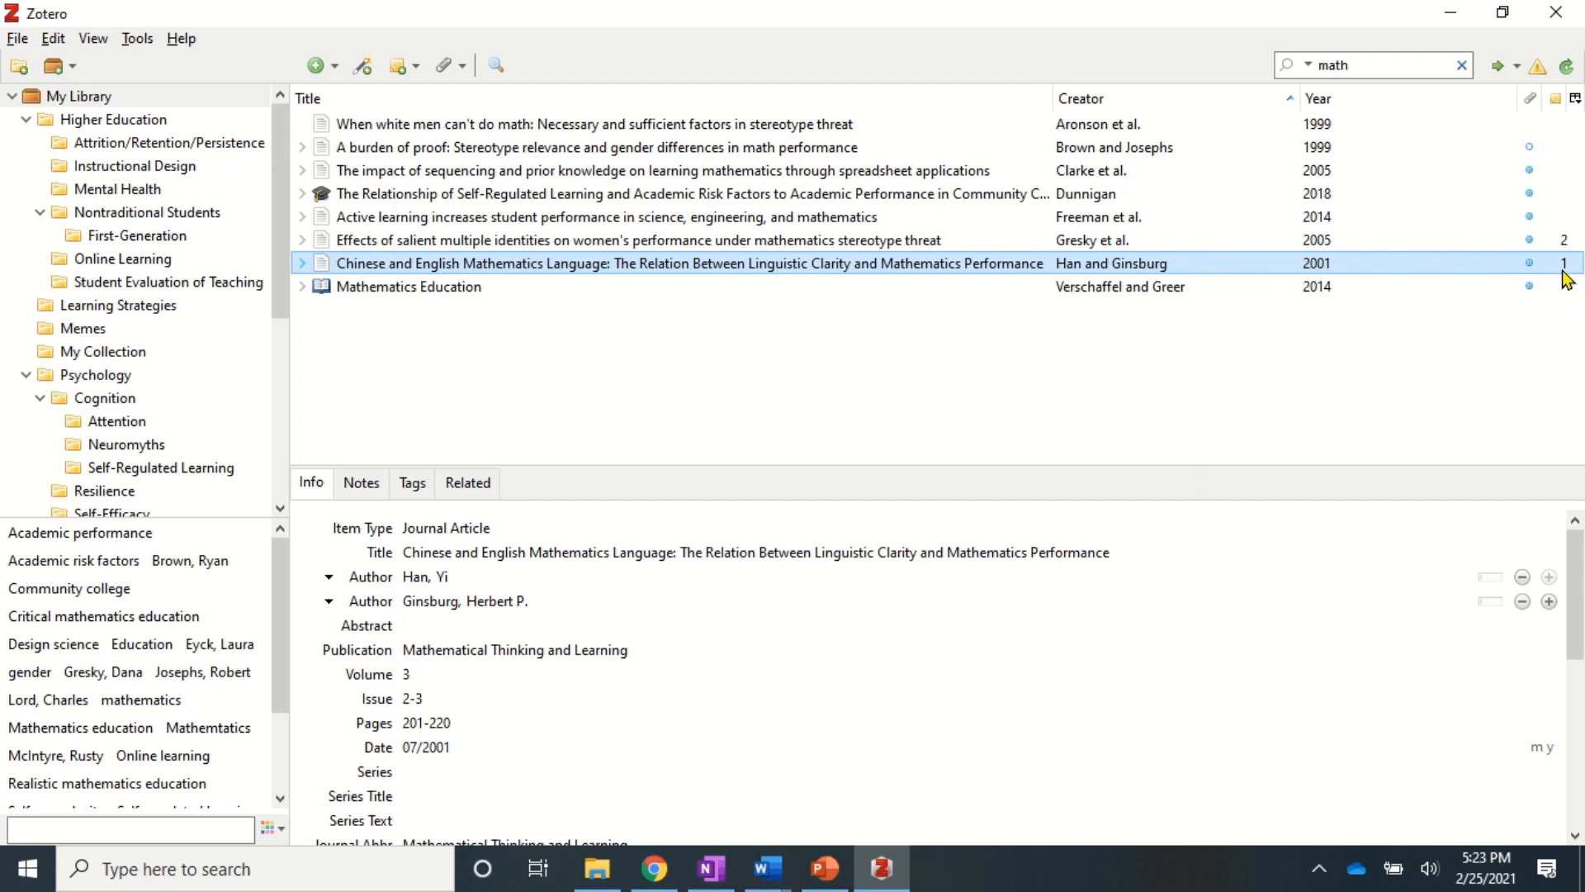
click(302, 240)
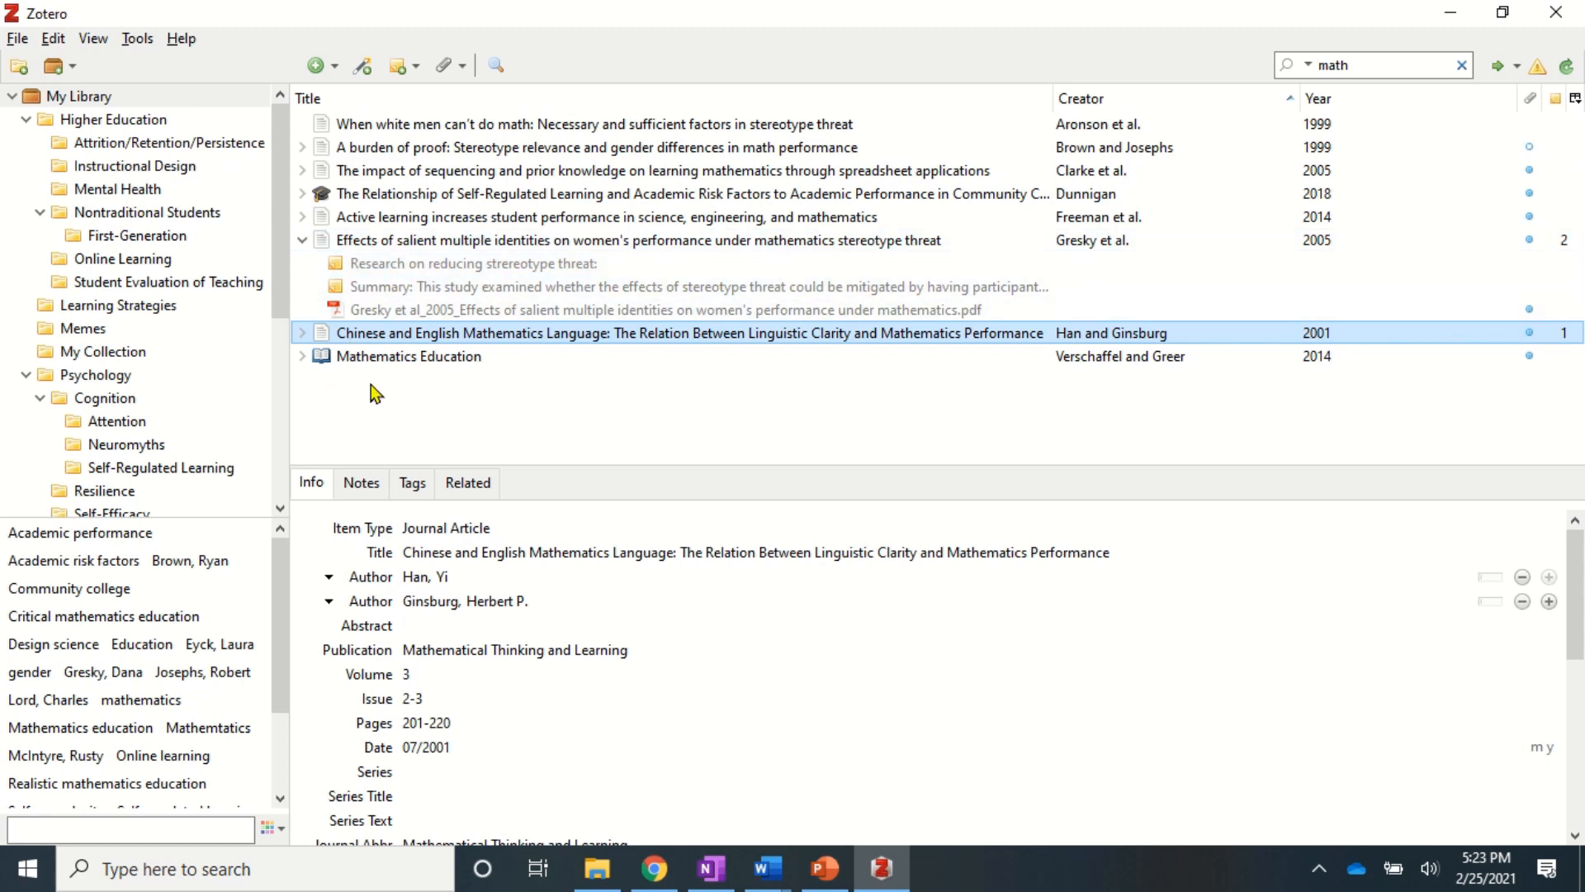
click(361, 484)
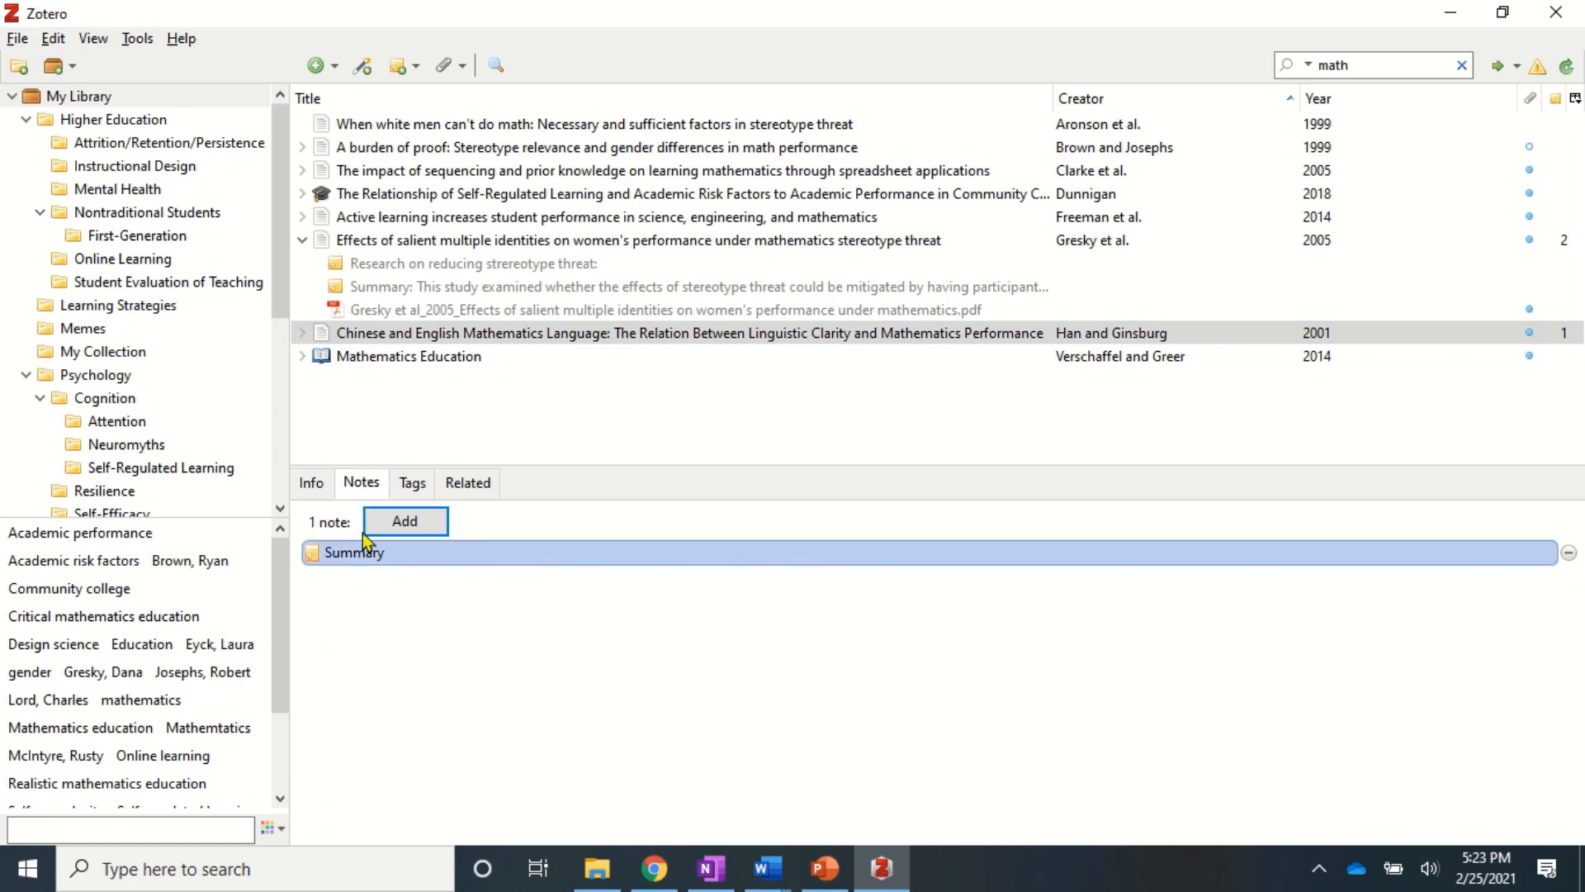
click(412, 482)
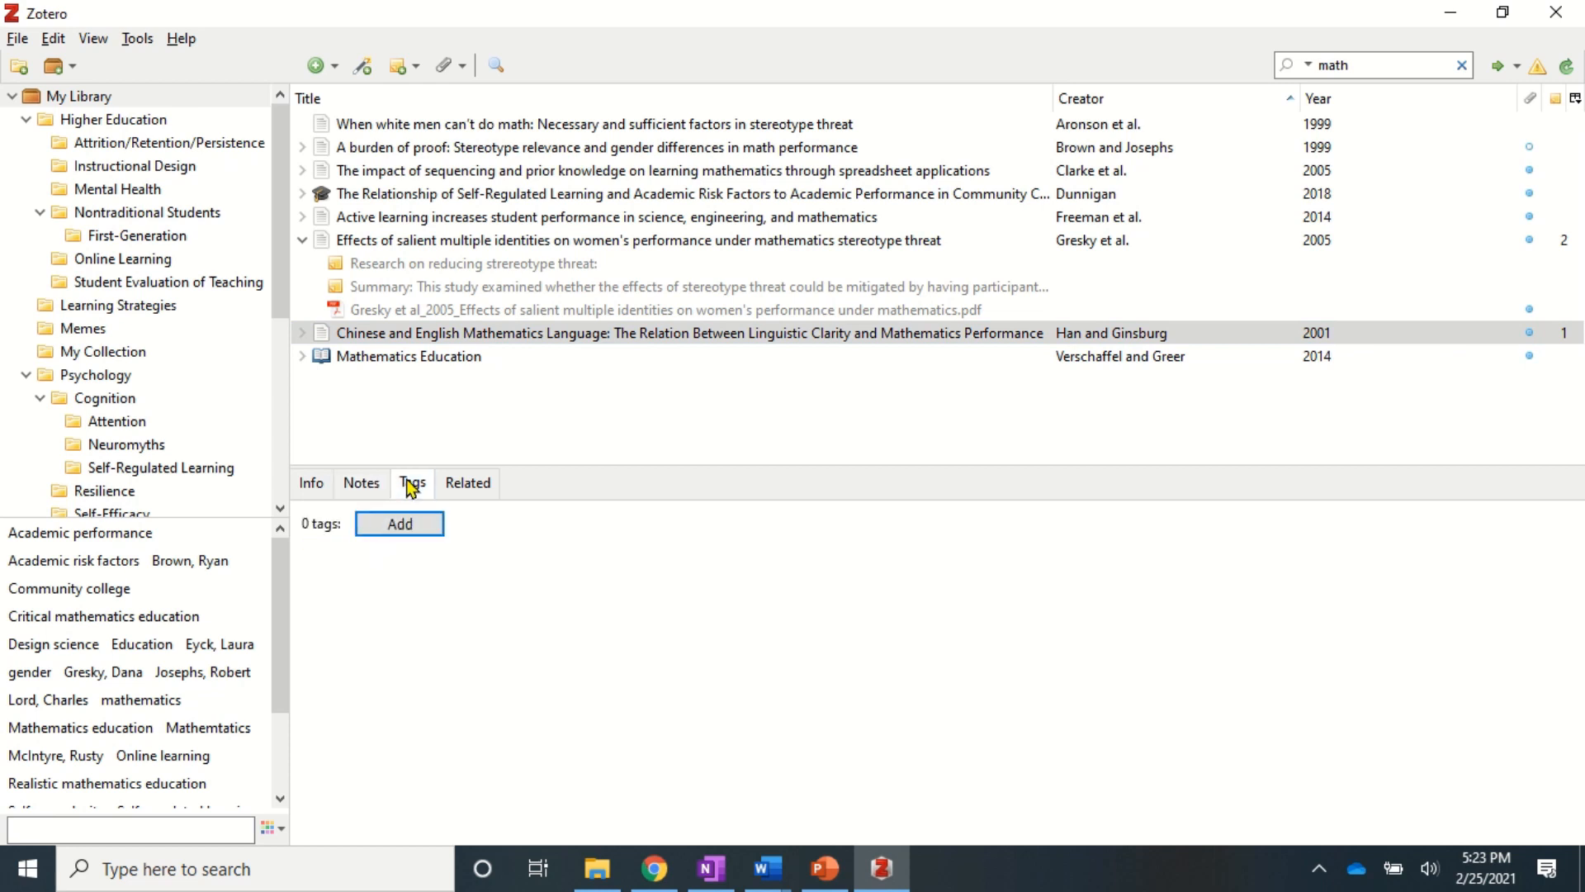
- Add the tags mathematics, linguistics and the co-author's surname to the article
click(401, 535)
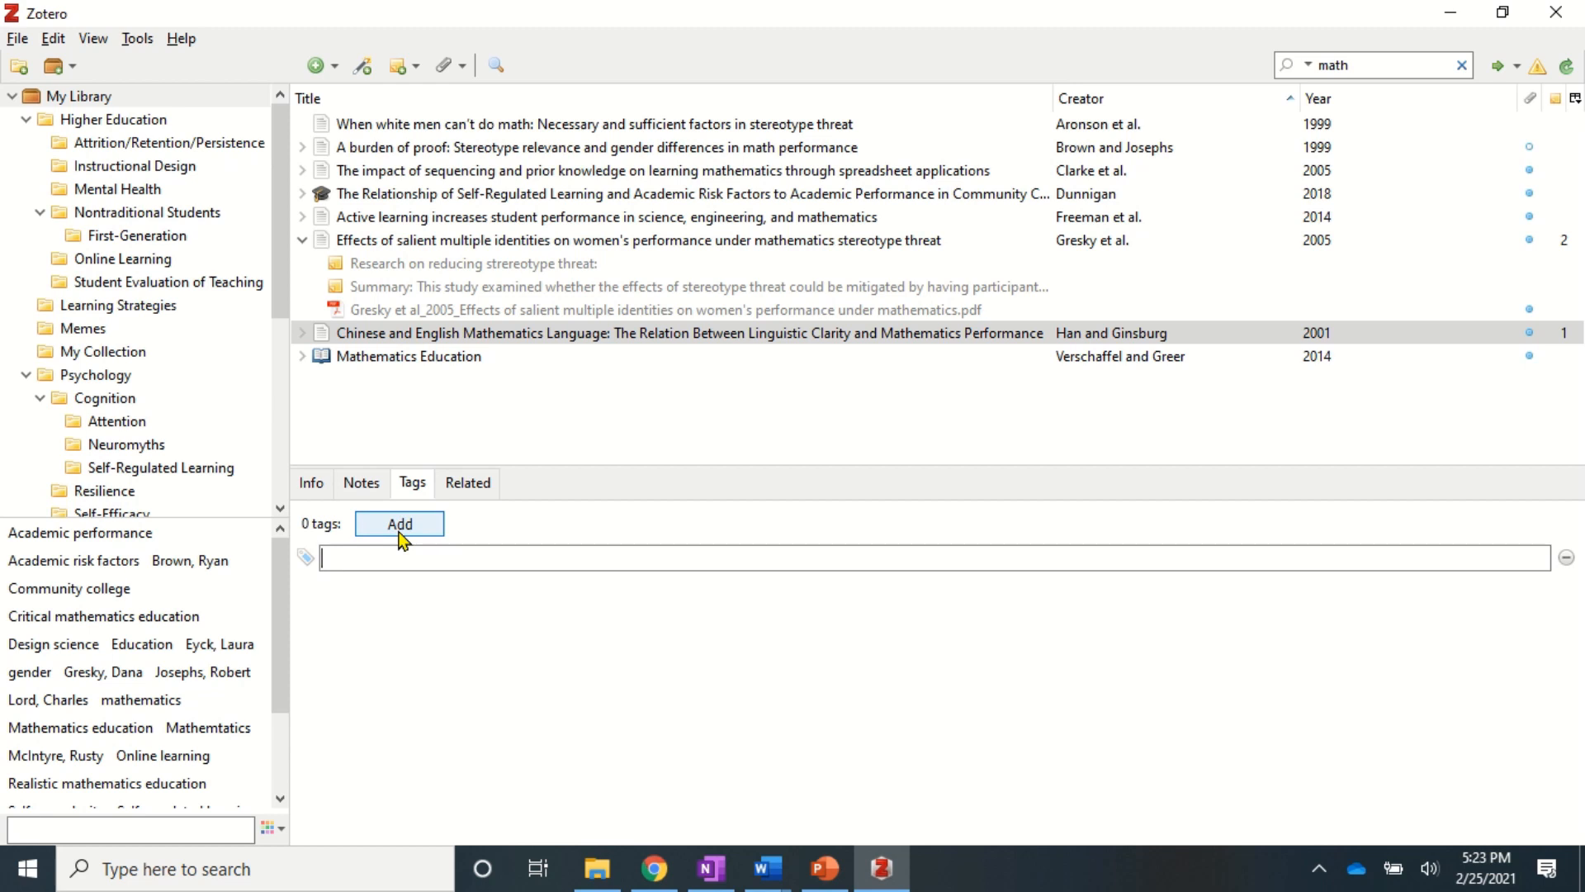
text(math)
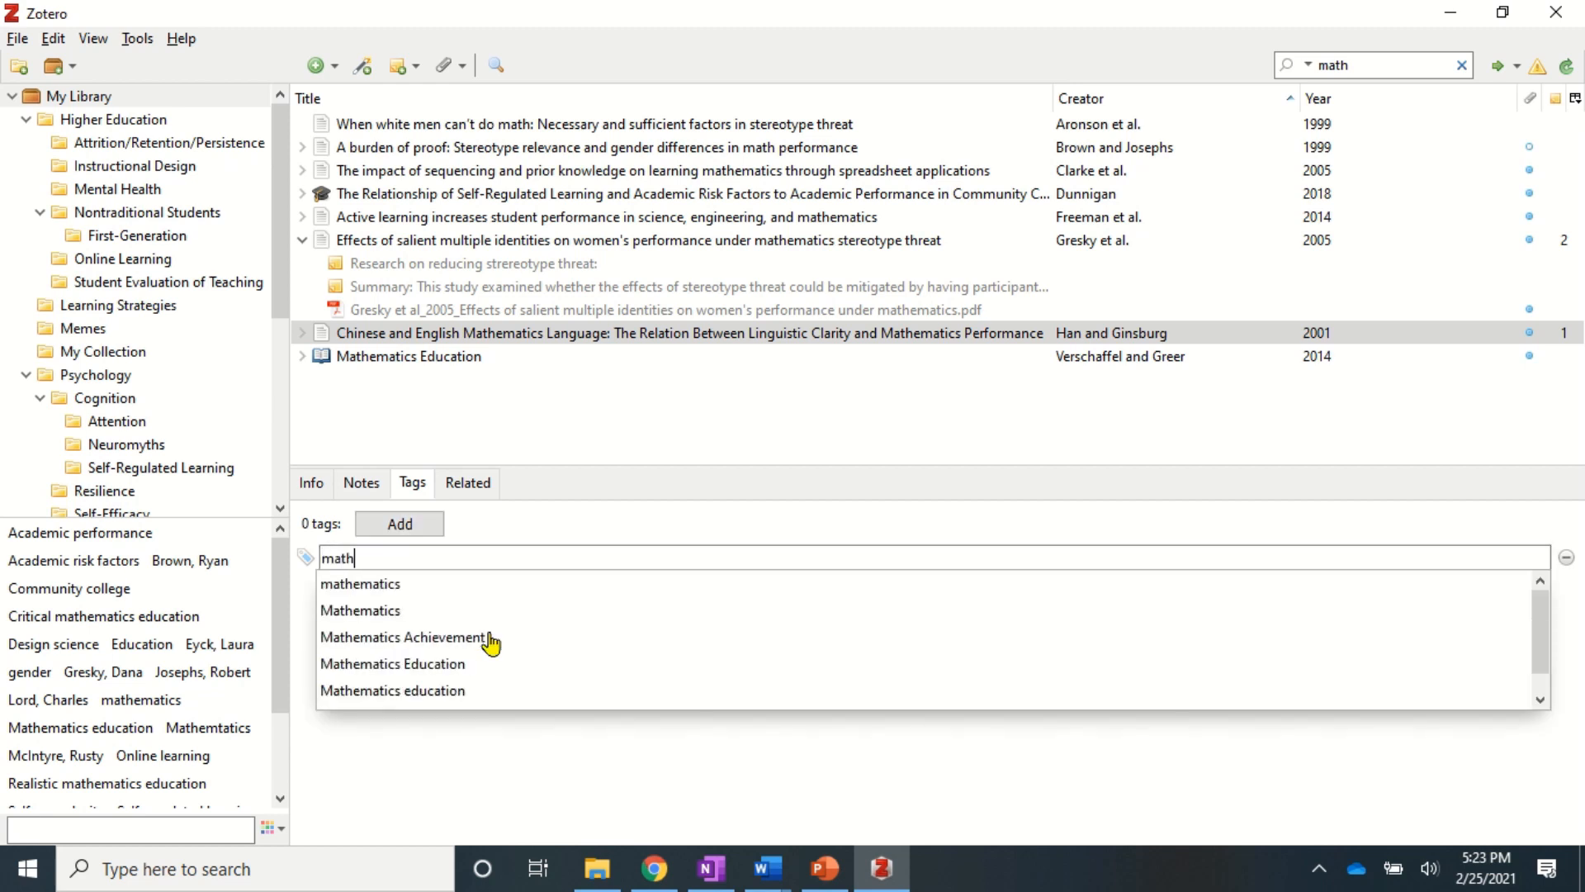
text(ematics)
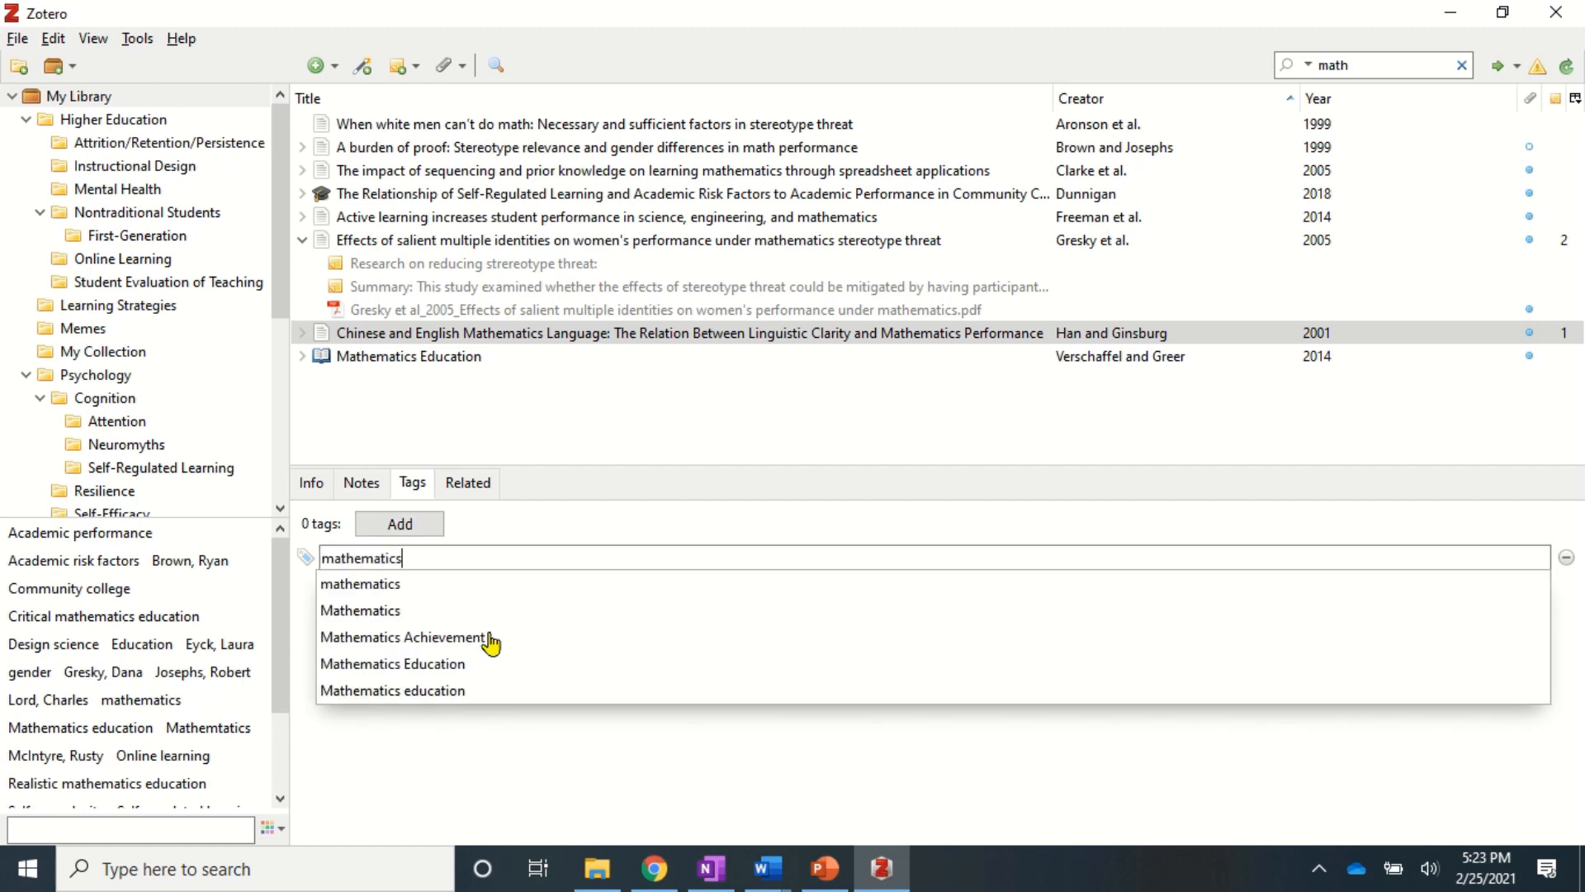
key(Return)
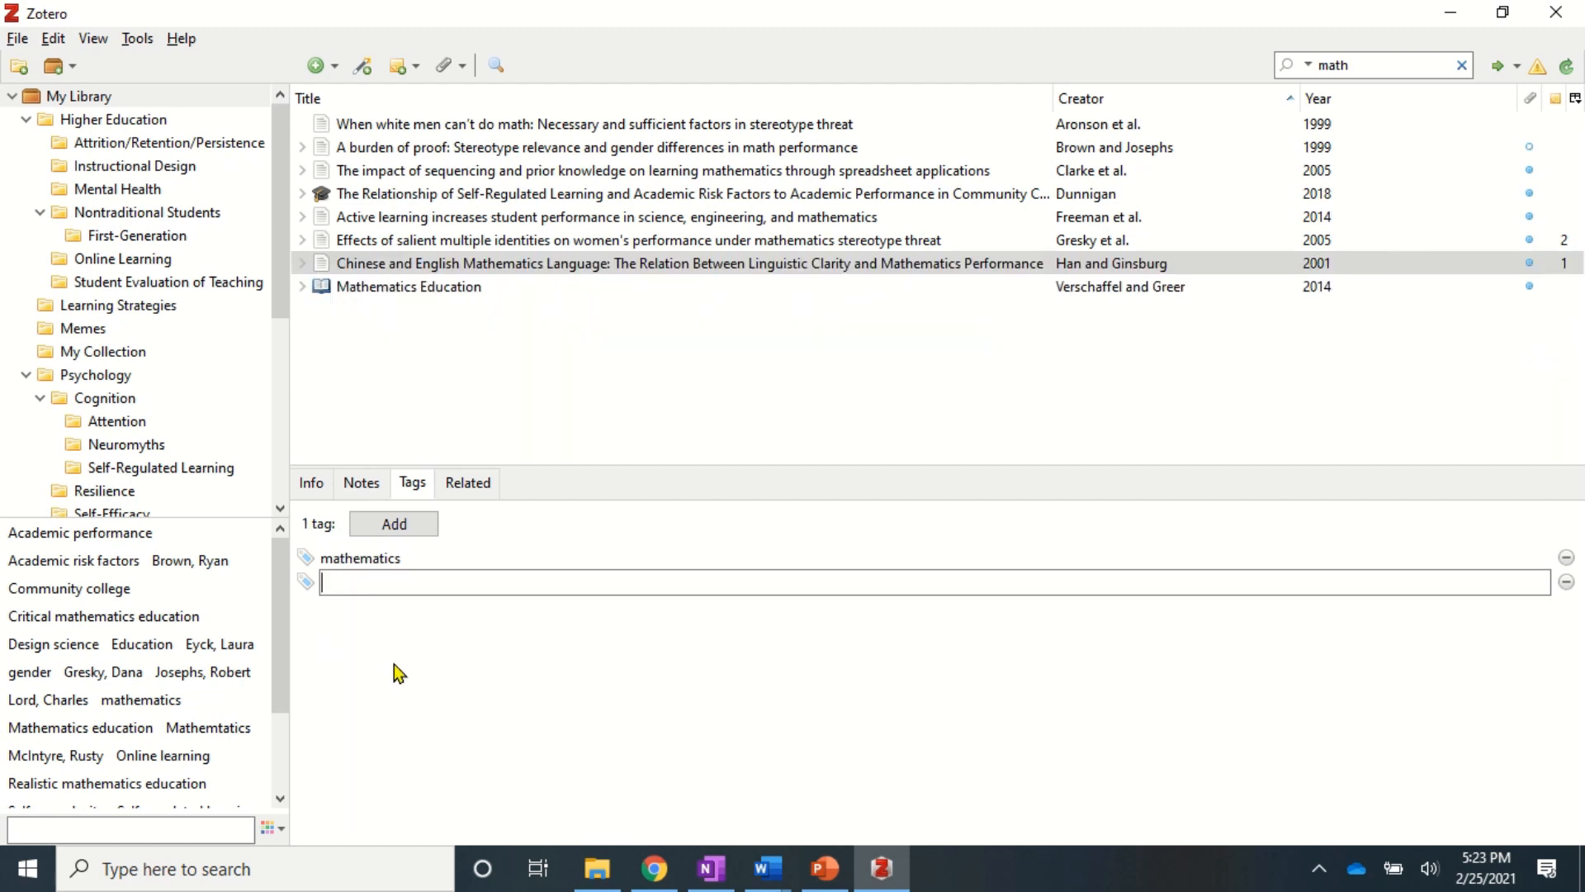
text(linguistics)
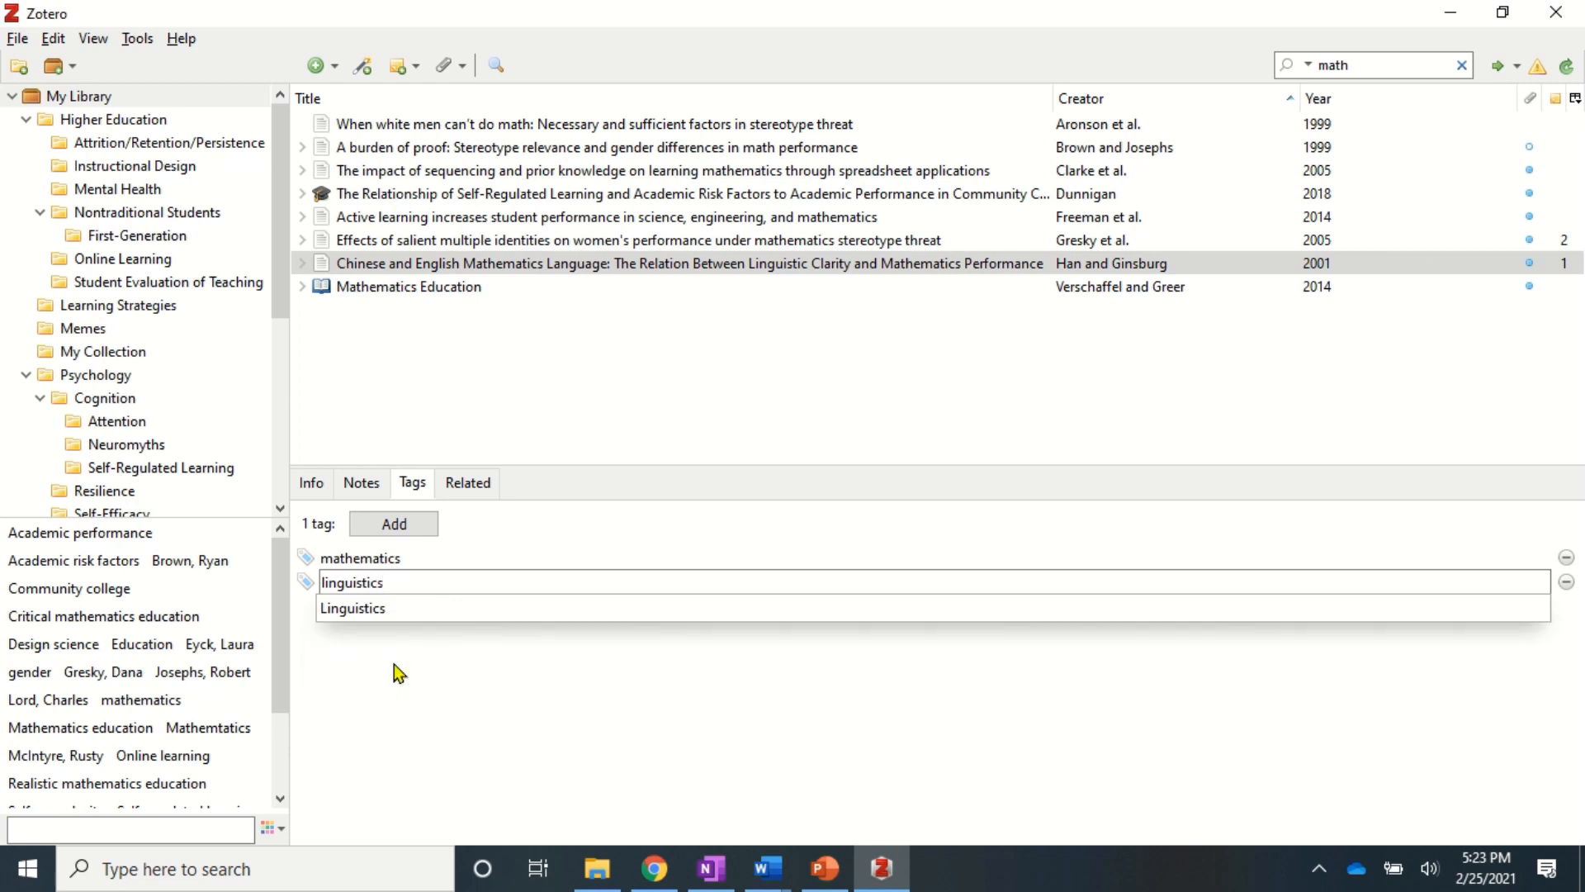
key(Return)
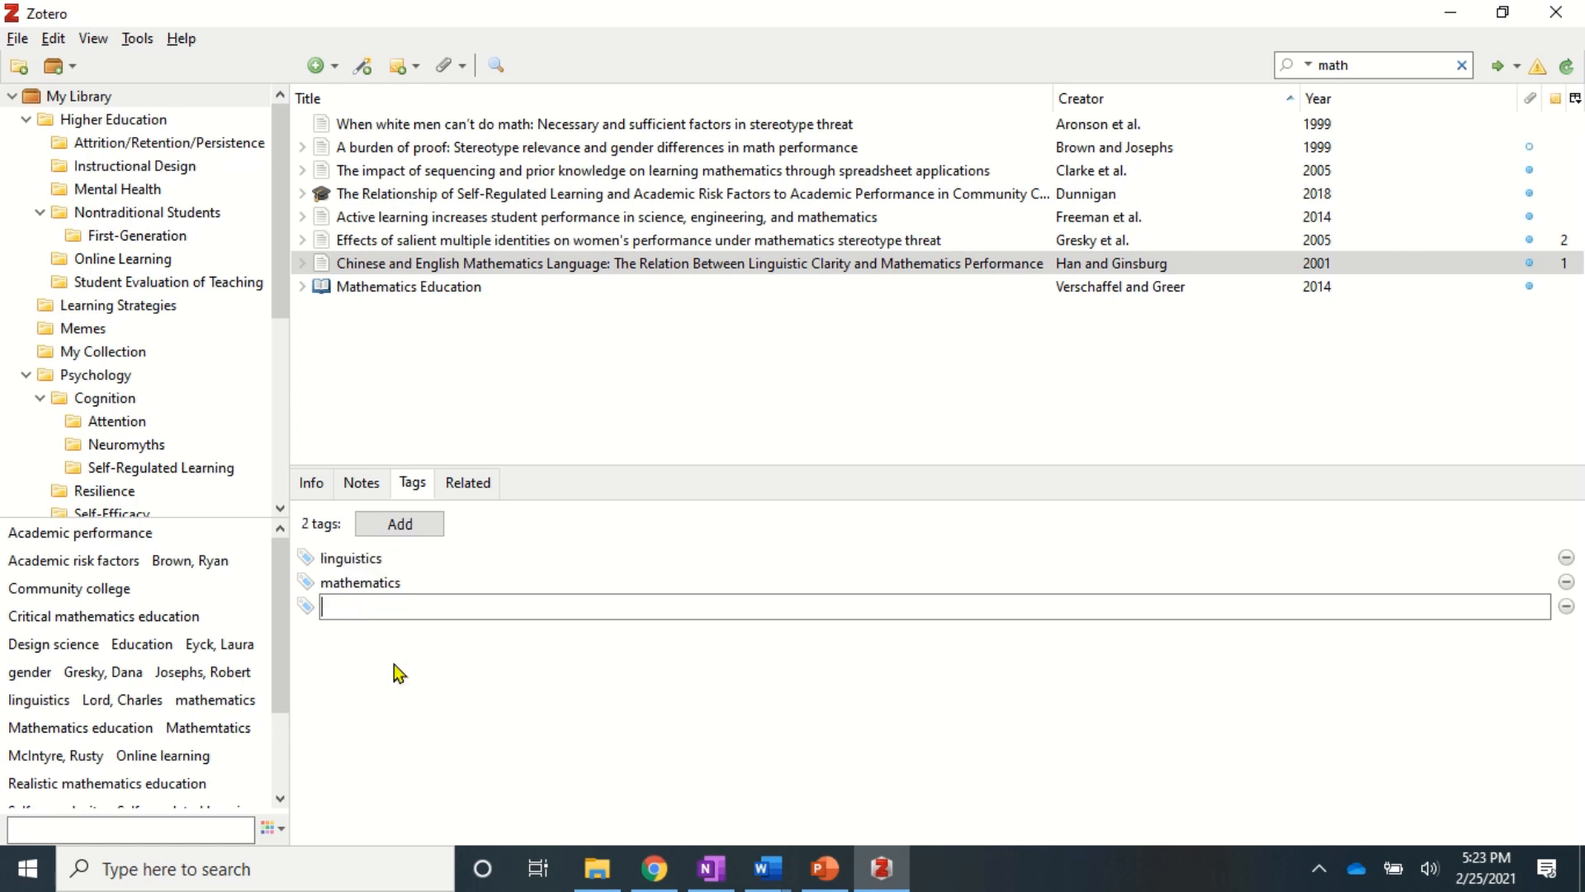
text(Ginsburg)
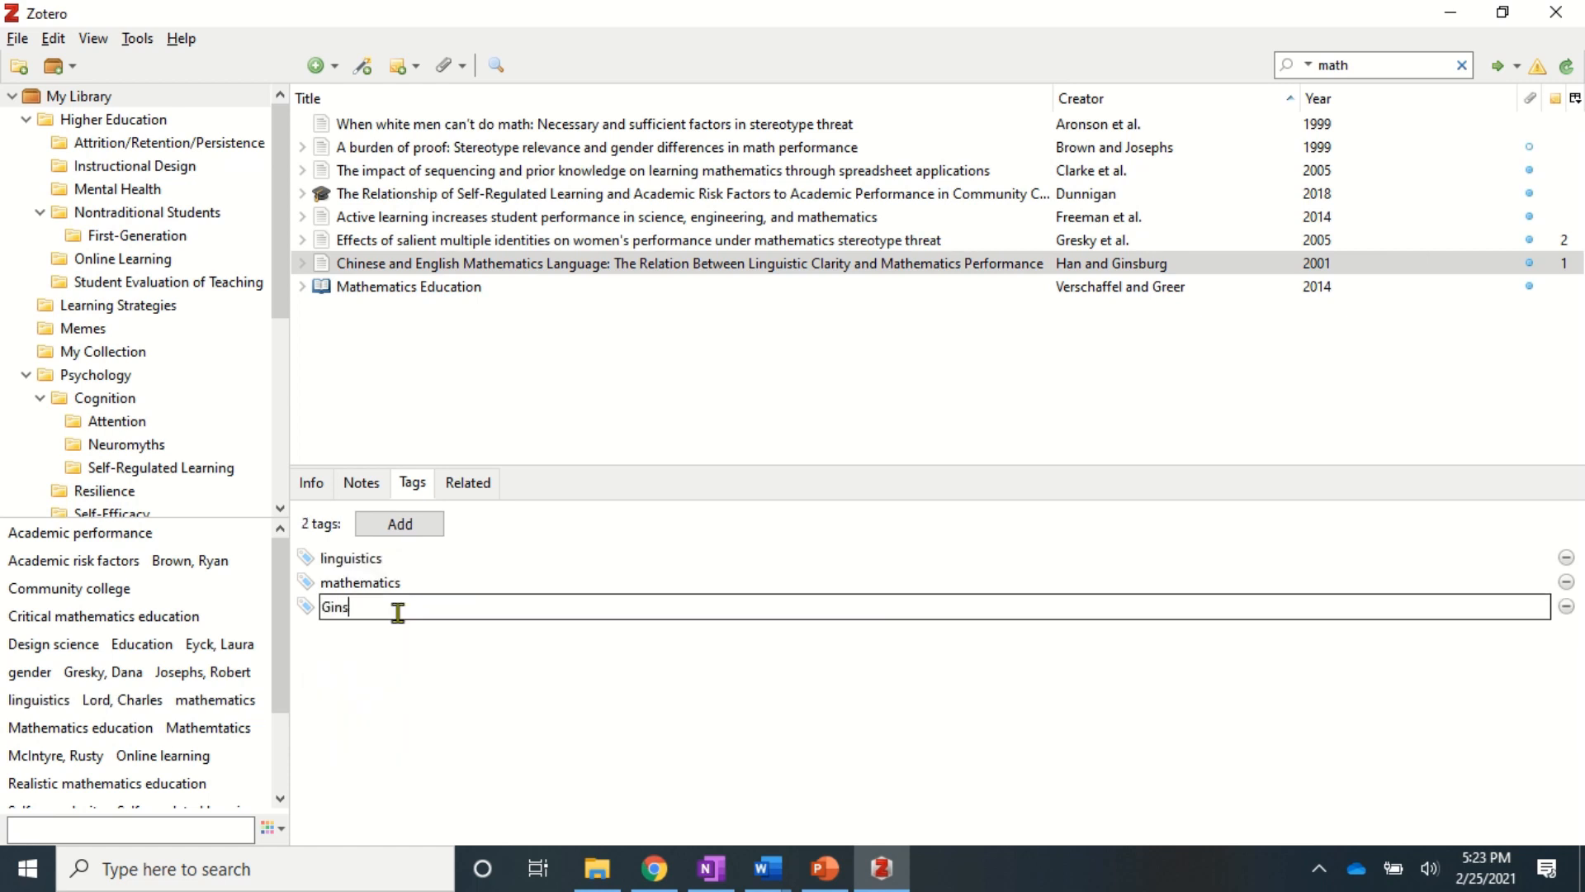
key(Return)
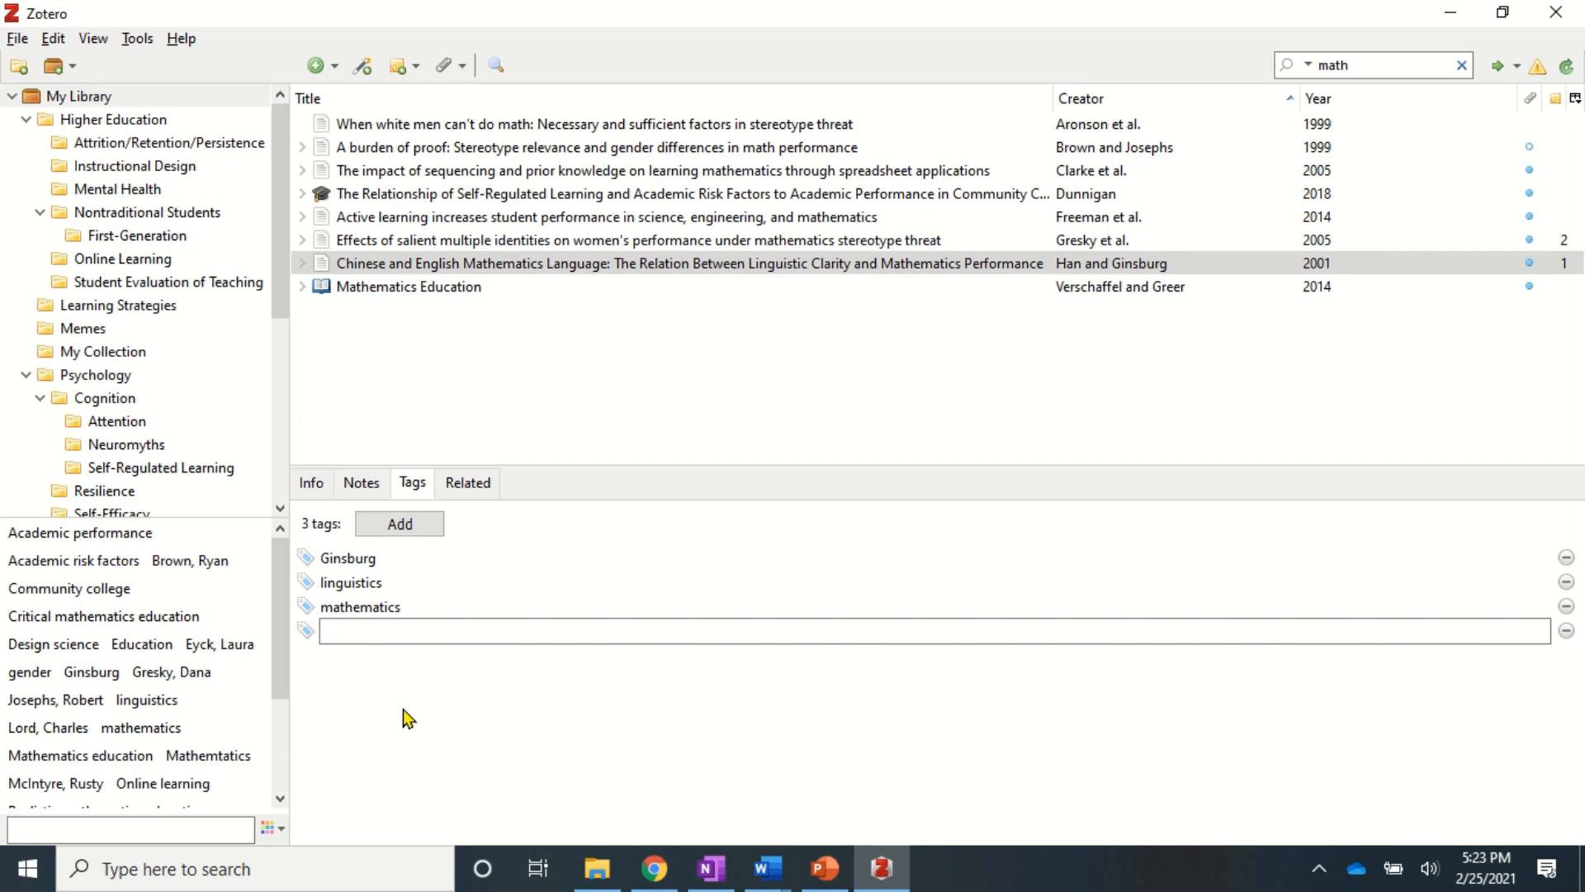
click(469, 483)
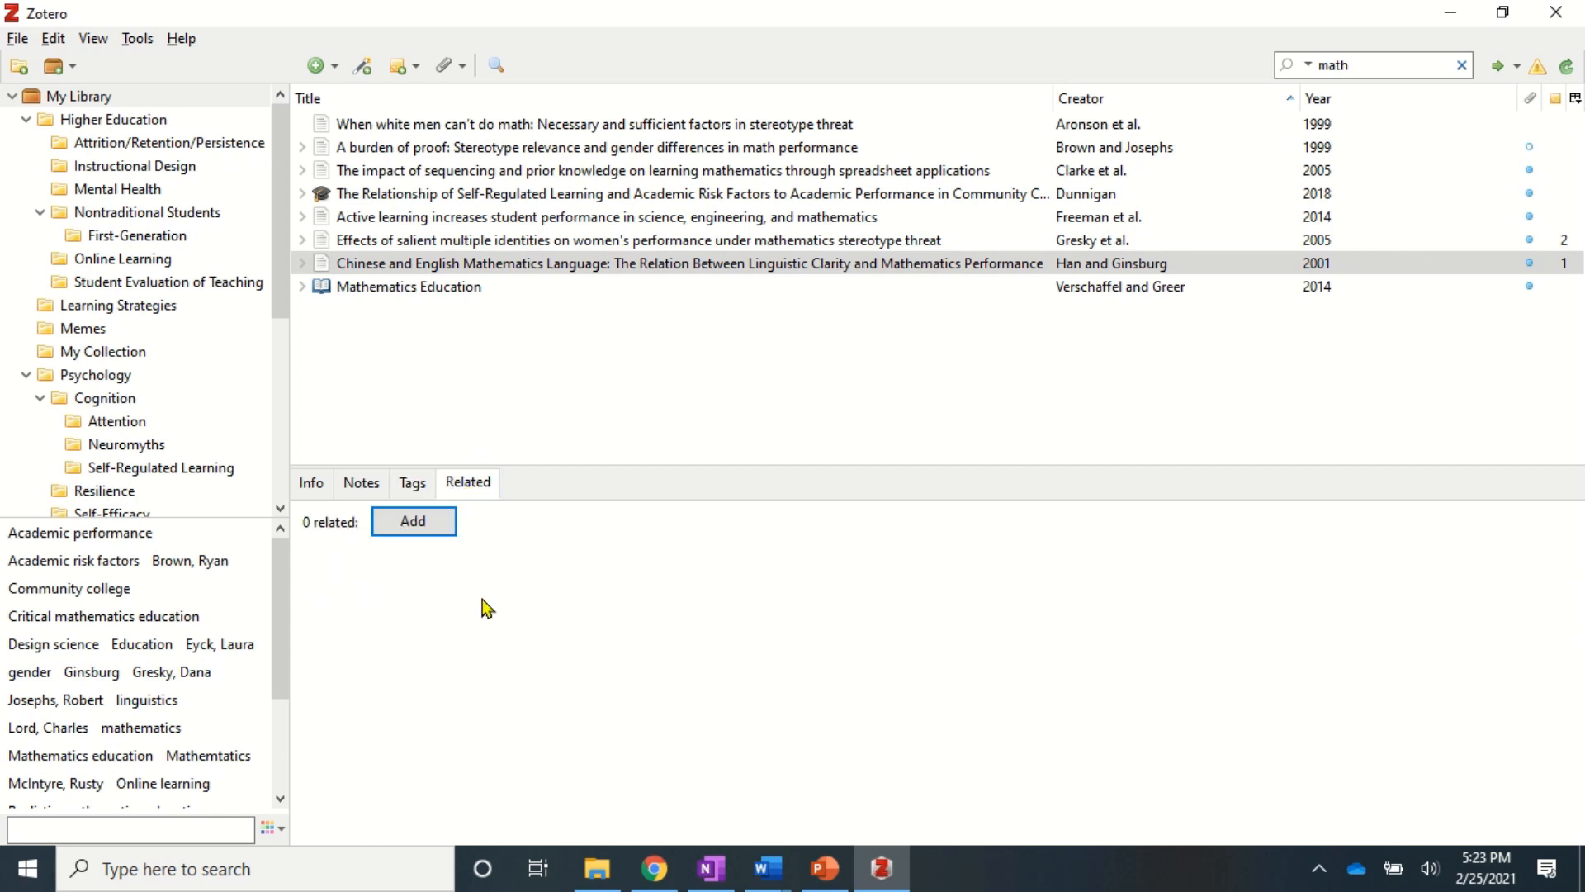
- Search 'arithmetic' and link 'Symbolic arithmetic knowledge without instruction' as a related item
click(400, 527)
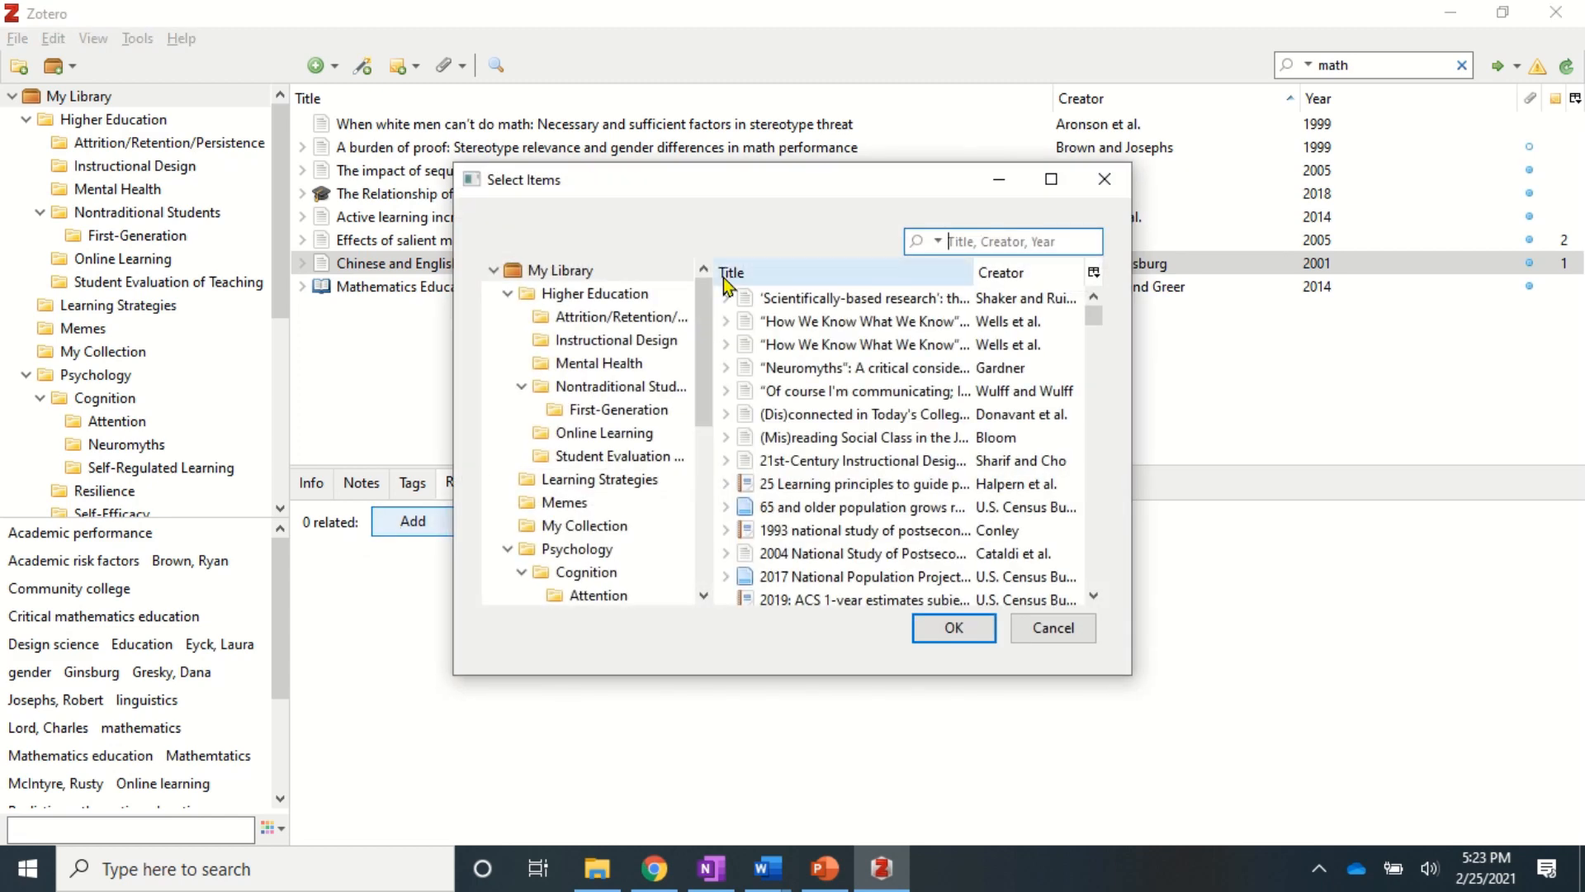
drag(765, 180, 690, 304)
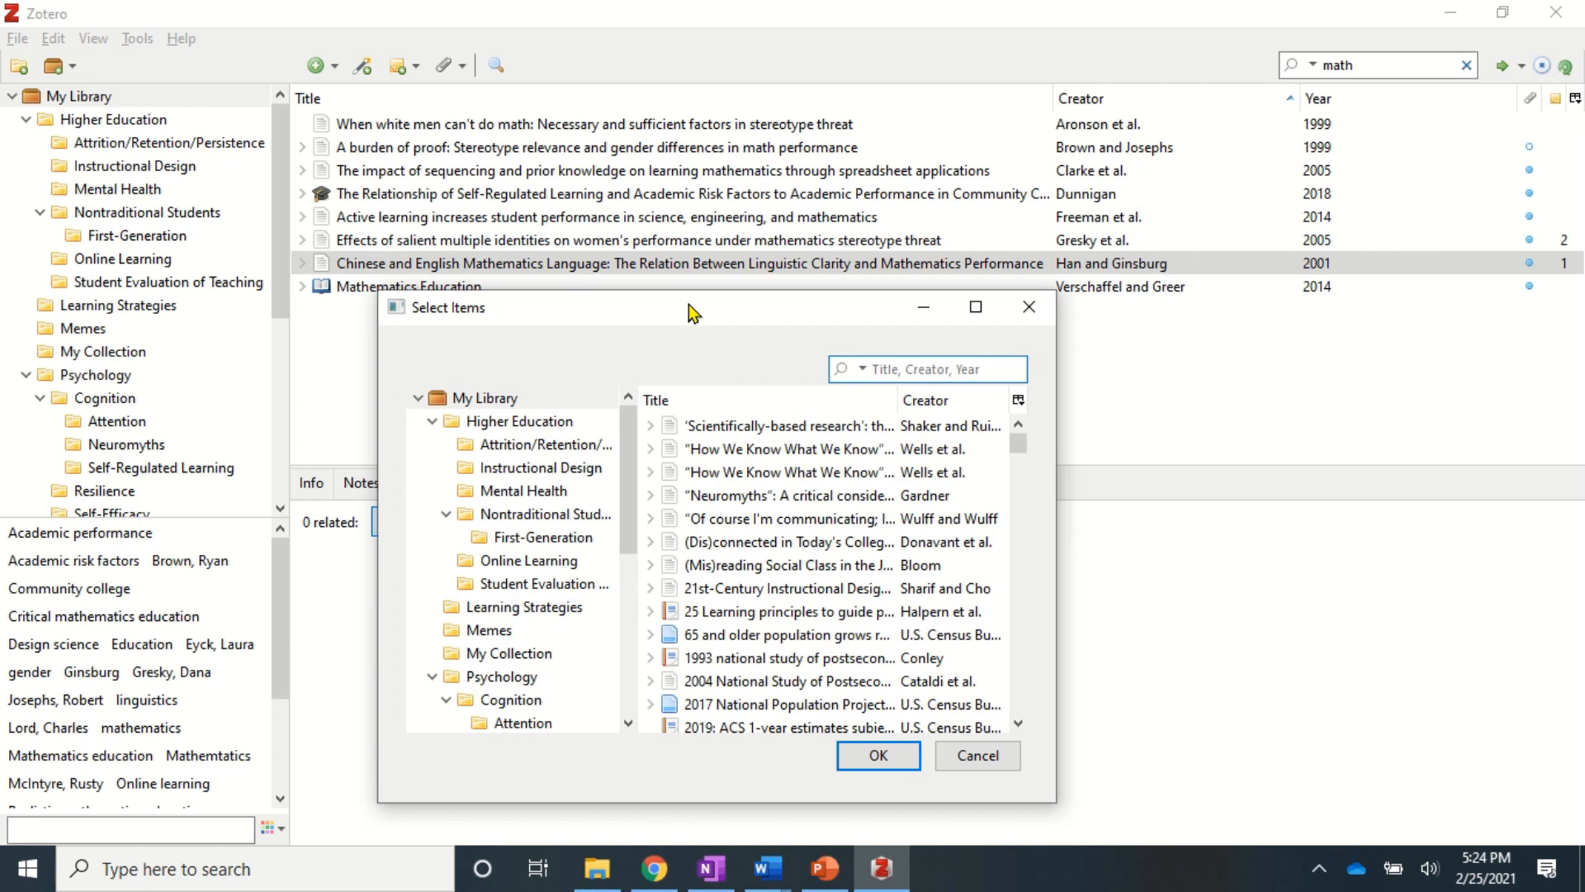
click(878, 363)
text(arithmetic)
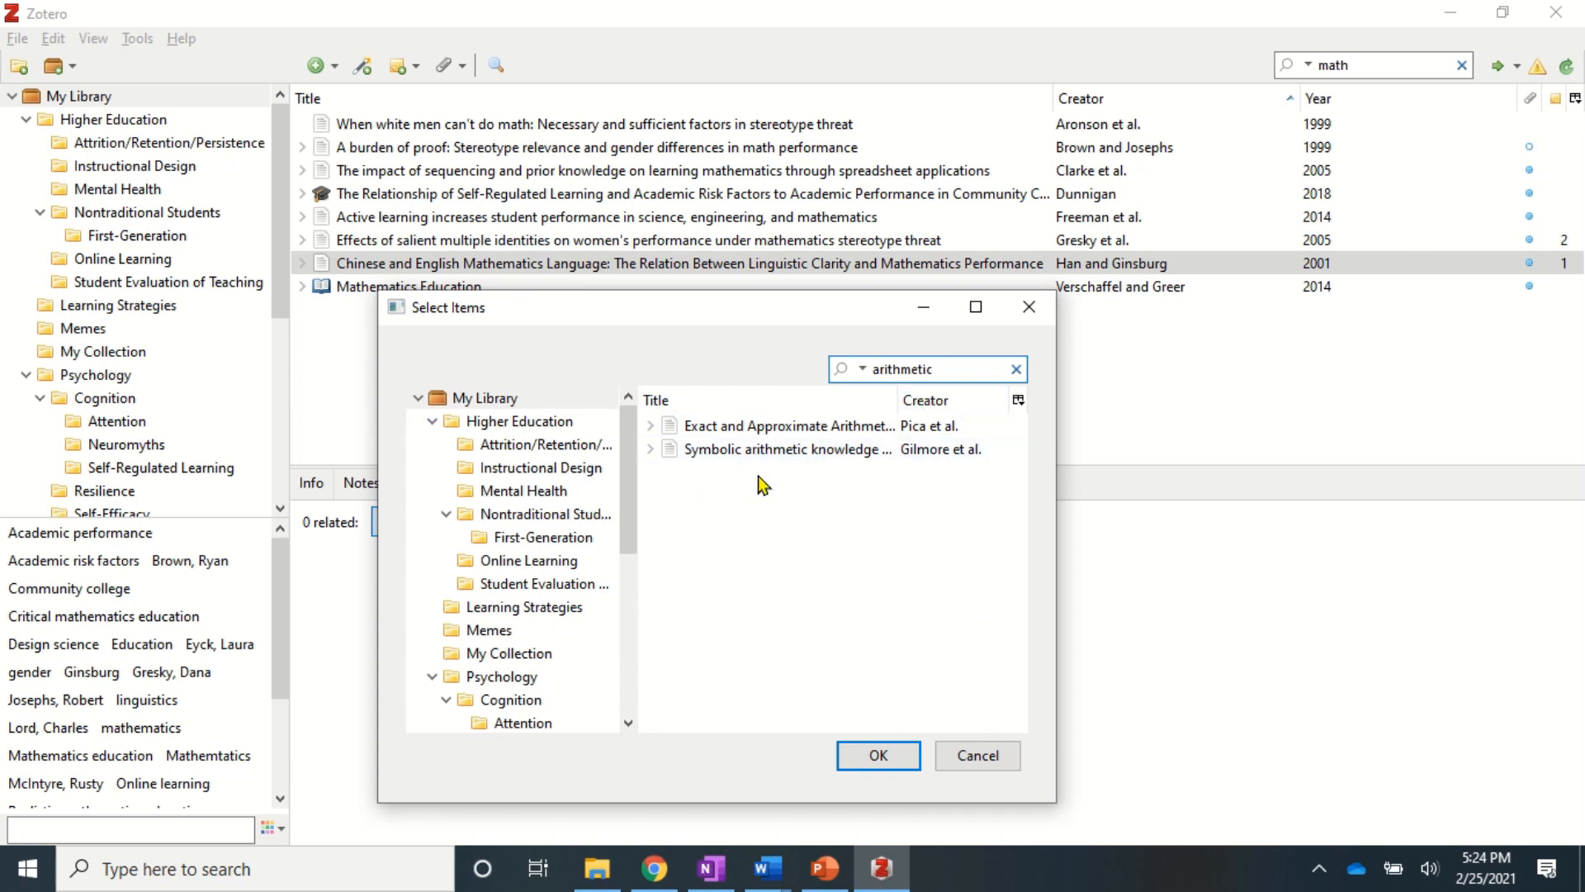
click(738, 454)
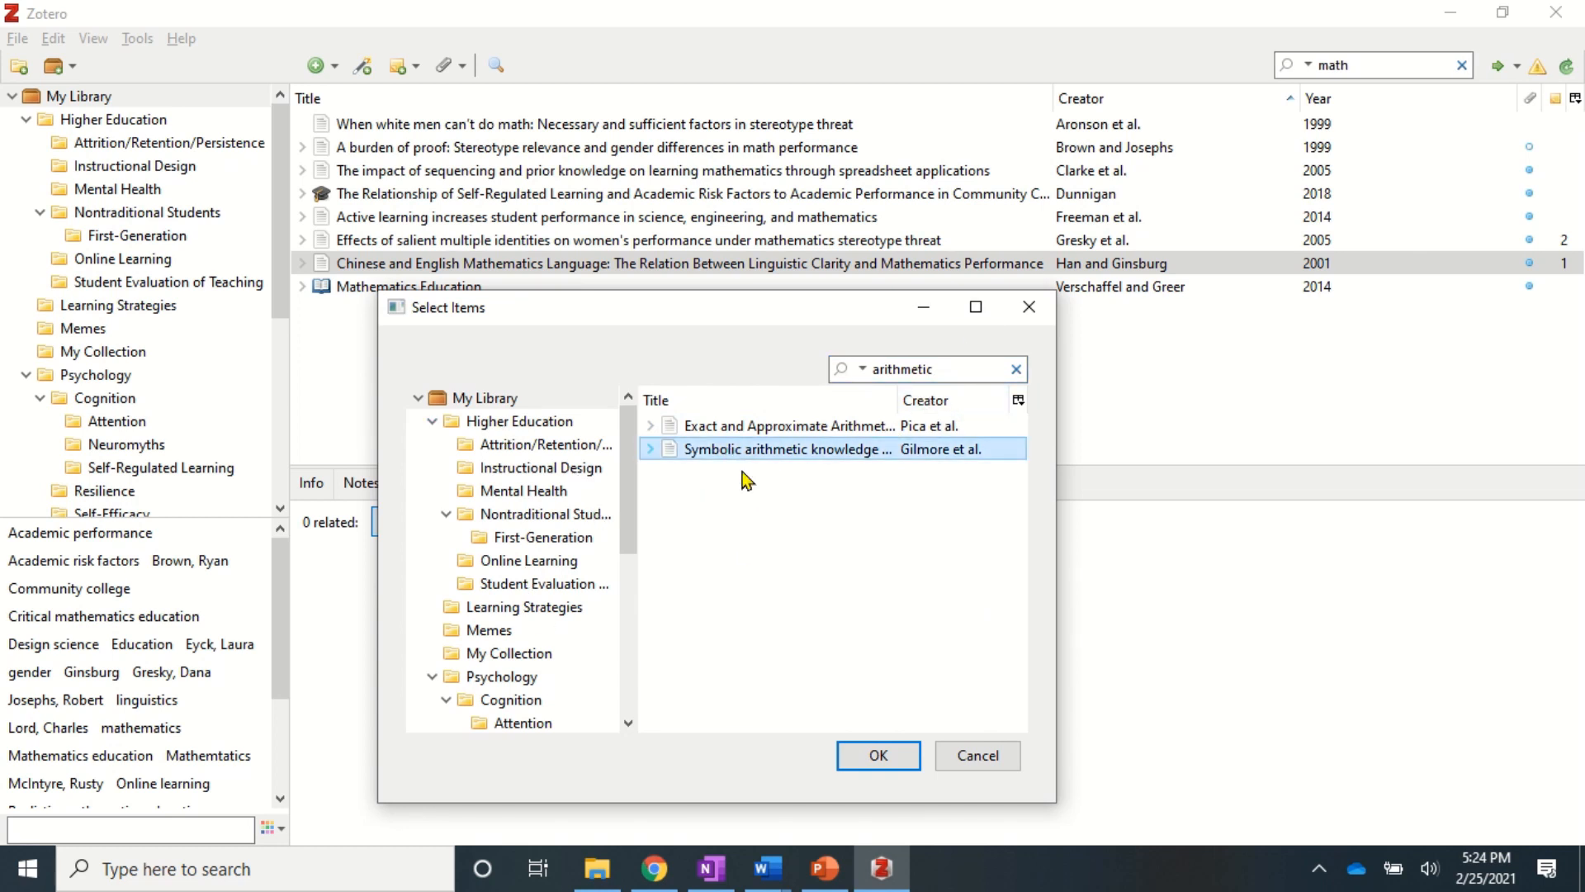
click(873, 755)
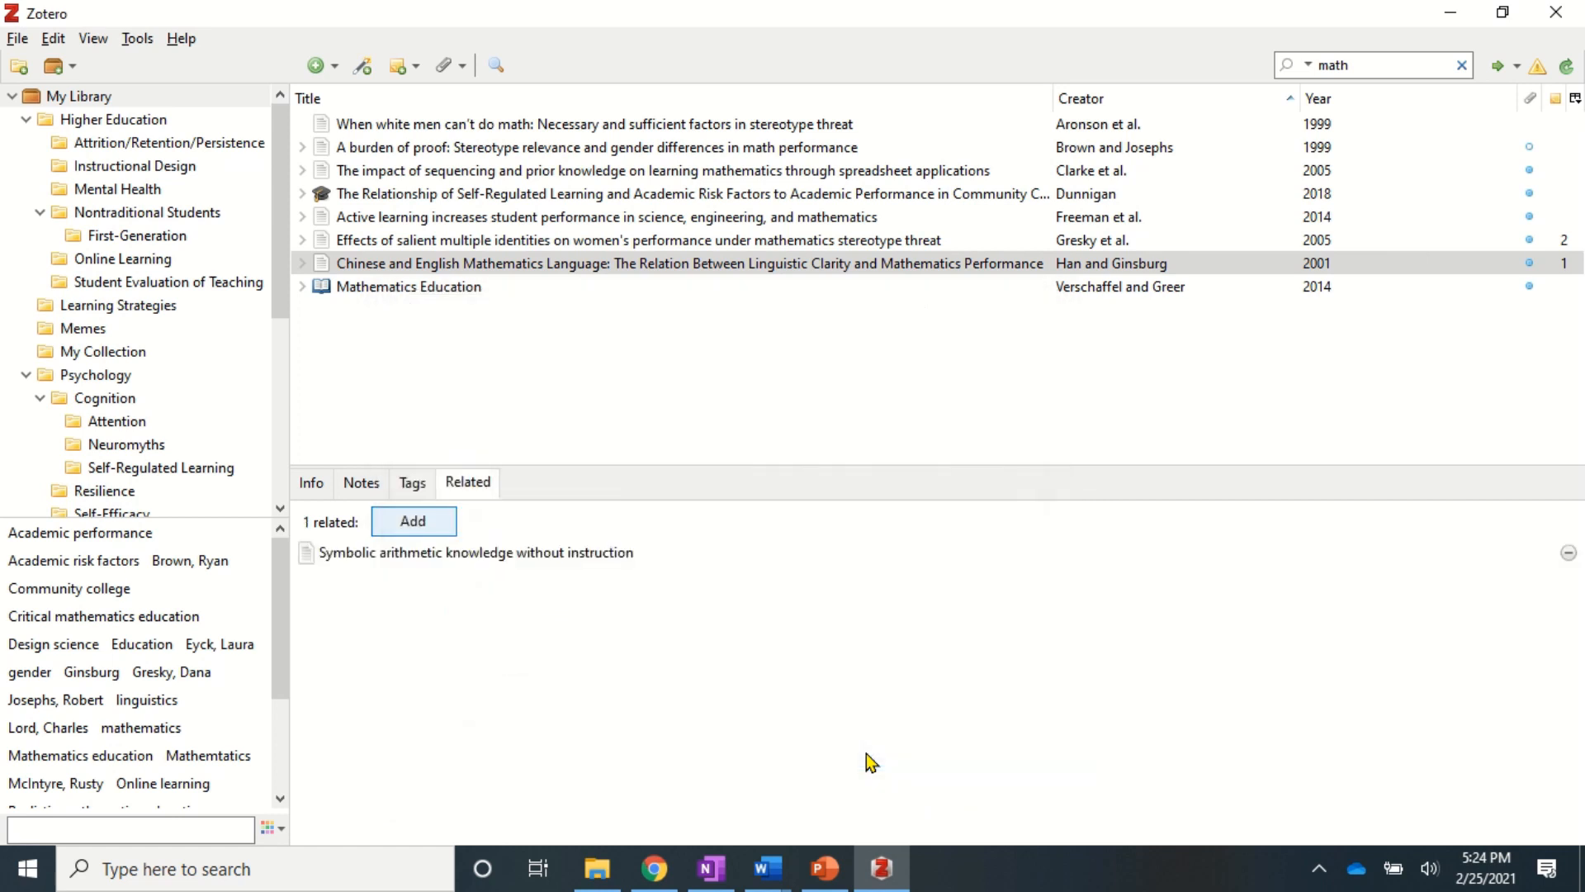
click(393, 555)
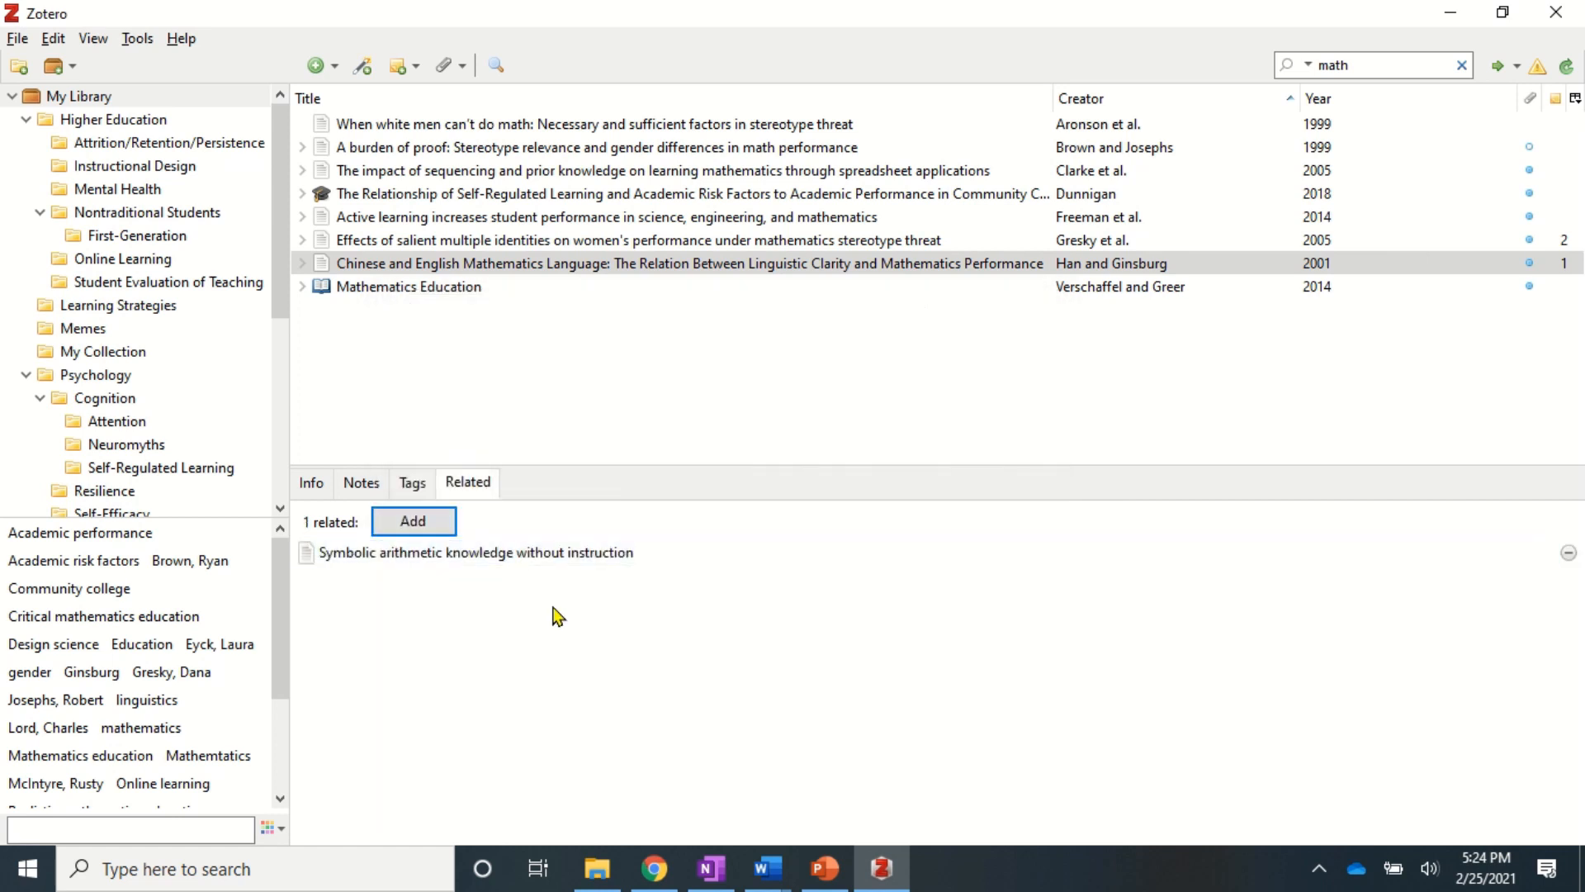
- Review the article's Info, Notes, Tags and Related tabs
click(559, 261)
click(347, 556)
click(310, 487)
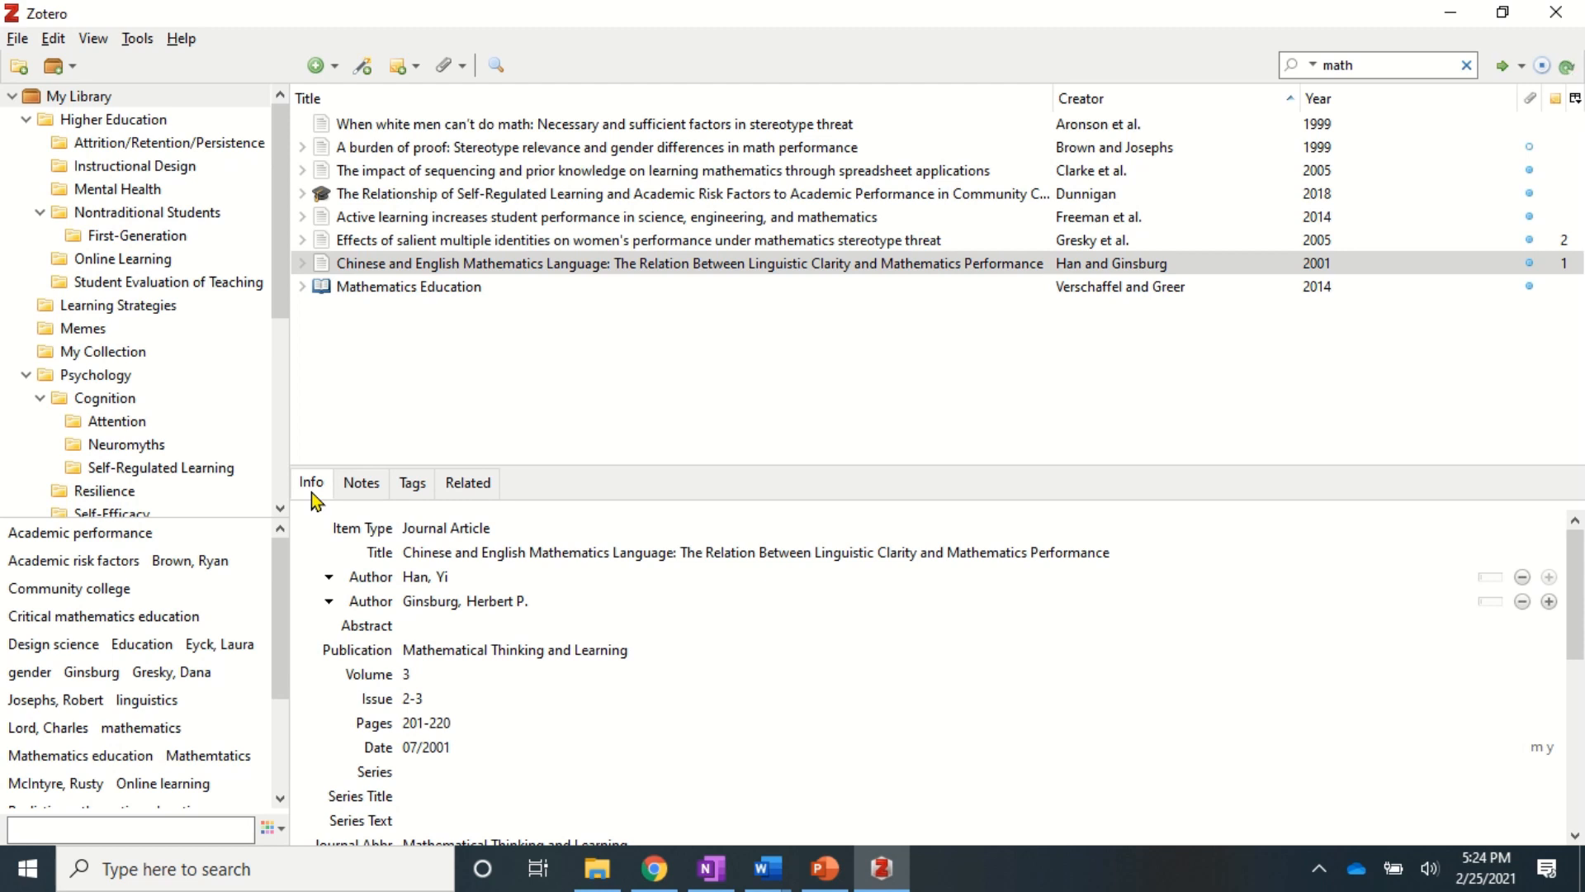
click(355, 492)
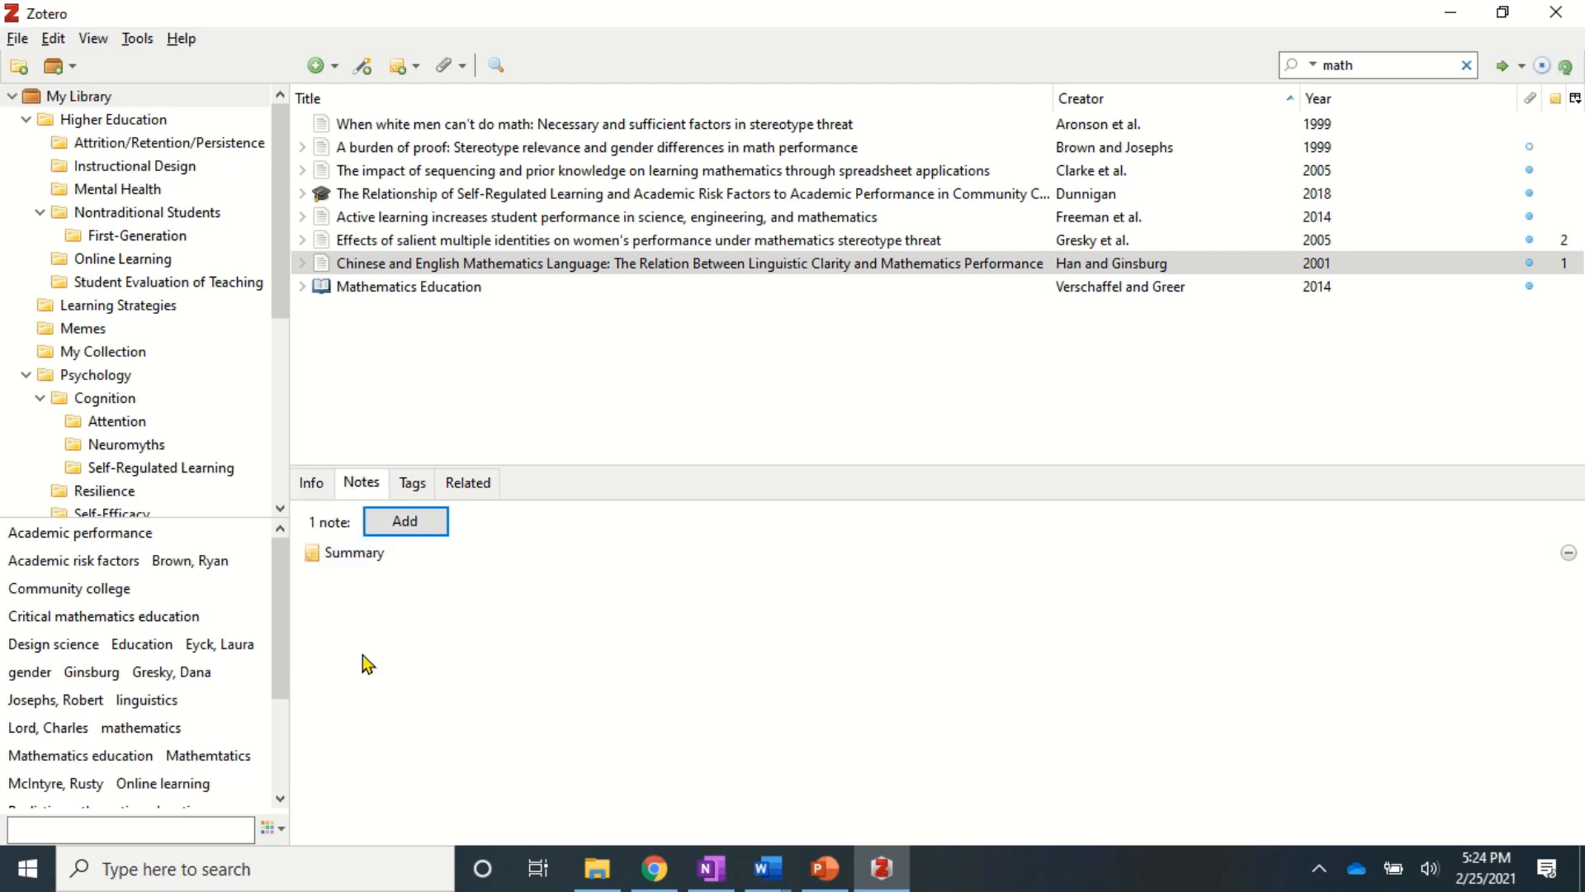
click(410, 485)
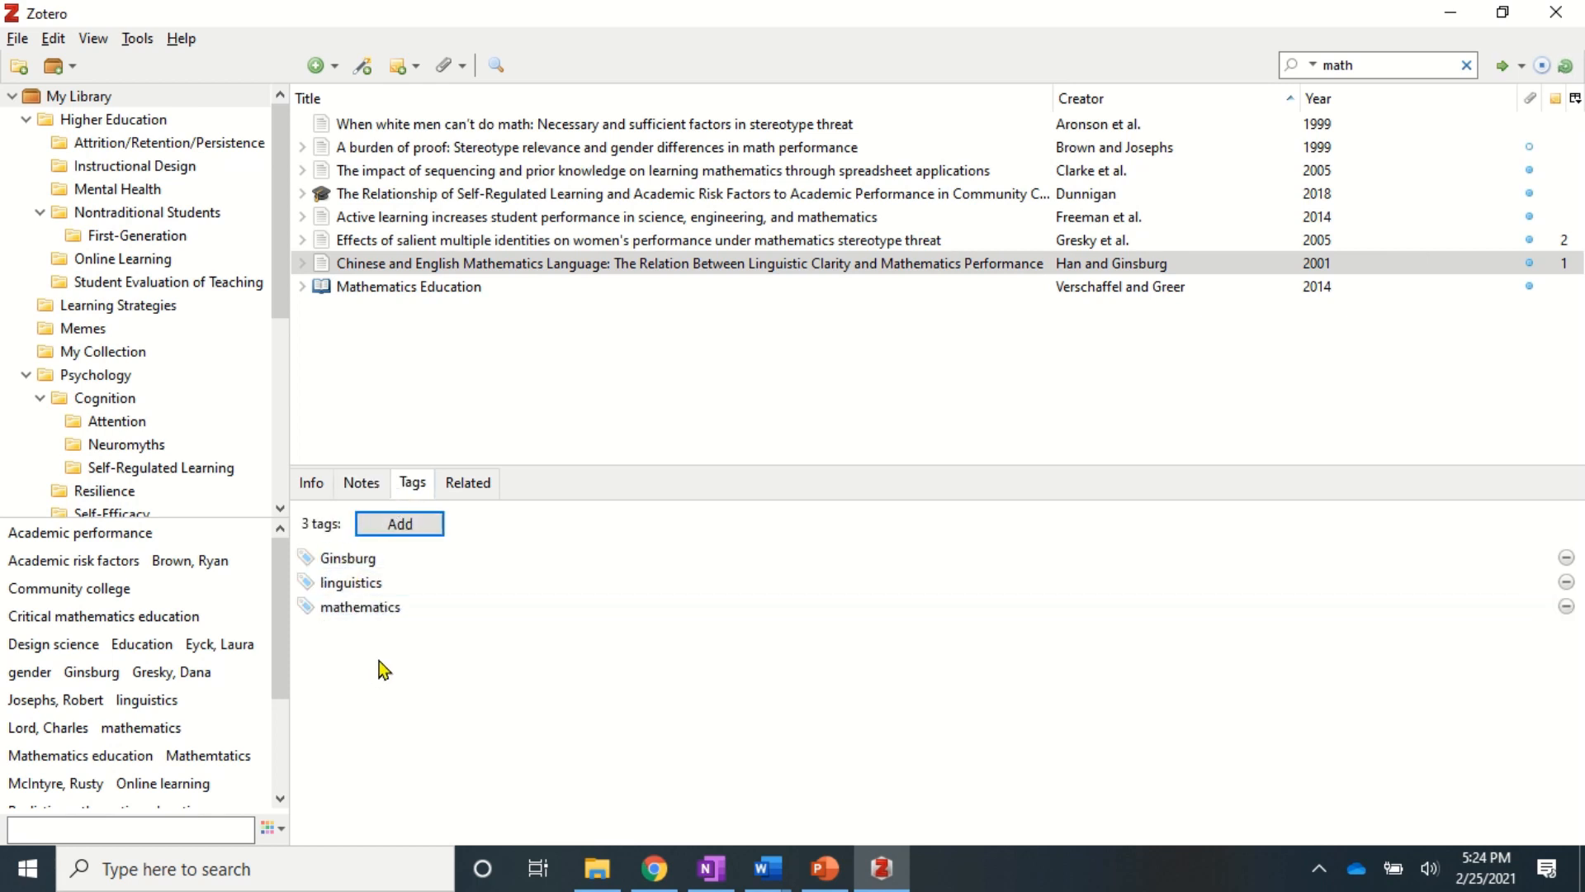
click(469, 485)
- Check the linked related item, then return to My Library and clear the 'chinese' search
click(365, 554)
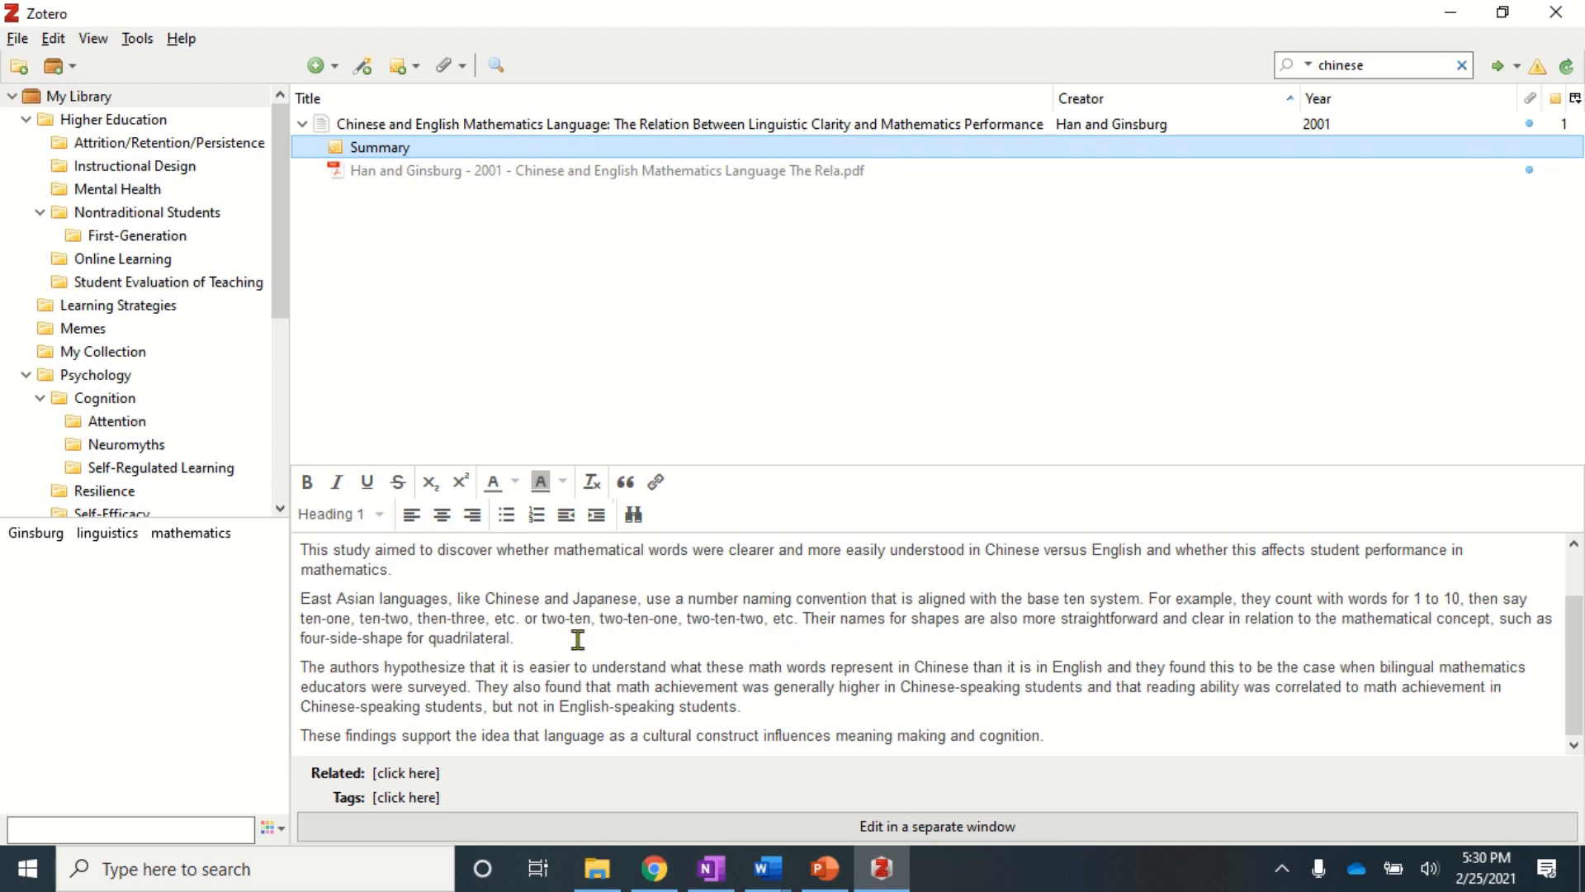
scroll(578, 640, up, 1)
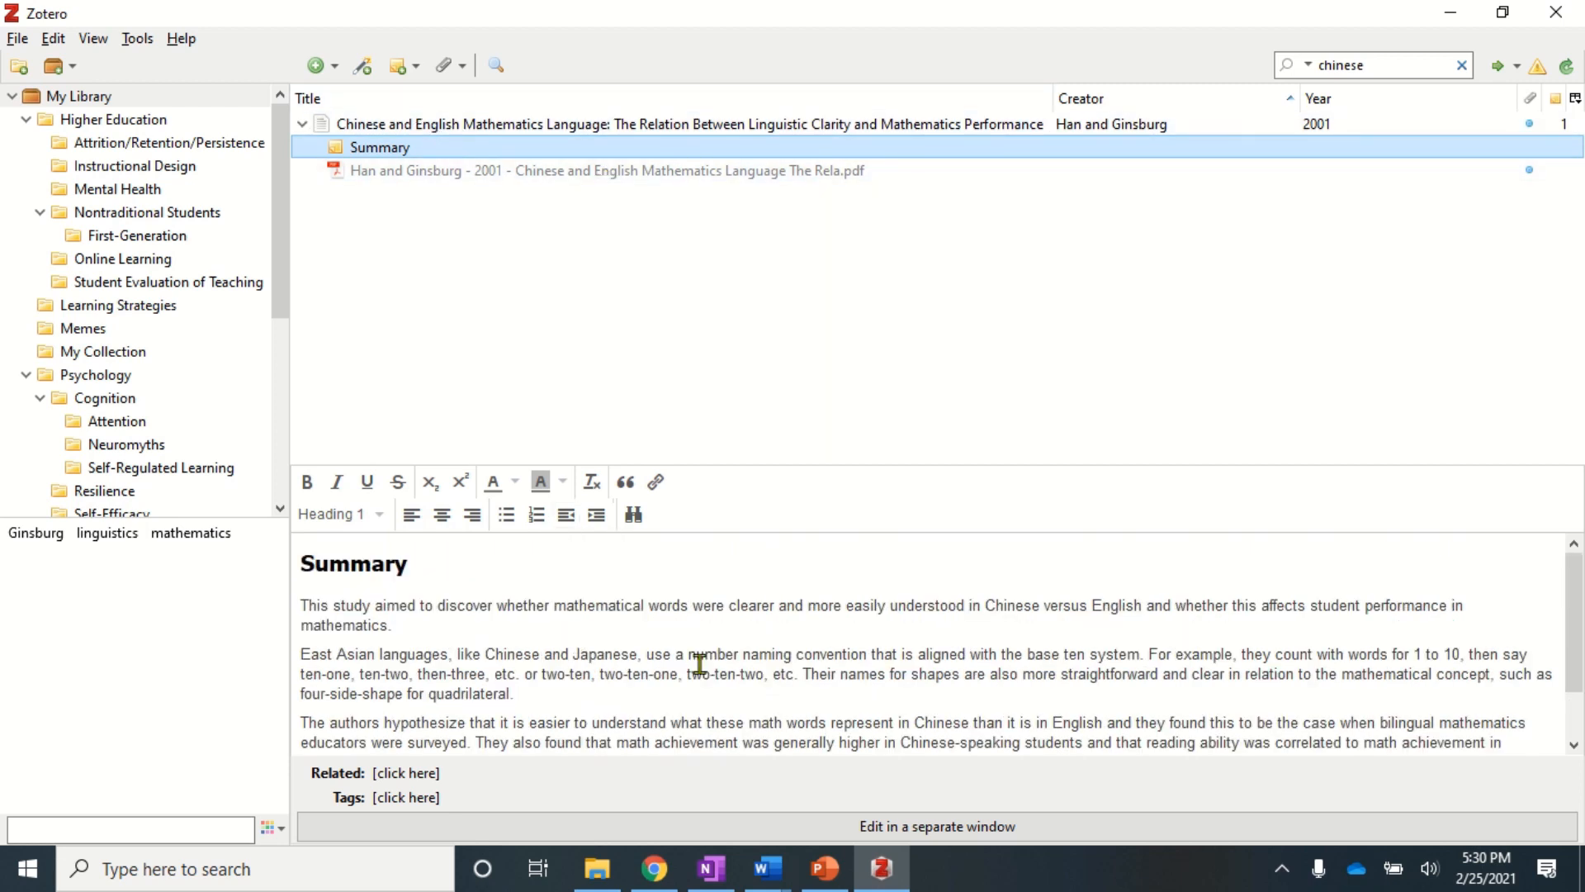
scroll(700, 663, down, 1)
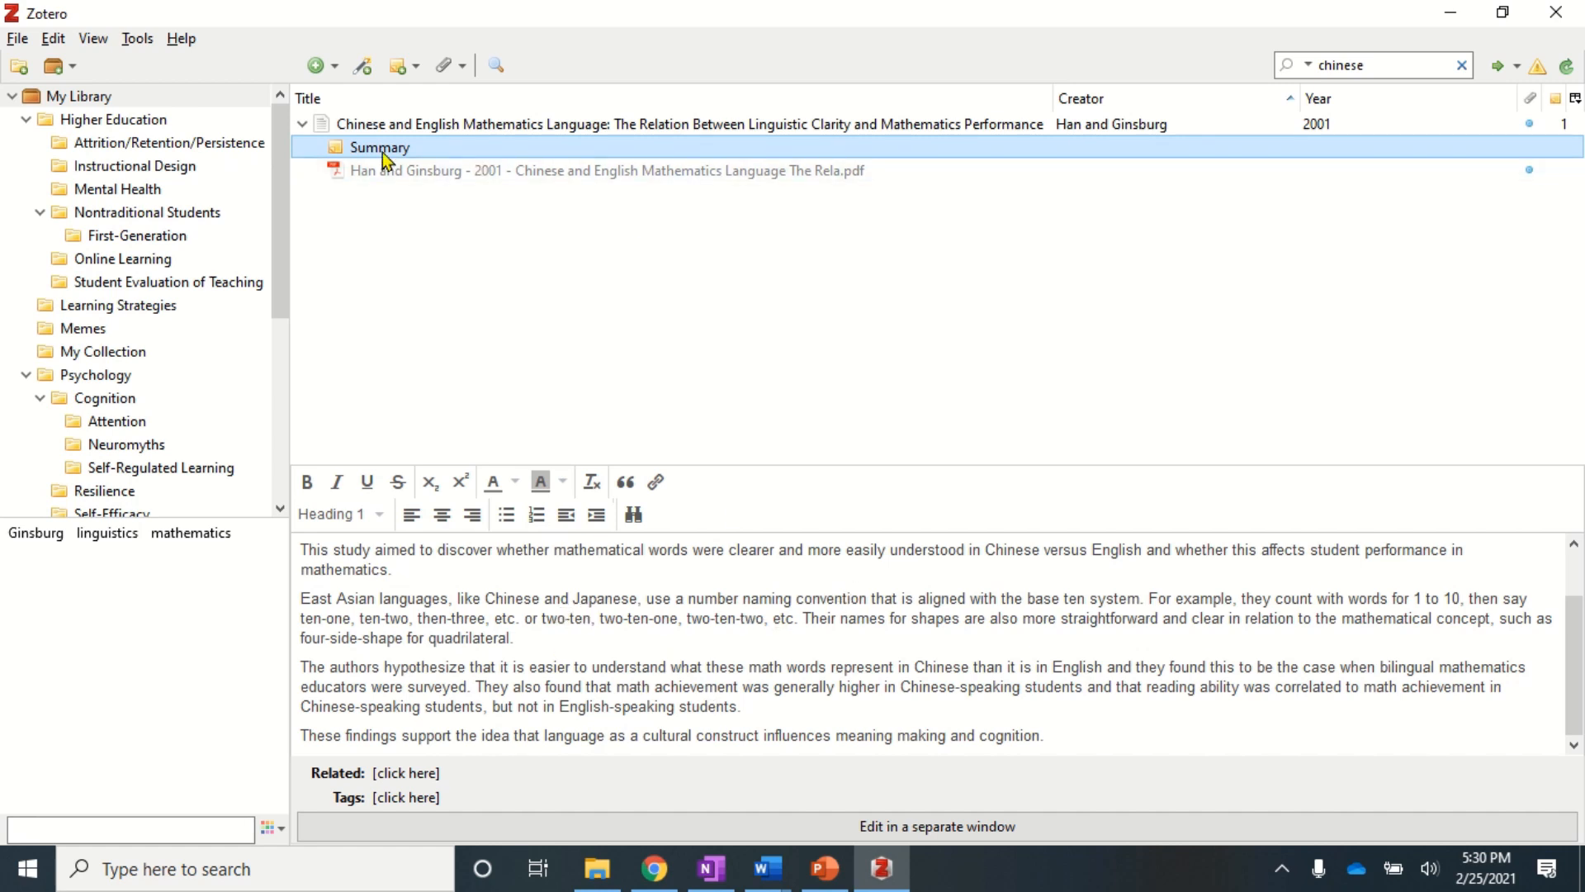
click(116, 99)
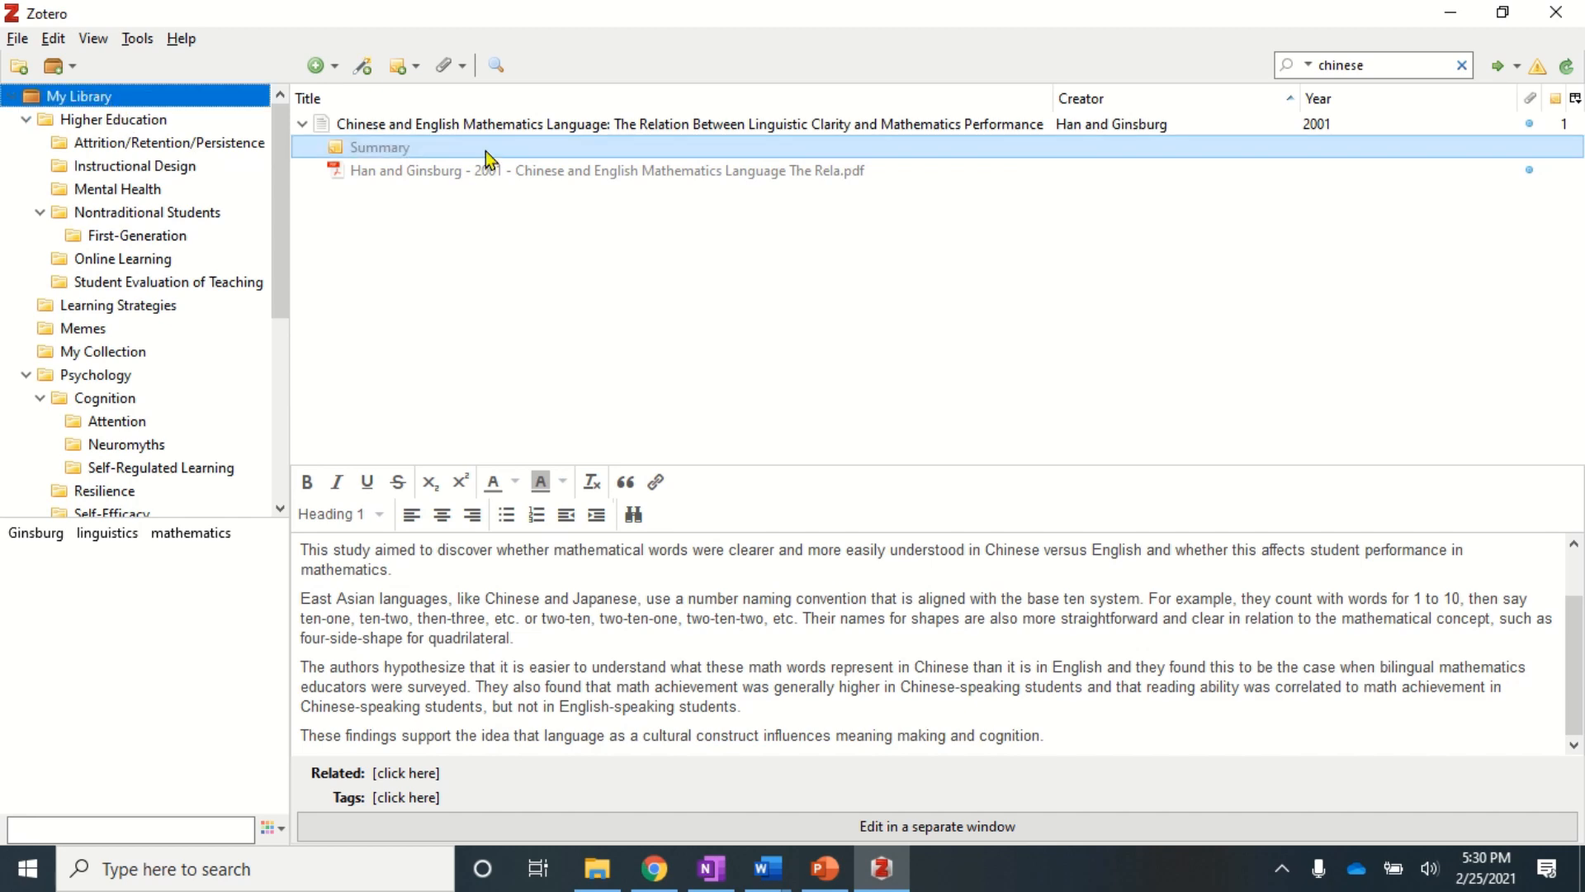
click(1464, 66)
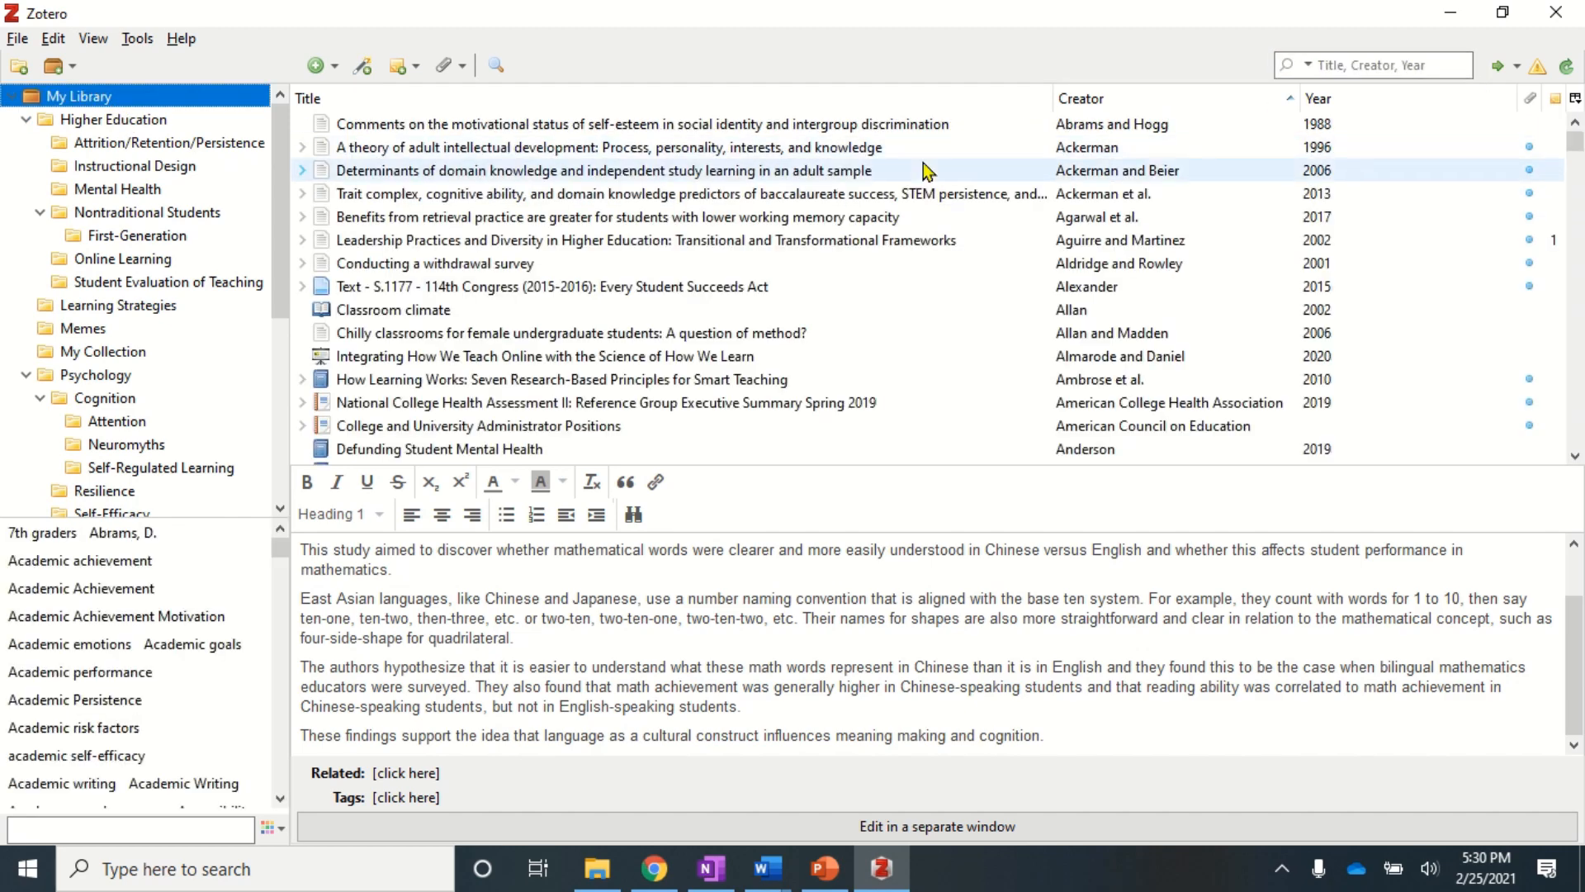
- Set up an Advanced Search with two Note contains conditions: 'social construct' and 'cultural construct'
click(581, 124)
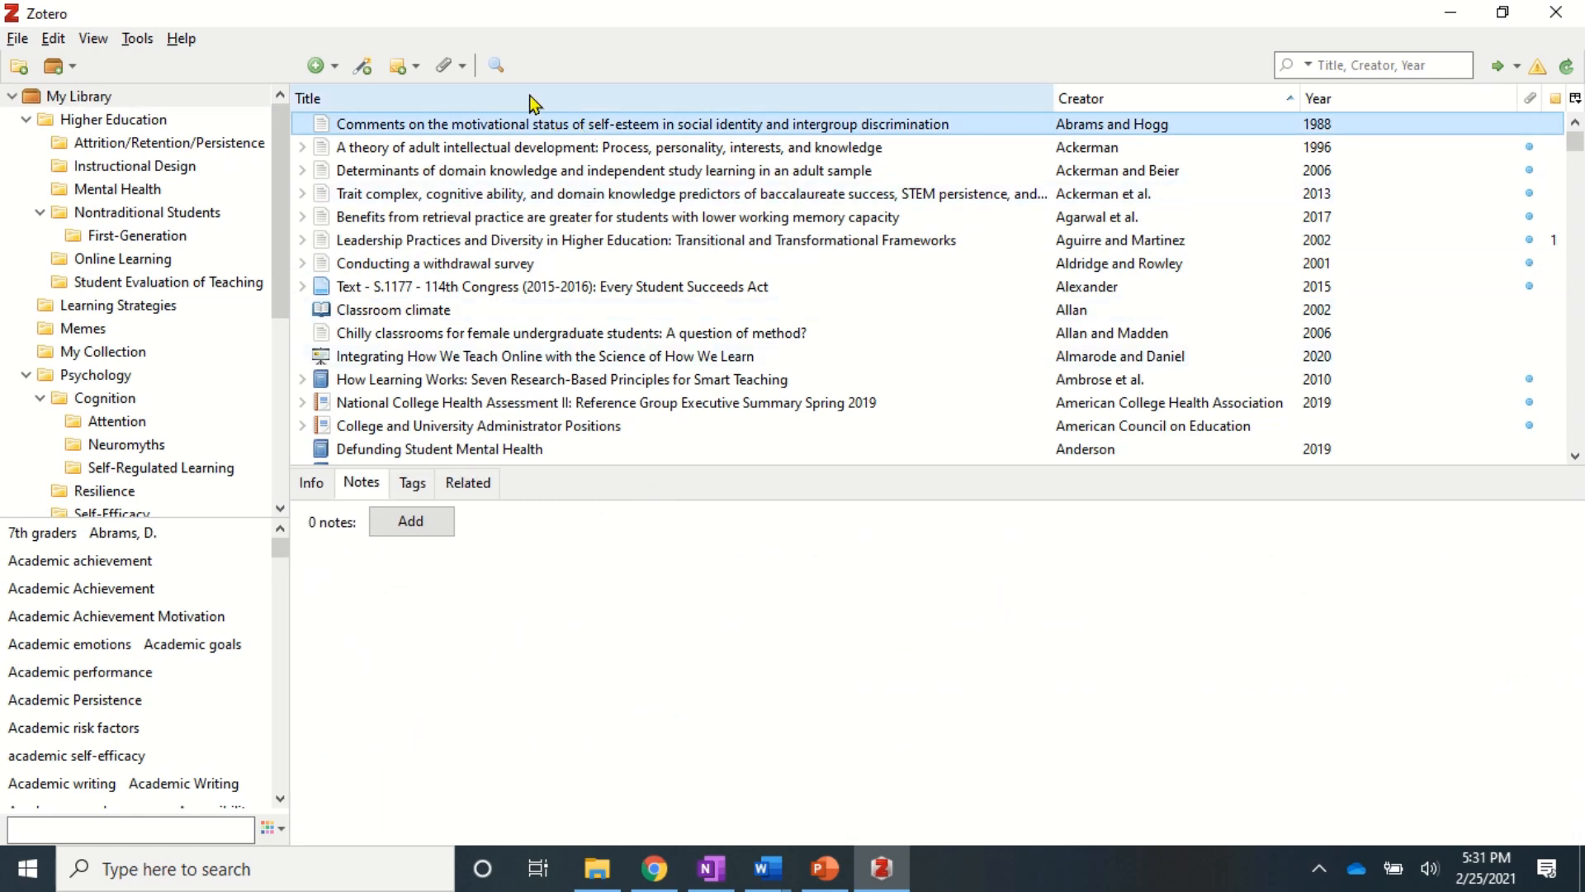
click(497, 66)
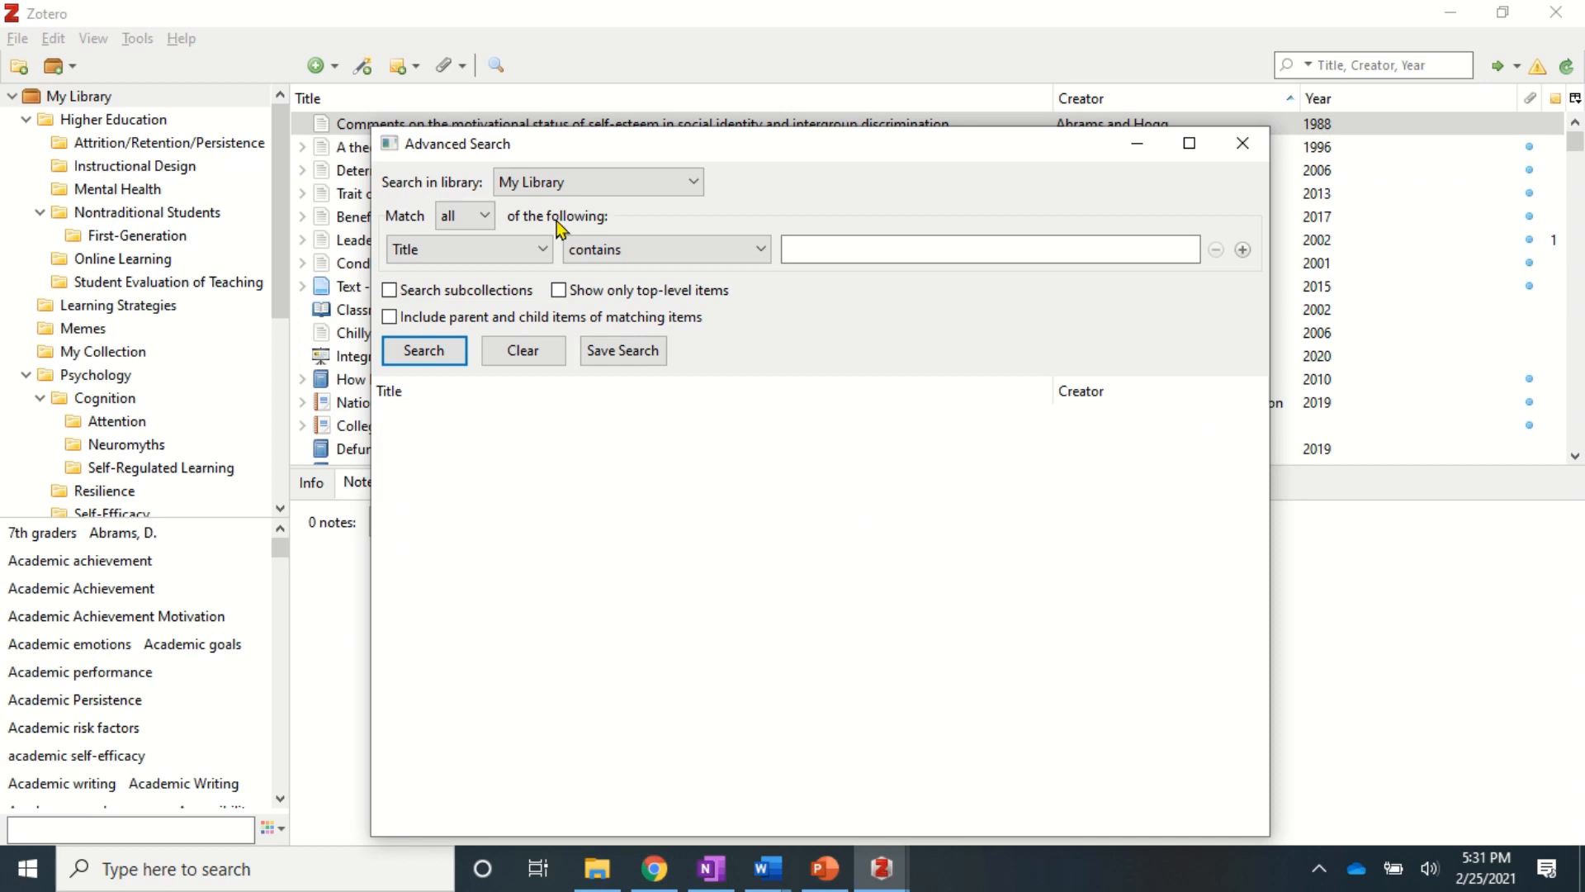
click(533, 247)
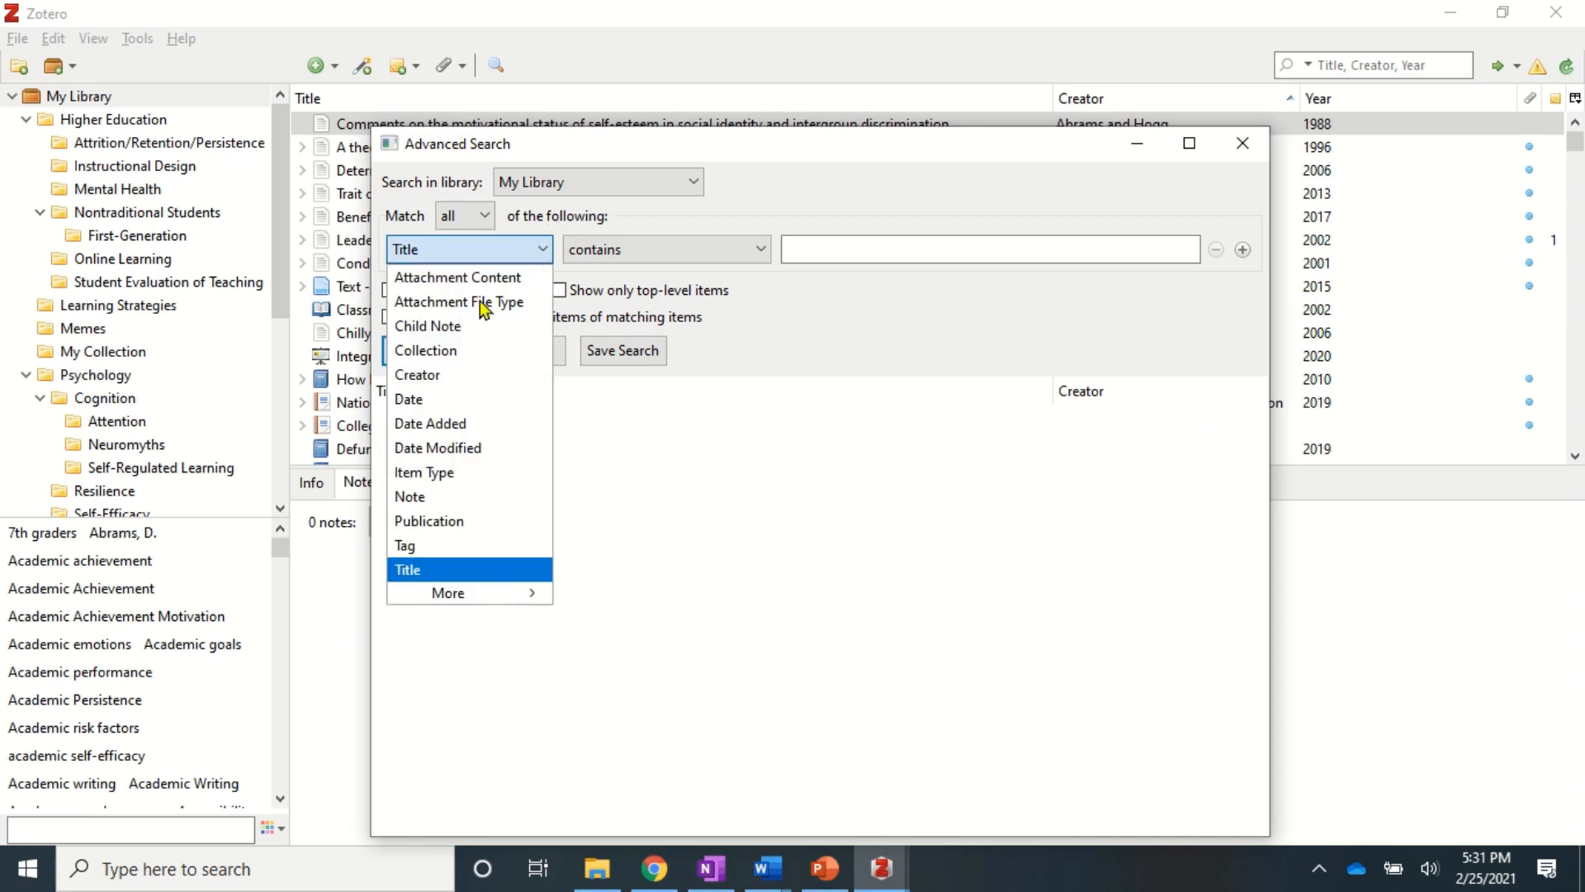
click(435, 496)
click(819, 247)
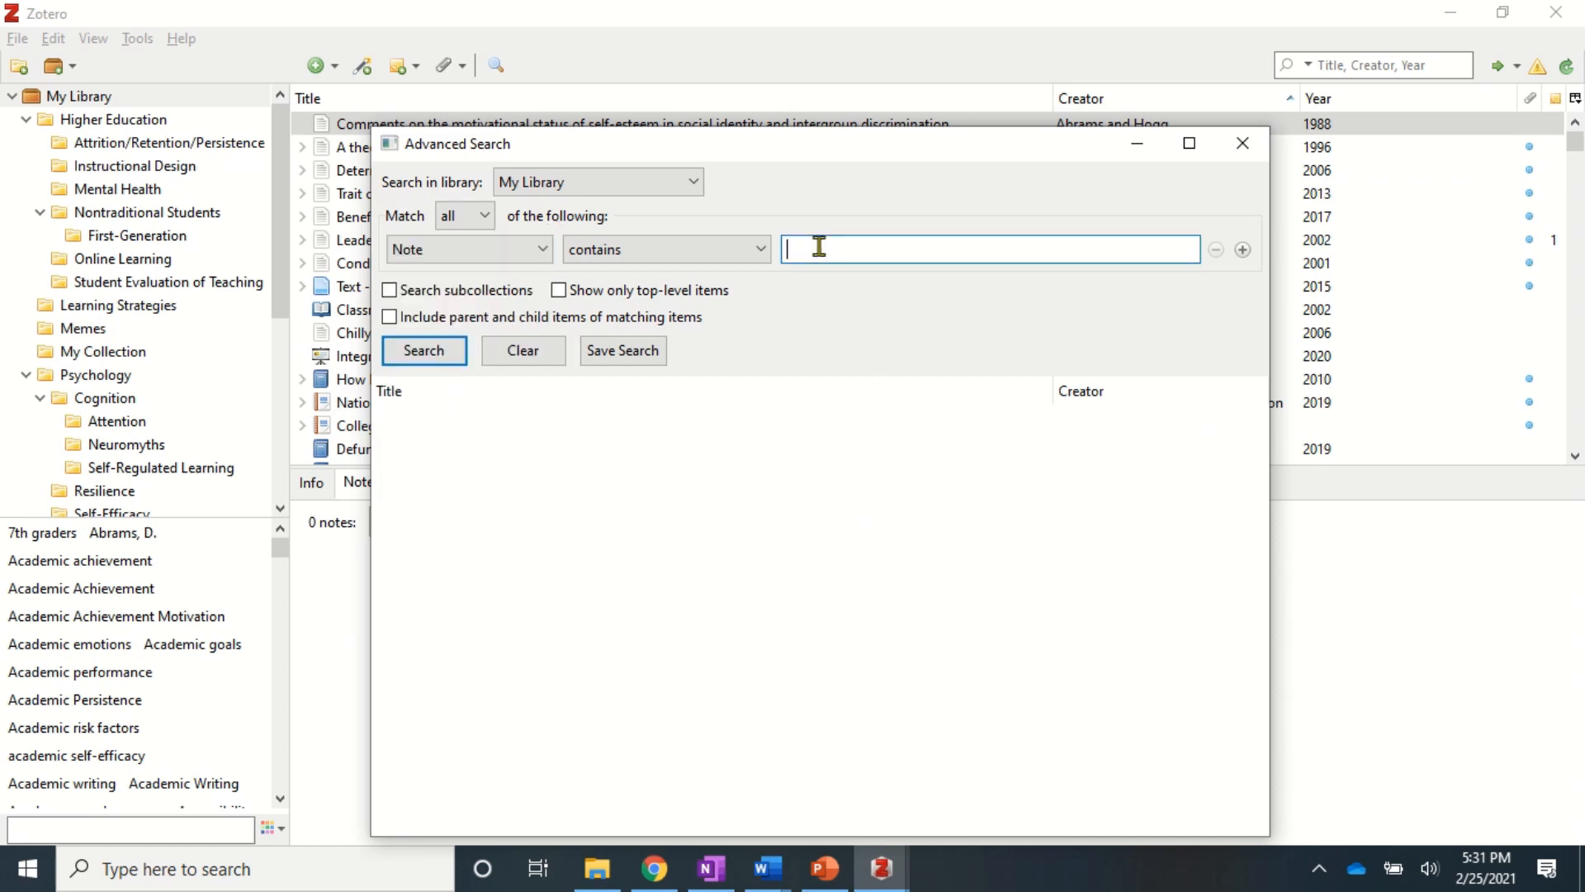
text(social construct)
click(1243, 249)
click(855, 283)
text(cultural construct)
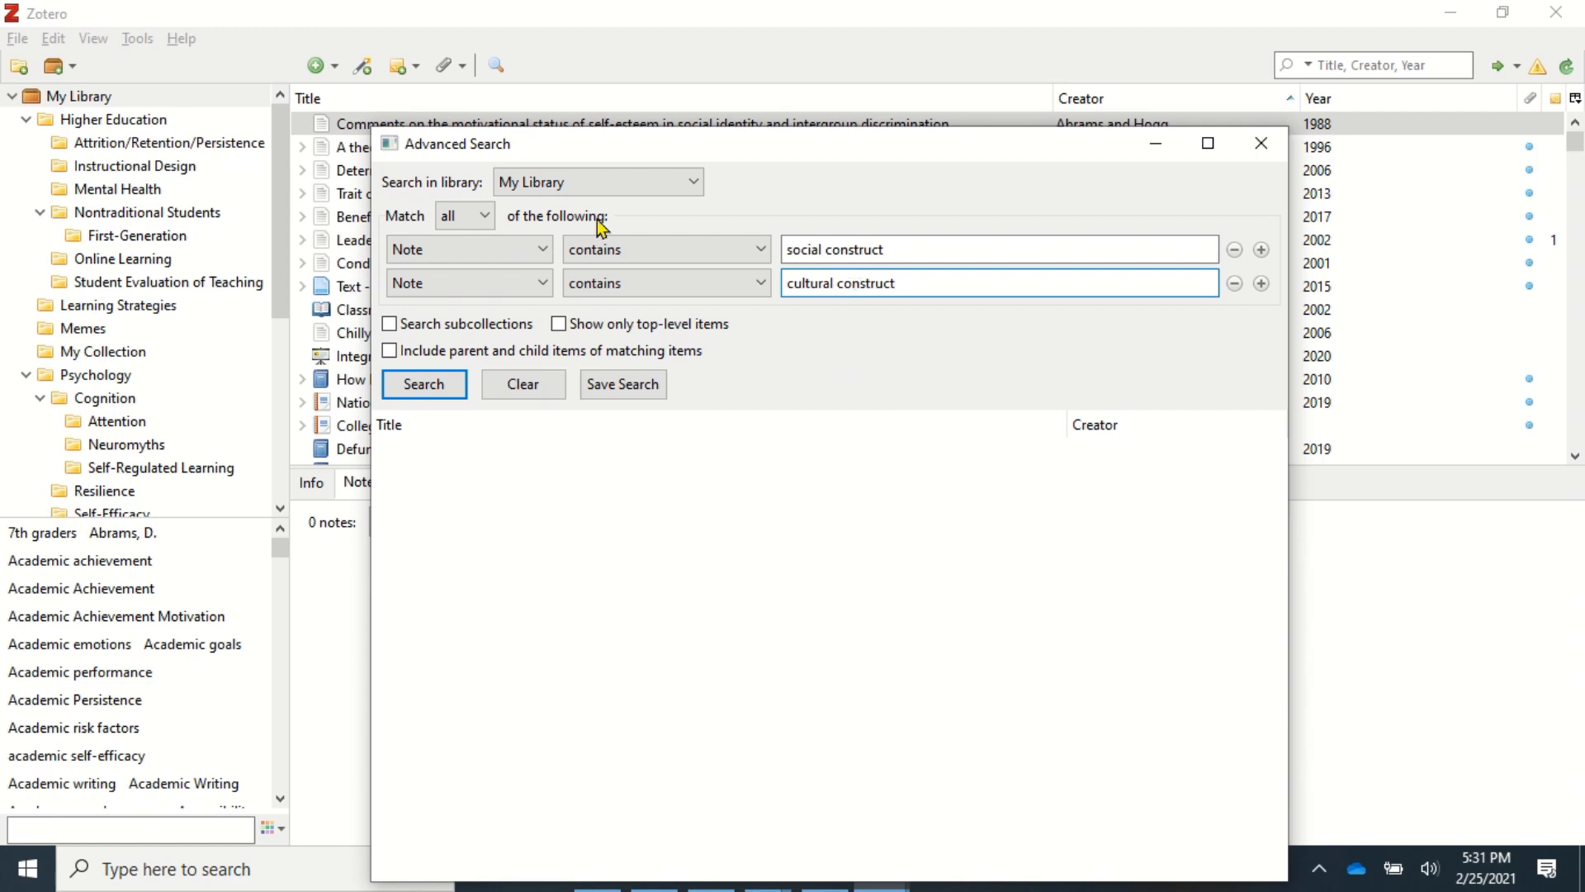
- Match any condition, run the search, and open the Summary note among the three results
click(462, 215)
click(457, 240)
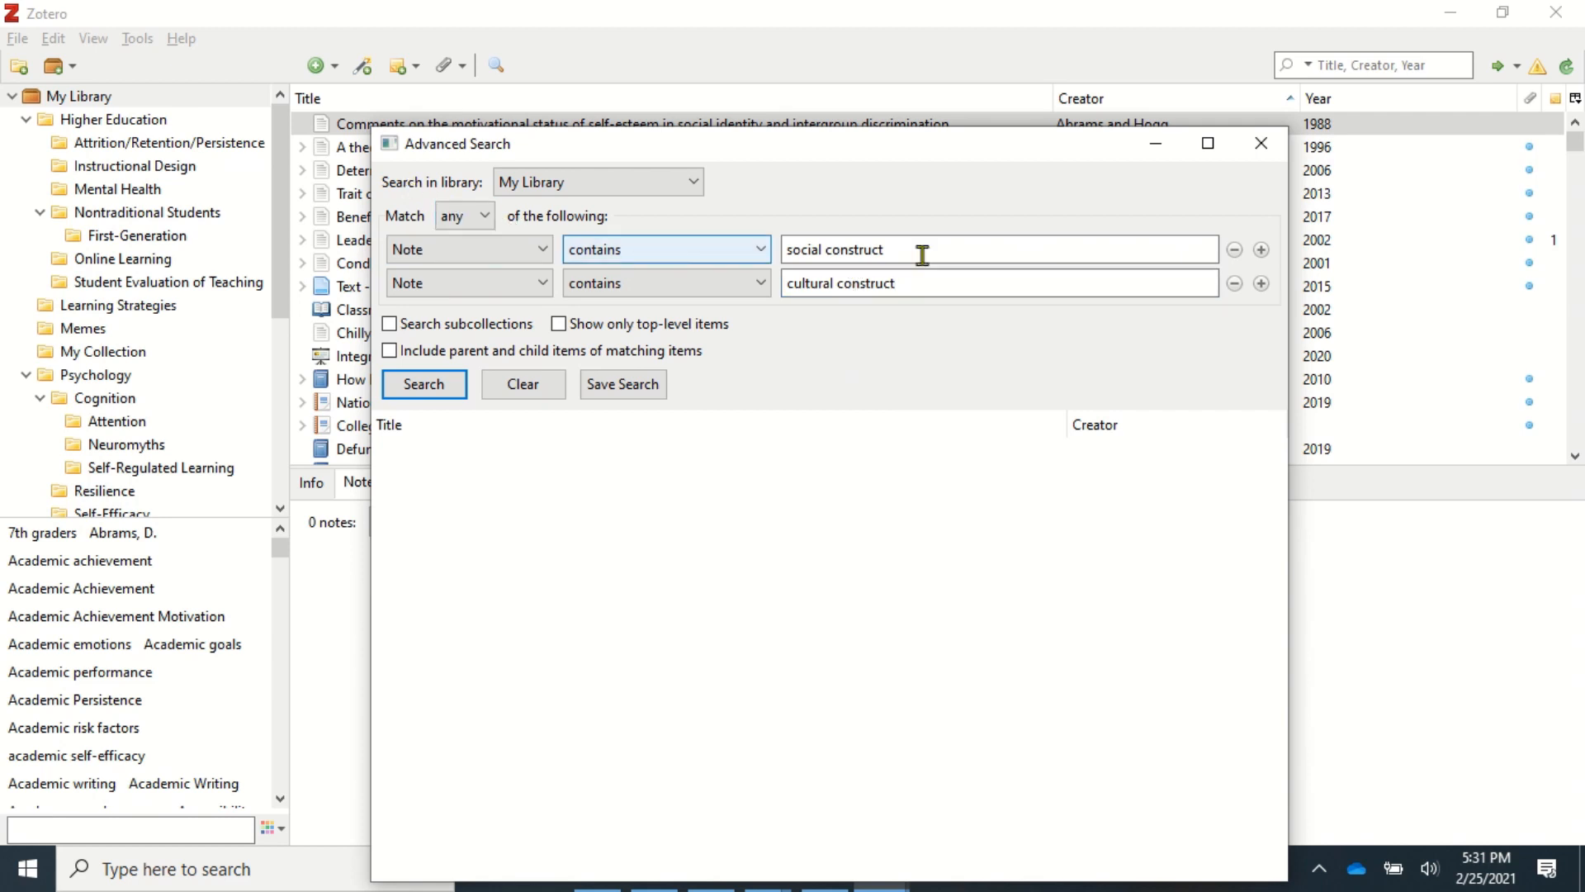
click(433, 392)
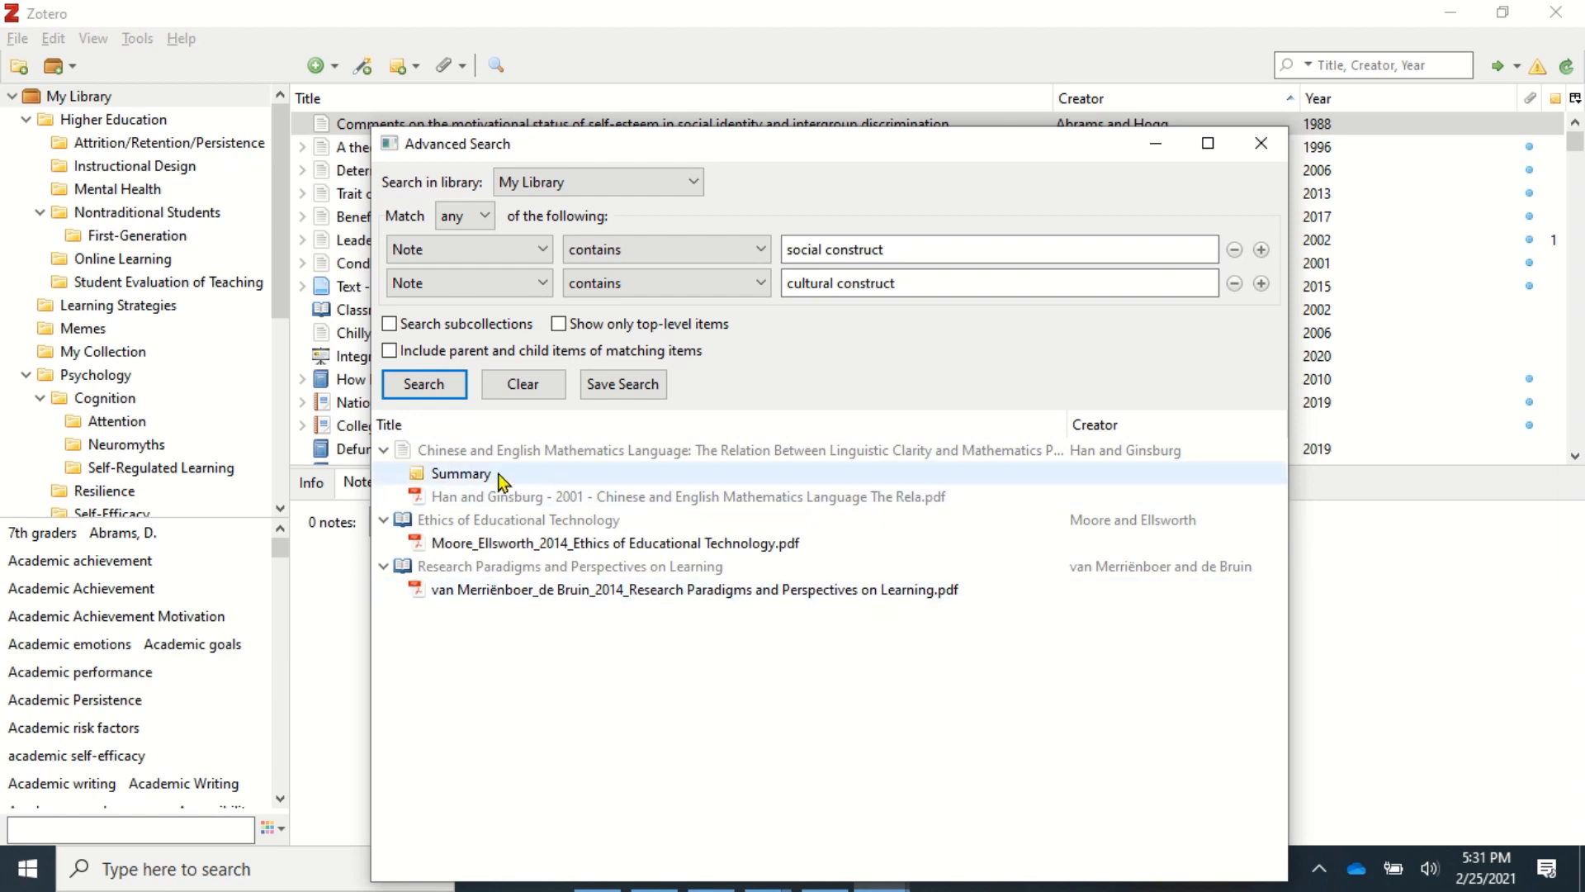
click(454, 478)
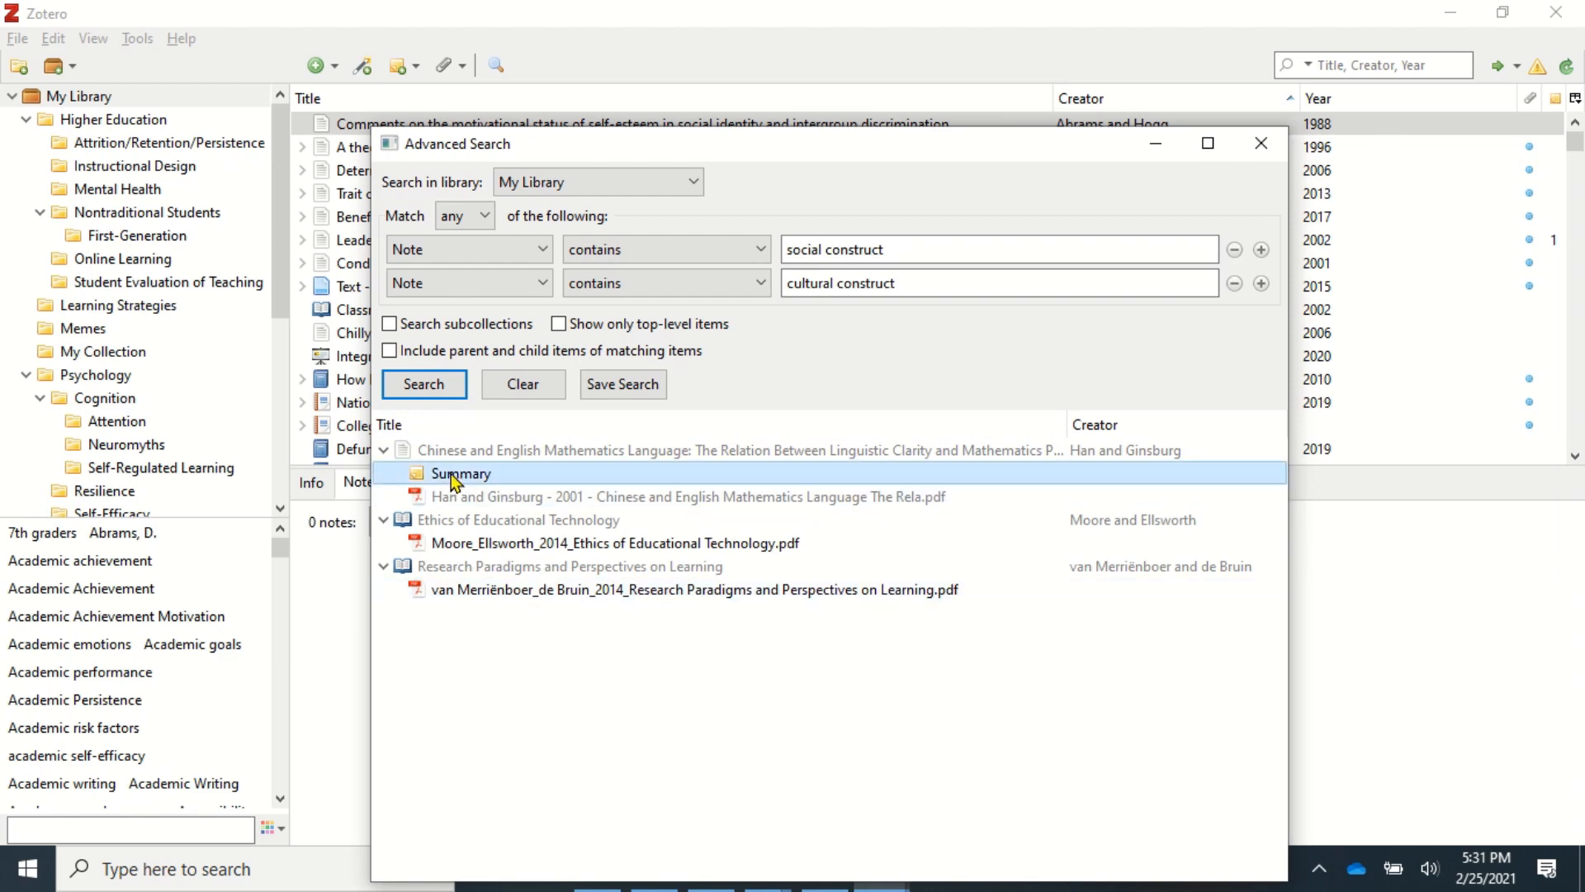
double_click(454, 479)
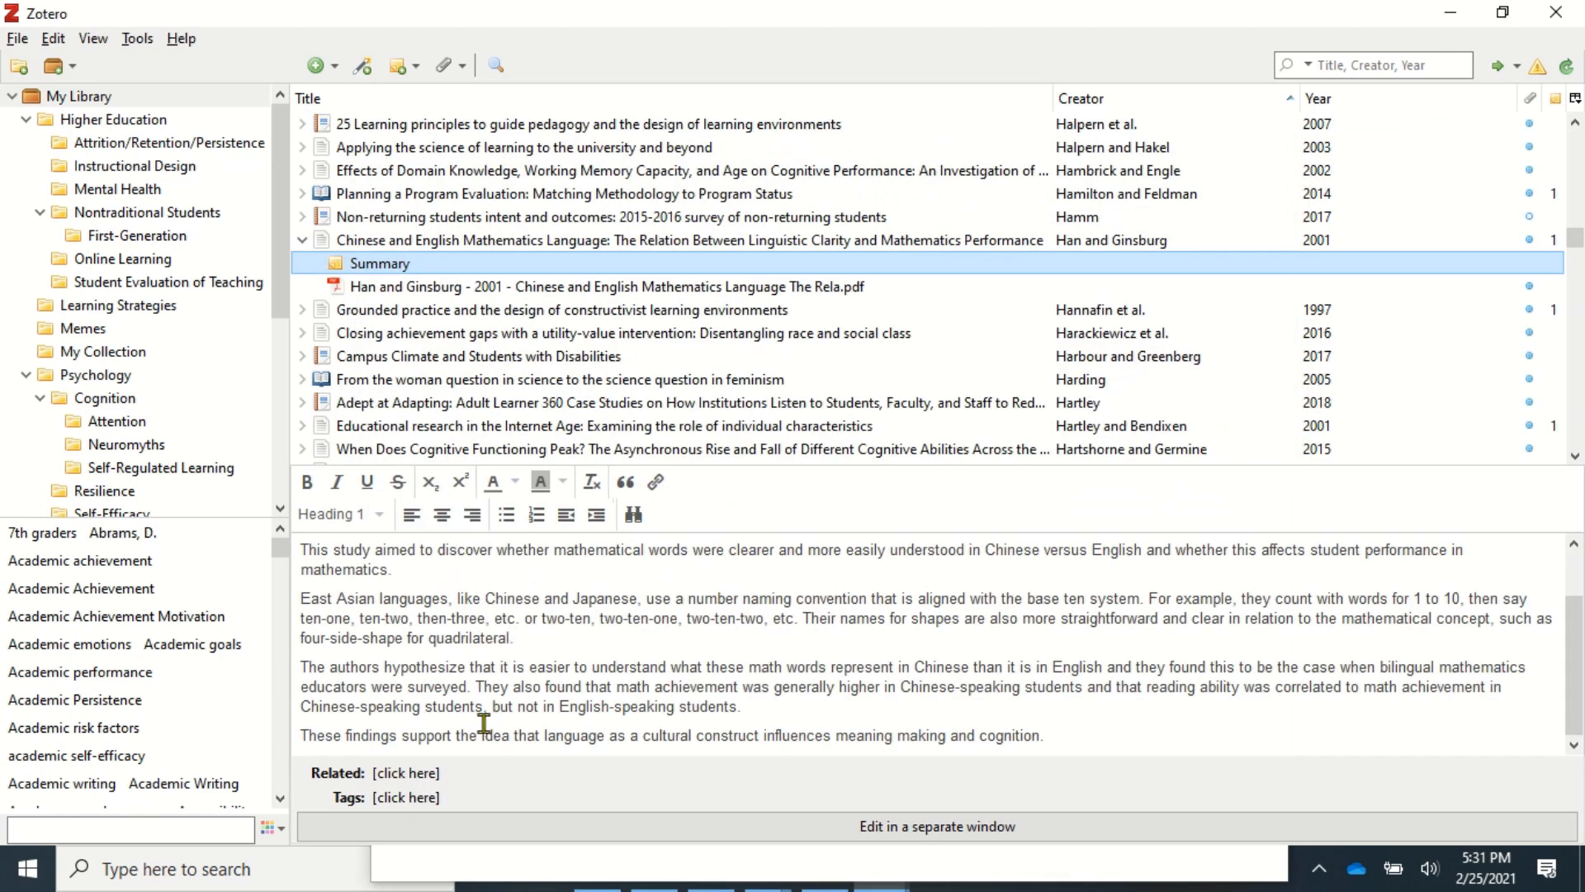
click(496, 65)
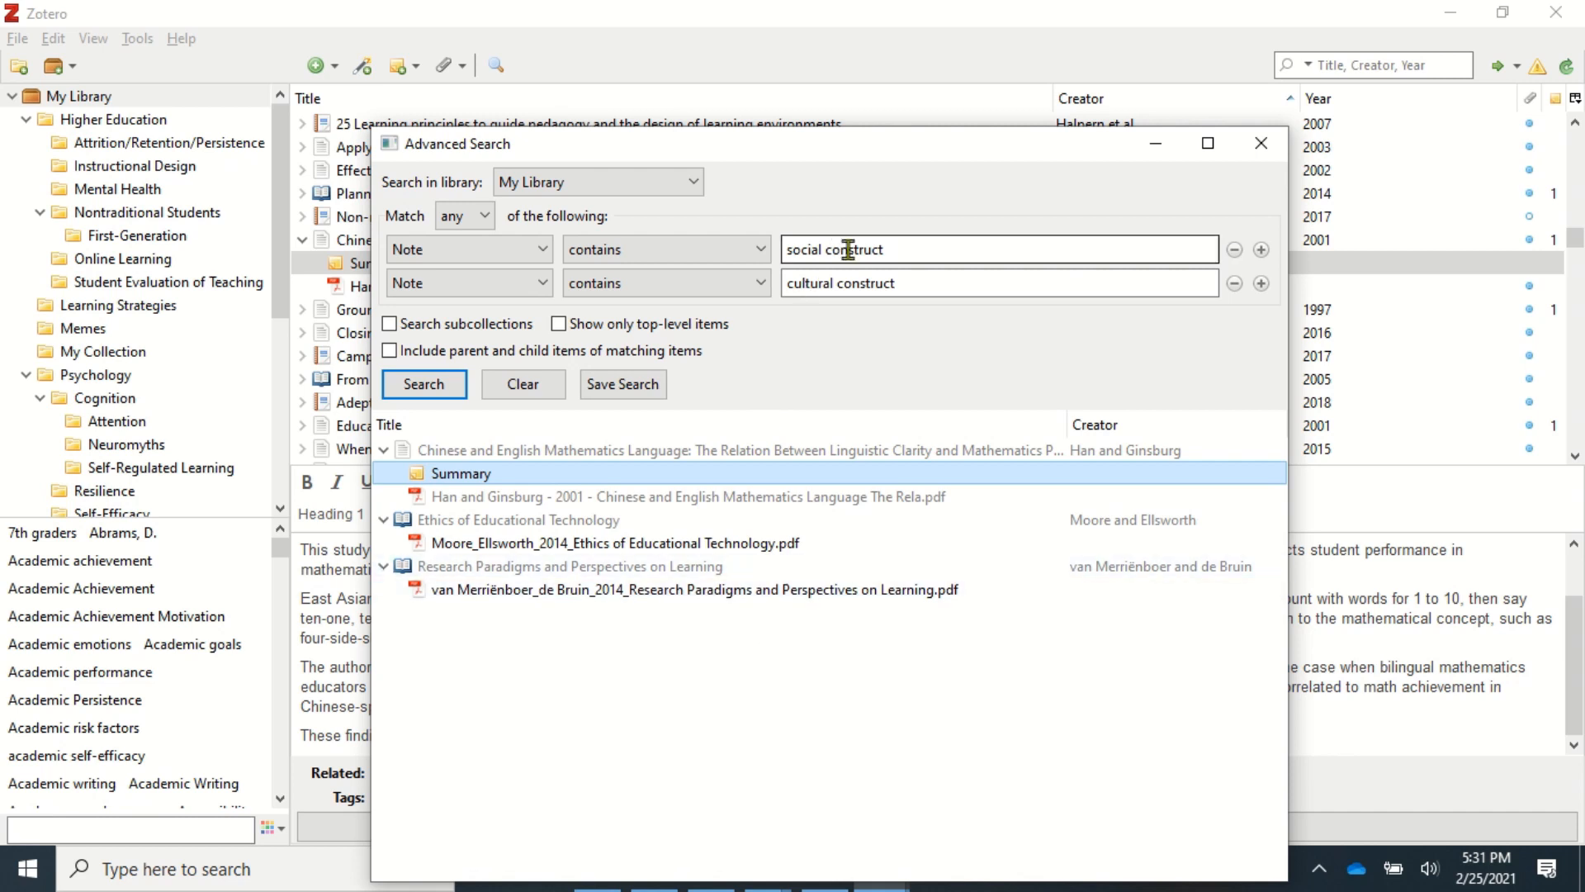
- Save the note search under the name 'Social/Cultural Construct'
click(608, 385)
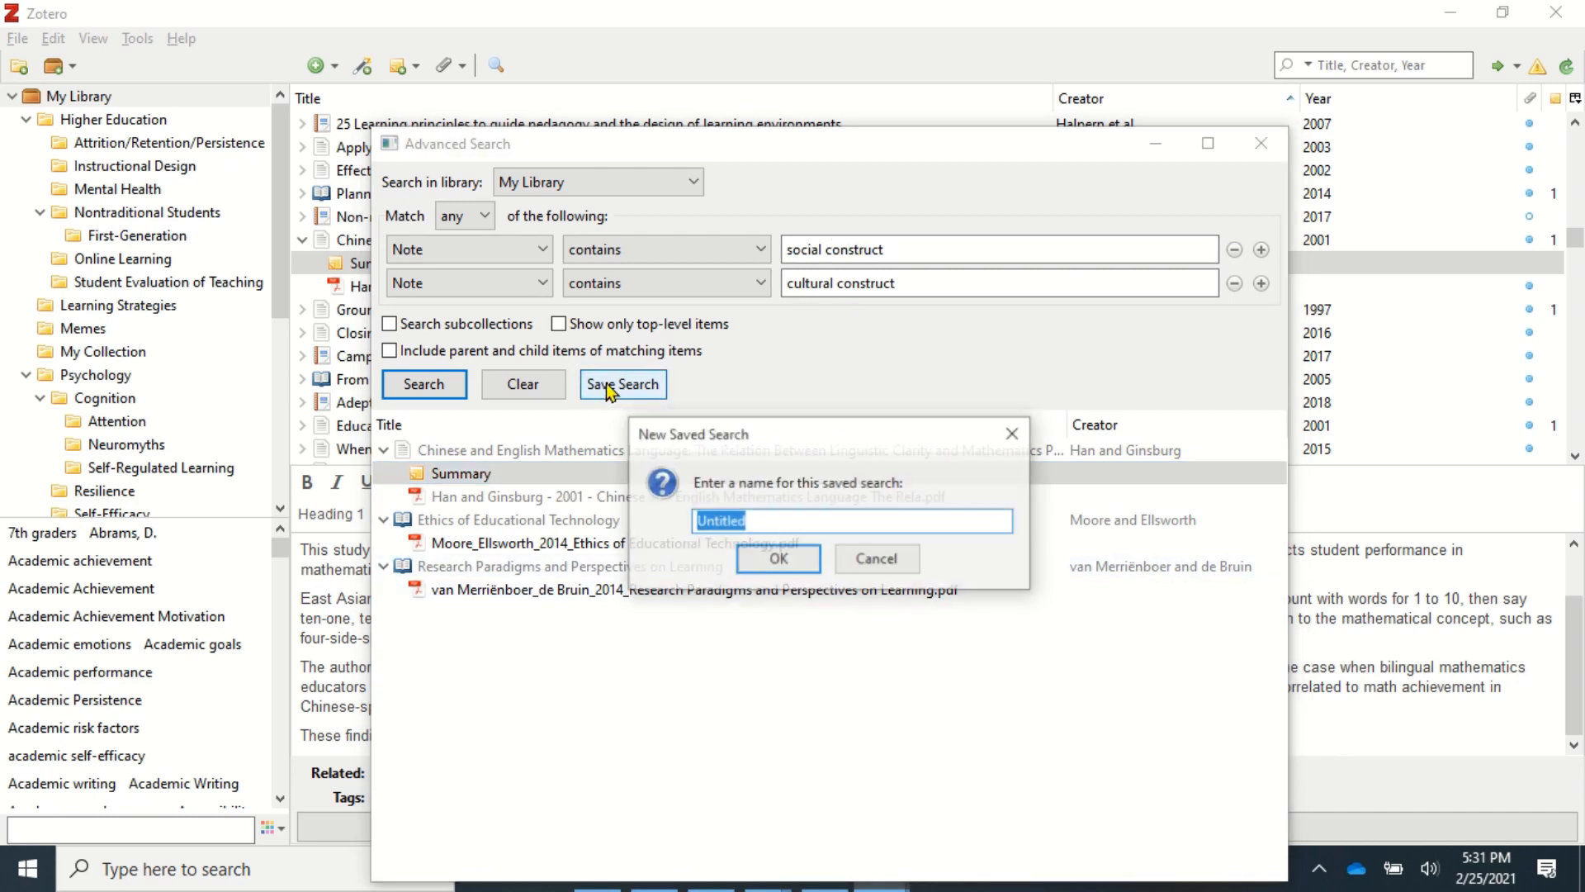
text(Social/Cultural Construct)
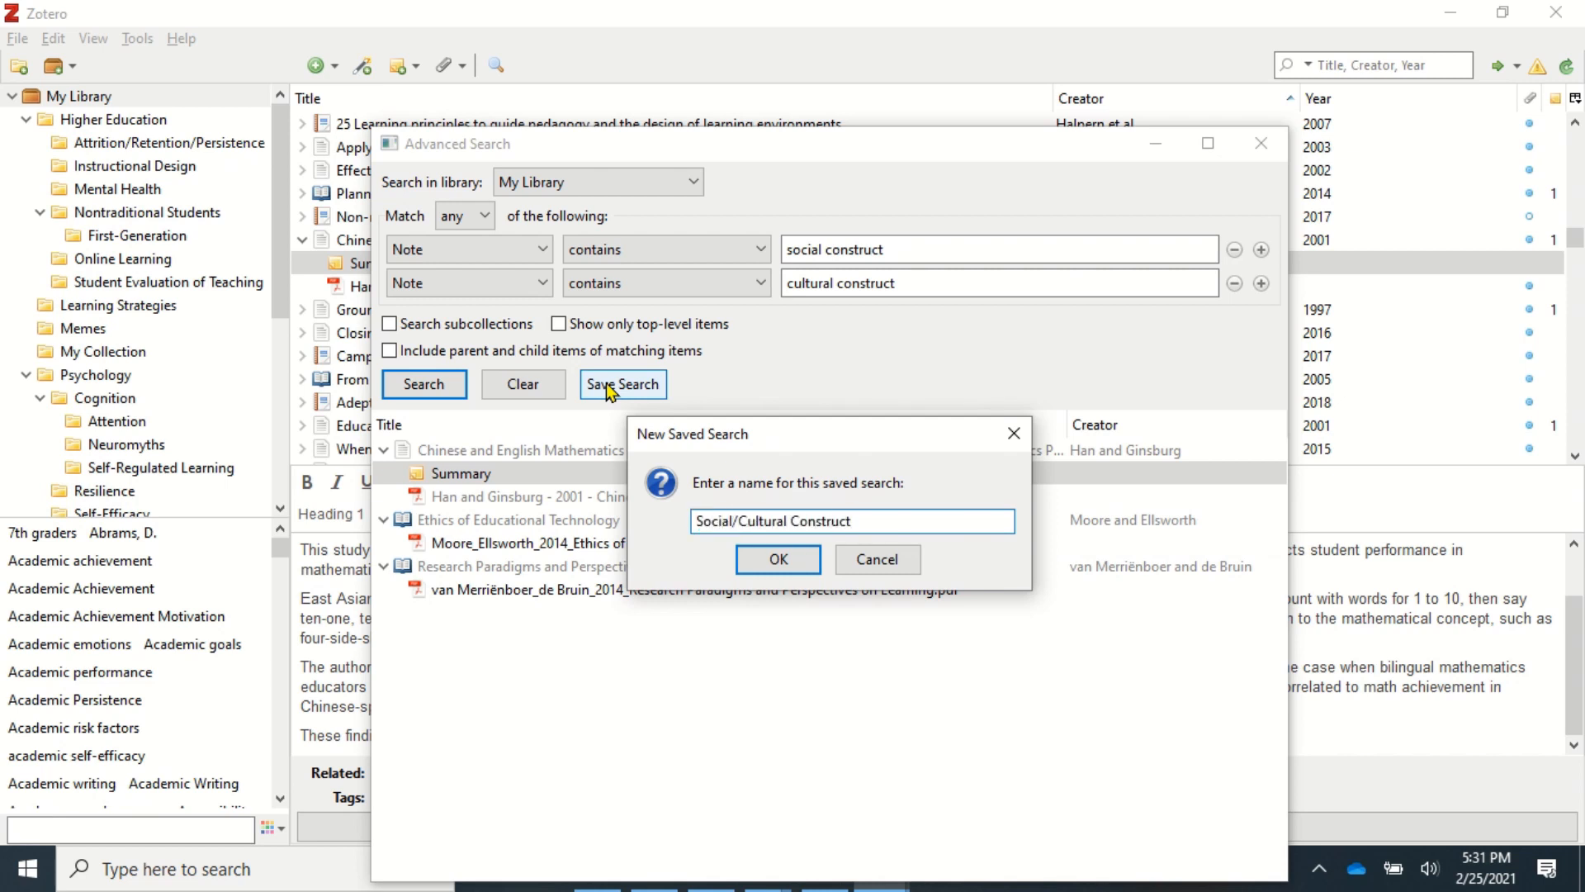
click(778, 559)
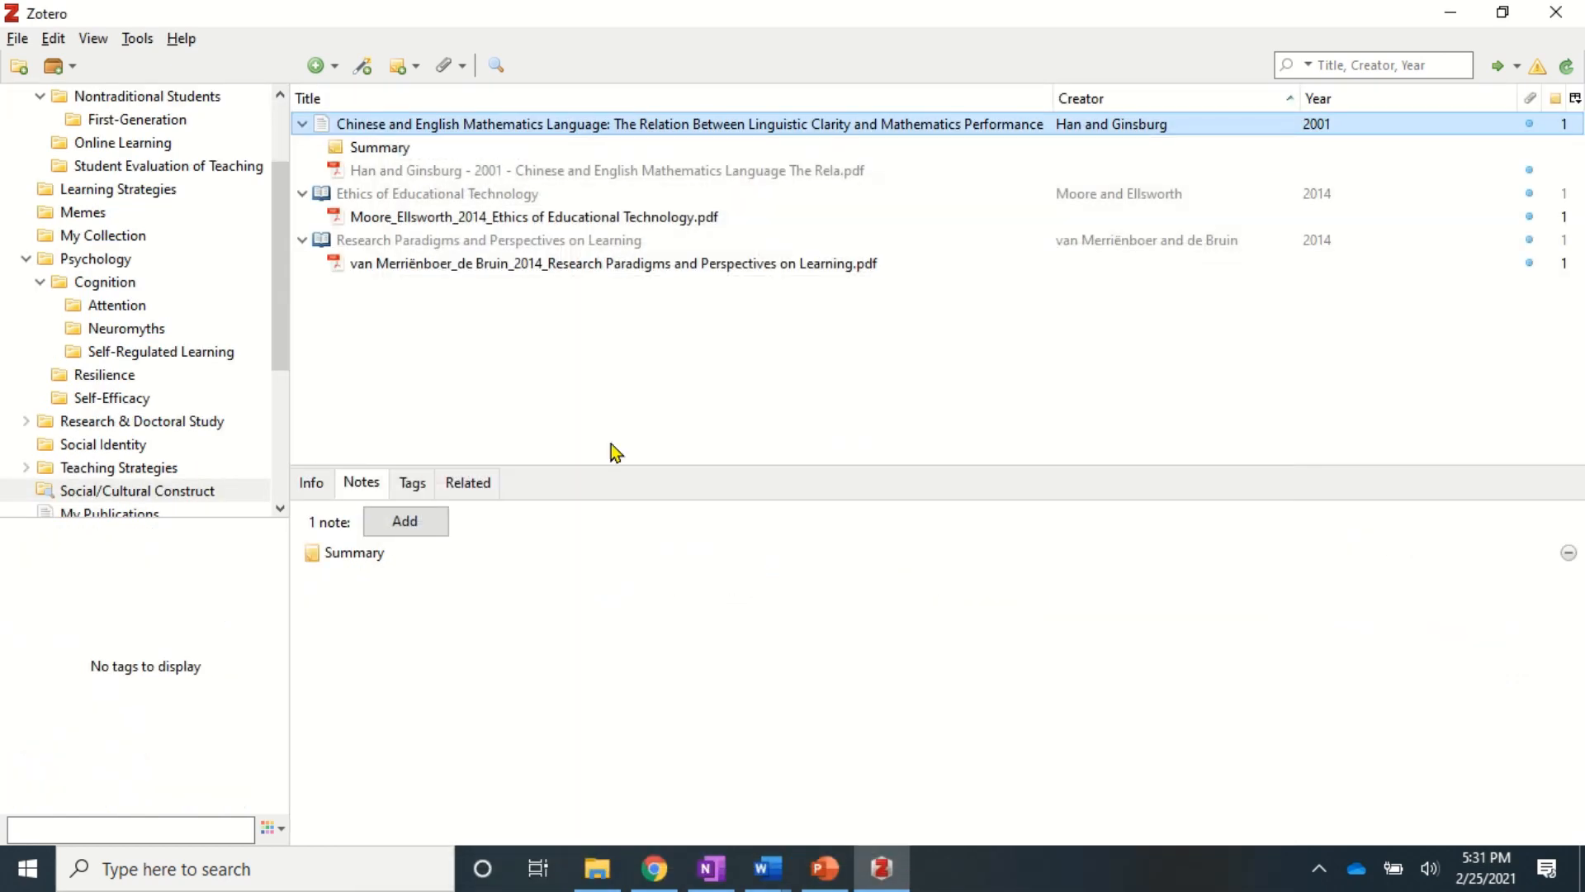
- Resize the left pane and open the Social/Cultural Construct saved search to view its matches
drag(276, 286, 274, 198)
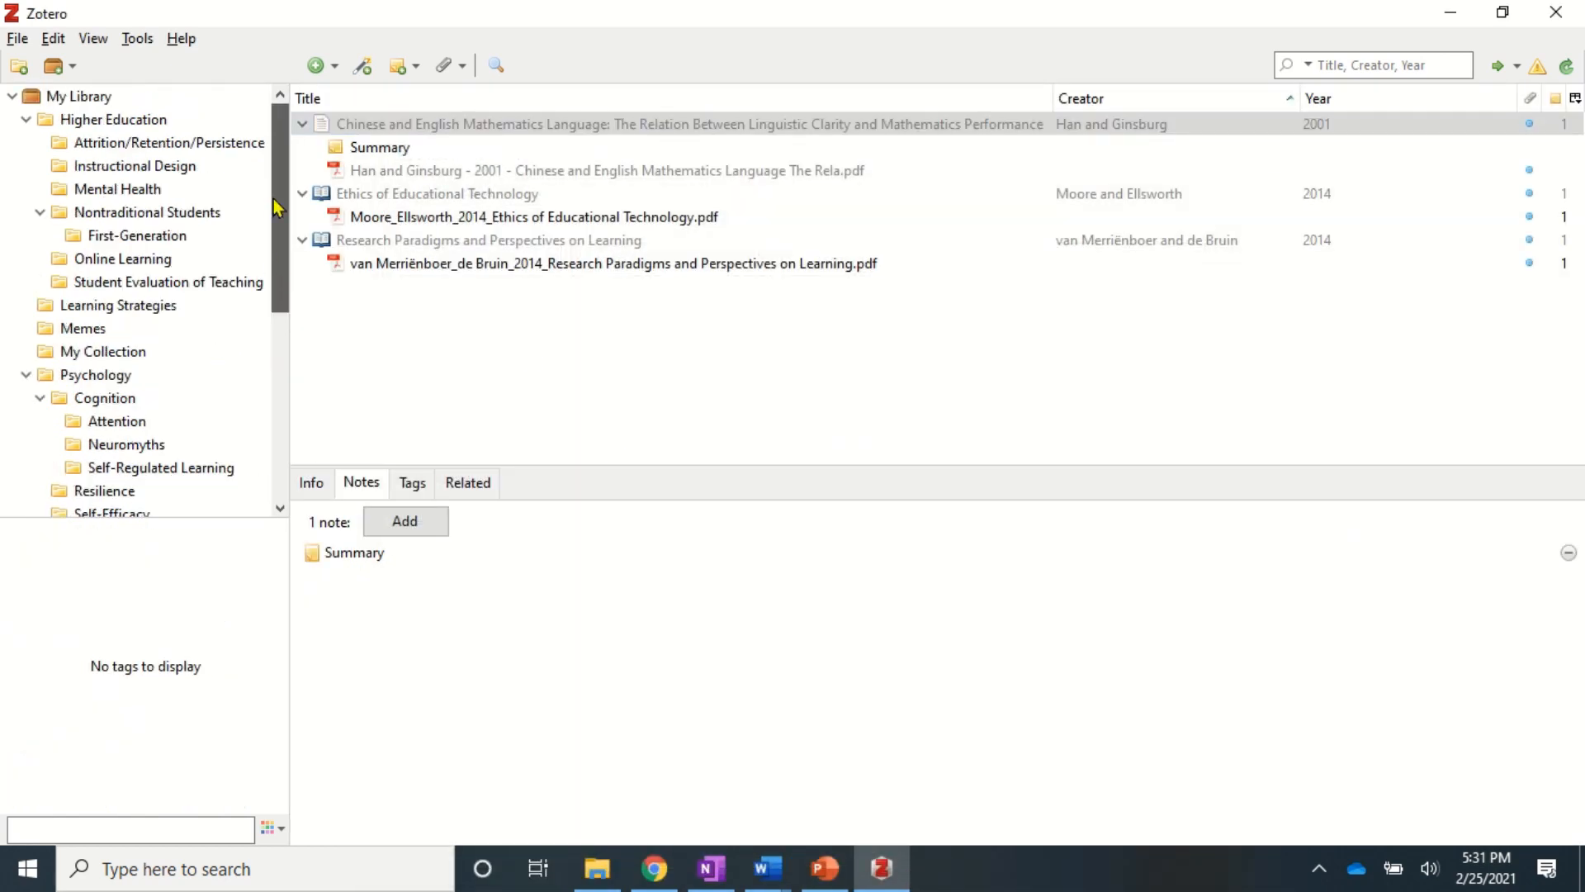
drag(281, 268, 285, 385)
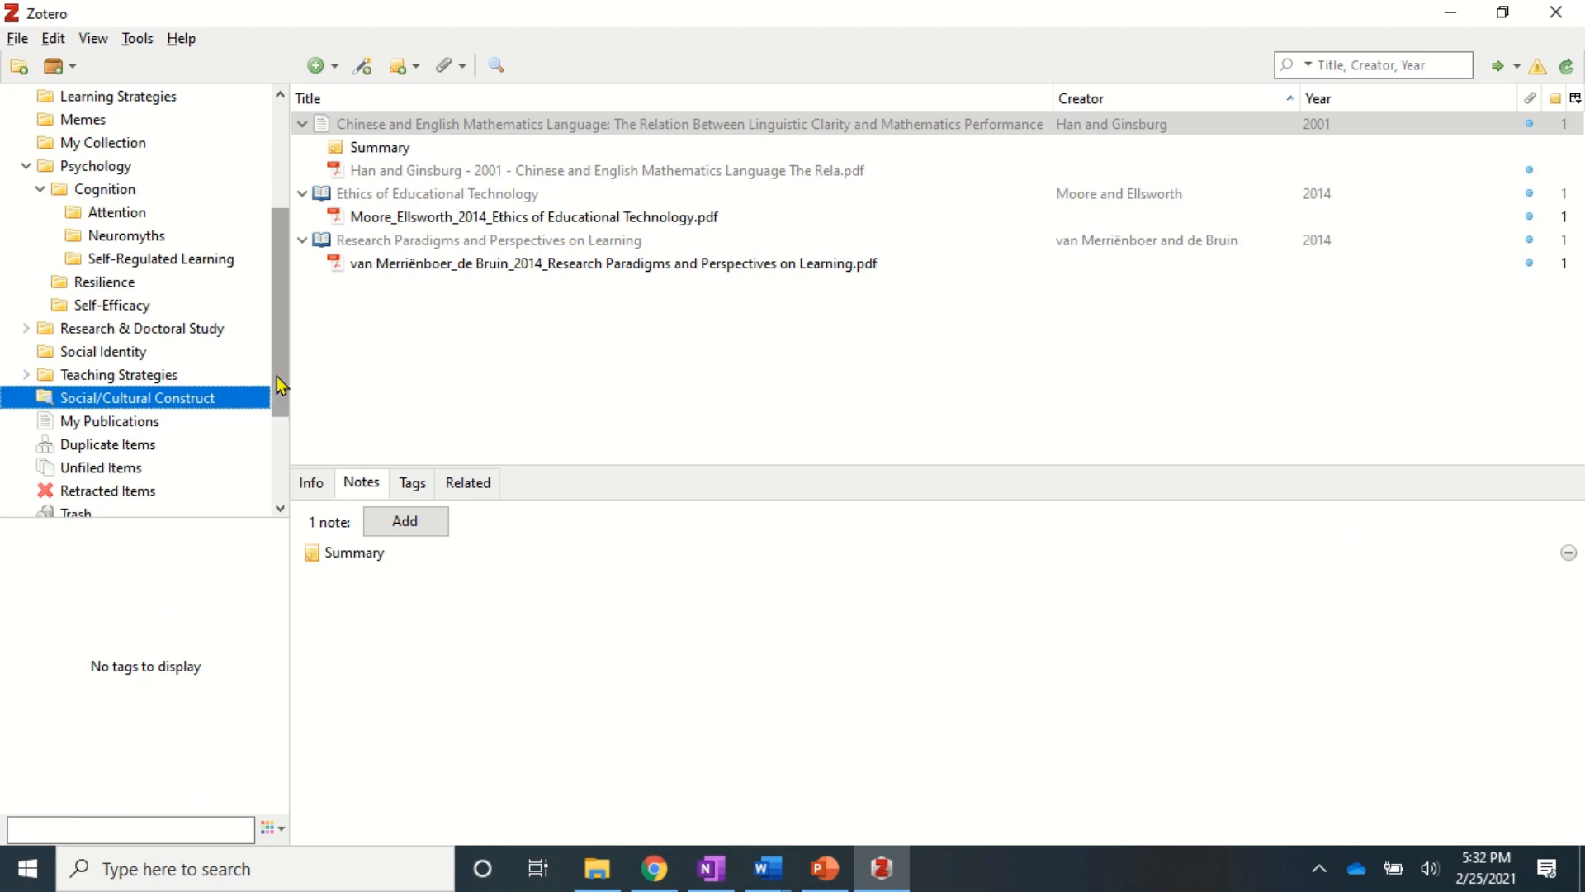
drag(276, 375, 263, 157)
click(86, 95)
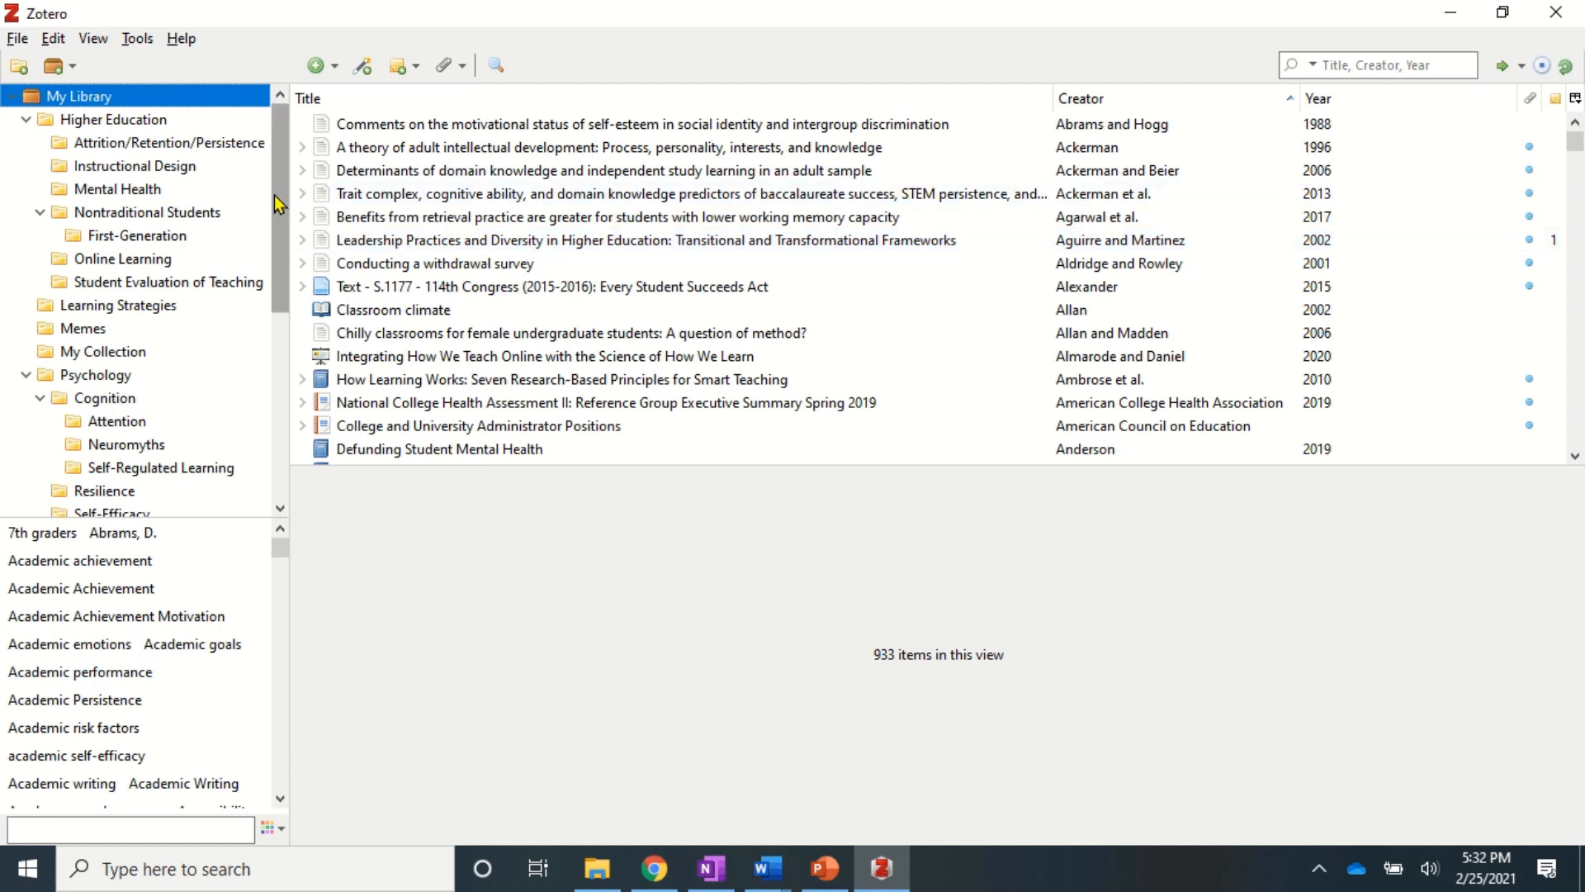
drag(275, 204, 288, 357)
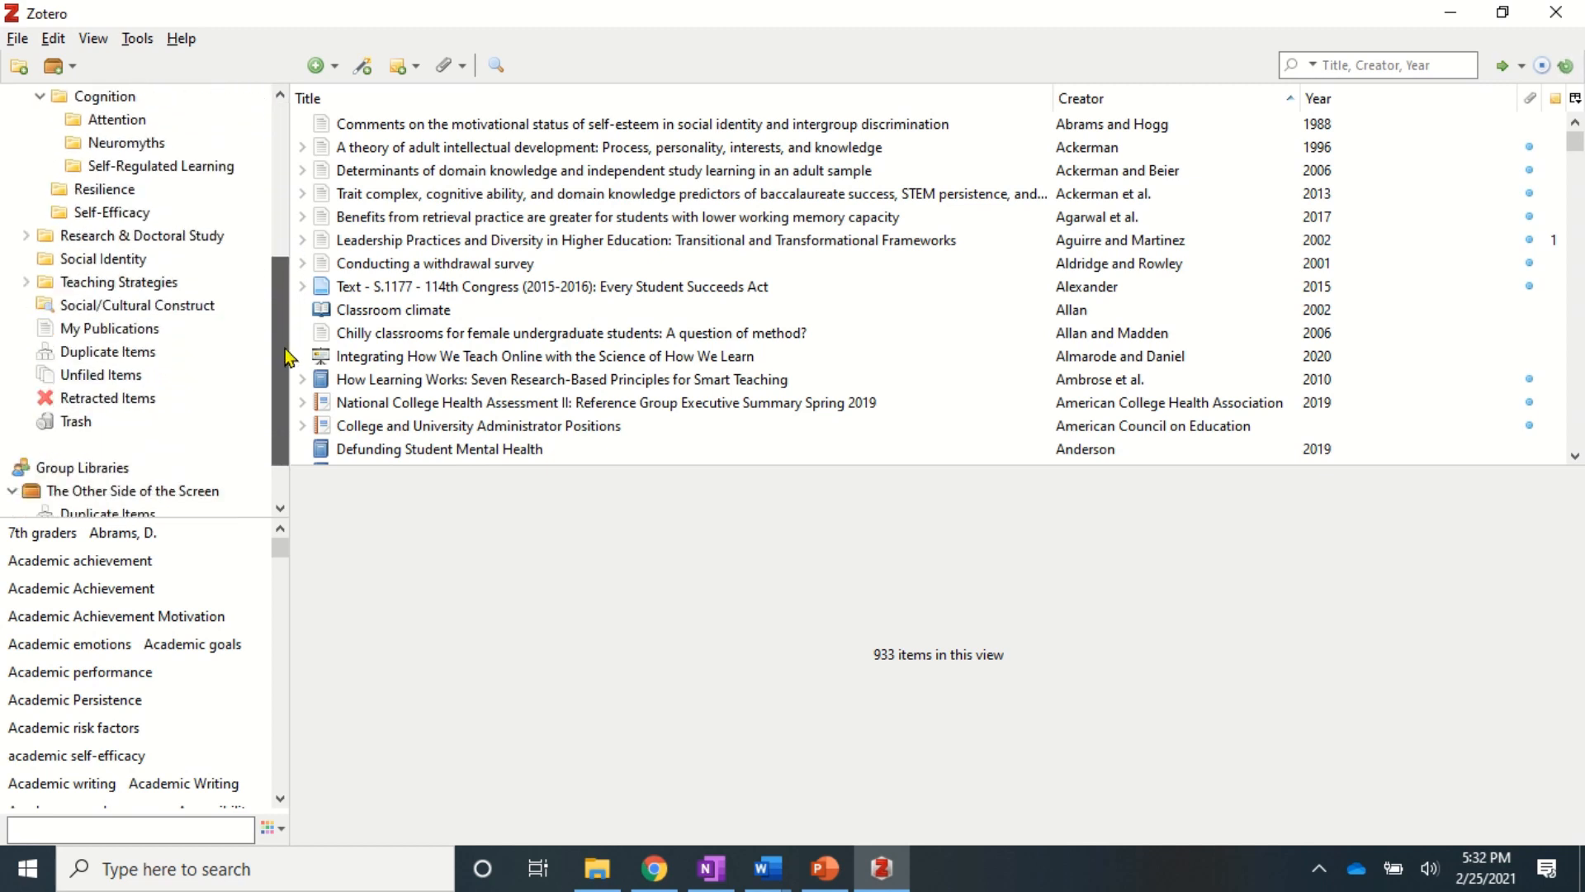
click(130, 307)
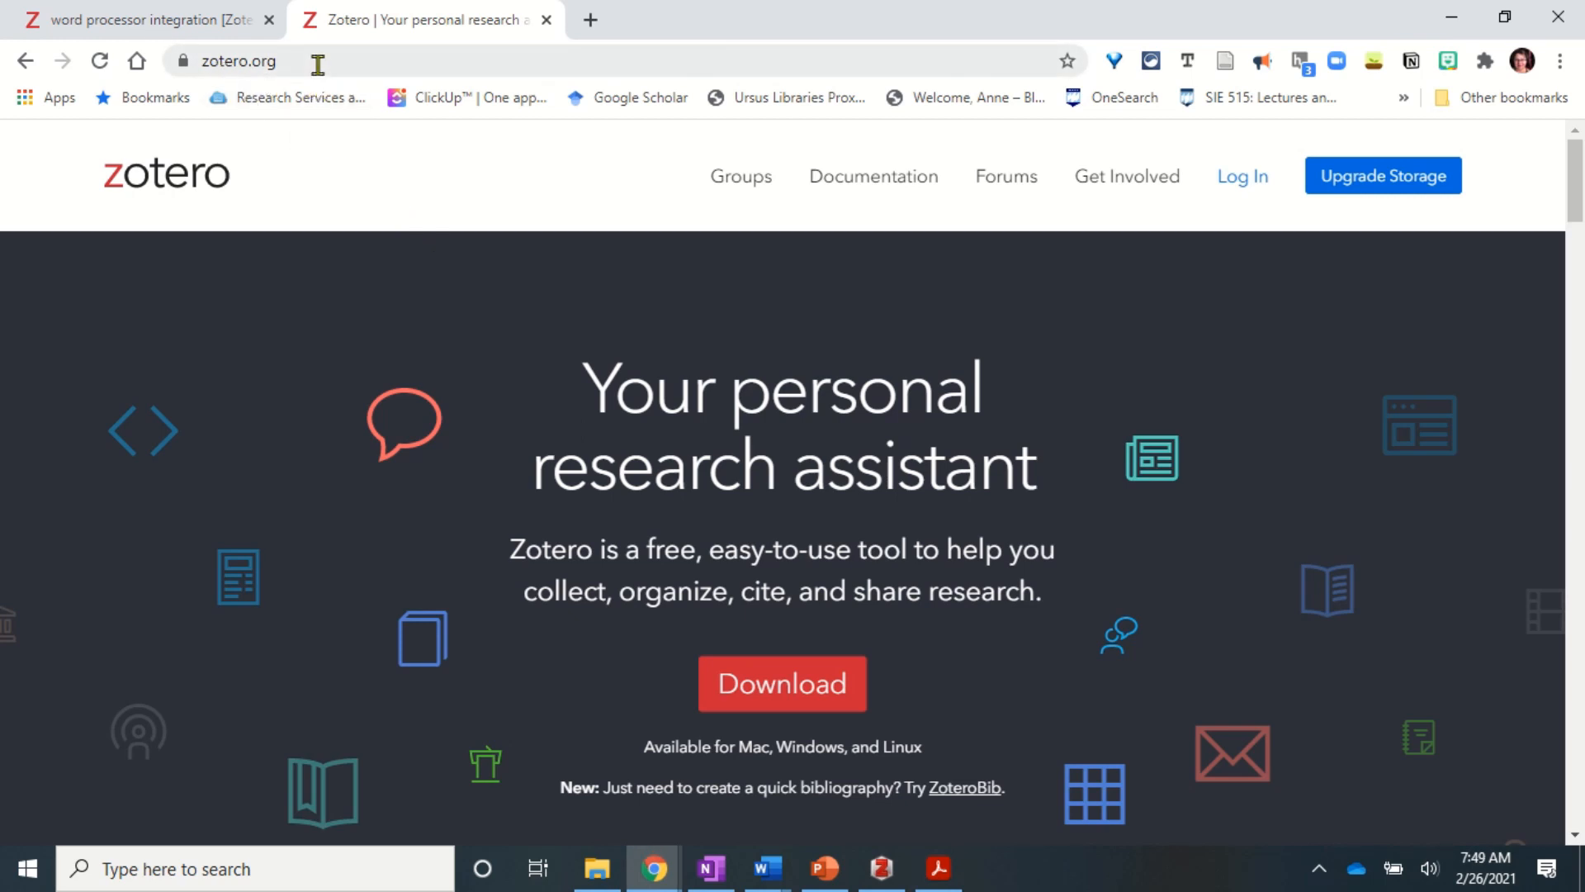
click(1241, 188)
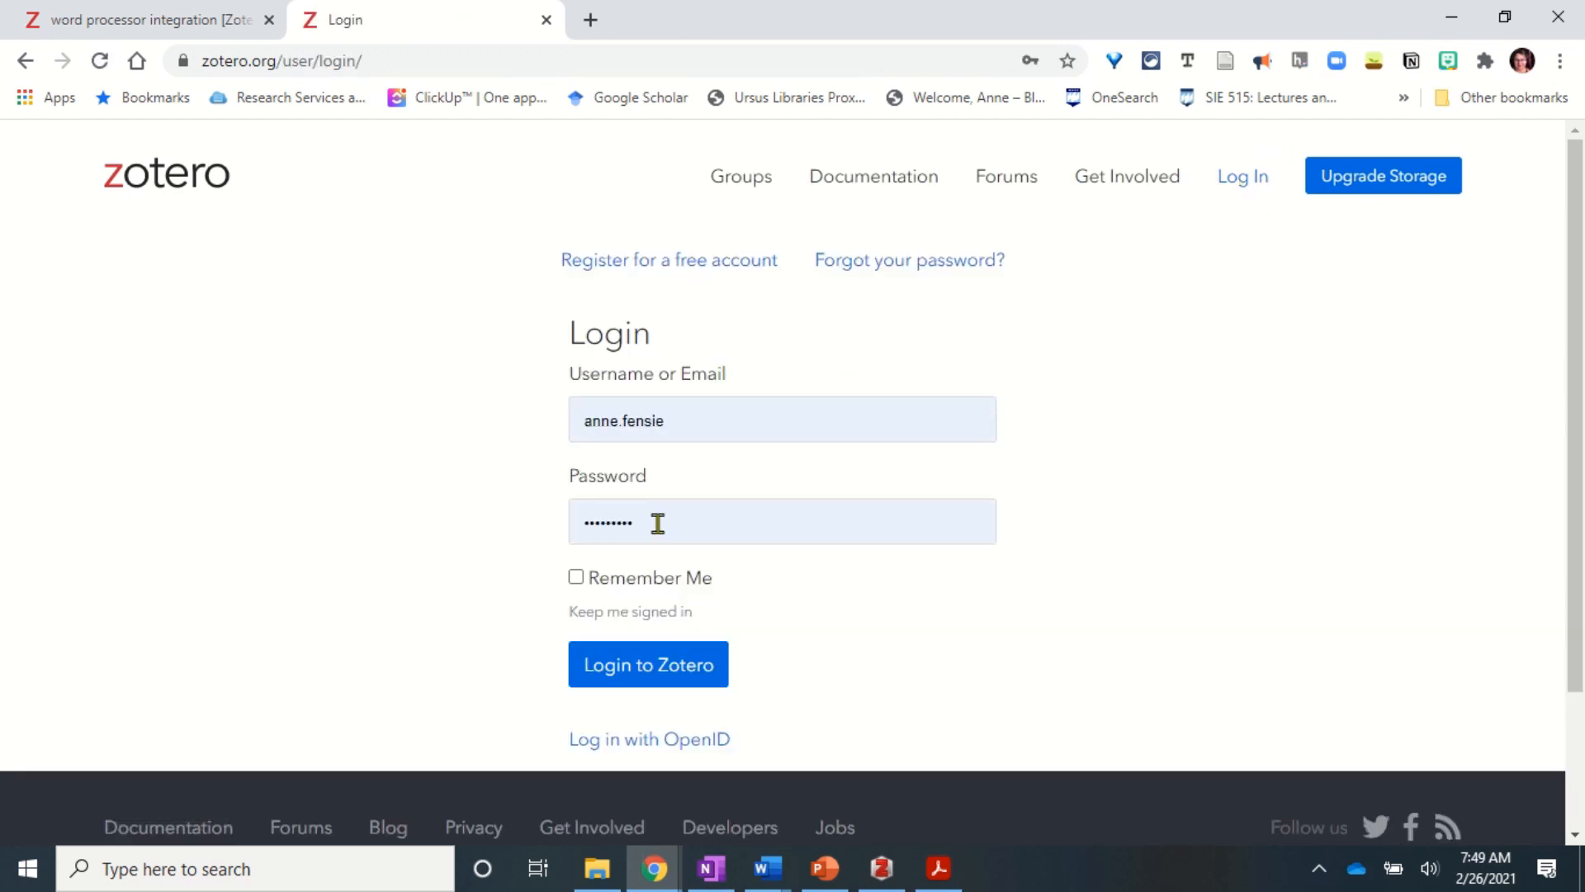
click(635, 263)
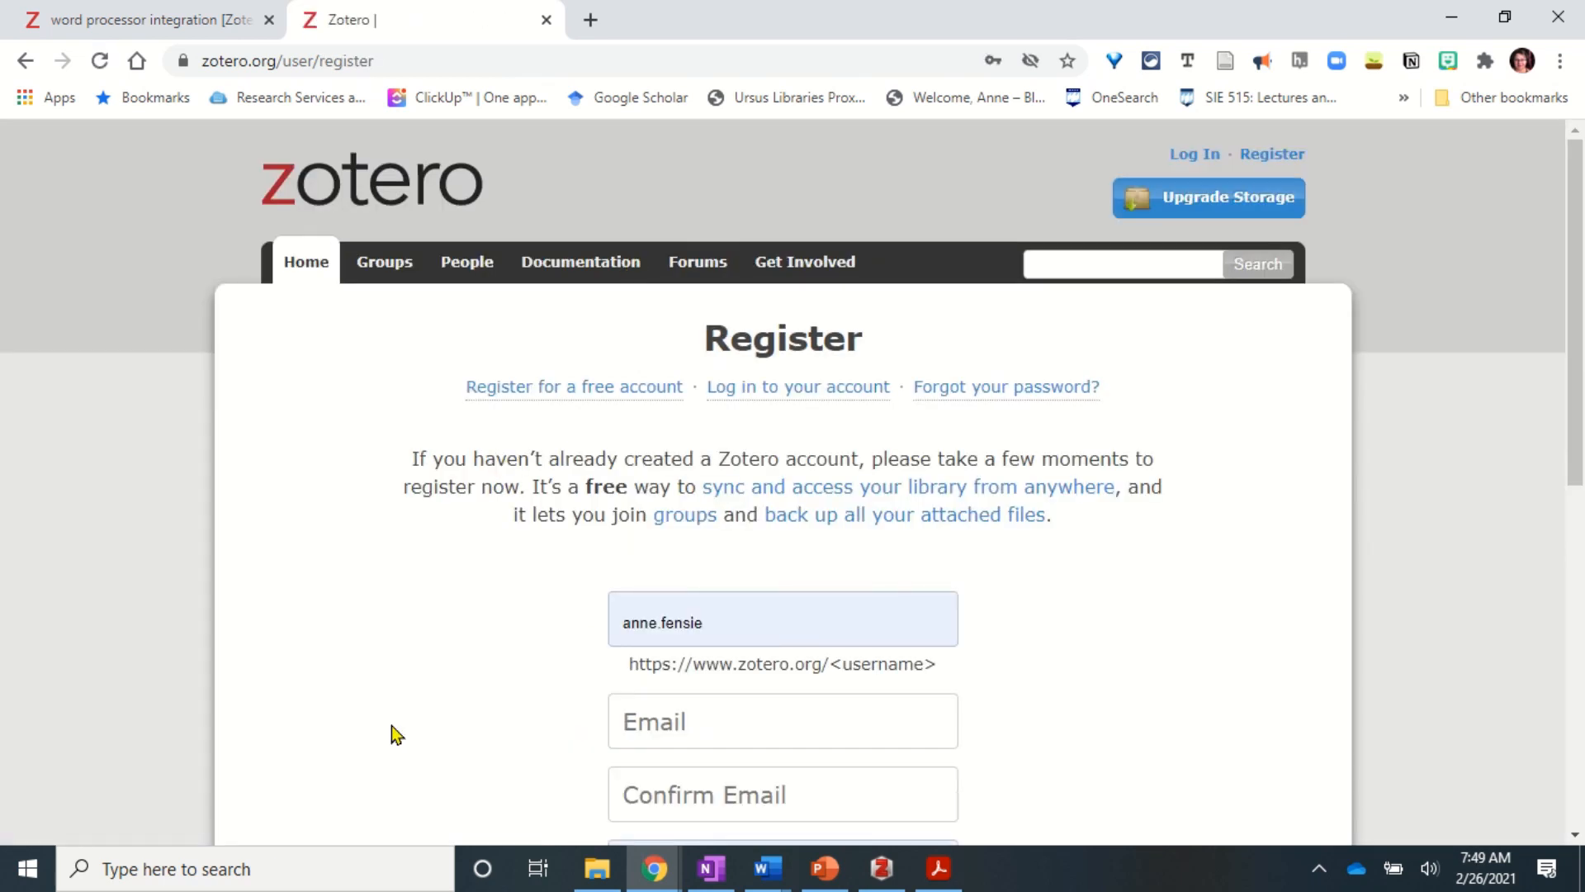
scroll(393, 726, down, 3)
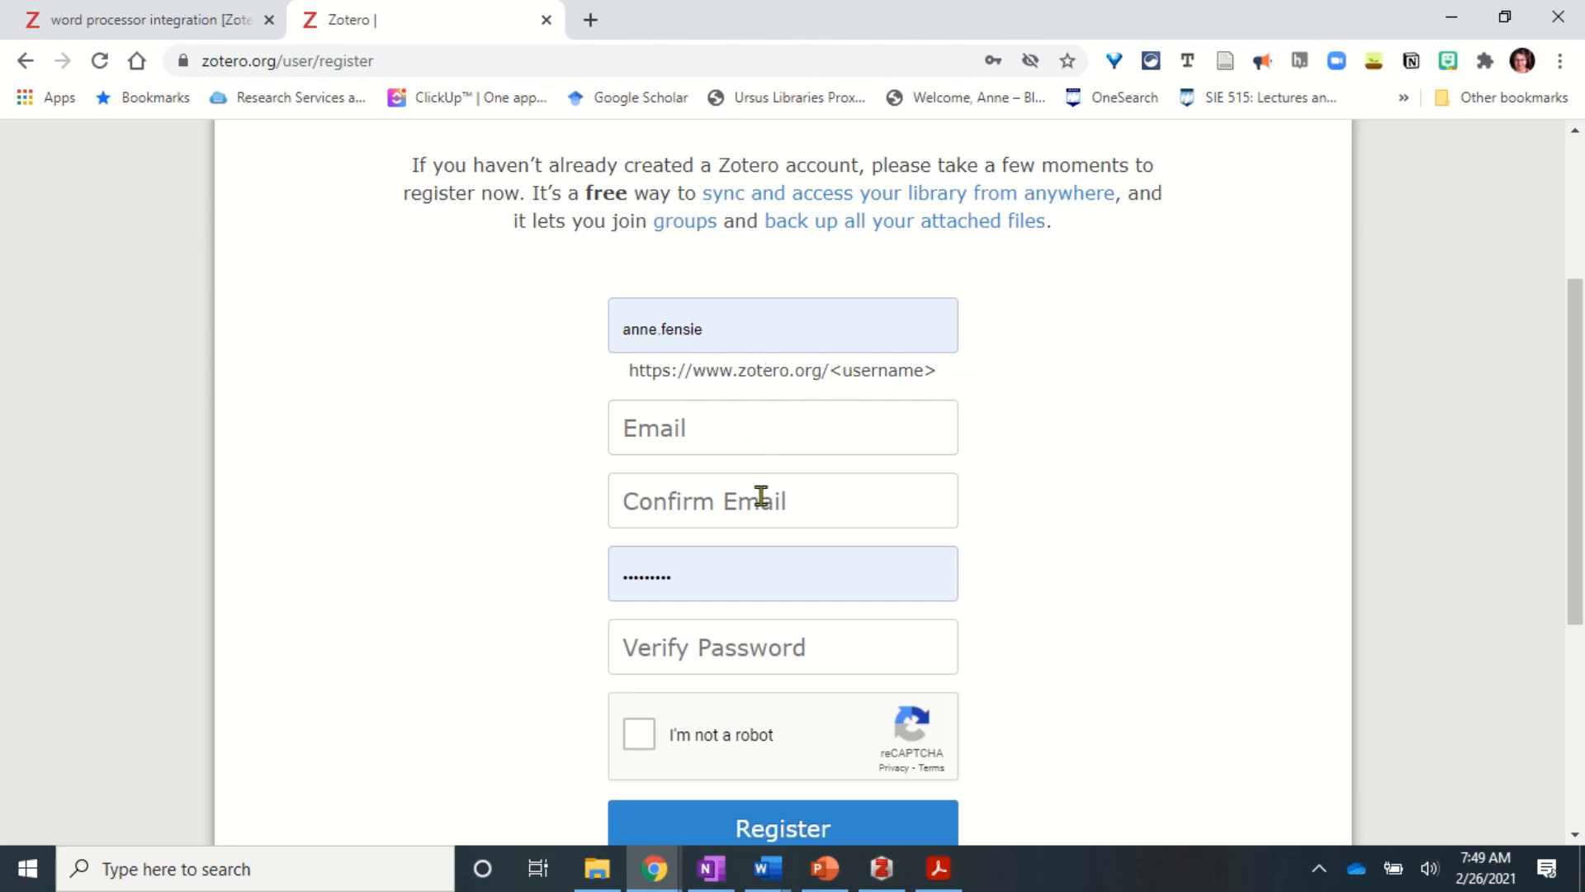
scroll(761, 498, down, 2)
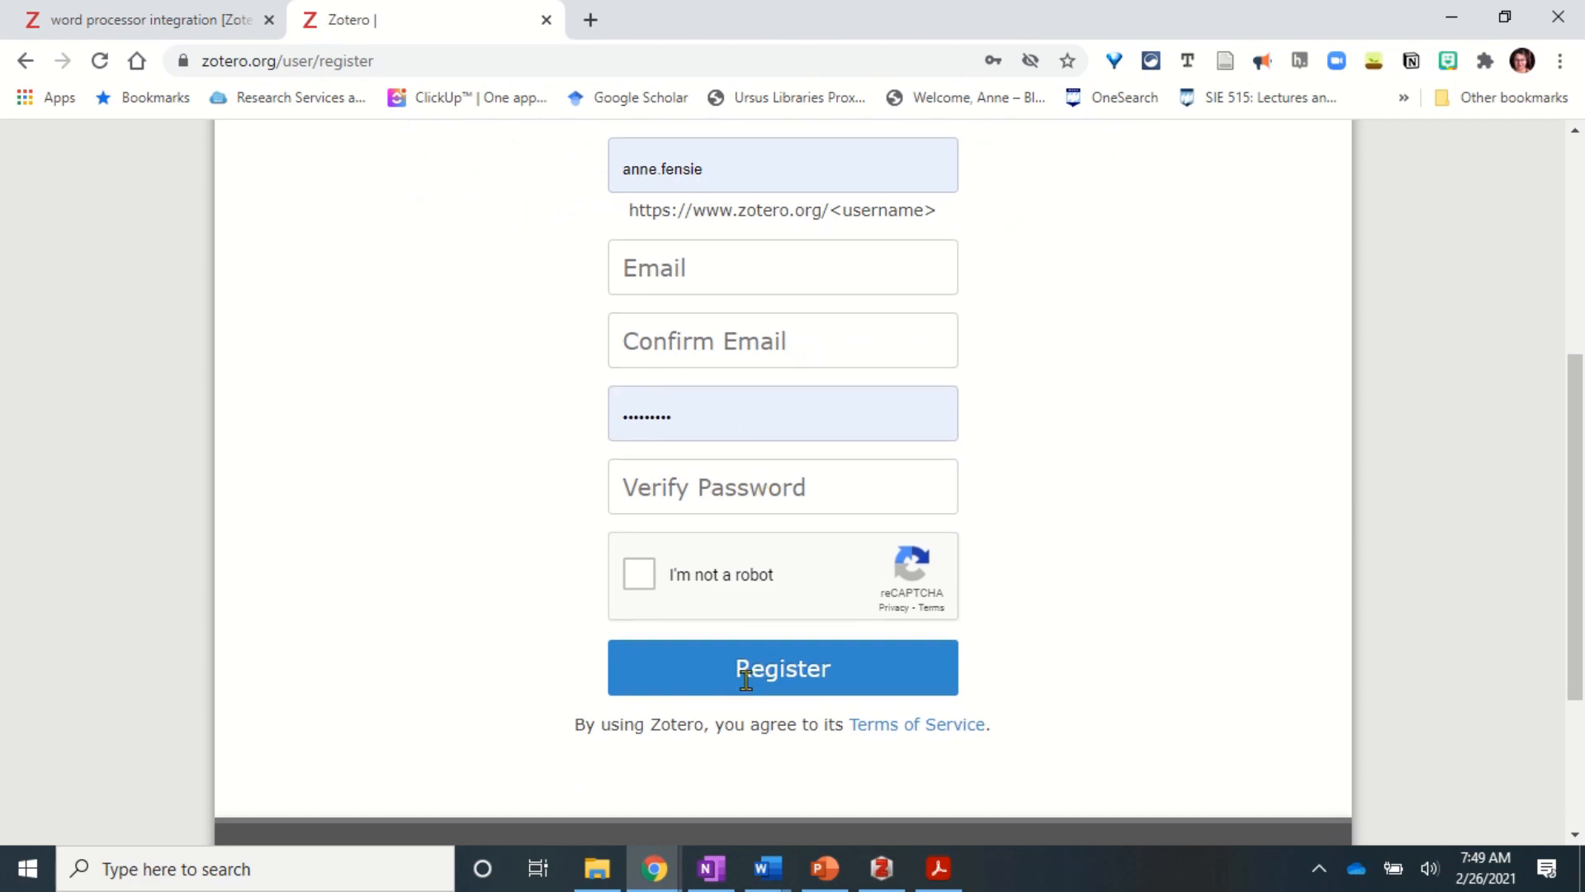
scroll(354, 286, up, 5)
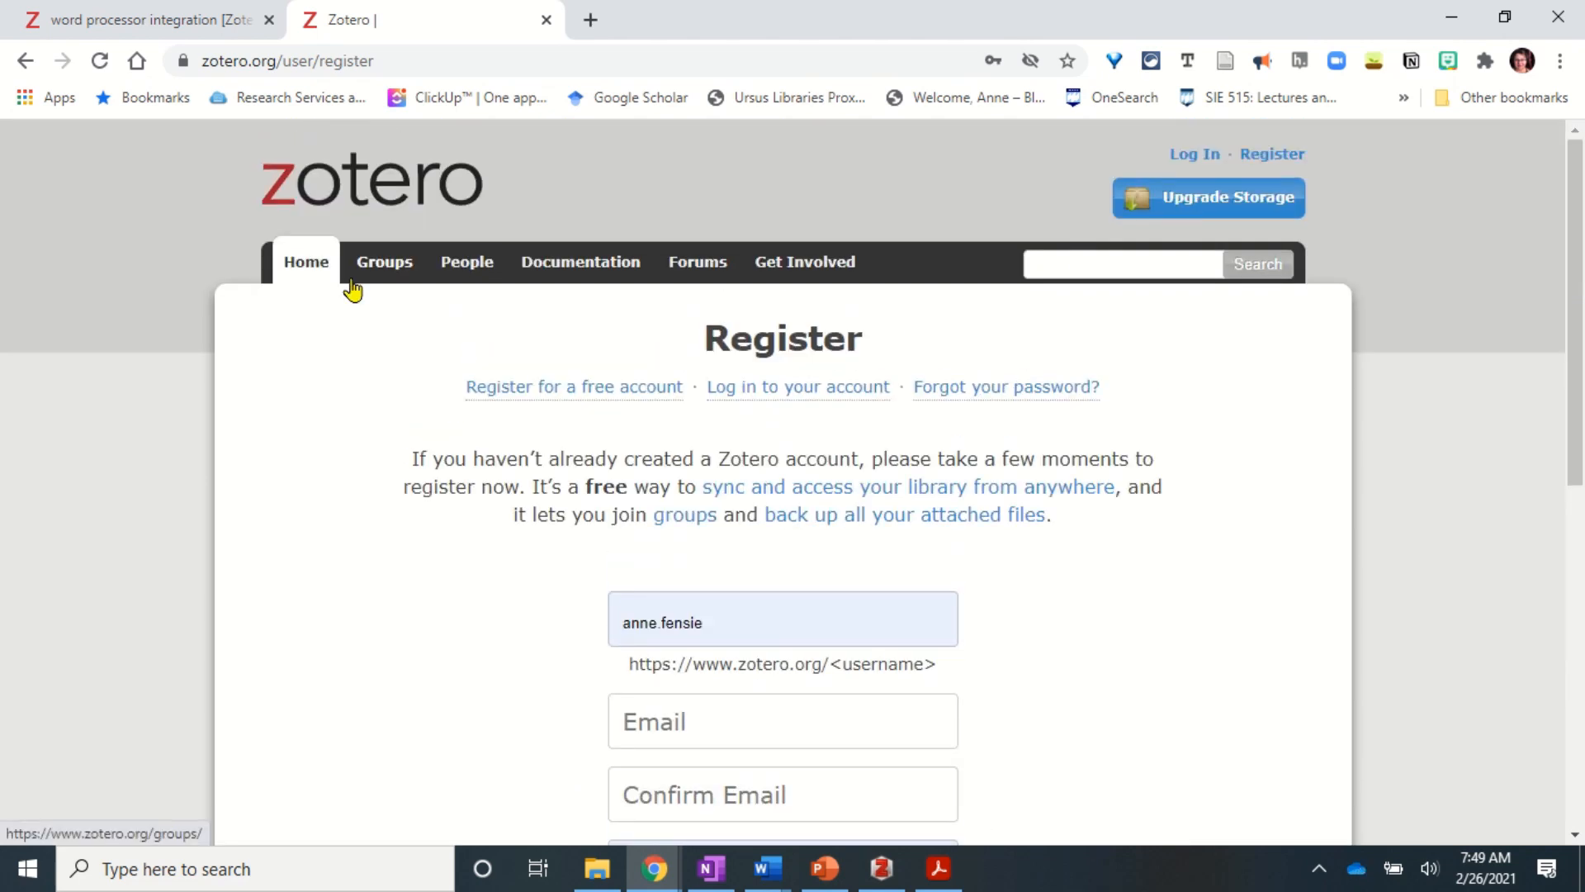
click(321, 179)
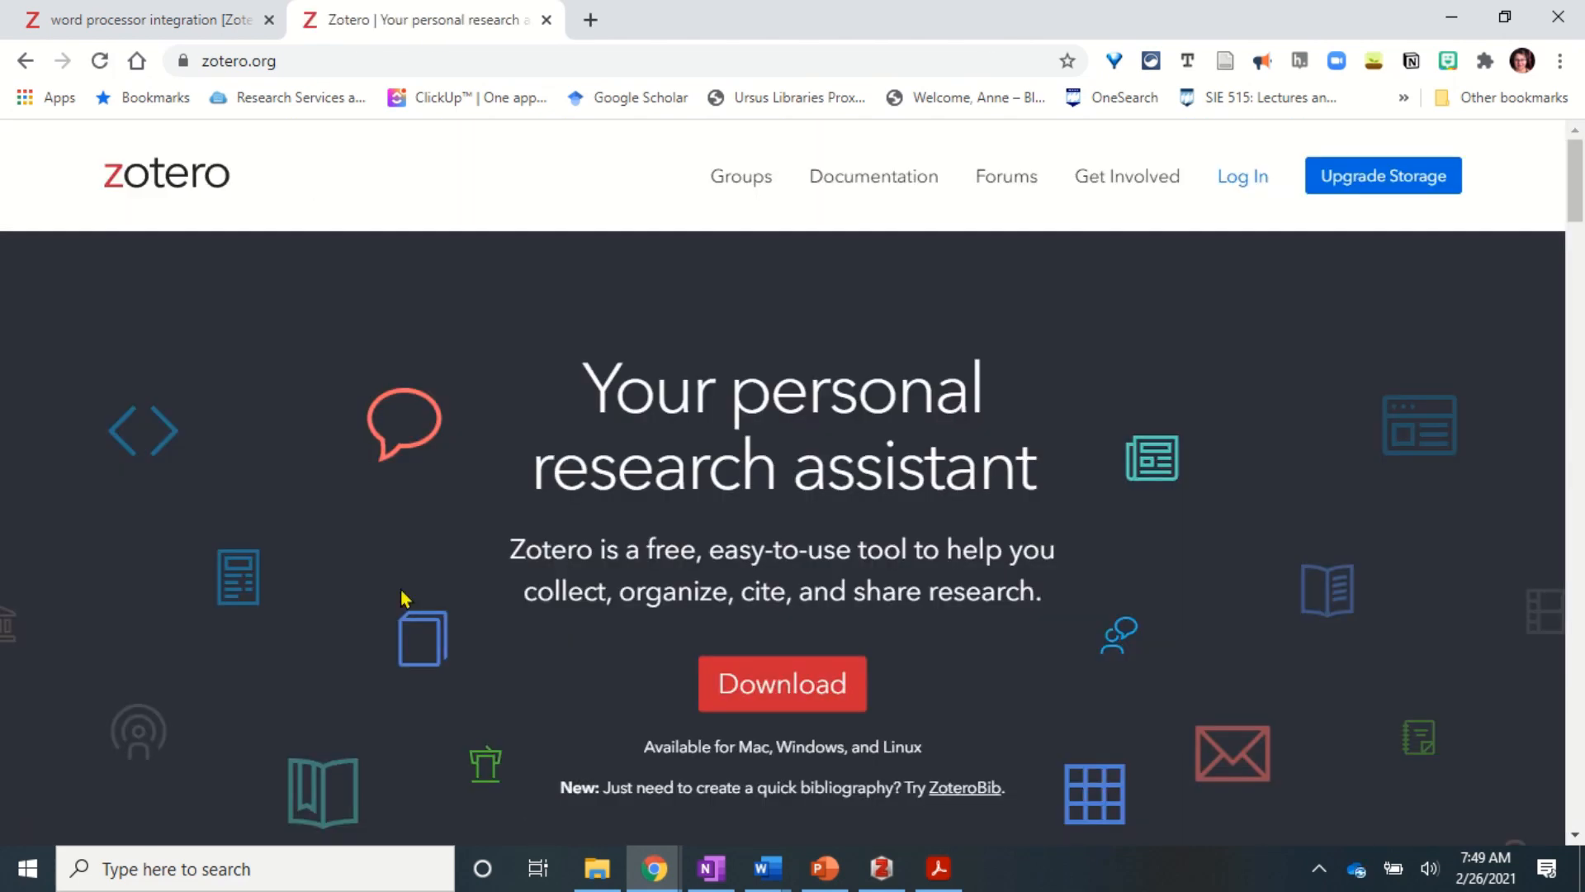
- On zotero.org, go to the download page and reveal the Zotero Connectors for Firefox, Safari and Edge
click(785, 686)
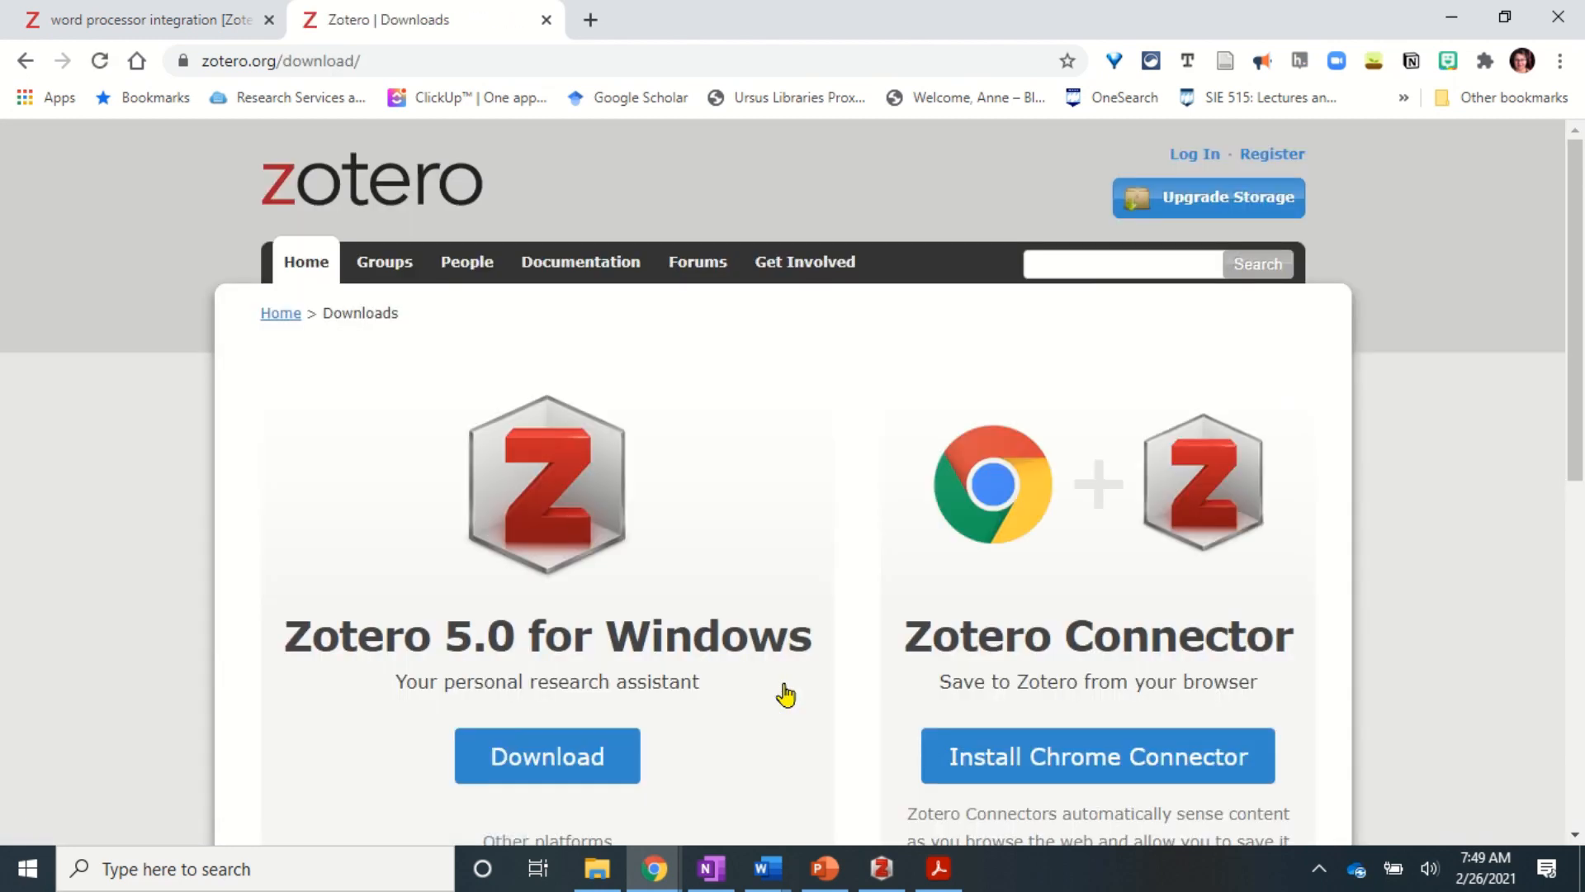
scroll(785, 695, down, 1)
scroll(784, 693, down, 2)
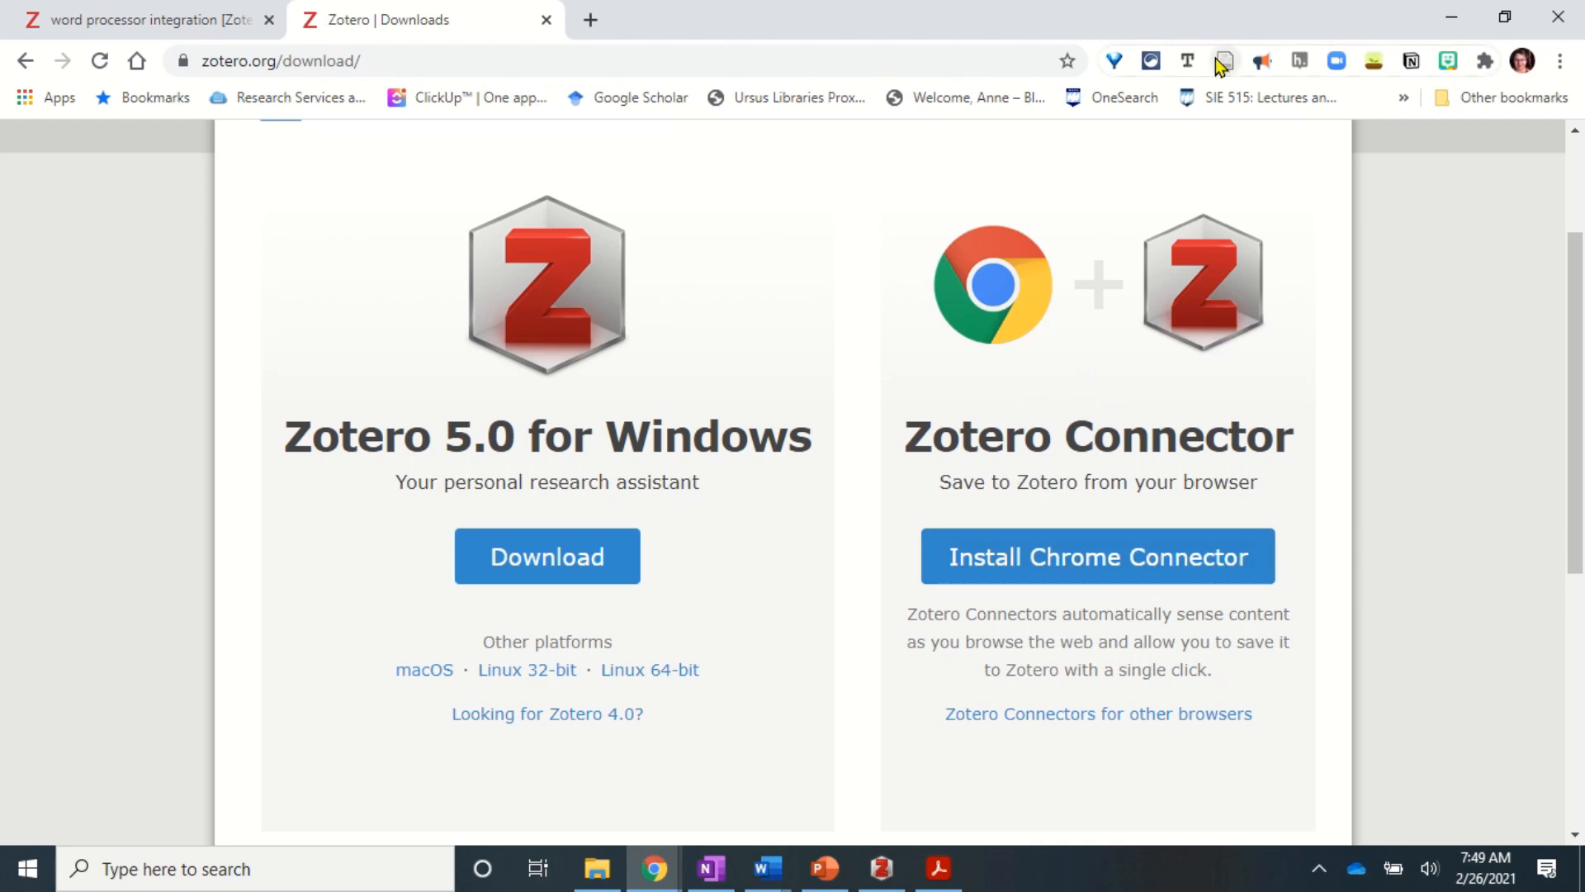
click(1038, 716)
scroll(1016, 725, down, 5)
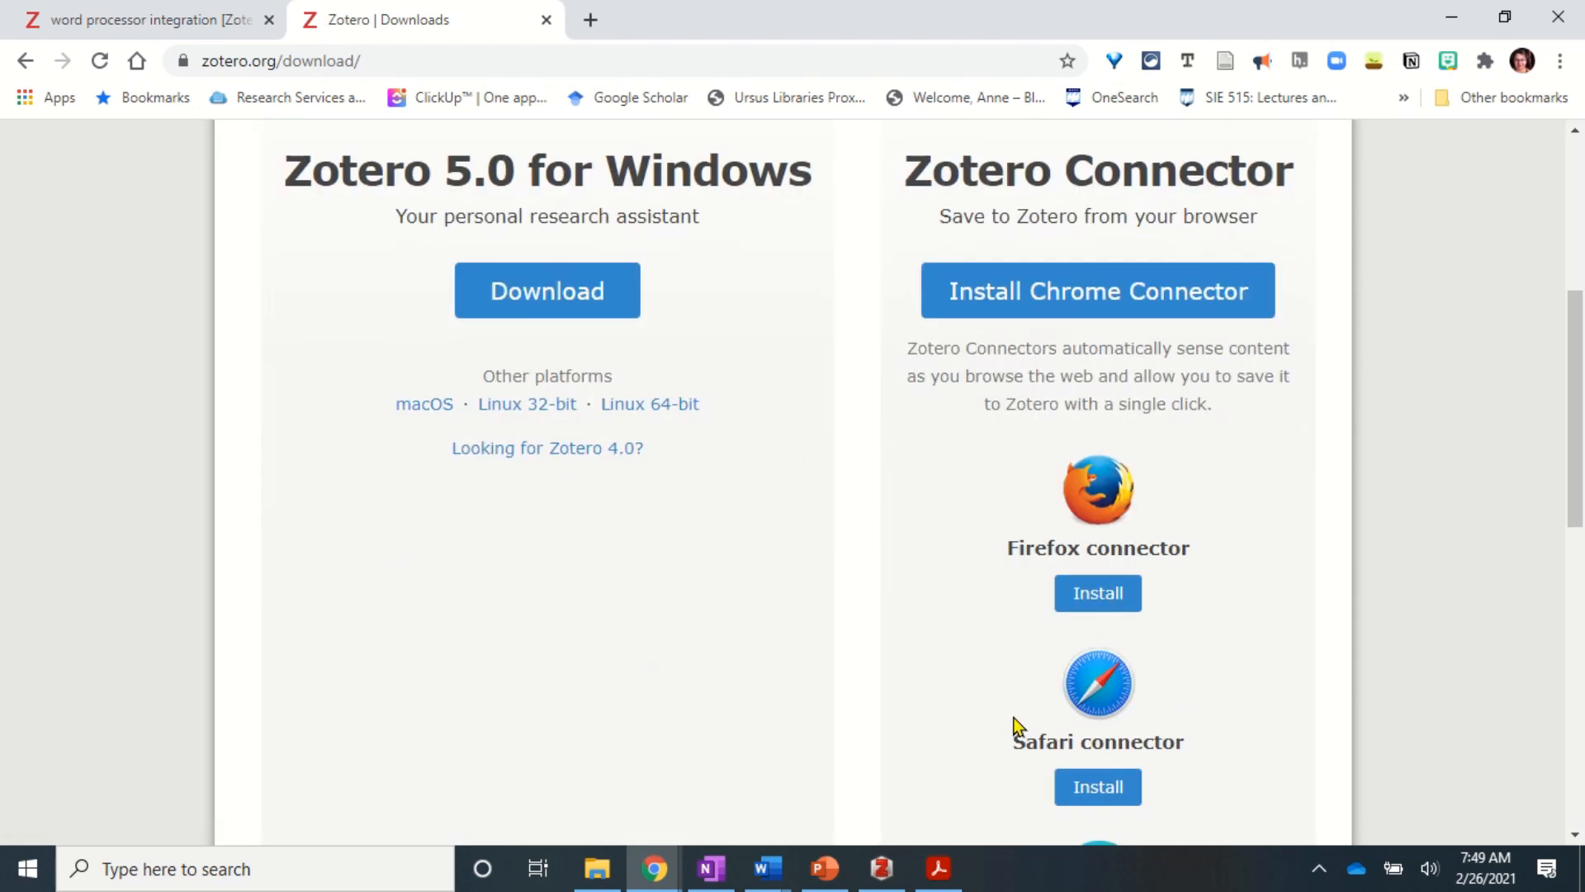
scroll(1018, 725, down, 2)
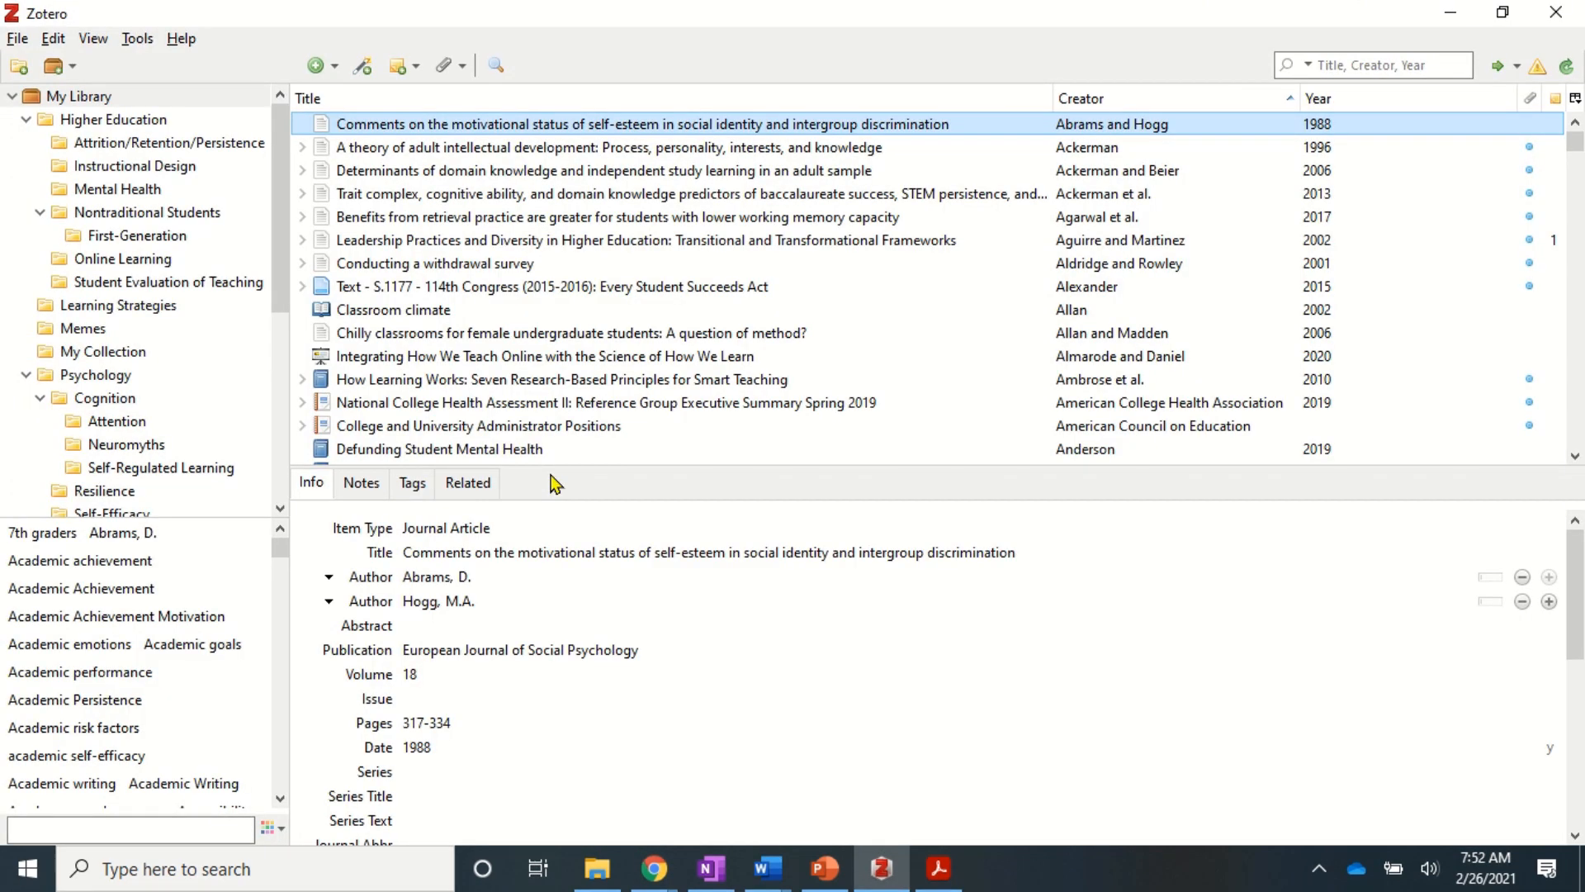
click(136, 38)
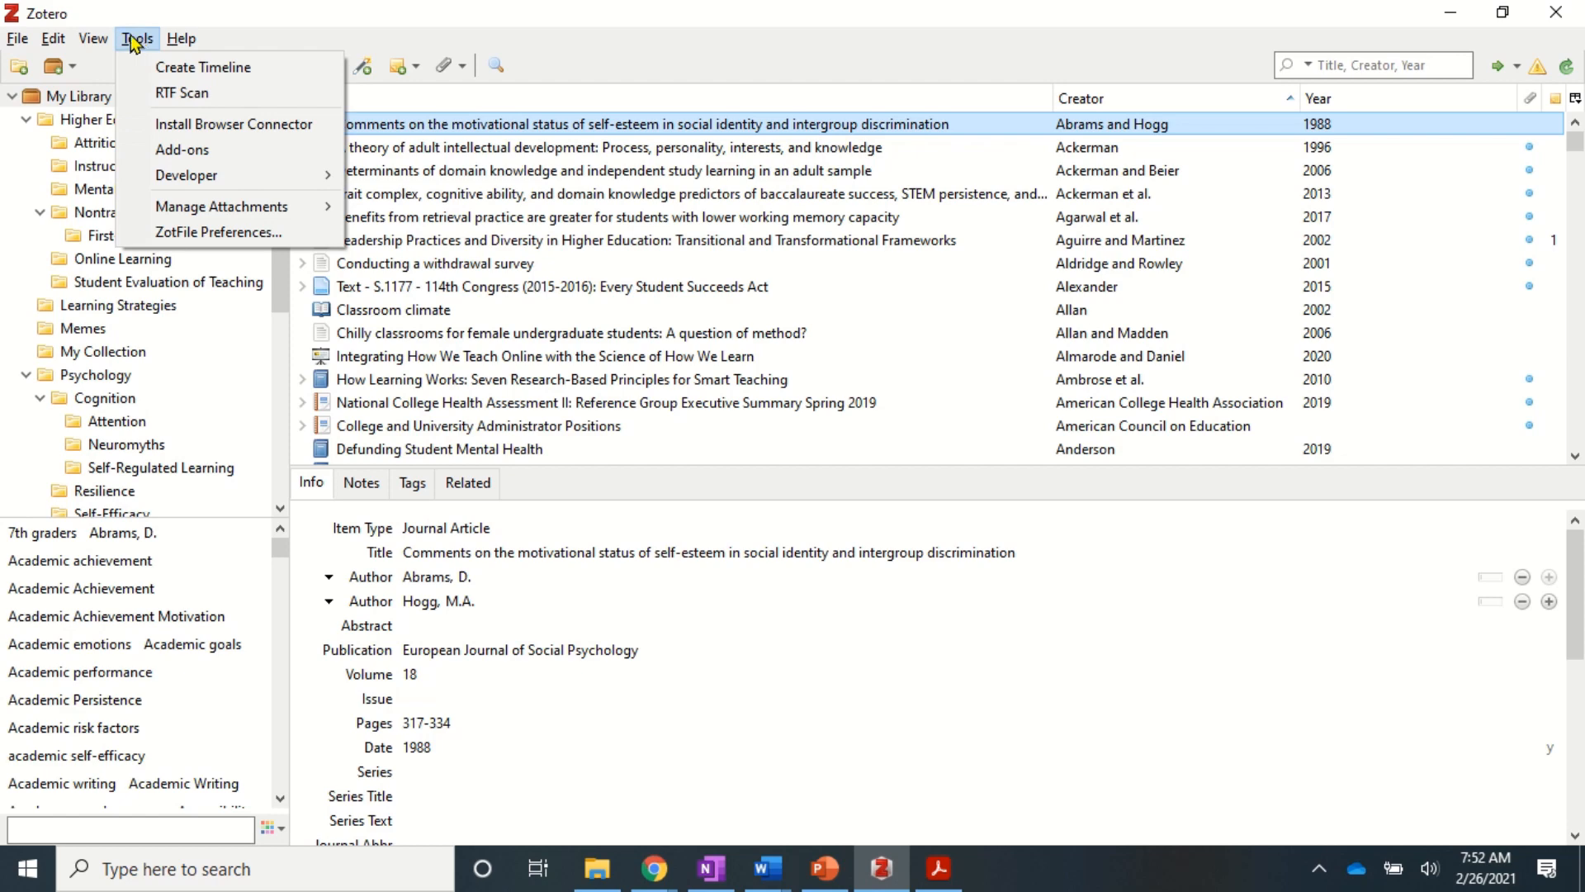
click(199, 150)
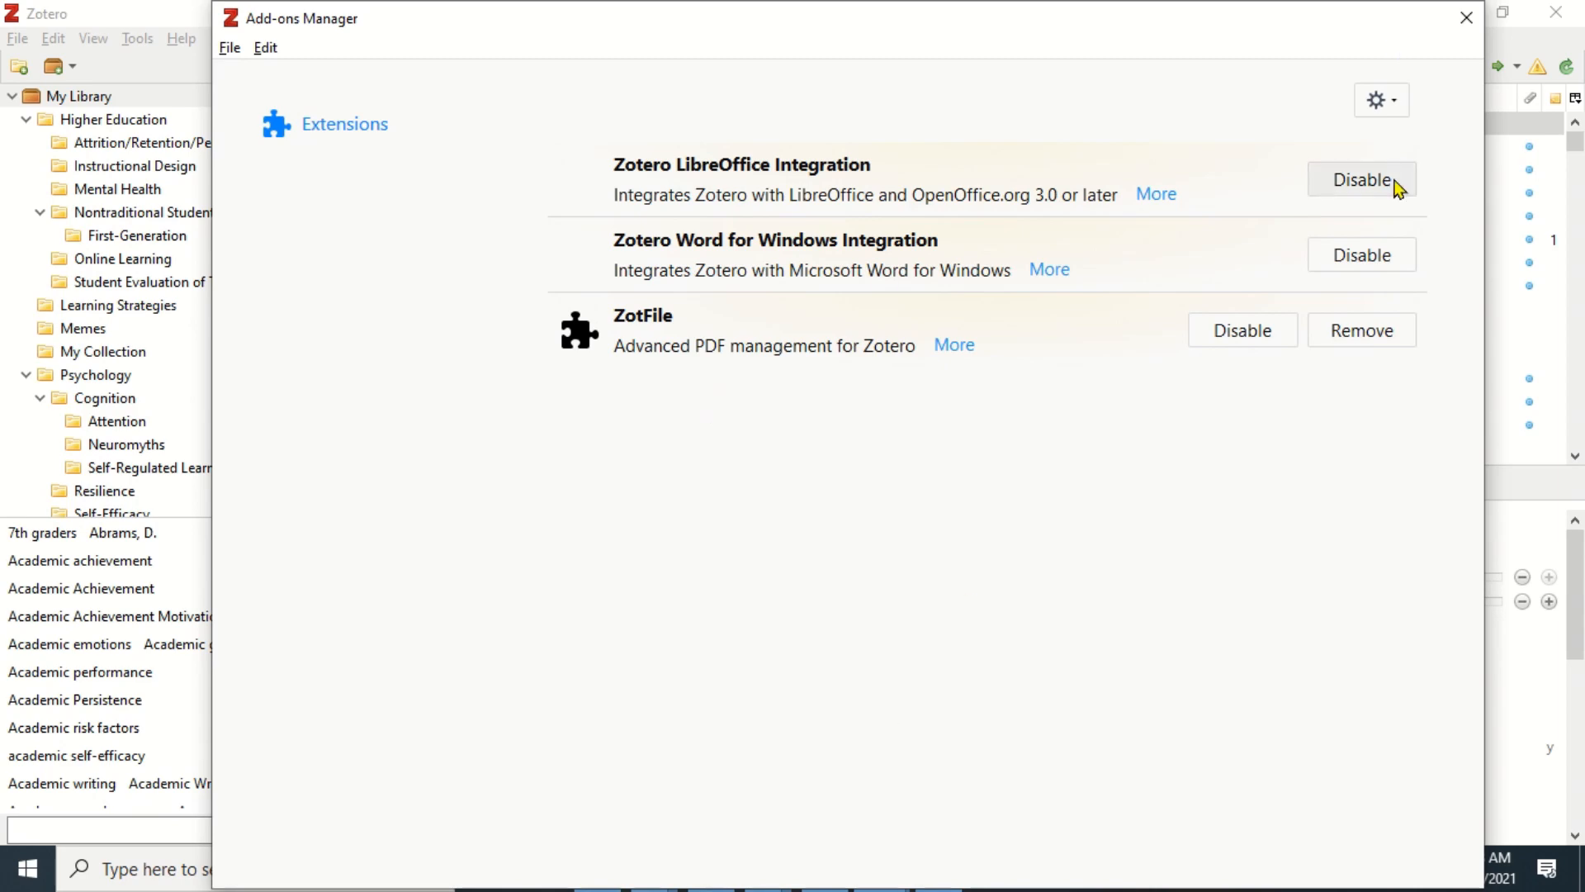
click(1466, 18)
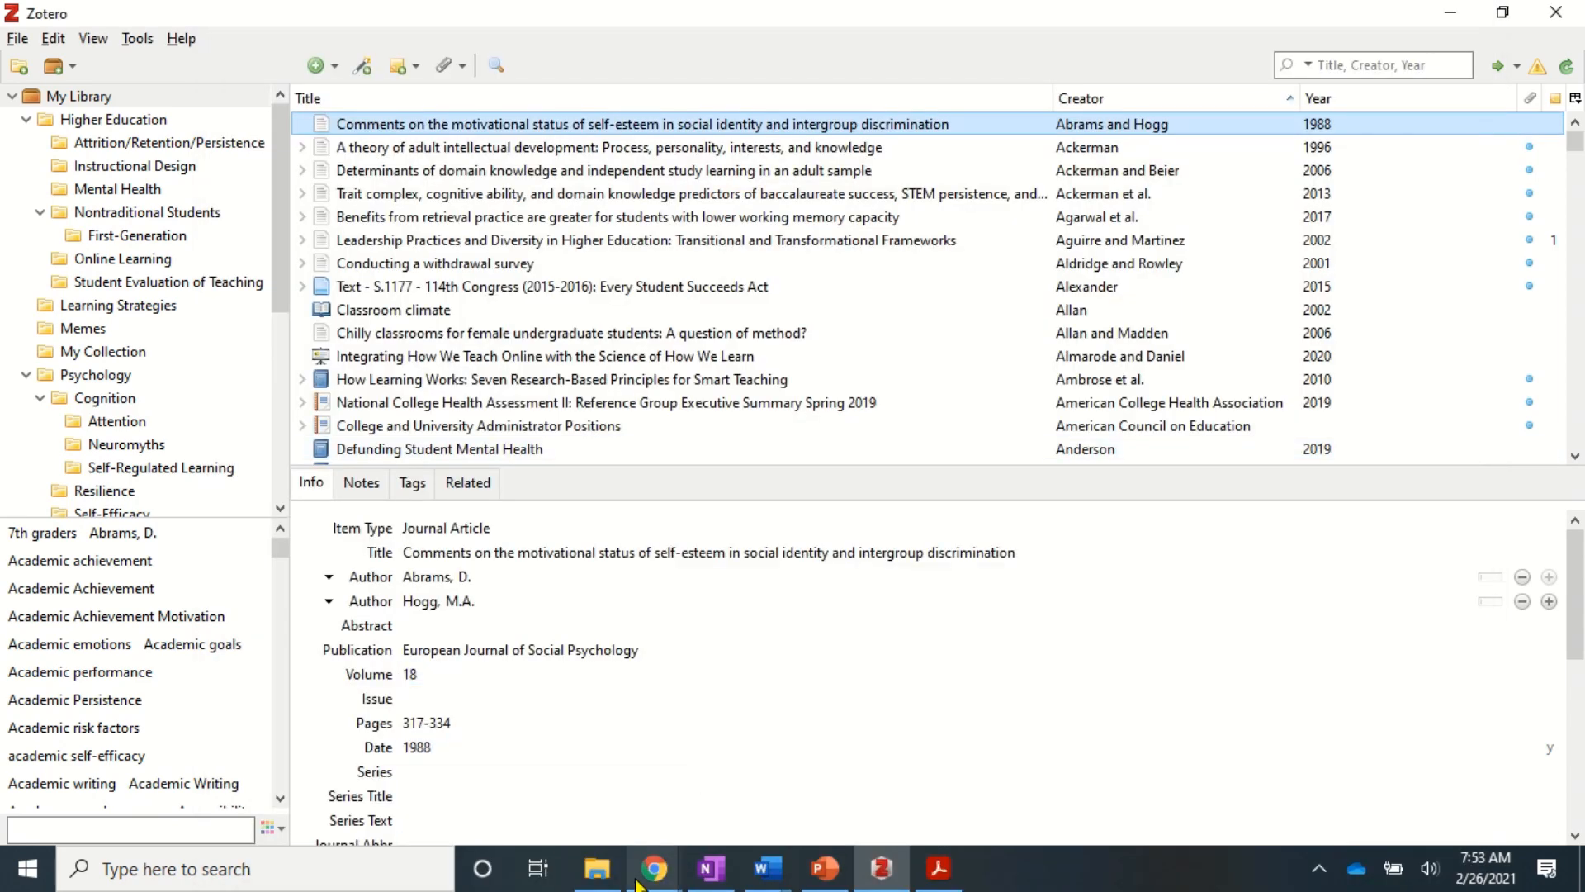
- Go back to the Zotero downloads page in Chrome and open the Plugins for Zotero page
mouse_move(657, 867)
click(797, 797)
scroll(701, 537, down, 1)
scroll(702, 532, down, 15)
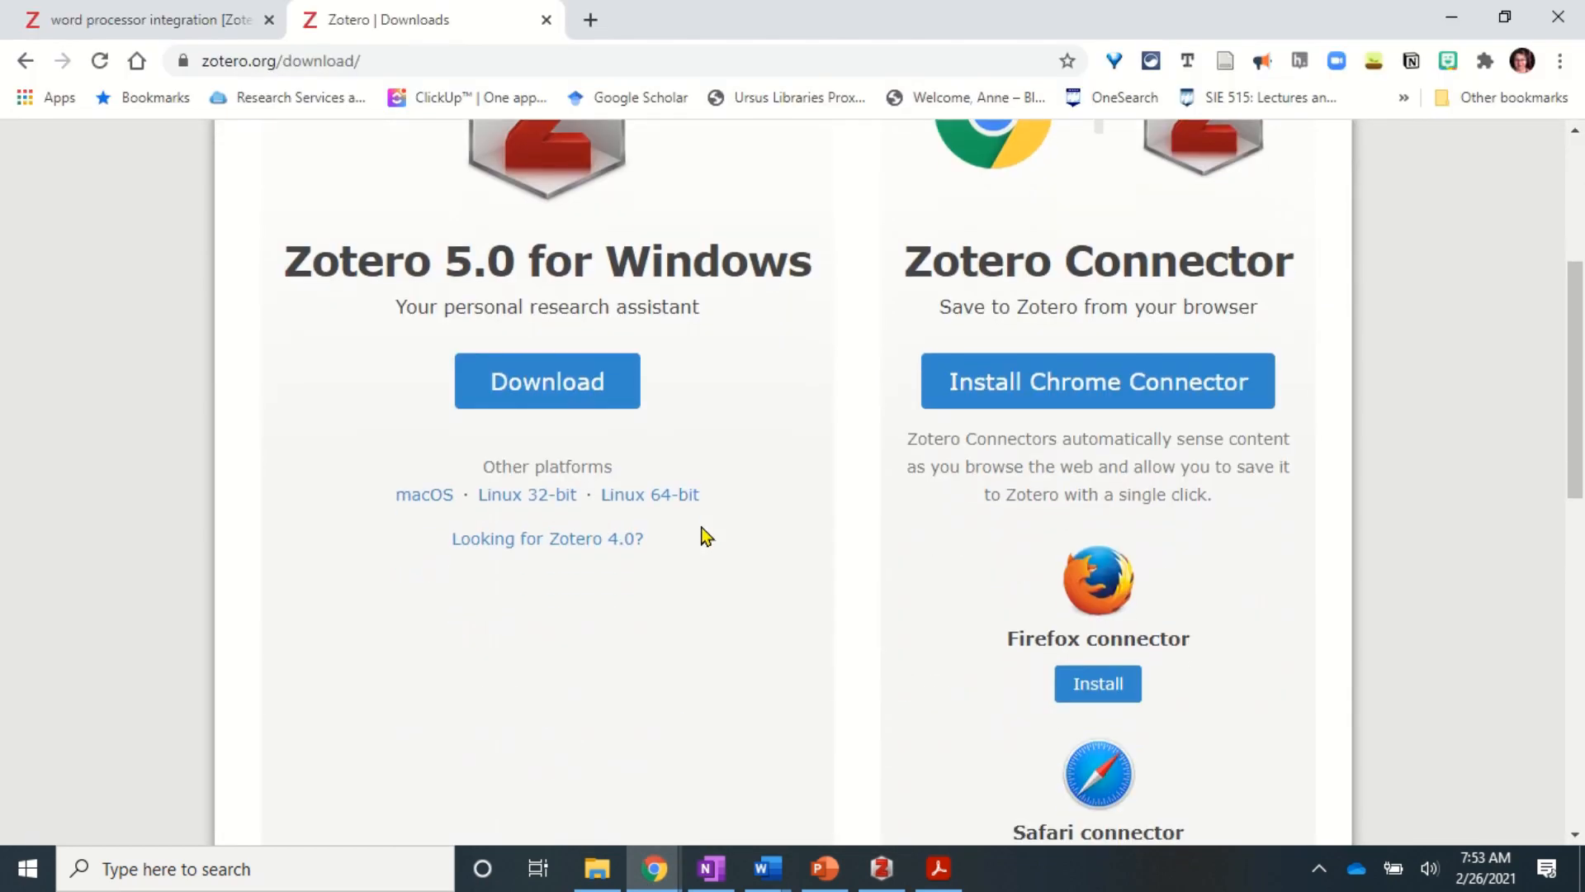
click(767, 484)
- Scroll through the plugin catalogue, past entries such as ZotHero, Qnotero and Zotodo
scroll(886, 561, down, 4)
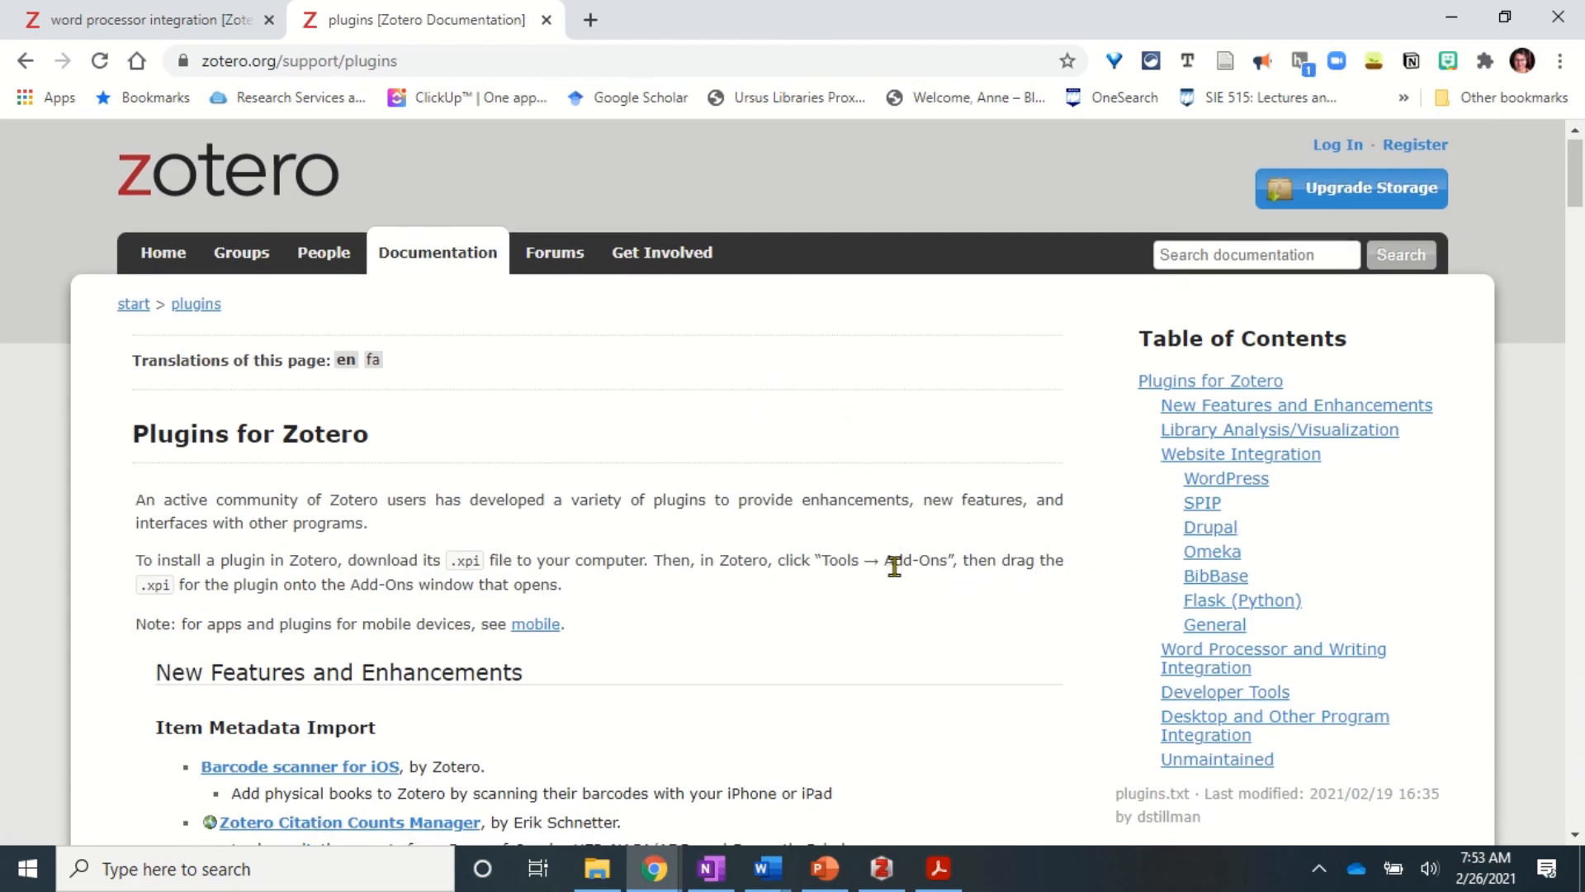
scroll(895, 568, down, 10)
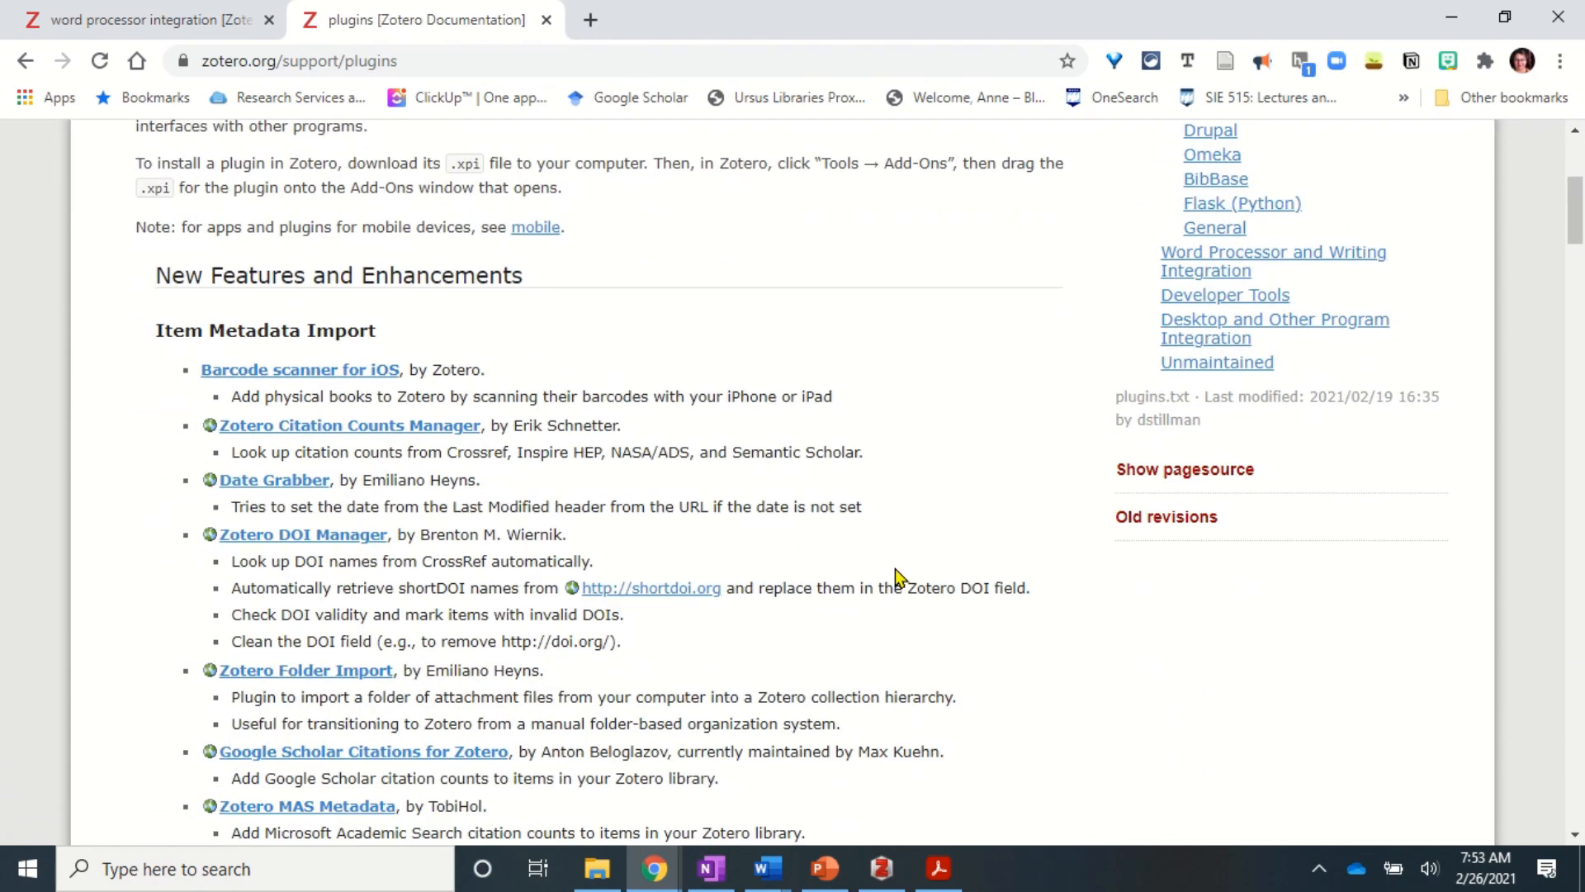
scroll(895, 568, down, 10)
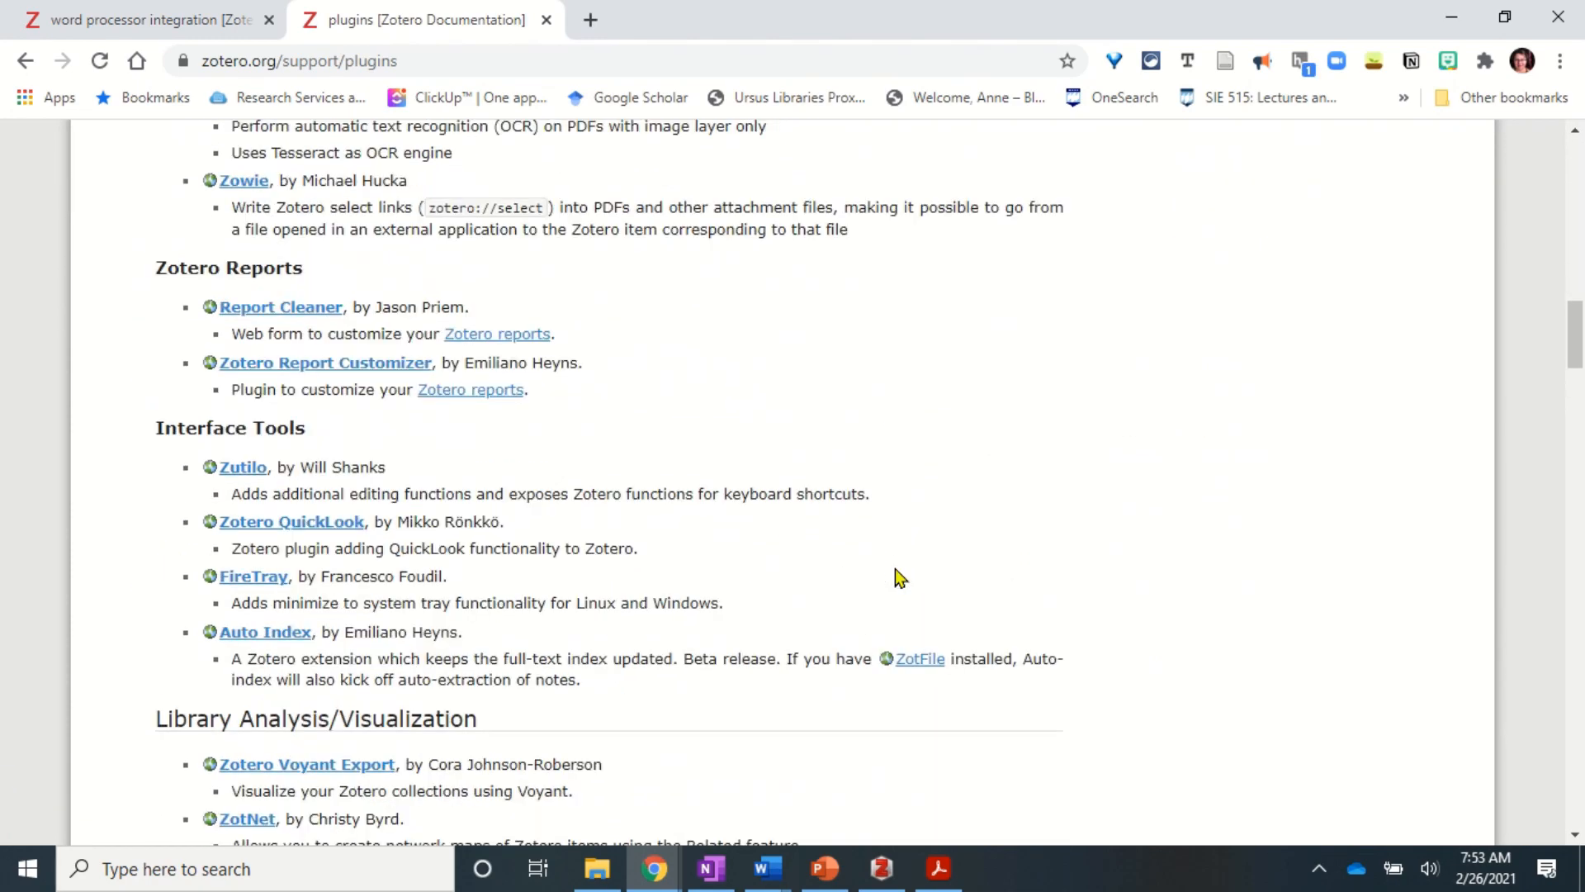
scroll(895, 568, down, 8)
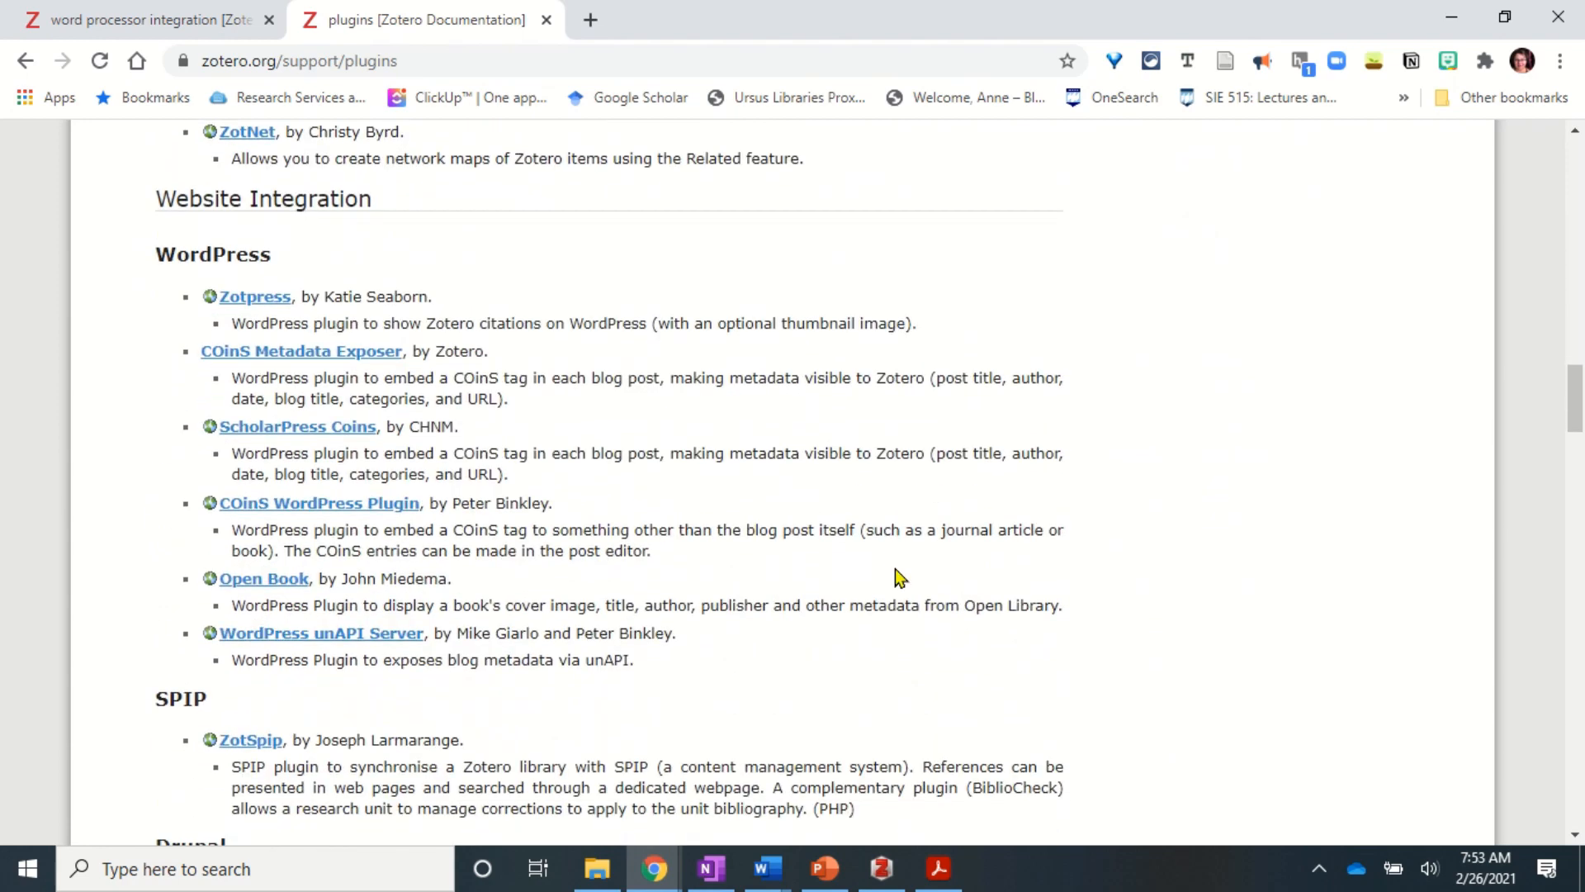
scroll(895, 568, down, 8)
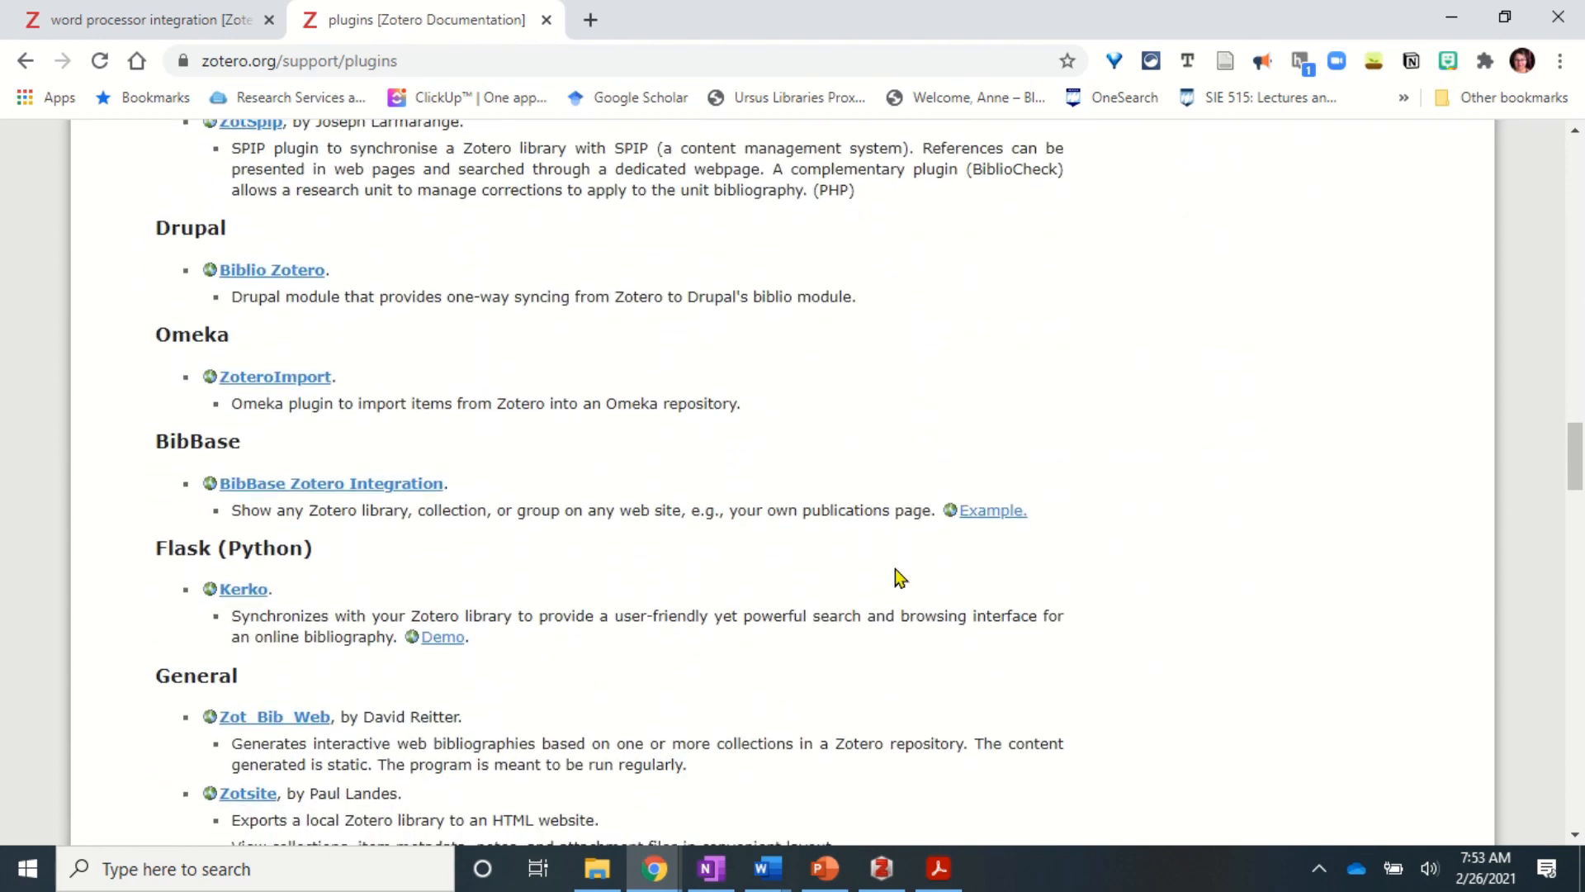
scroll(895, 568, down, 9)
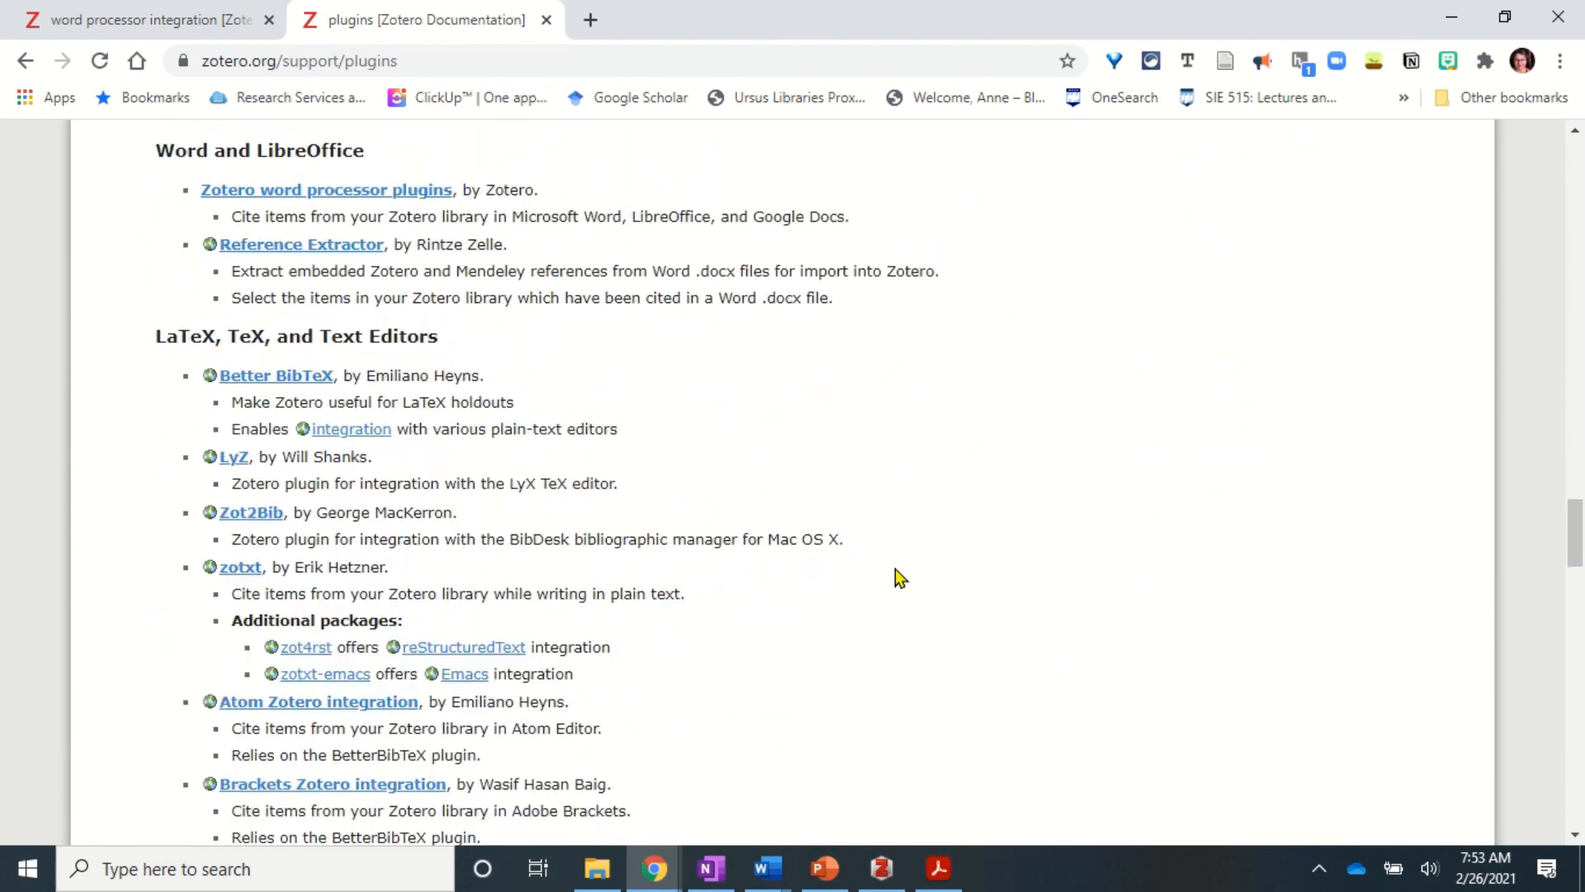
scroll(895, 568, down, 7)
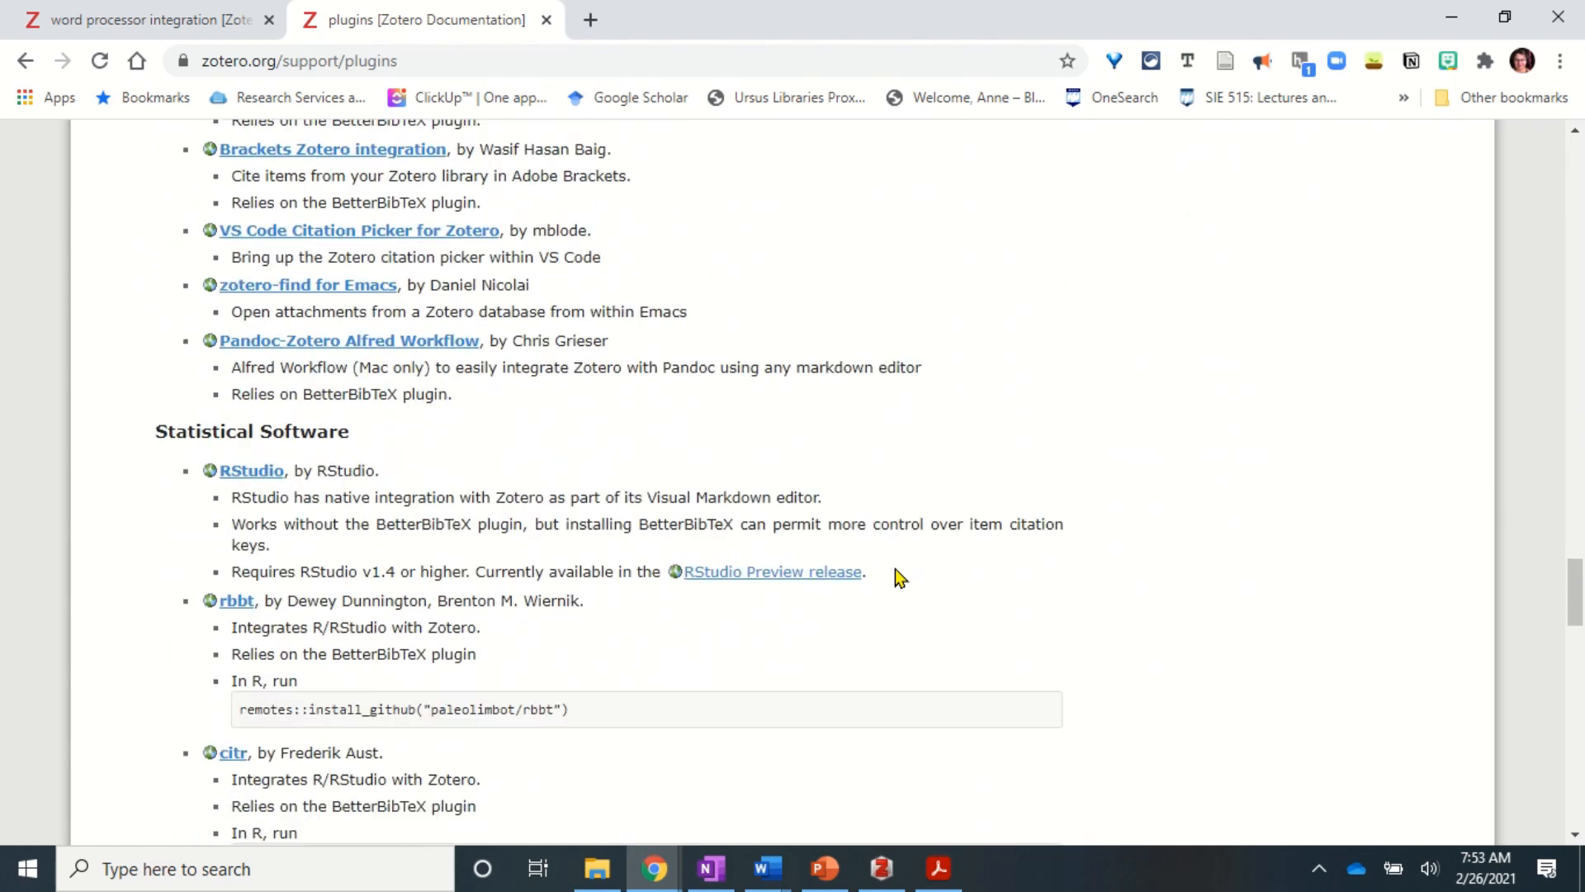
scroll(895, 568, down, 6)
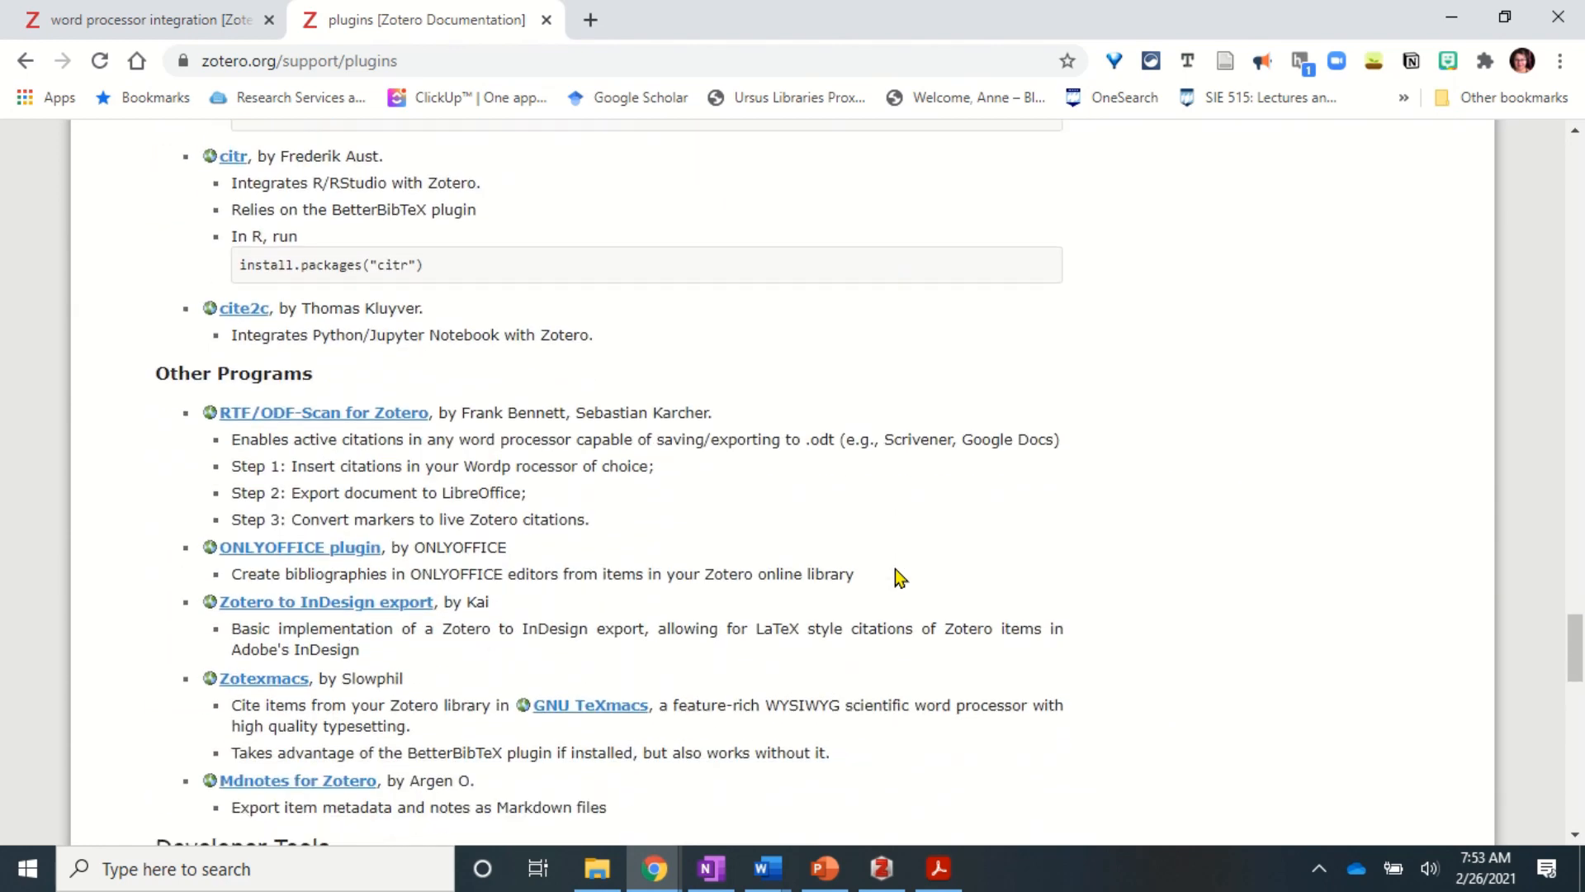
scroll(895, 568, down, 8)
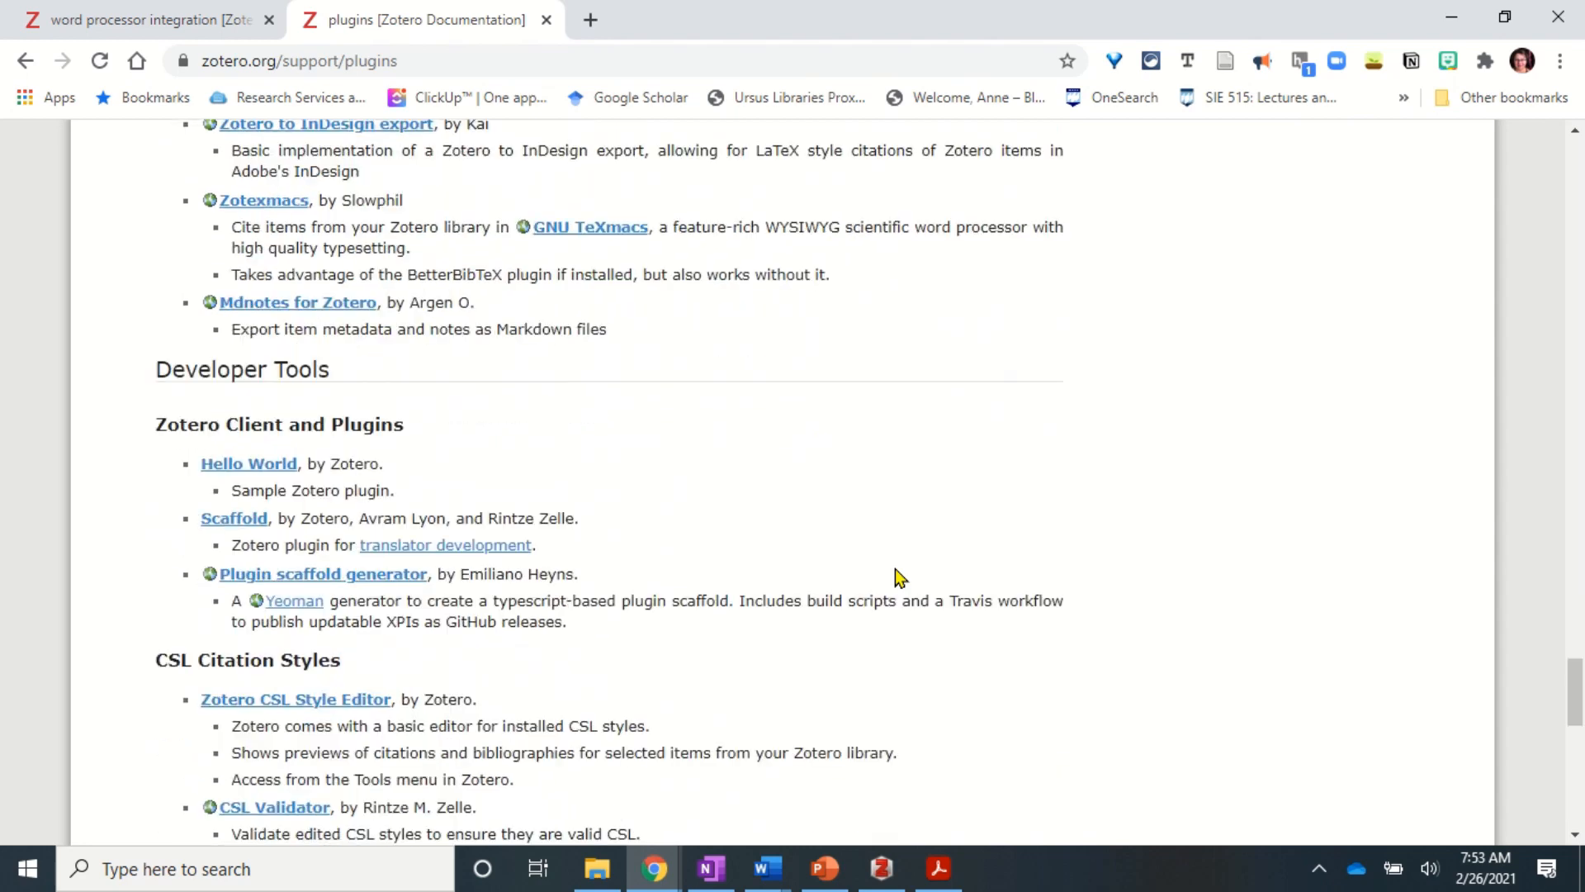
scroll(897, 570, down, 7)
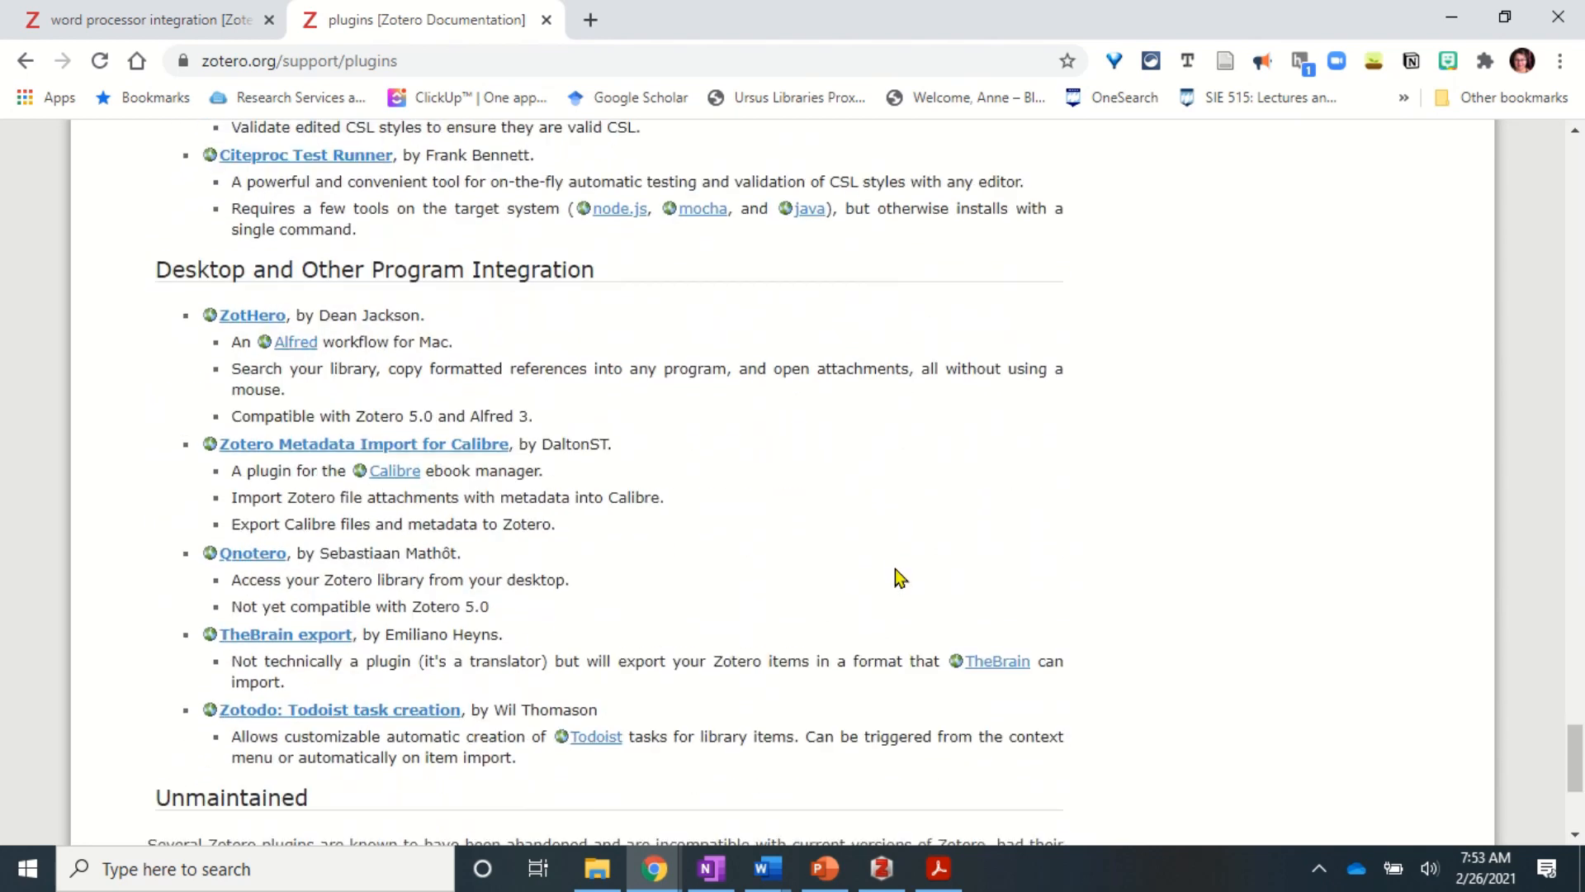
scroll(895, 568, up, 4)
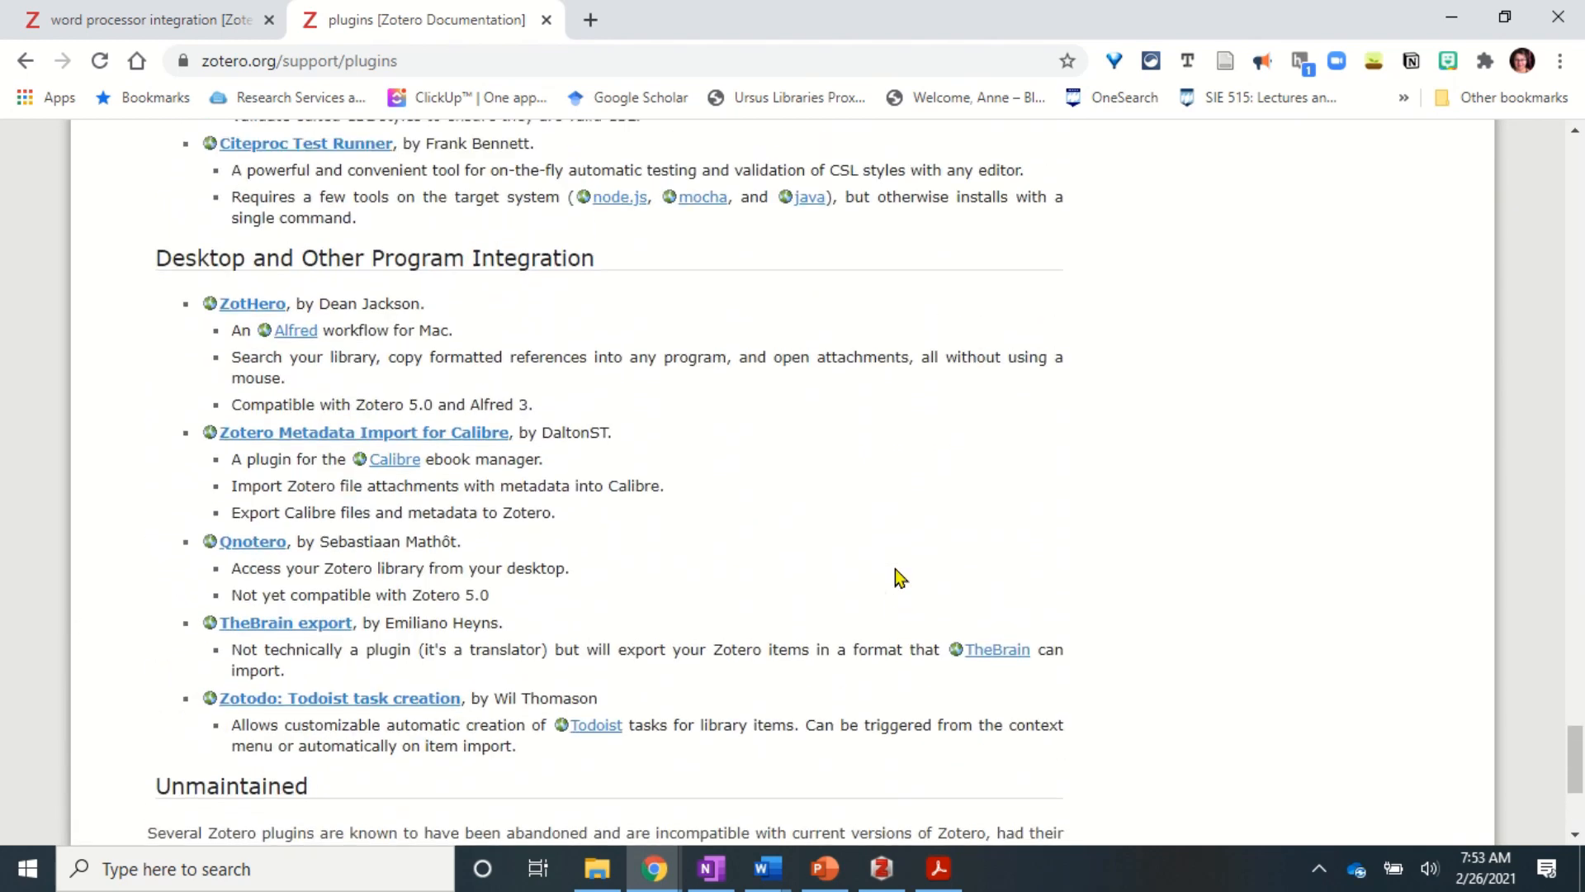
- In Zotero, look over the installed add-ons in the Add-ons Manager, then close it
click(883, 871)
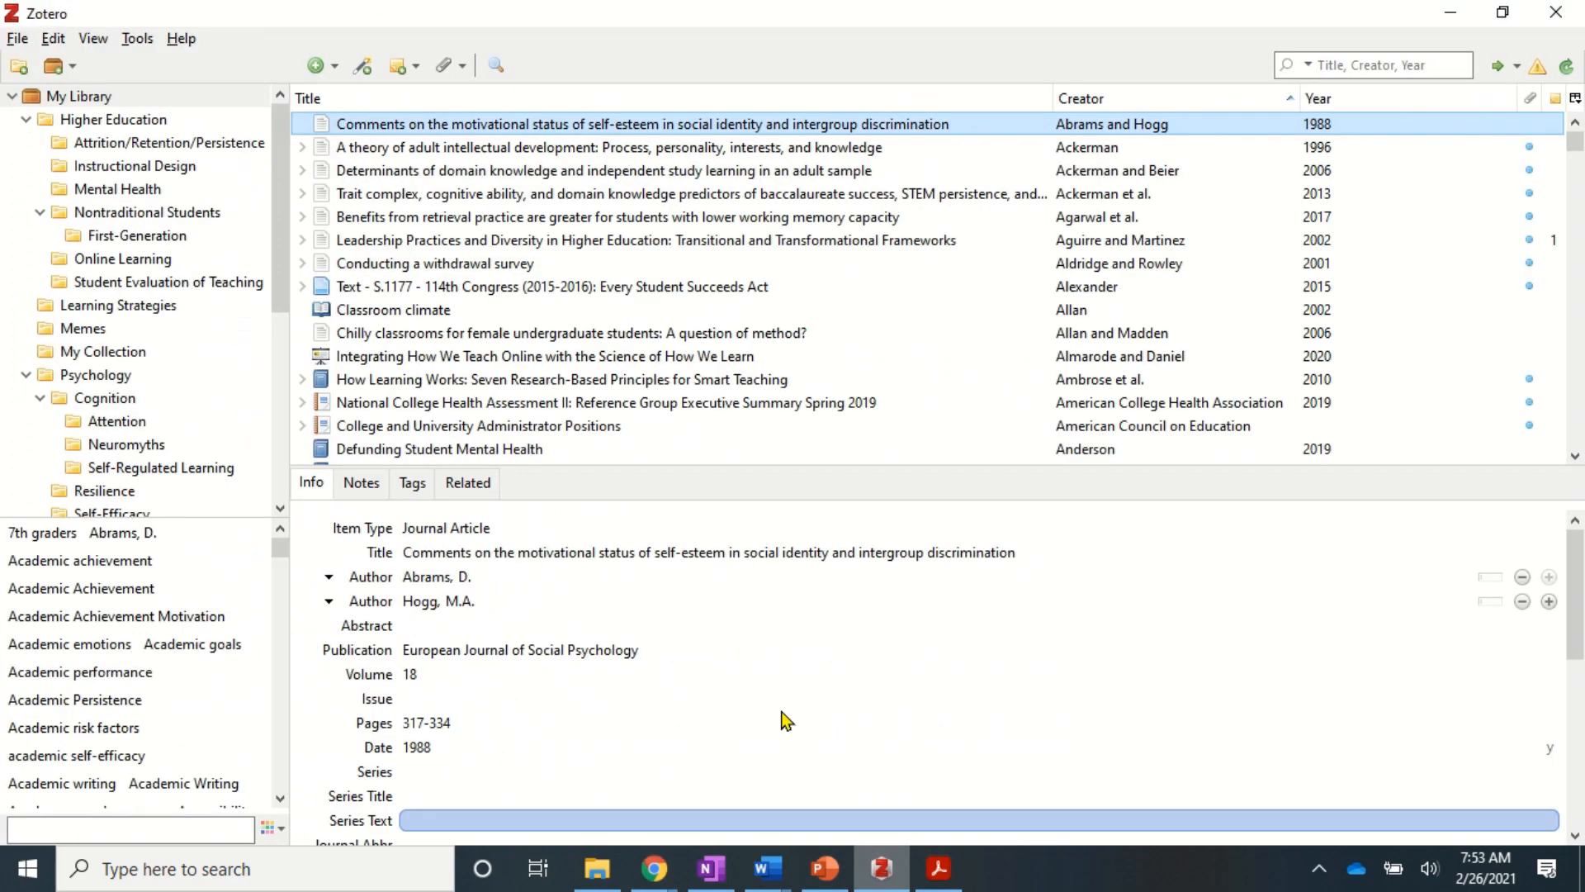
click(137, 39)
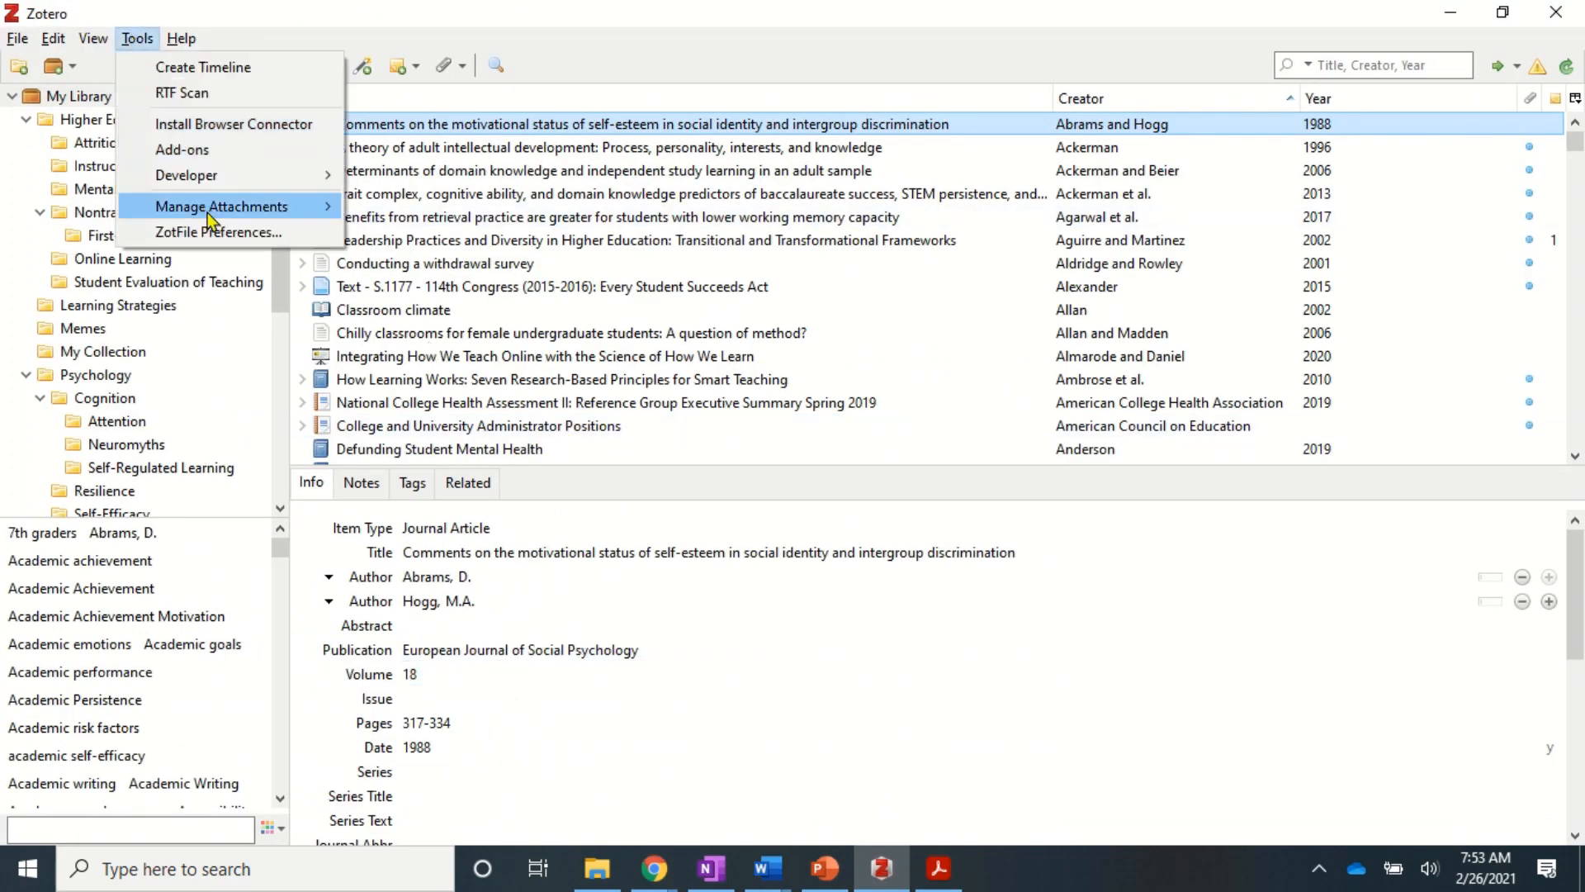
click(188, 151)
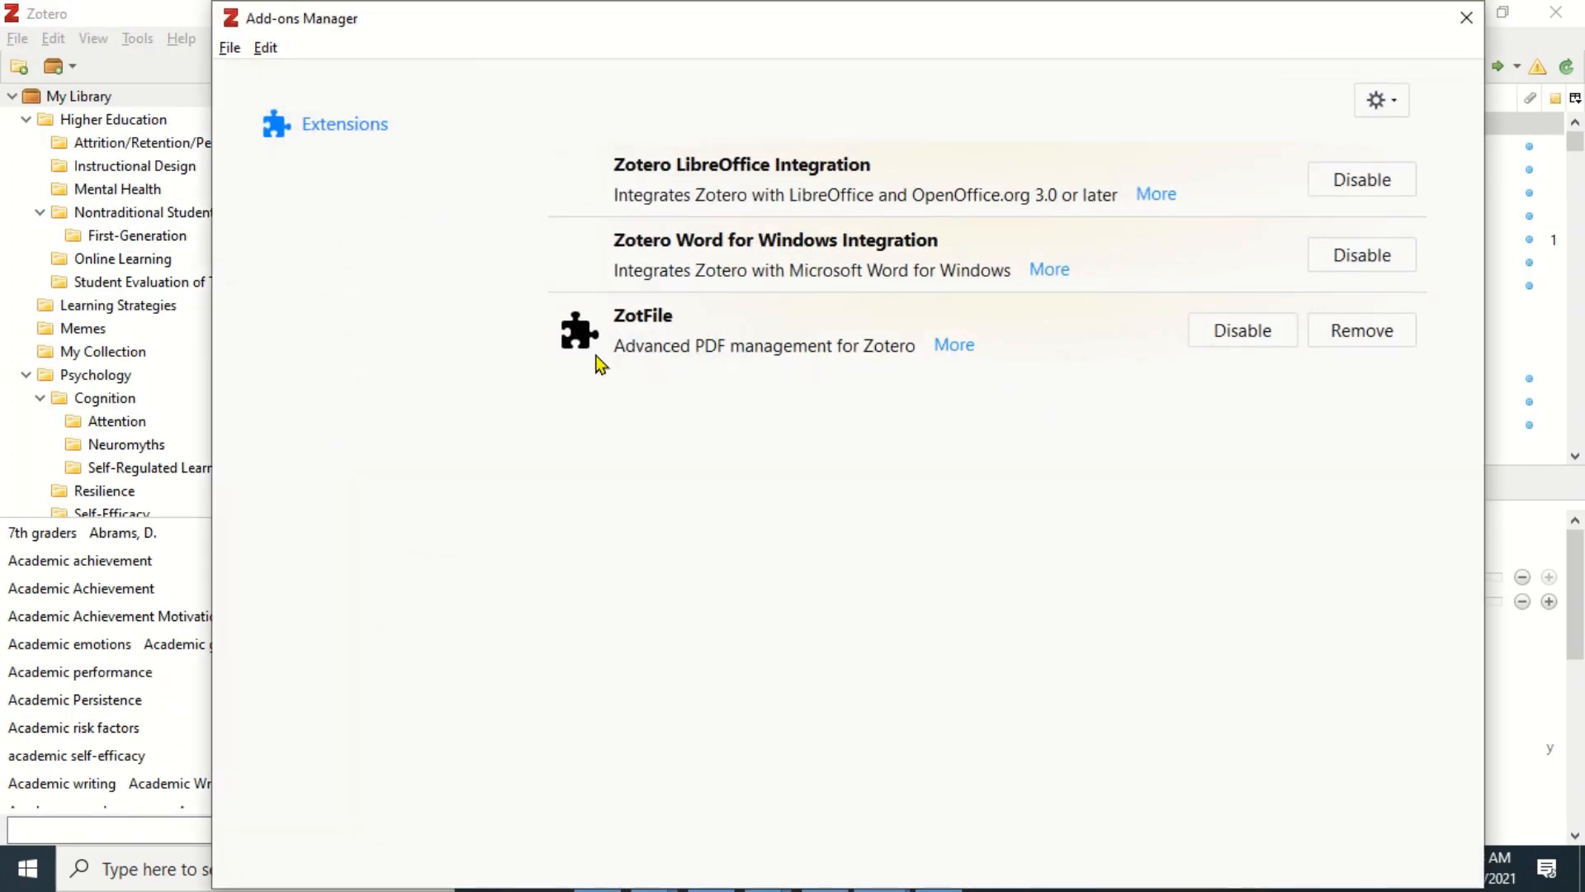
click(1467, 17)
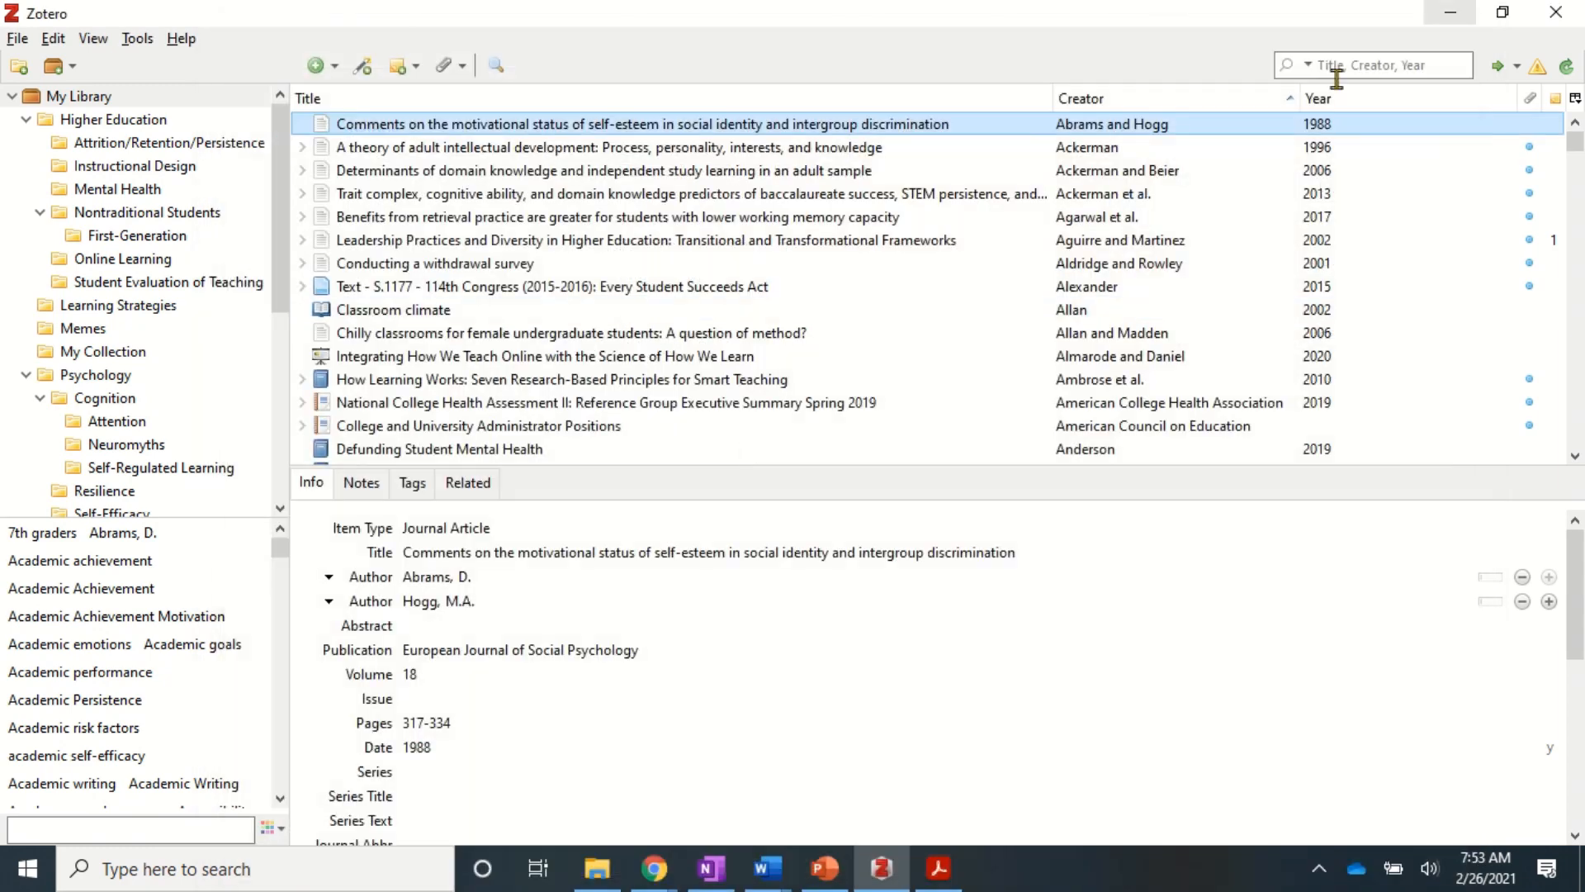
- Search the library for 'pierr' and expand the St. Pierre article to show its attachment
click(618, 605)
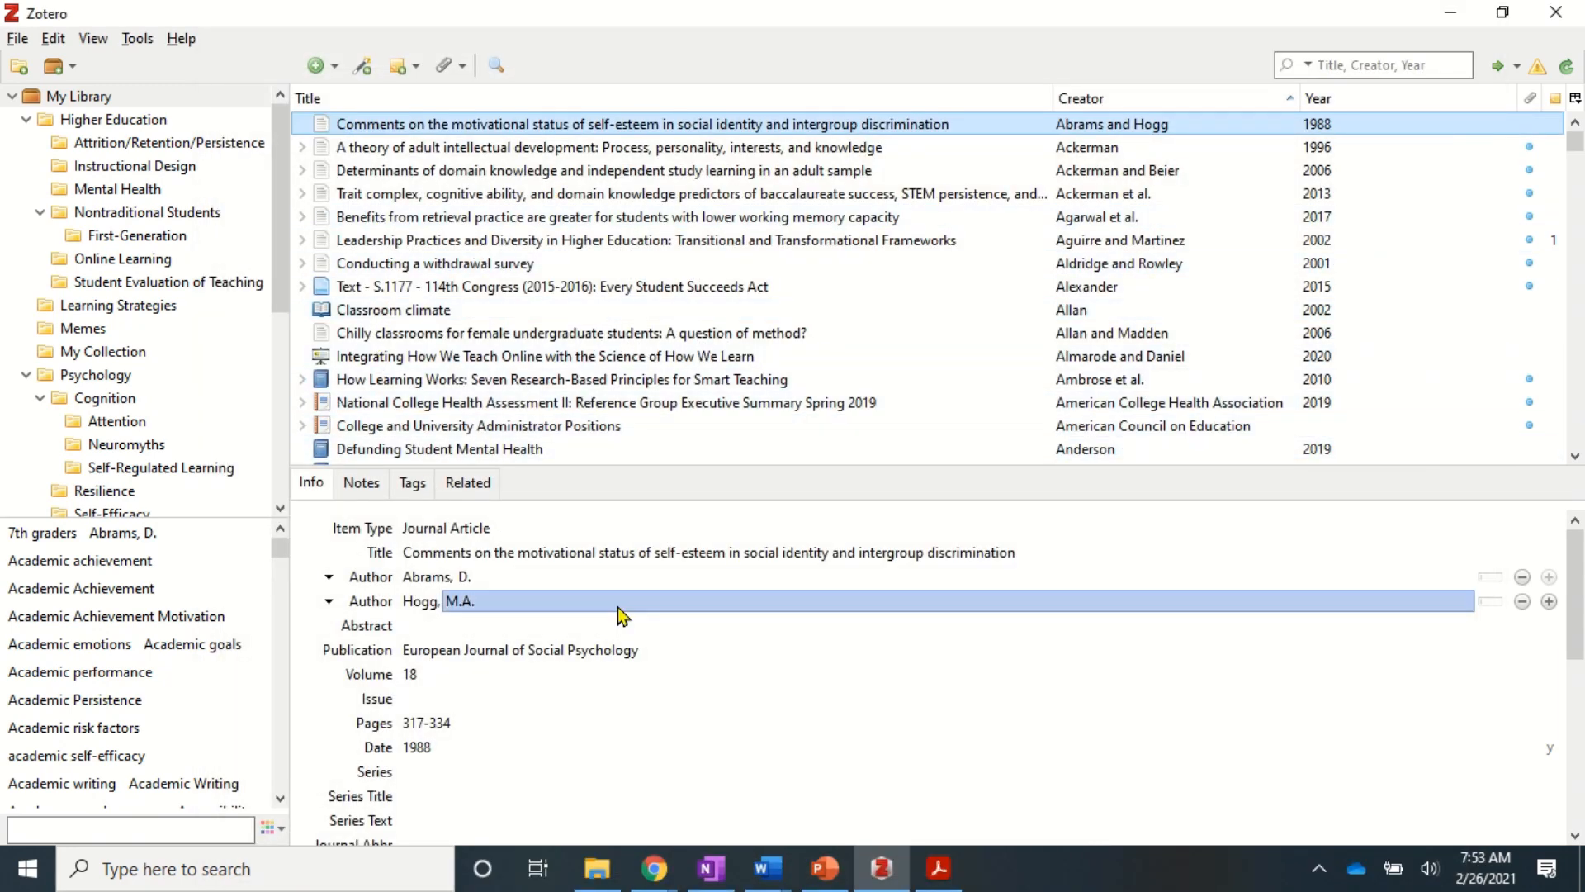
click(1369, 63)
text(pierr)
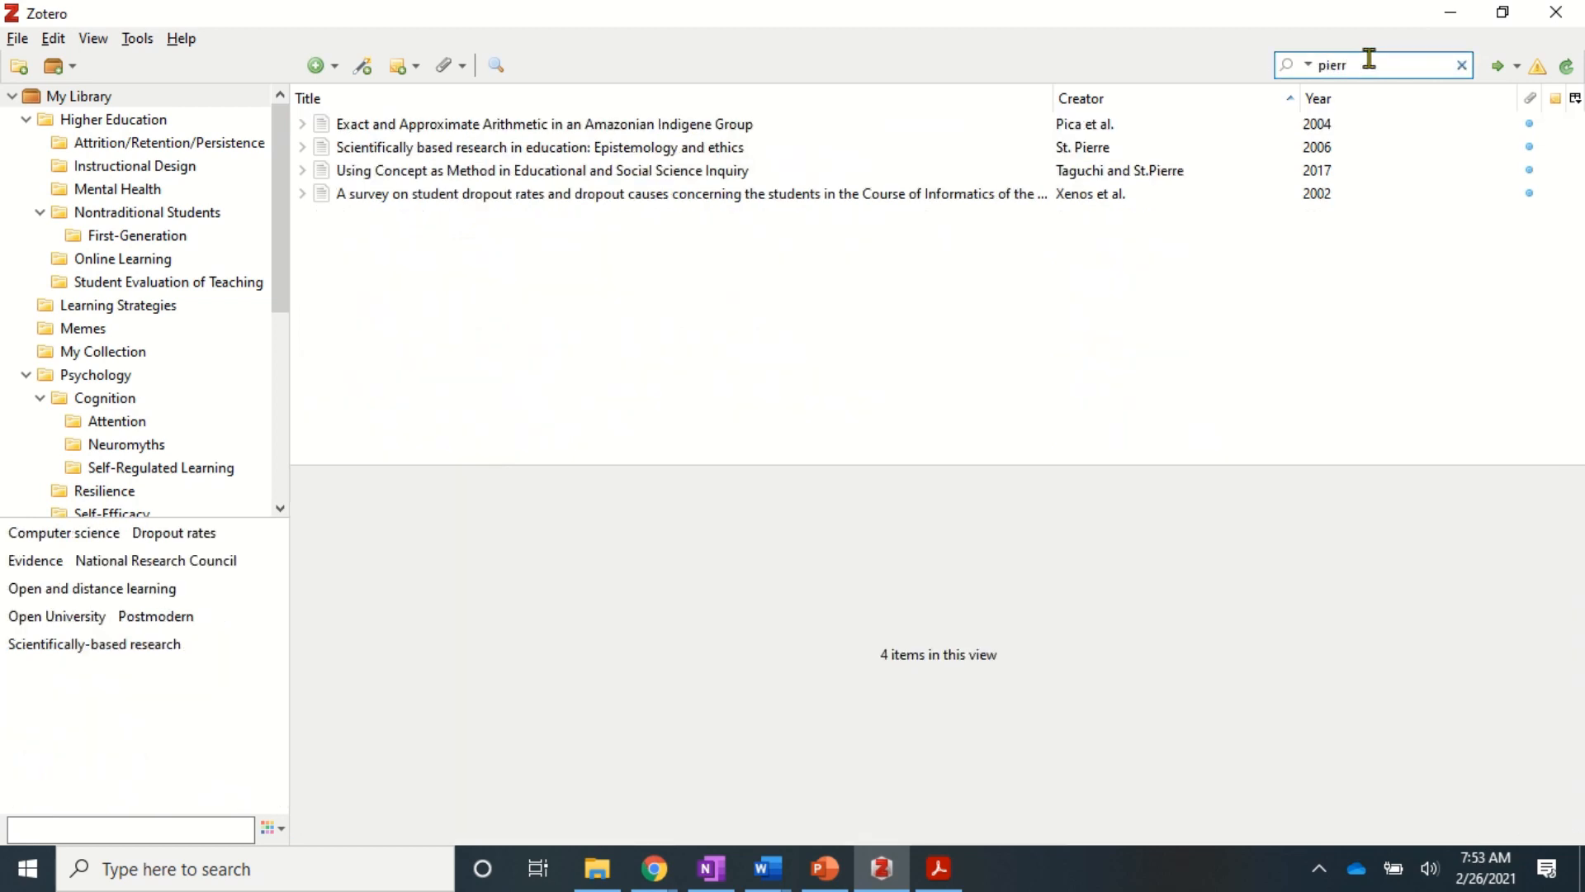
click(515, 153)
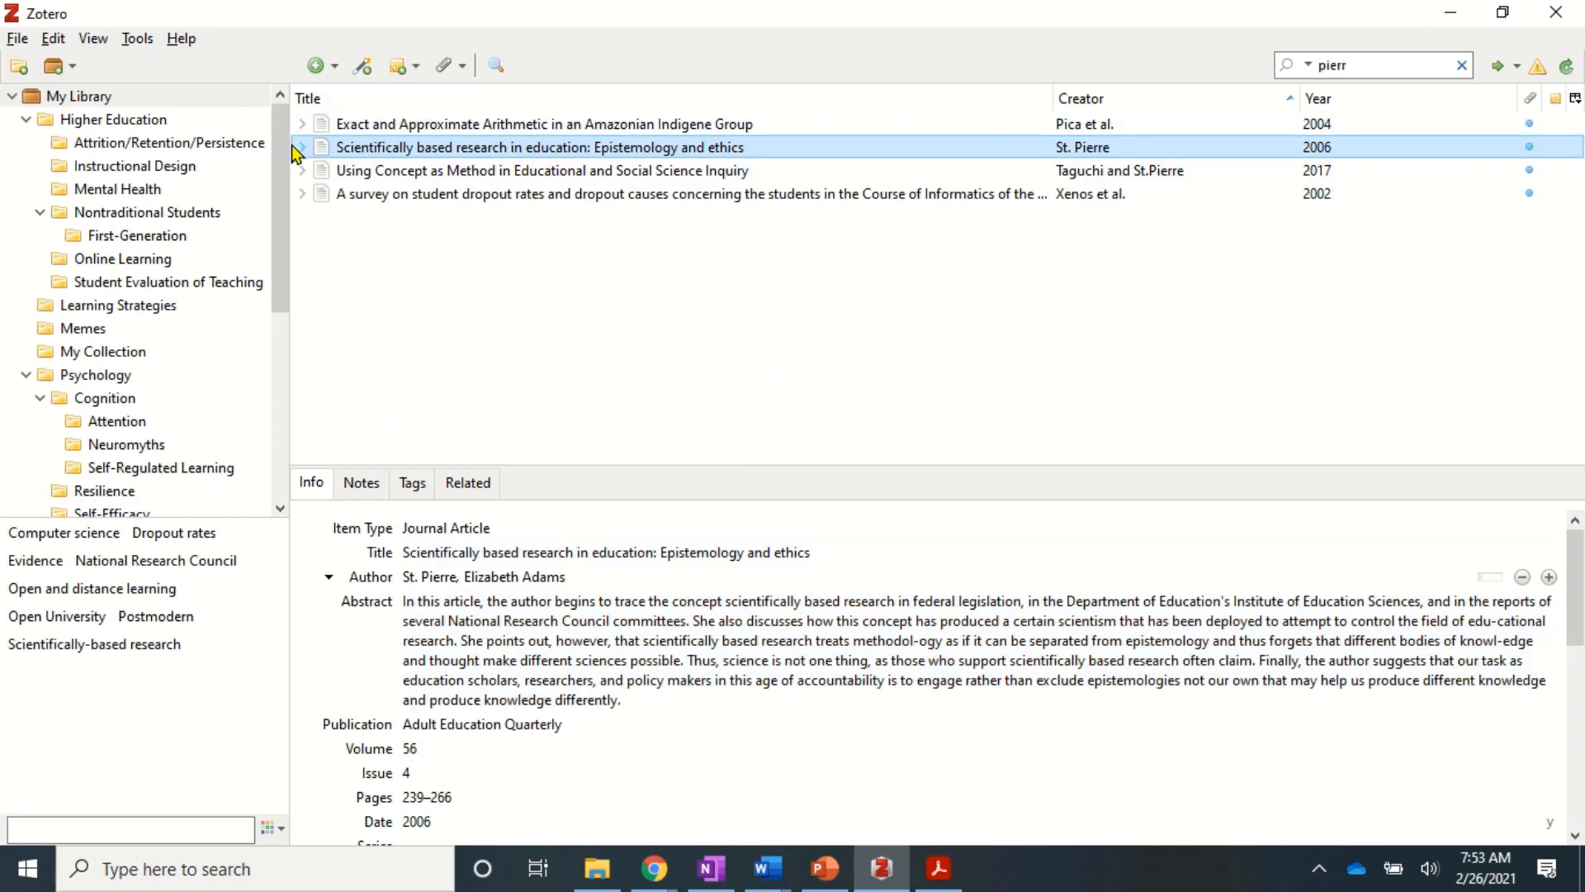
click(300, 147)
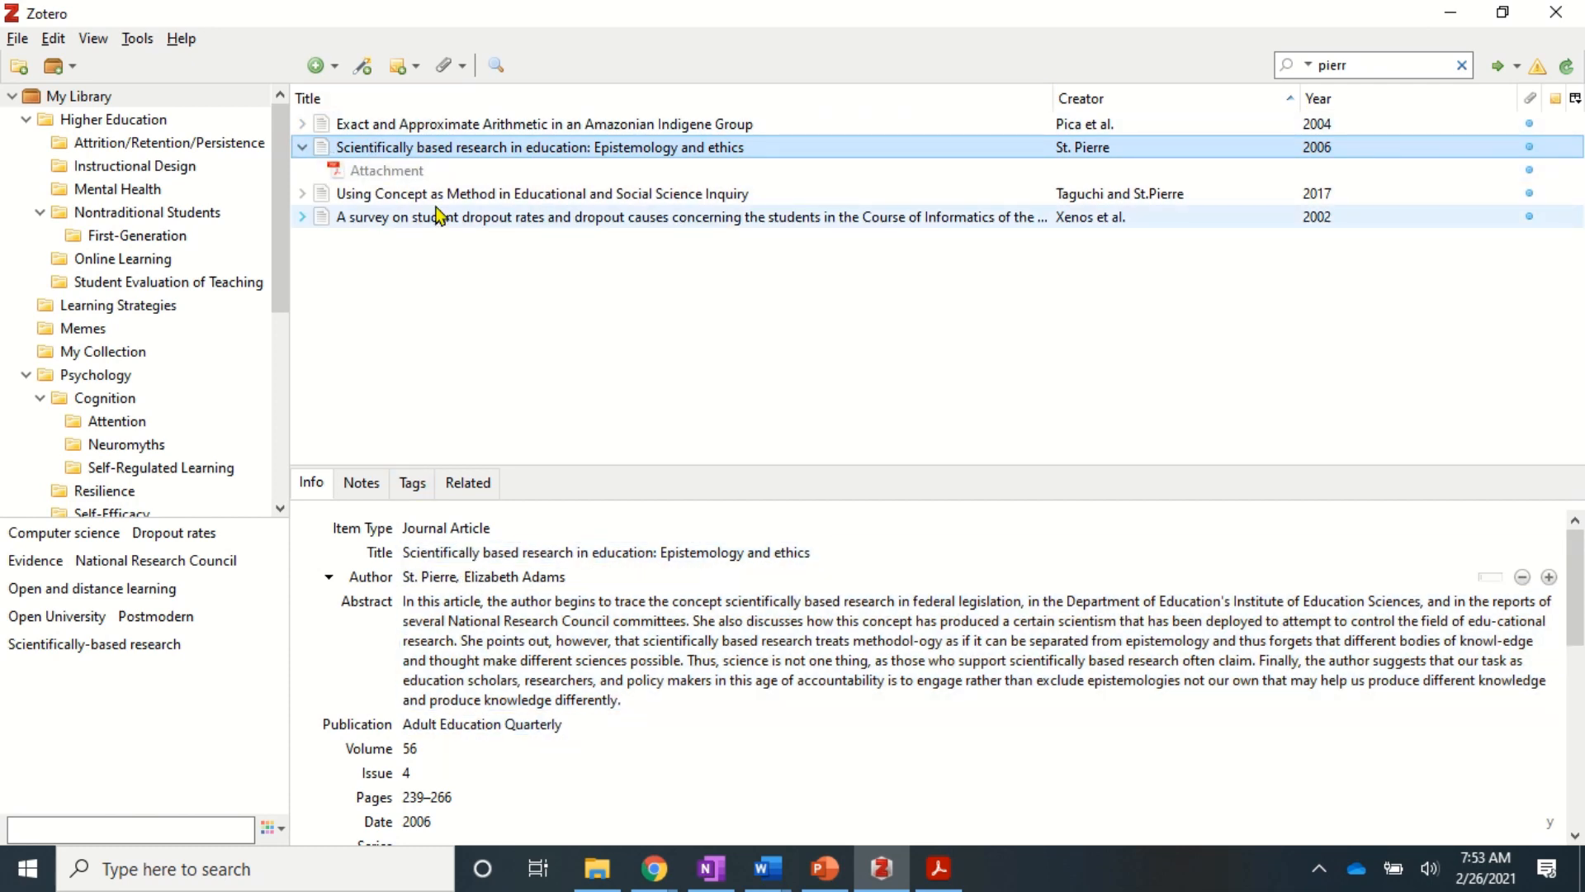
- Open the St. Pierre PDF in Acrobat Reader, read a highlight's comment, then return to Zotero
double_click(382, 171)
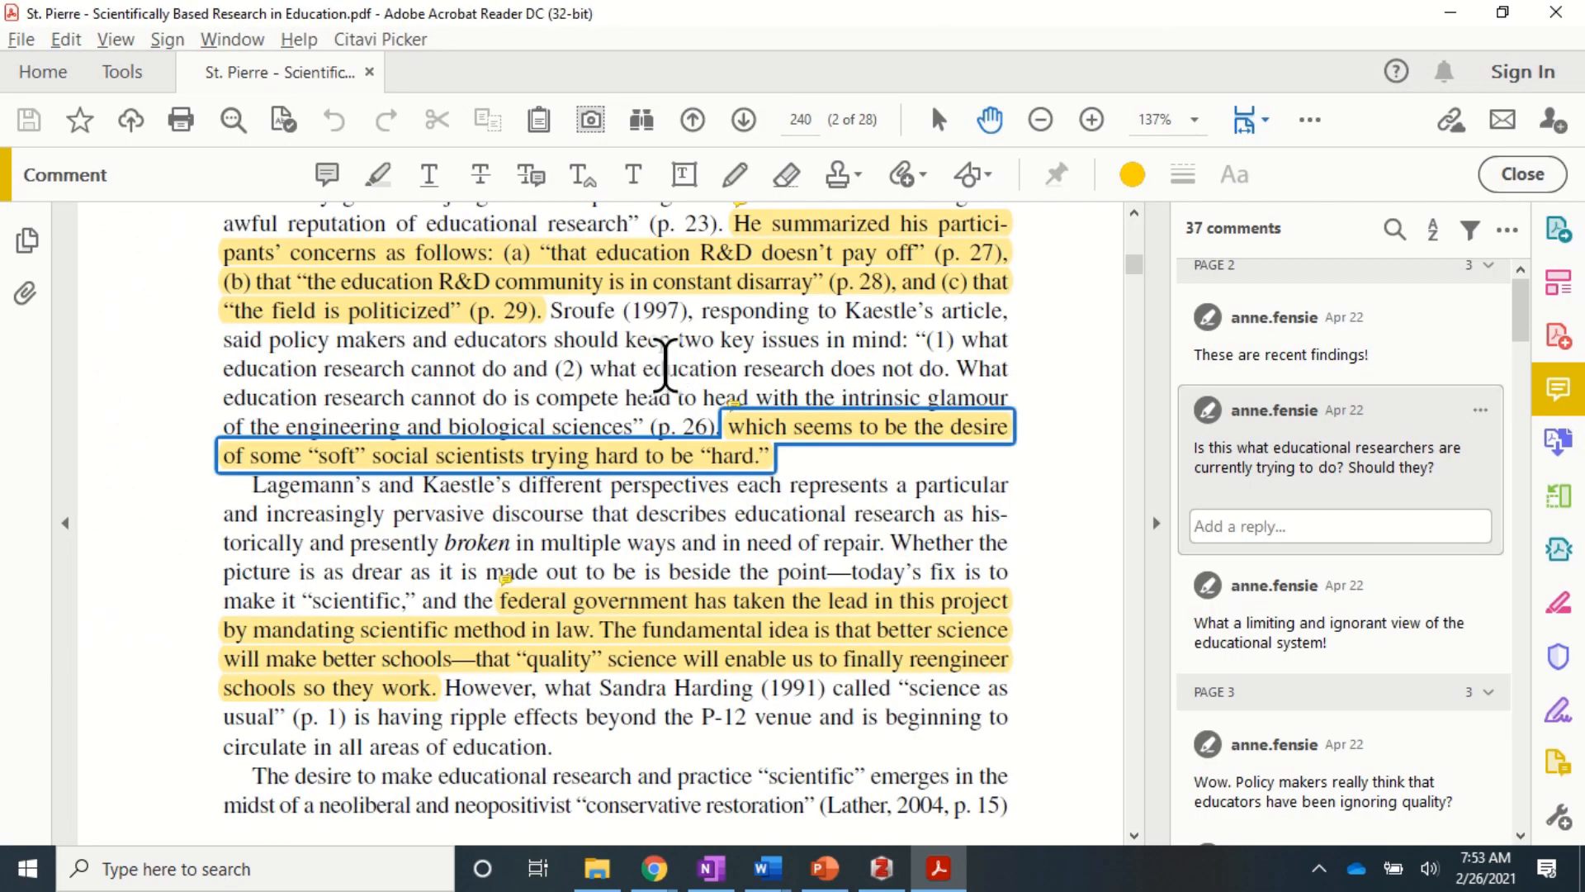
mouse_move(661, 457)
scroll(662, 463, up, 3)
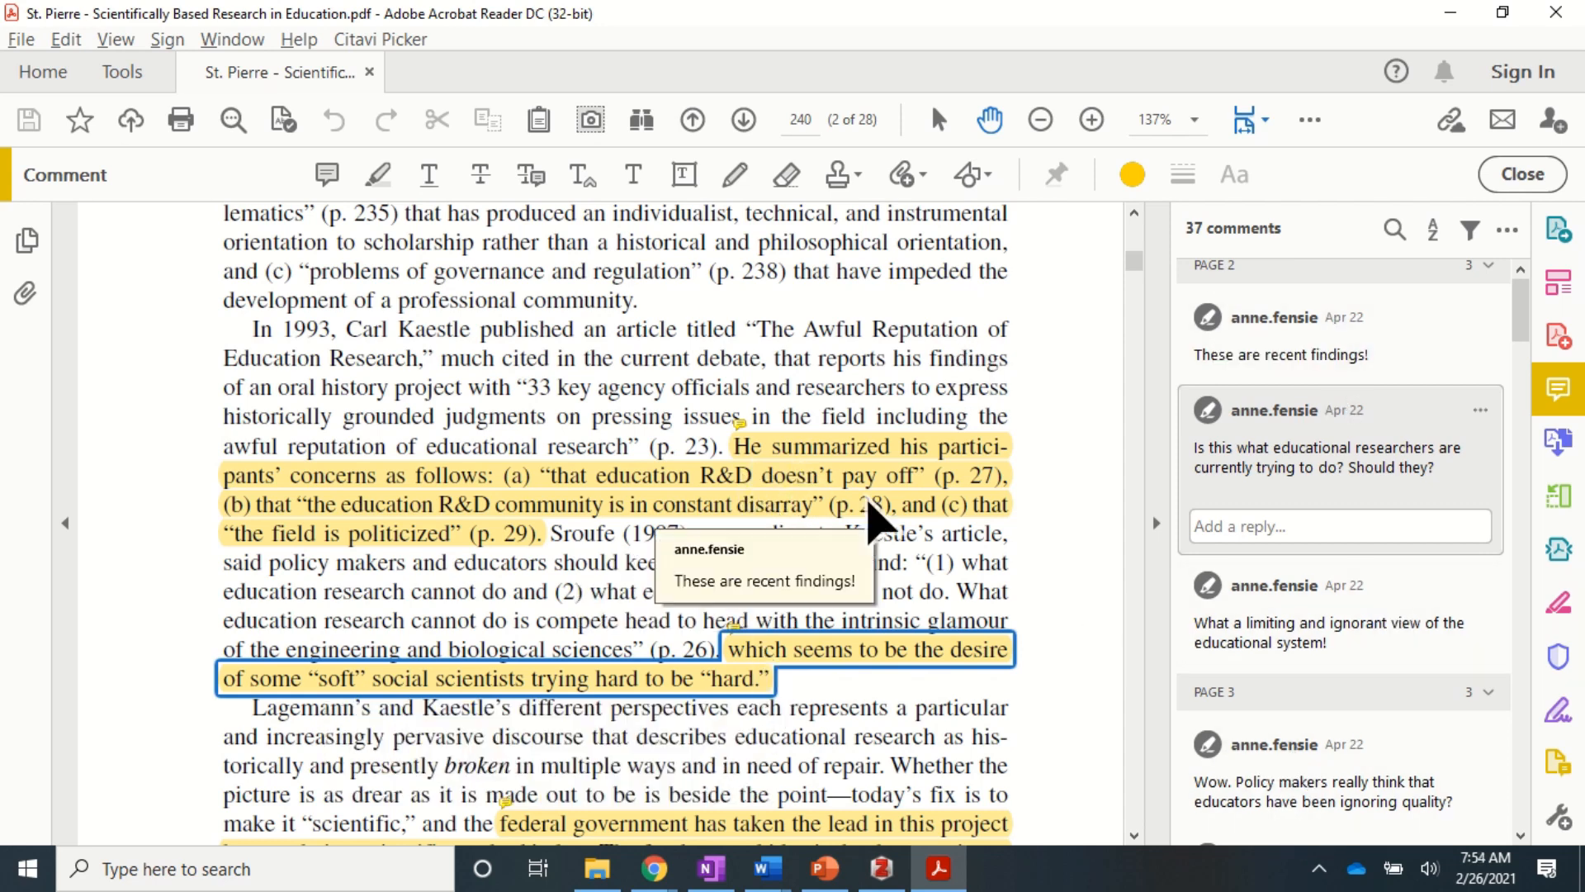
key(alt+Tab)
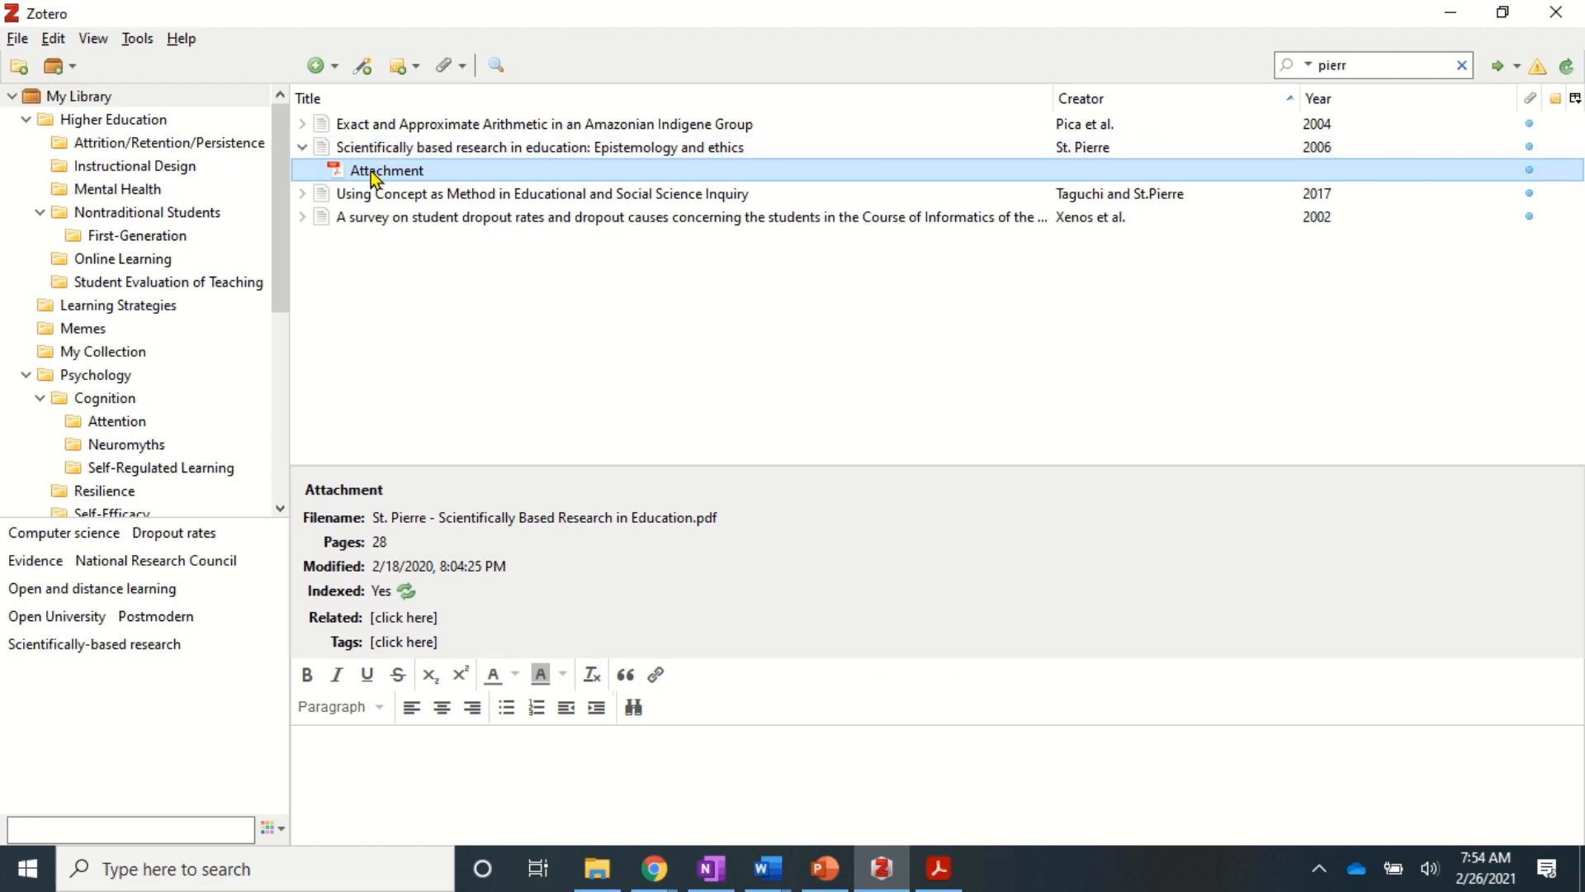
- Extract the attachment's annotations into a note and scroll through its quotes and page-referenced comments
right_click(374, 177)
mouse_move(617, 437)
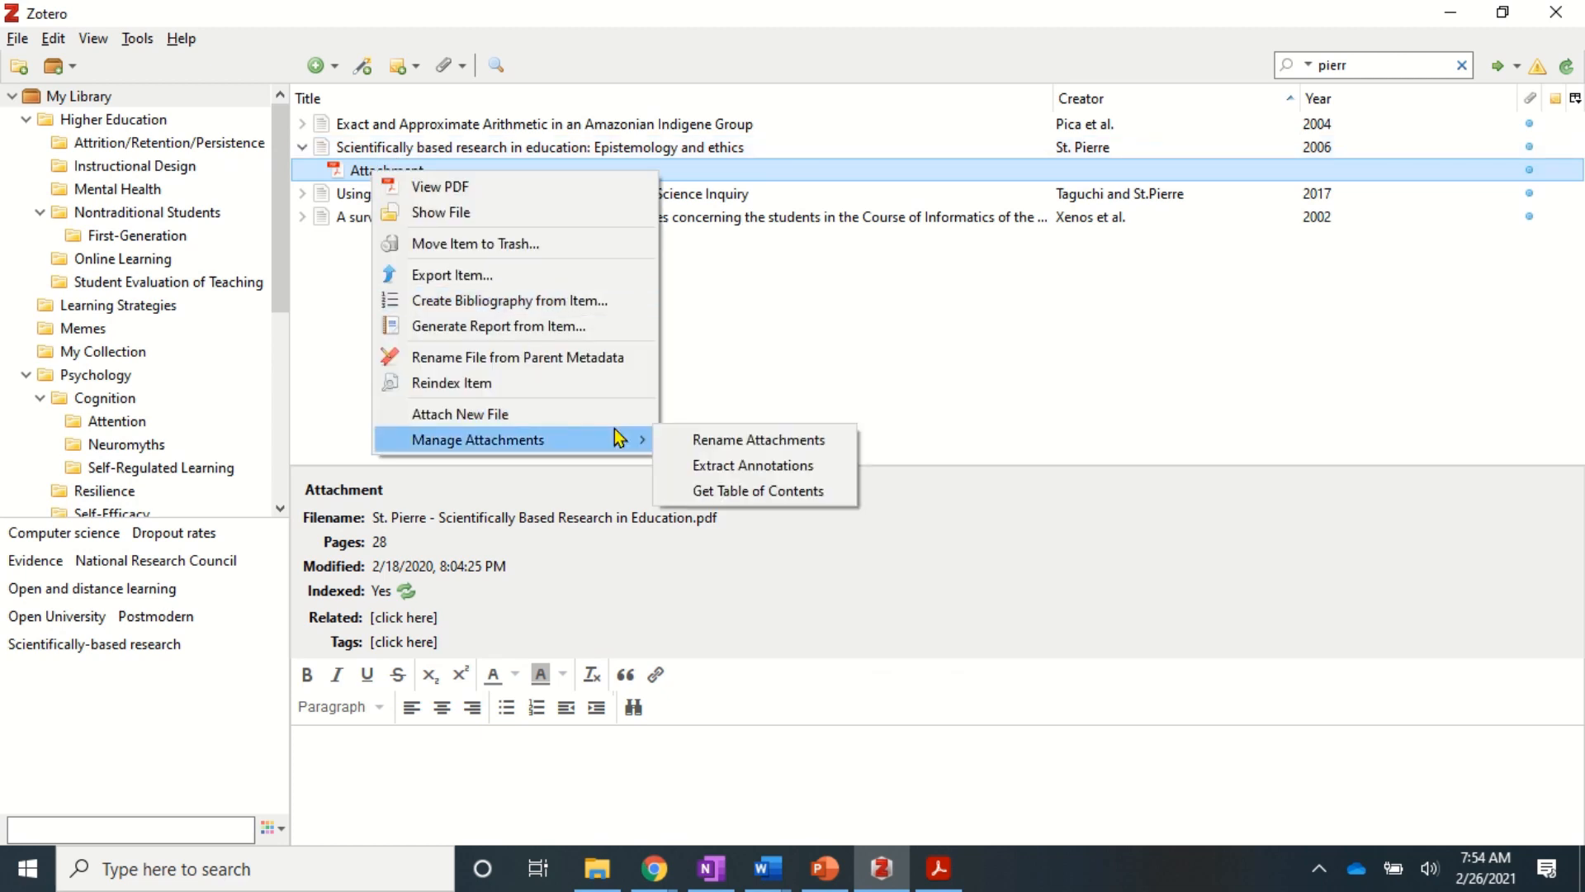
click(782, 467)
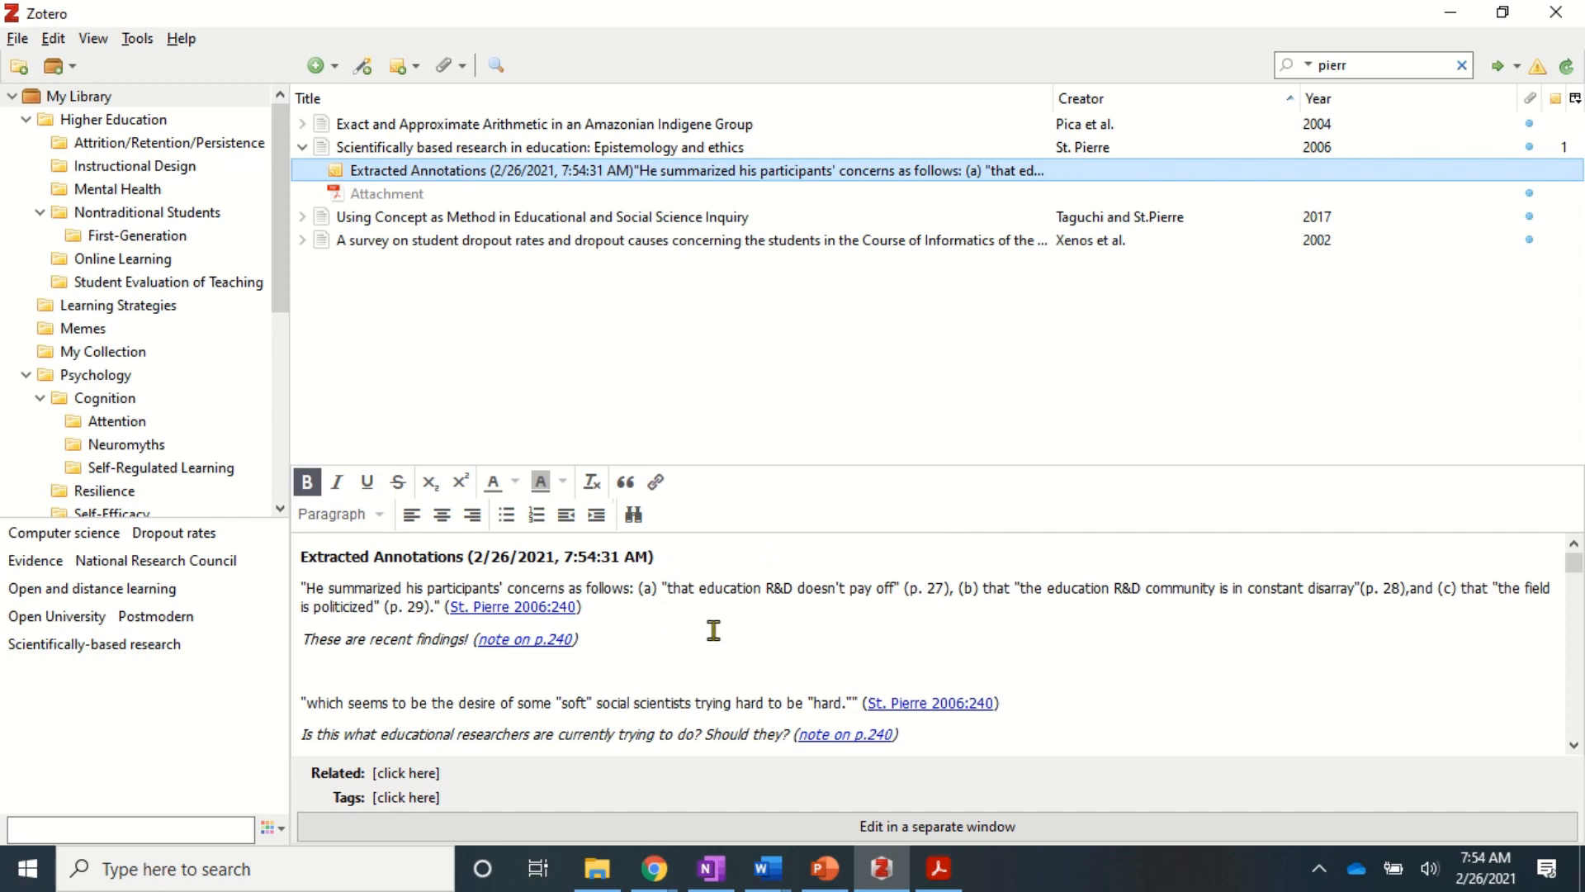
scroll(713, 630, down, 10)
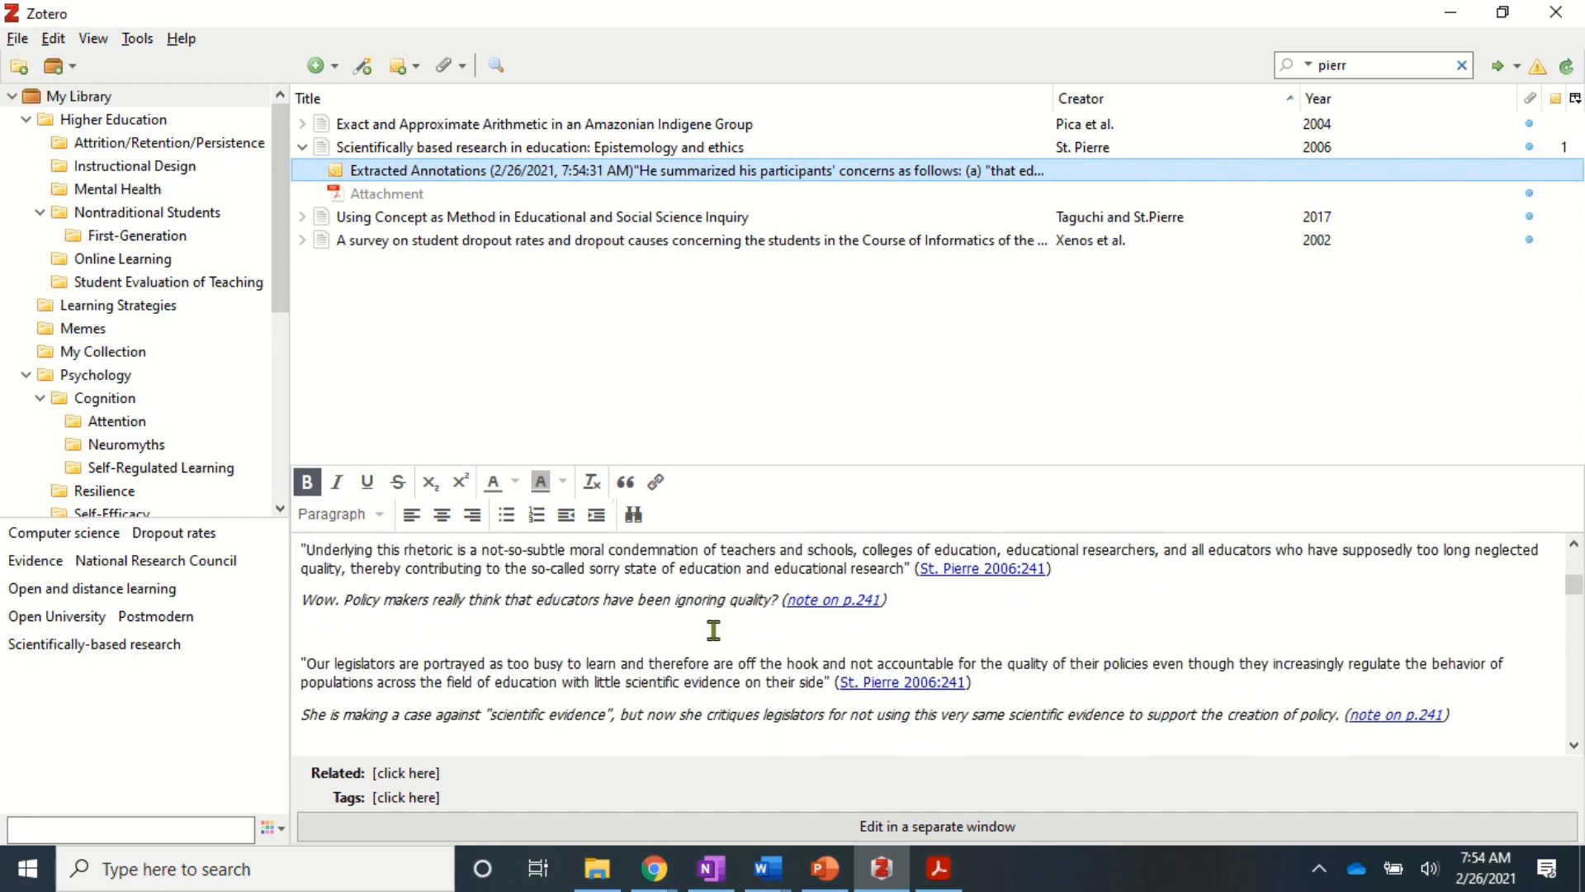
scroll(713, 630, down, 10)
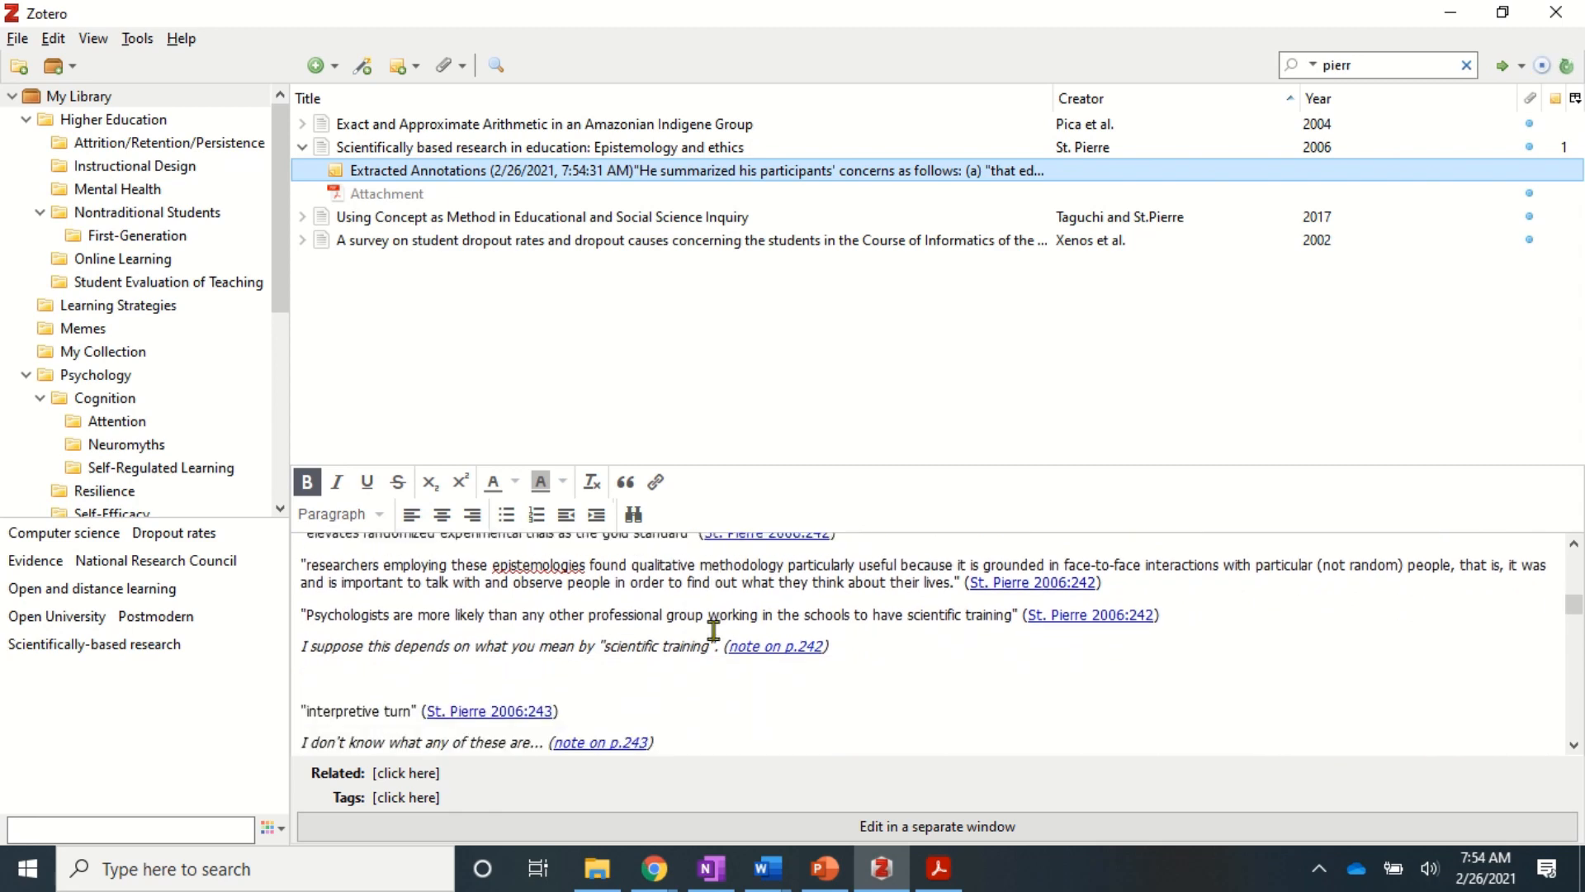
scroll(713, 630, down, 10)
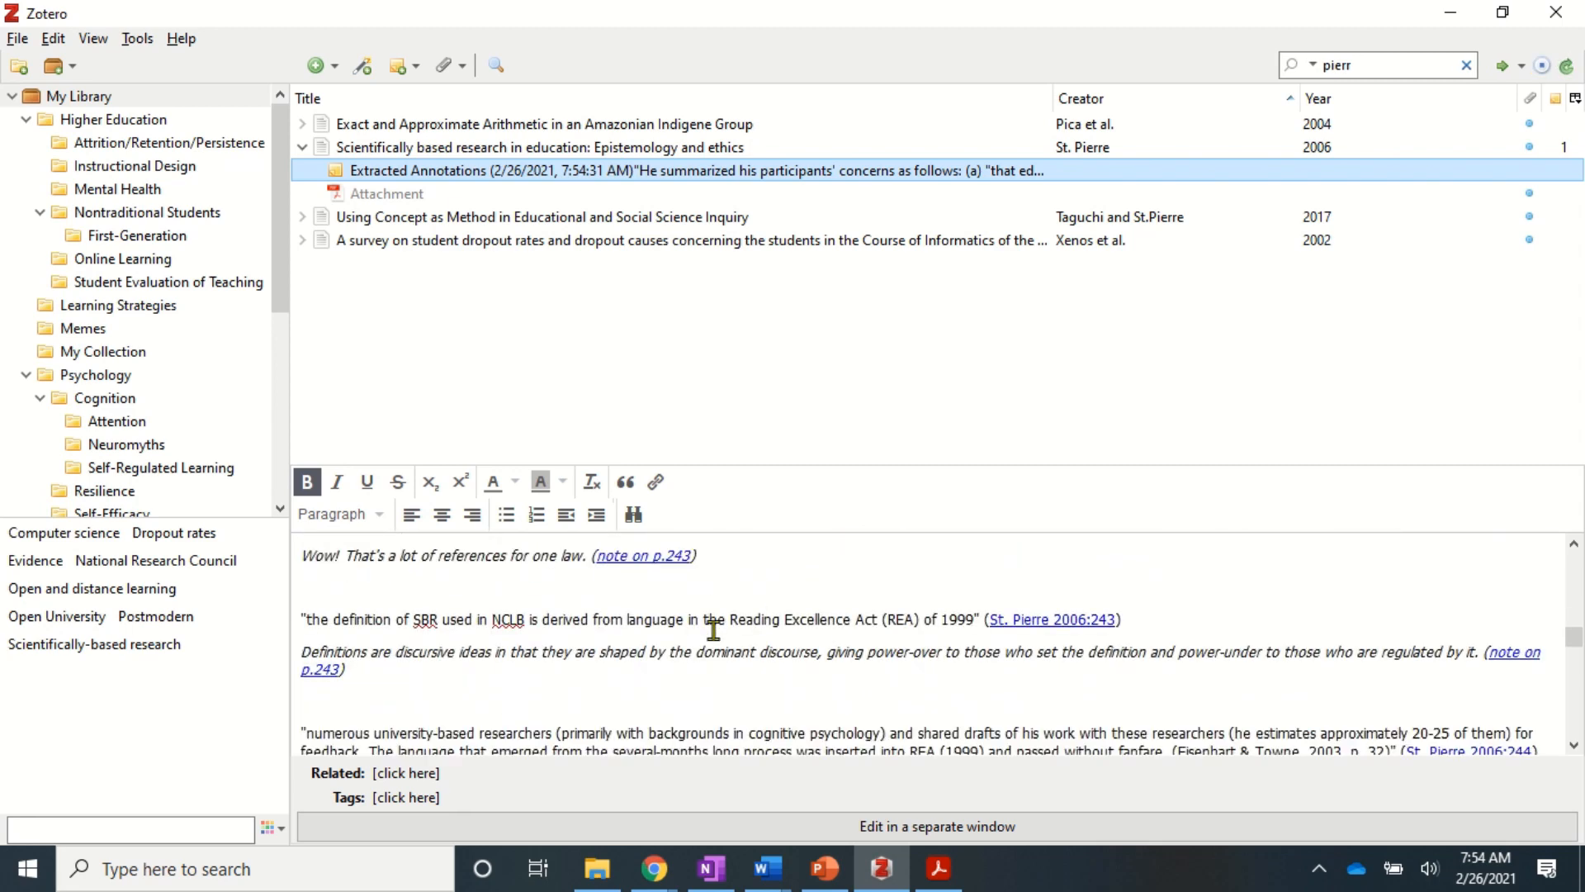
scroll(714, 630, down, 10)
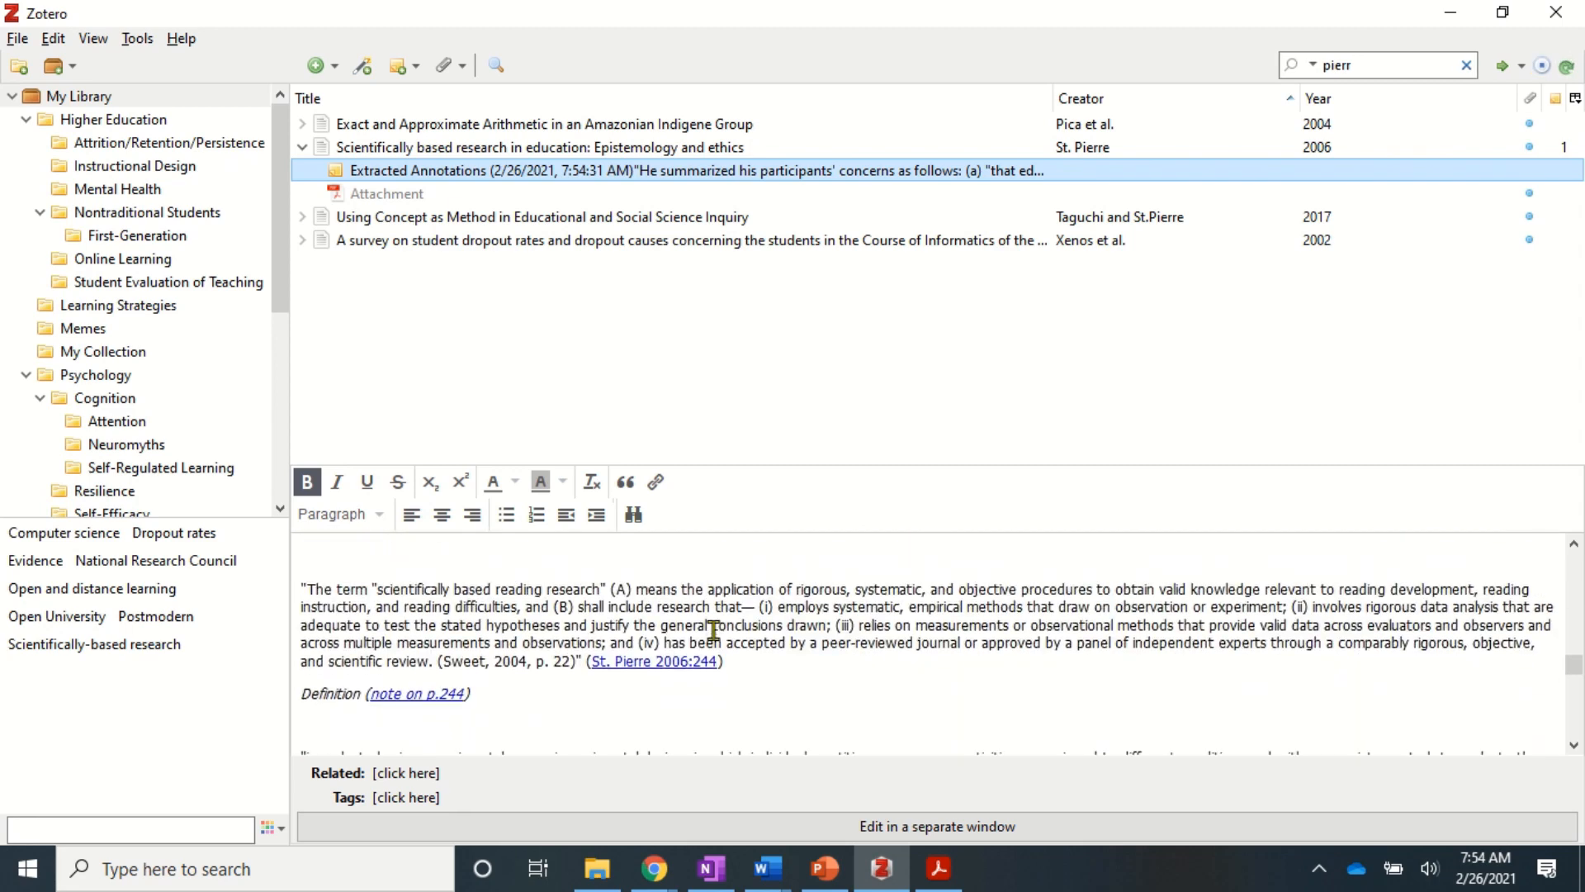
scroll(714, 630, down, 4)
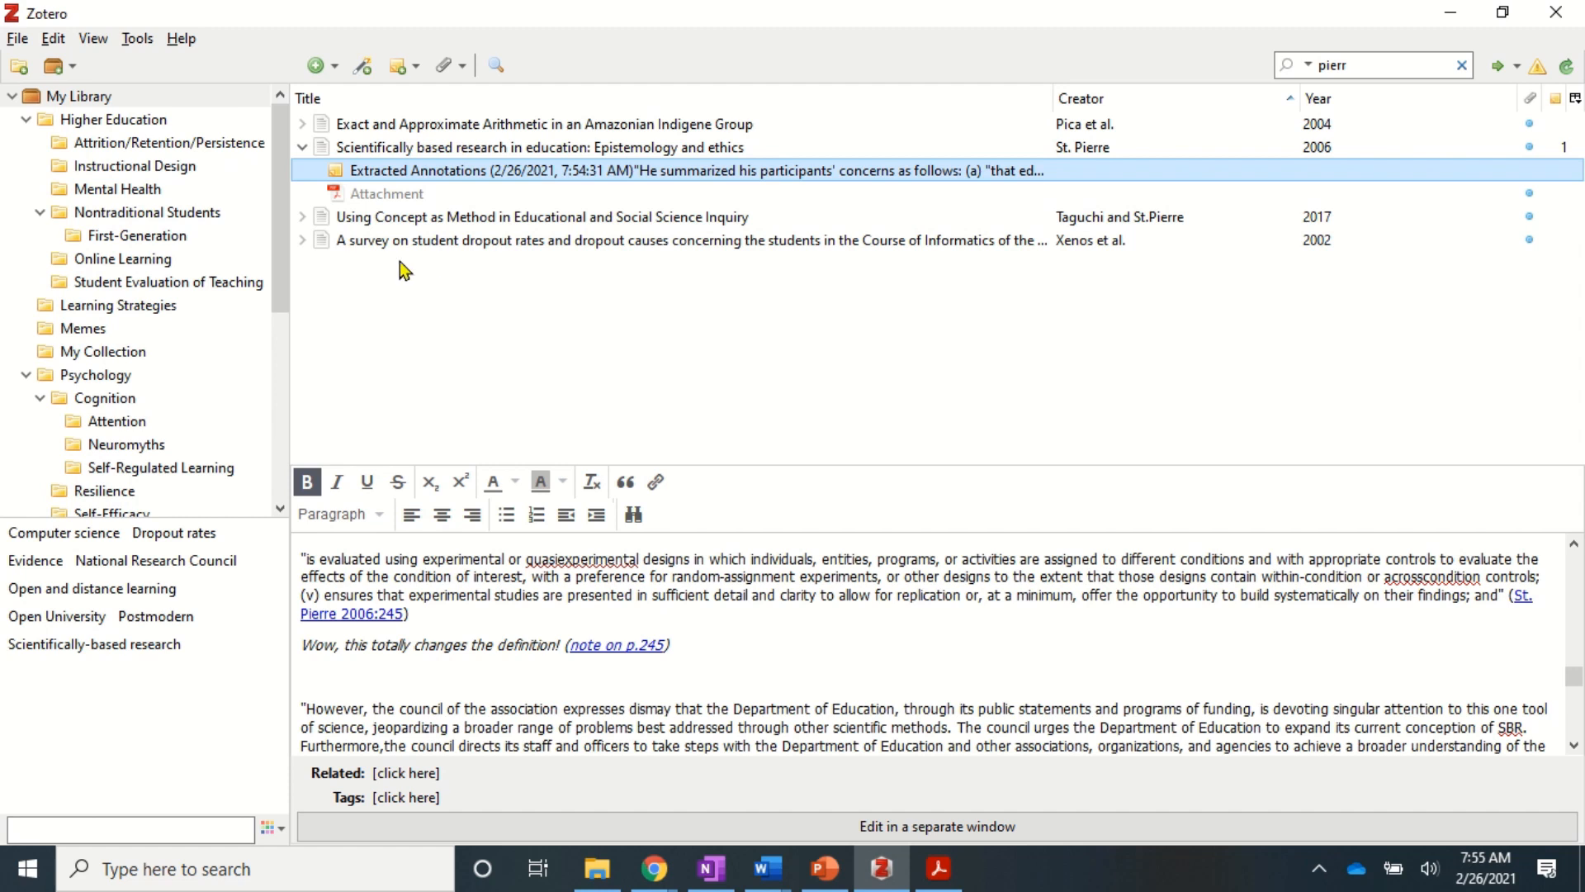
click(88, 97)
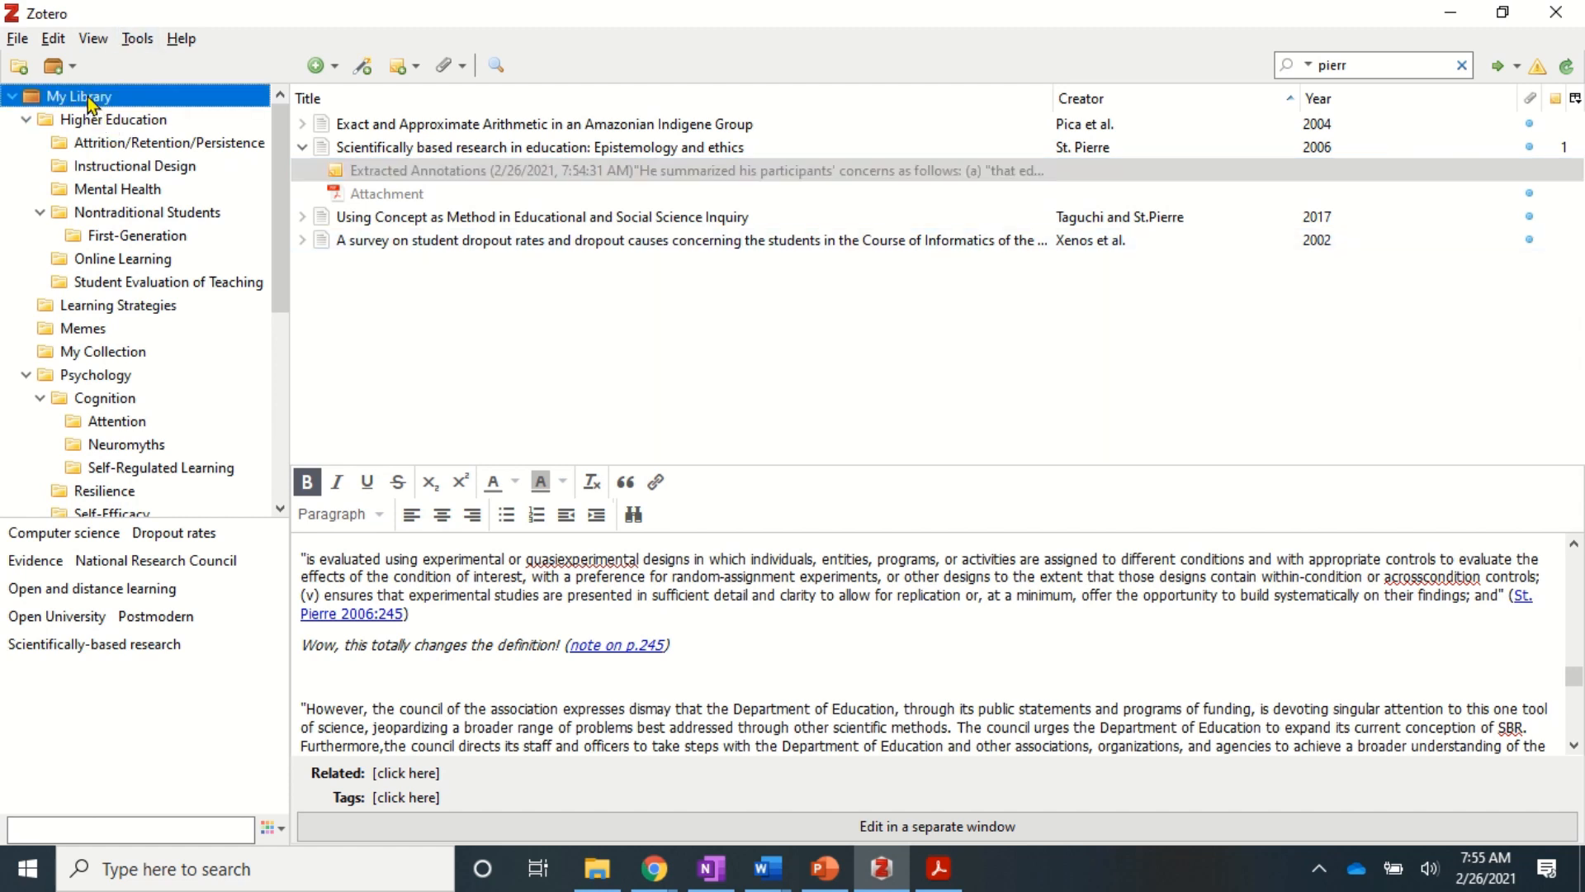
- Clear the search, select Cognition, and create its timeline, panning back to earlier dates
click(1463, 65)
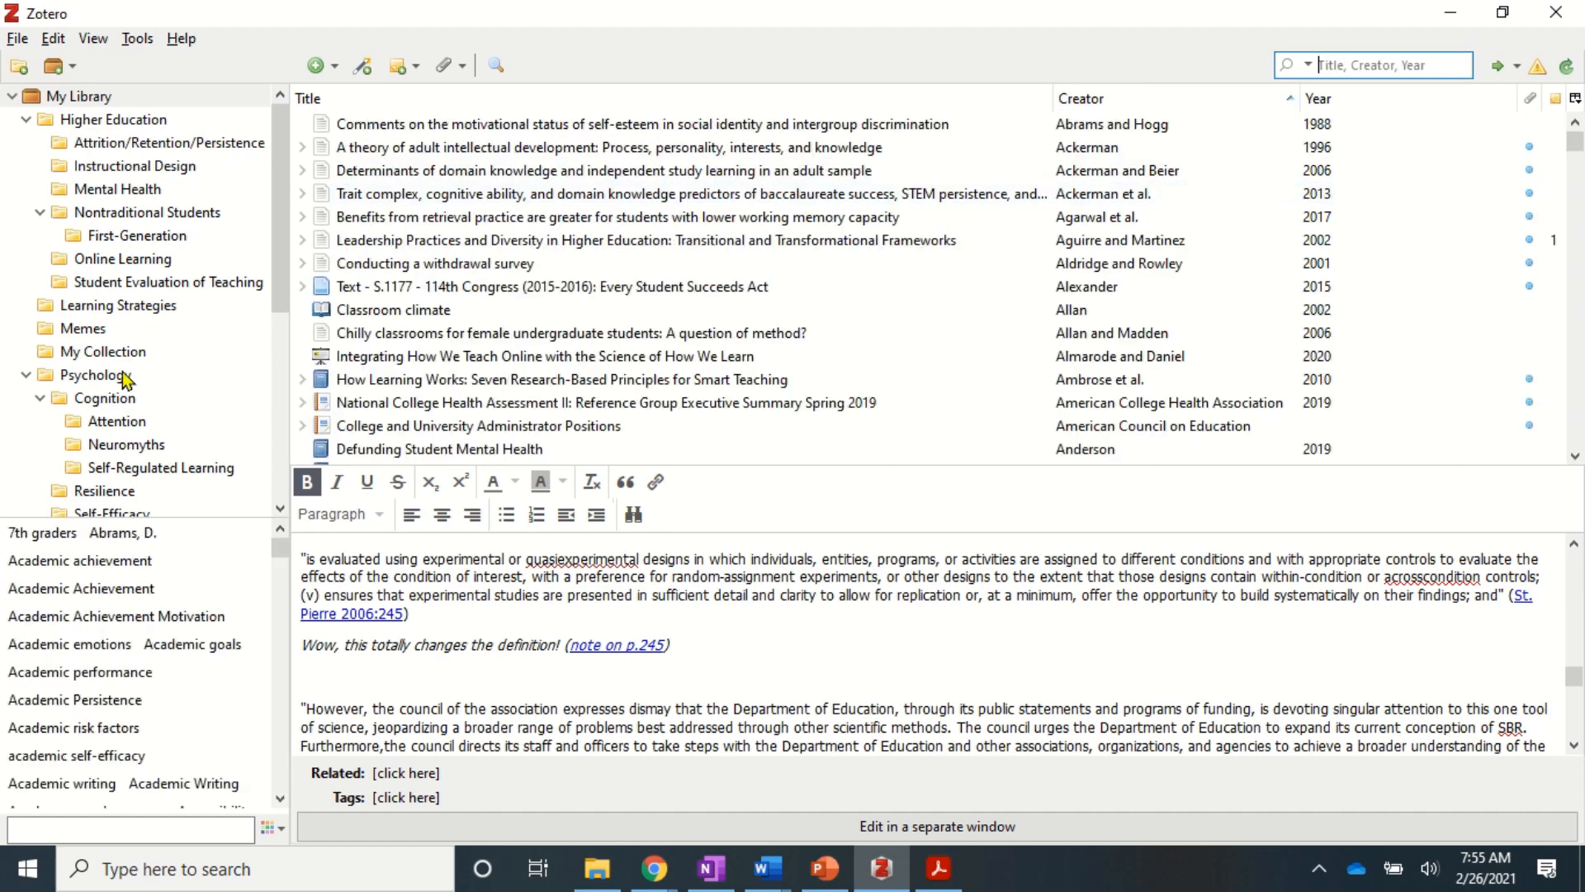
click(102, 398)
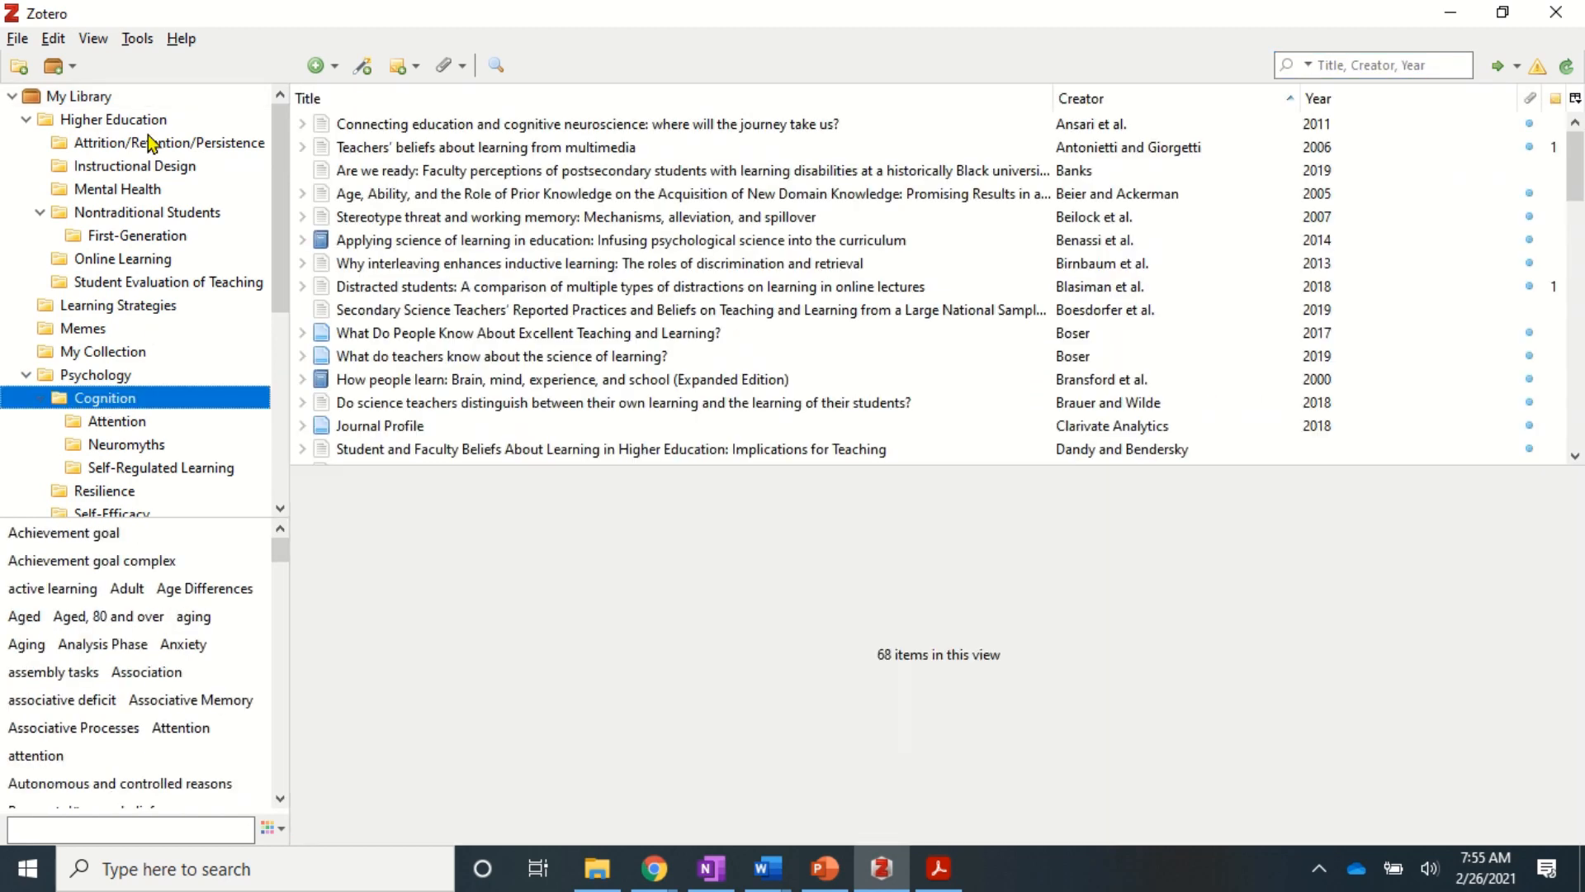
click(130, 39)
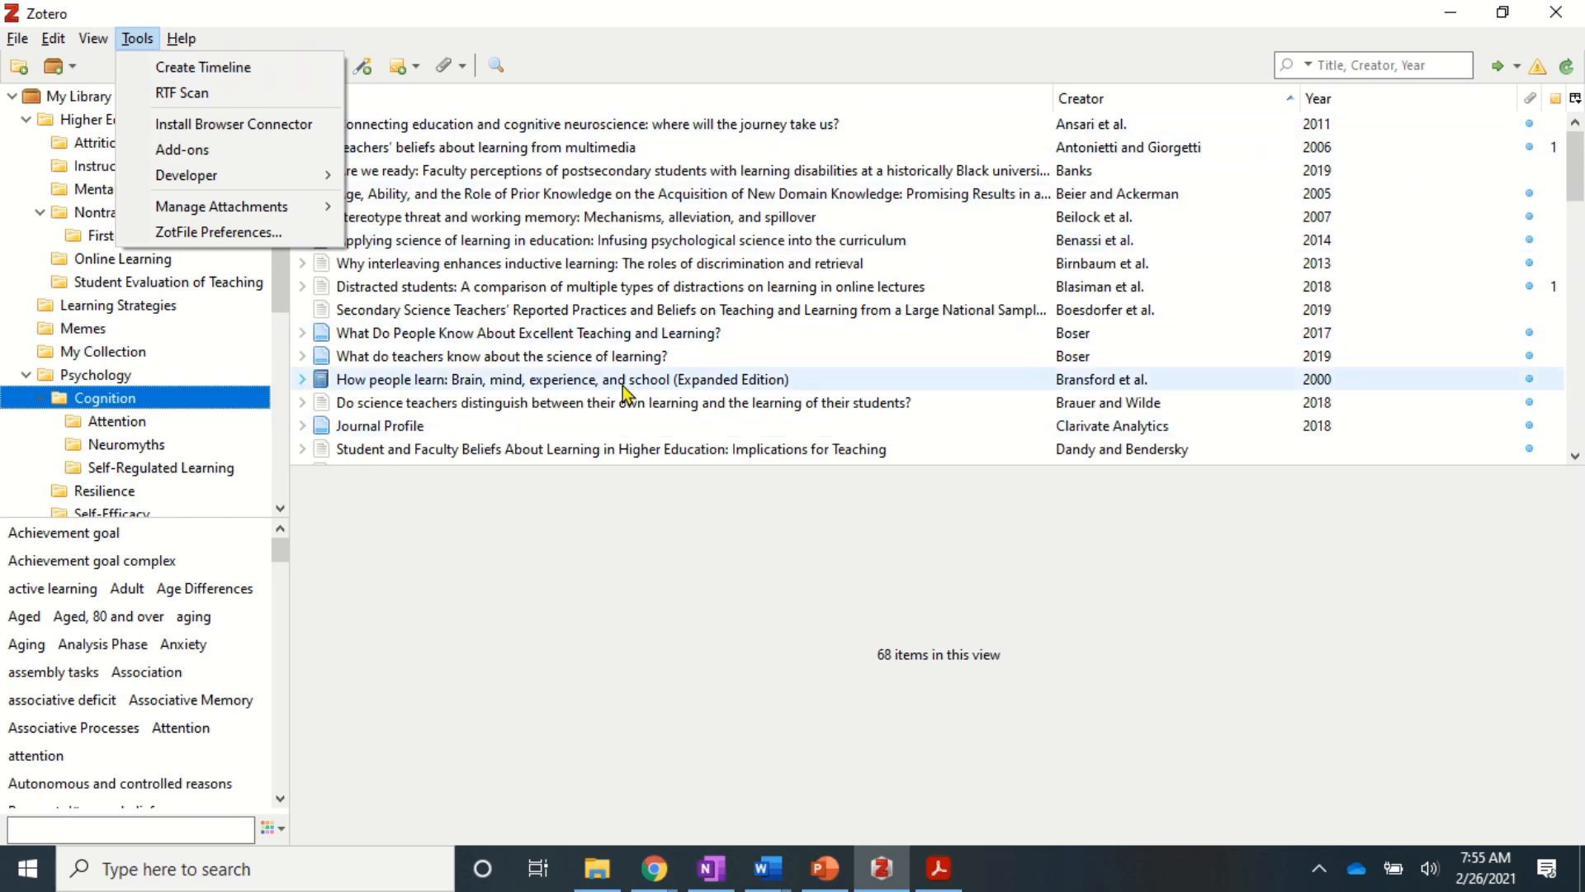
click(192, 71)
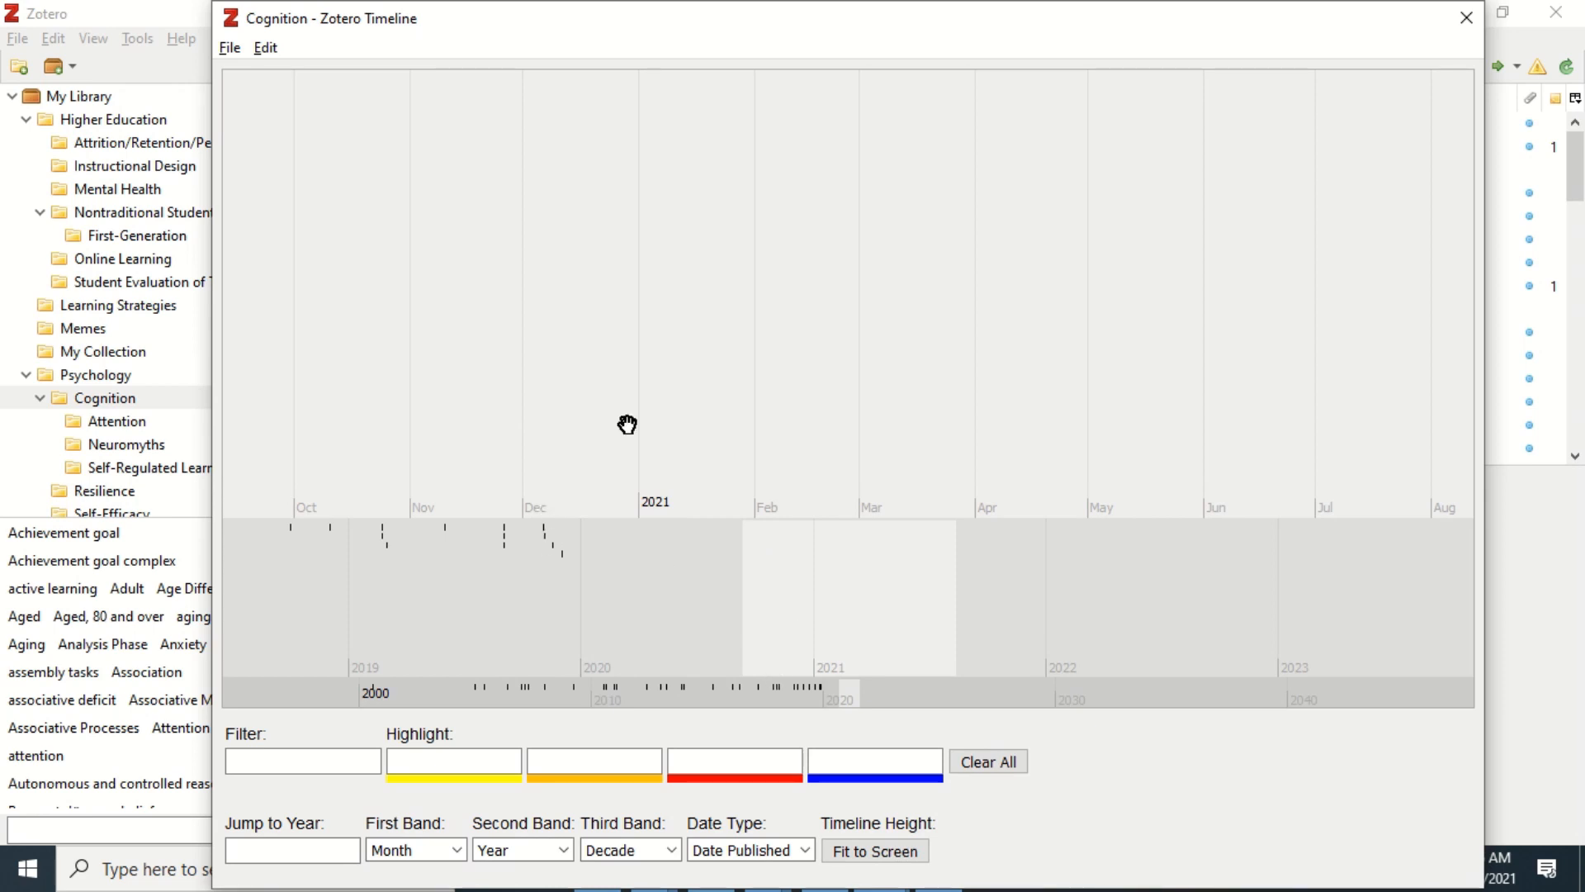
drag(683, 605, 1000, 612)
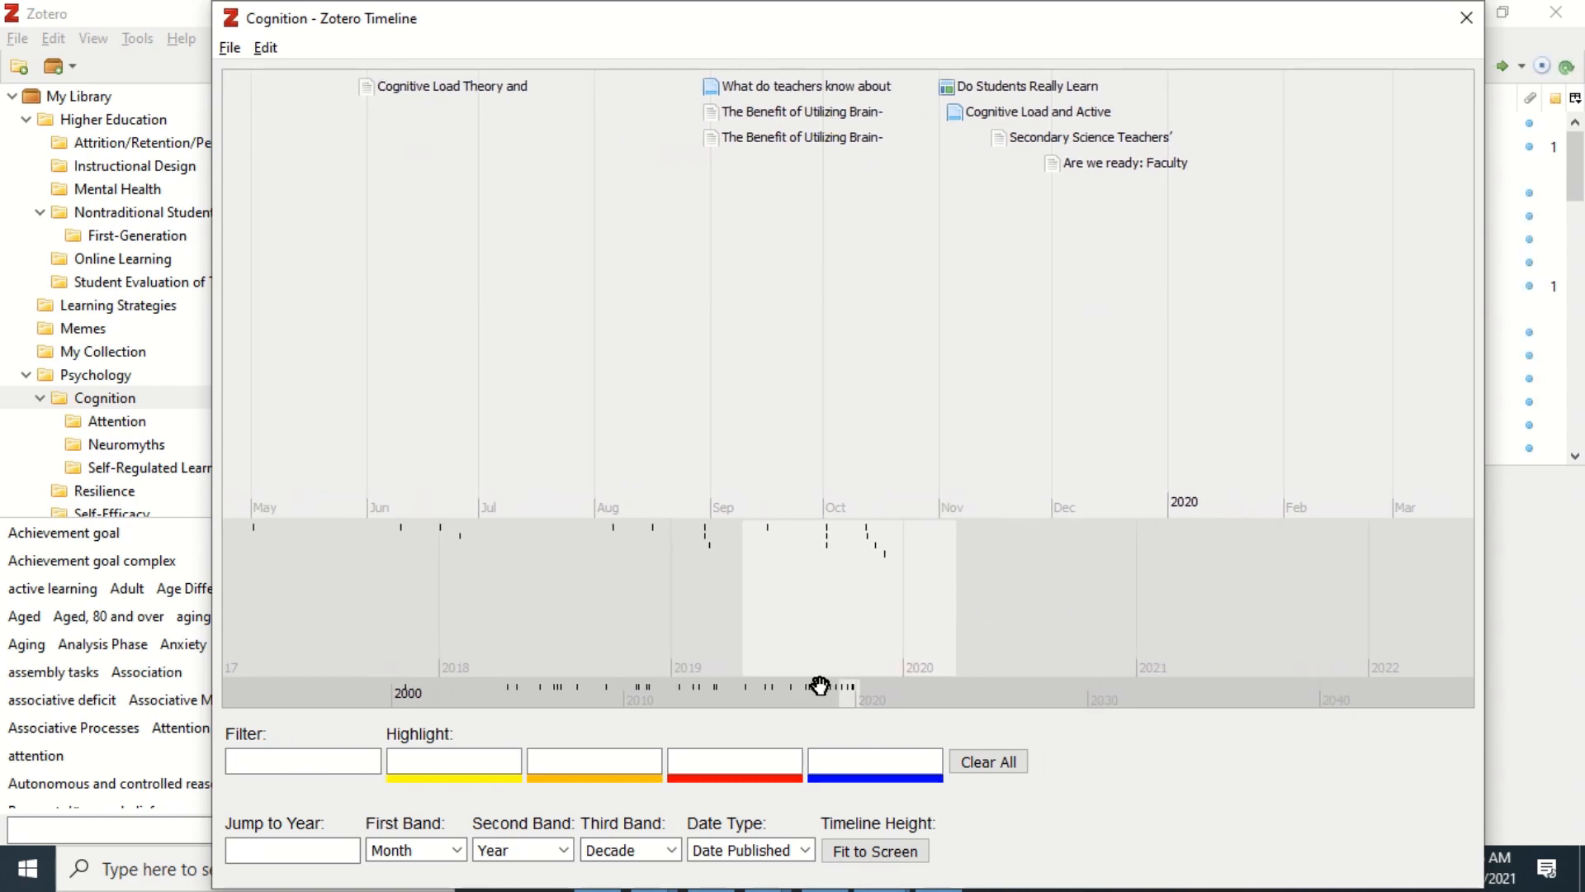
- Highlight 'goal' in blue and 'attent' in red on the timeline, pan through it, then close it
click(856, 757)
text(goal)
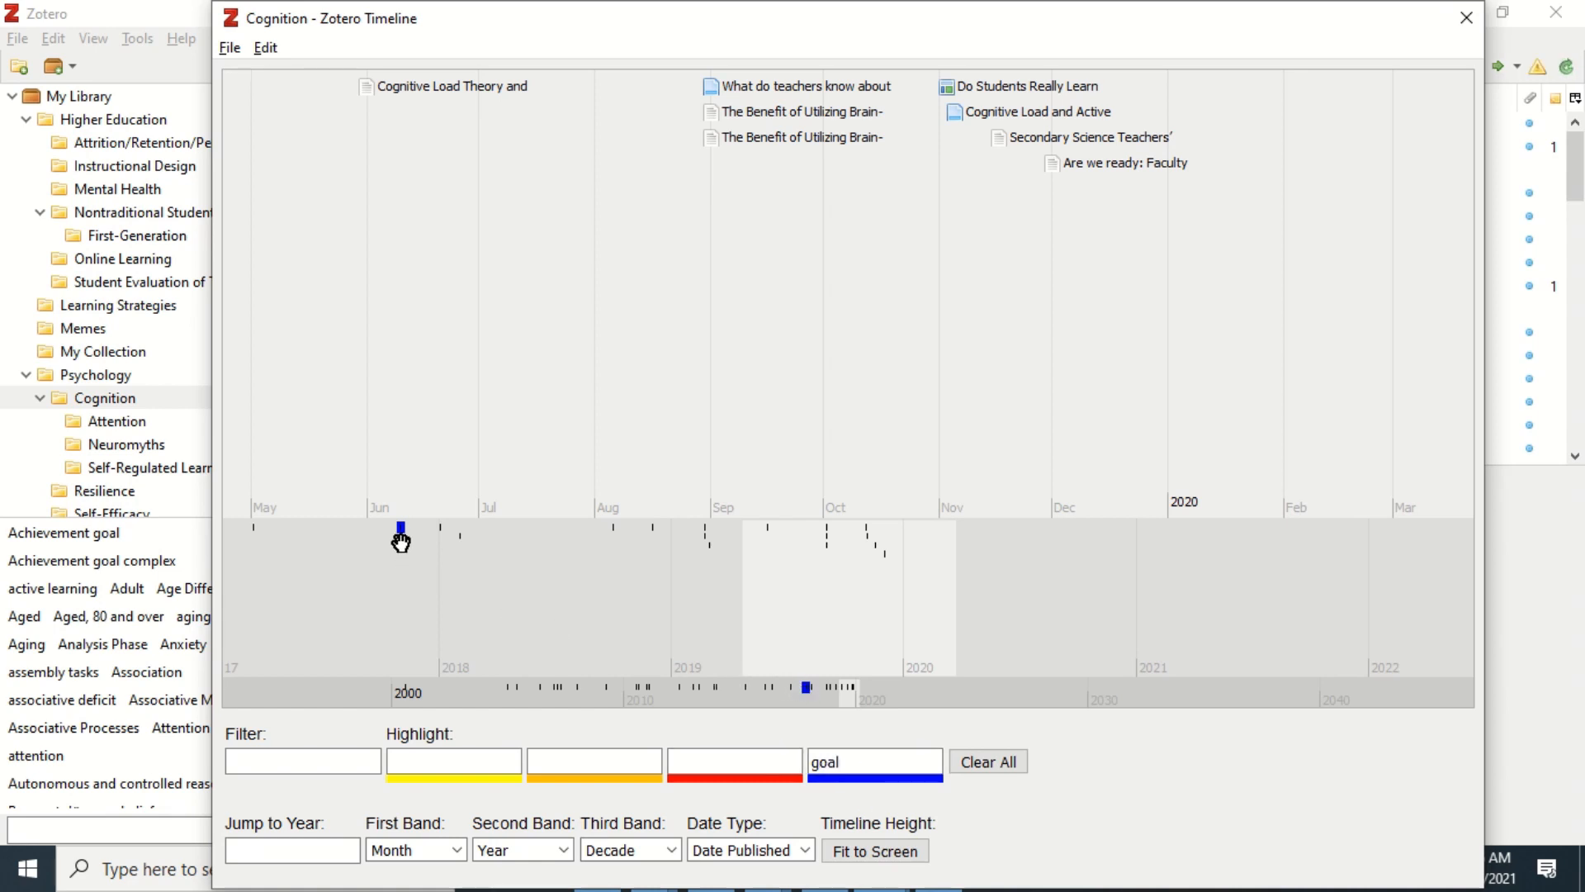
scroll(401, 537, up, 3)
drag(402, 538, 779, 195)
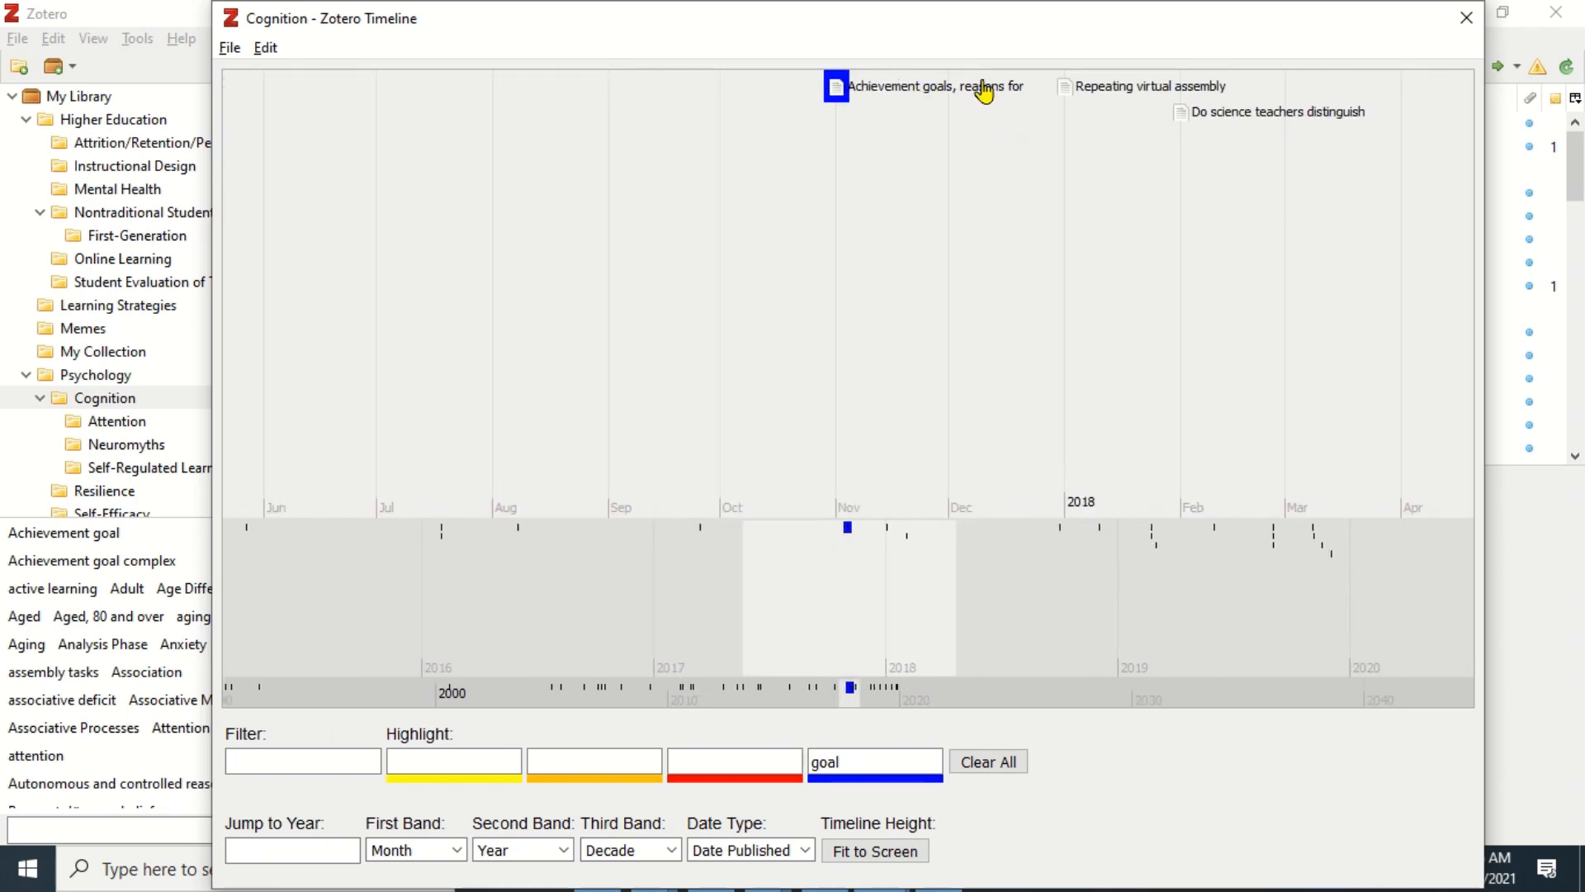
click(738, 764)
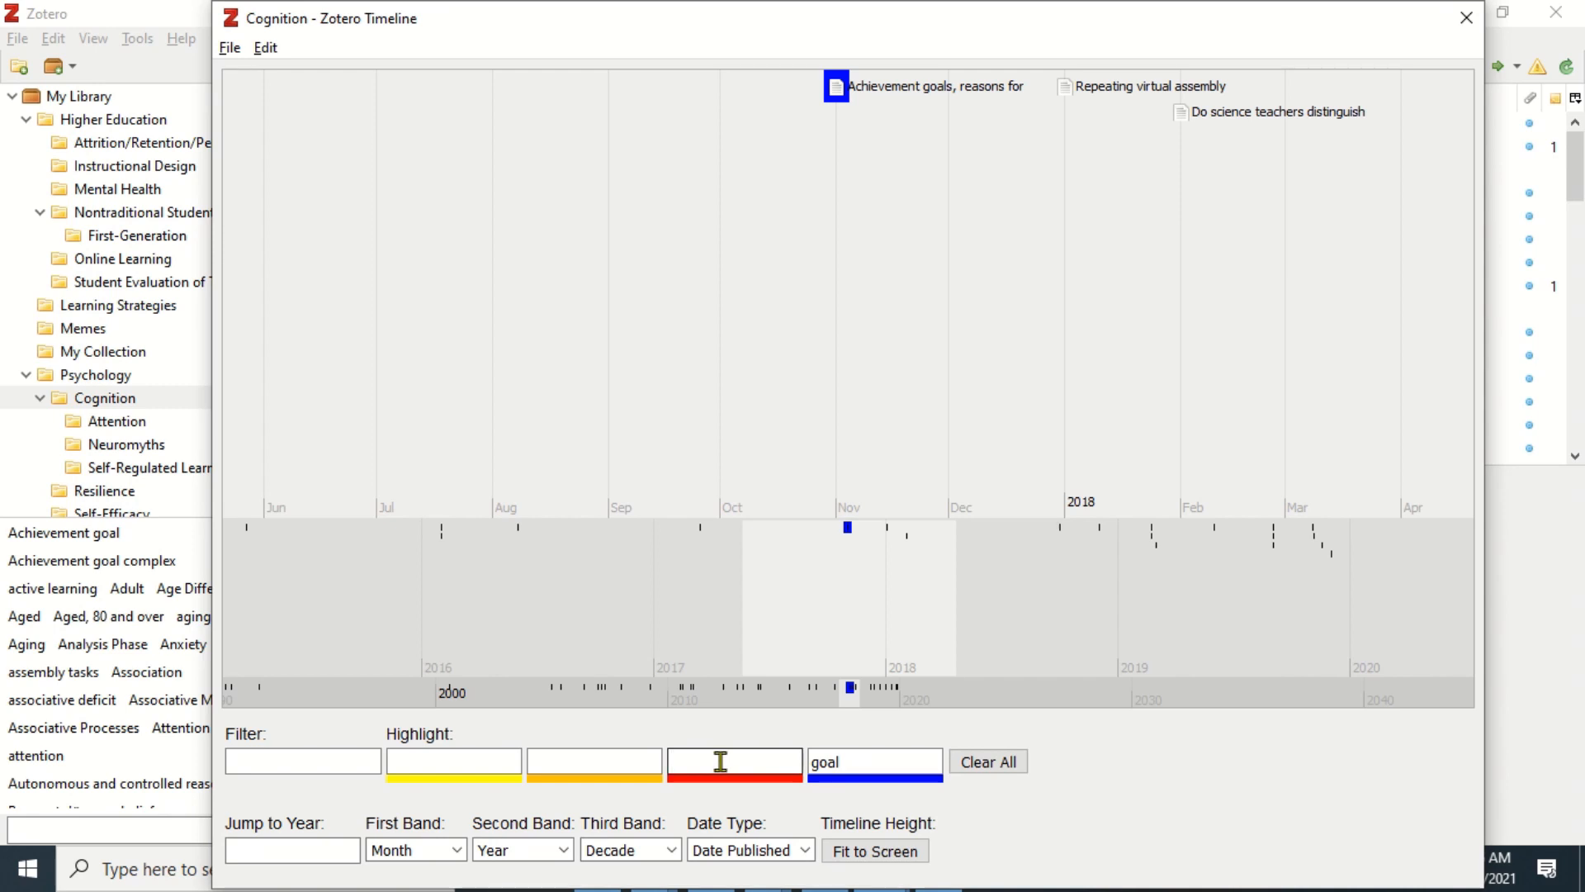
text(attention)
drag(963, 617, 631, 636)
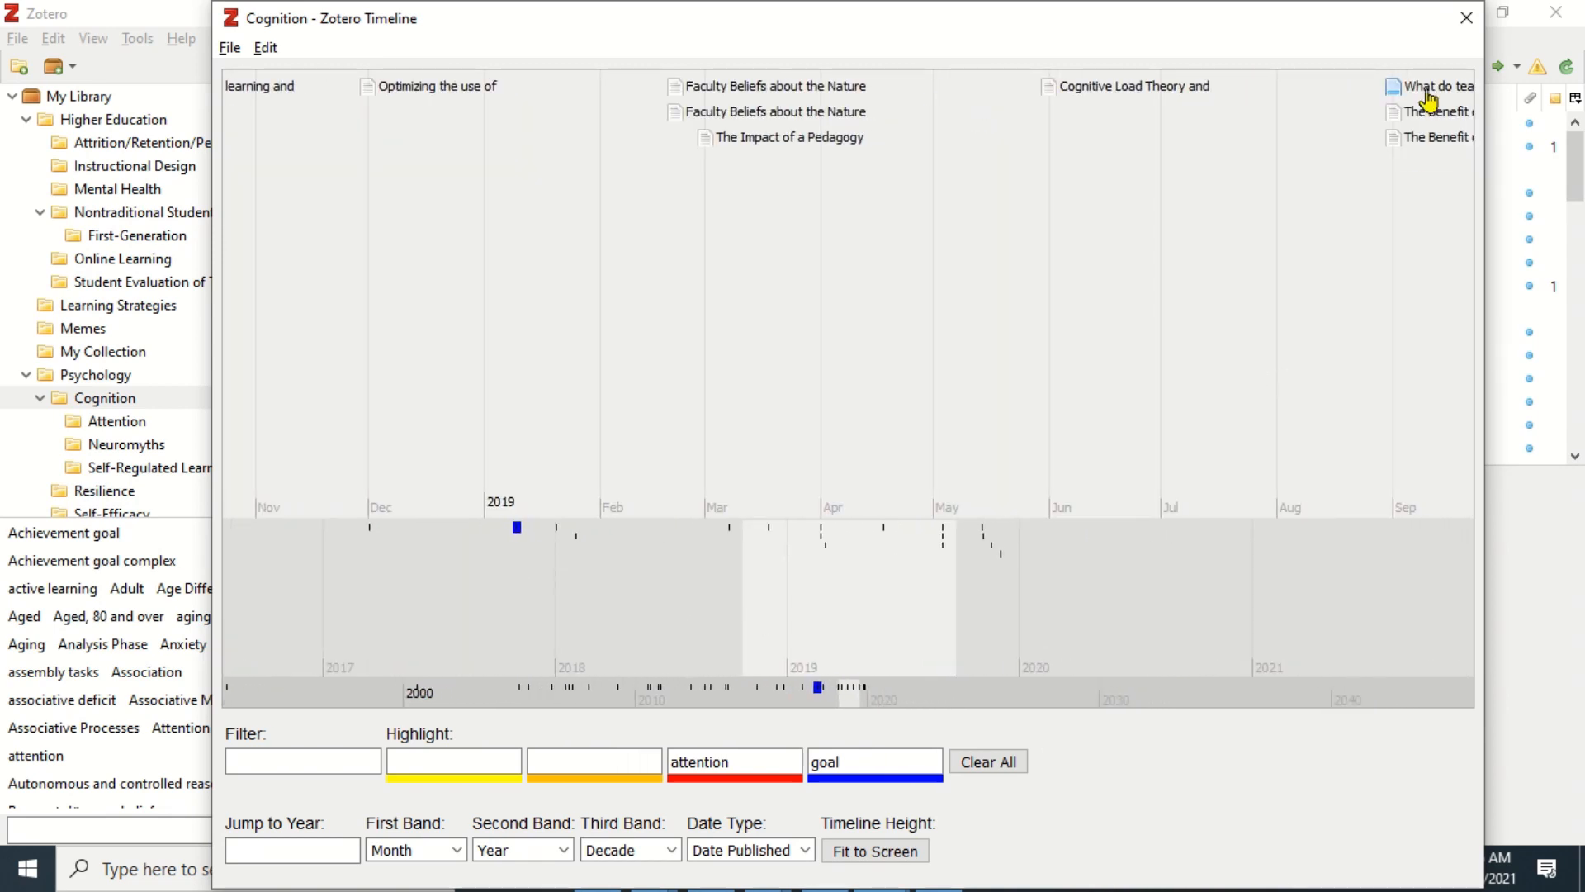
click(1466, 19)
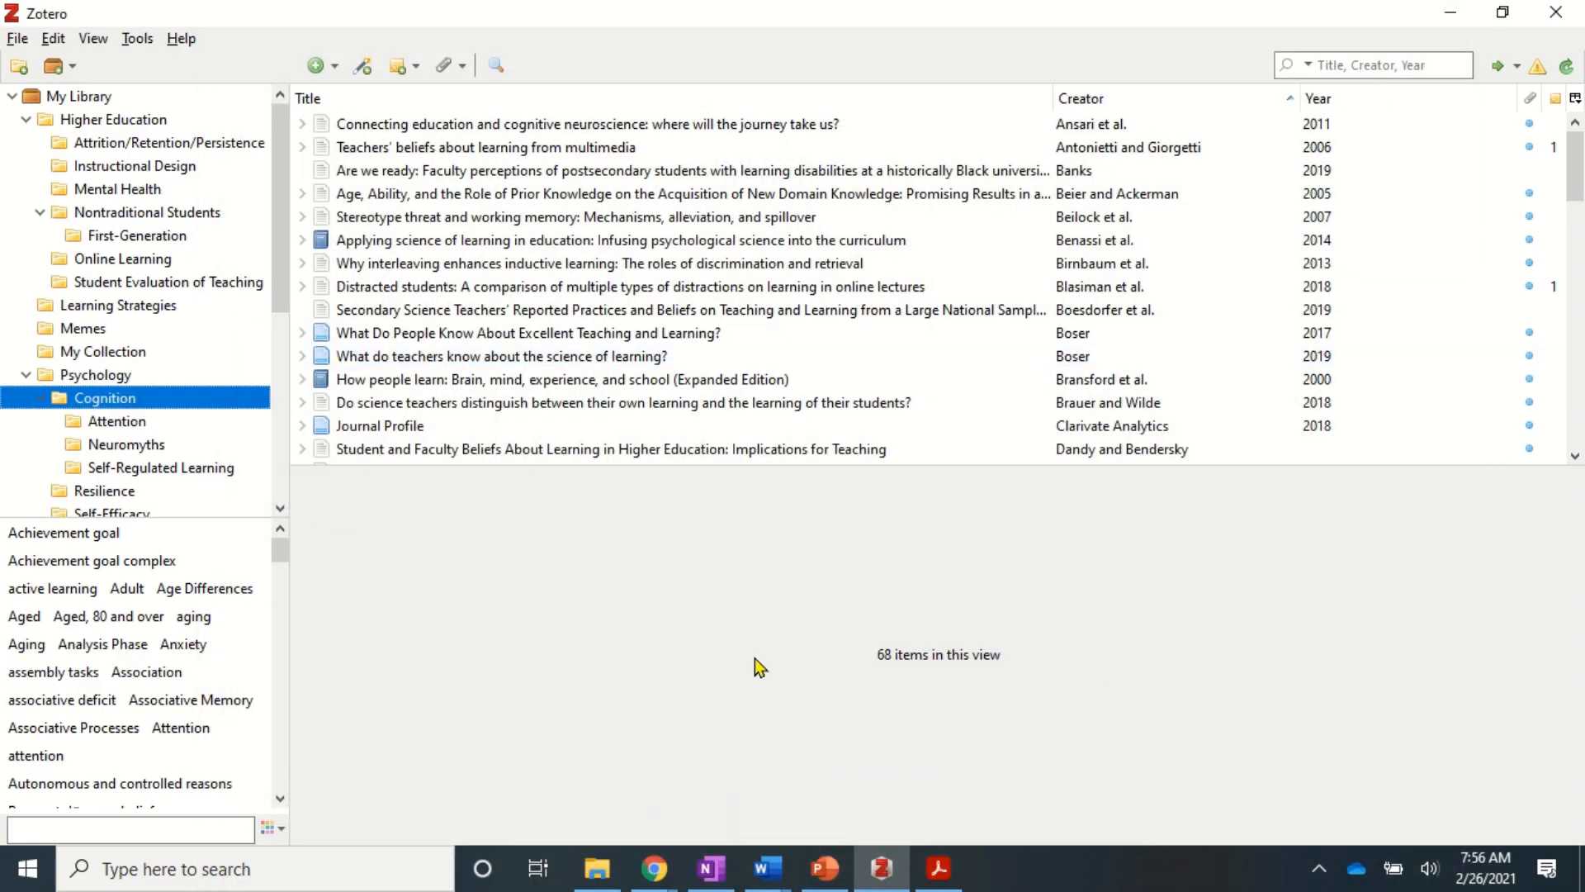